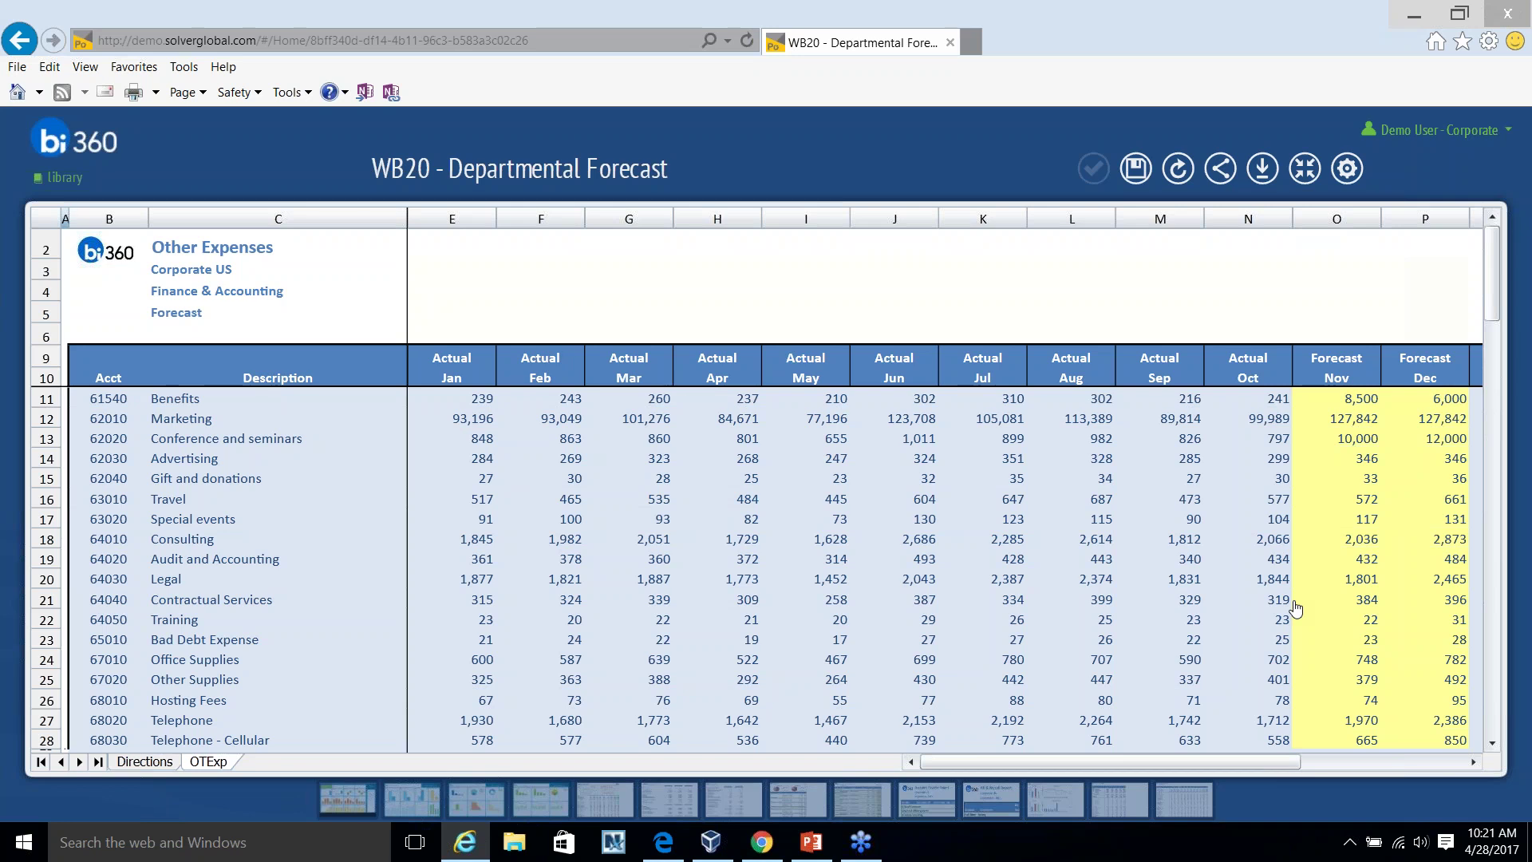
Drill into the October Marketing actual's general ledger summary, then reload the demo portal address.
double_click(1245, 418)
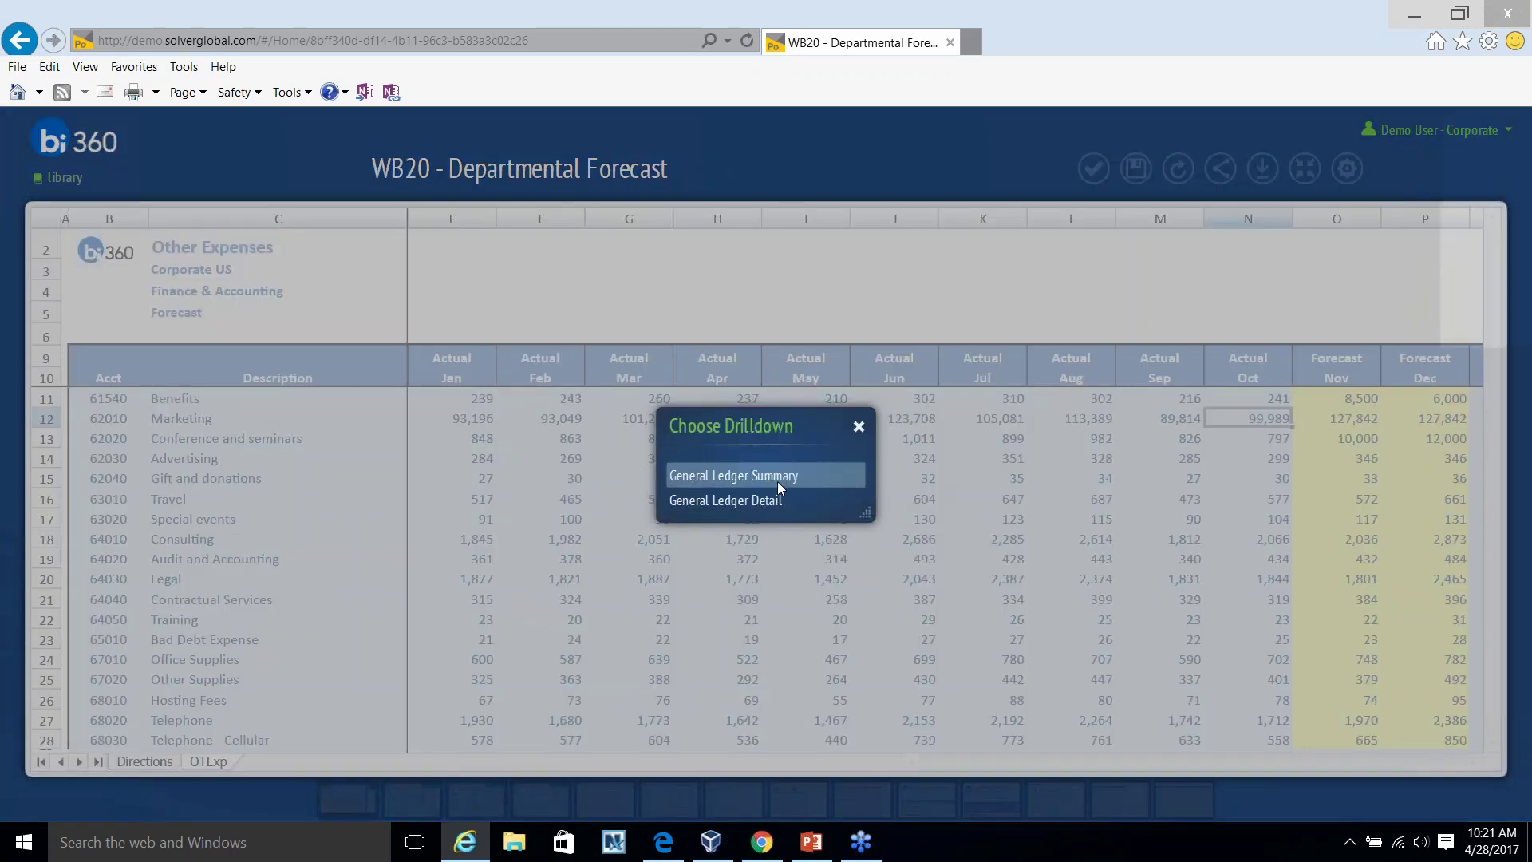
left_click(777, 481)
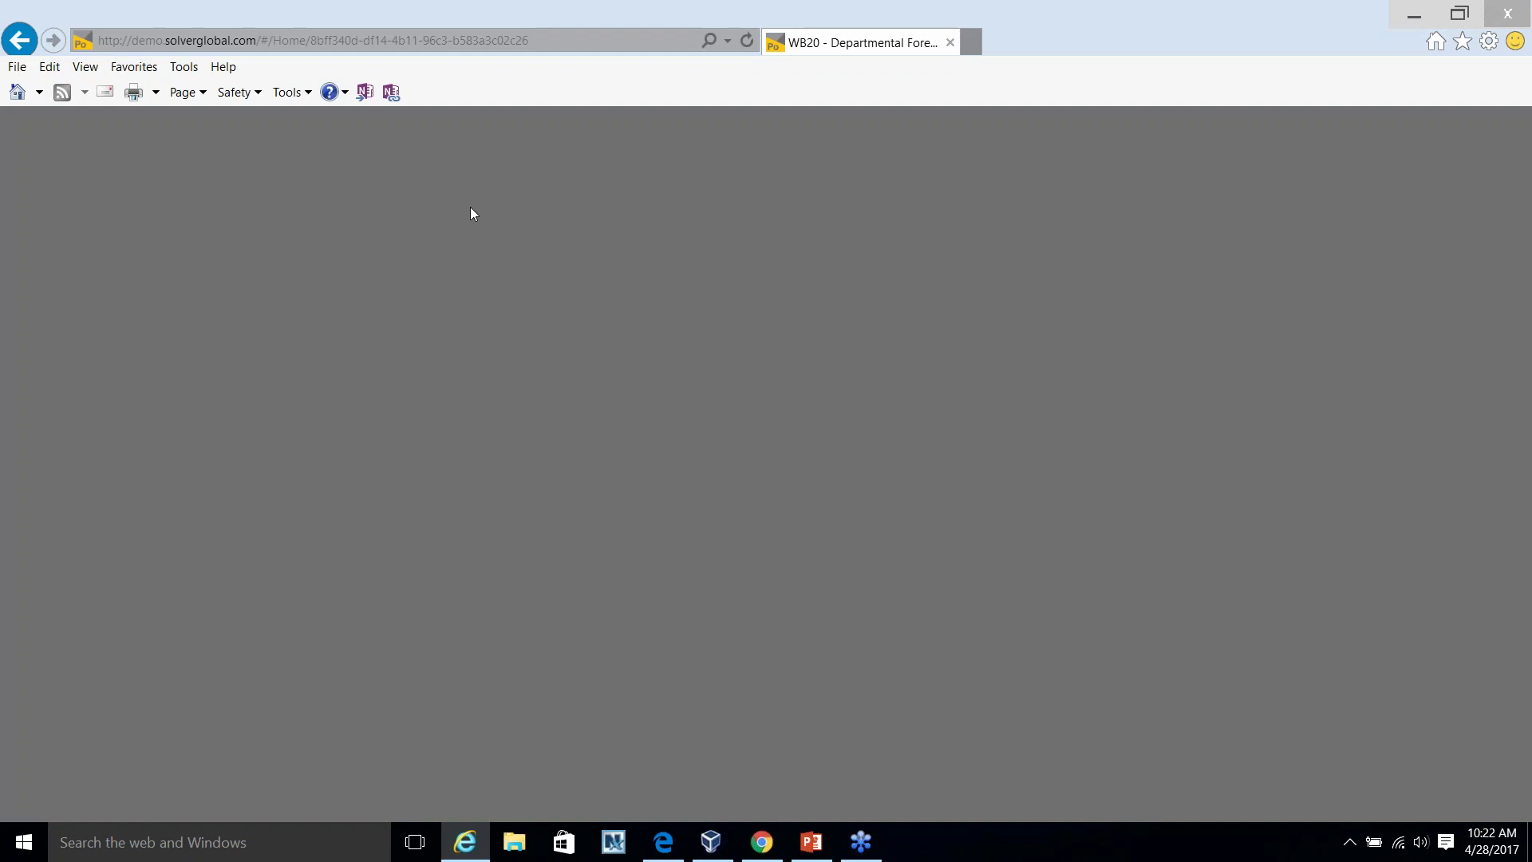
left_click(381, 42)
type("de")
key("Return")
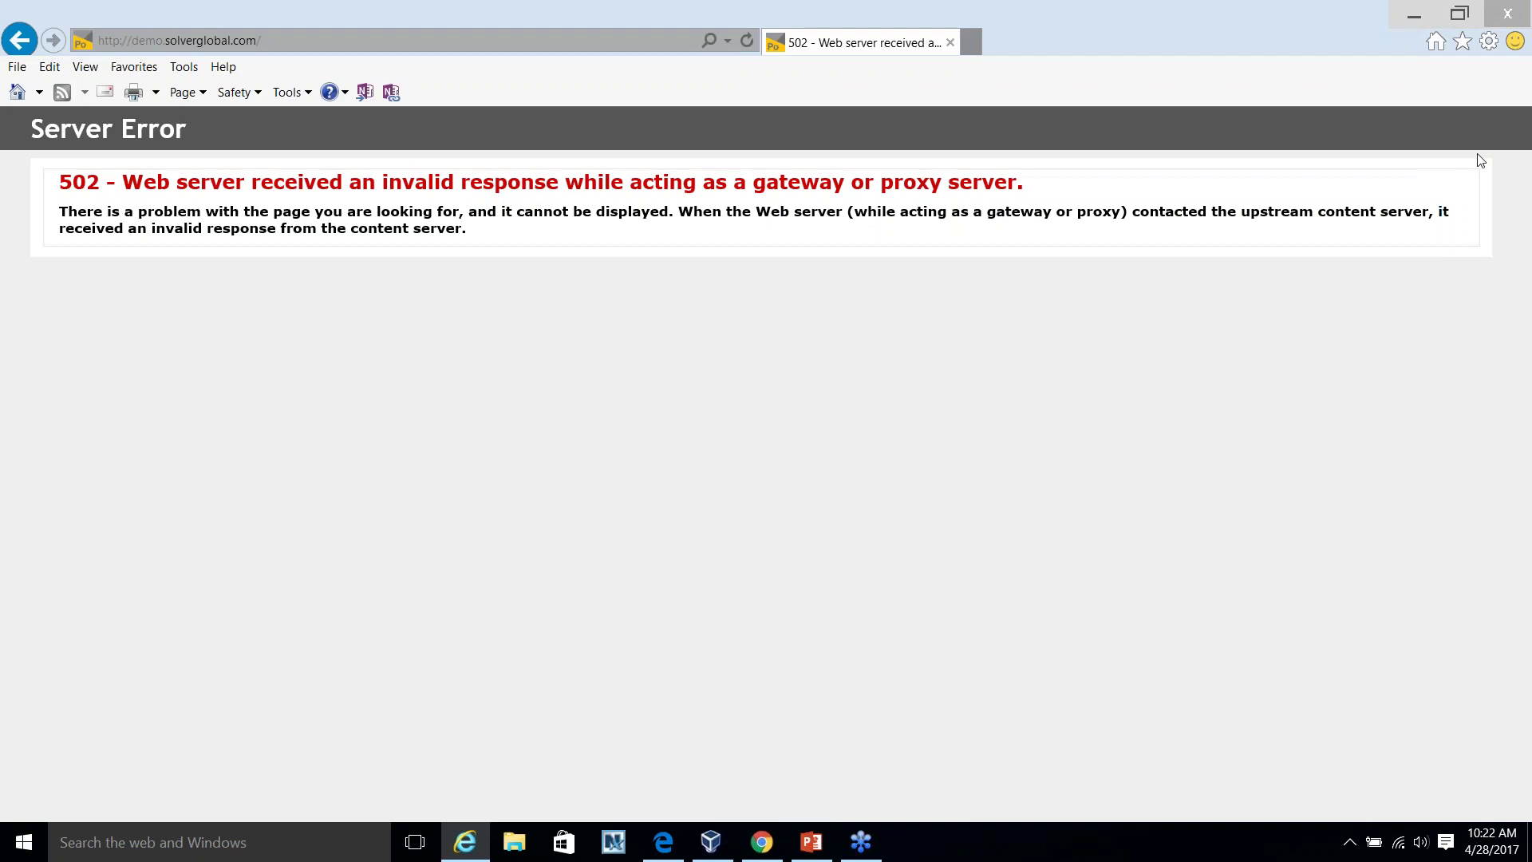
Navigate to the reportingdemo portal's login page.
left_click(391, 40)
type("demo")
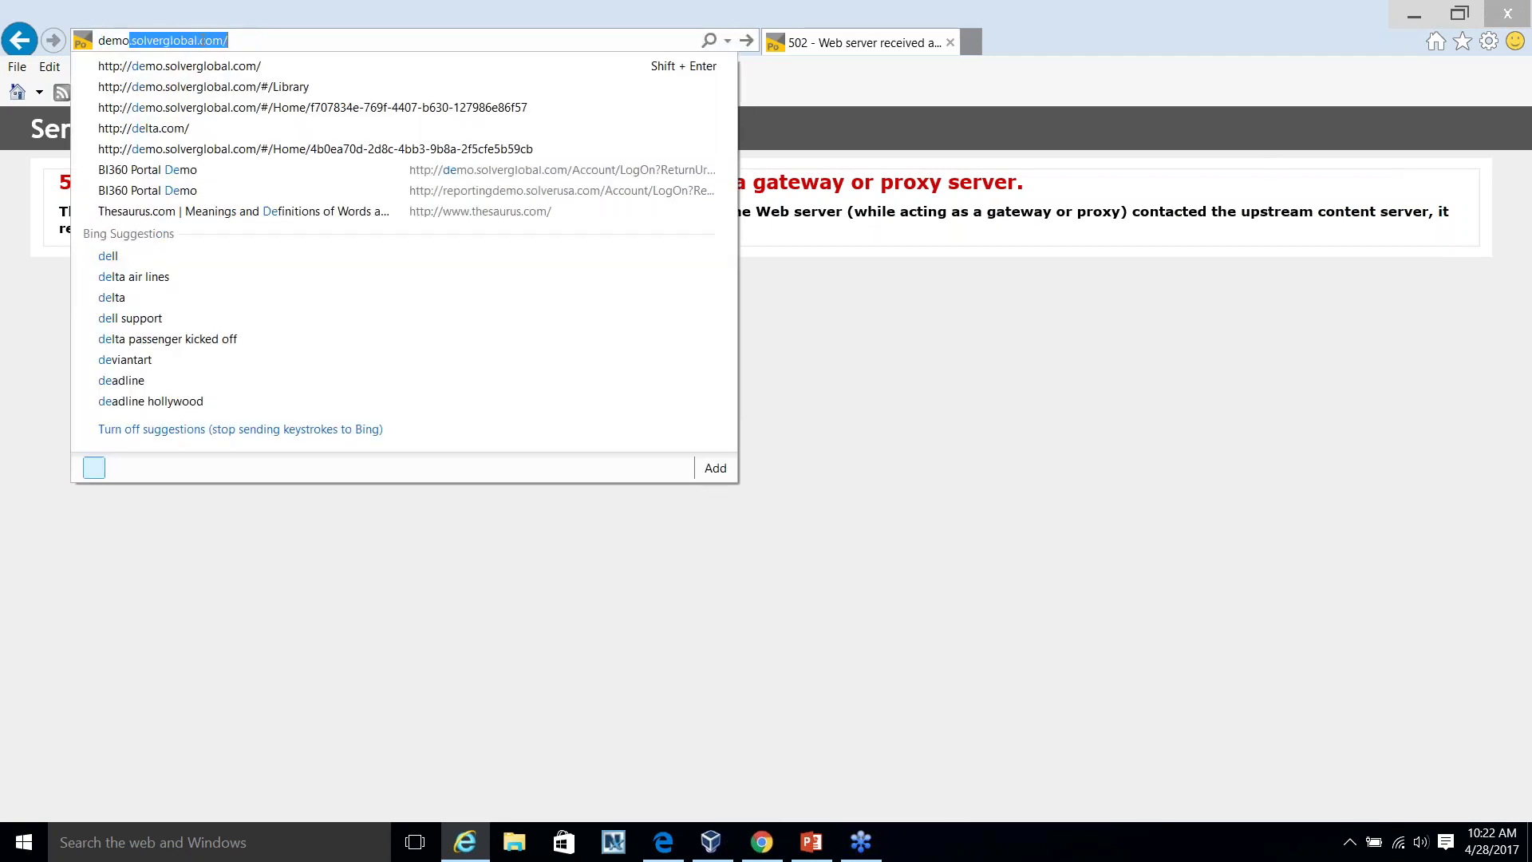
key("Return")
key("alt+d")
type("rep")
key("Return")
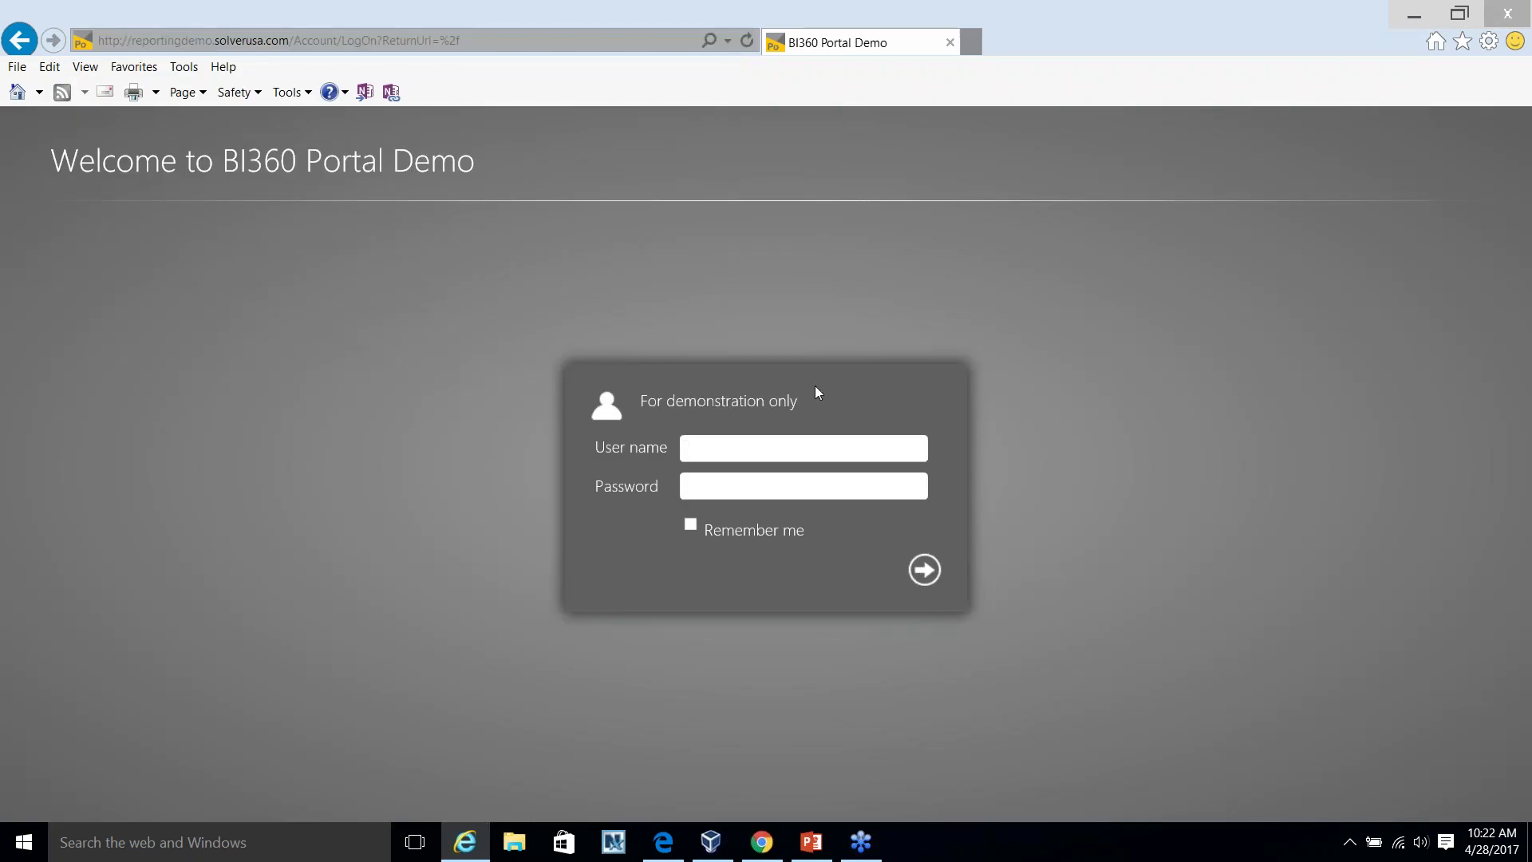
Sign in with the demo user name and password.
type("corp")
key("Tab")
type("pwd1")
key("Return")
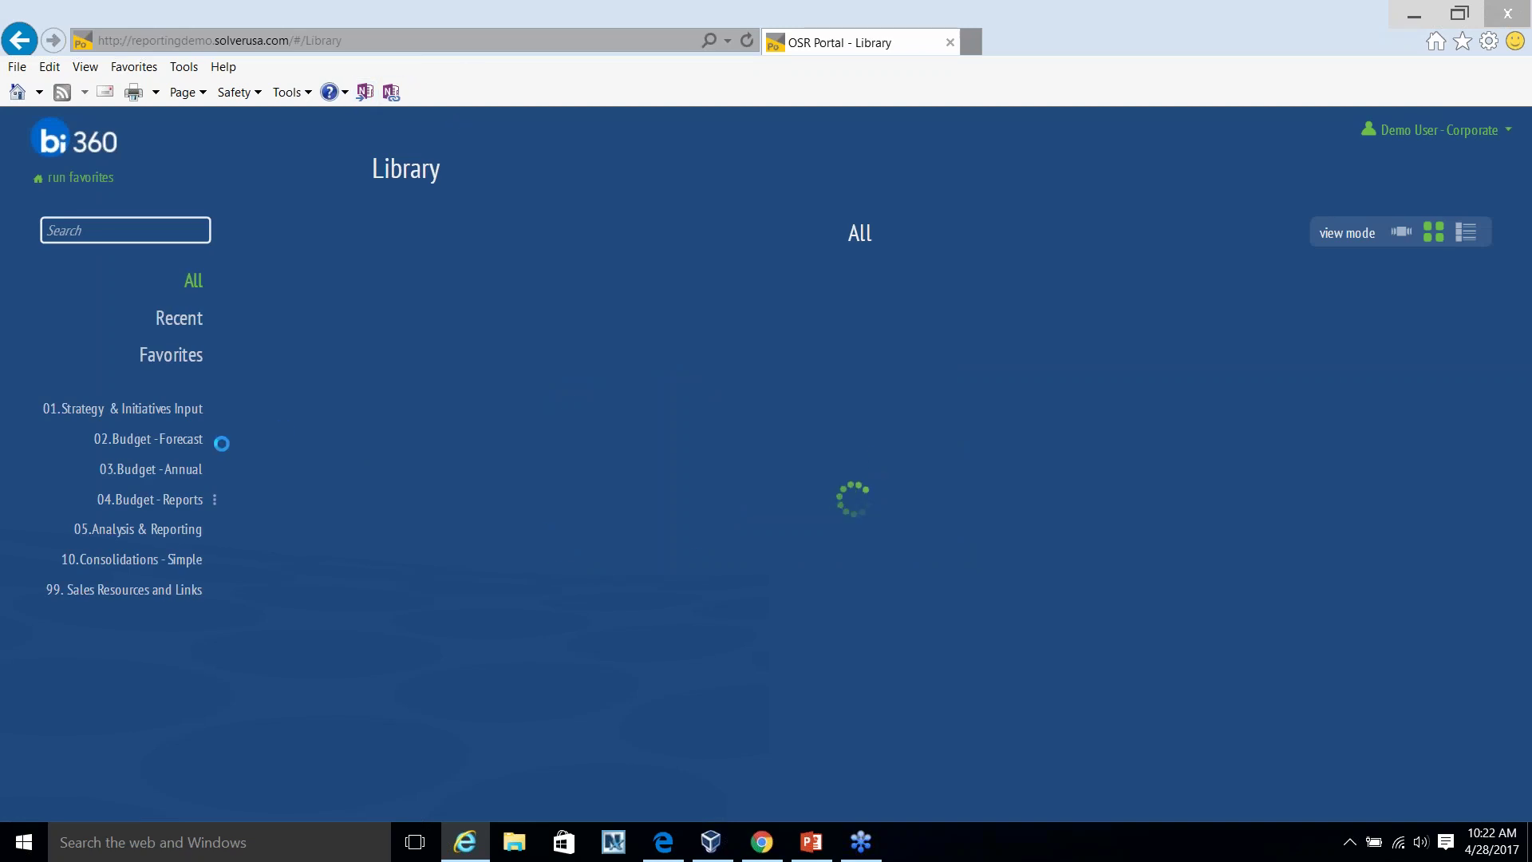
Open WB20 - Departmental Forecast from 02. Budget - Forecast and expand it to full screen.
left_click(190, 449)
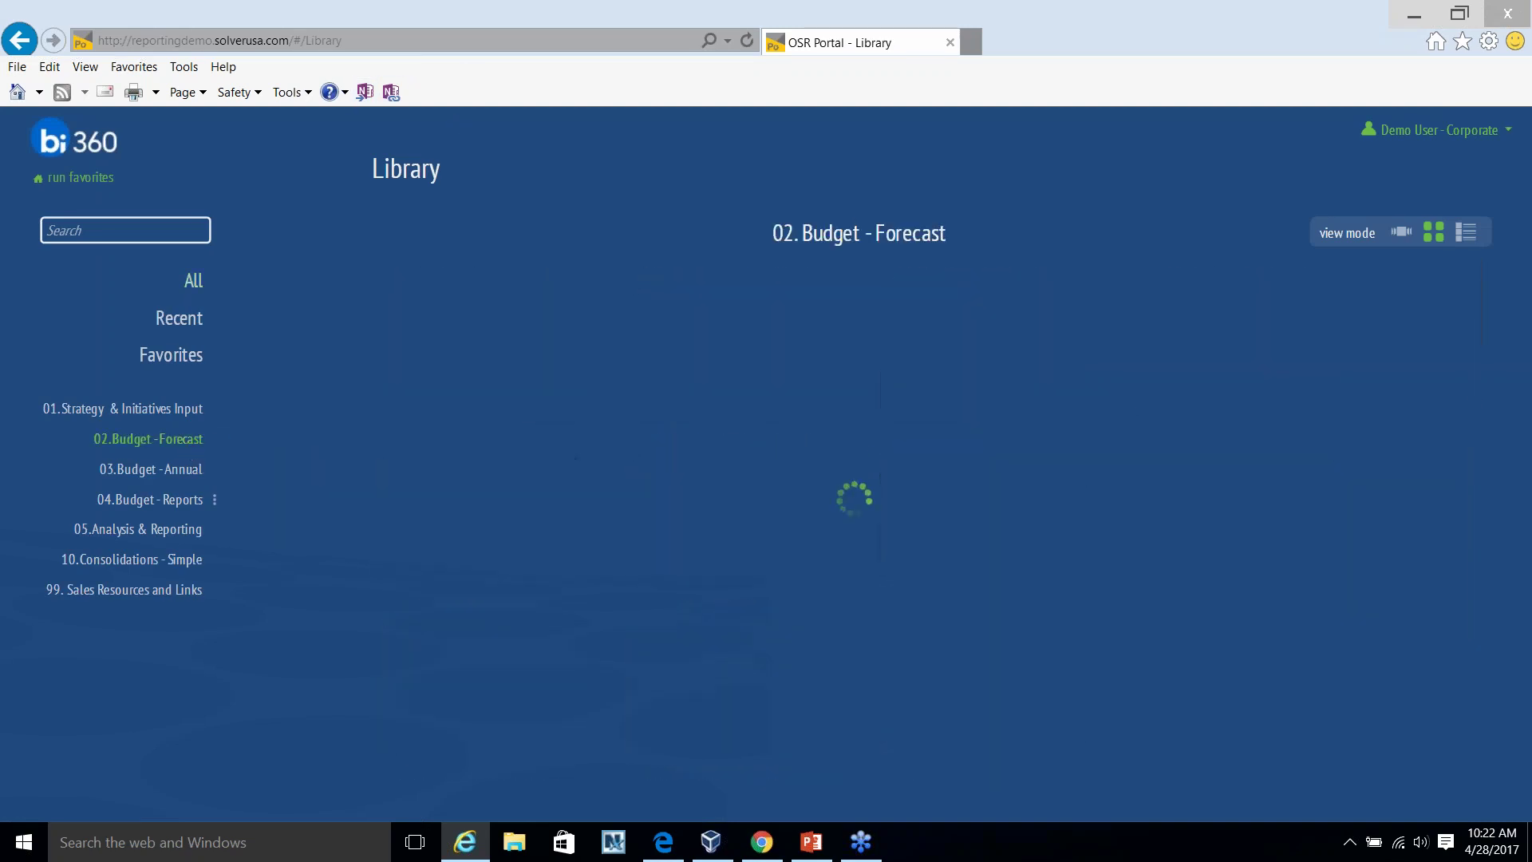
left_click(948, 284)
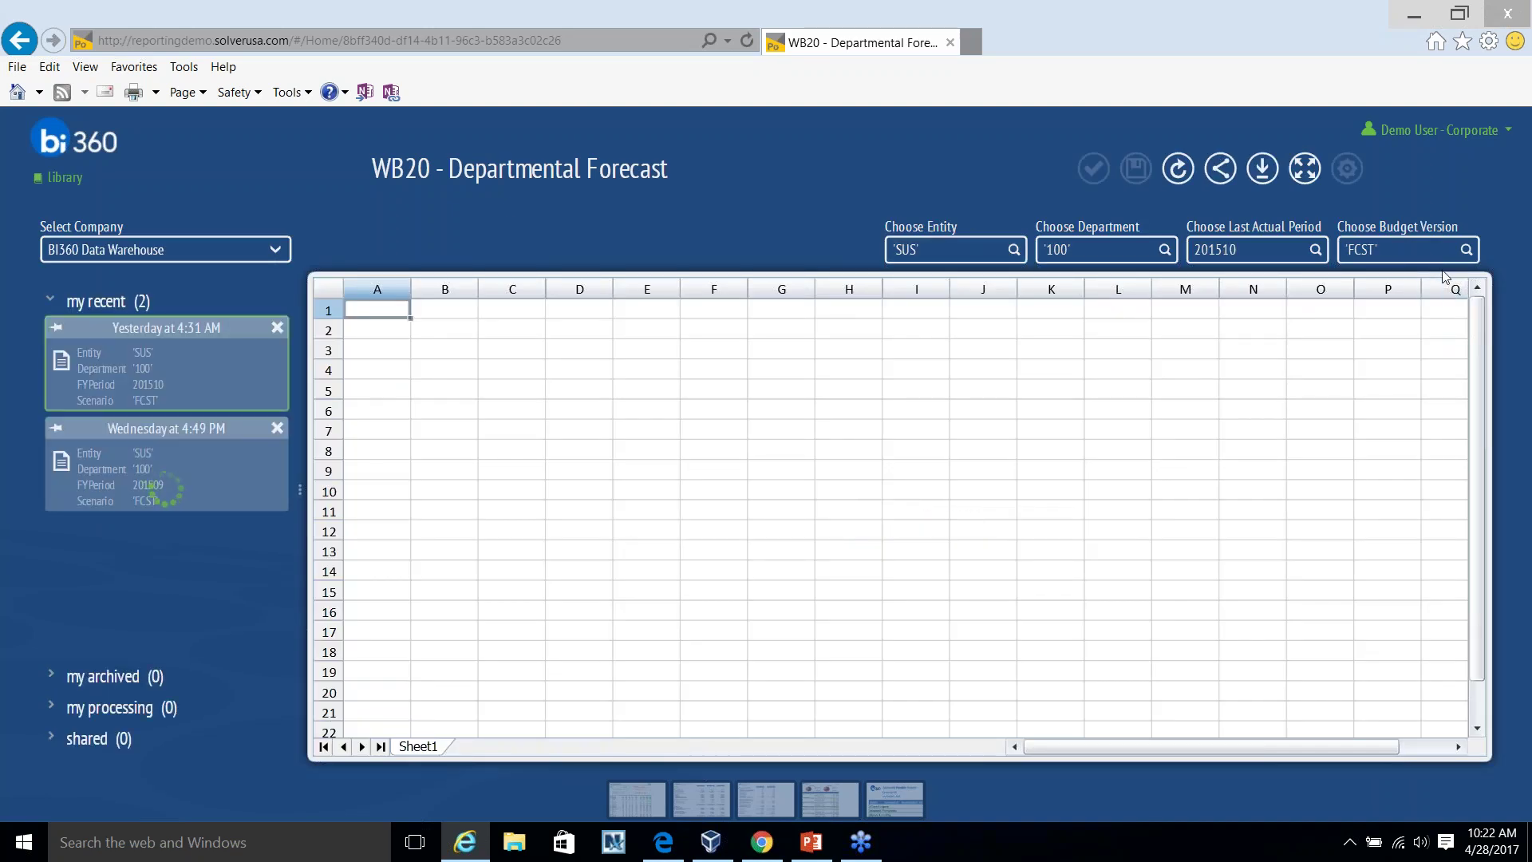
left_click(1301, 177)
Inspect the October and September actuals and the Administration and Corporate US labels, then restore the filter panel.
left_click_drag(1256, 405, 1257, 675)
left_click(1205, 515)
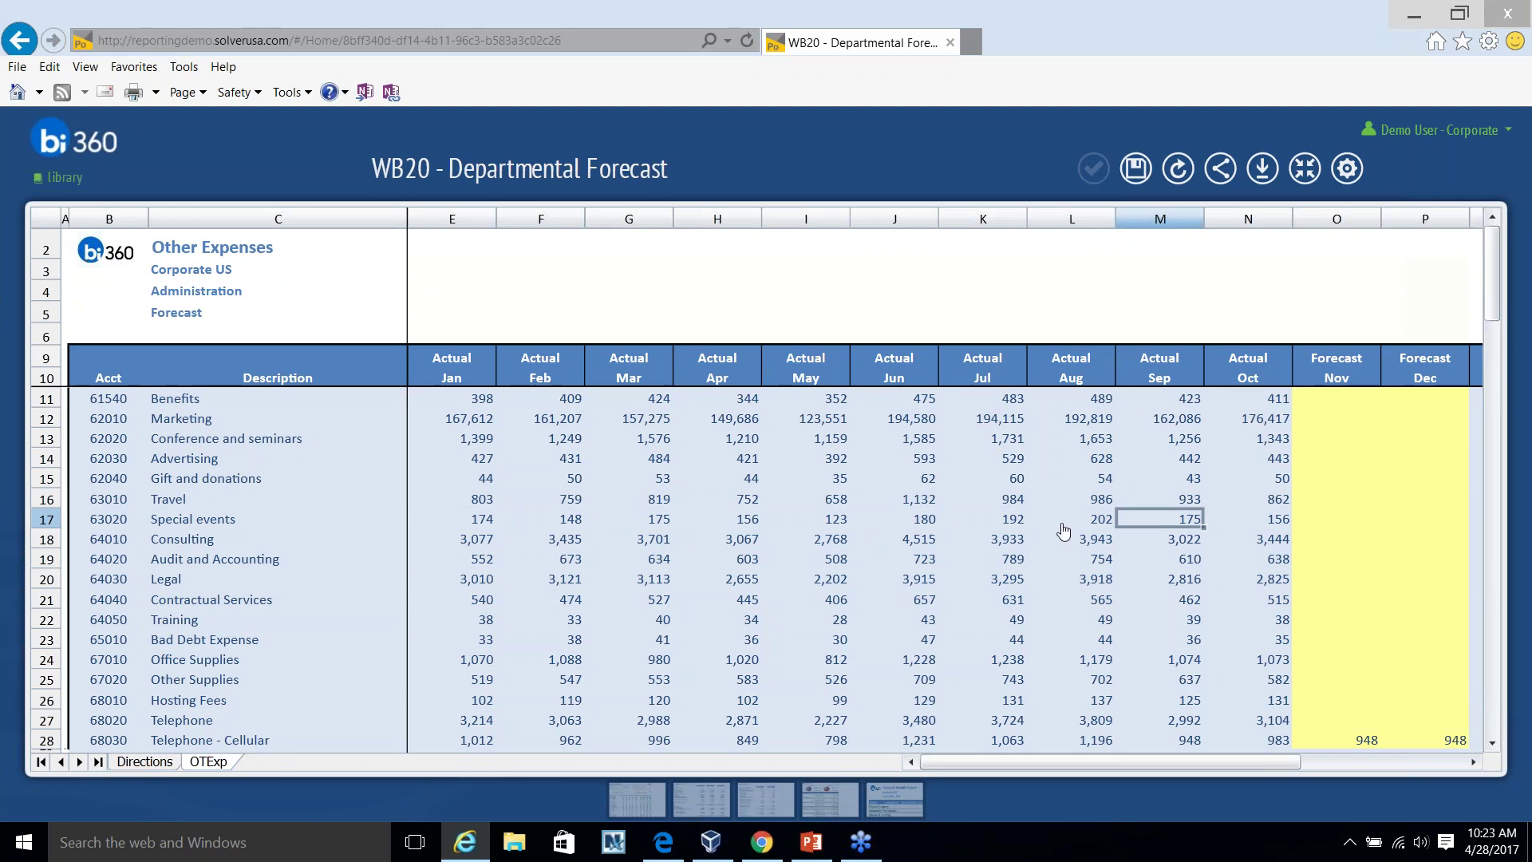
left_click(178, 300)
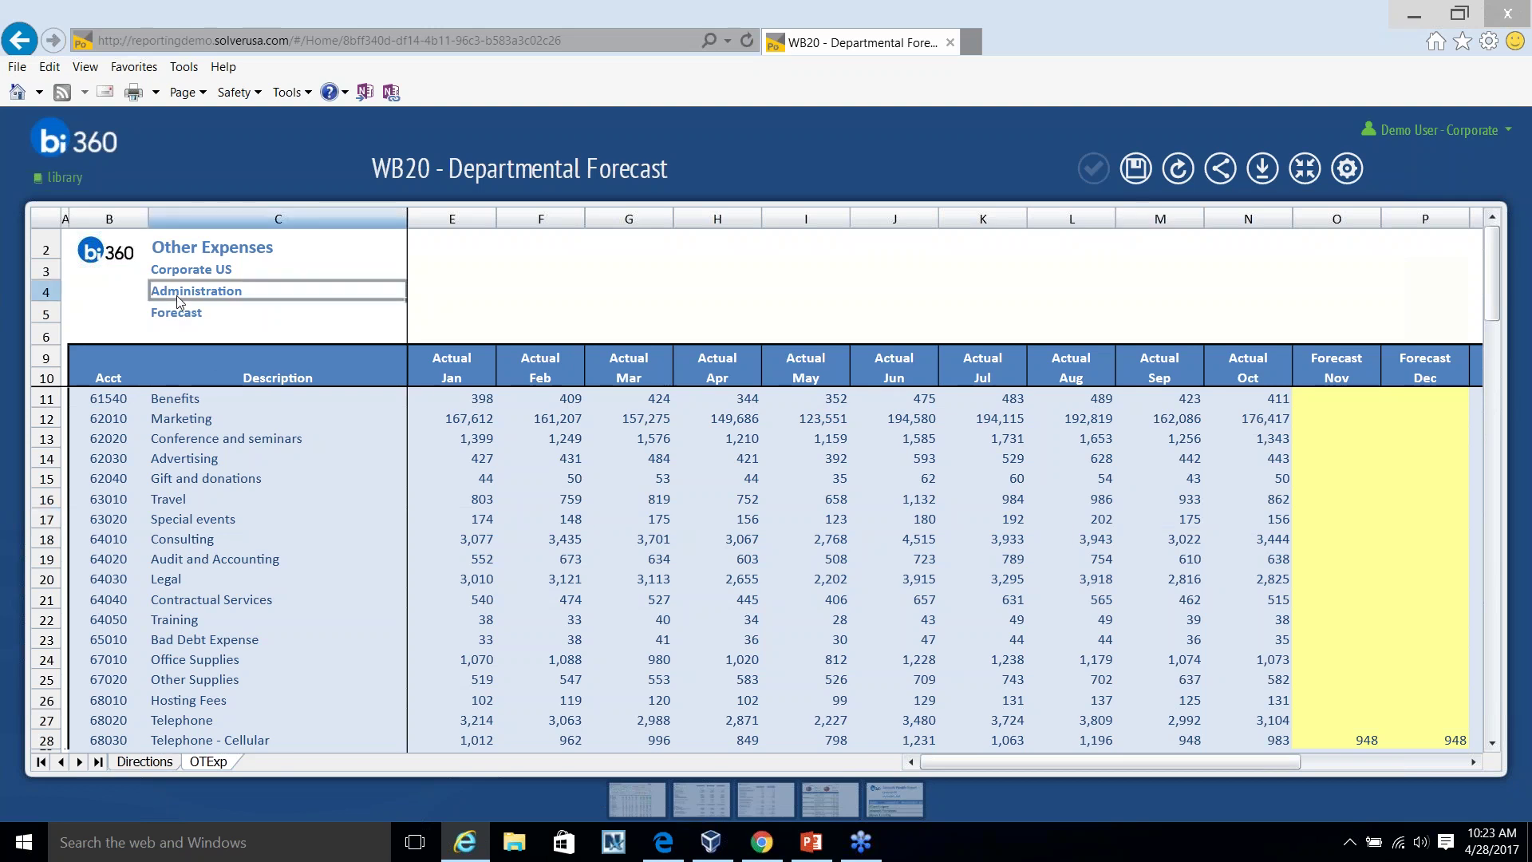
left_click(160, 273)
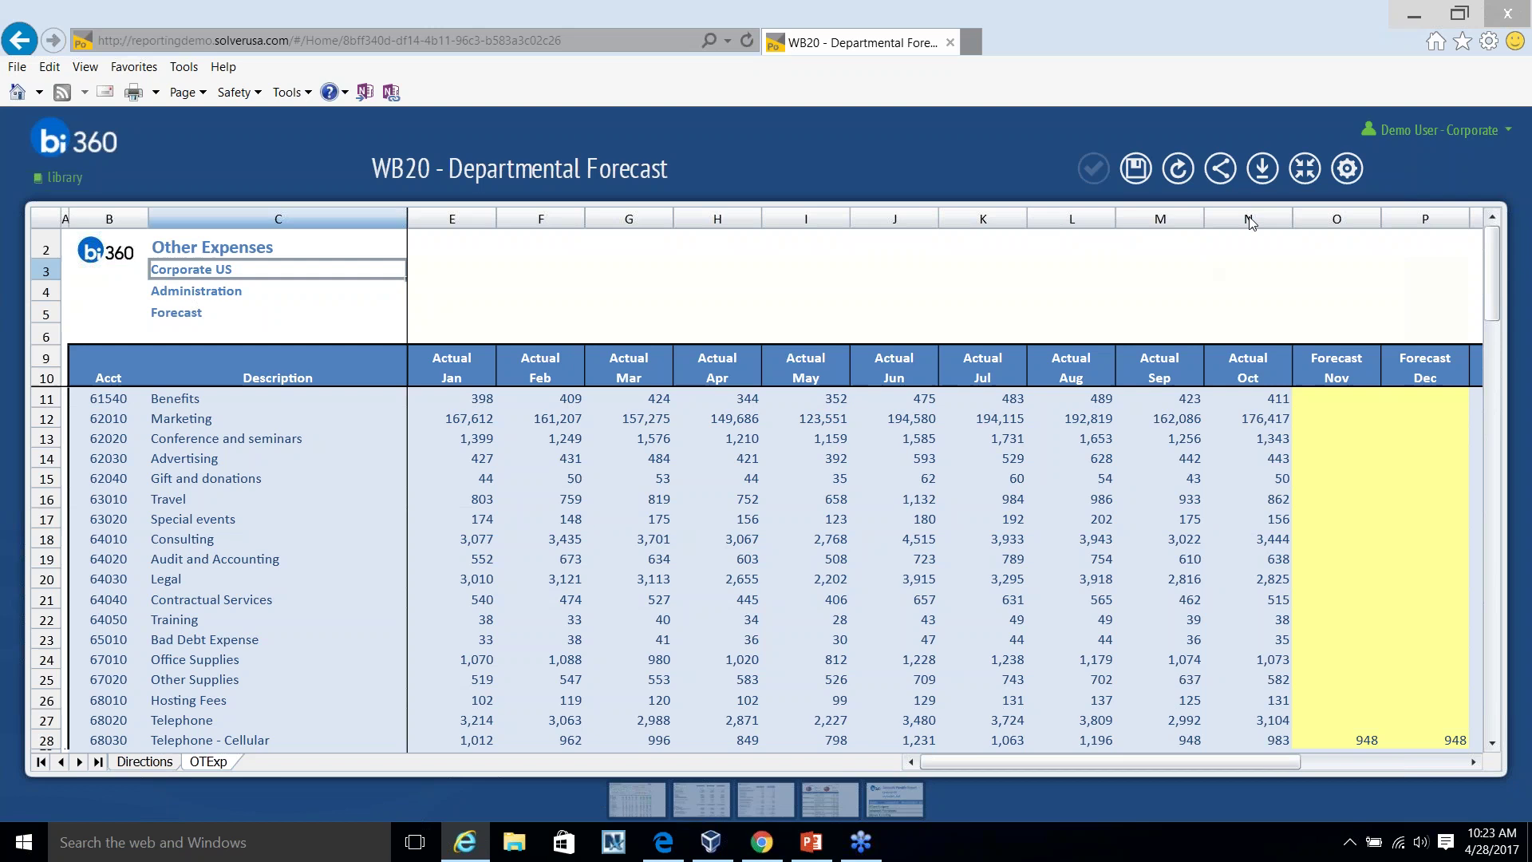
left_click(1305, 171)
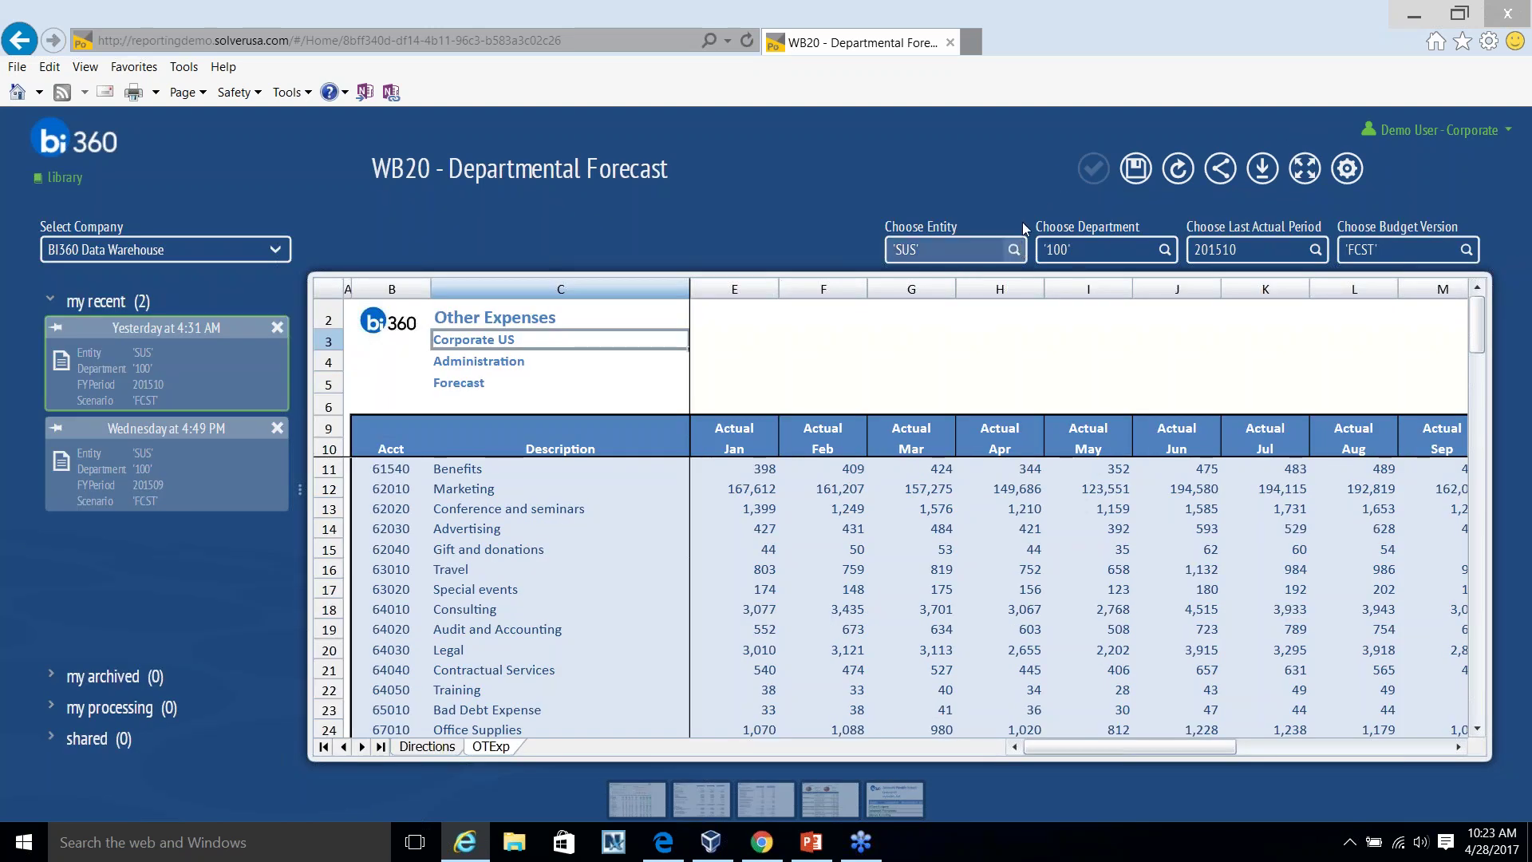
Keep entity SUS, switch the department to 200 Finance & Accounting, and refresh the form.
left_click(1015, 249)
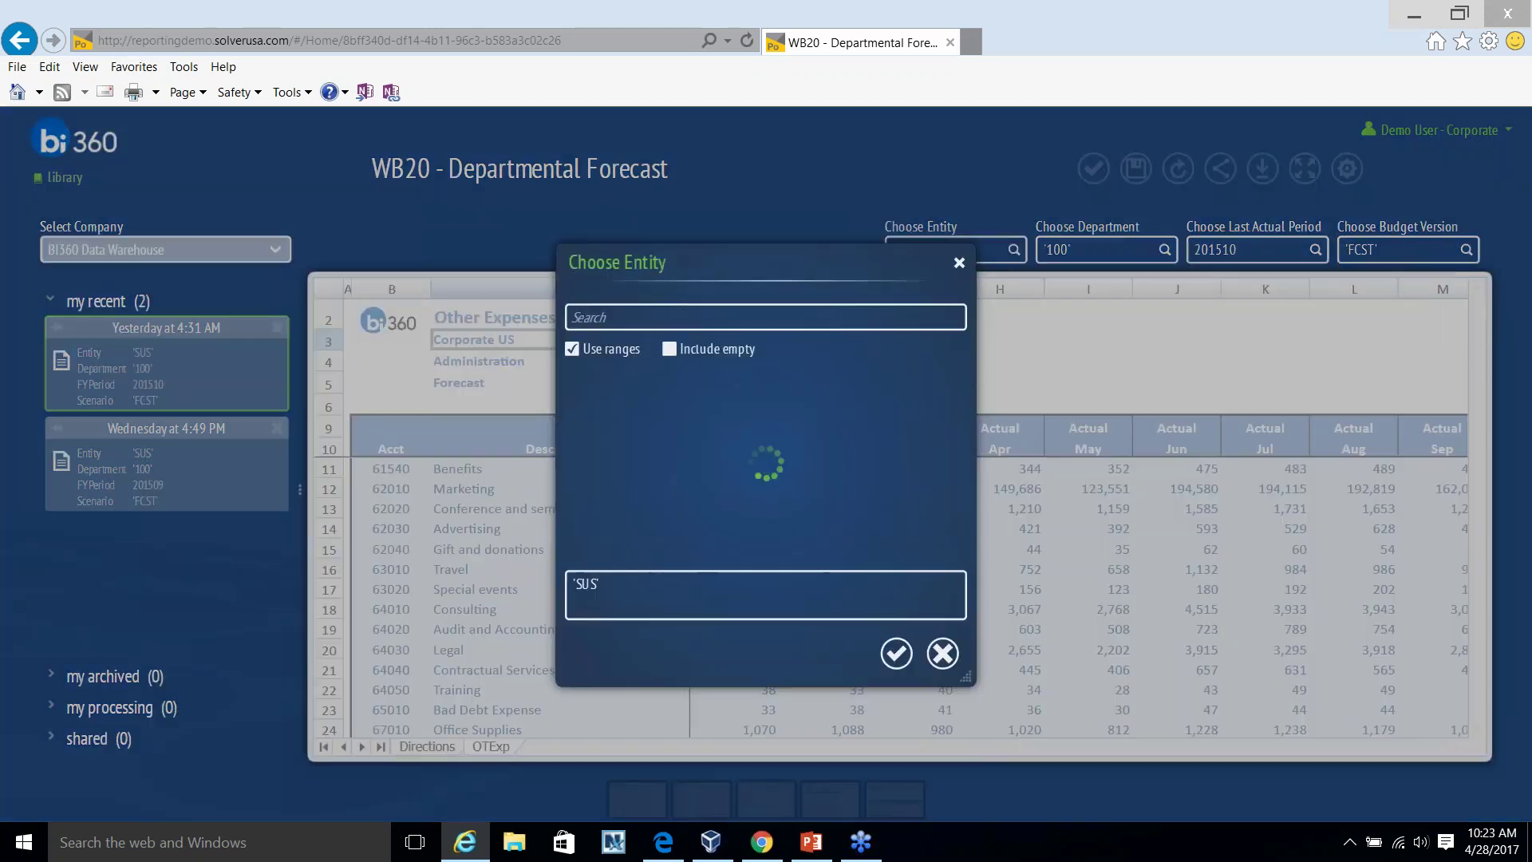
left_click(953, 233)
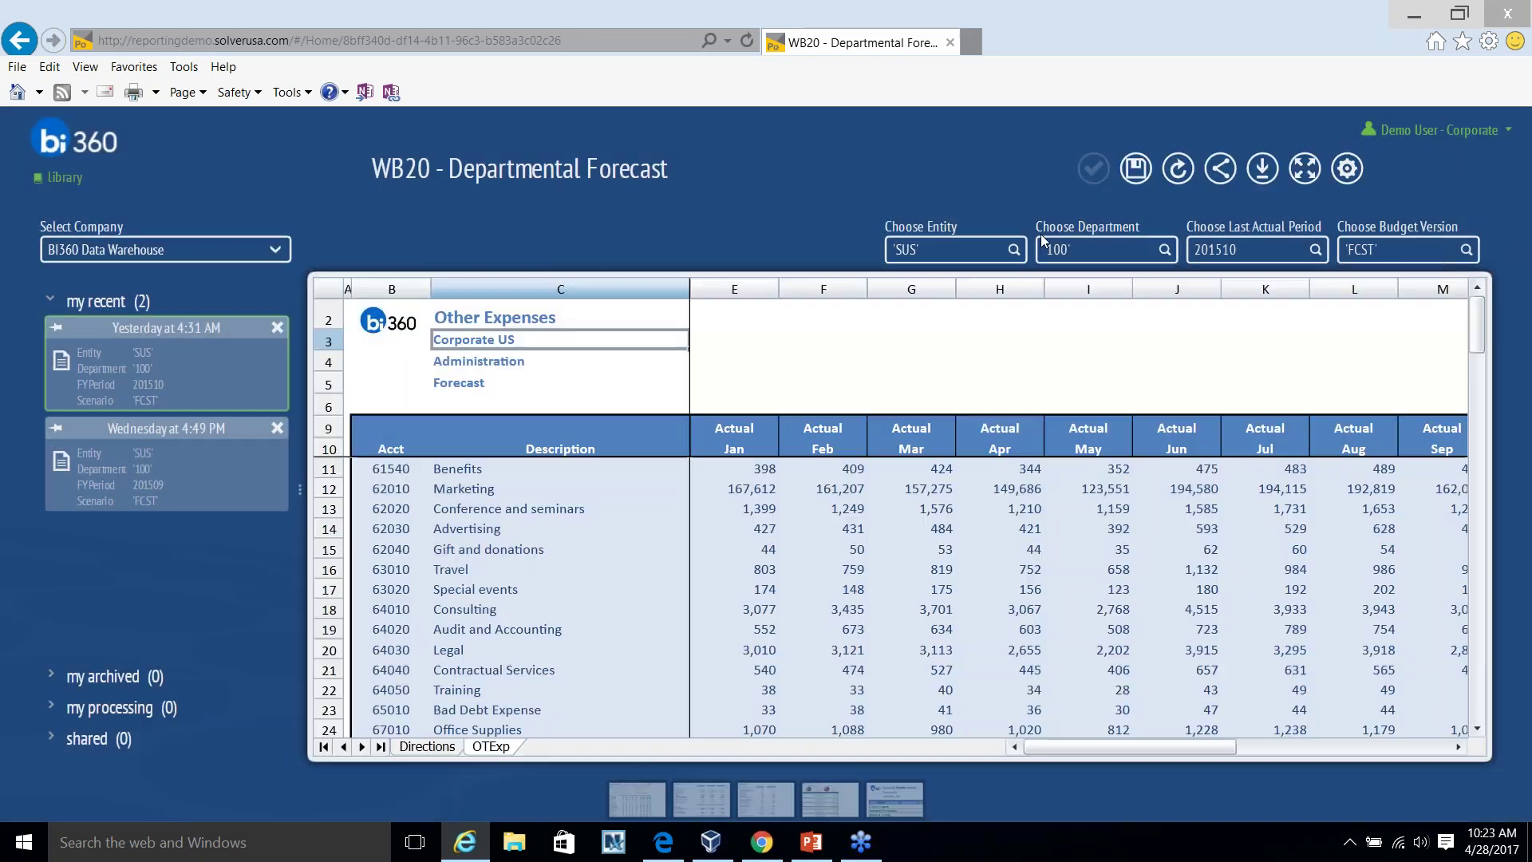
left_click(1165, 250)
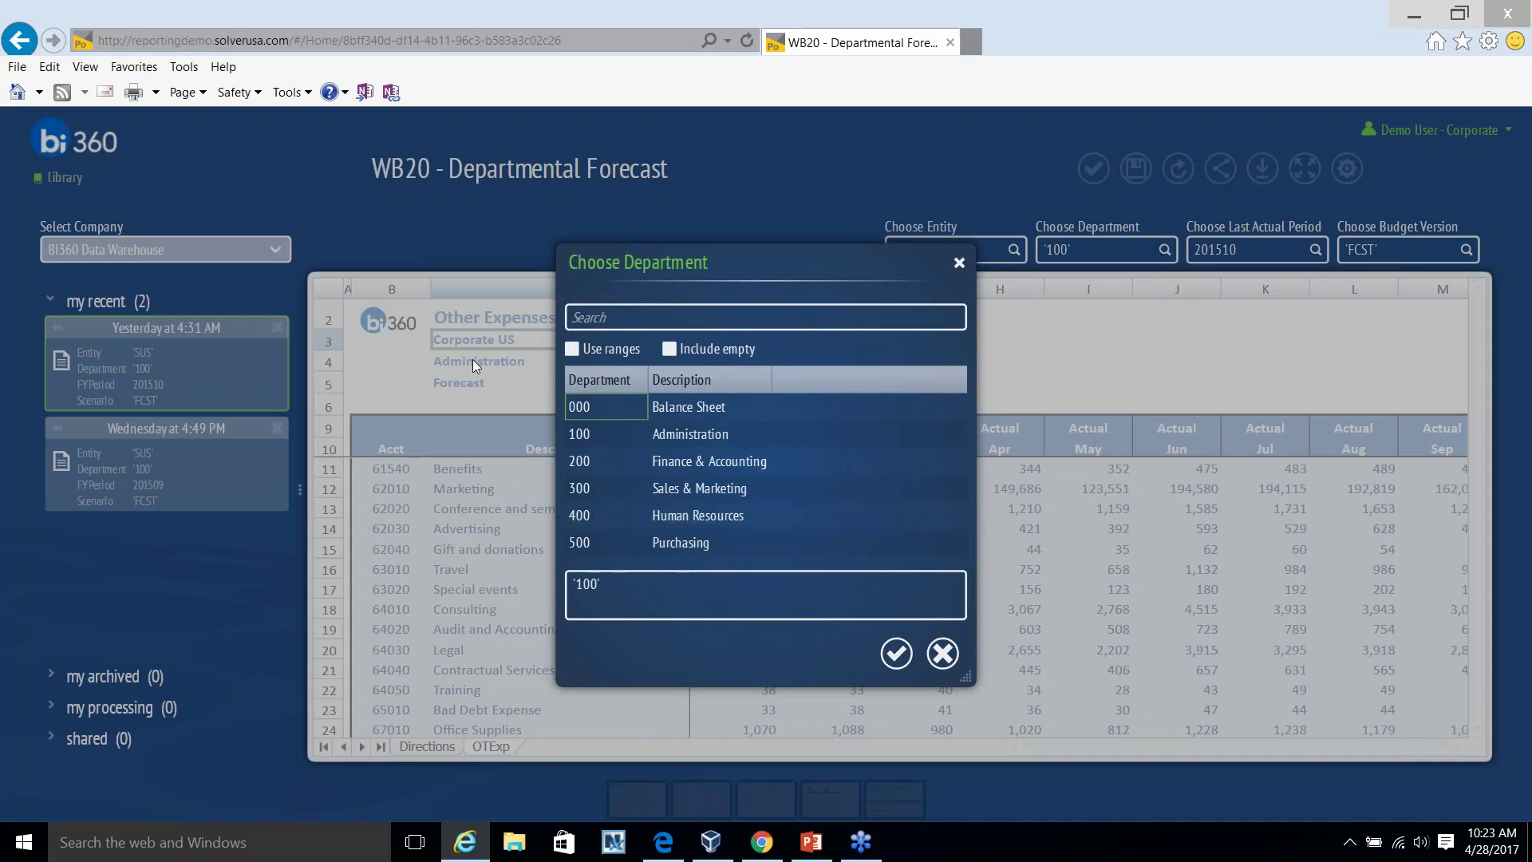
left_click(738, 463)
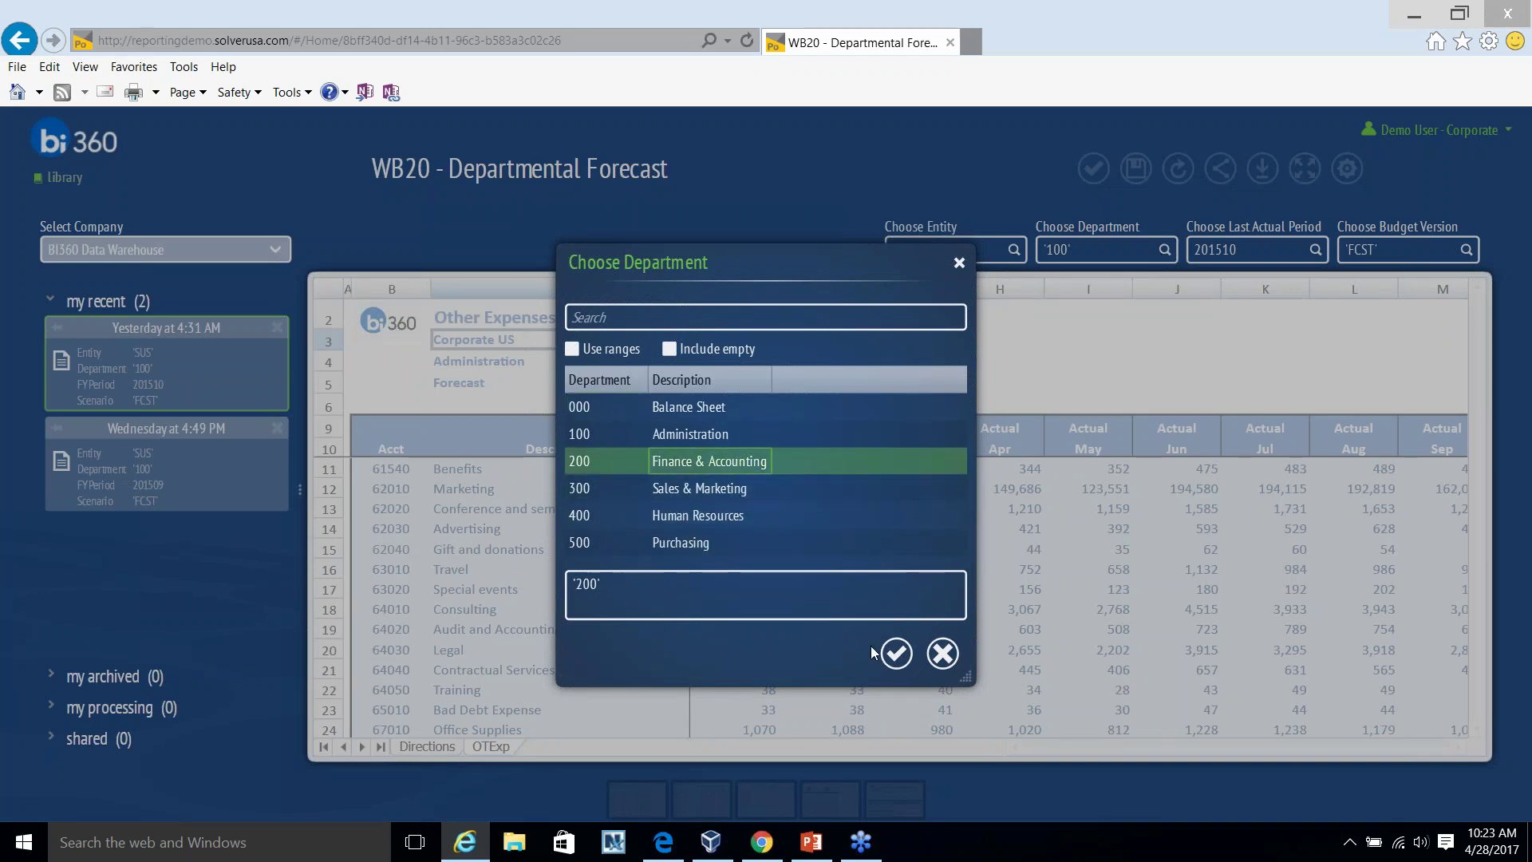
left_click(896, 653)
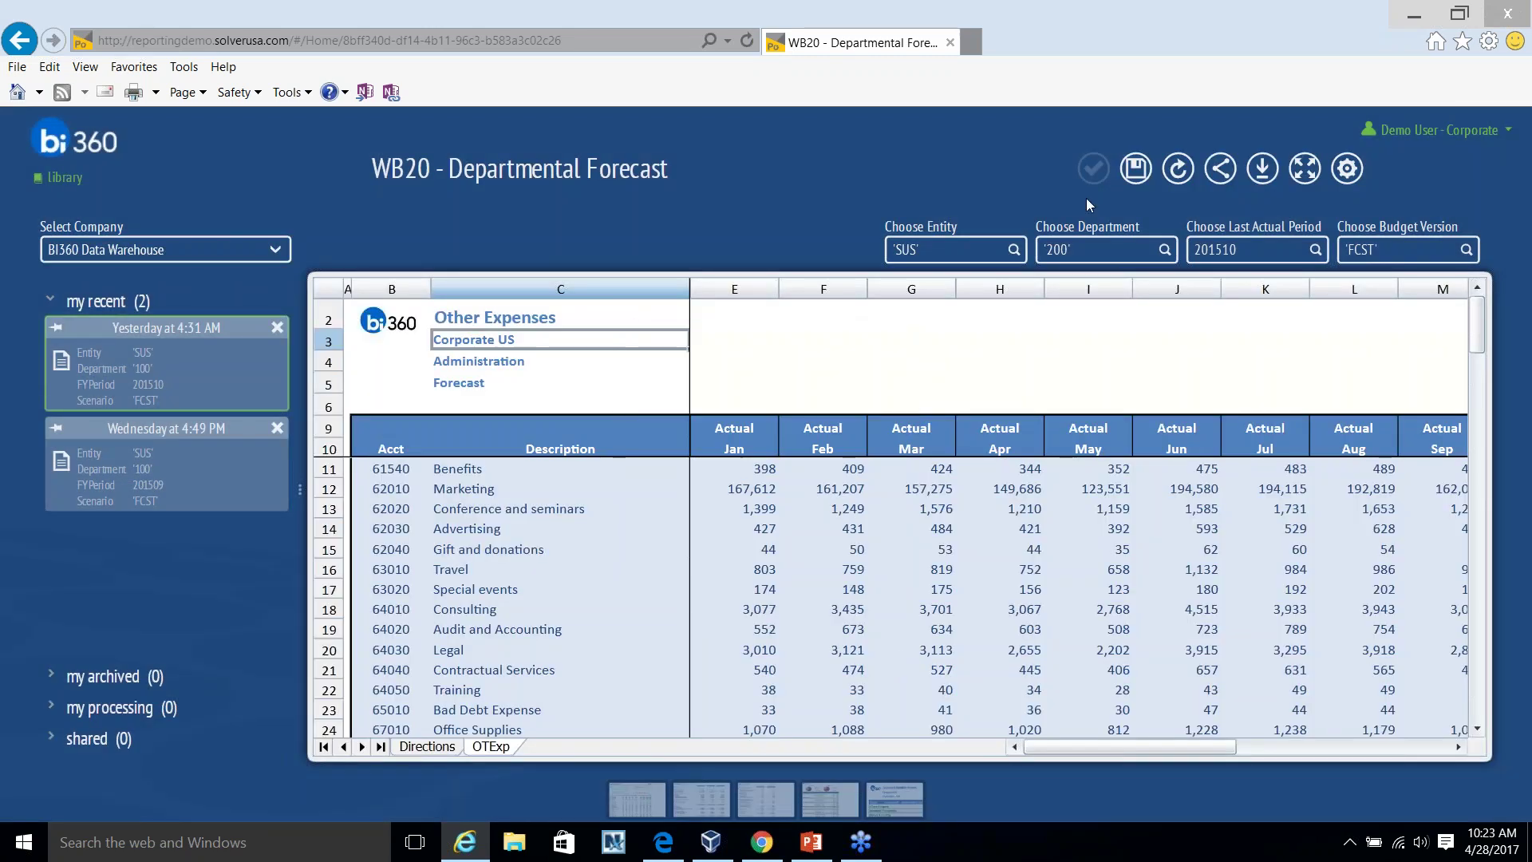
left_click(1178, 168)
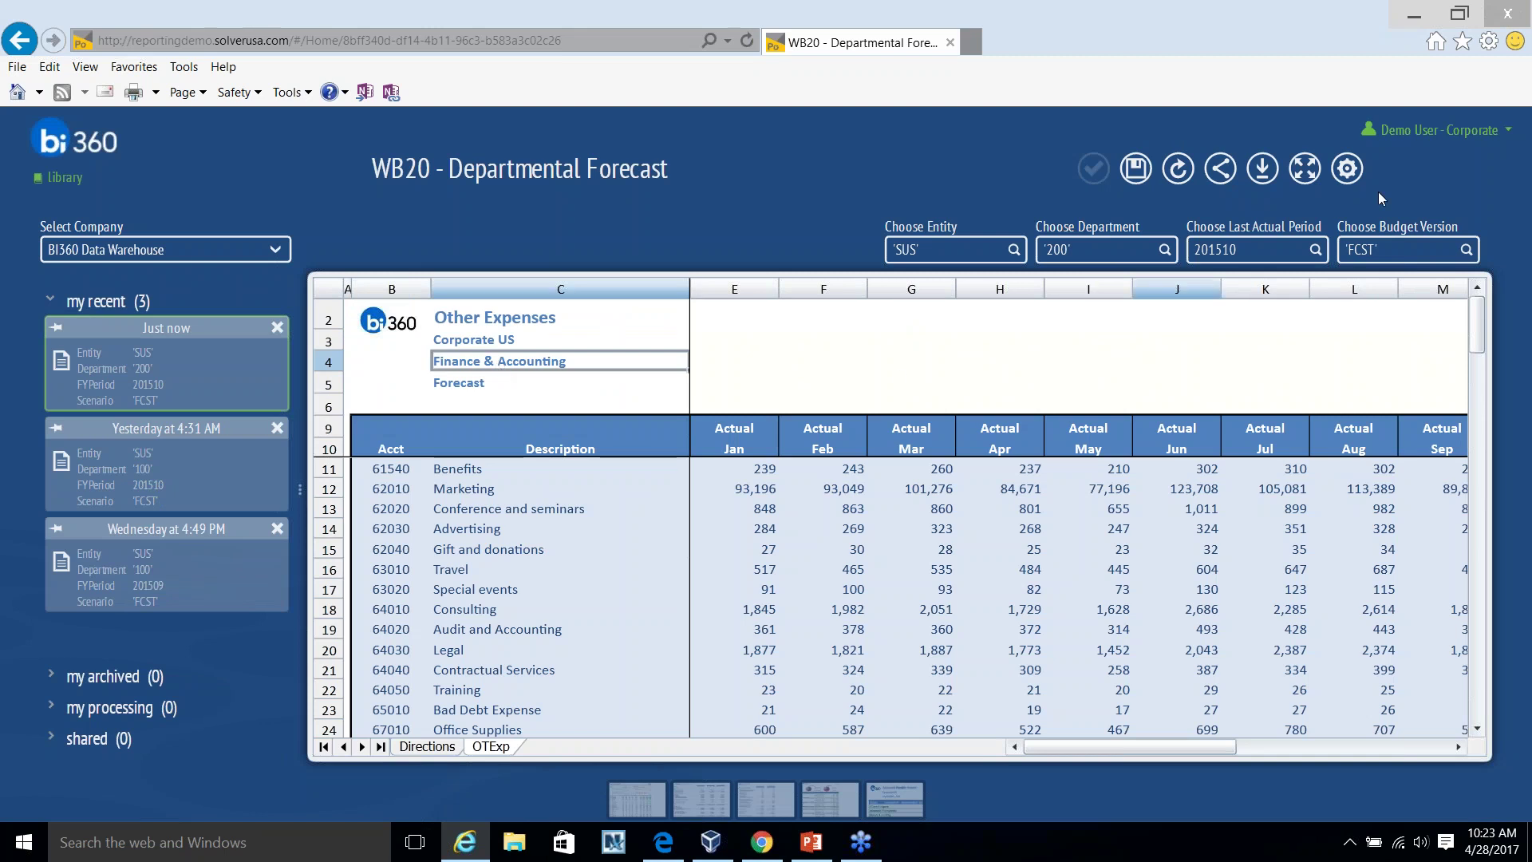
Compare the earlier Administration, Finance & Accounting and 201509 versions, then return to the Library.
left_click(1305, 168)
left_click_drag(1377, 479, 1426, 589)
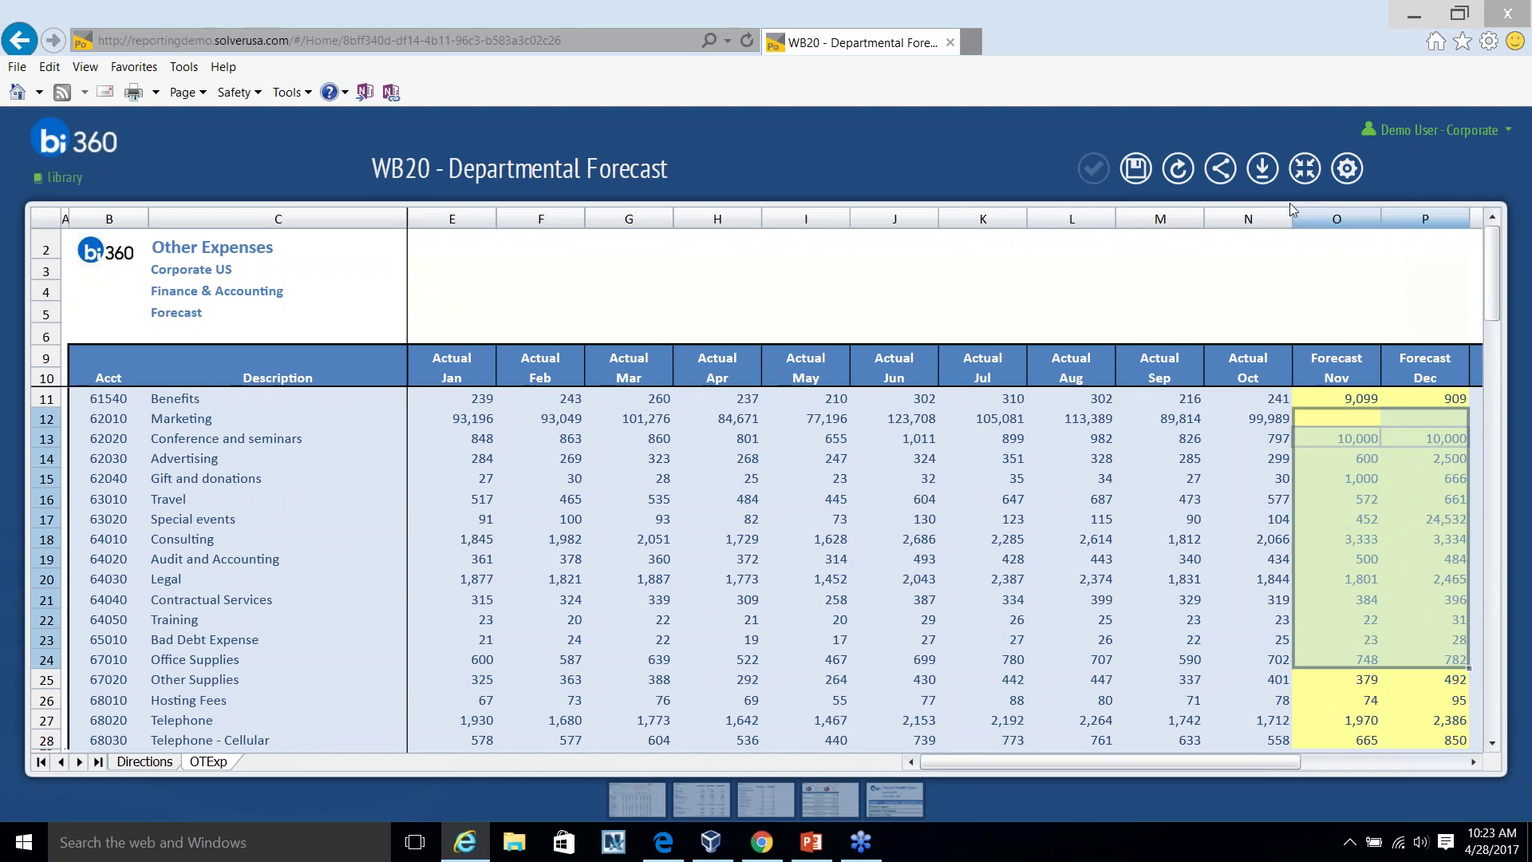
left_click(1305, 170)
left_click(119, 470)
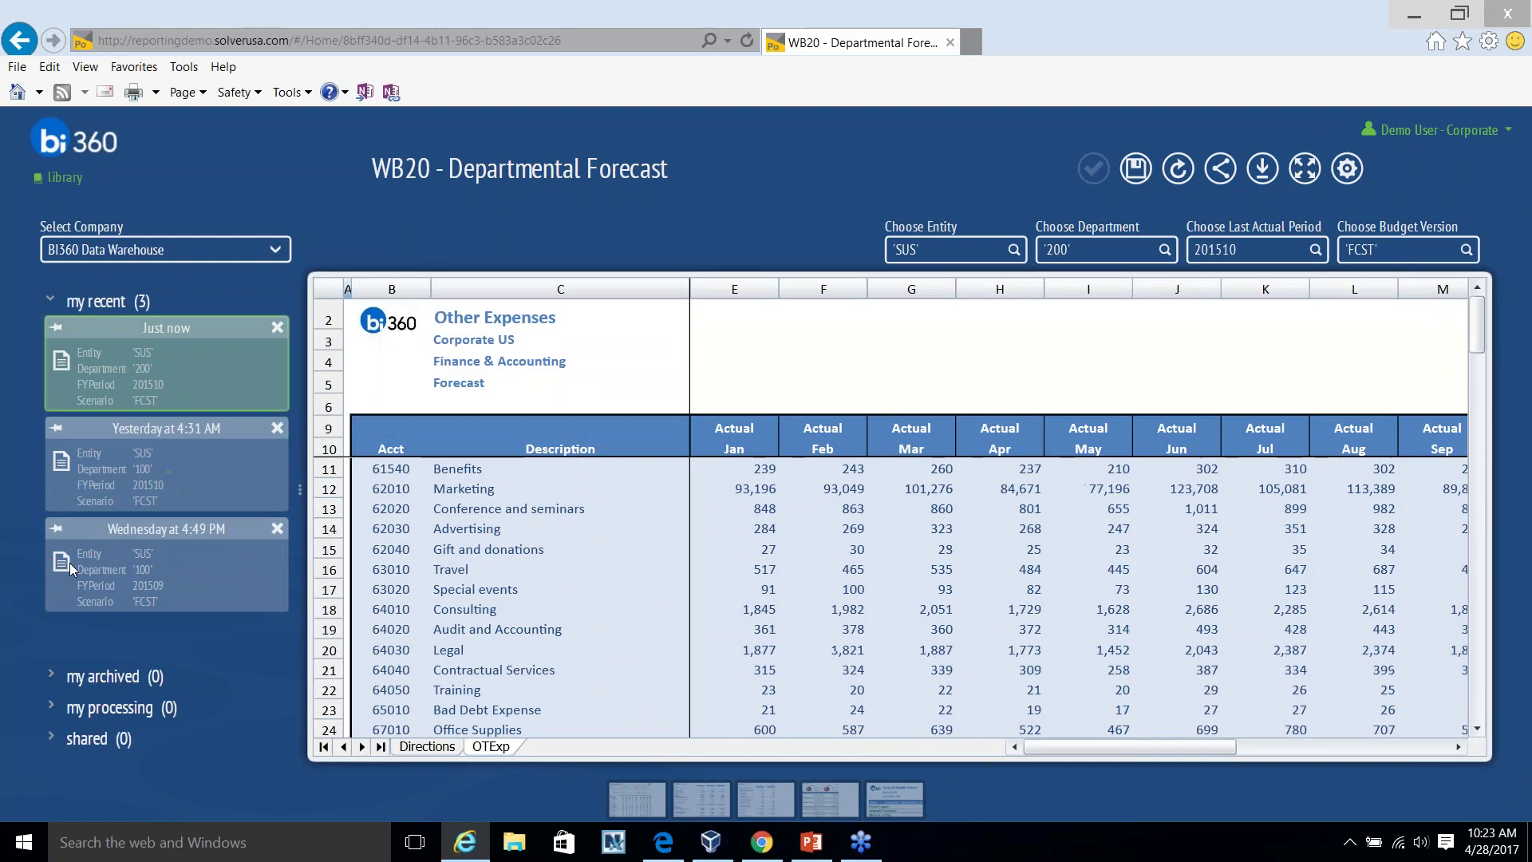
left_click(124, 390)
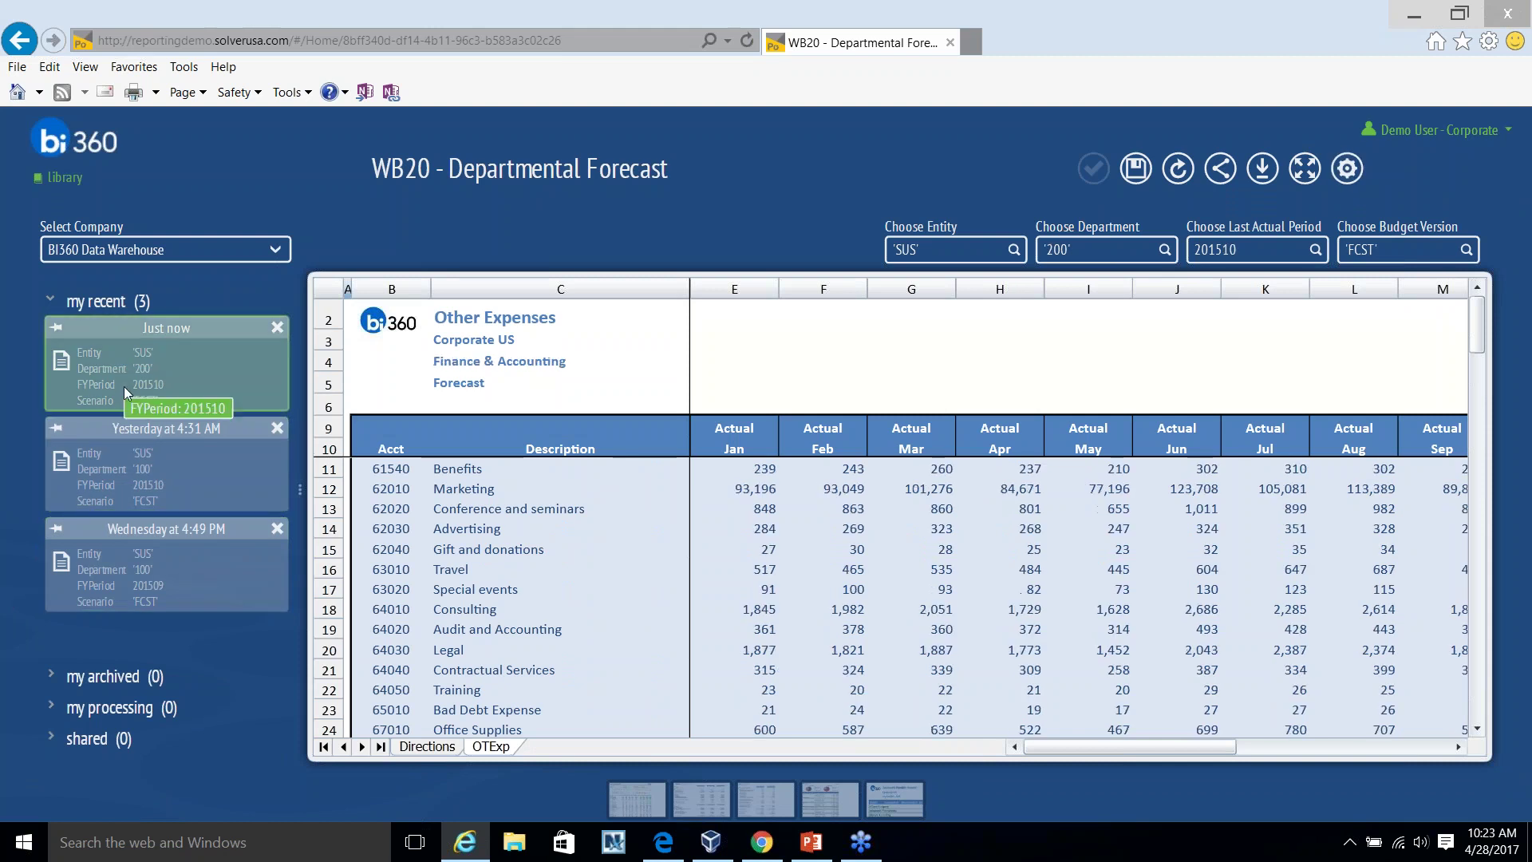
left_click(177, 486)
left_click(171, 538)
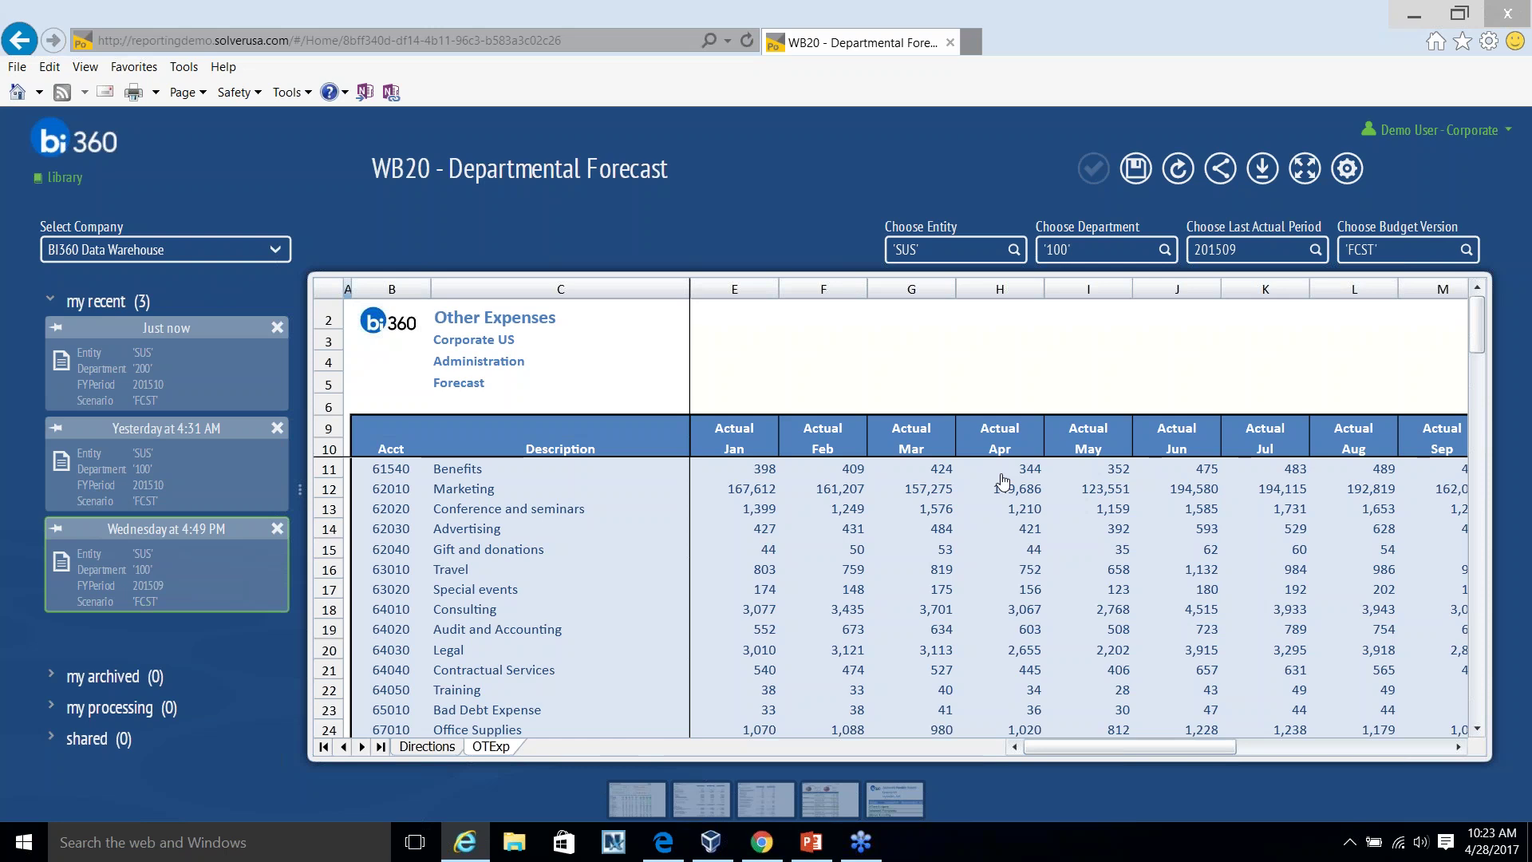
left_click(62, 177)
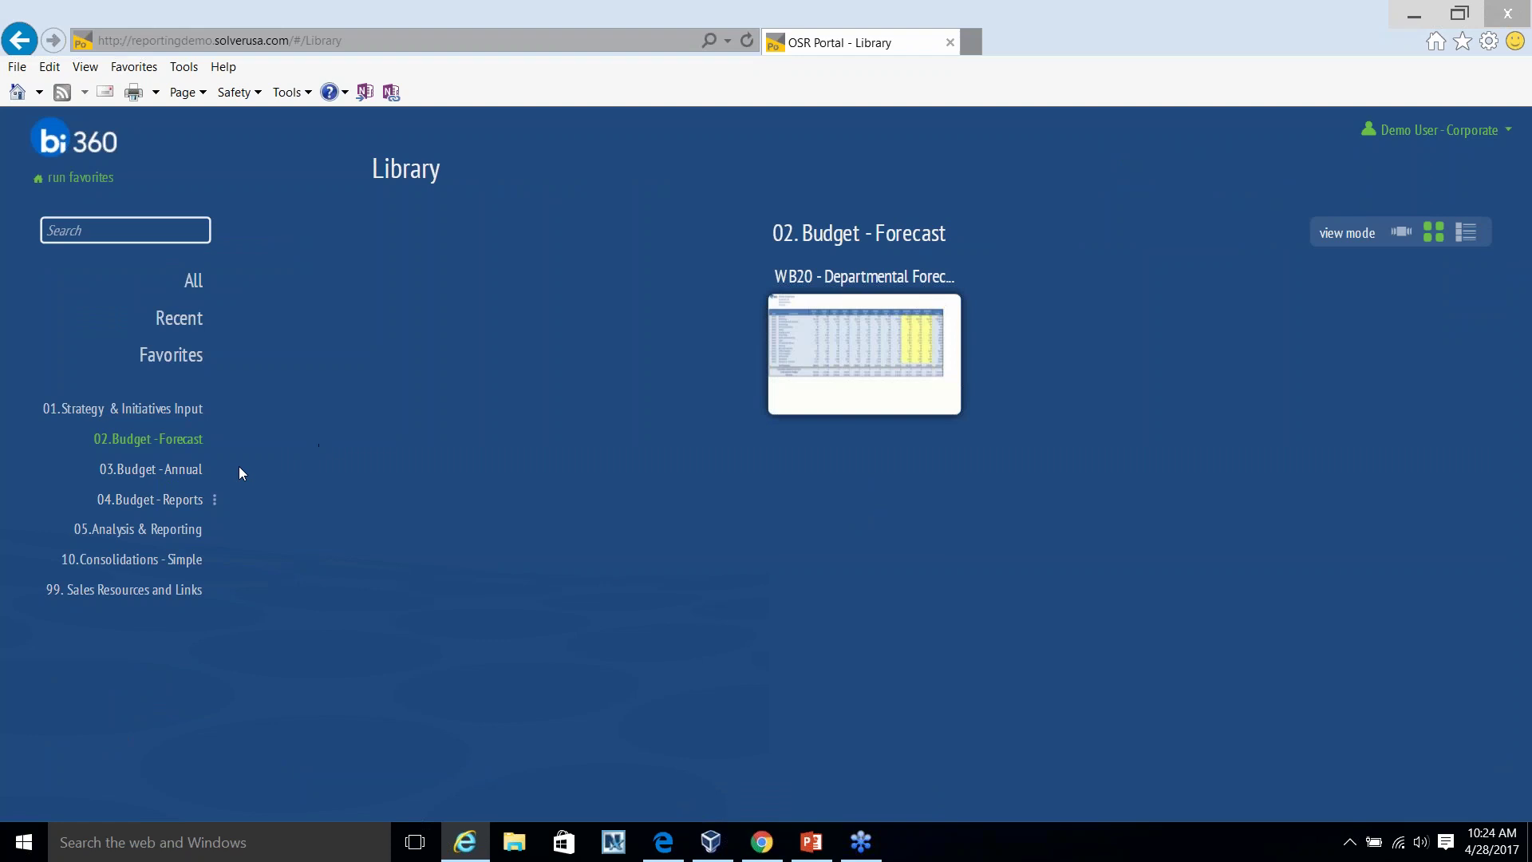
Open the 03. Budget - Annual folder, switch to carousel view, and launch WB01 - Assumptions.
left_click(175, 471)
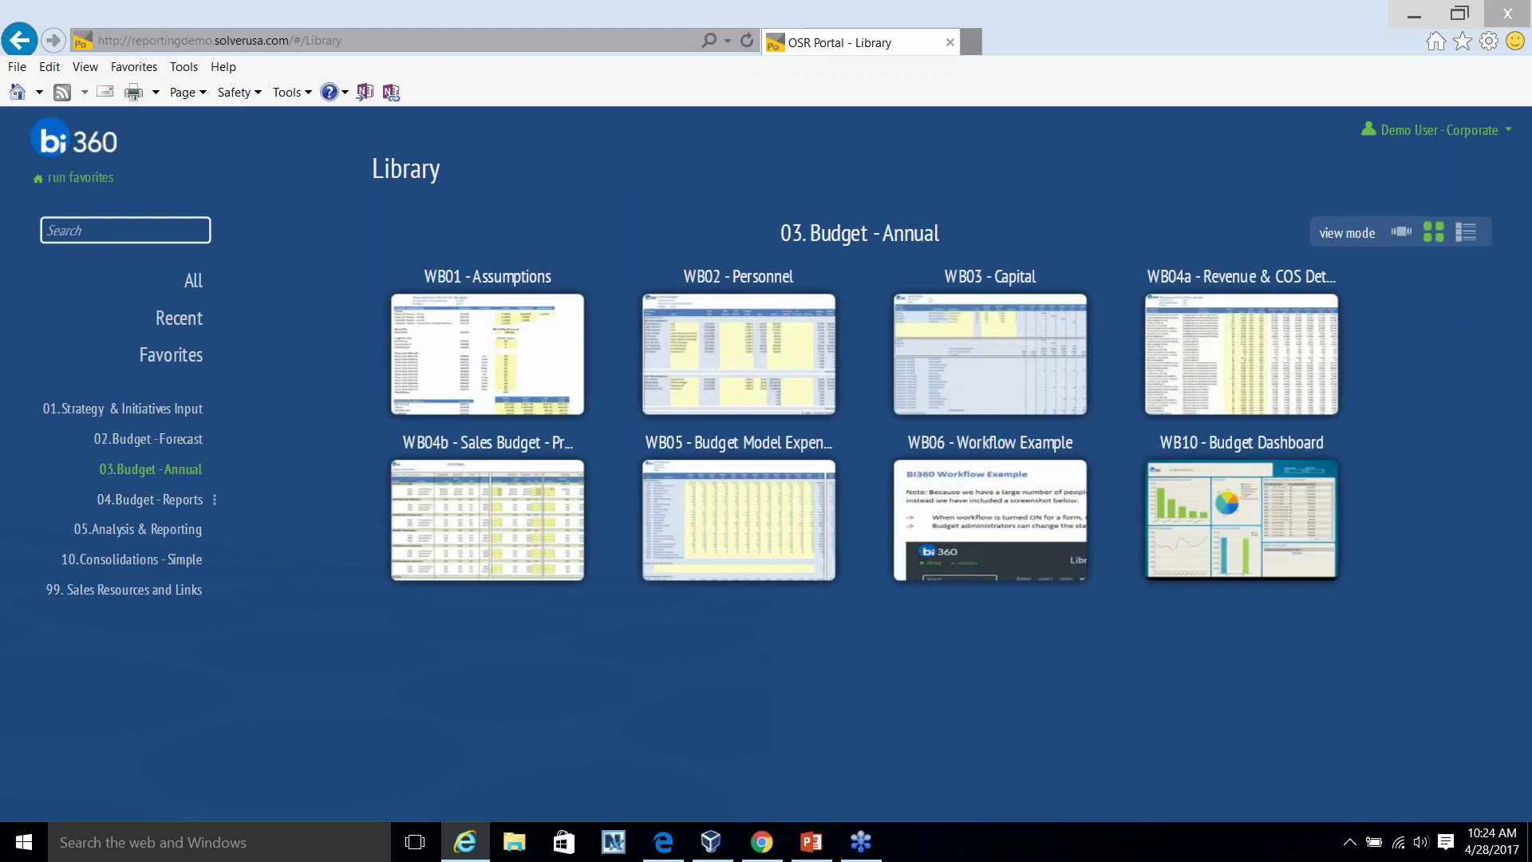
left_click(1406, 238)
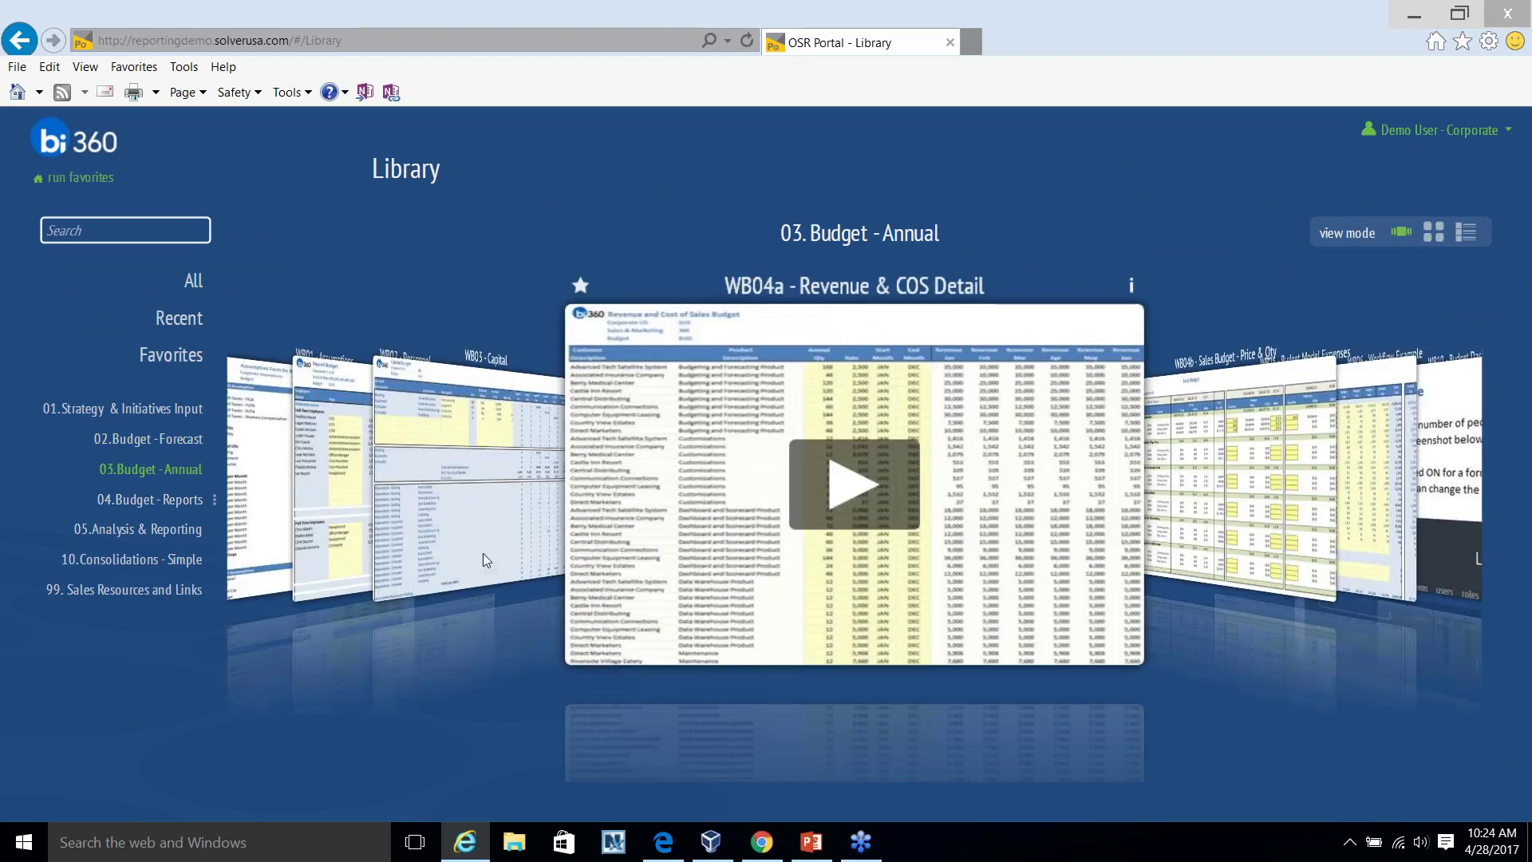
scroll(477, 555, "up", 3)
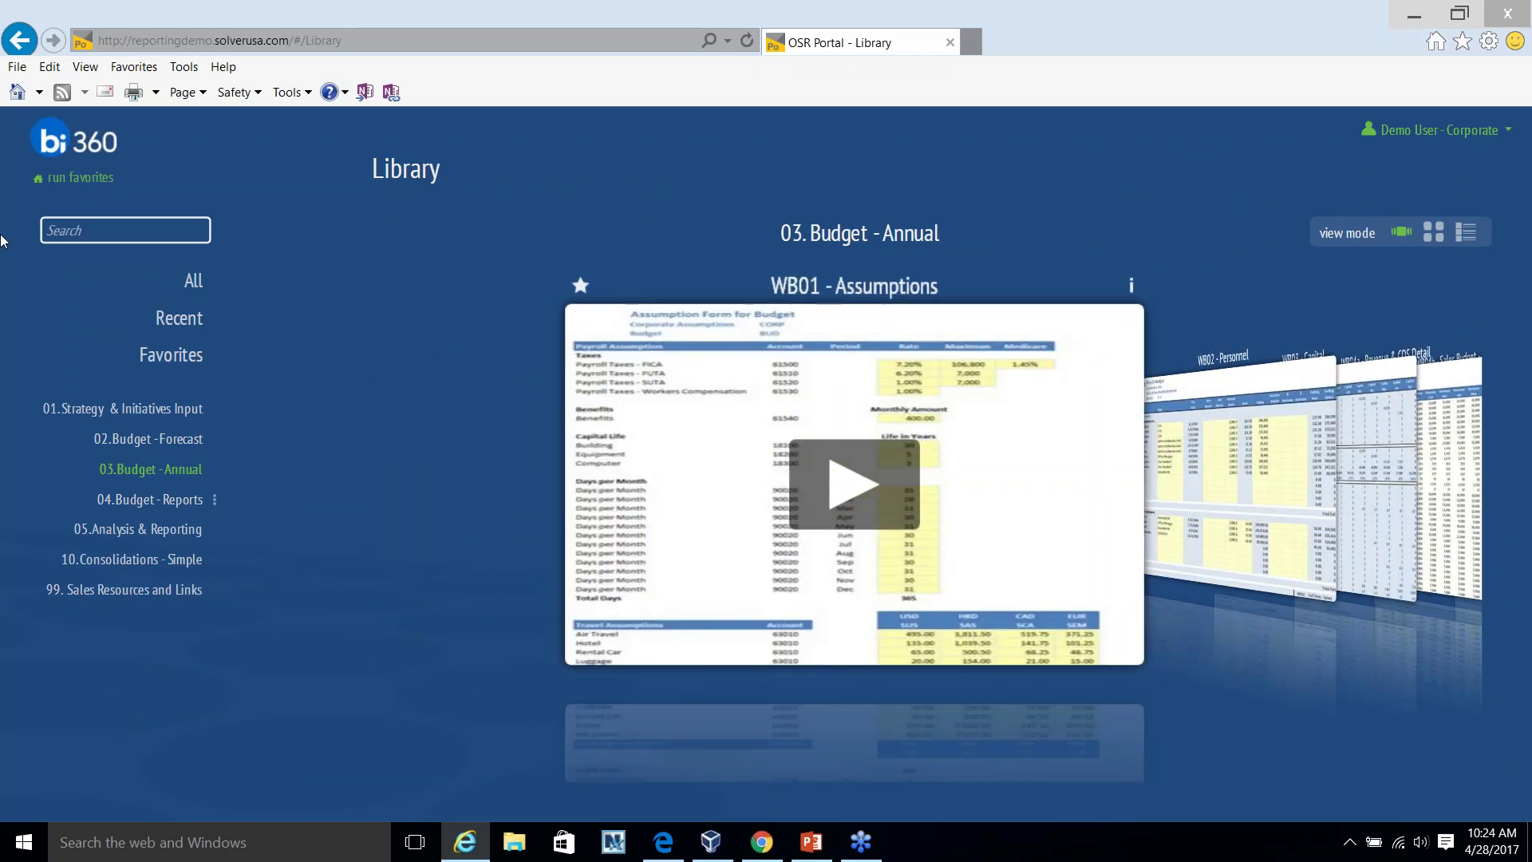
left_click(862, 475)
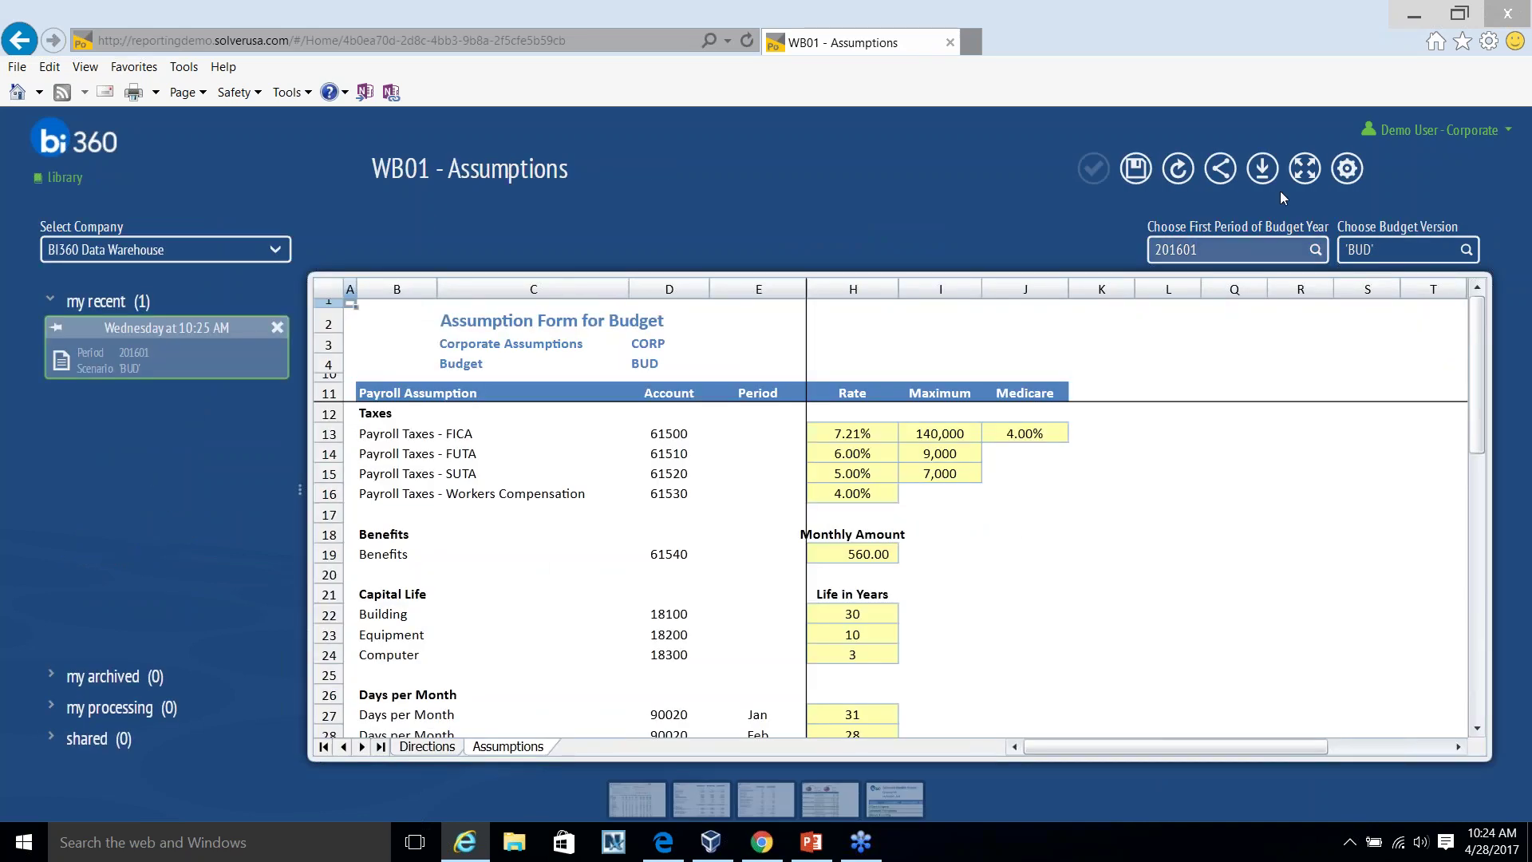
Change the Payroll Taxes - FICA rate from 7.21% to 8.44%, save, and exit full screen.
left_click(1305, 168)
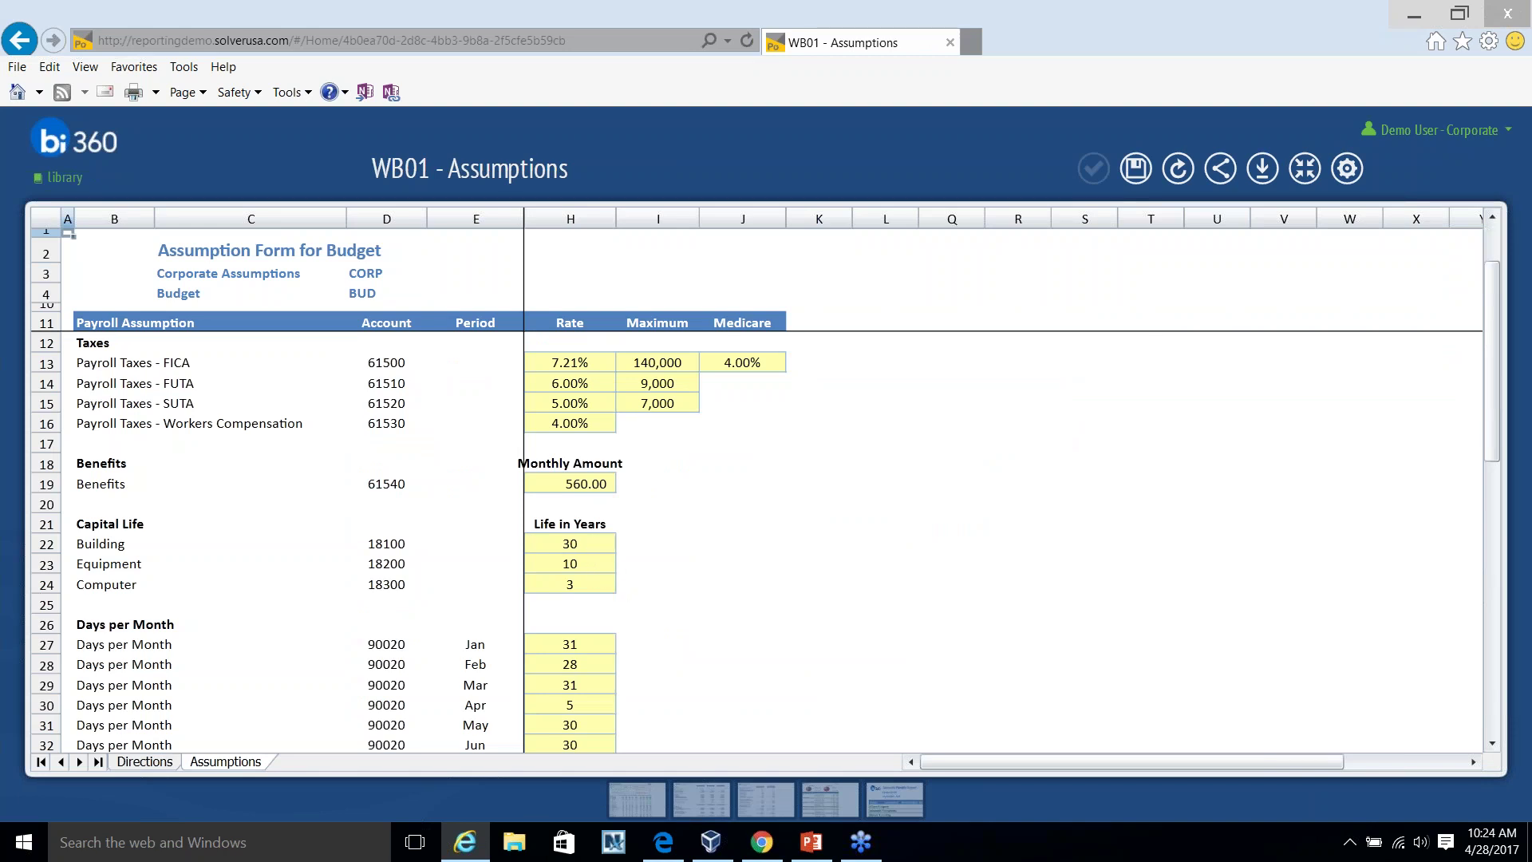
scroll(598, 614, "down", 2)
scroll(598, 615, "up", 2)
left_click(563, 361)
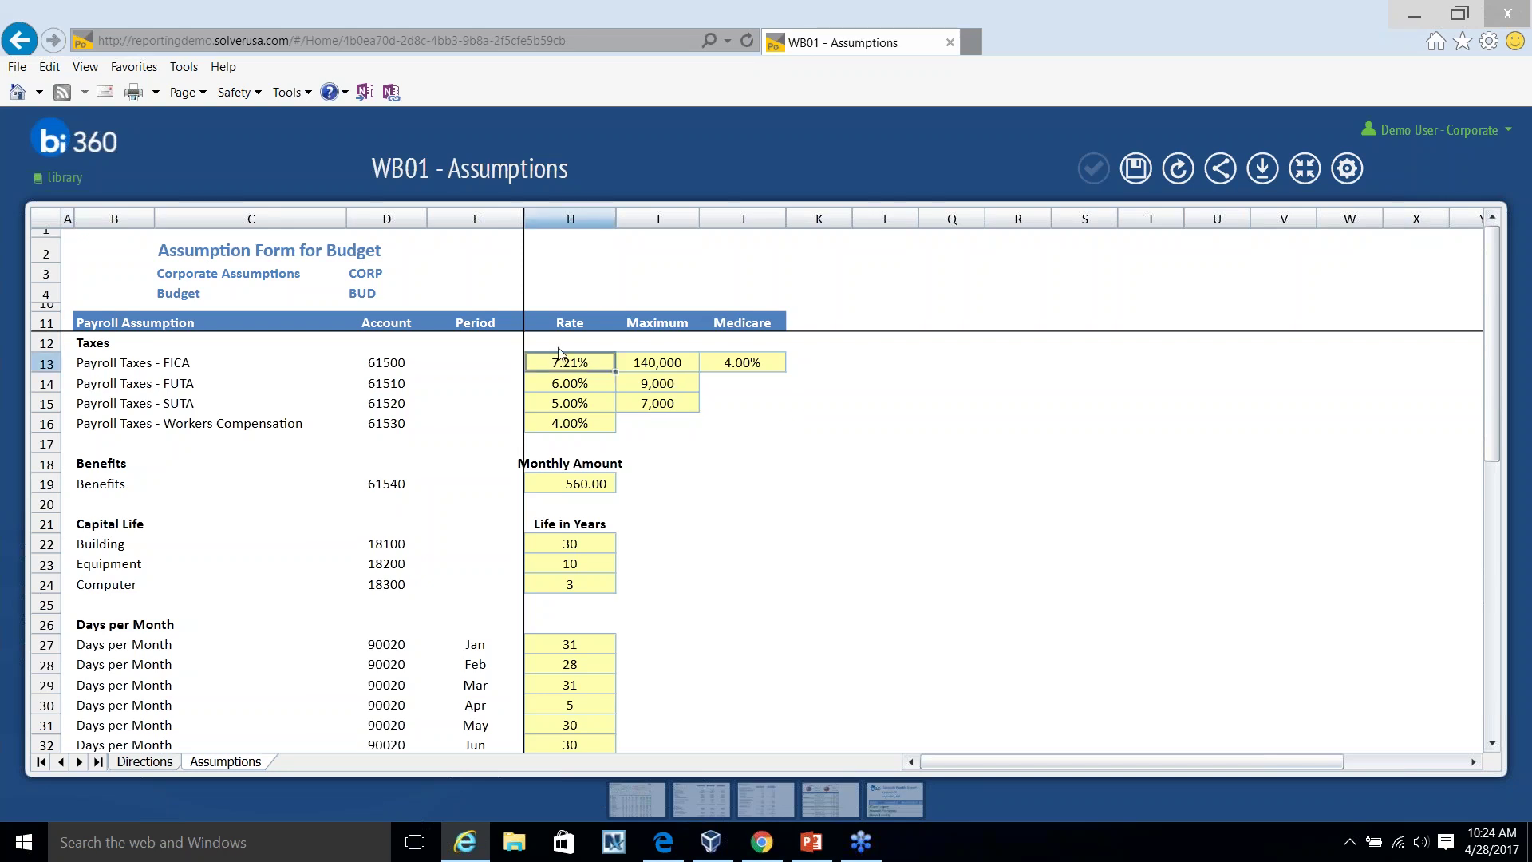
type("8")
type(".")
type("44")
key("Return")
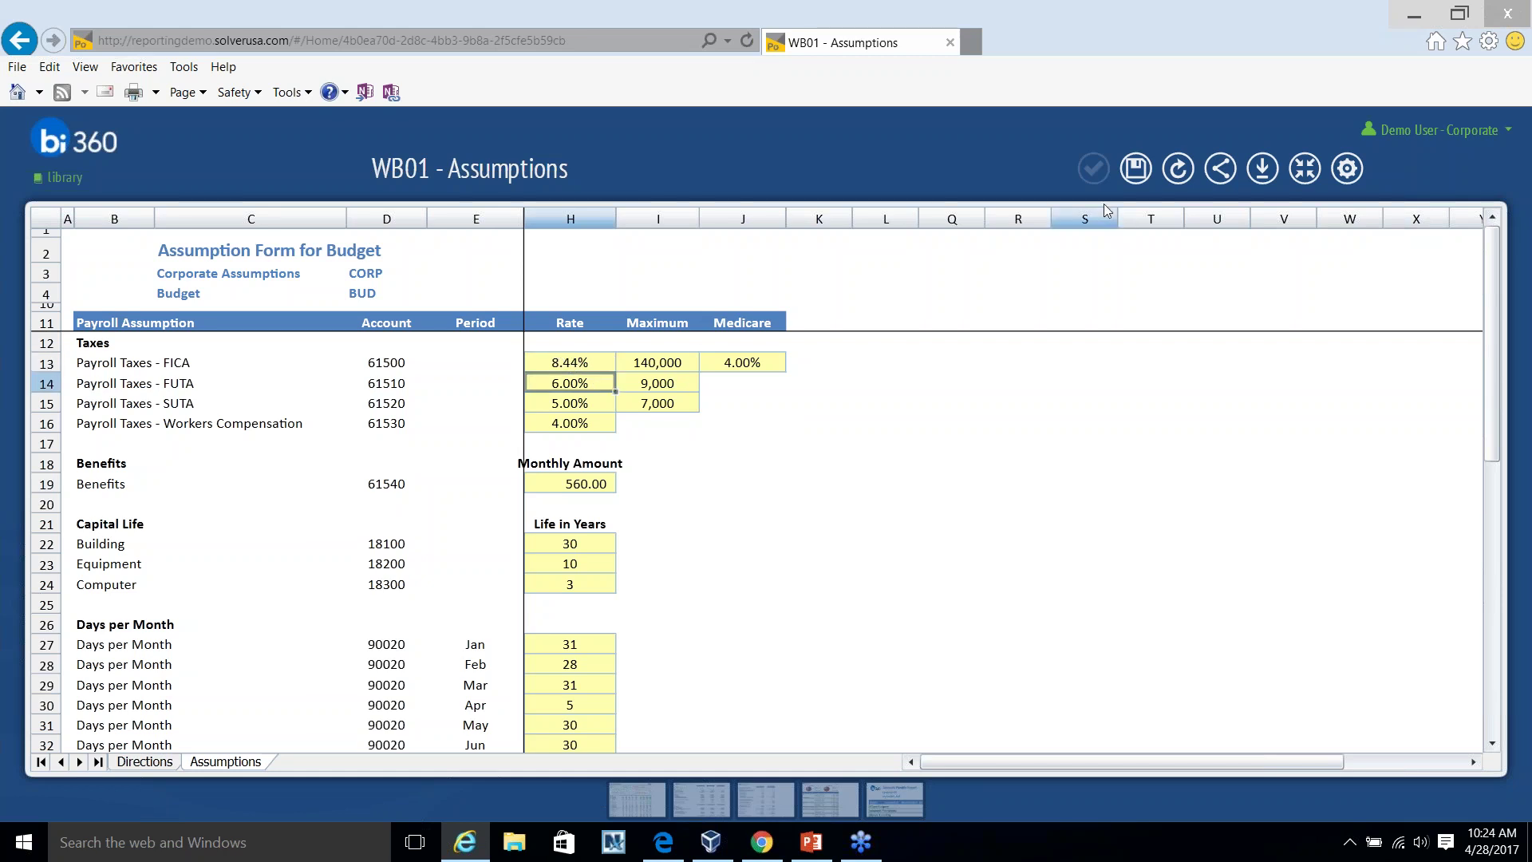
left_click(1137, 169)
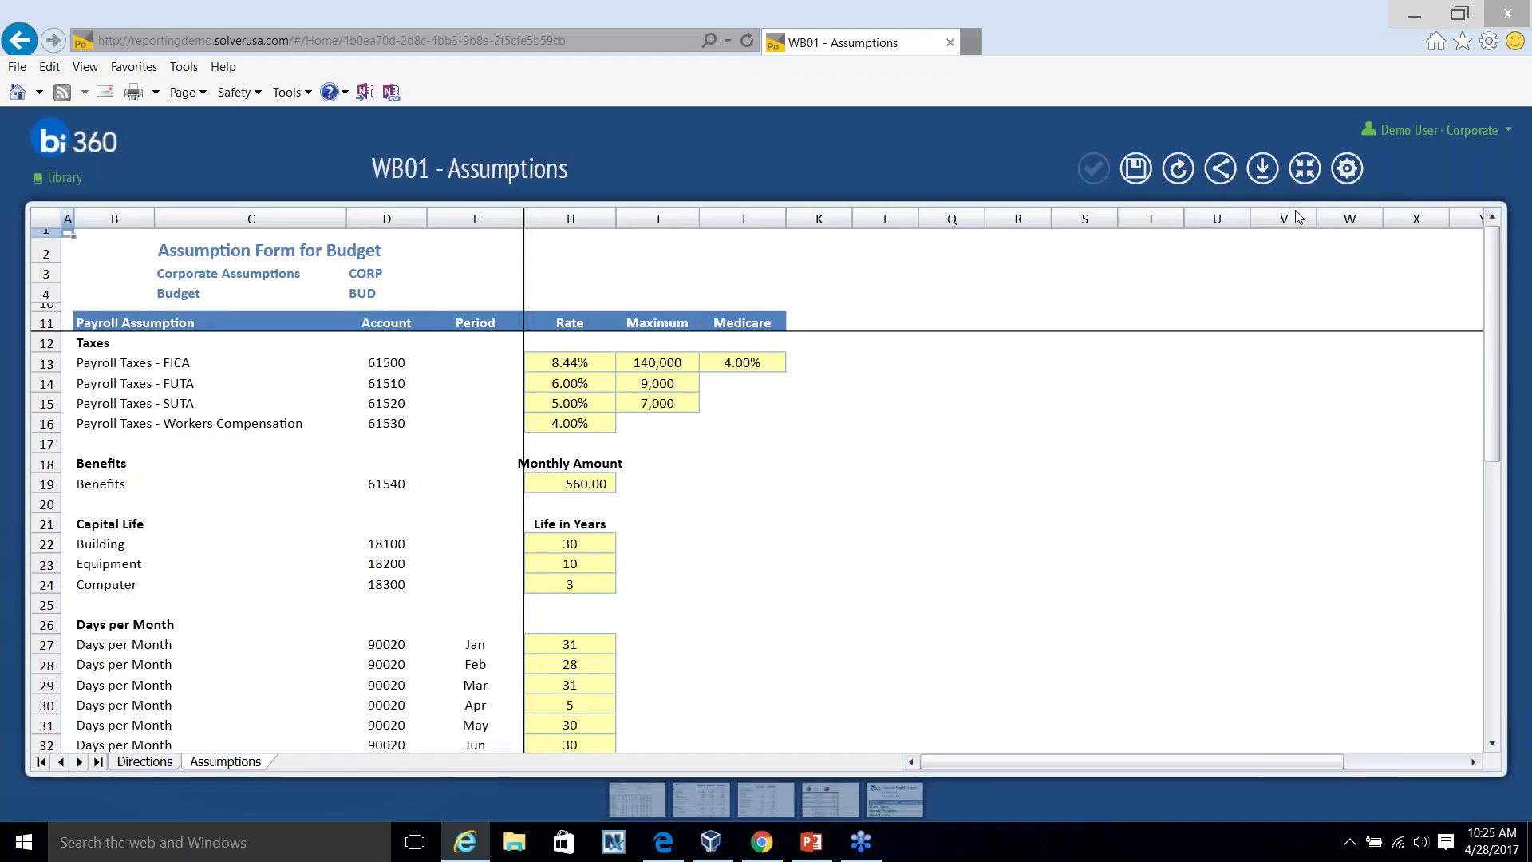
left_click(1305, 167)
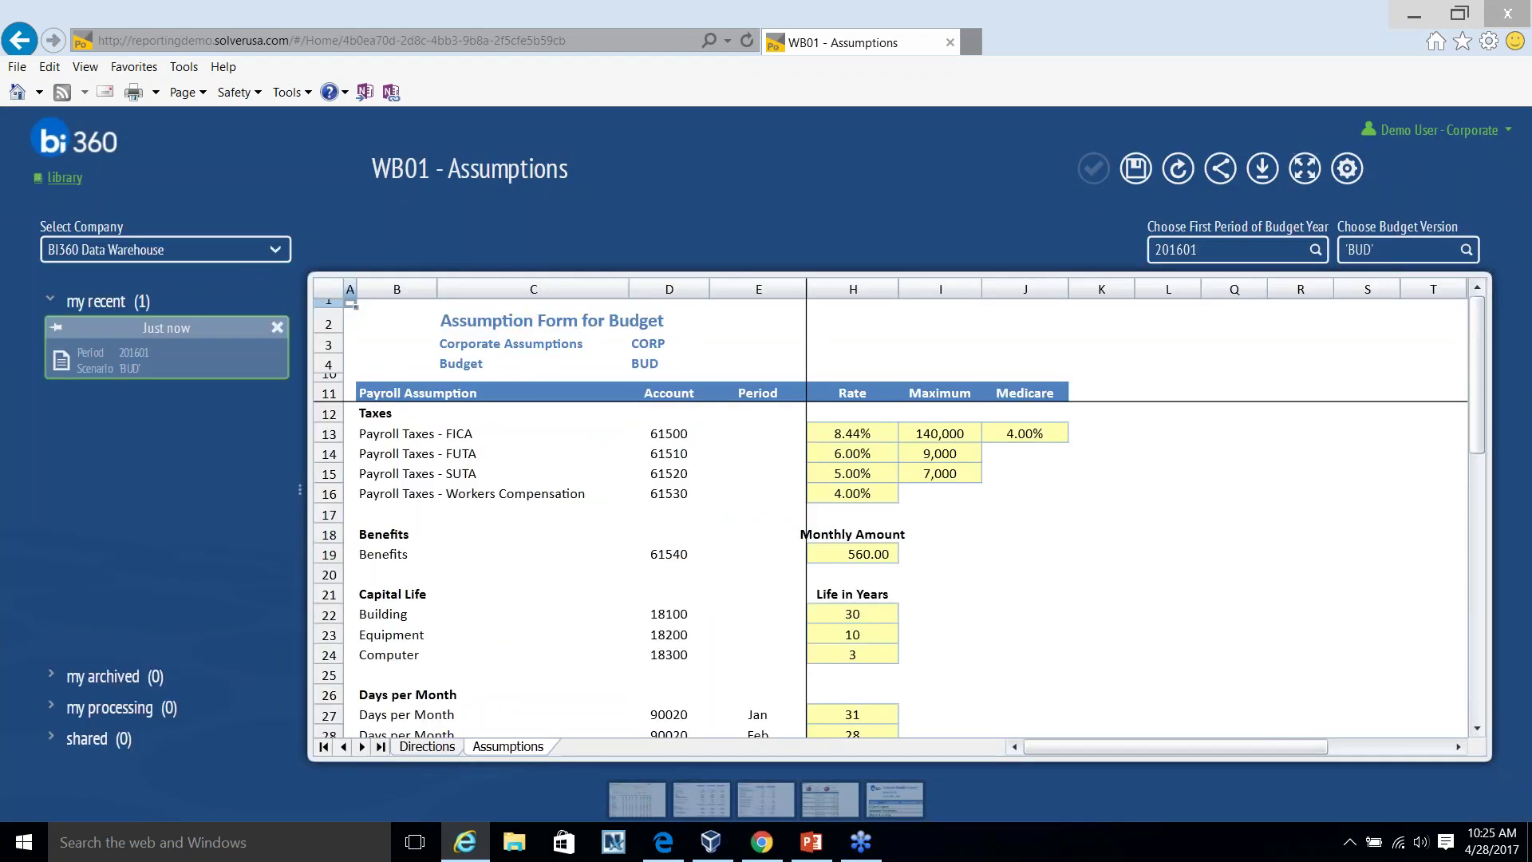
Open WB02 - Personnel from the Library carousel for department 200 Finance & Accounting.
left_click(64, 177)
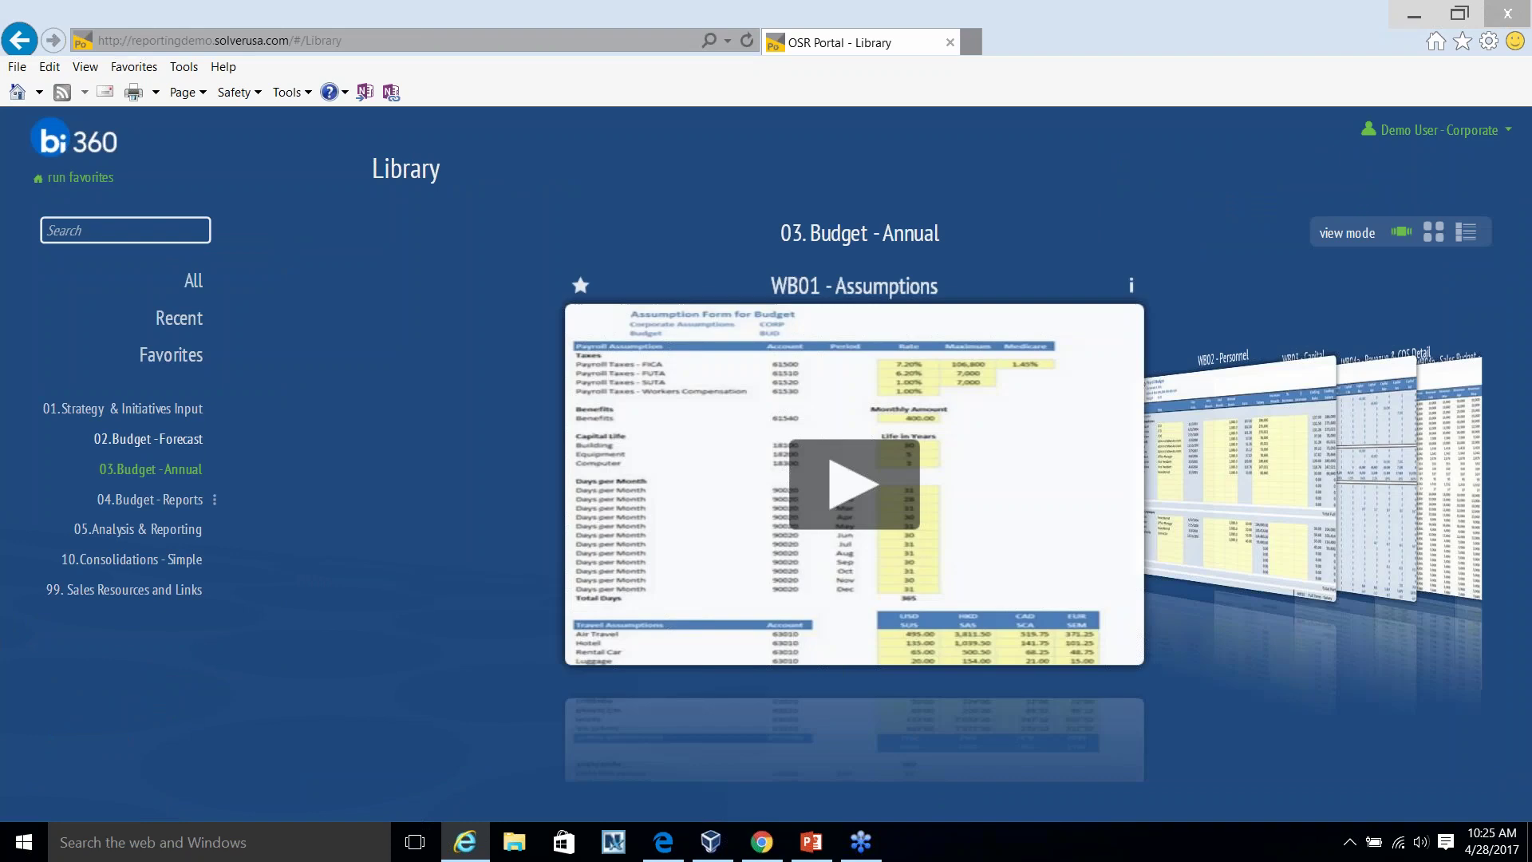
left_click(1254, 441)
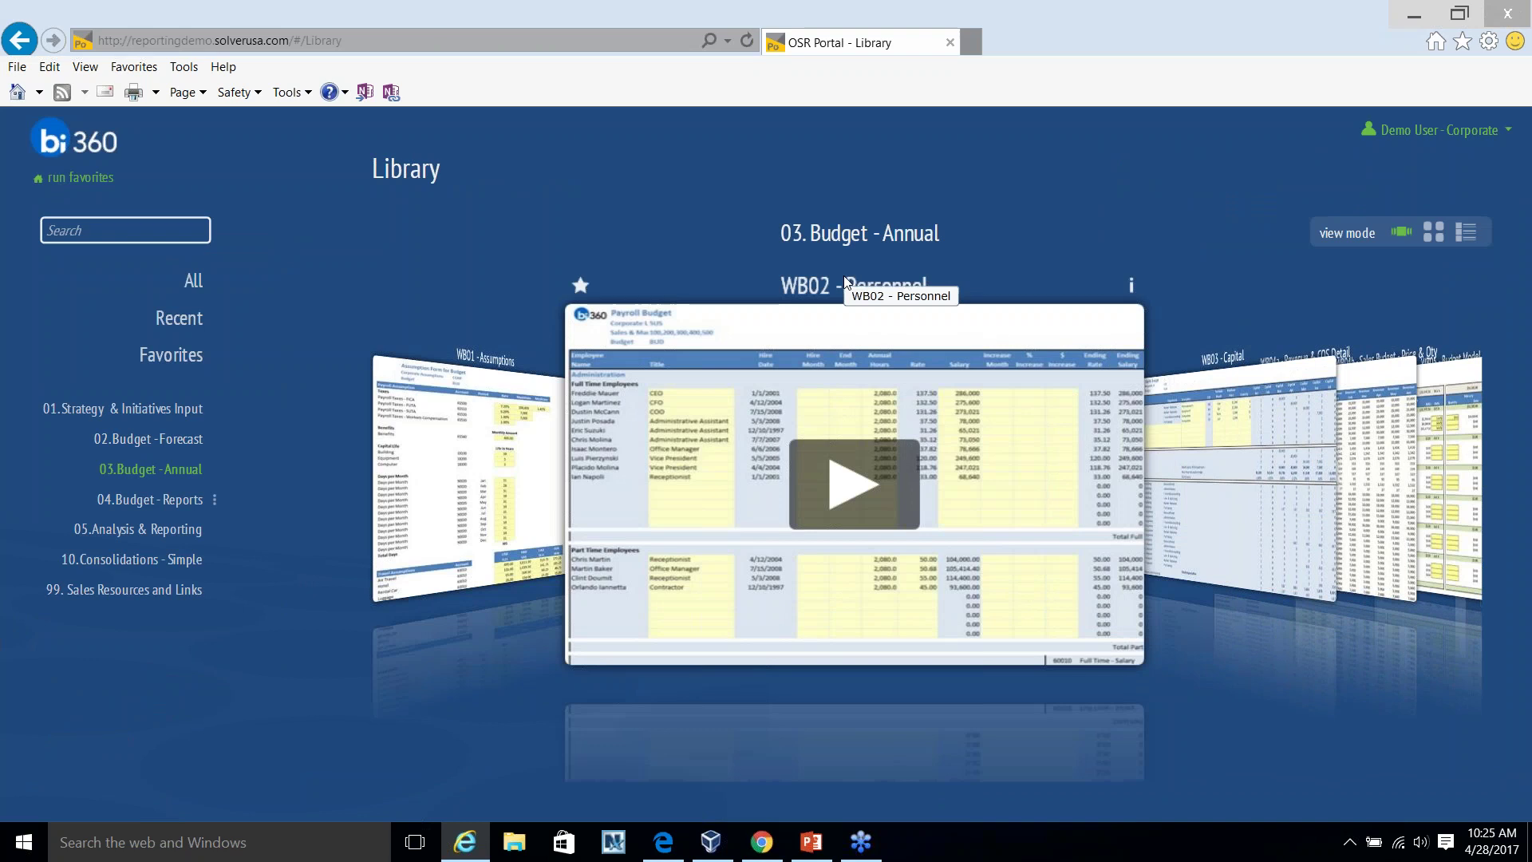
left_click(856, 372)
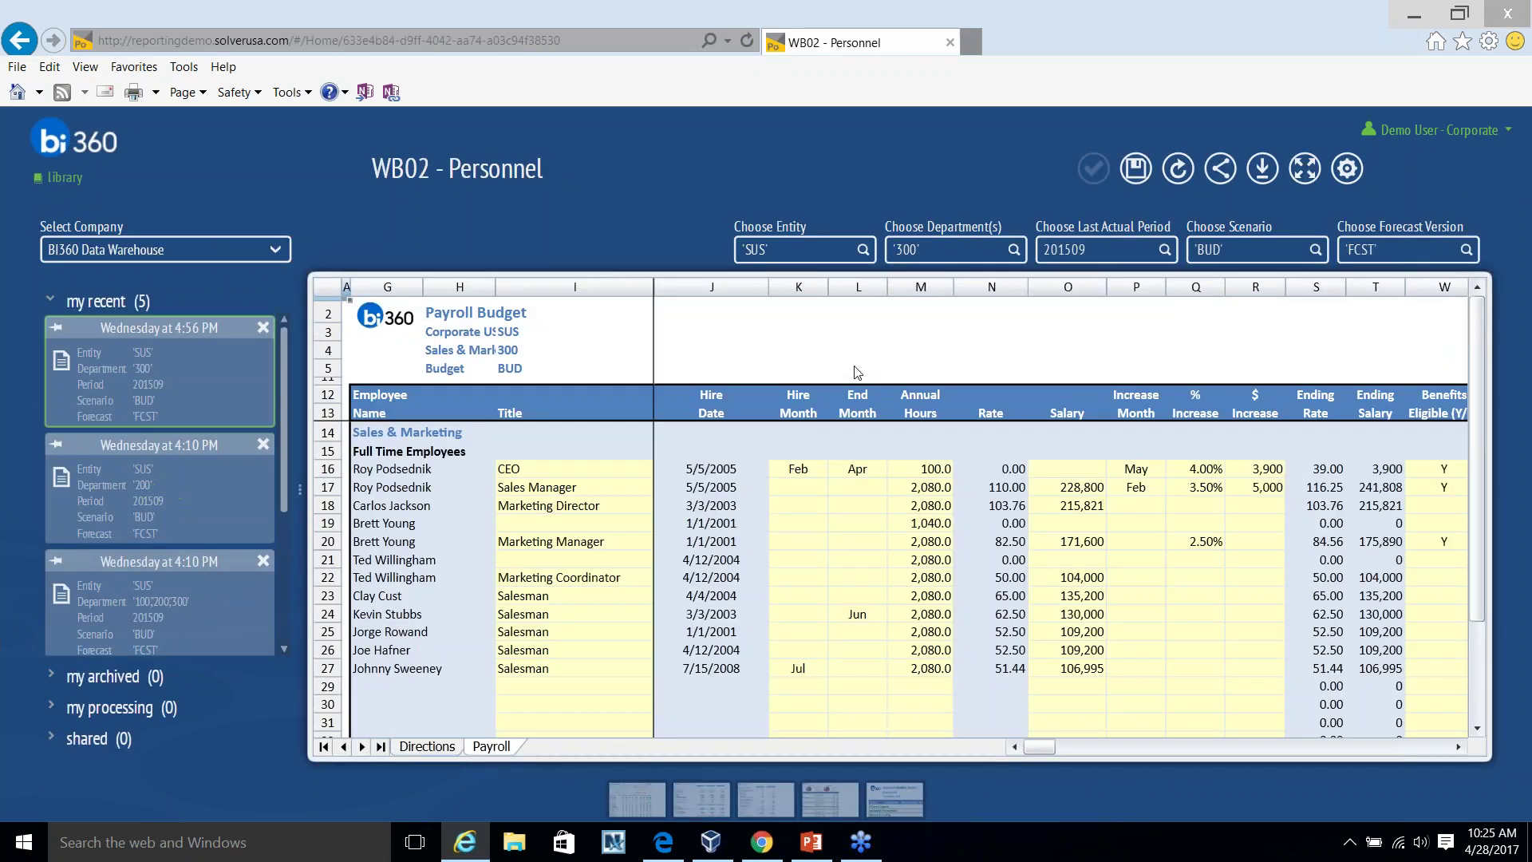
left_click(1013, 249)
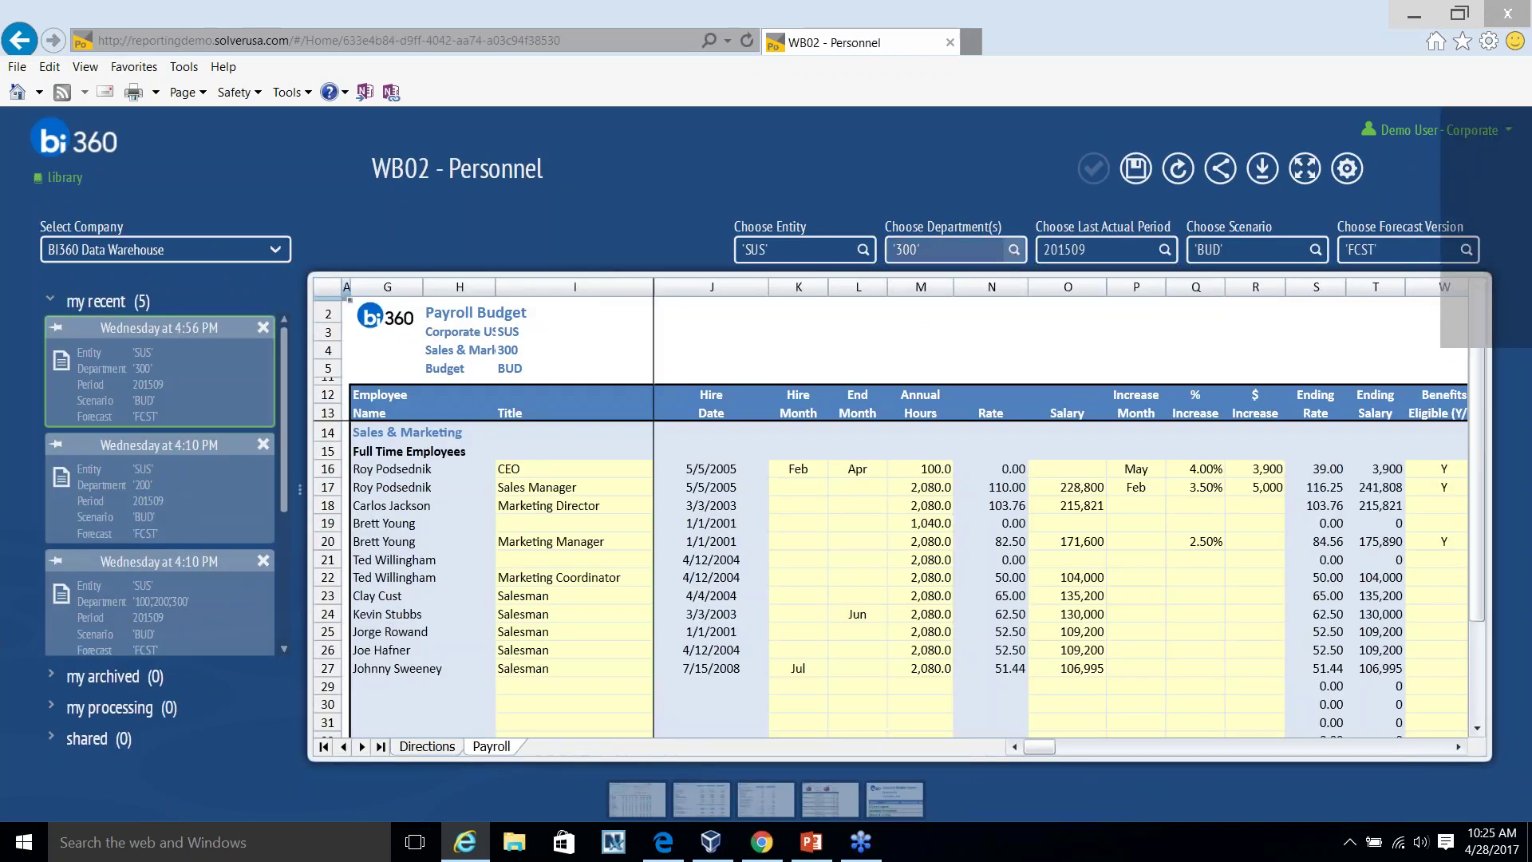
left_click(696, 461)
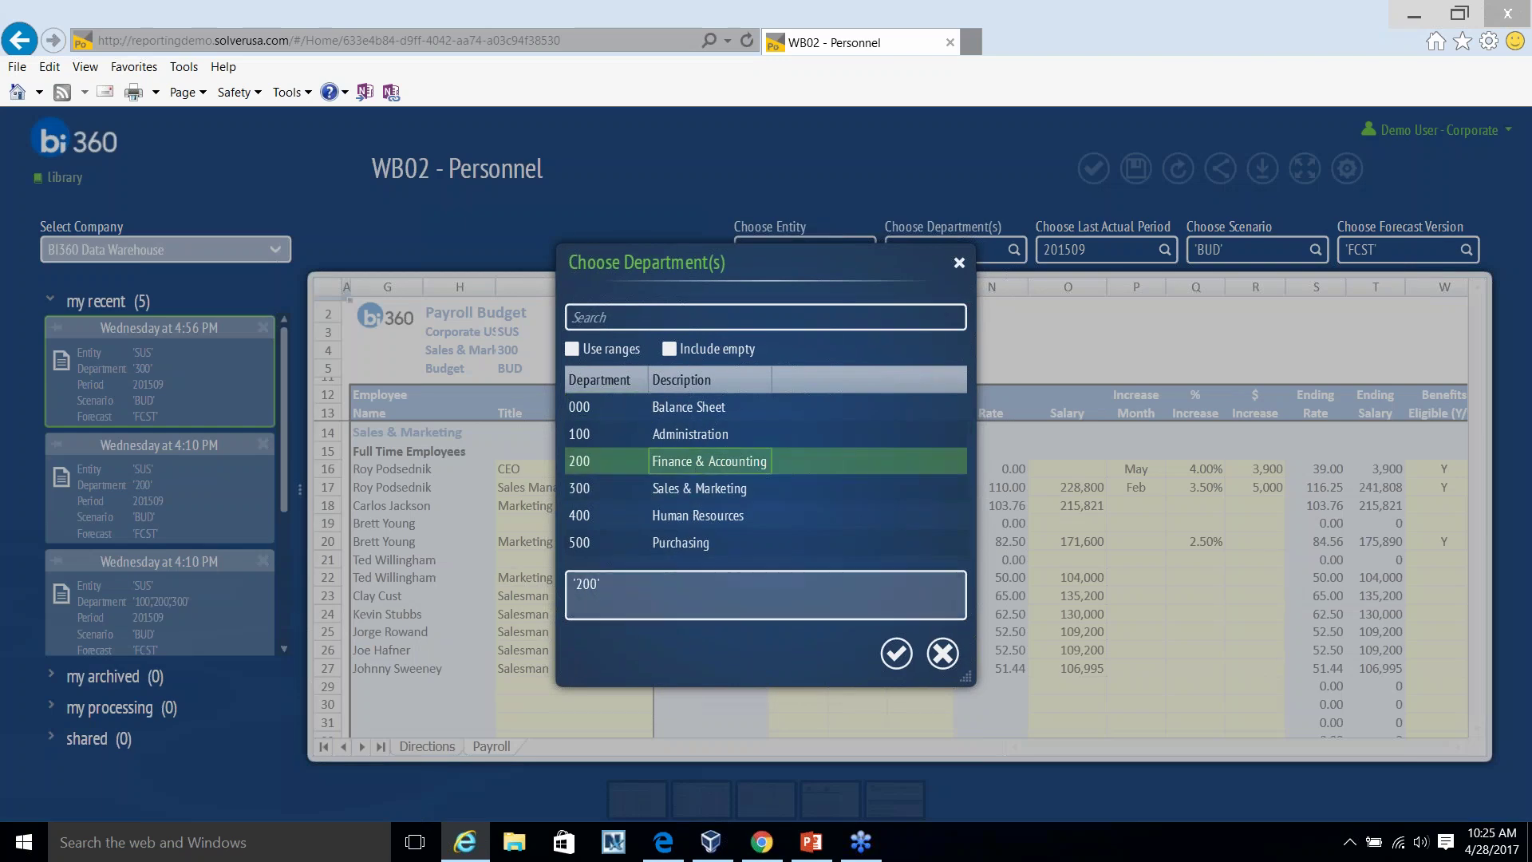
left_click(896, 654)
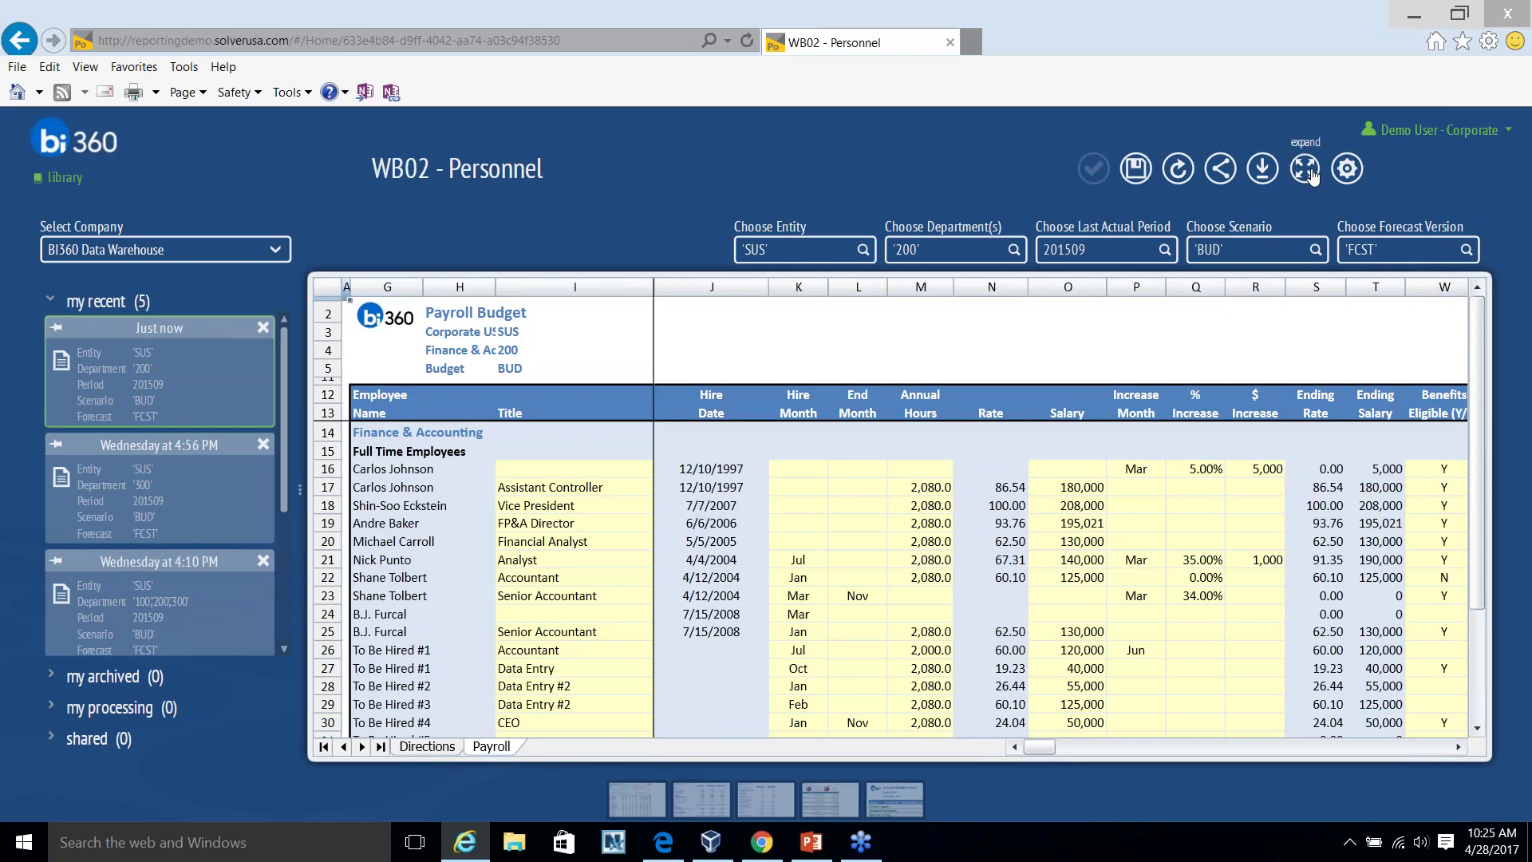
Expand the payroll sheet and start retyping row 19's FP&A Director title as 'Senior FP&A'.
scroll(929, 438, "down", 1)
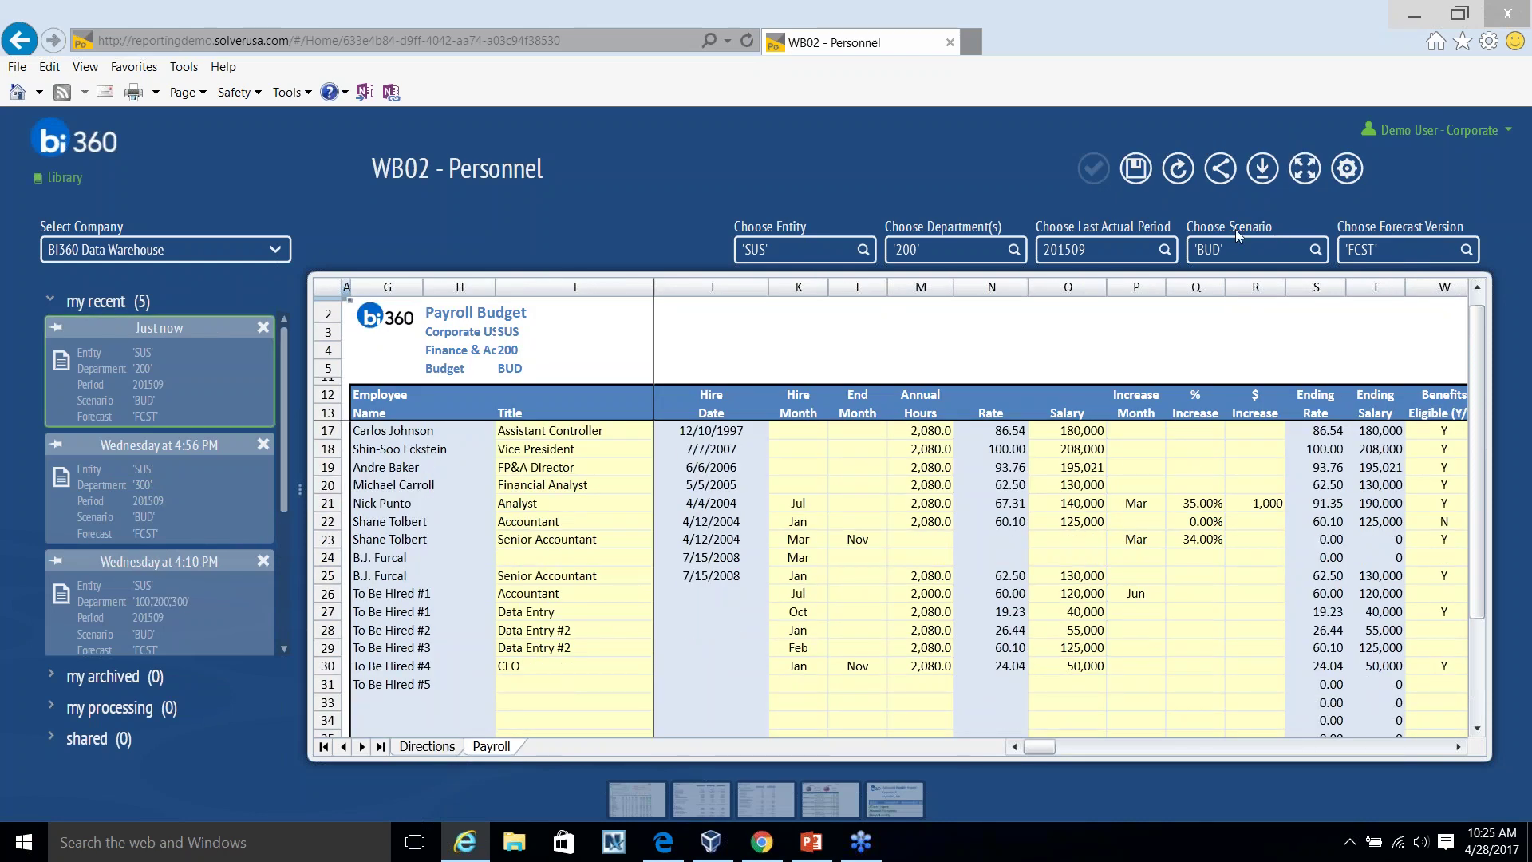
left_click(1305, 168)
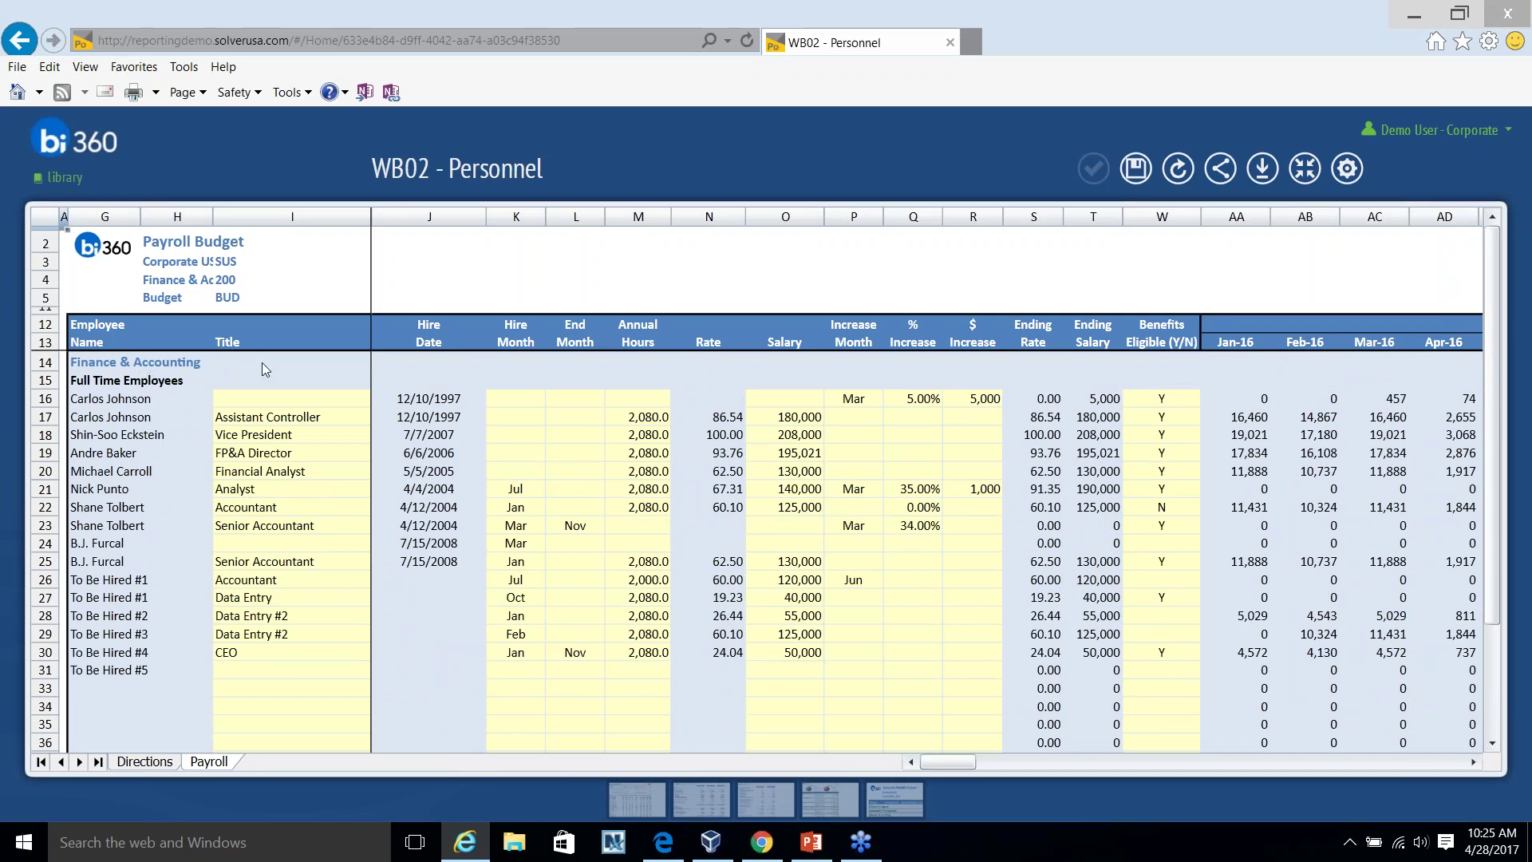
scroll(130, 416, "down", 1)
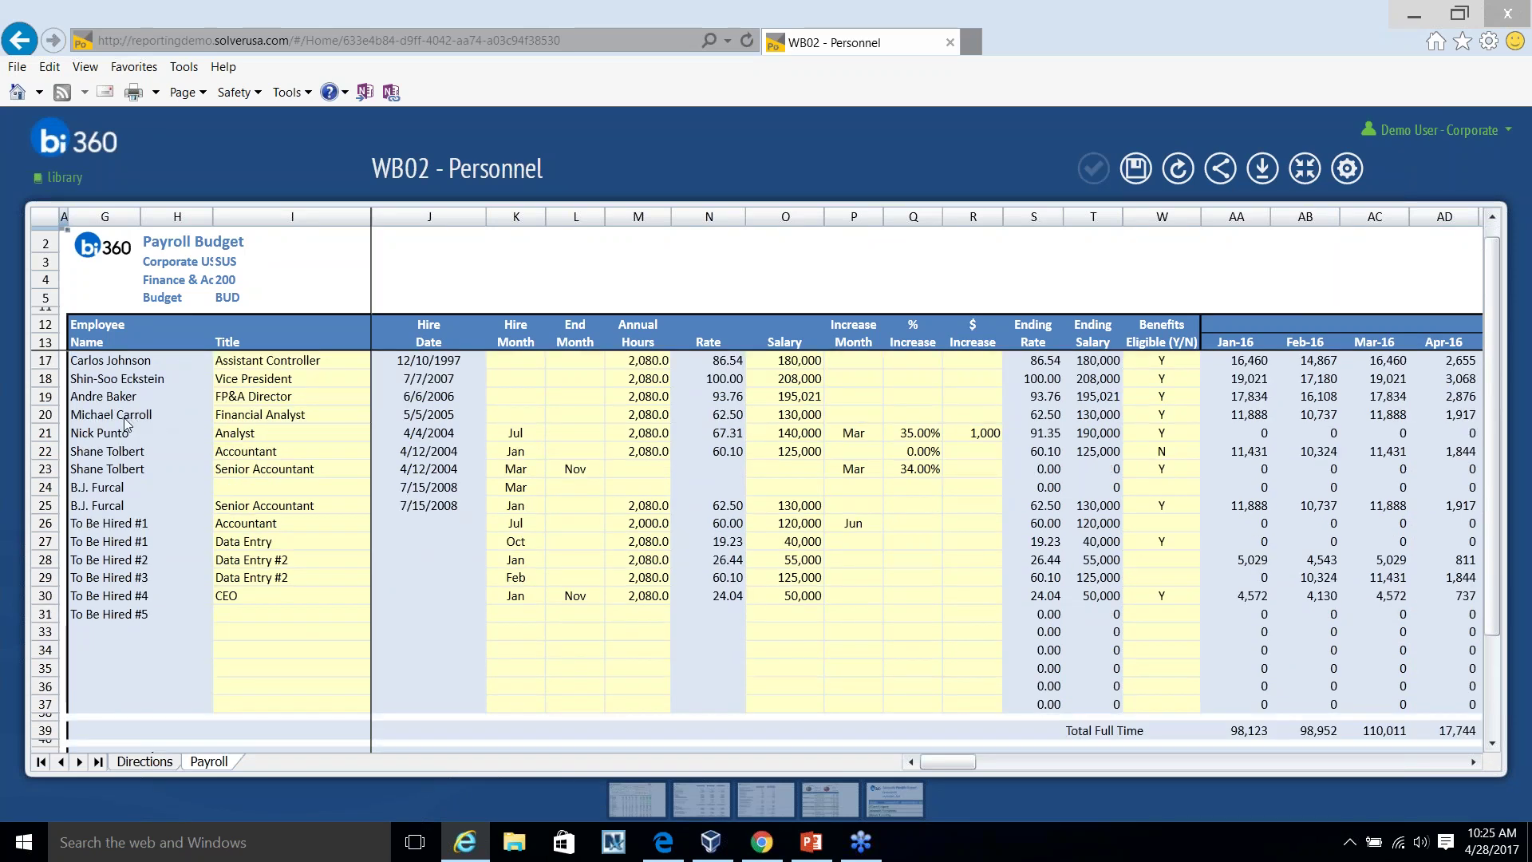
scroll(140, 431, "down", 5)
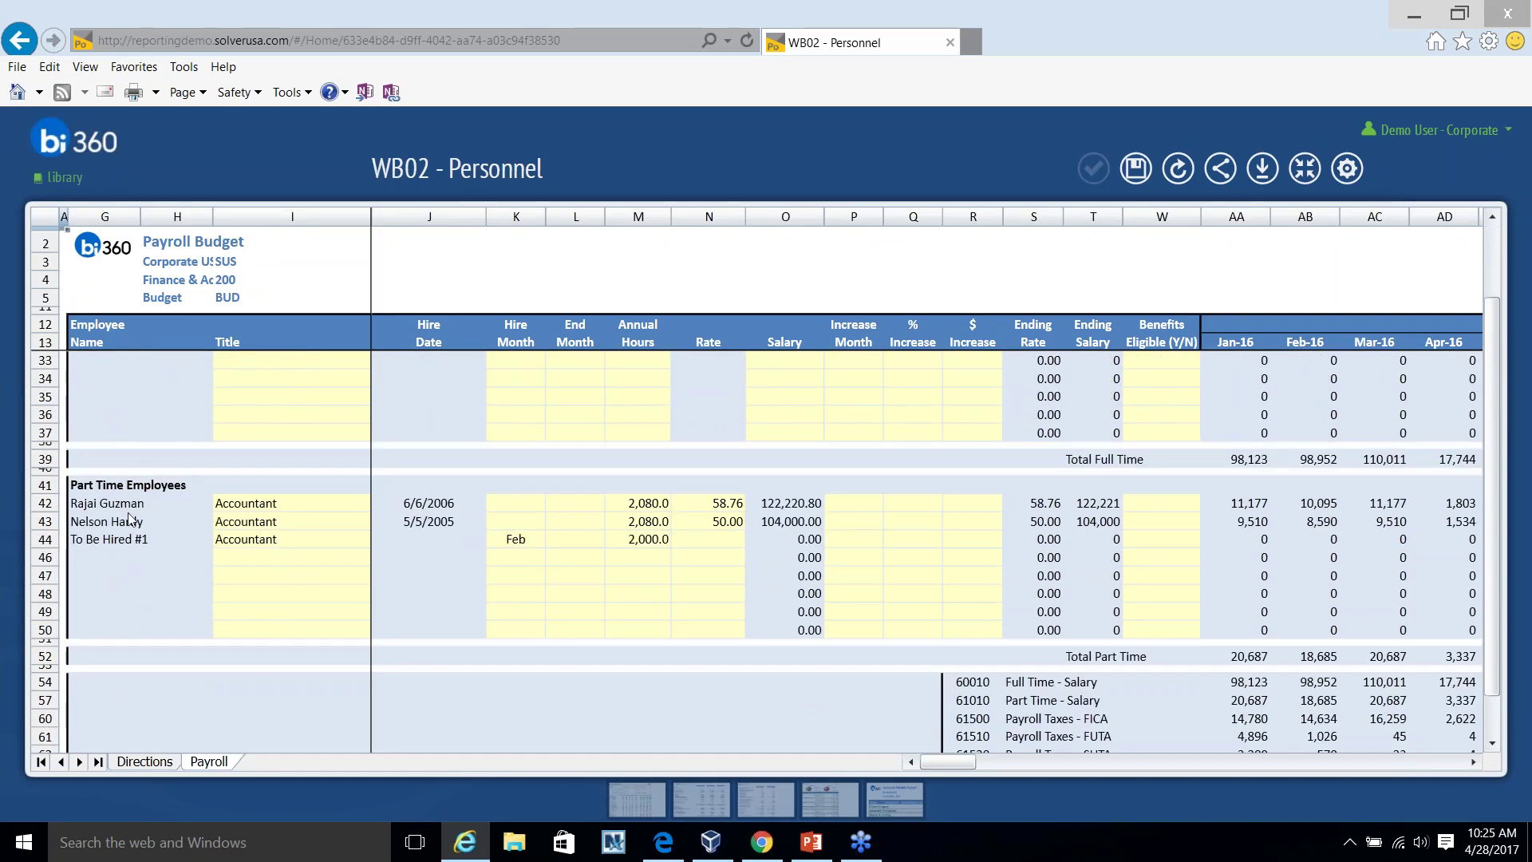
scroll(323, 577, "down", 3)
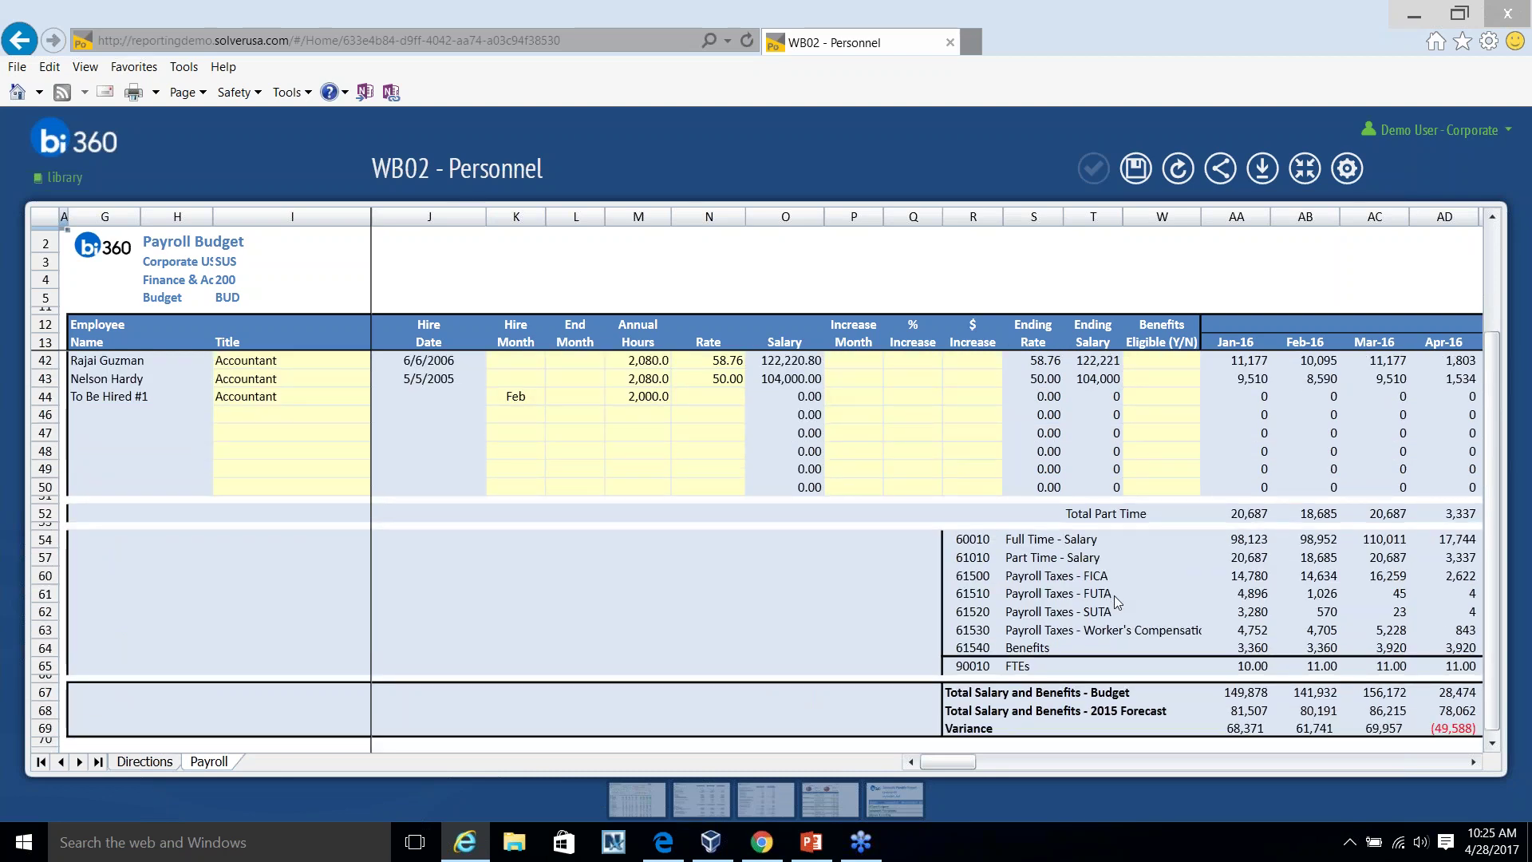
scroll(1114, 595, "up", 5)
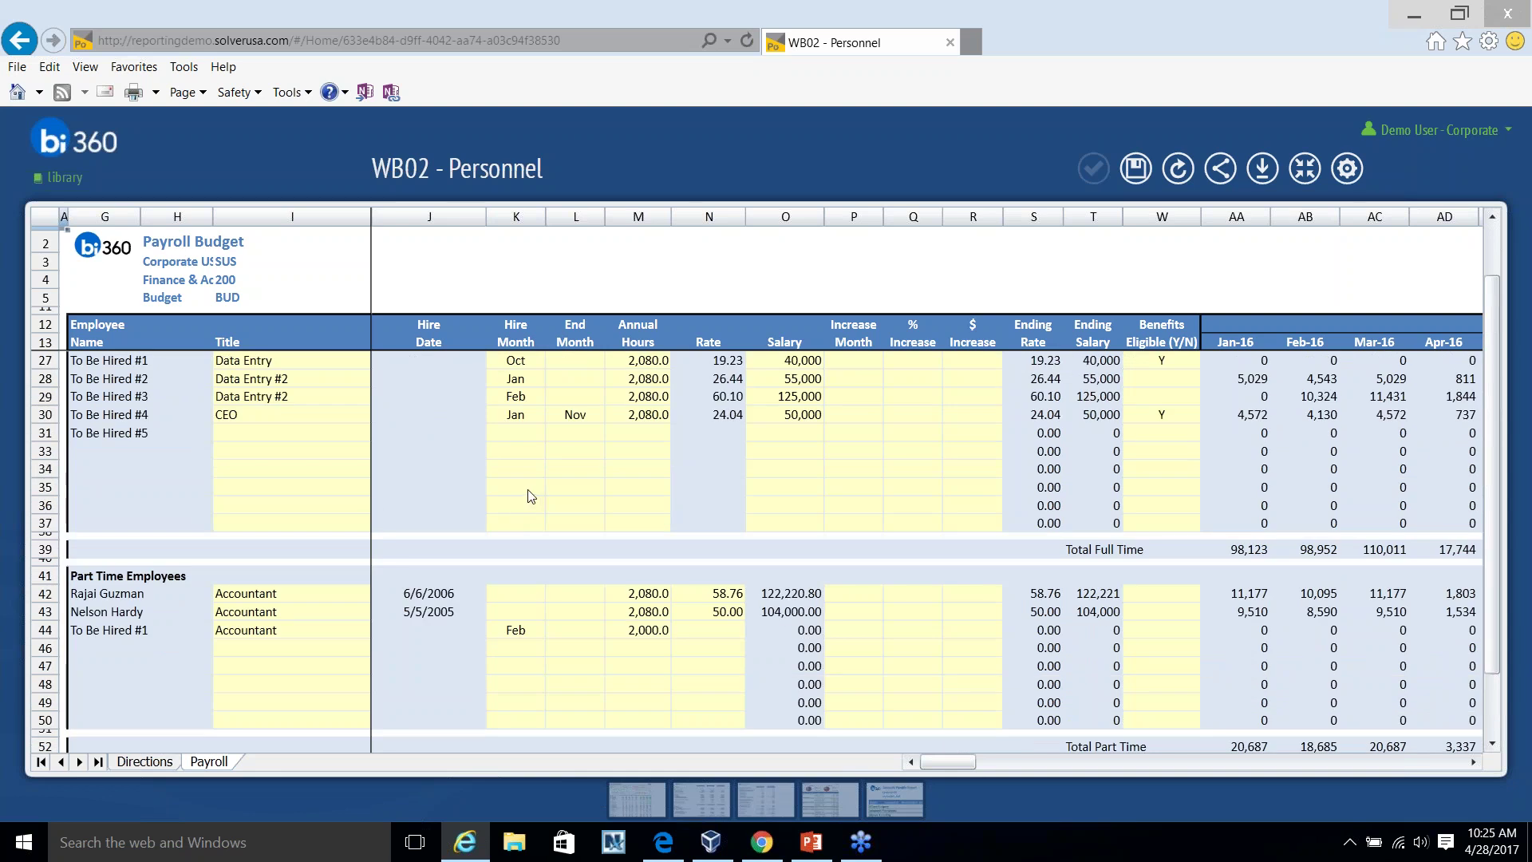
scroll(320, 498, "up", 4)
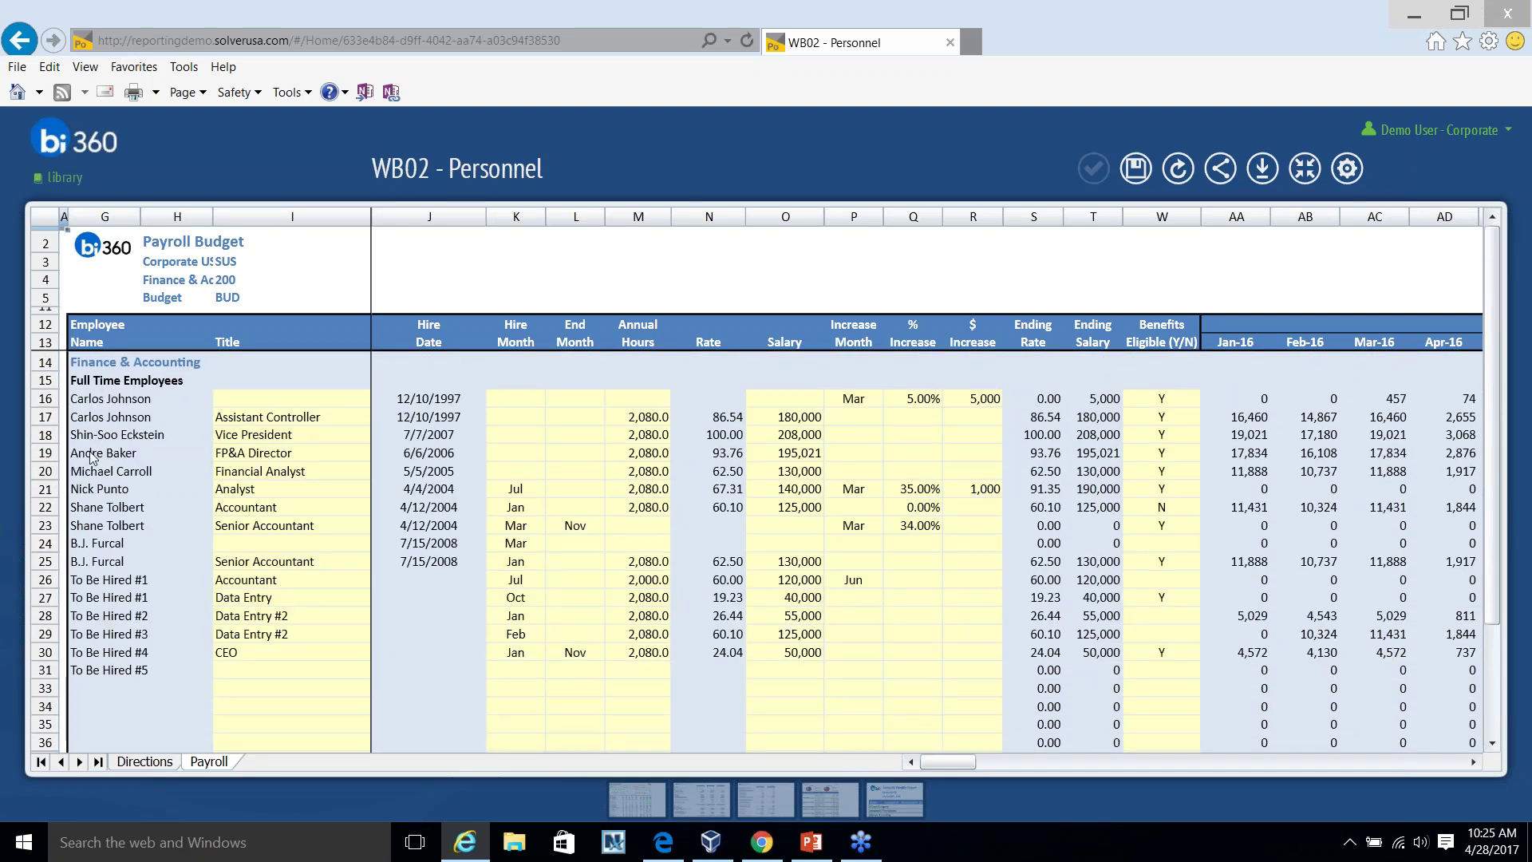
left_click(97, 454)
left_click(251, 453)
type("Senior F")
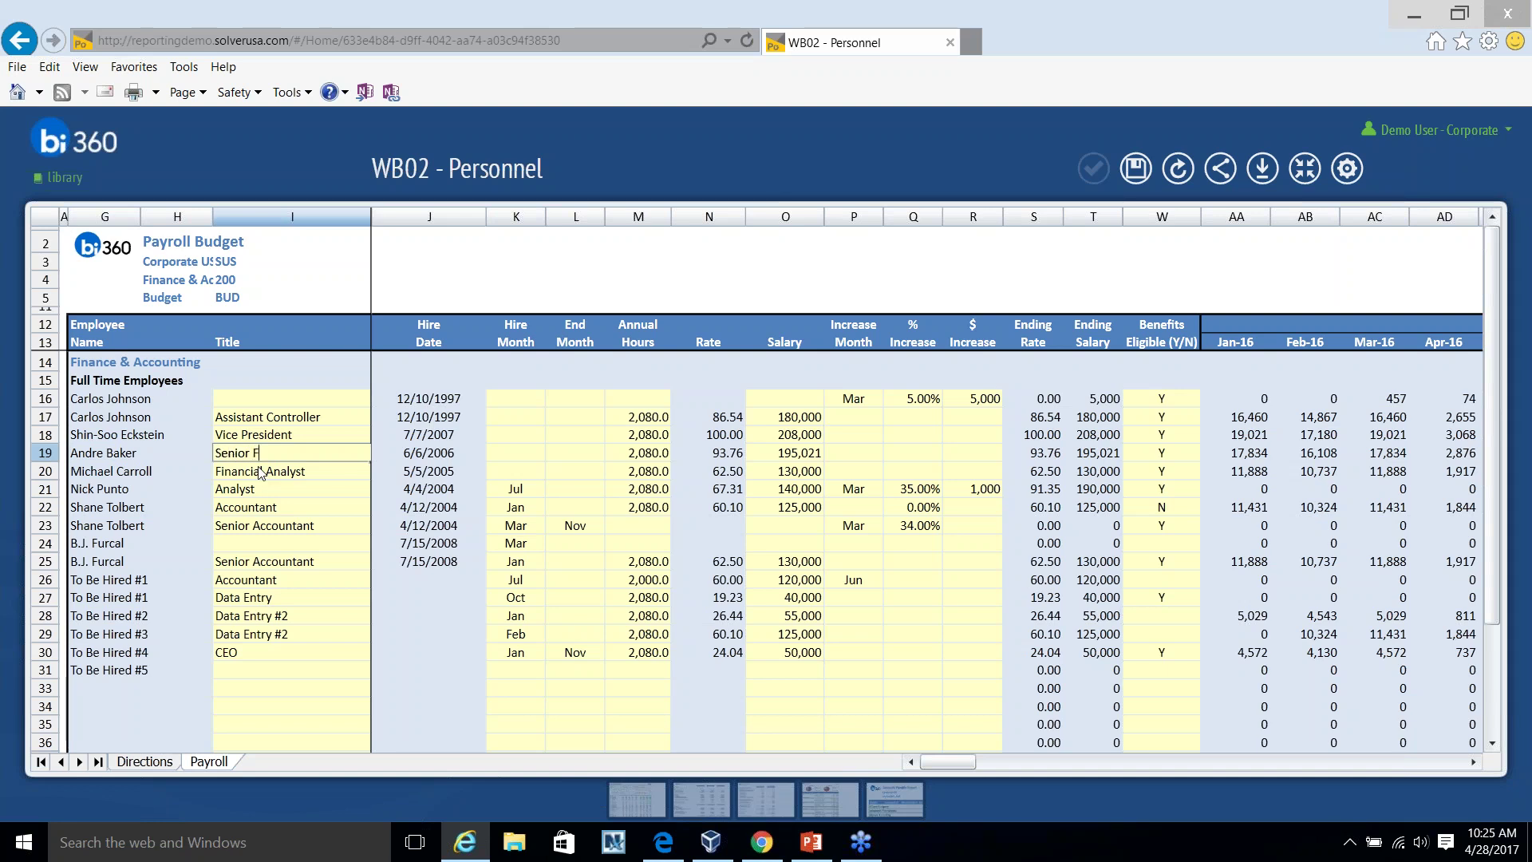
type("P&A")
Make row 19 a Senior FP&A hired in Feb at a 120,000 salary.
key("Return")
left_click(513, 454)
left_click(552, 453)
left_click(520, 488)
left_click(572, 459)
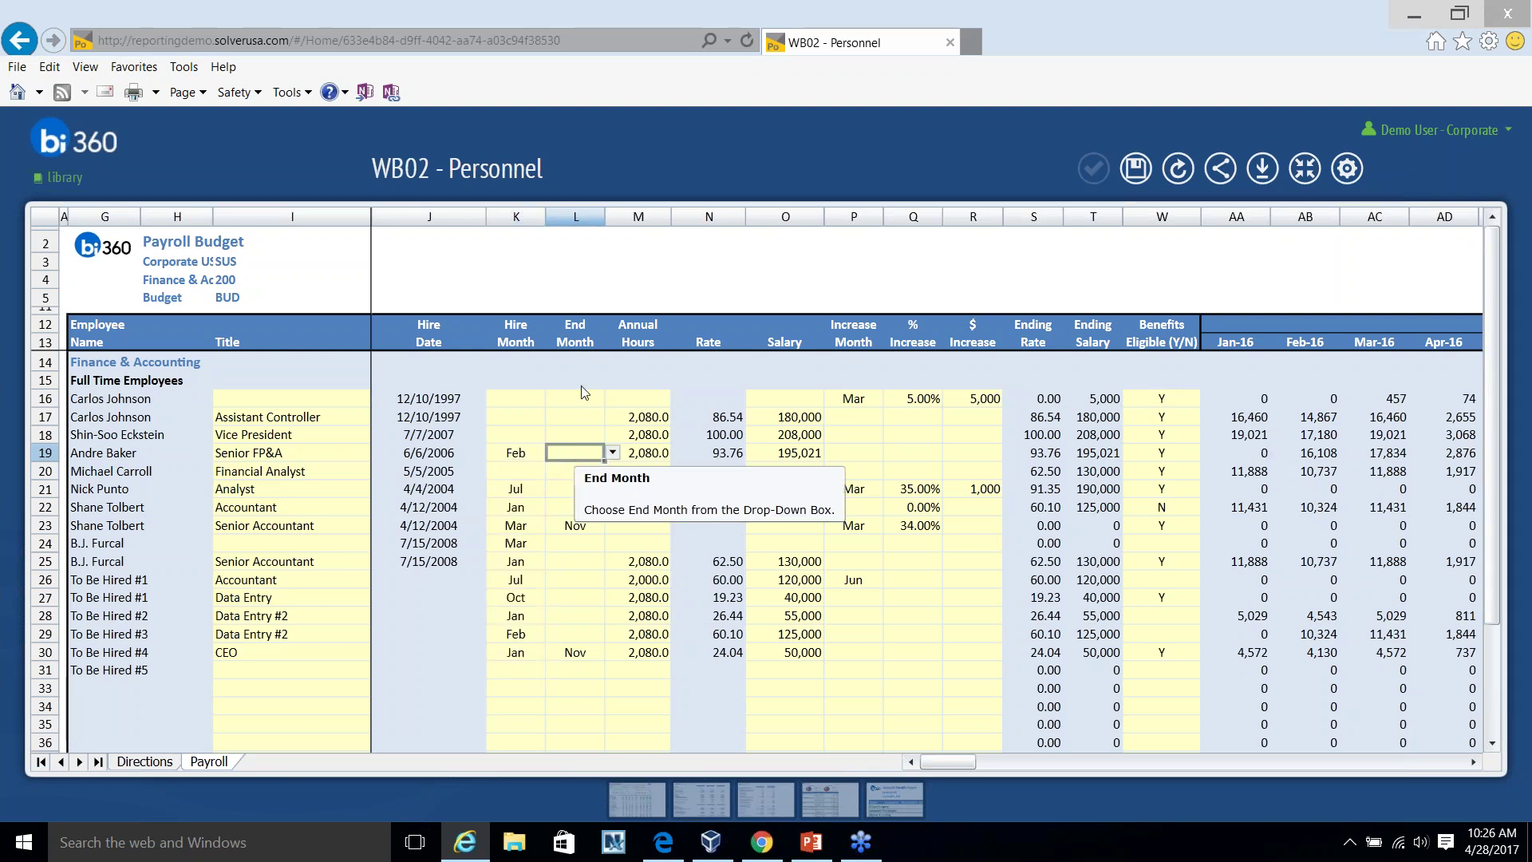
left_click(818, 454)
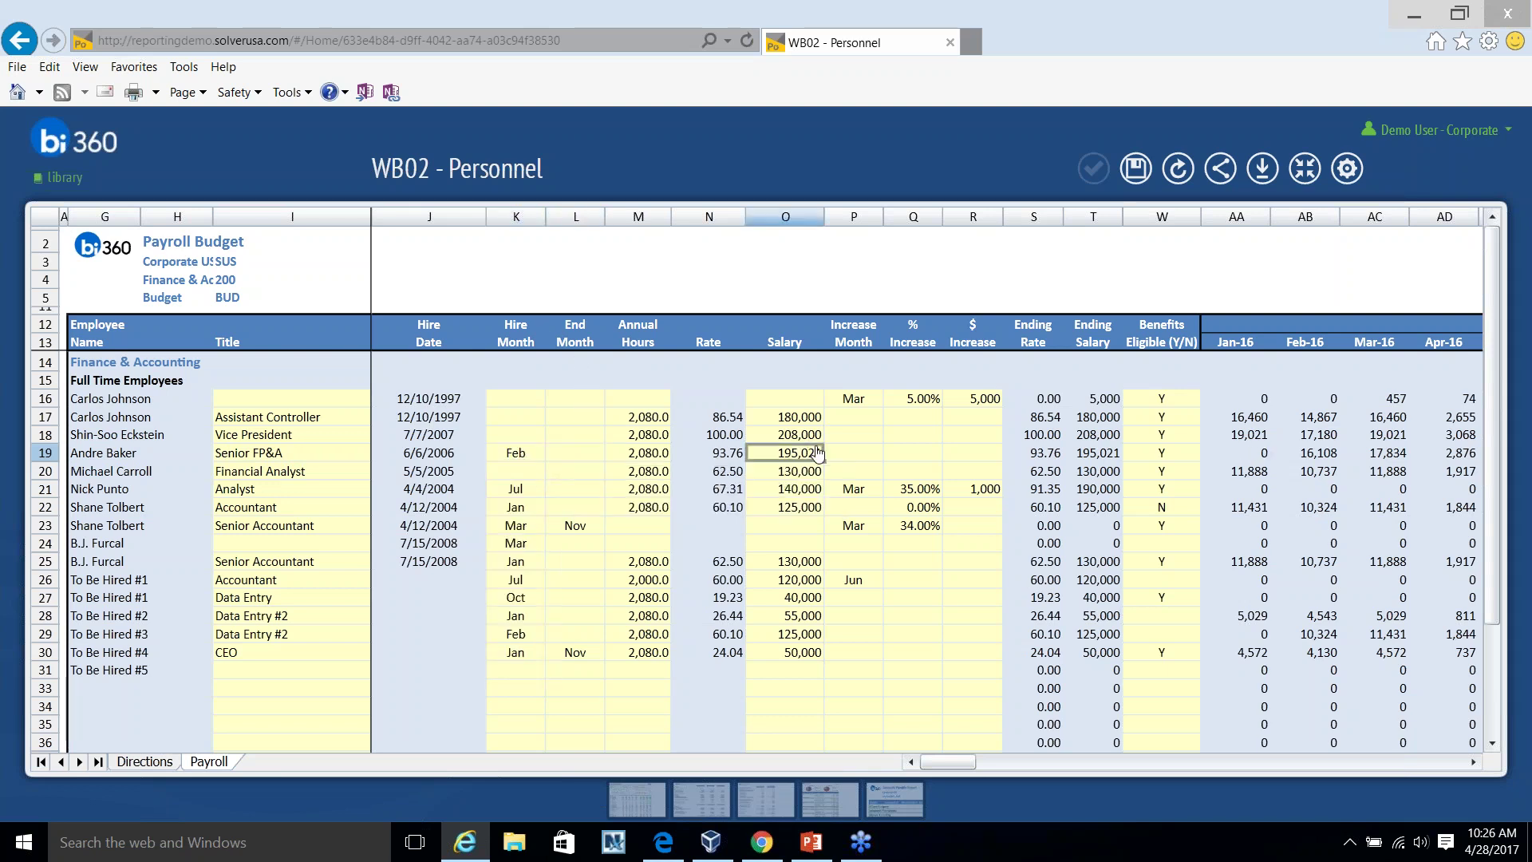
type("120,000")
key("Tab")
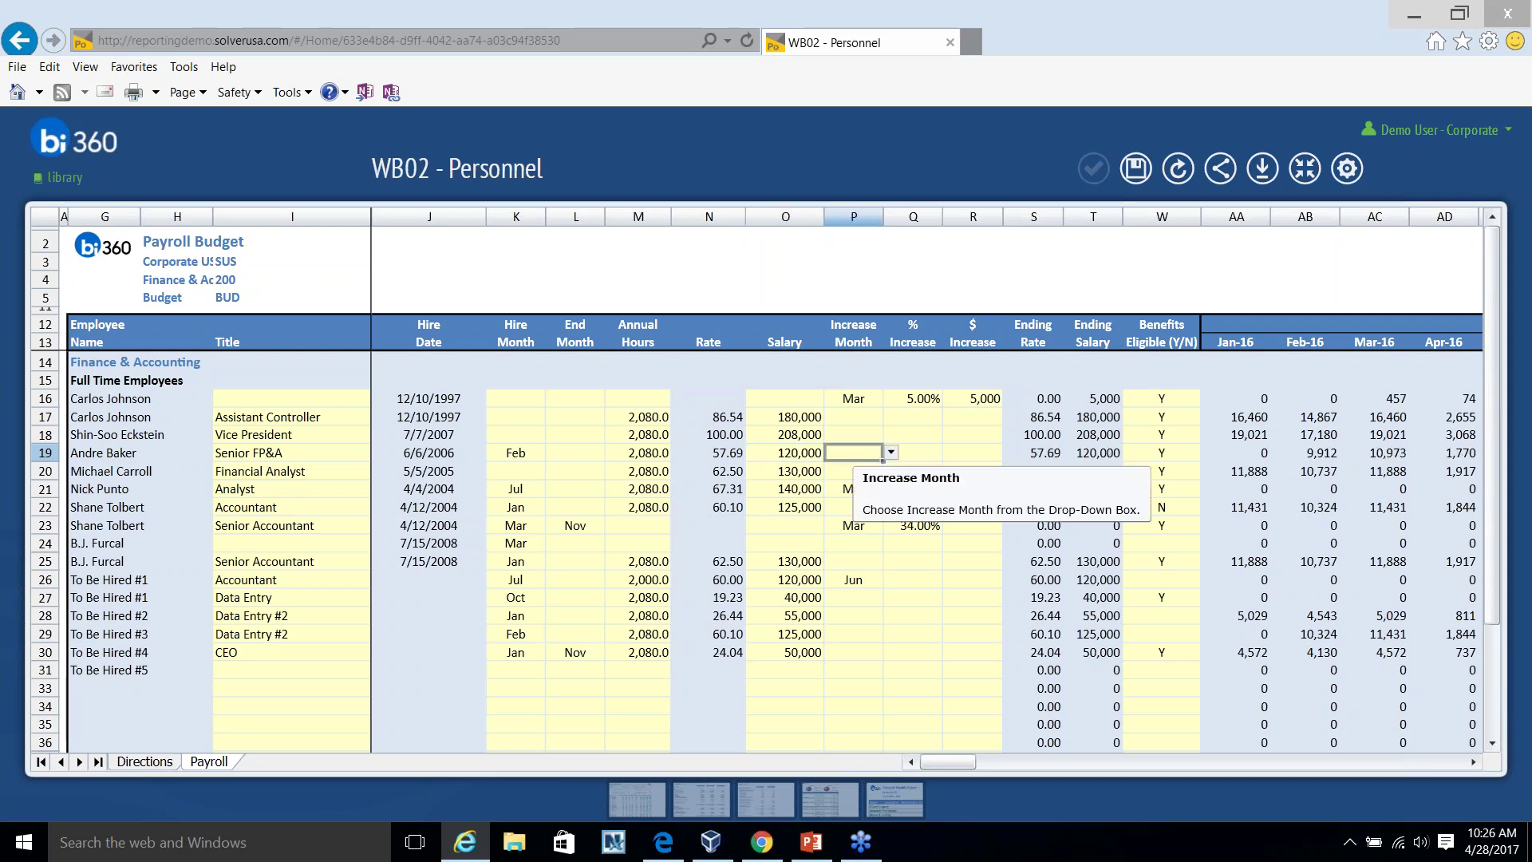
Give row 19 a June raise of 12% plus 1,000.
left_click(890, 452)
left_click(858, 562)
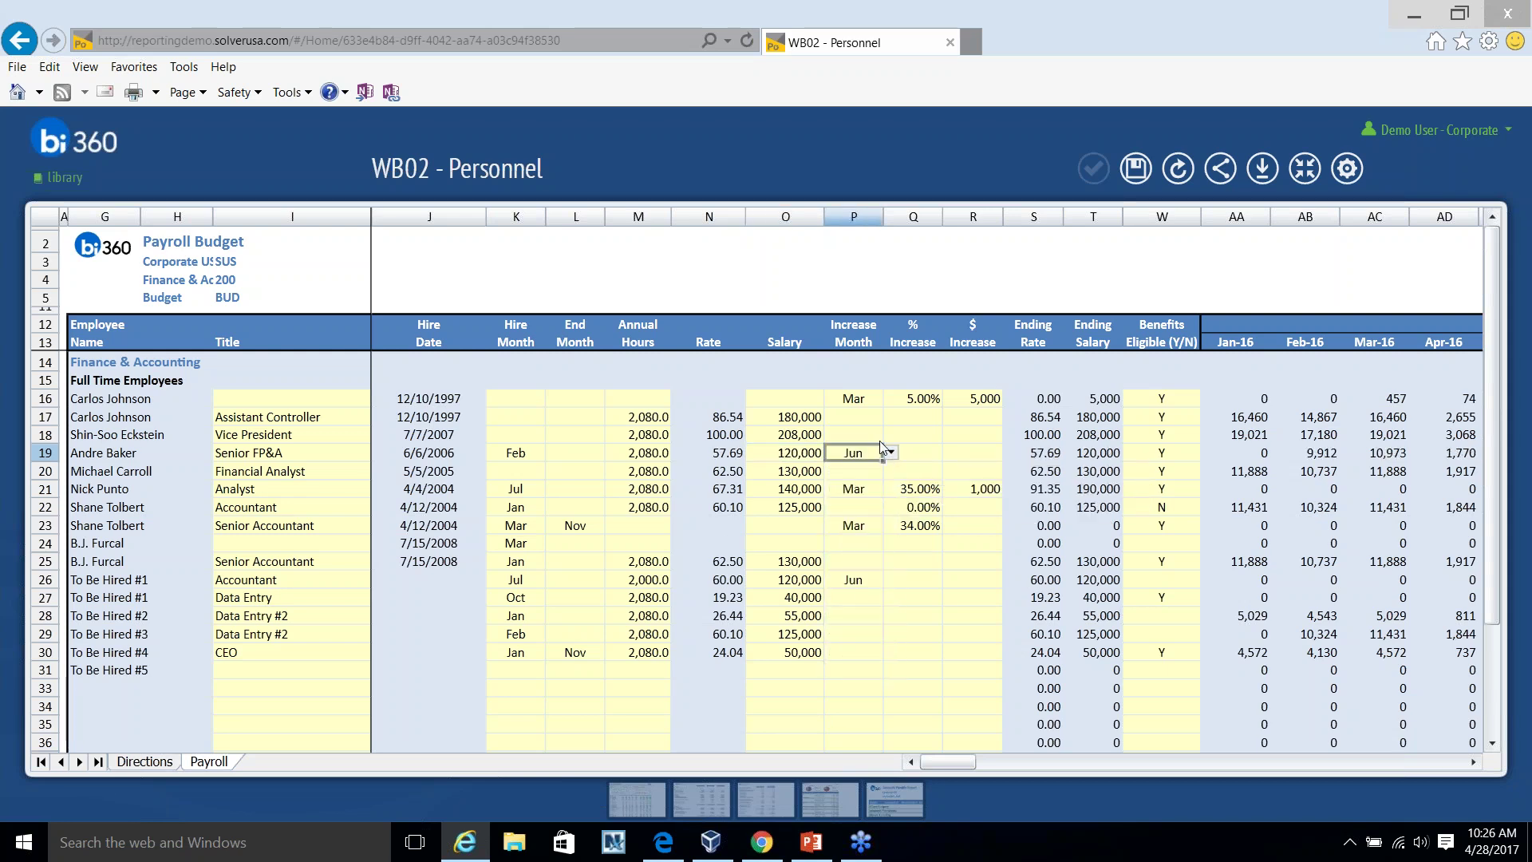
left_click(918, 461)
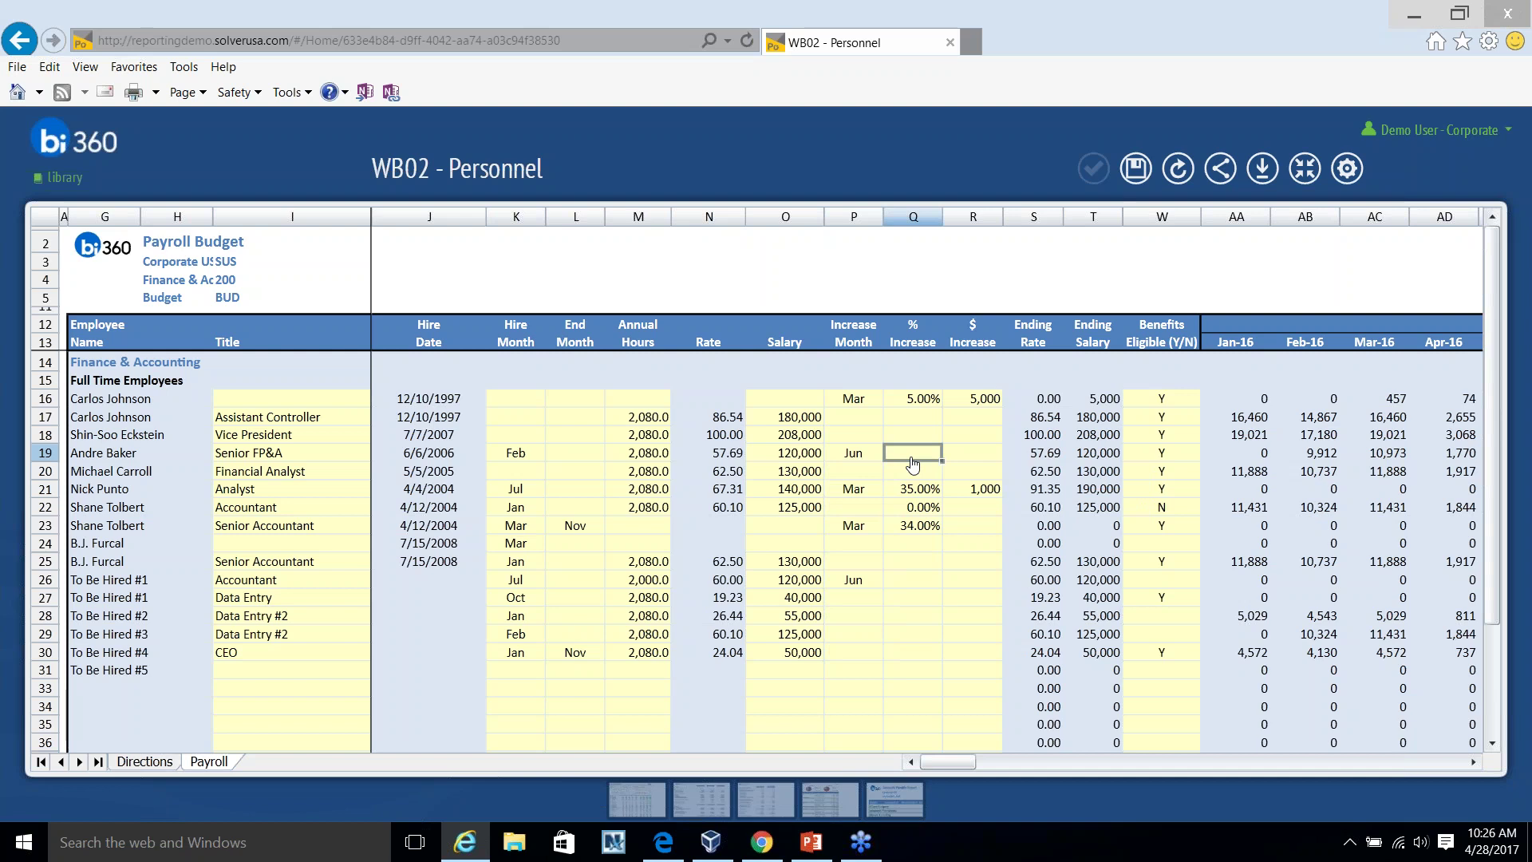
type("12")
left_click(976, 440)
left_click(977, 456)
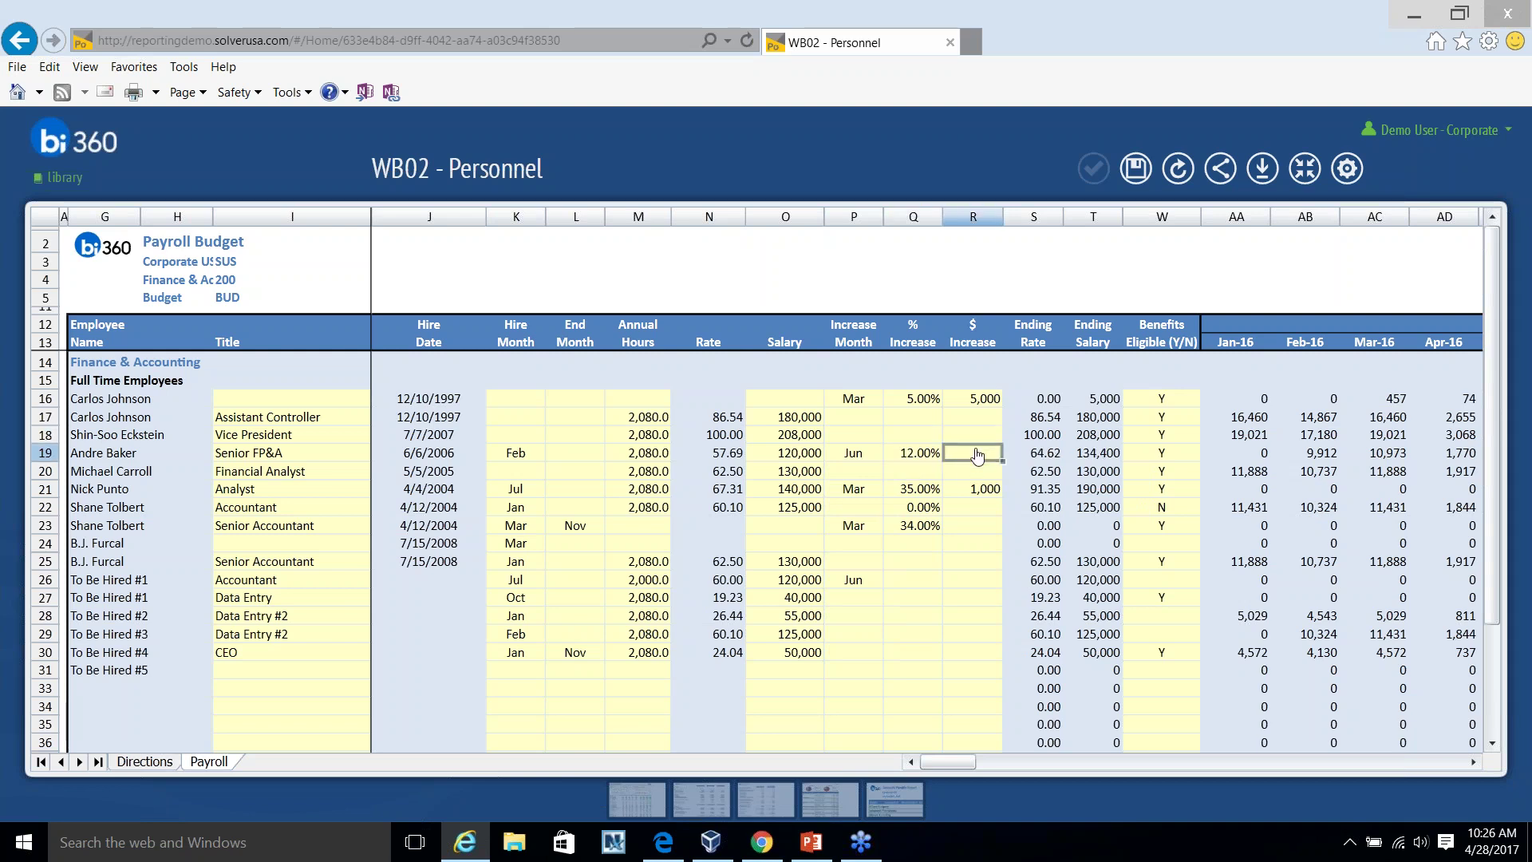
type("1,0")
left_click(980, 488)
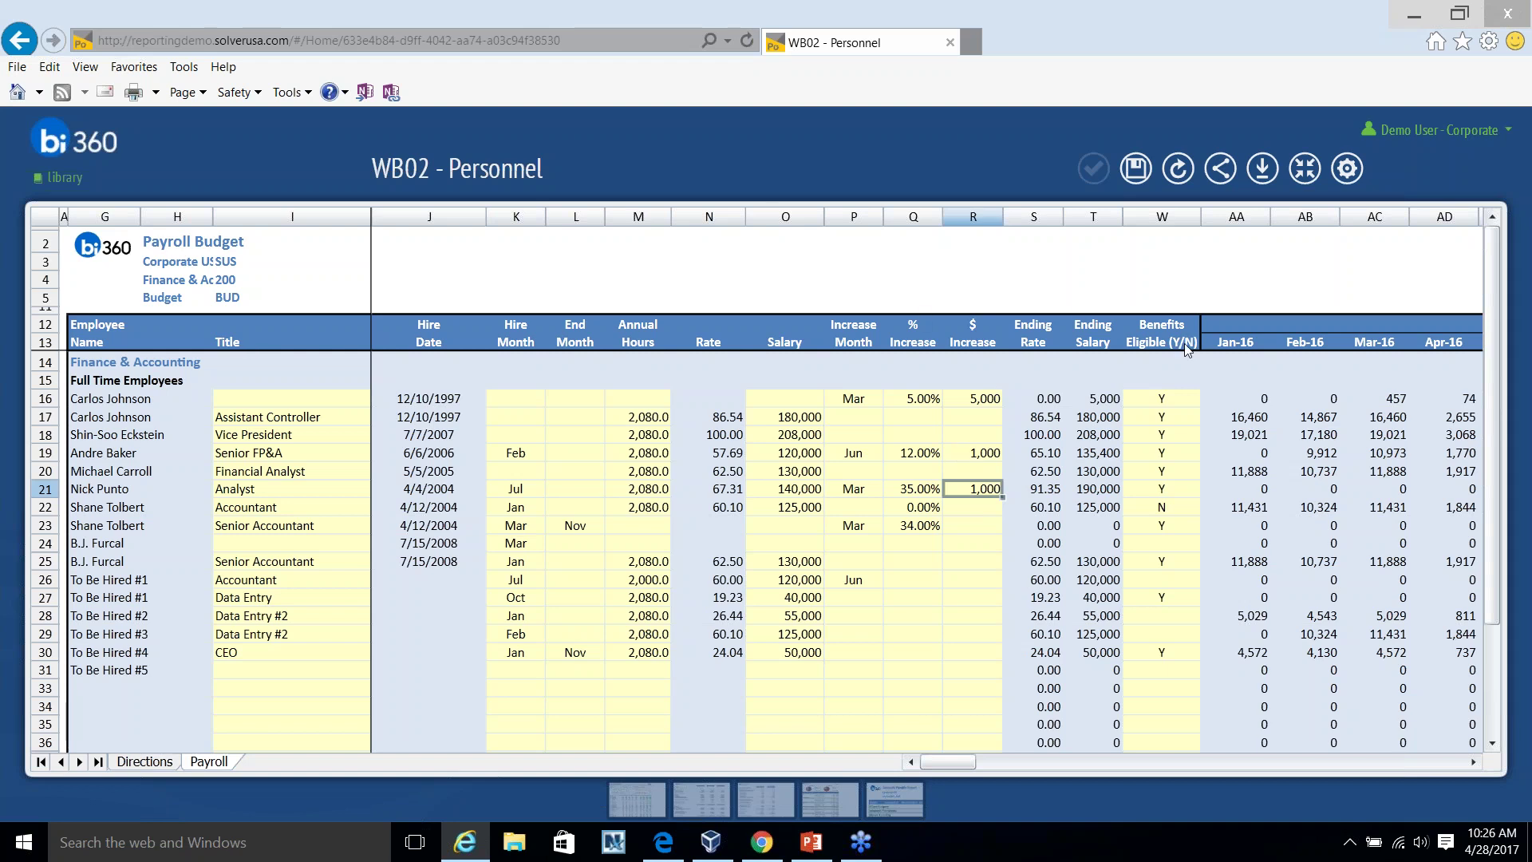
scroll(1182, 344, "down", 5)
Title the empty part-time row 46 'Senior Accountant' with a Feb hire month.
scroll(1179, 357, "down", 1)
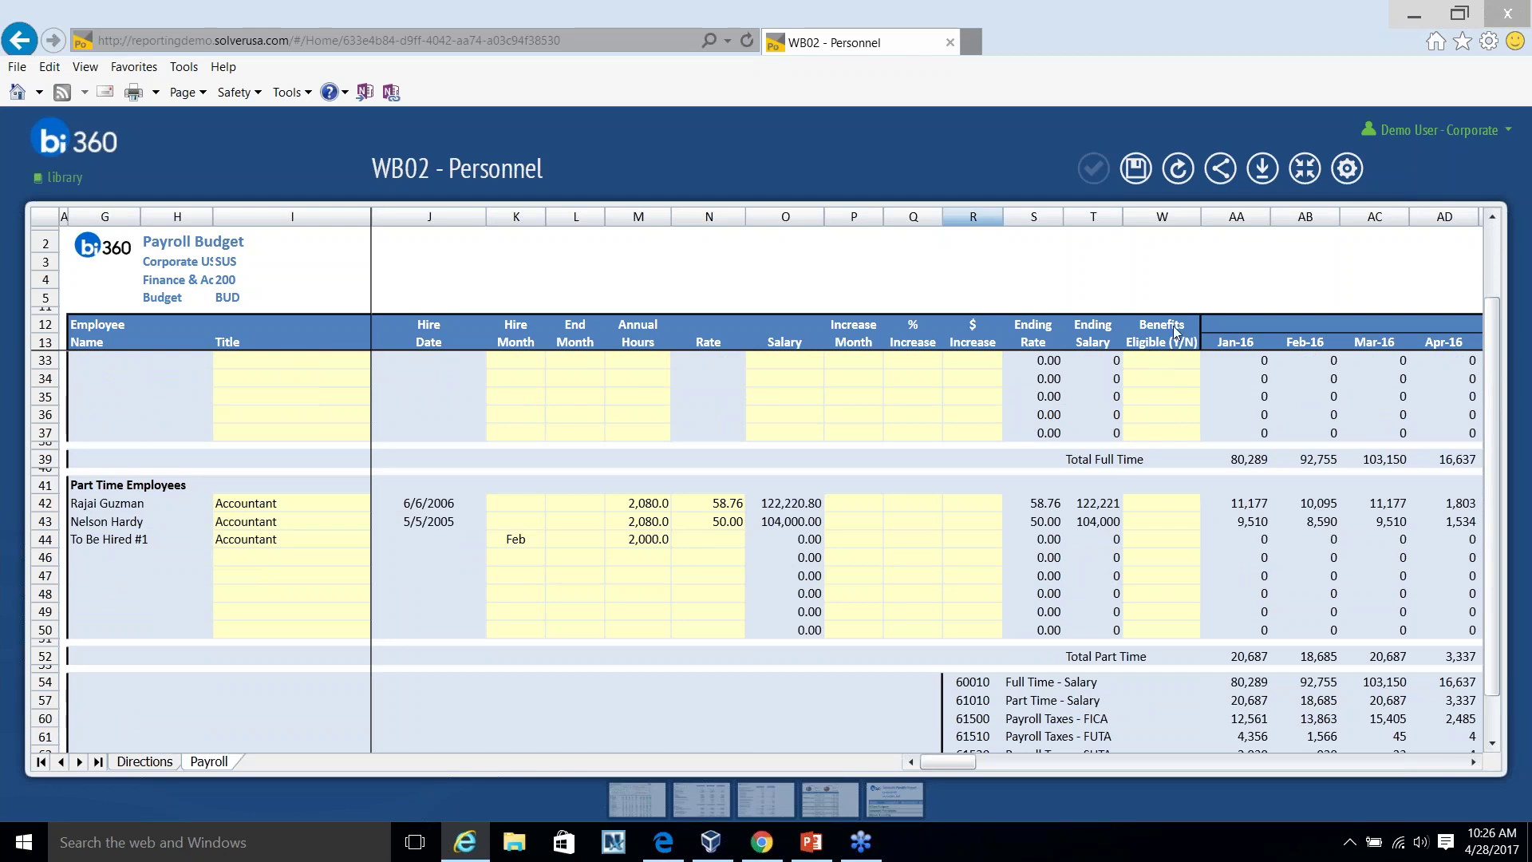
left_click(262, 561)
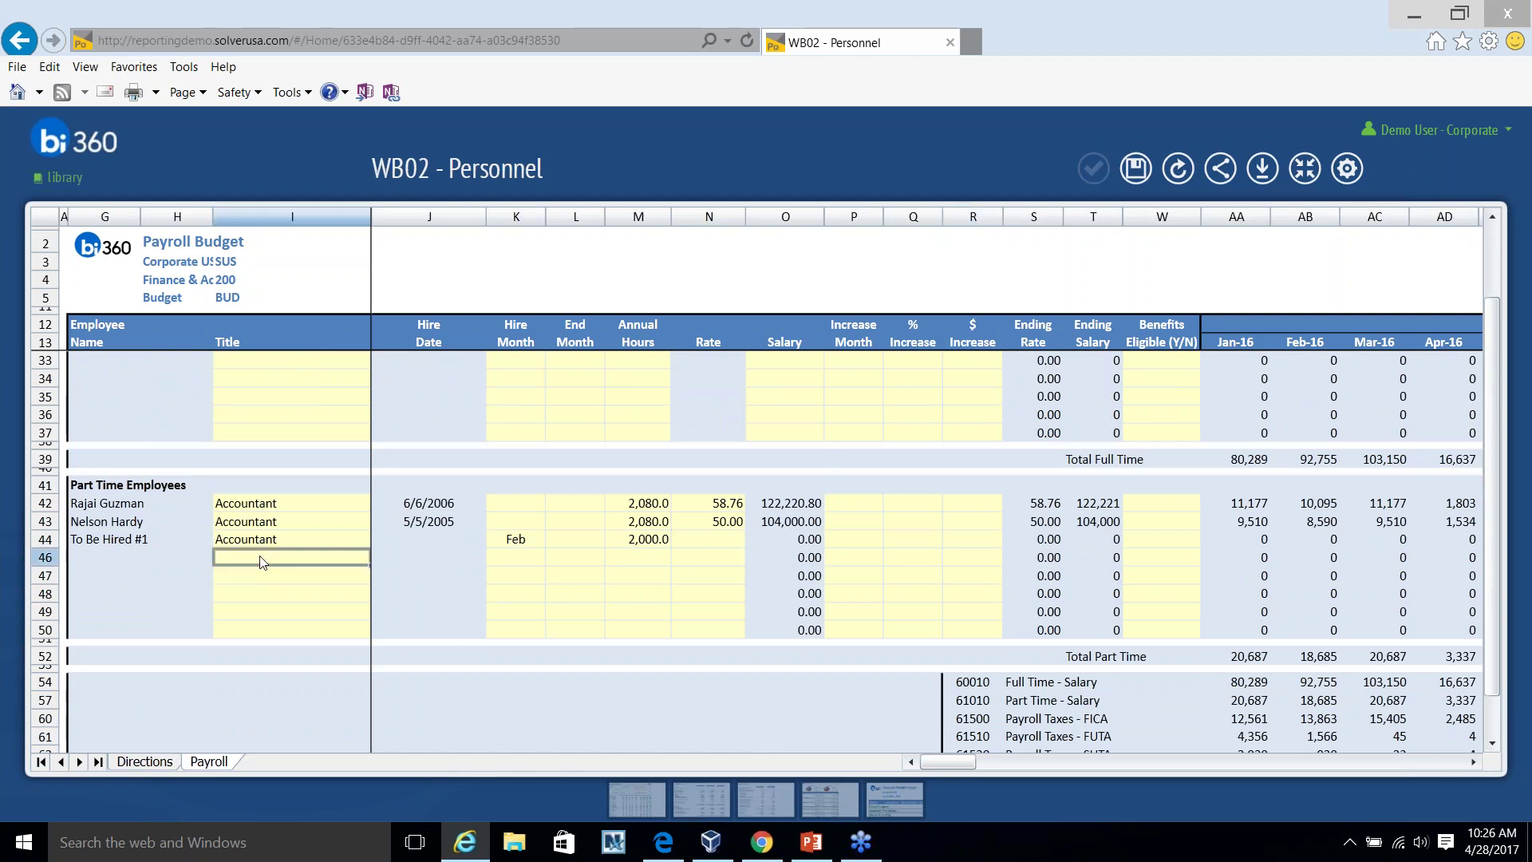
type("Accountant")
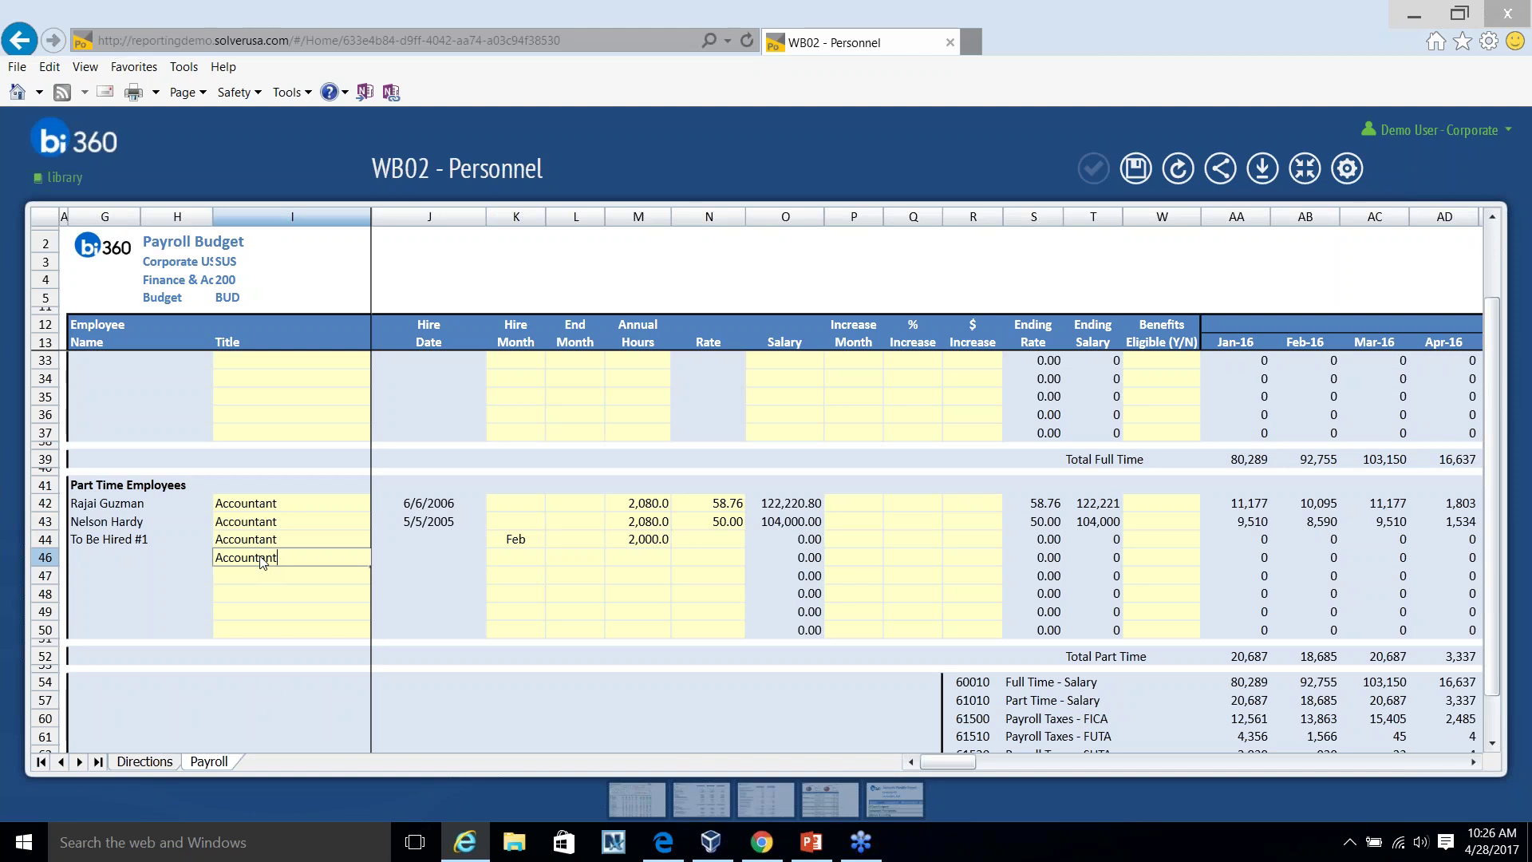
key("Return")
double_click(215, 557)
type("Seno")
key("BackSpace")
type("ior")
left_click(510, 557)
left_click(553, 557)
left_click(498, 590)
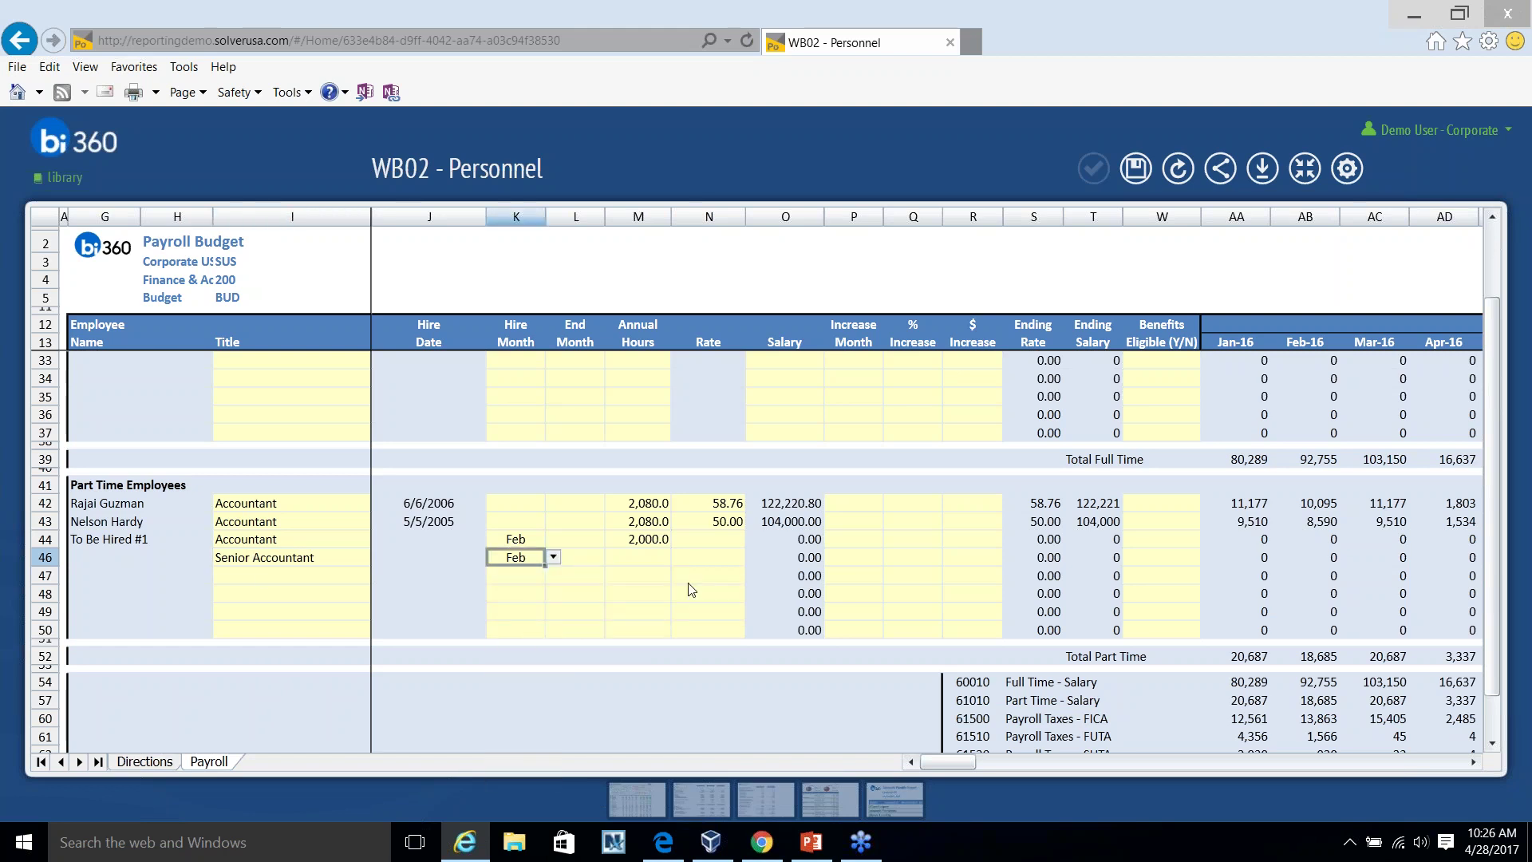
Enter 2,000 annual hours at a 24.00 rate for row 46 and check the totals.
left_click(647, 558)
type("2,000")
key("Tab")
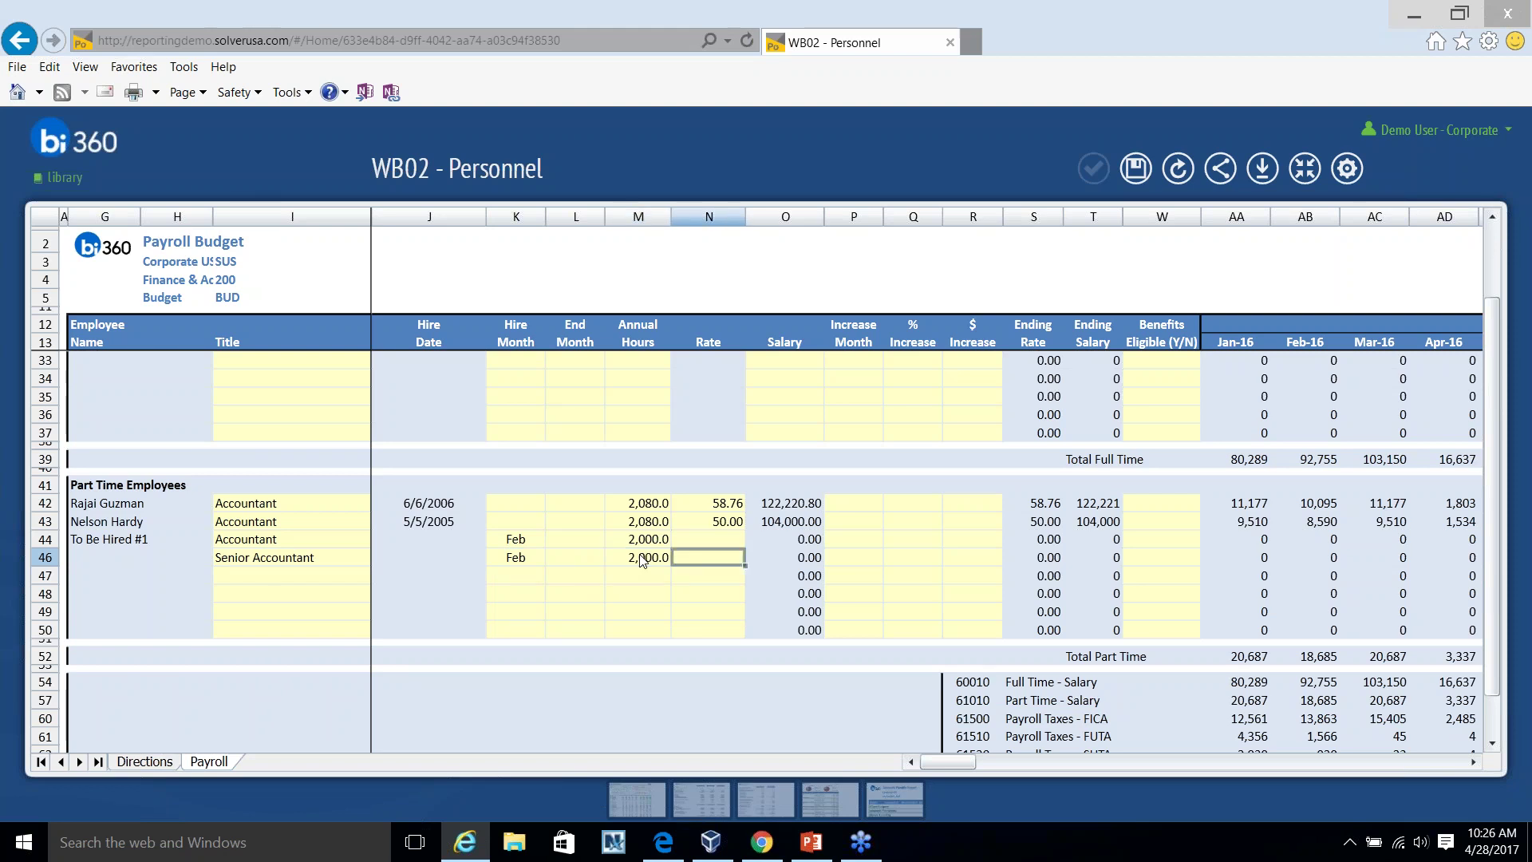
type("24")
key("Return")
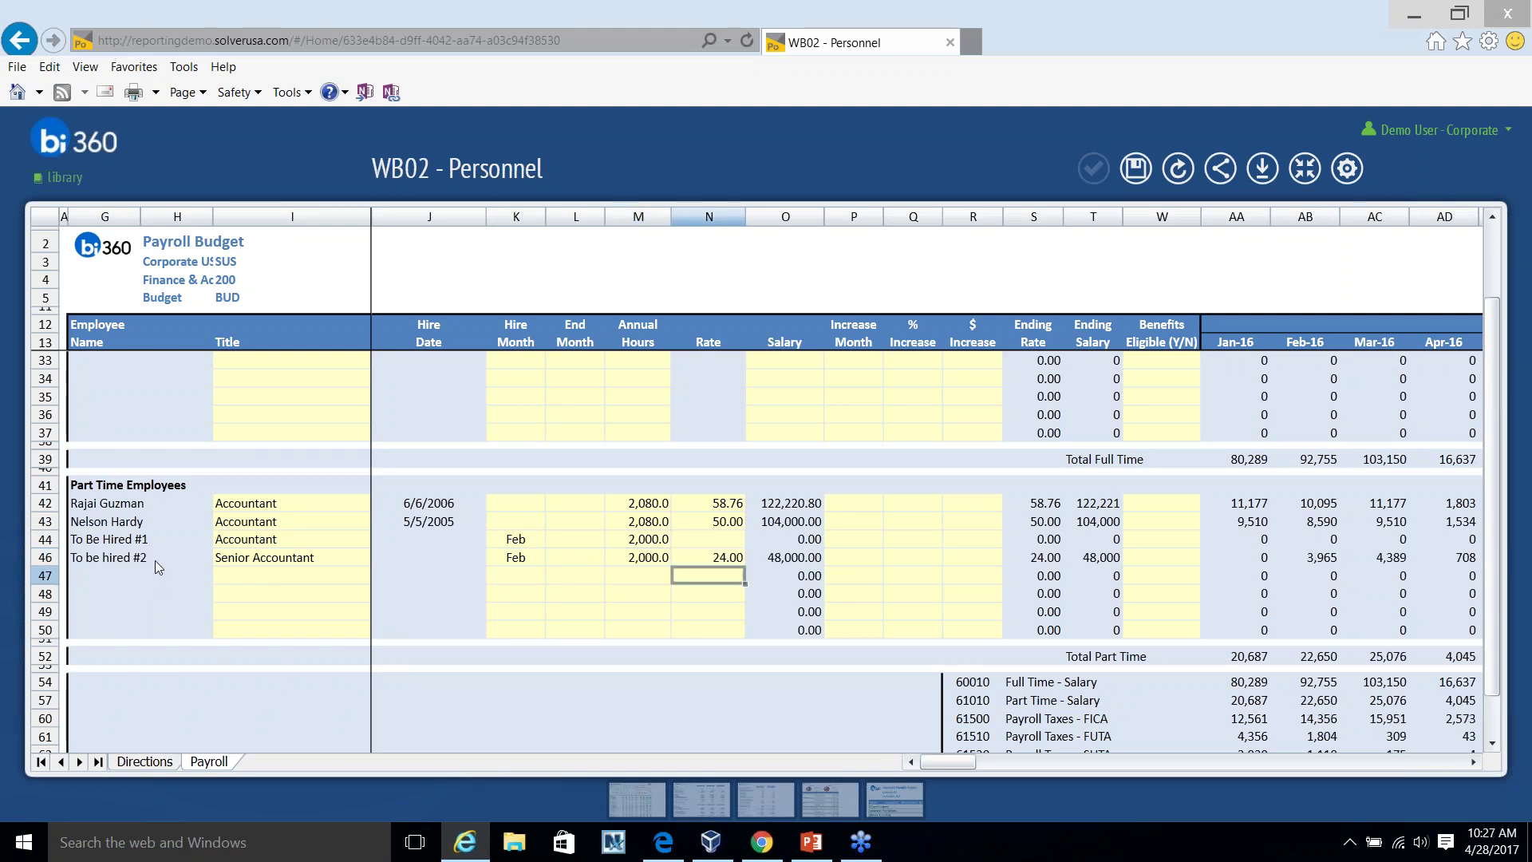
scroll(182, 561, "up", 2)
scroll(174, 408, "down", 2)
scroll(221, 435, "down", 3)
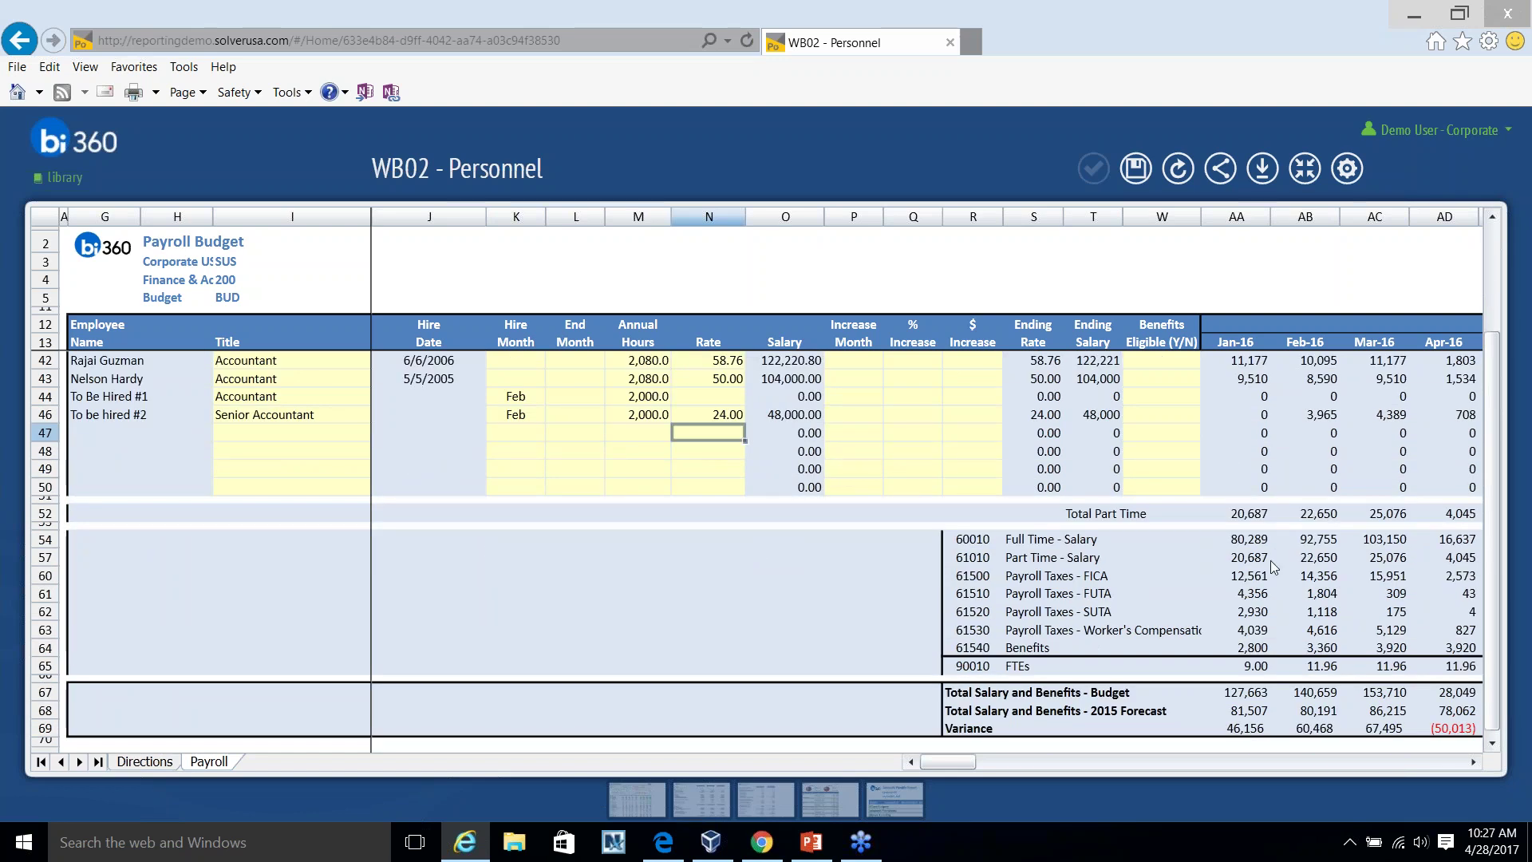
scroll(694, 630, "up", 2)
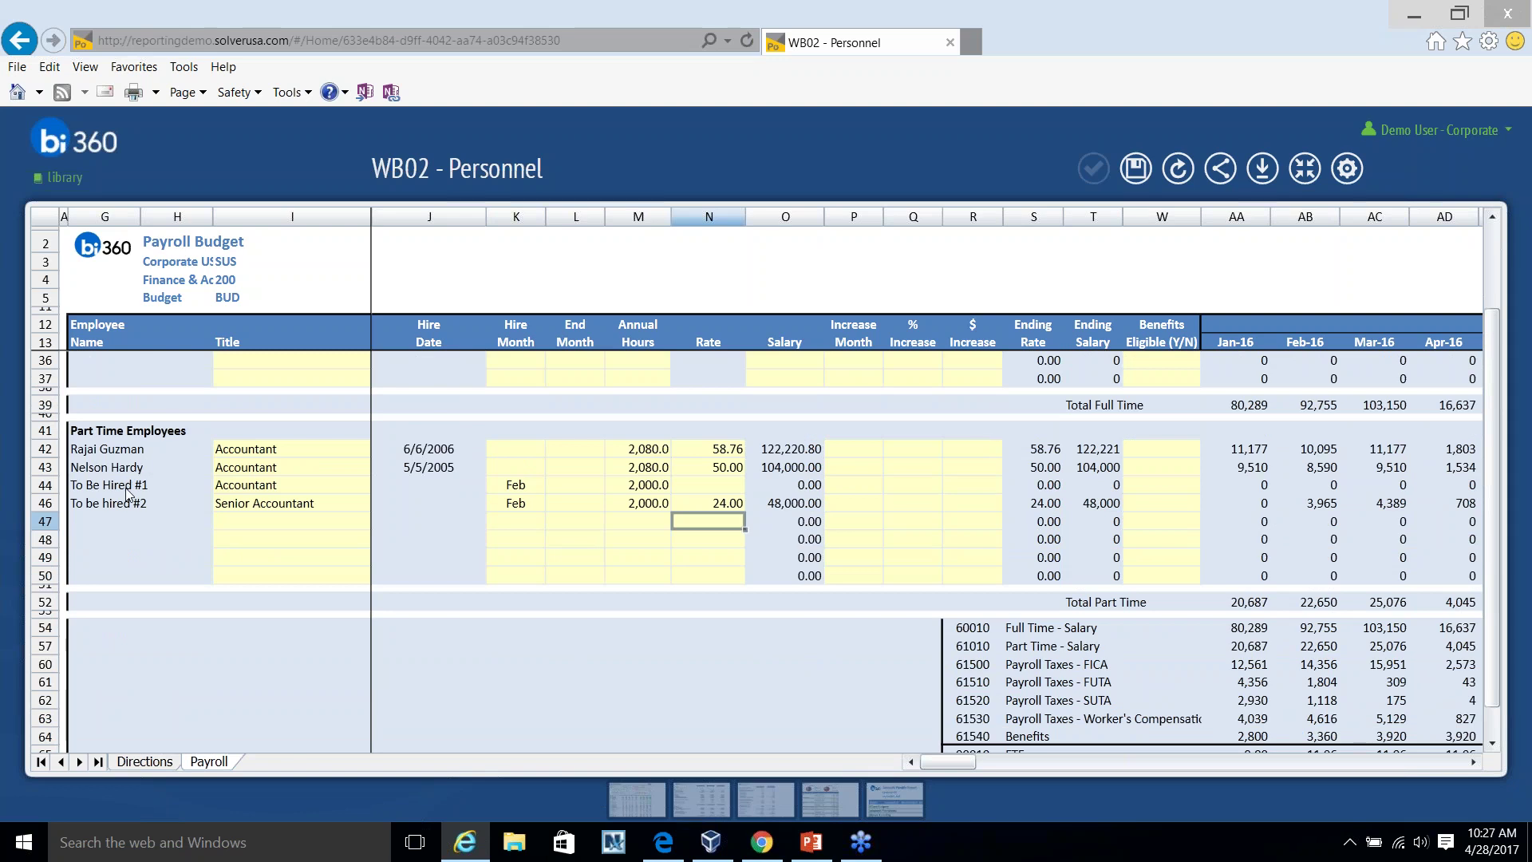
scroll(128, 495, "up", 7)
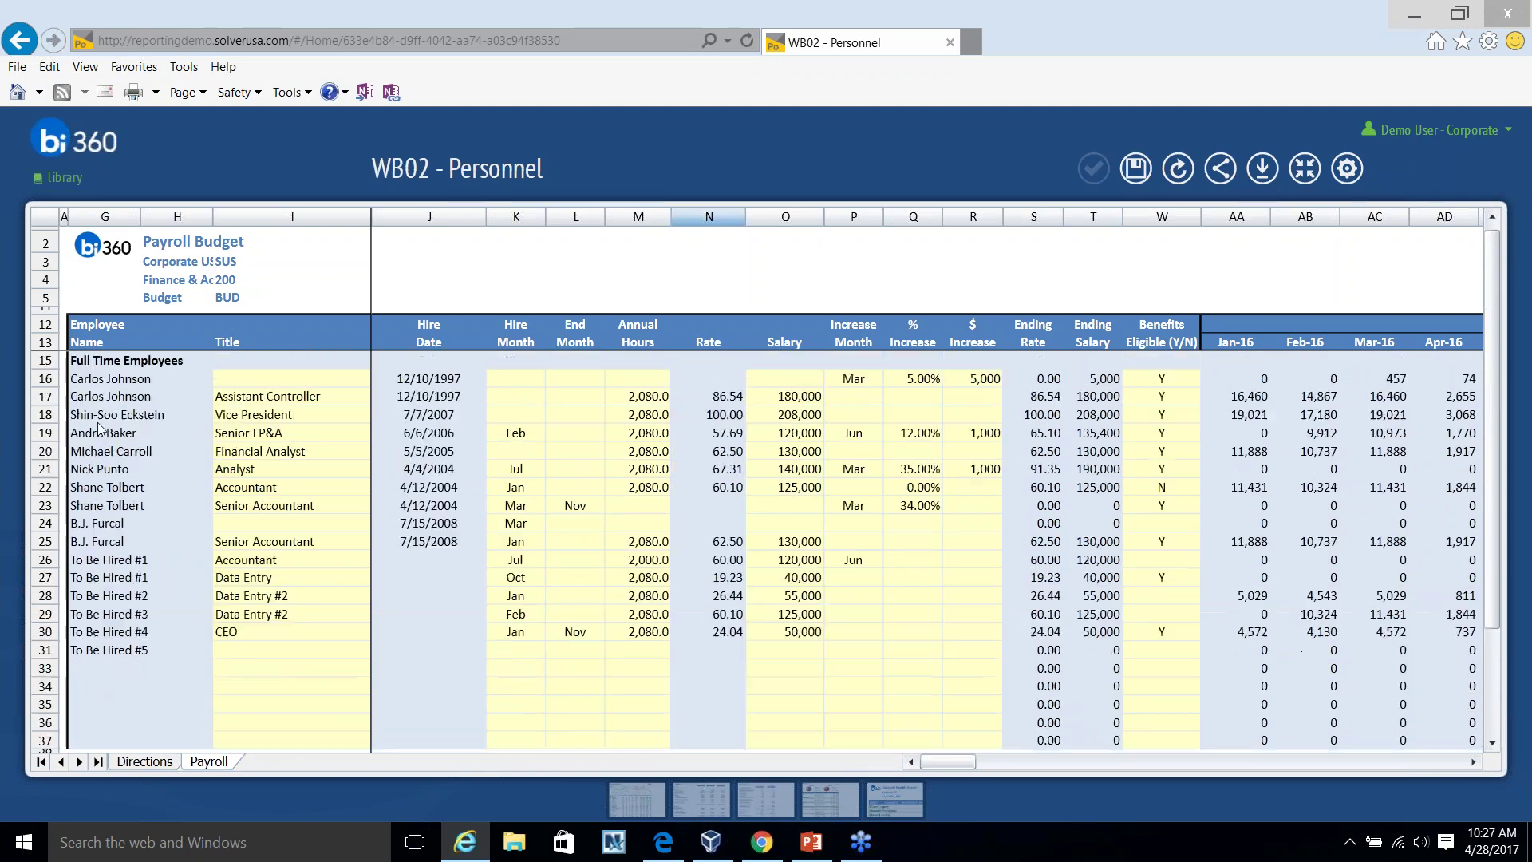
scroll(794, 684, "down", 1)
scroll(1092, 730, "down", 5)
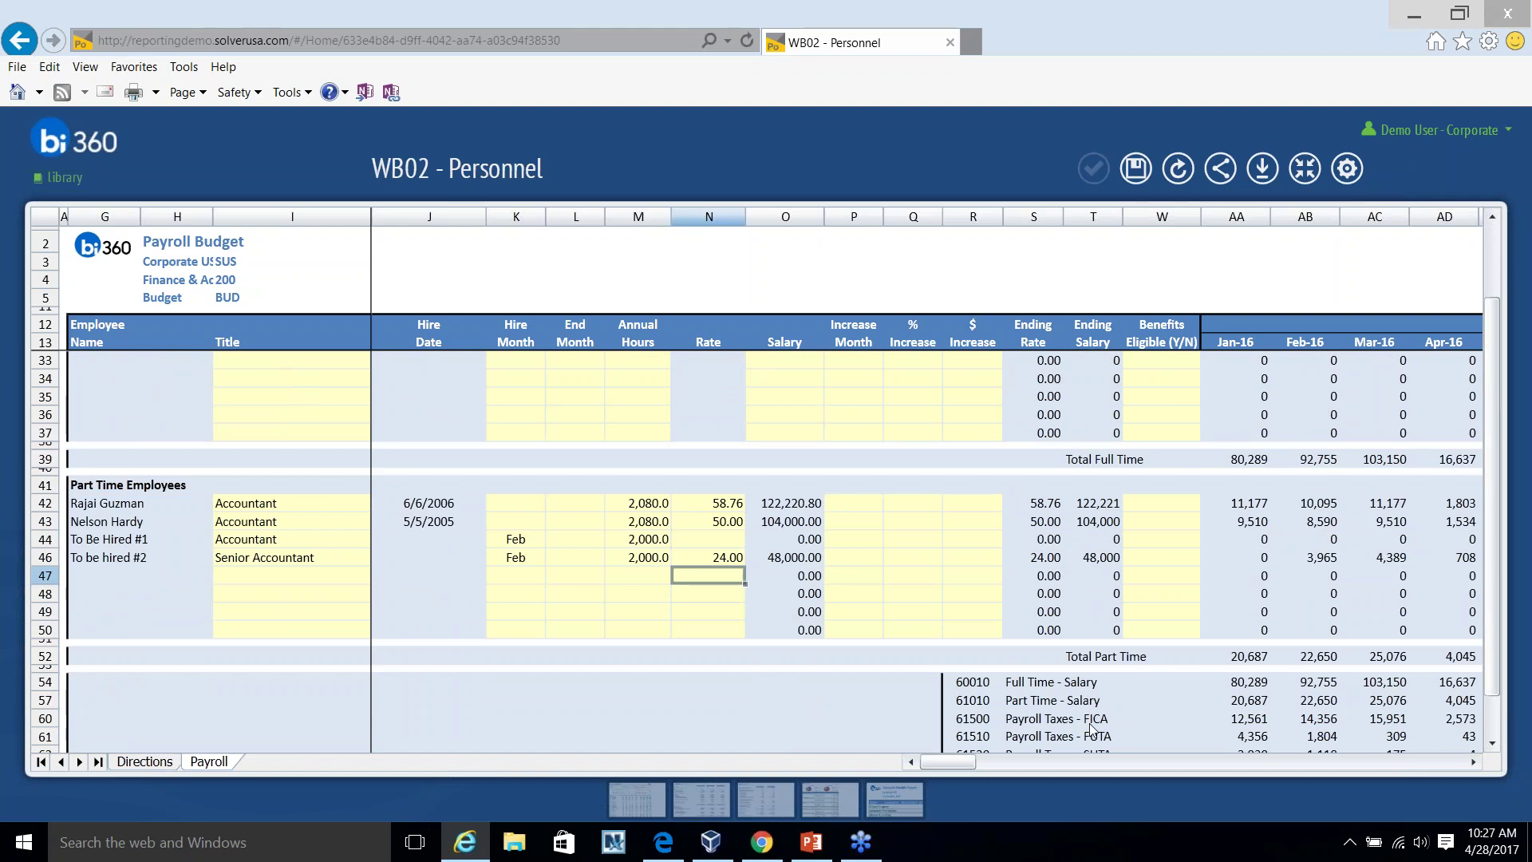
scroll(384, 424, "up", 6)
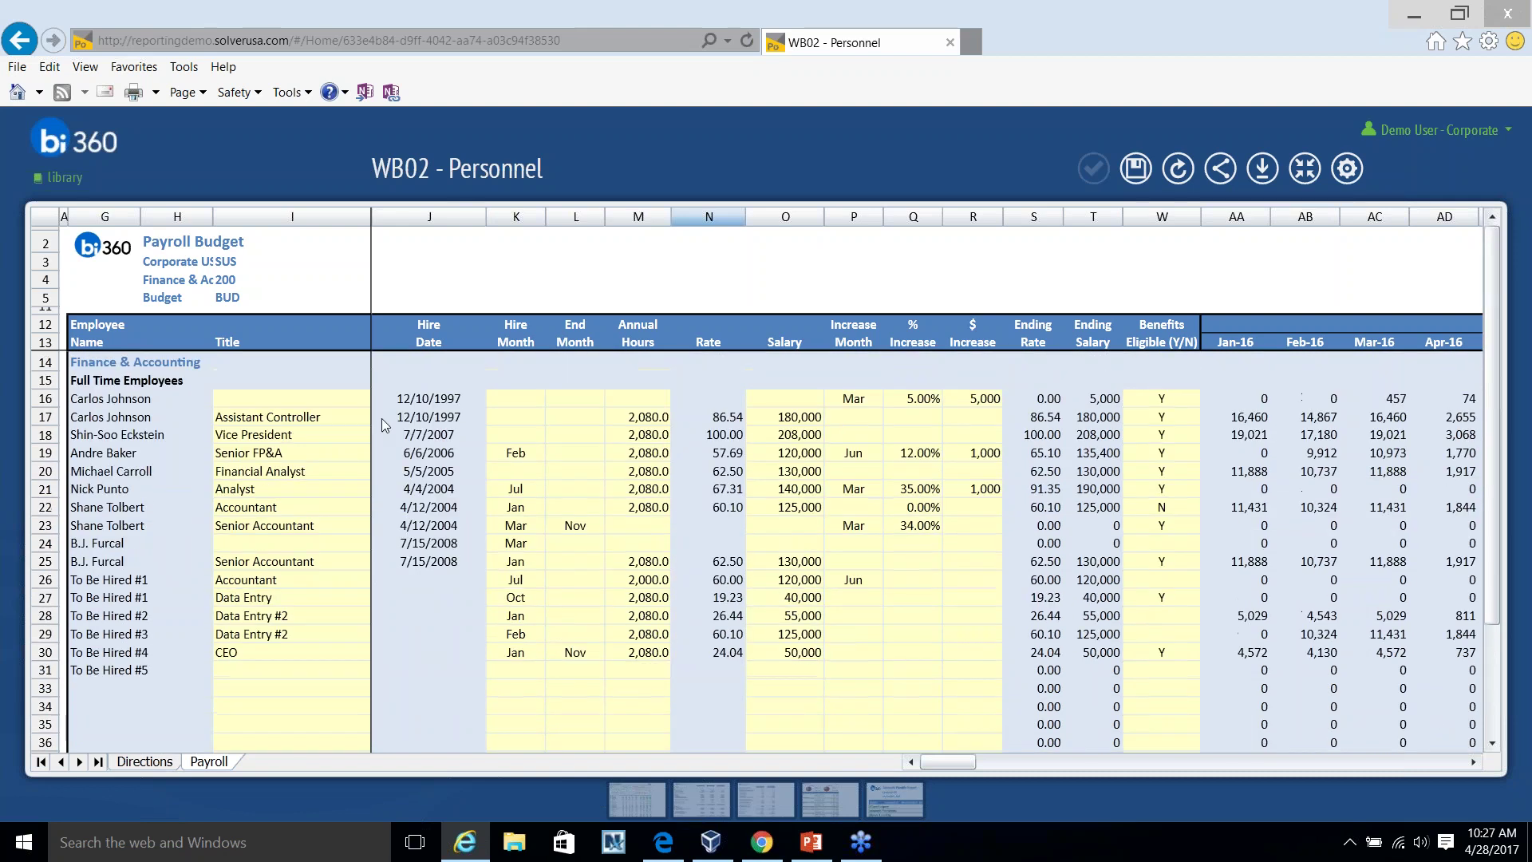
left_click(1473, 762)
left_click(1473, 762)
left_click(1473, 763)
left_click(1473, 762)
left_click(1473, 763)
left_click(1473, 762)
left_click(1473, 762)
left_click(1473, 762)
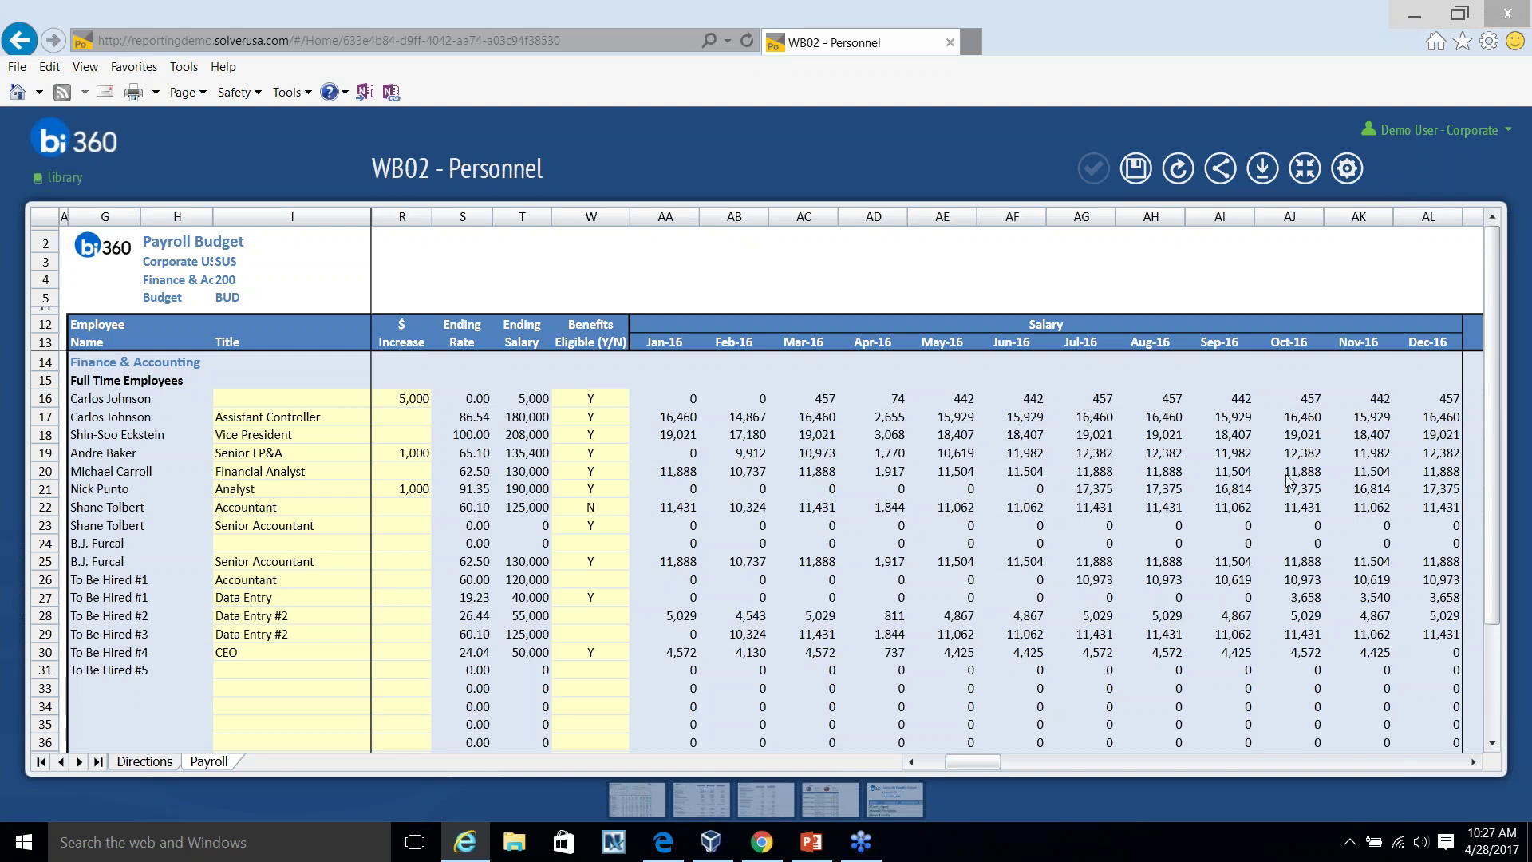
left_click(1473, 762)
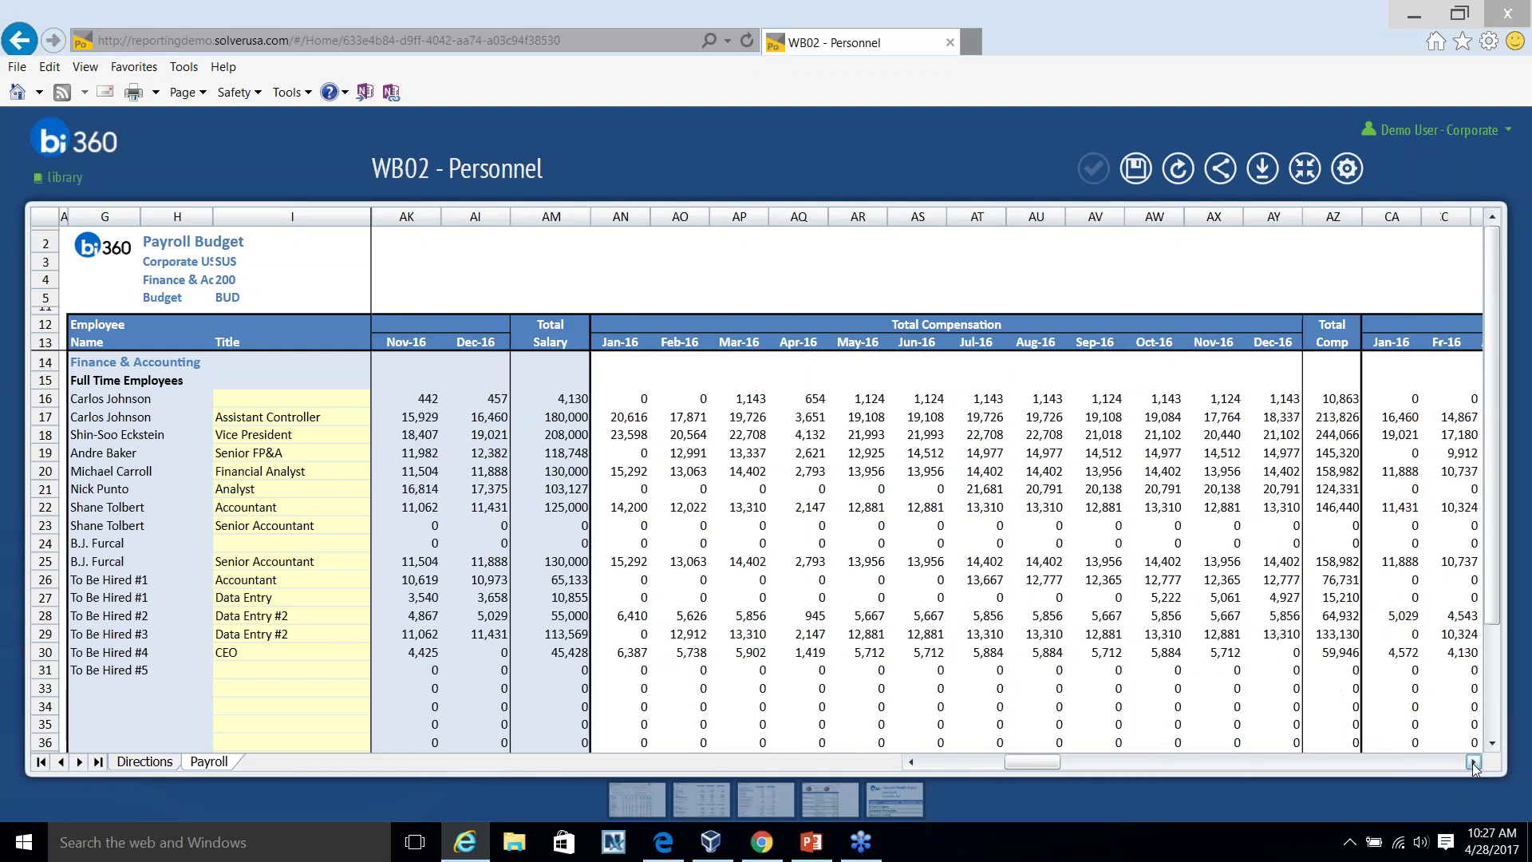
left_click(1473, 762)
left_click(1473, 762)
left_click(1473, 762)
left_click(1474, 762)
left_click(1474, 762)
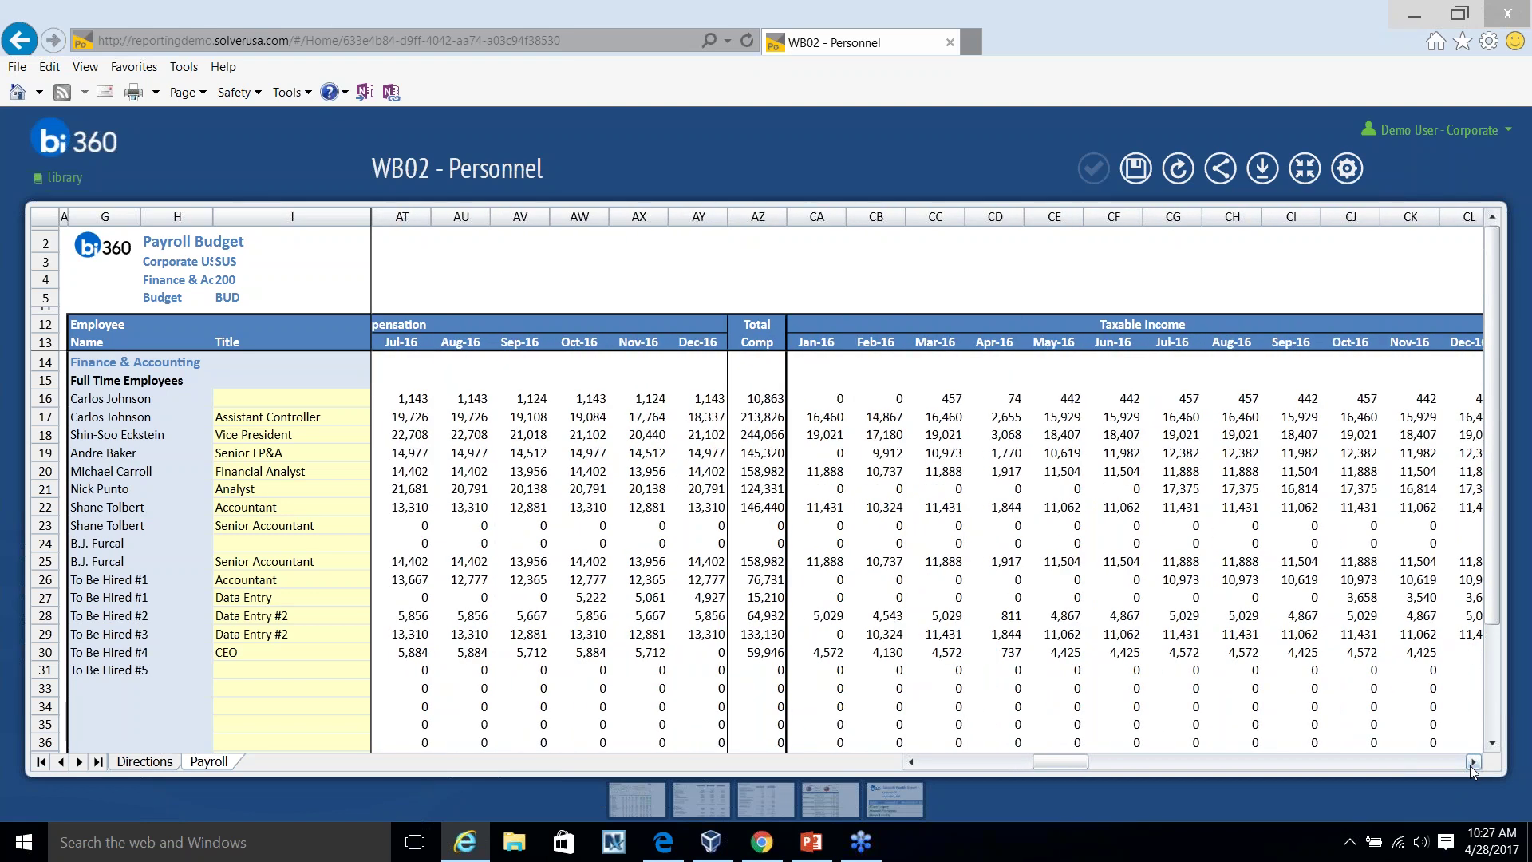
left_click(1473, 762)
left_click(1473, 762)
left_click(1473, 762)
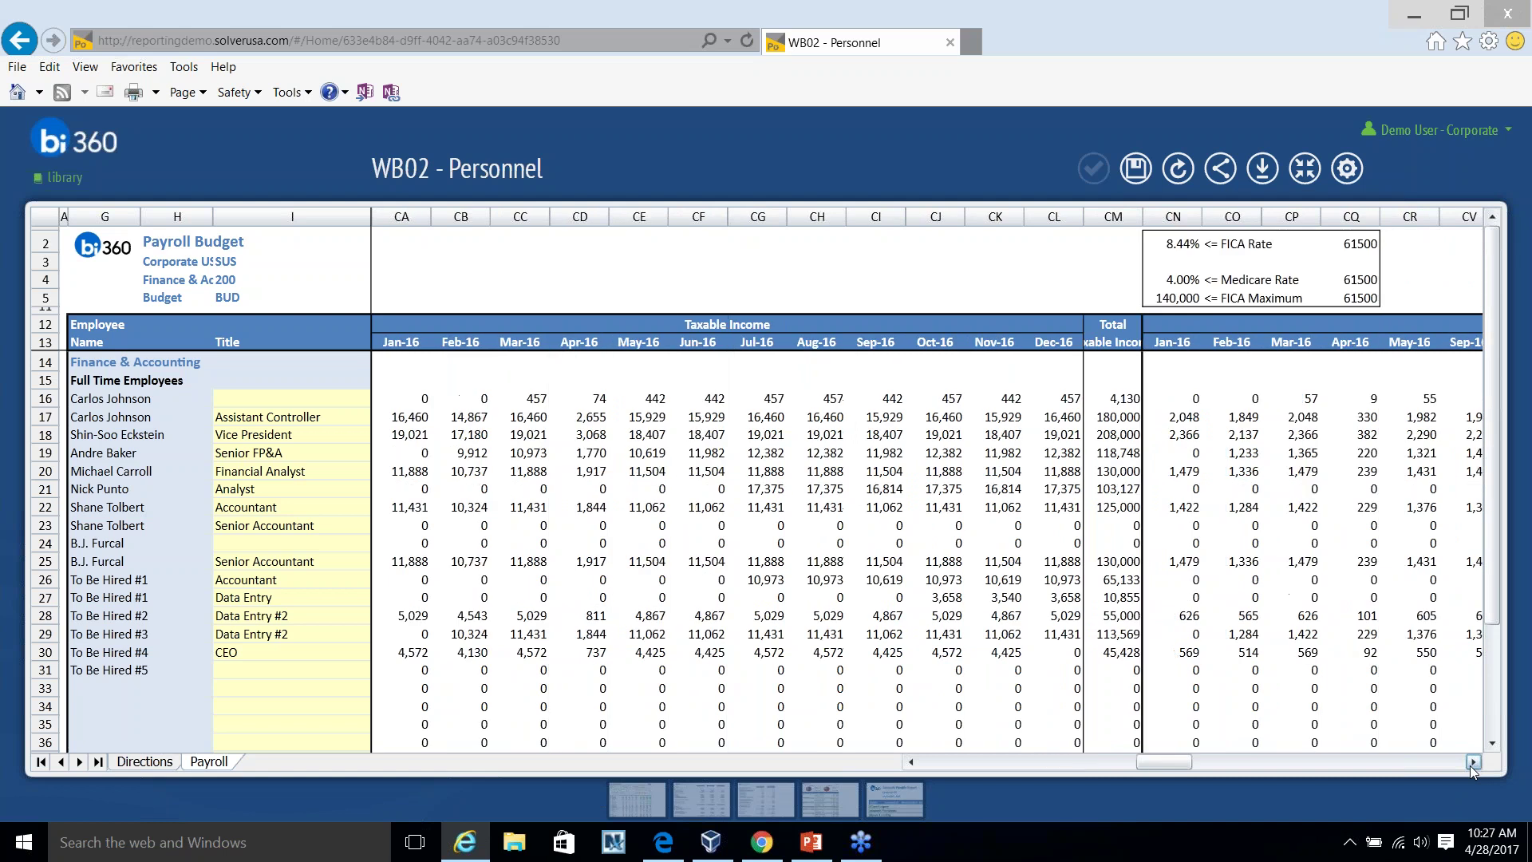
left_click(1473, 762)
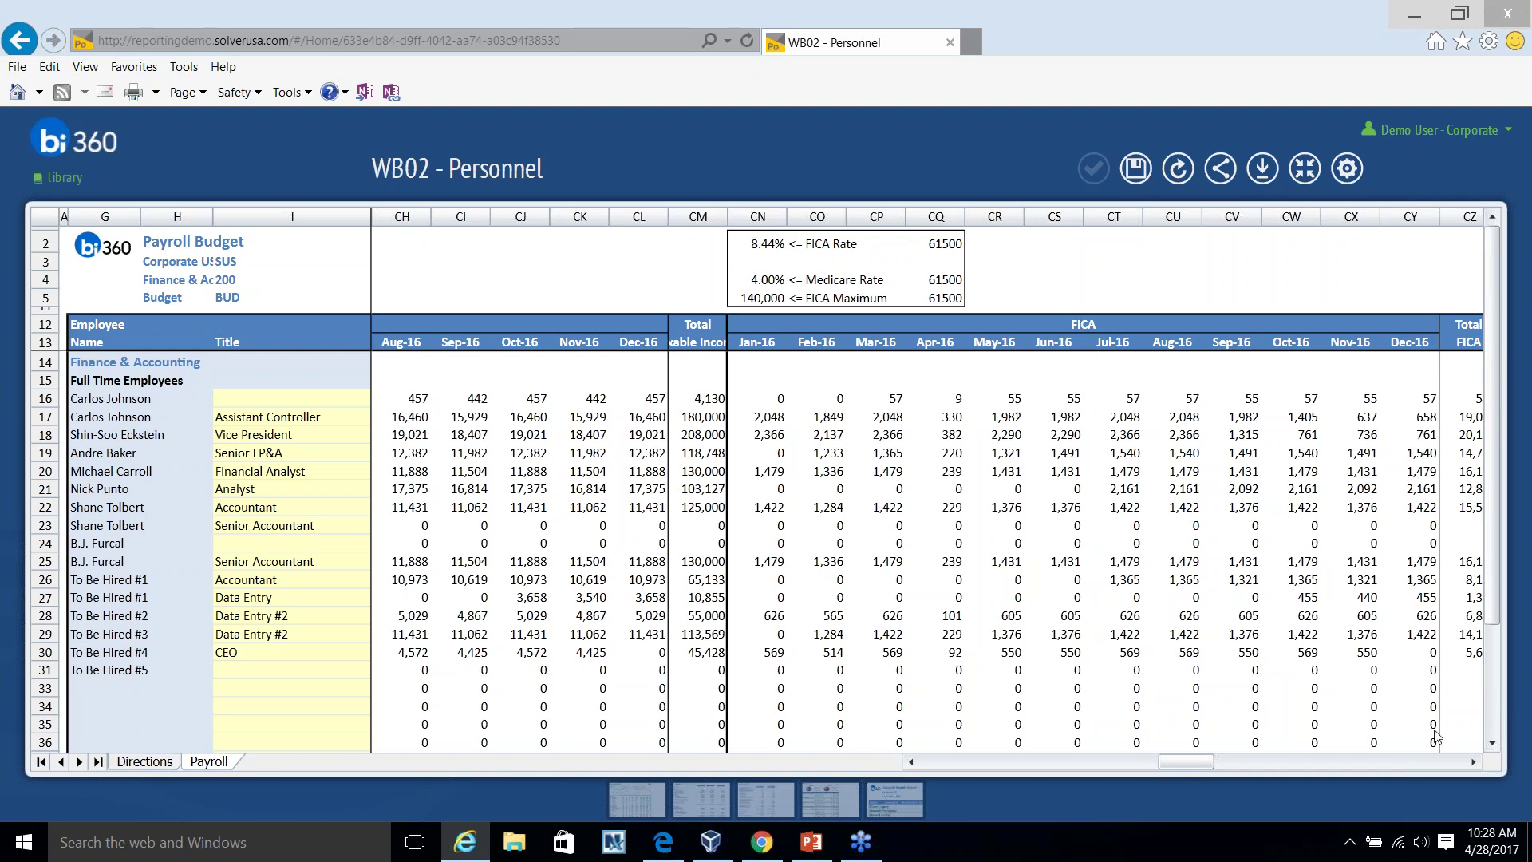
left_click(1476, 760)
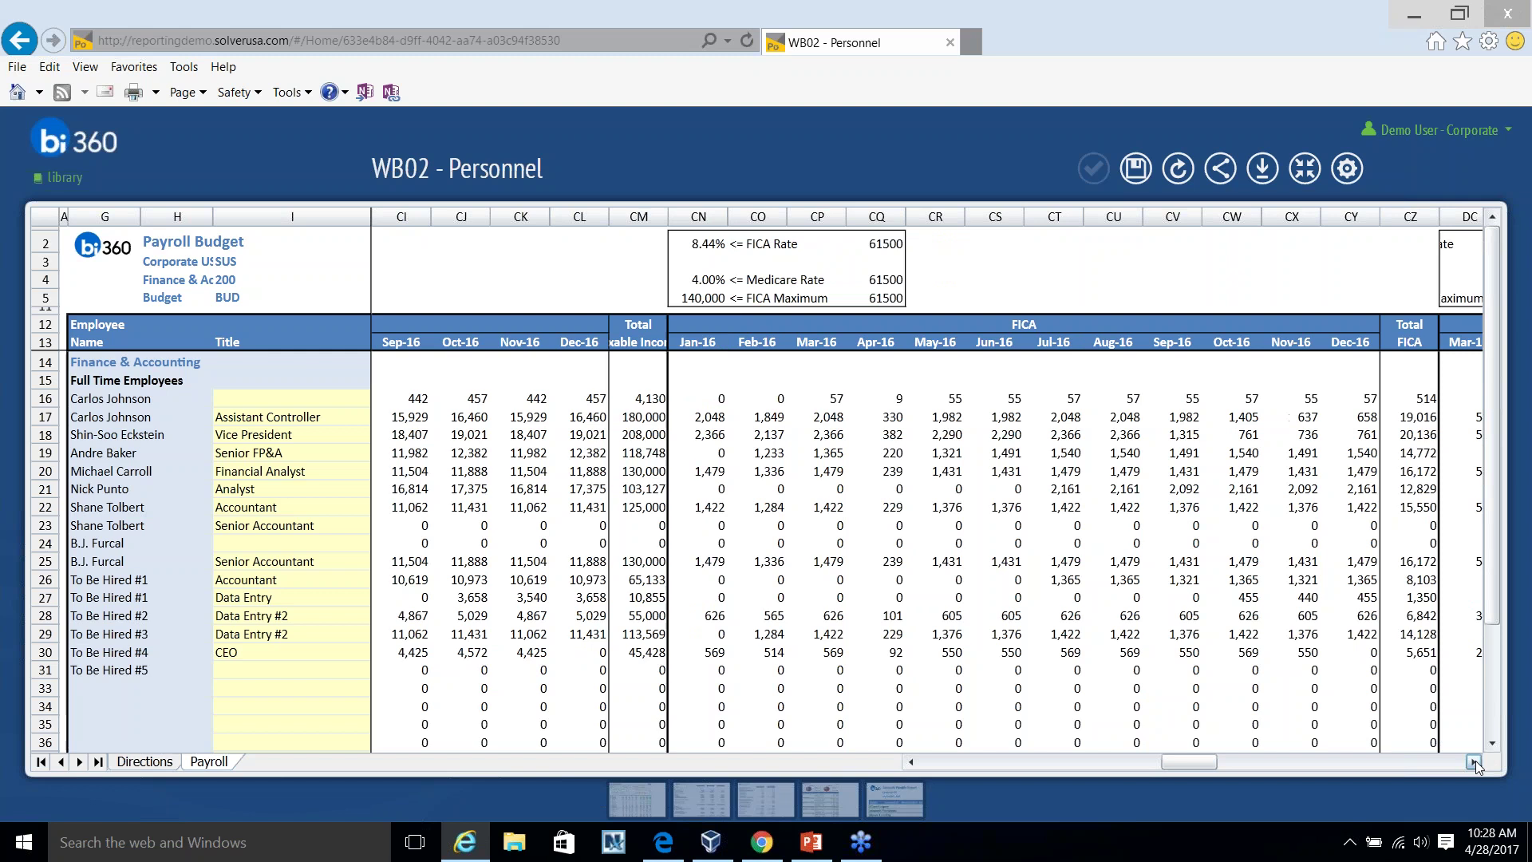
left_click(1476, 760)
left_click(1476, 759)
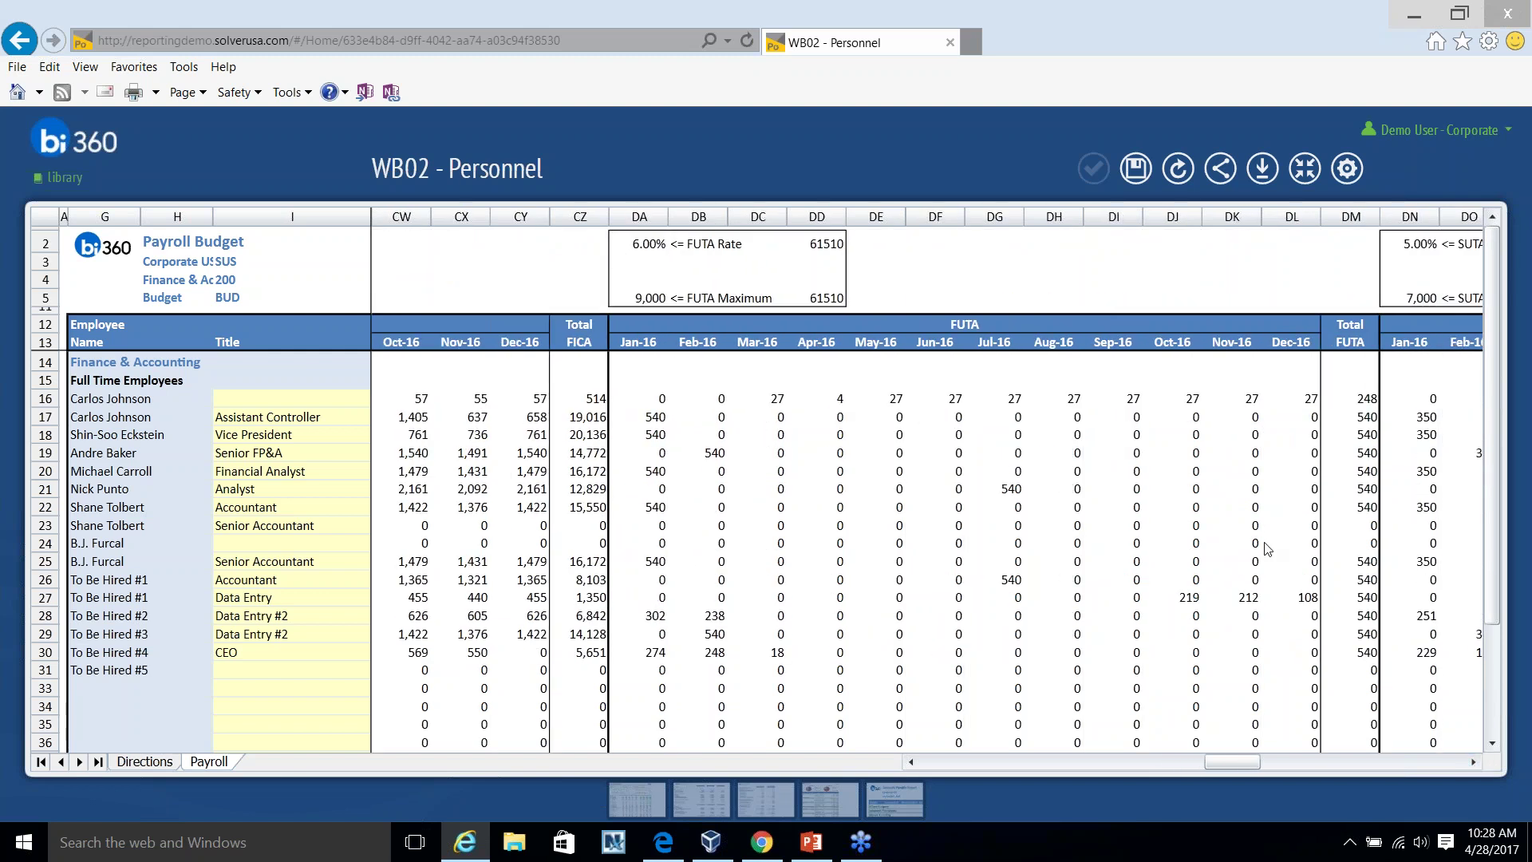
left_click(1473, 759)
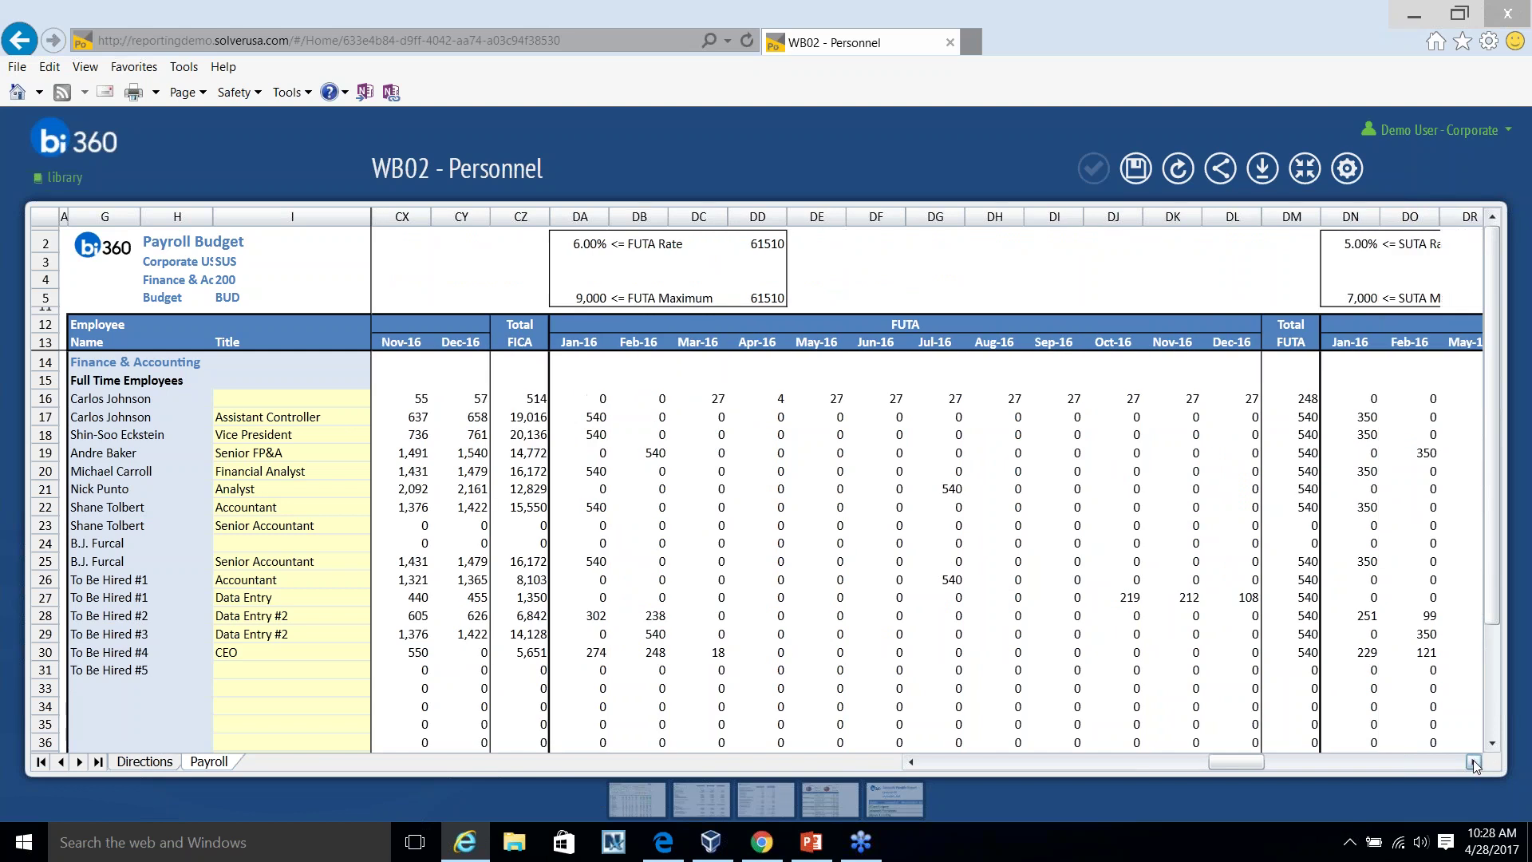
left_click(1474, 759)
left_click(1473, 759)
left_click(1473, 760)
left_click(1474, 759)
left_click(1473, 760)
left_click(1473, 760)
left_click(1473, 759)
left_click(1473, 759)
left_click(1473, 760)
left_click(1473, 760)
left_click(1473, 760)
left_click(1473, 760)
left_click(1473, 760)
left_click(1473, 759)
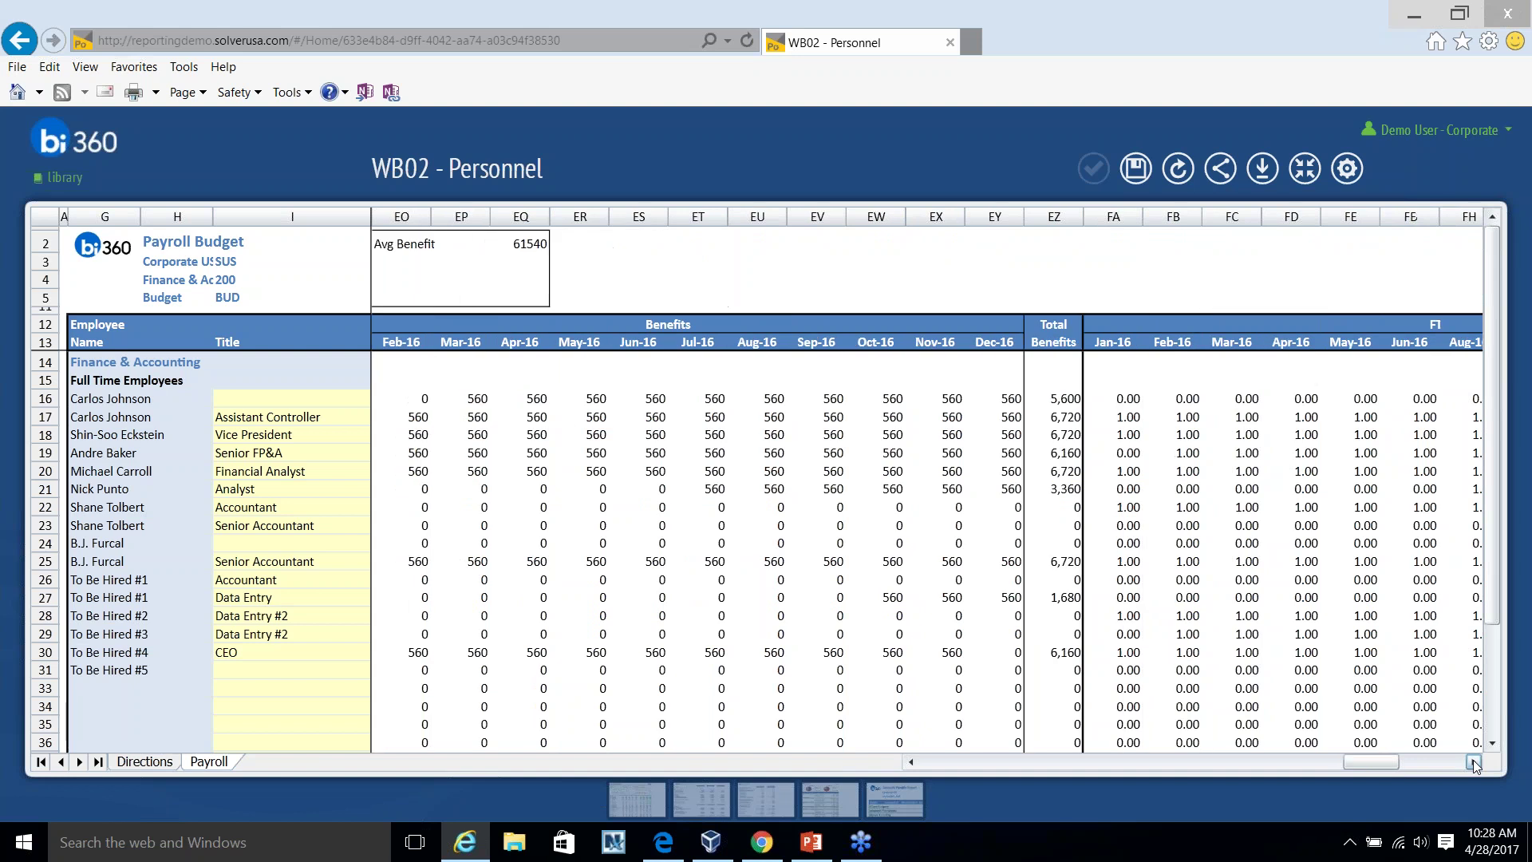
left_click(1473, 760)
left_click(1473, 760)
left_click(1473, 761)
left_click(1473, 761)
left_click(1473, 762)
left_click(1473, 761)
left_click(1473, 761)
left_click_drag(1382, 760, 950, 762)
scroll(537, 569, "up", 5)
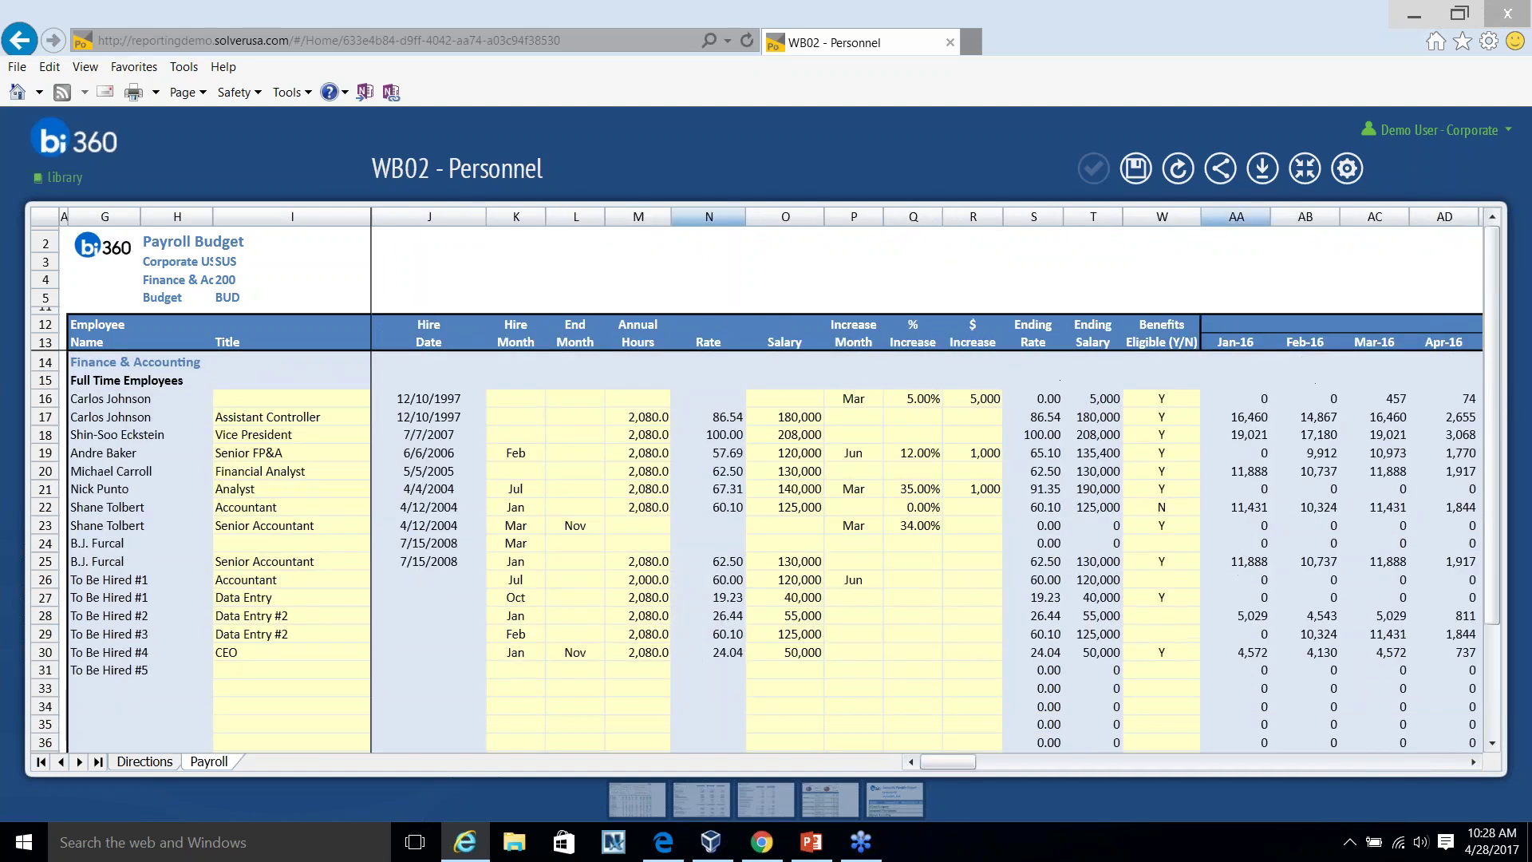
left_click(1304, 169)
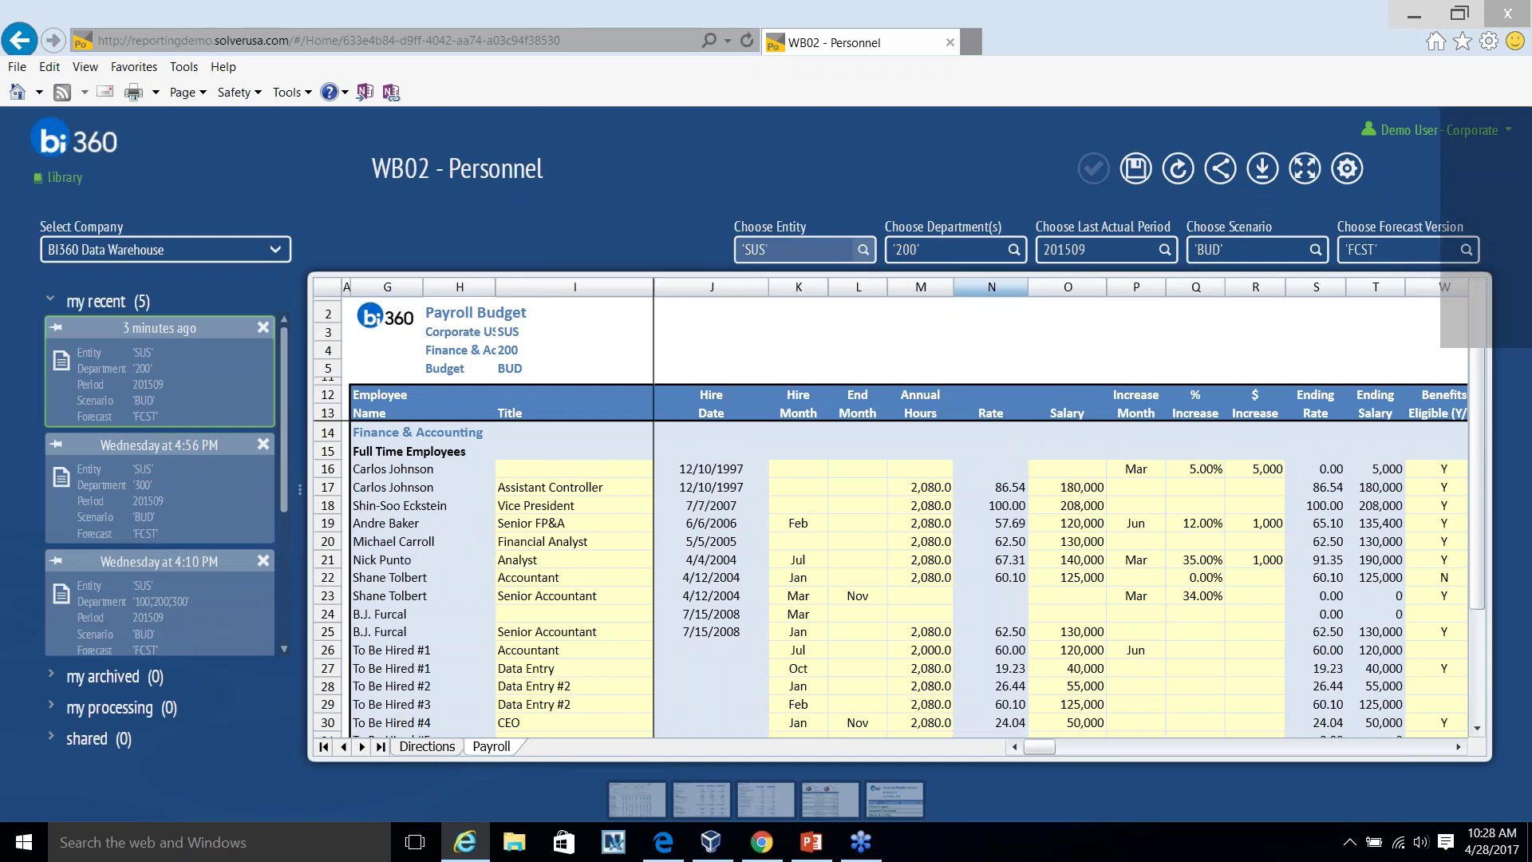
Set the report entity to SAS.
left_click(862, 254)
left_click(651, 415)
left_click(896, 653)
Select departments 100, 200, 300 and 500, refresh without saving edits, and hide the filters.
left_click(1013, 250)
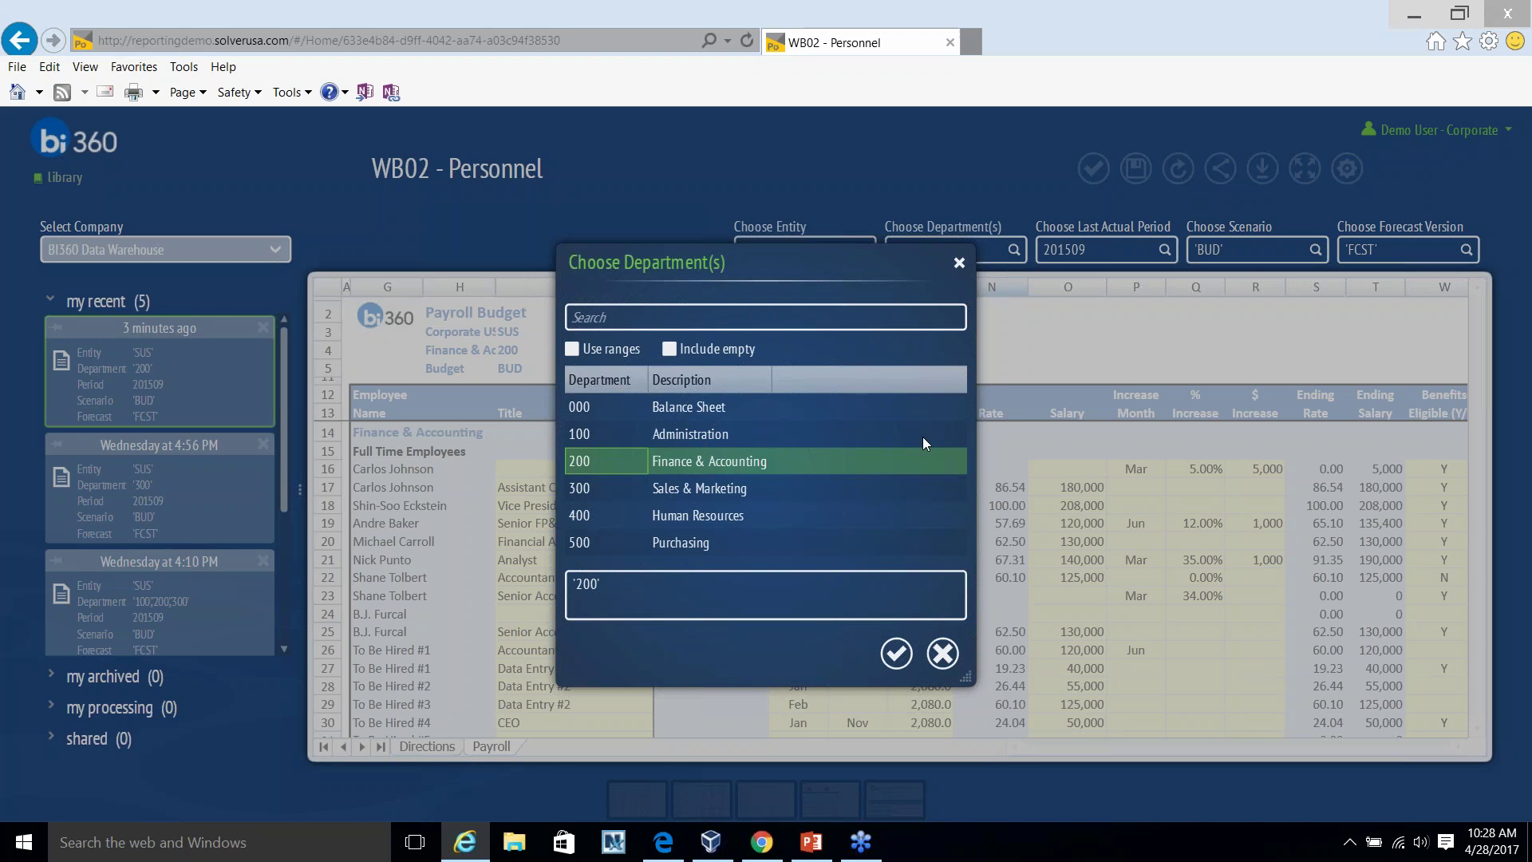
left_click(691, 482)
left_click(670, 435, "shift")
left_click(688, 542, "ctrl")
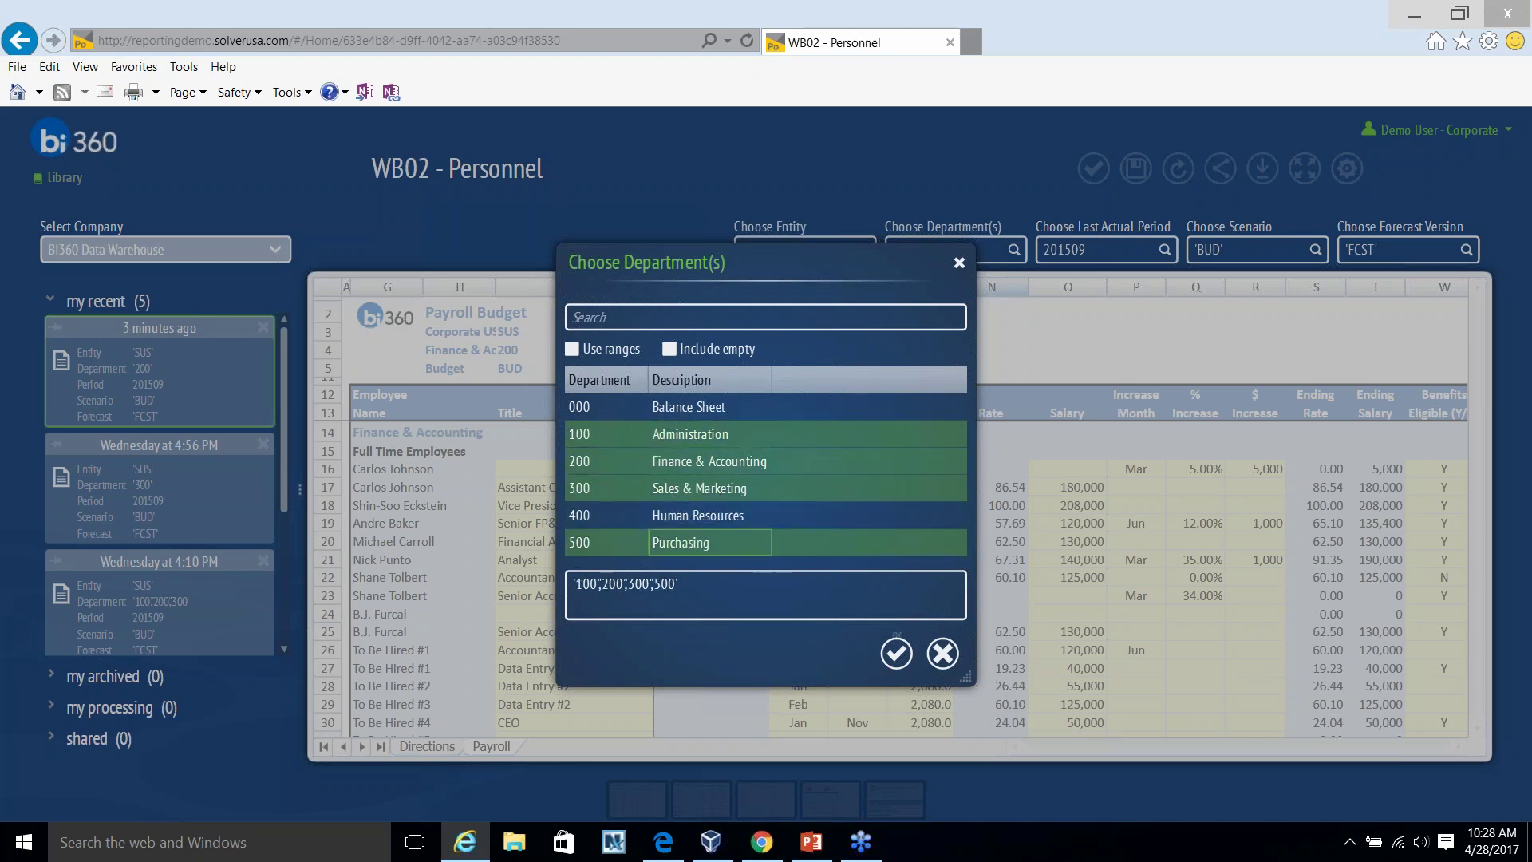
left_click(896, 653)
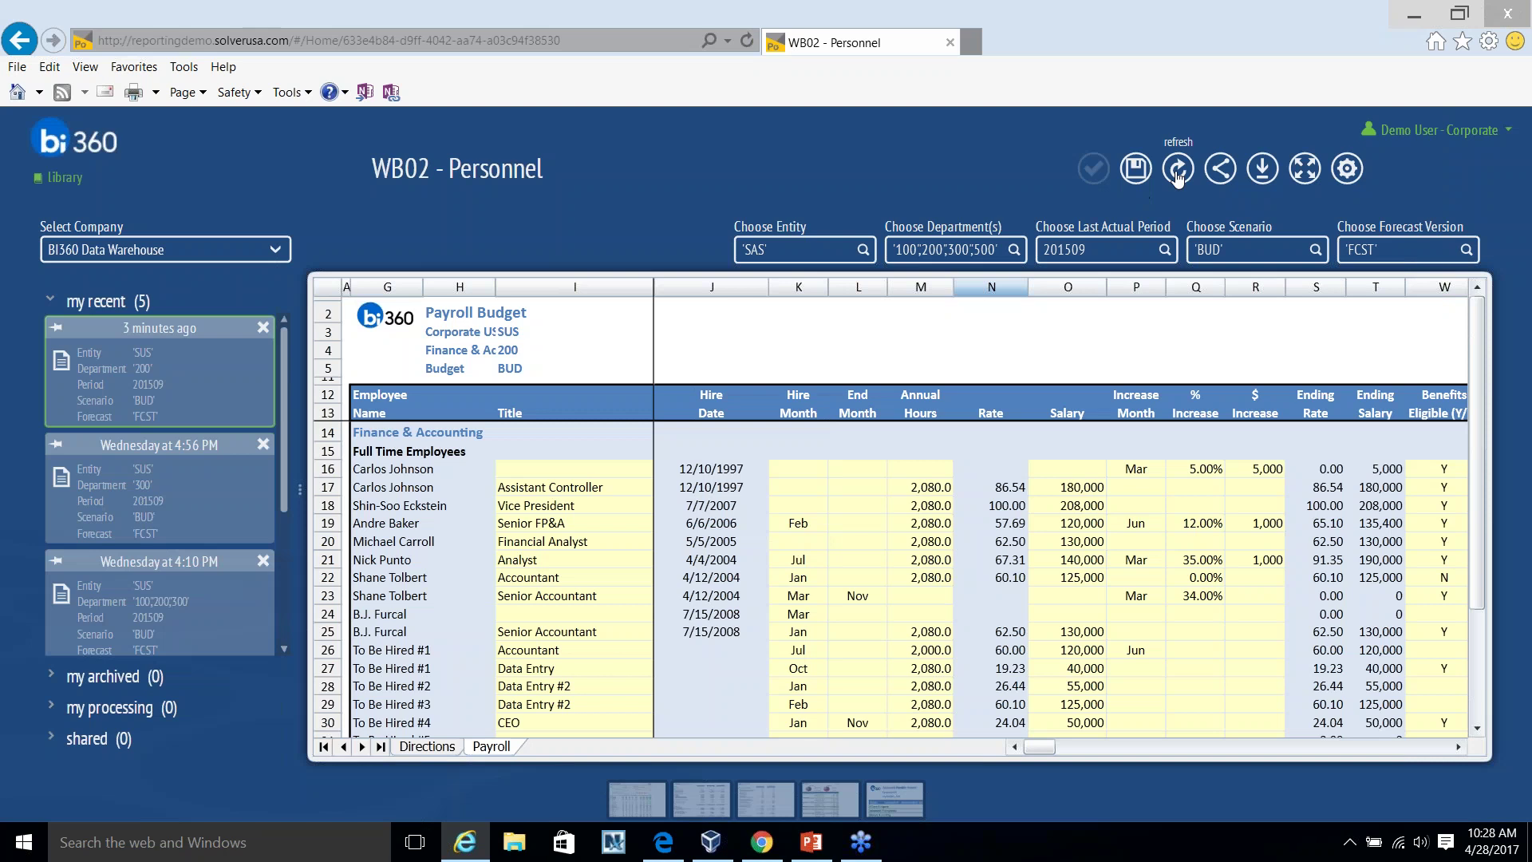
left_click(1177, 172)
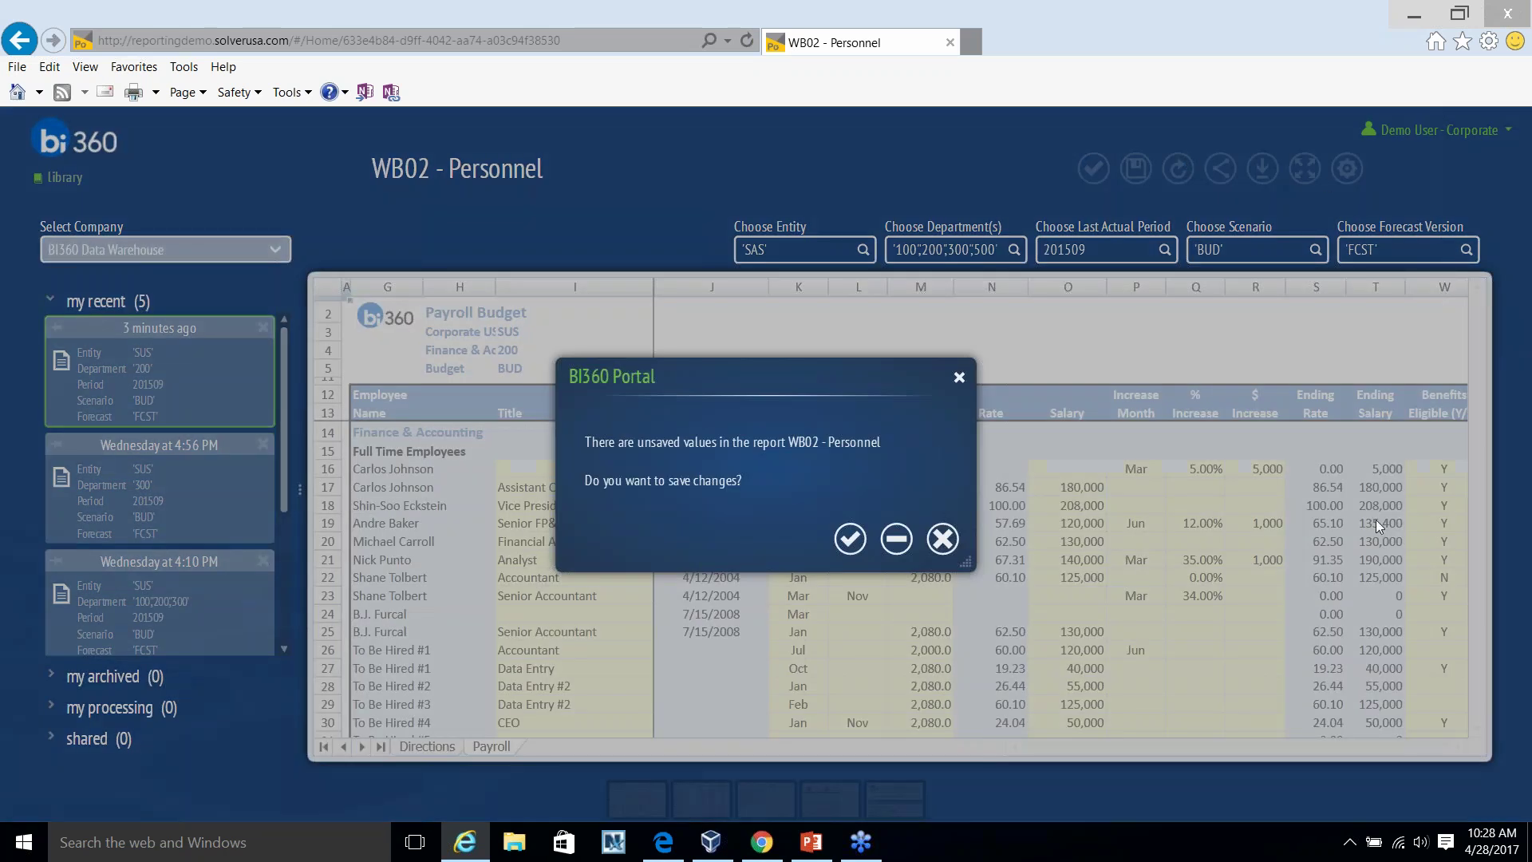
left_click(900, 541)
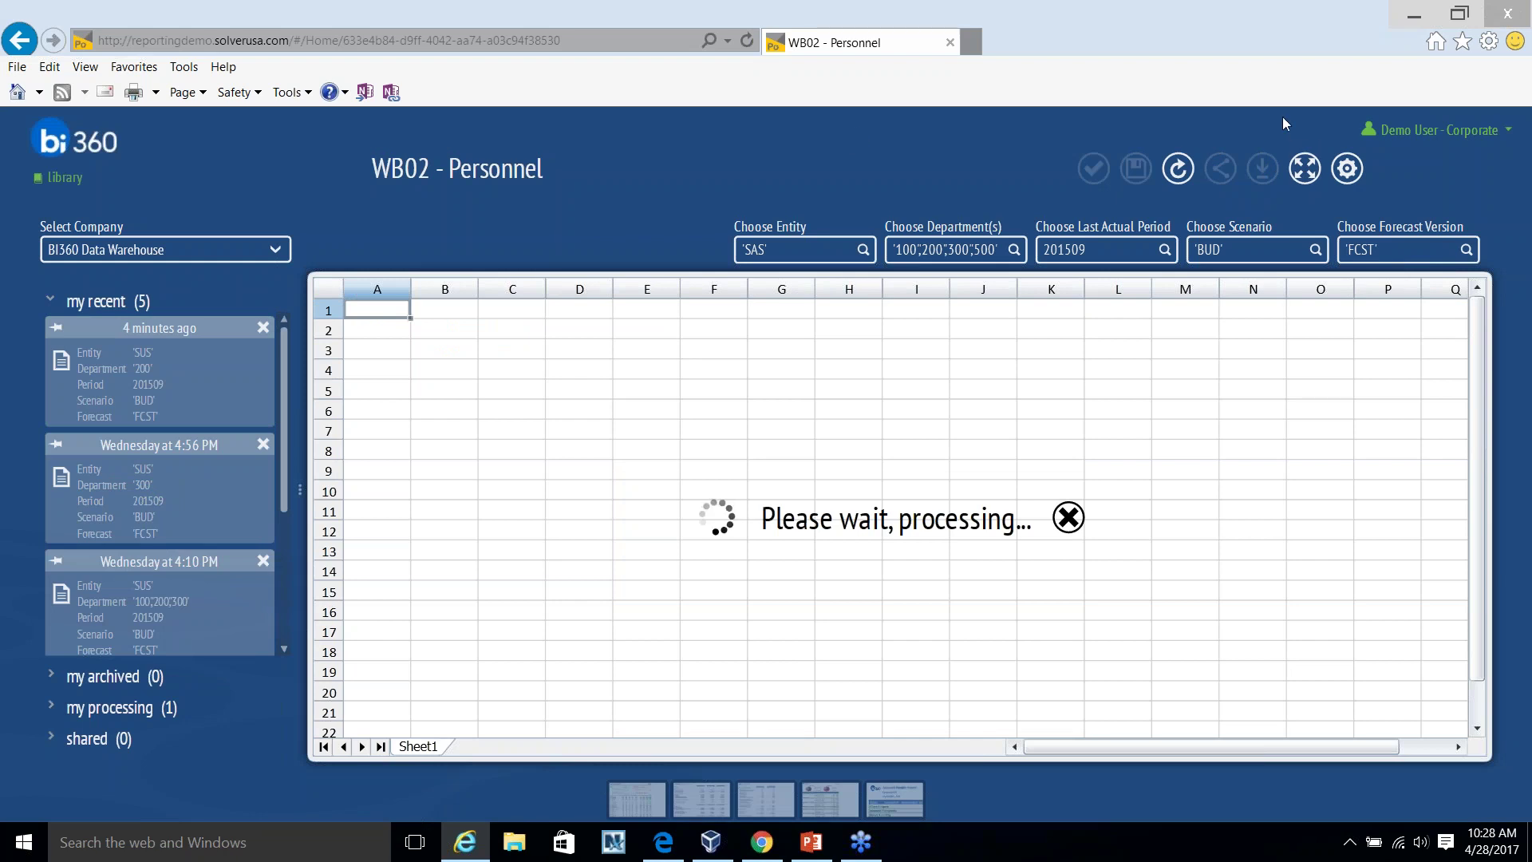
left_click(1305, 168)
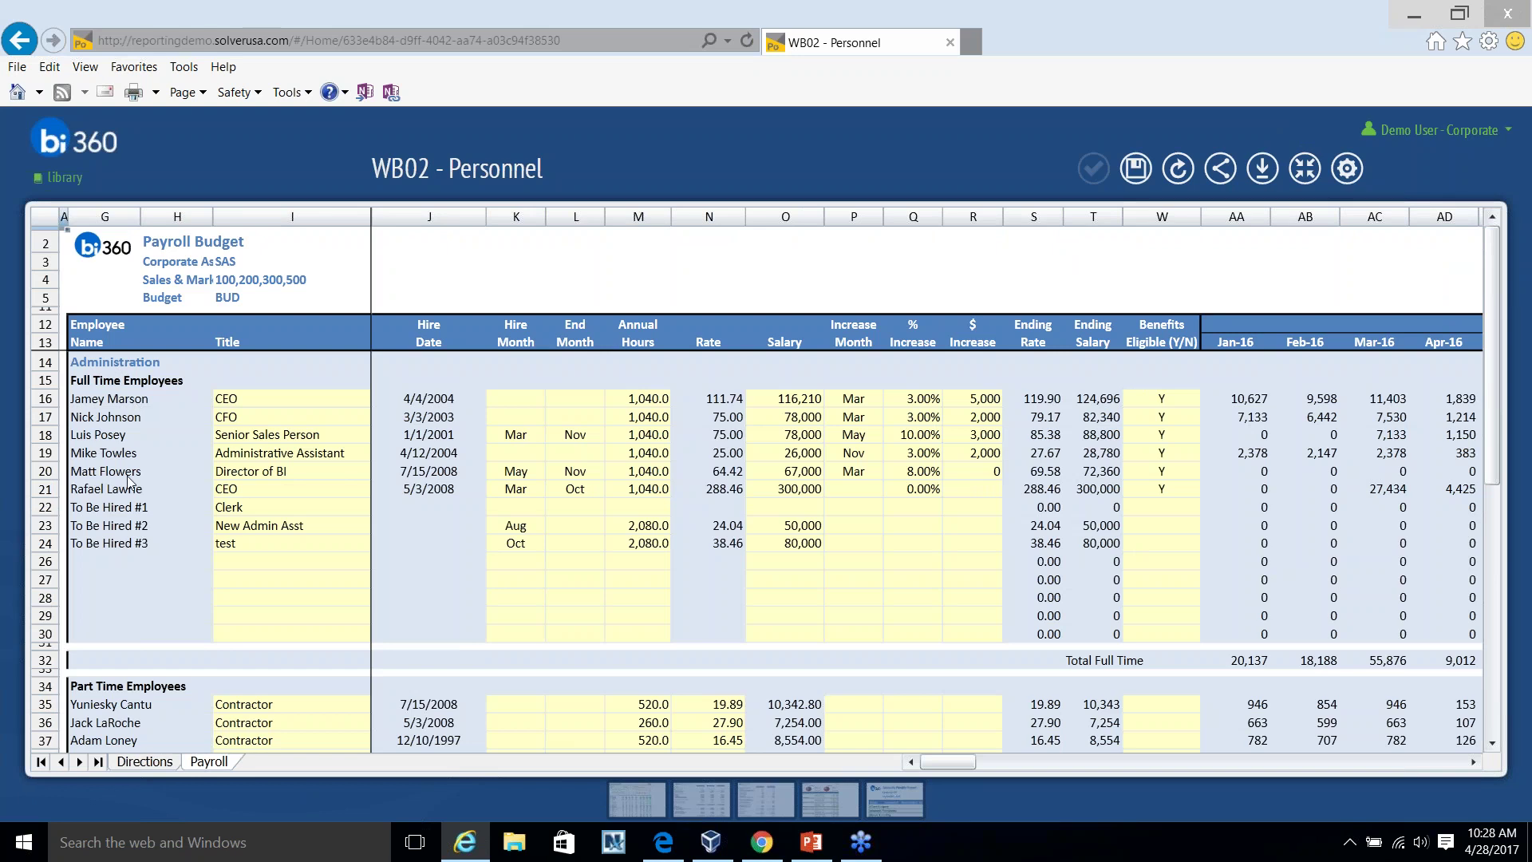
Scroll down through the SAS Personnel report to review all staff rows.
scroll(132, 488, "down", 1)
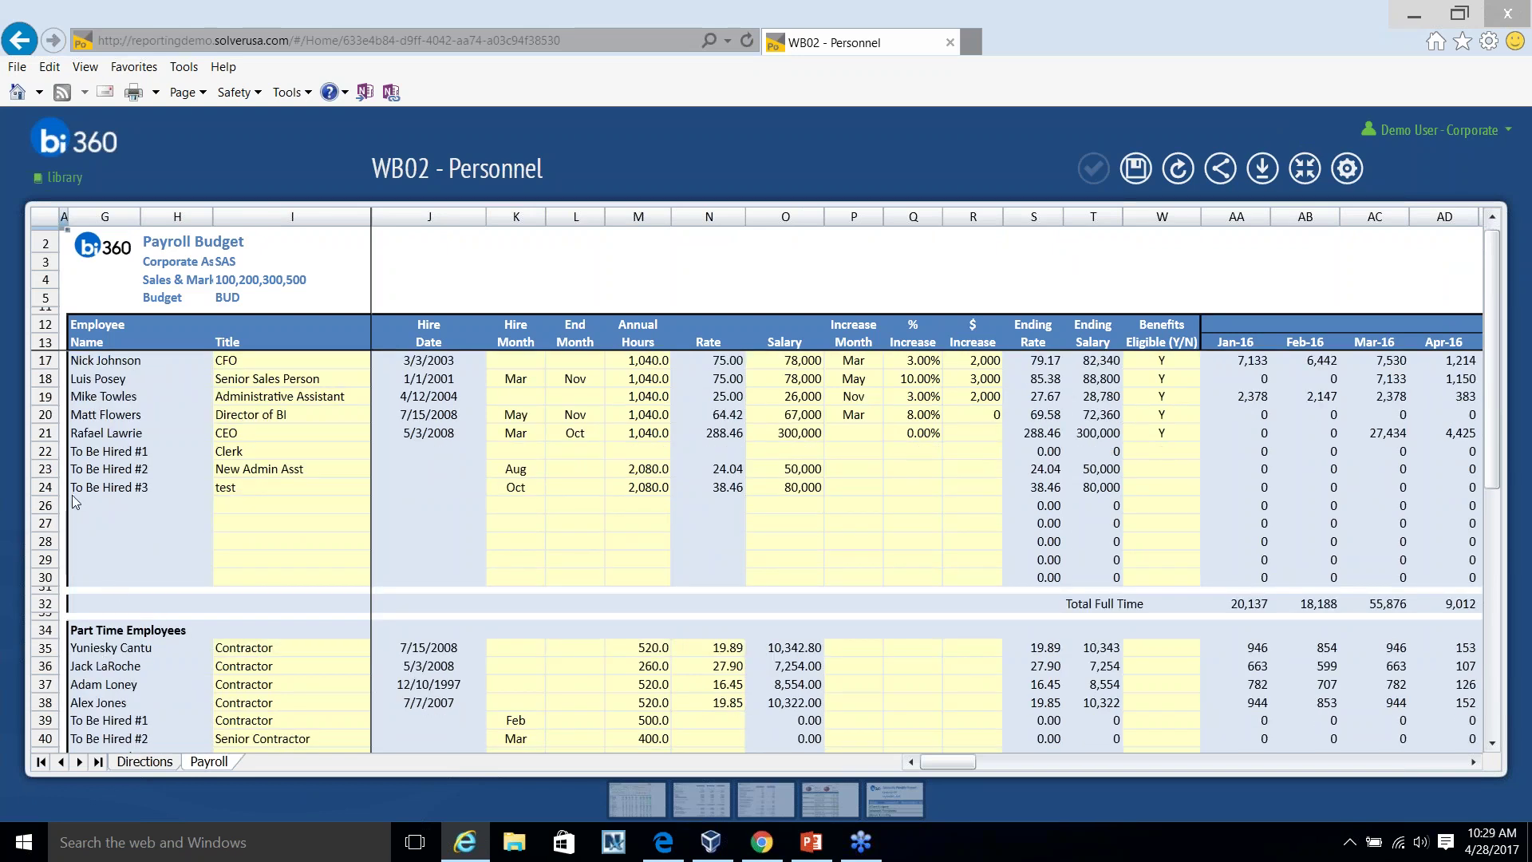
scroll(176, 578, "down", 5)
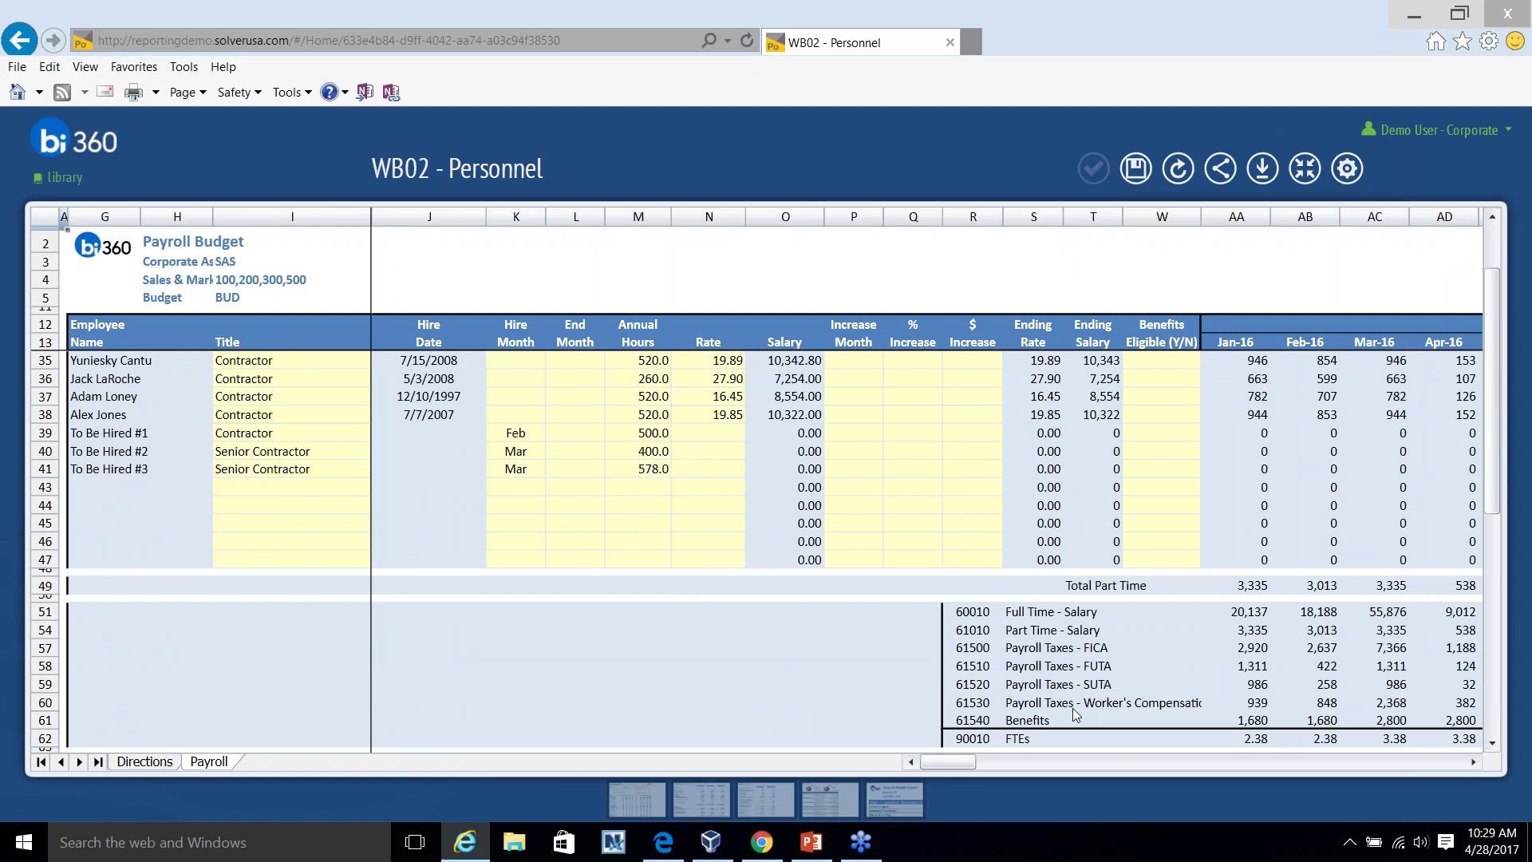
scroll(1037, 665, "down", 3)
scroll(766, 559, "down", 3)
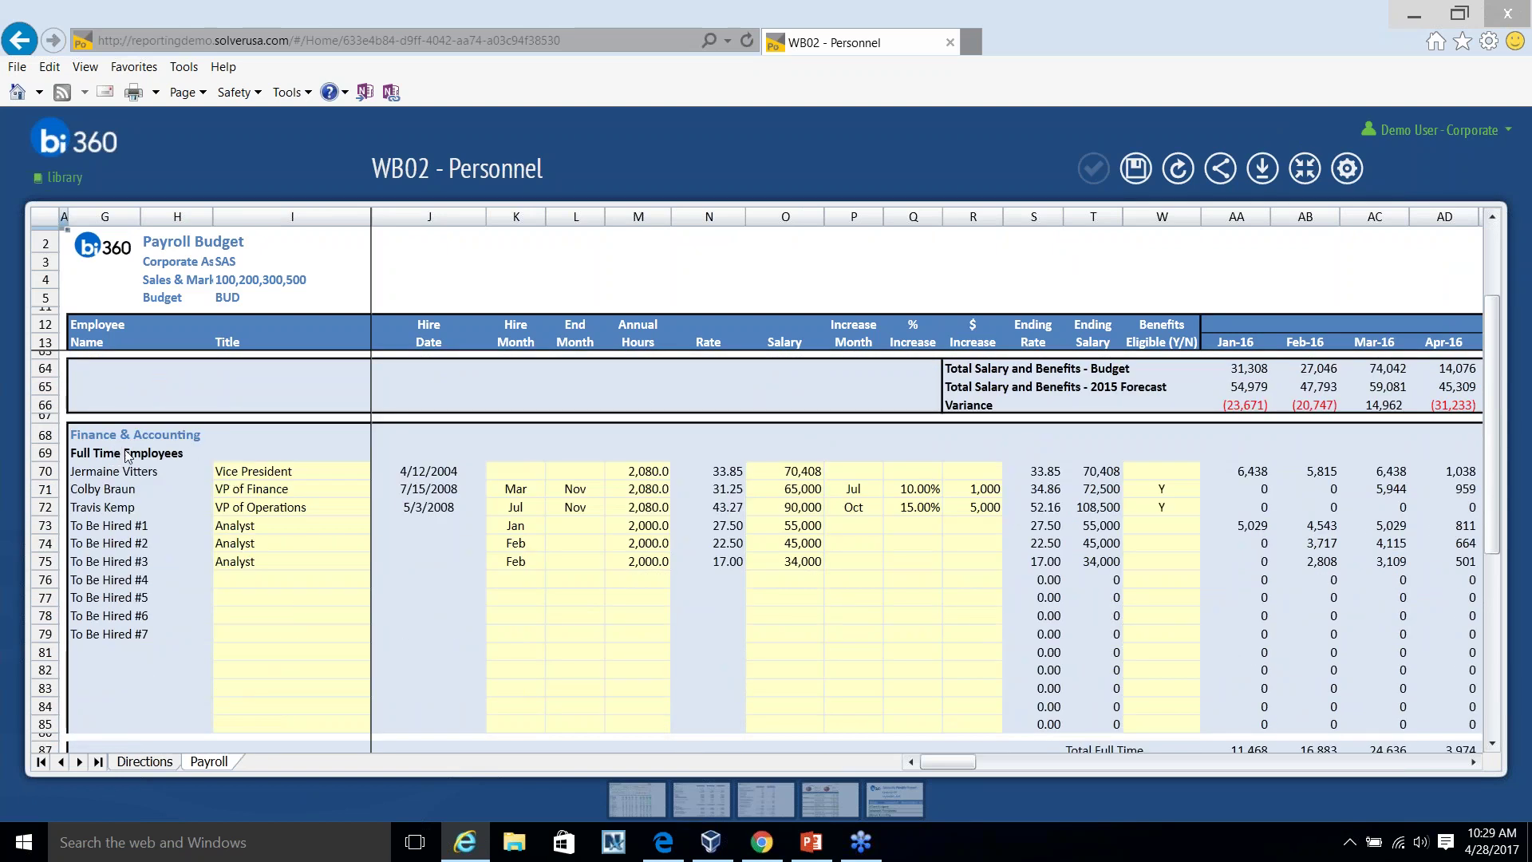
scroll(152, 507, "down", 1)
scroll(163, 512, "down", 5)
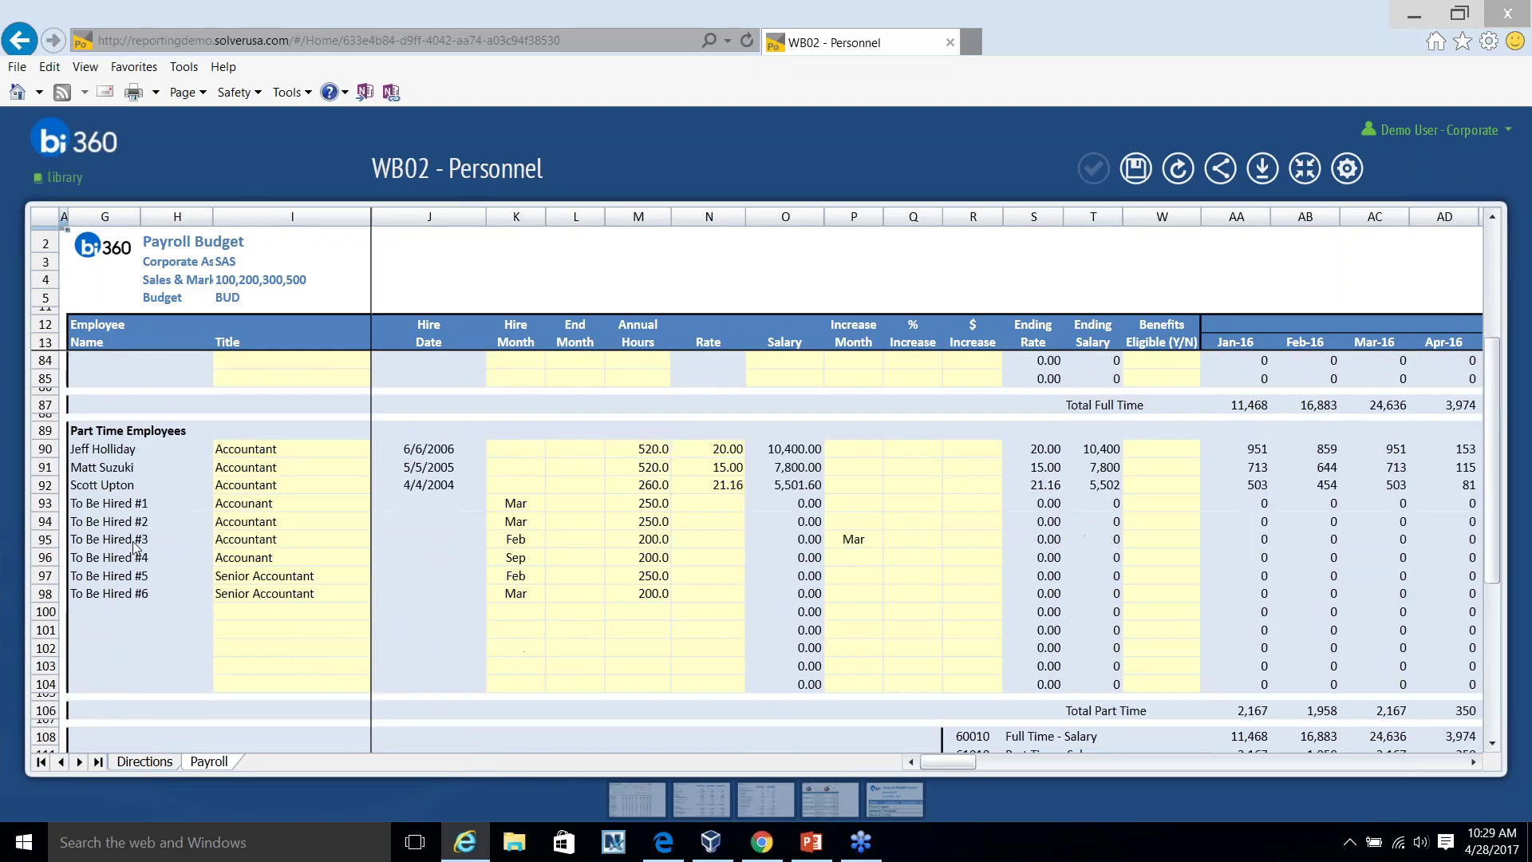
scroll(227, 588, "down", 2)
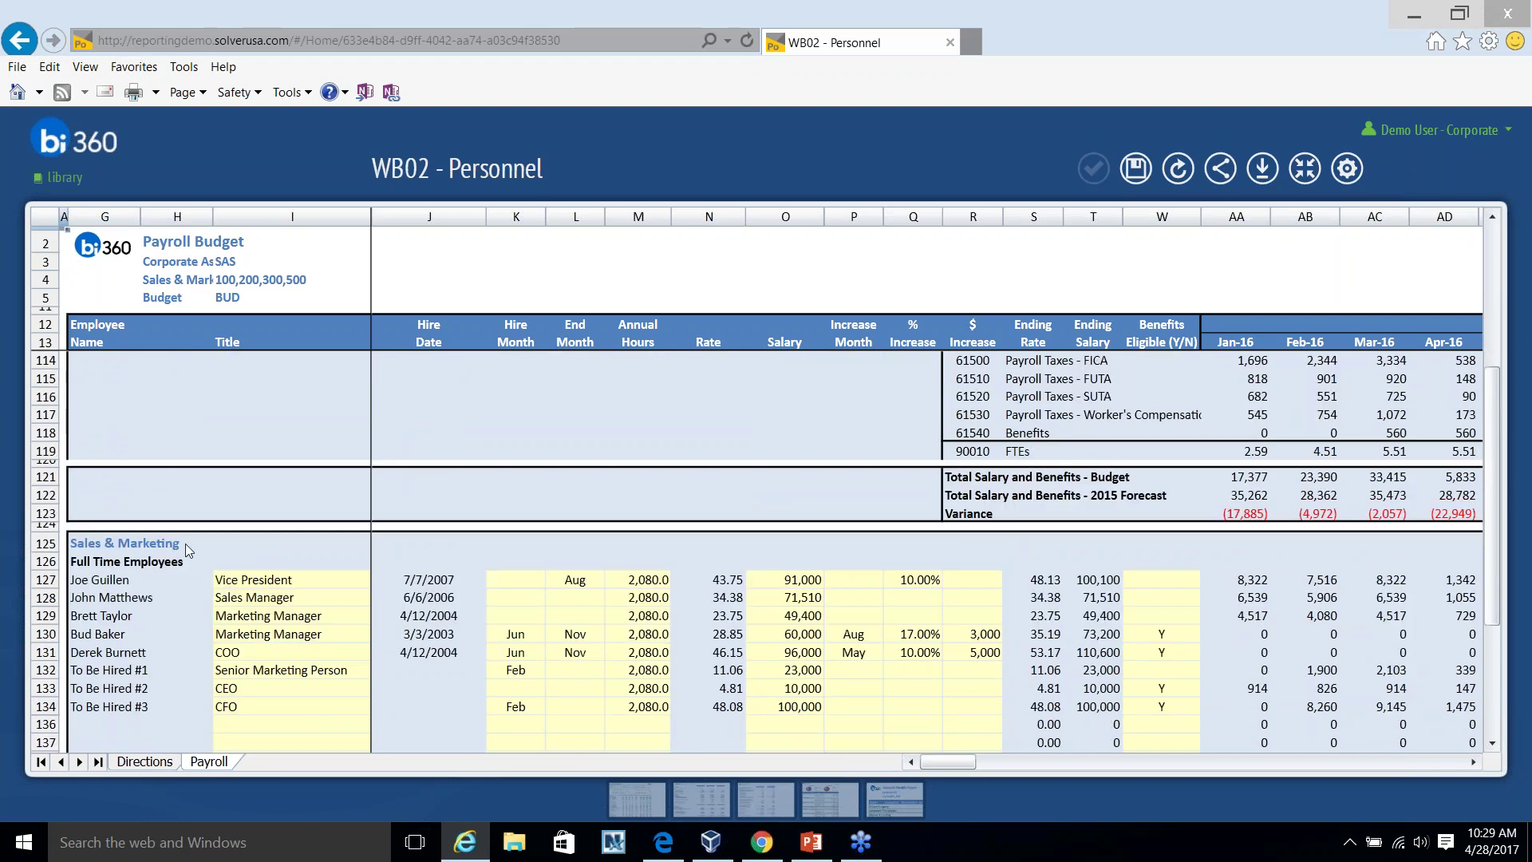
scroll(188, 539, "down", 2)
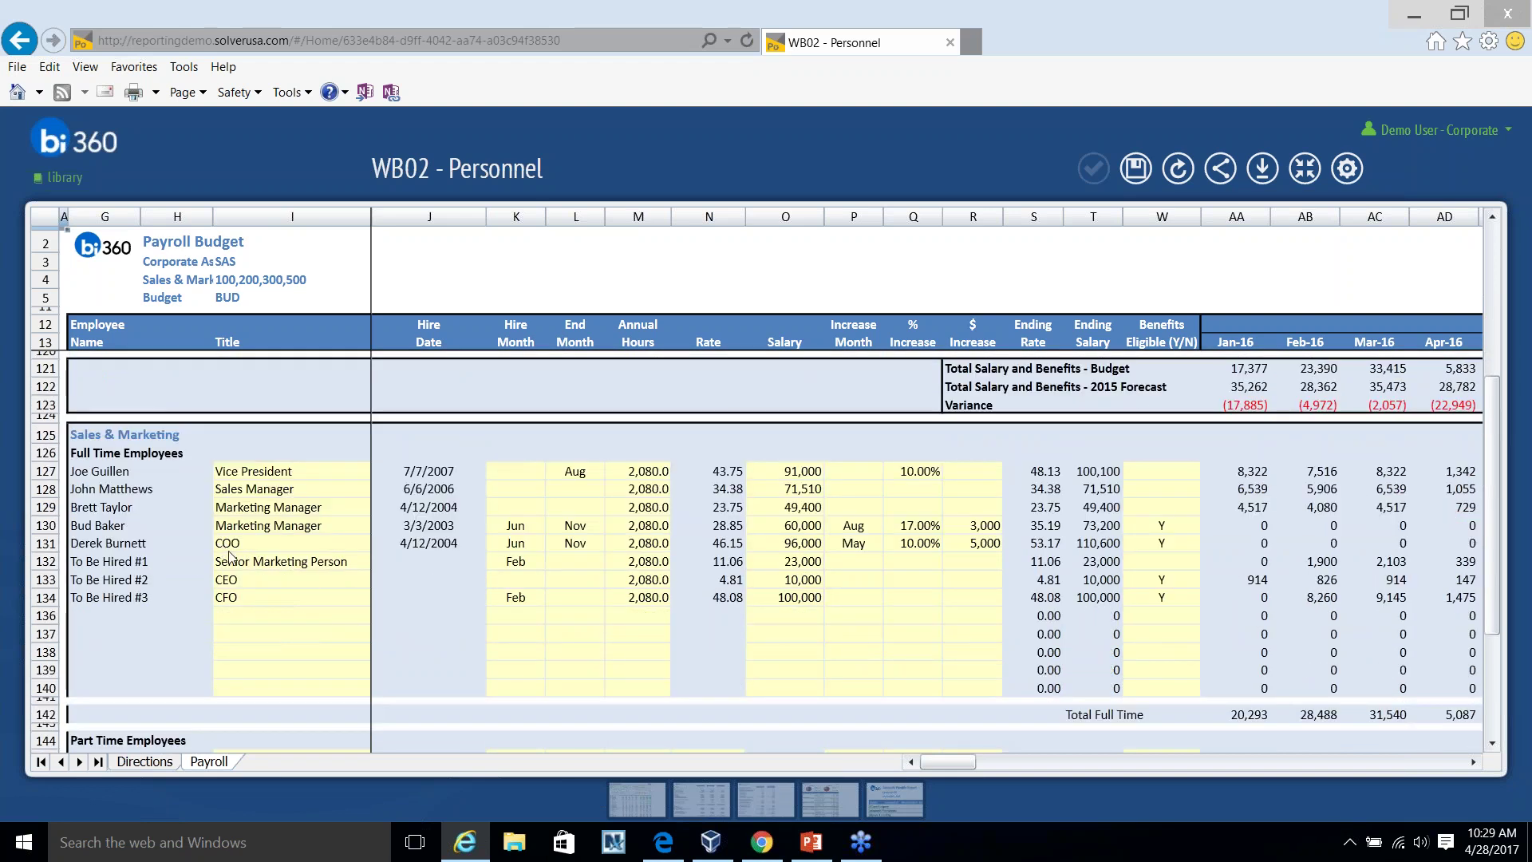
scroll(124, 653, "down", 1)
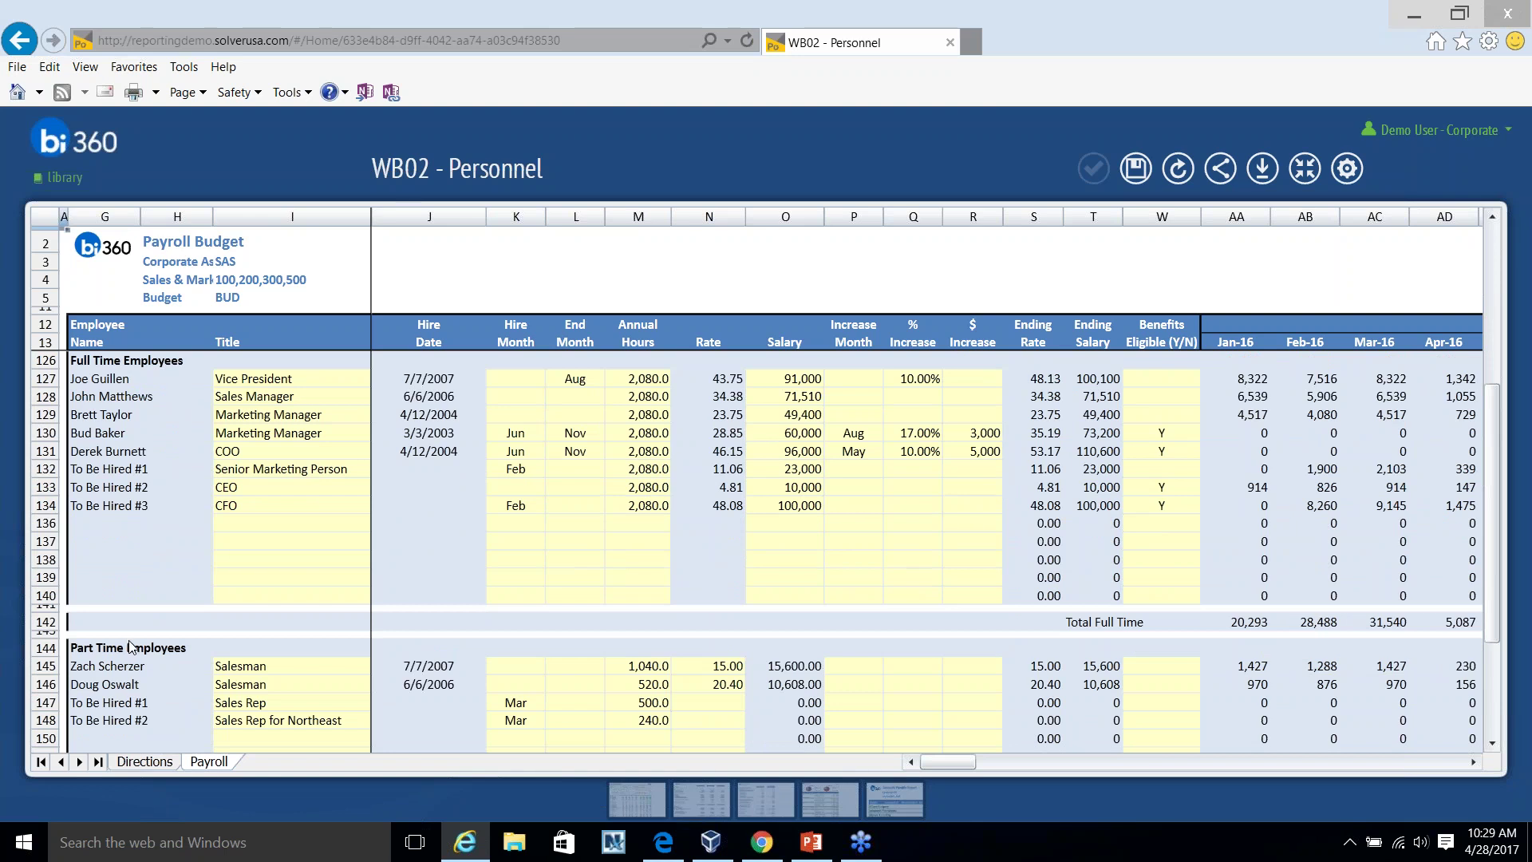
scroll(131, 646, "down", 2)
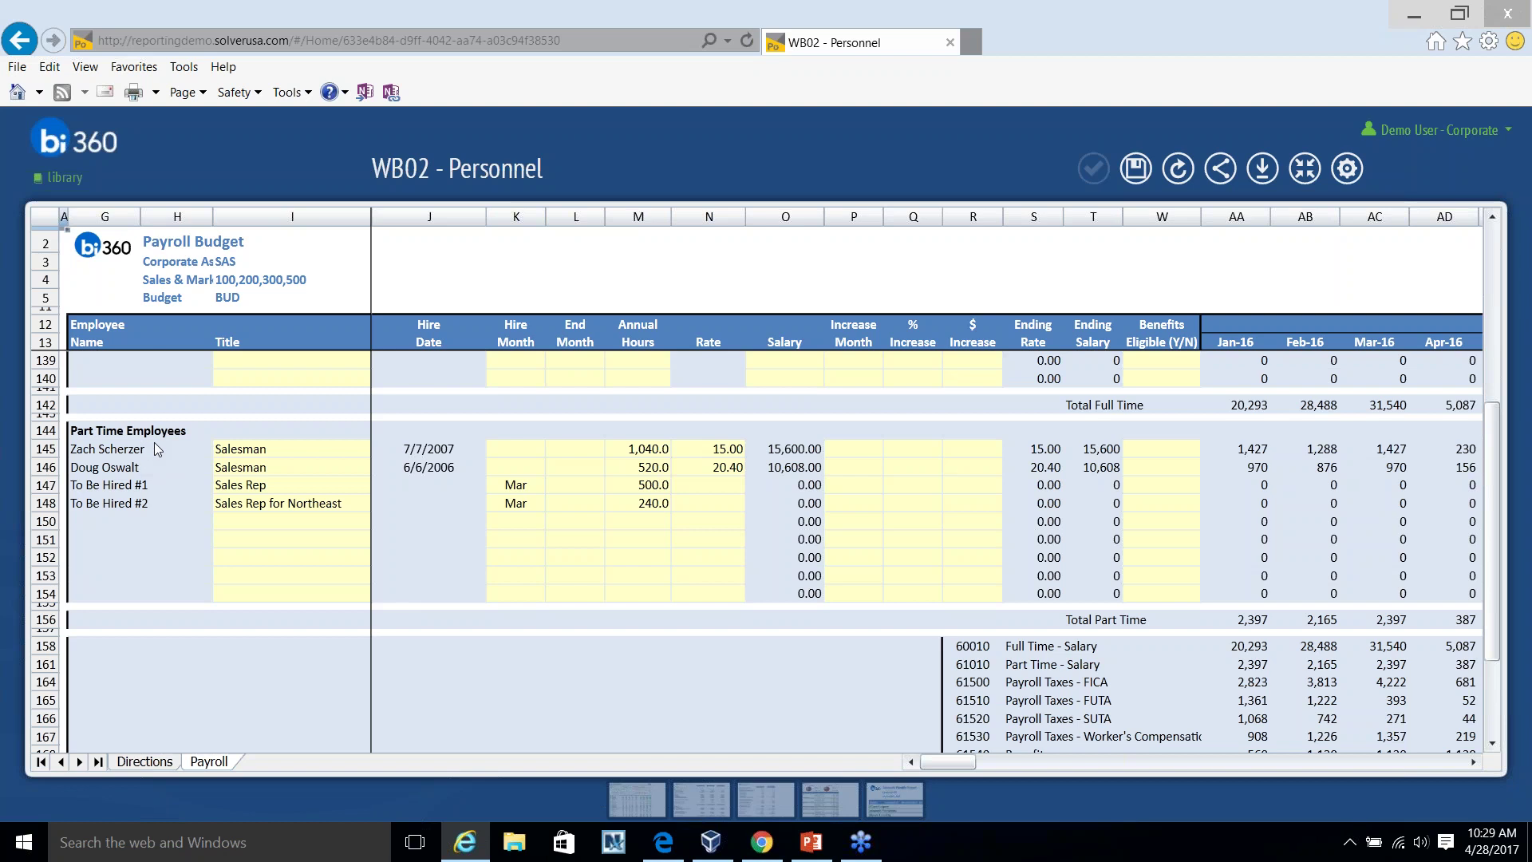
scroll(1289, 686, "down", 1)
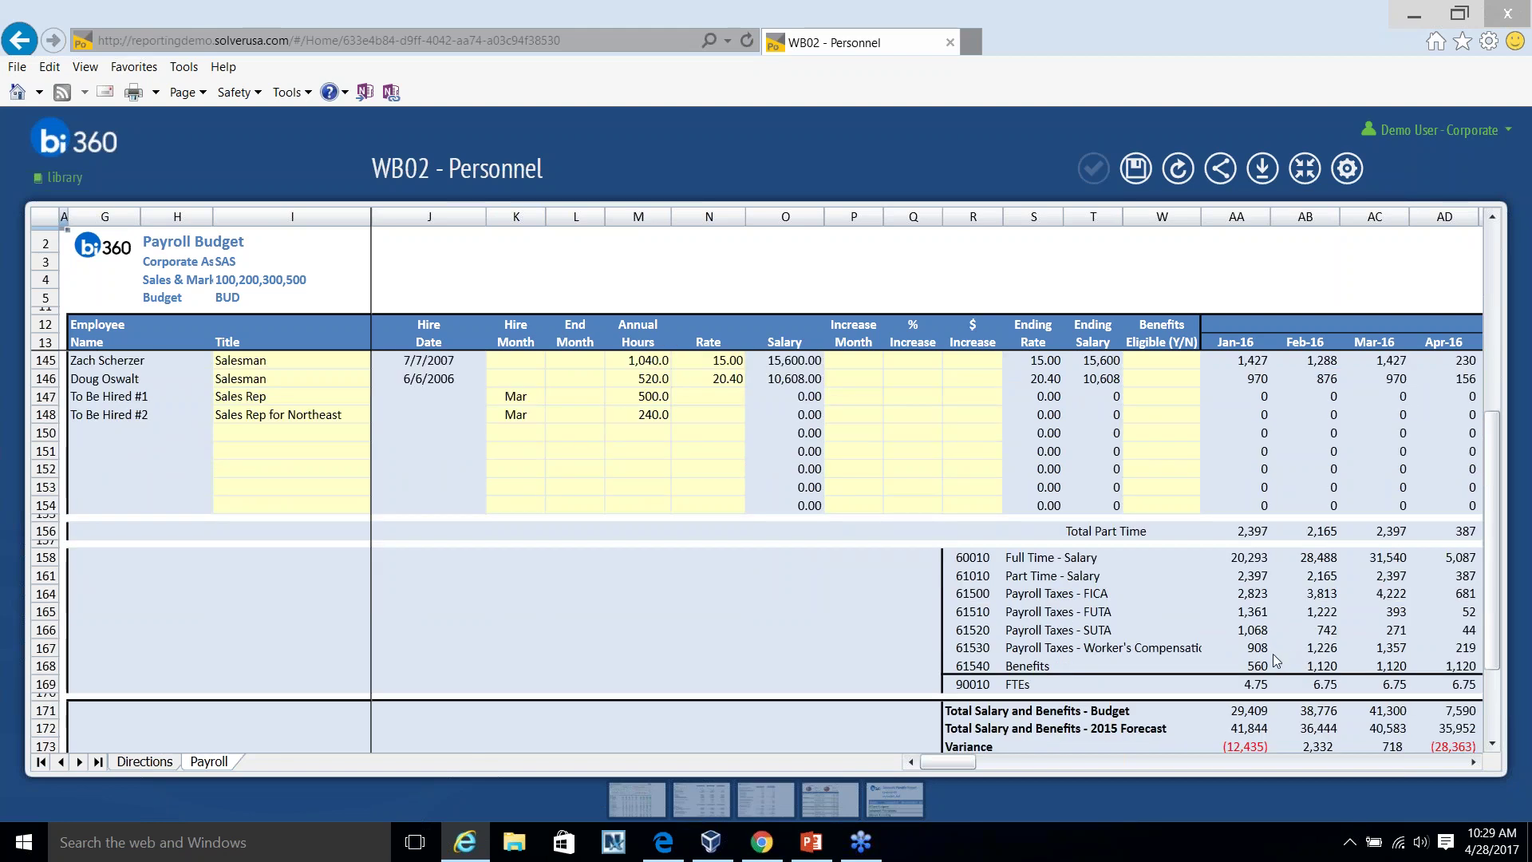
Exit full view, go back to the Library, and advance the carousel to WB03 - Capital.
left_click(1305, 169)
left_click(61, 178)
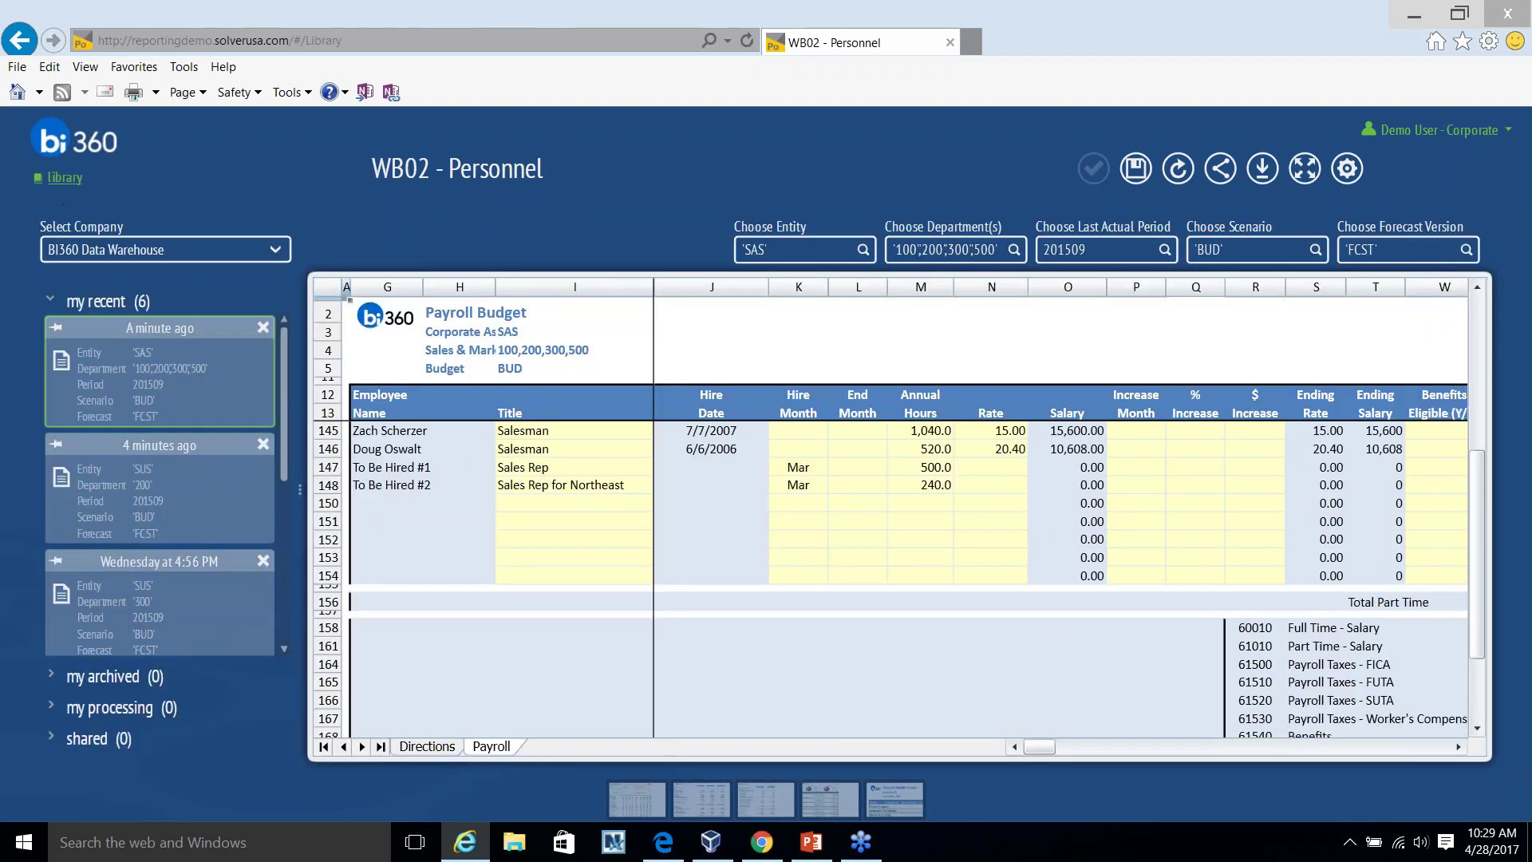
left_click(1179, 482)
Rotate the library carousel past WB04a to WB04b - Sales Budget - Price & Qty and open it.
left_click(1219, 492)
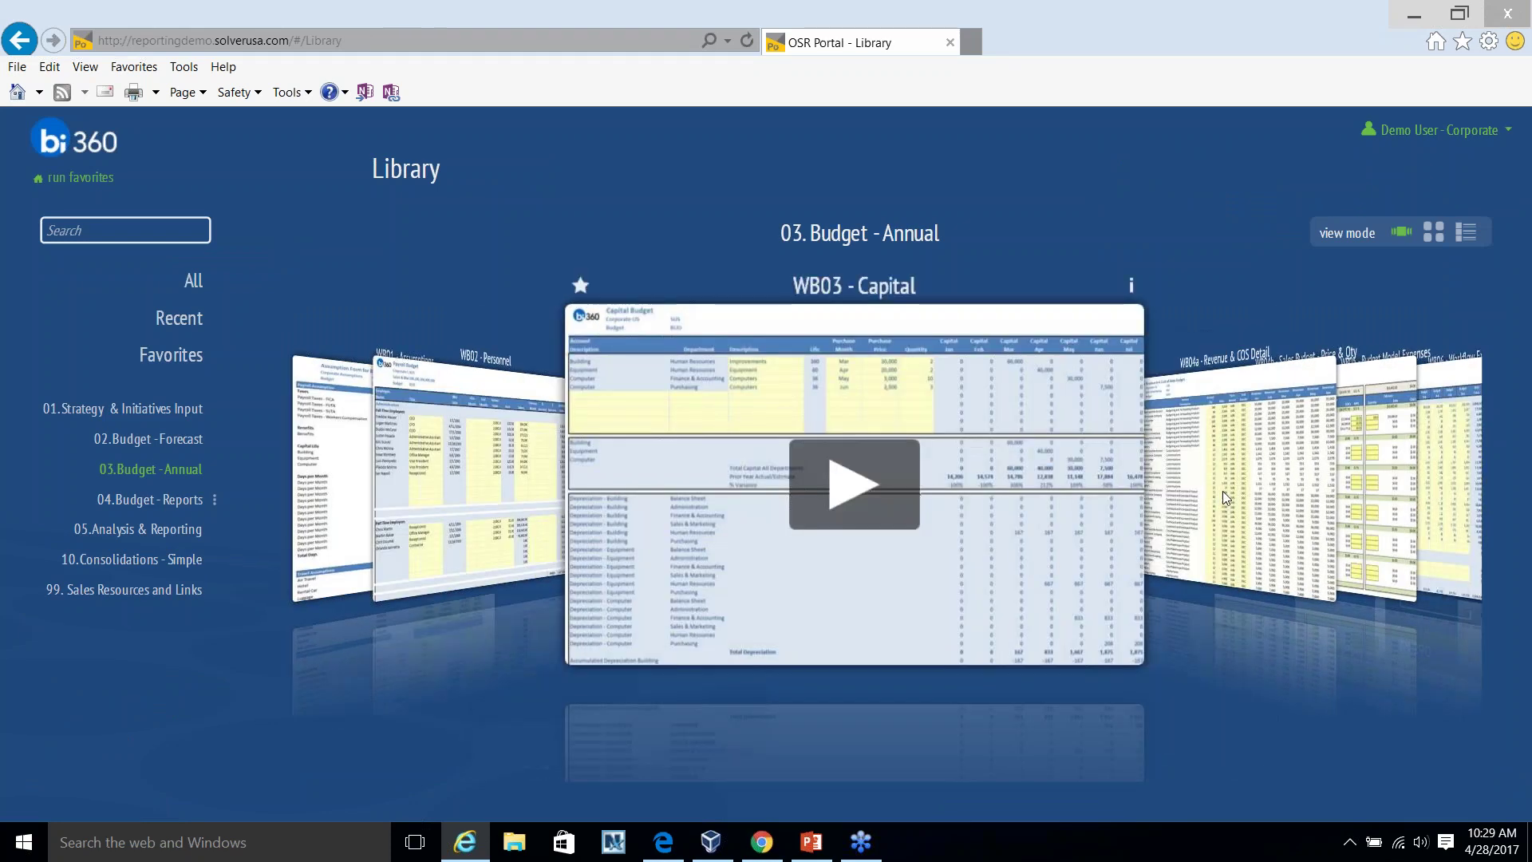
left_click(1222, 491)
left_click(1226, 491)
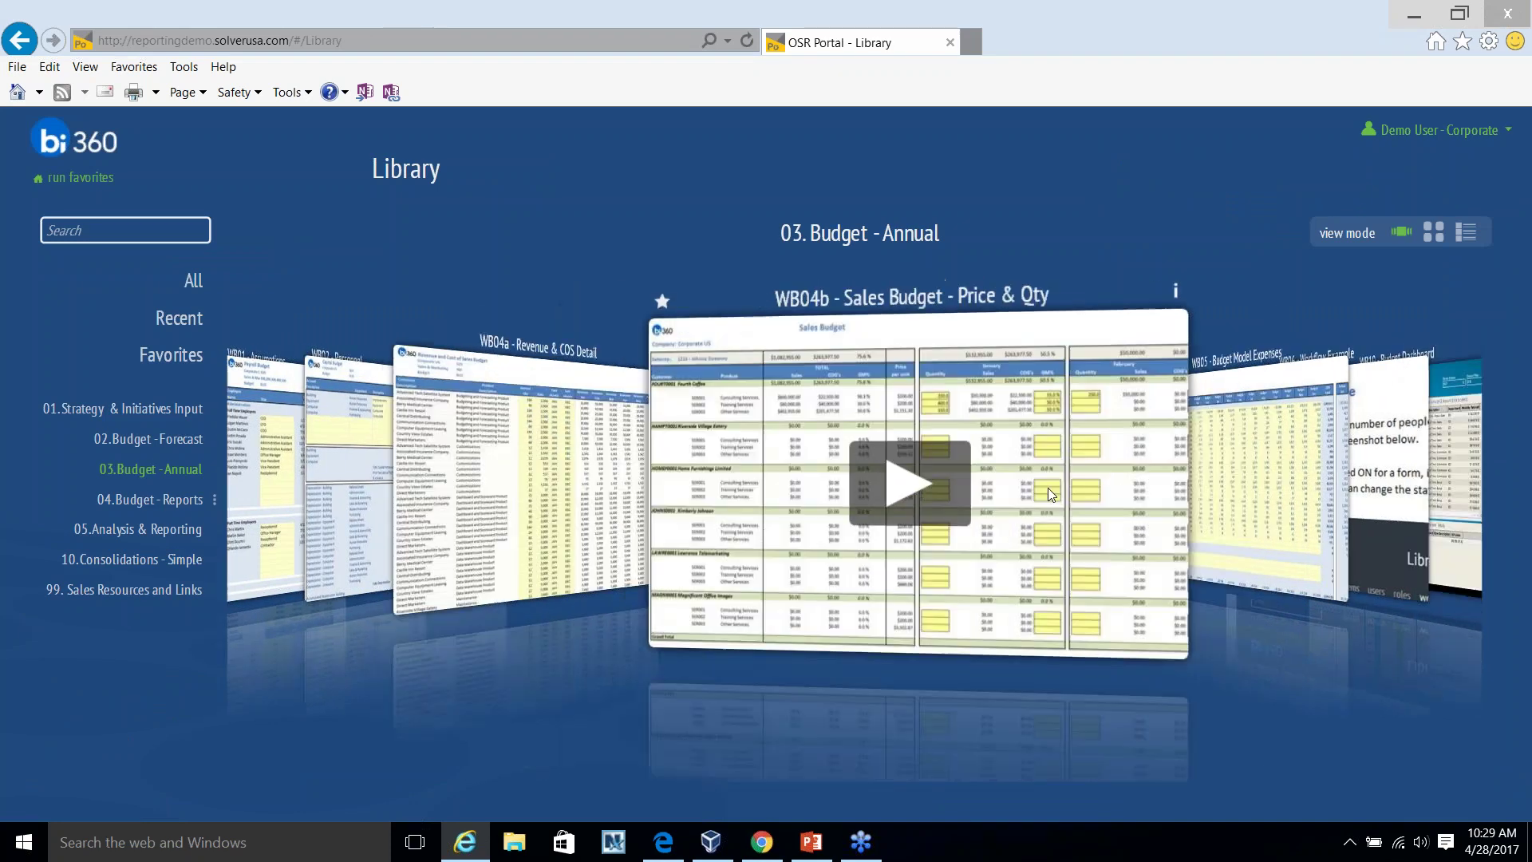
left_click(854, 485)
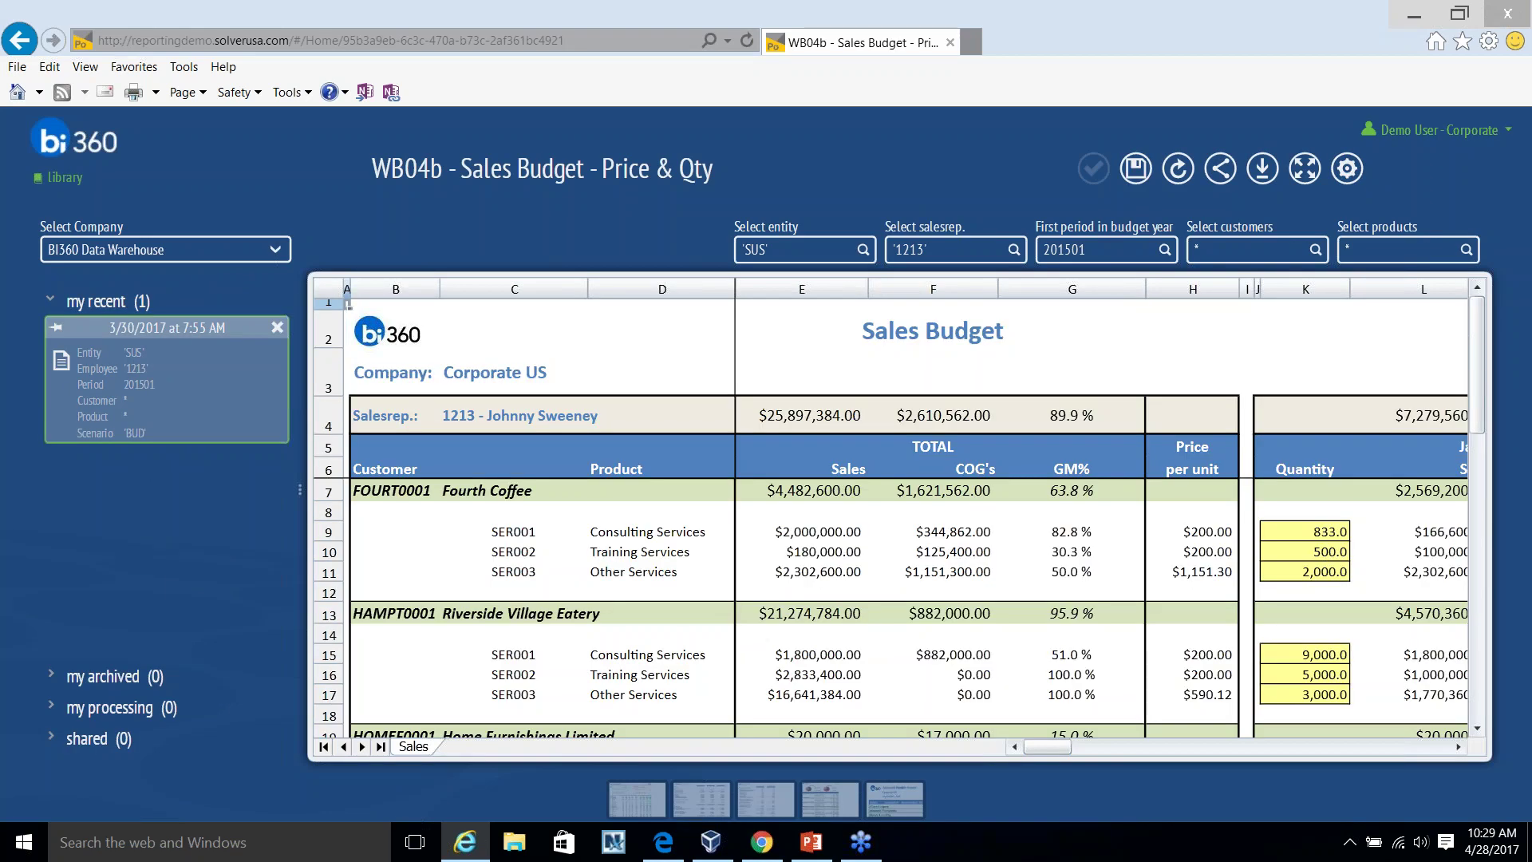
Review the salesrep and customer filter lists without changes, then expand the grid to full view.
left_click(1014, 249)
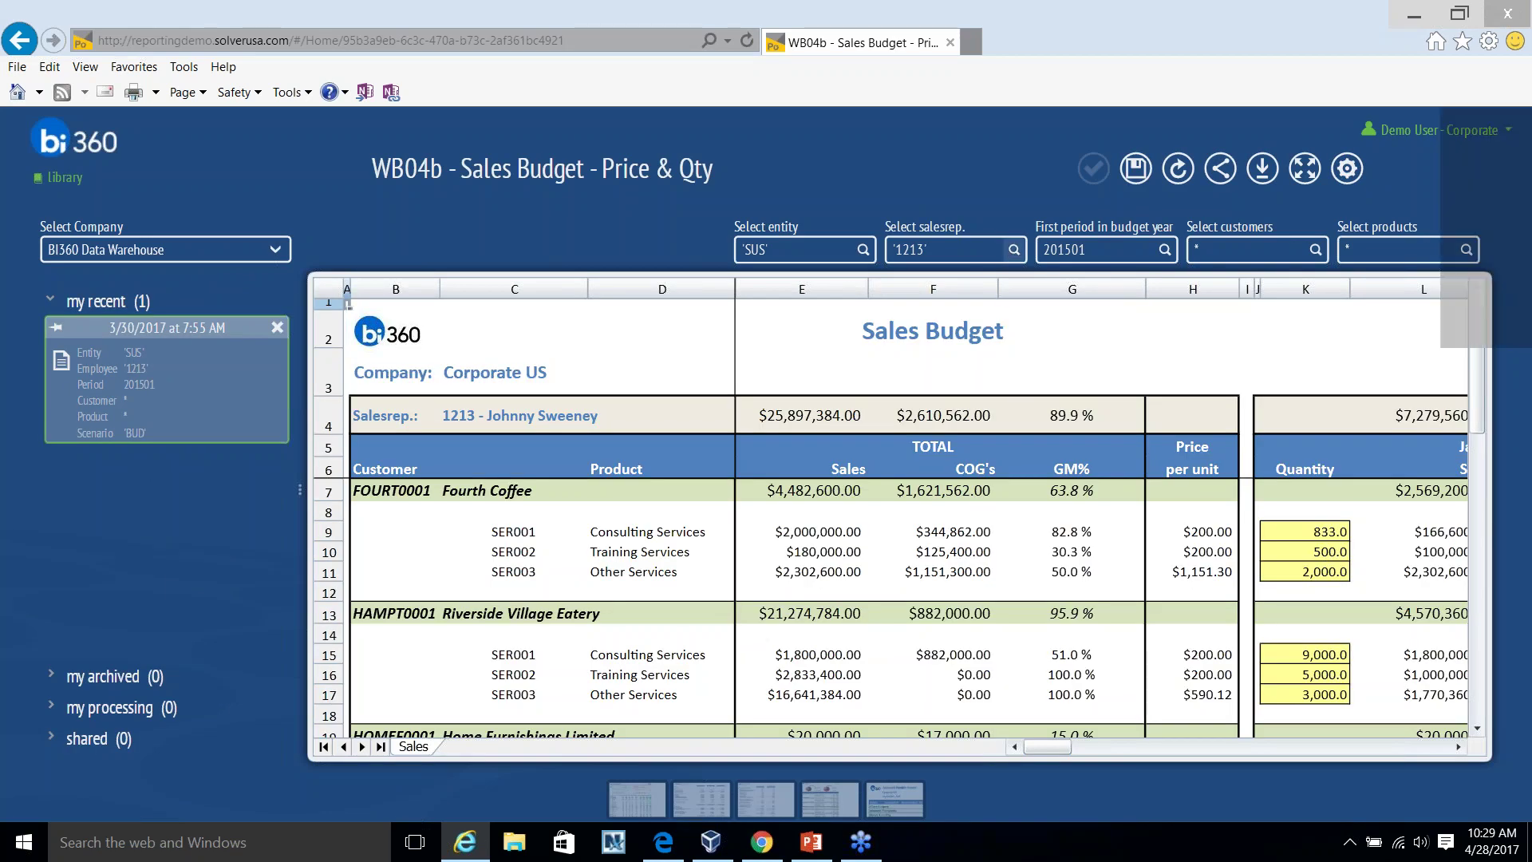
left_click(1051, 299)
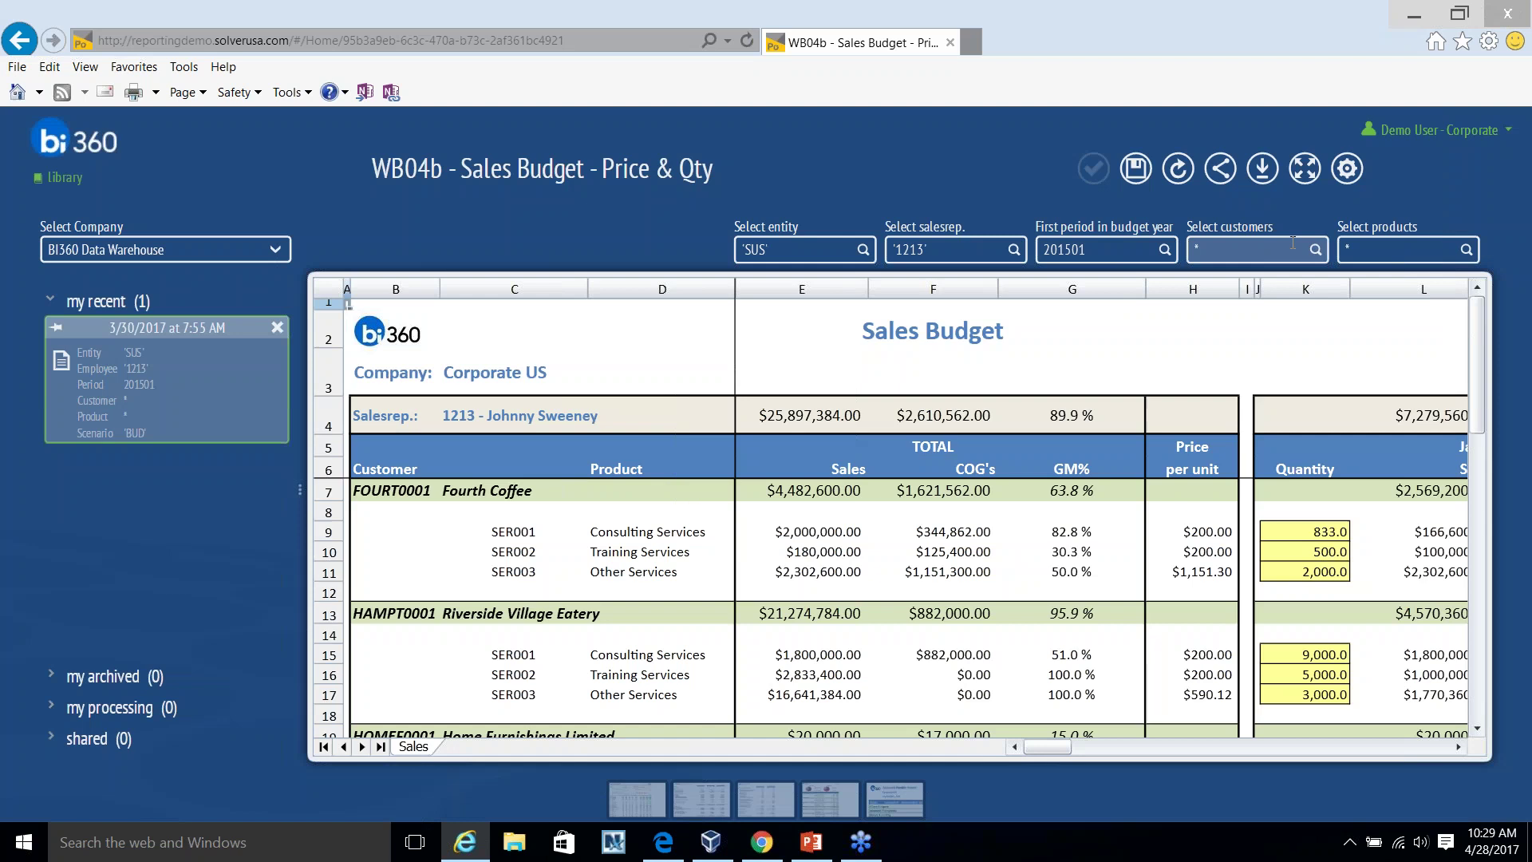
left_click(1315, 249)
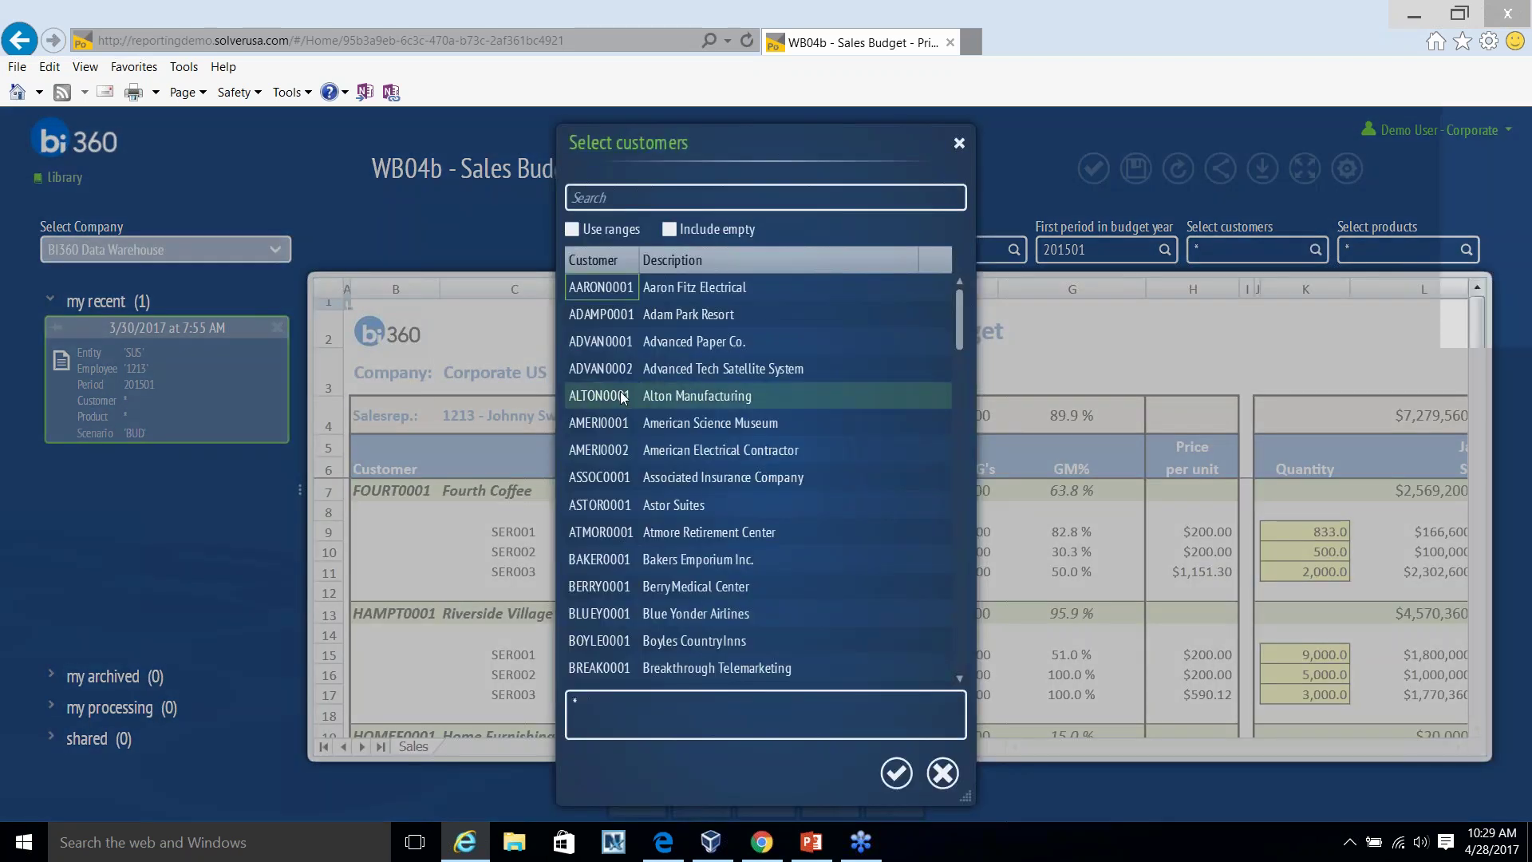
left_click(1305, 175)
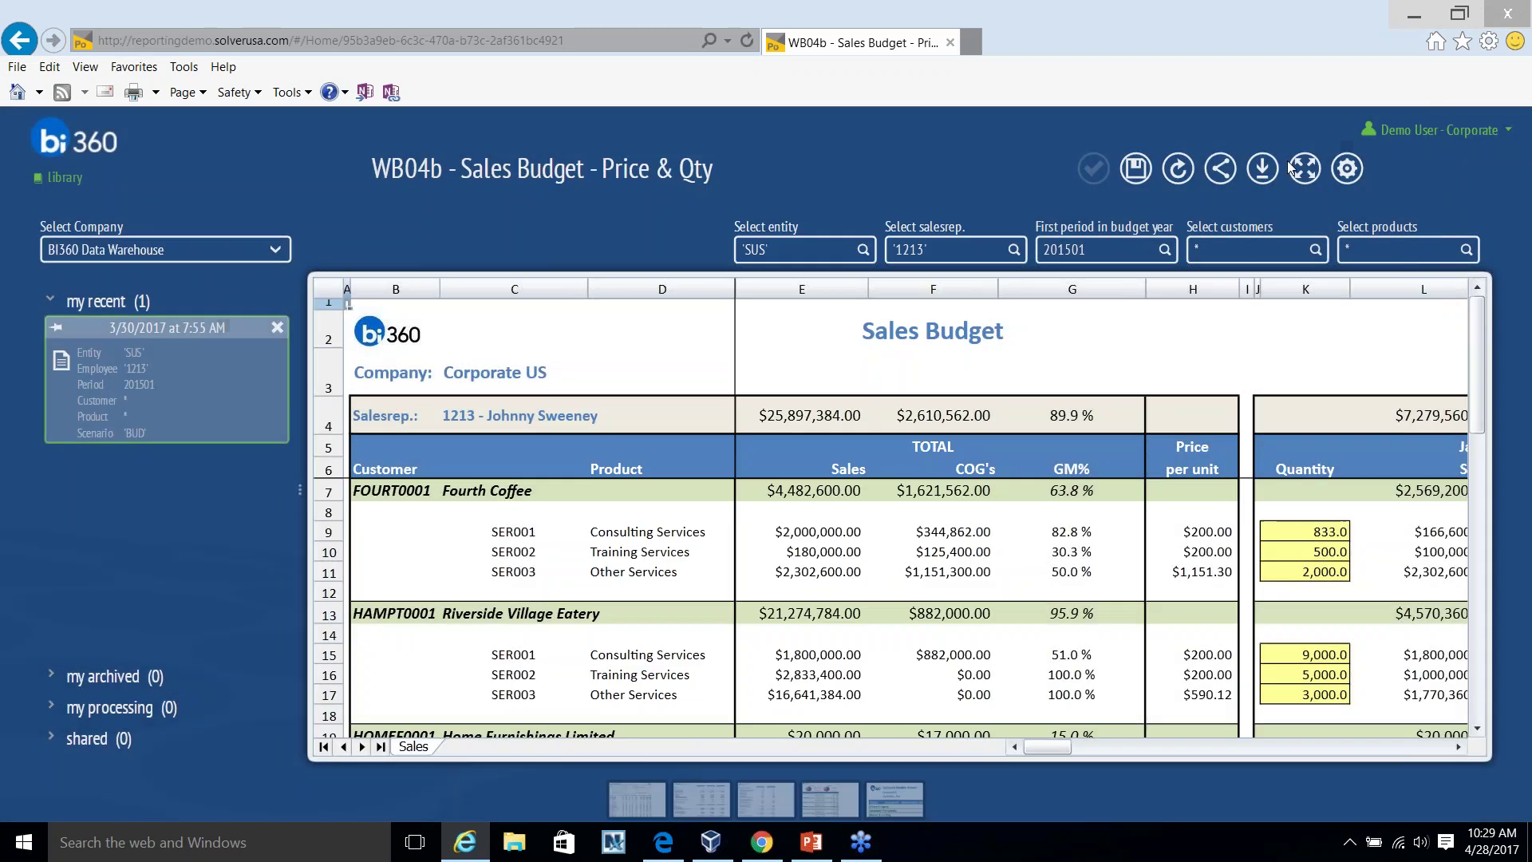
left_click(1306, 169)
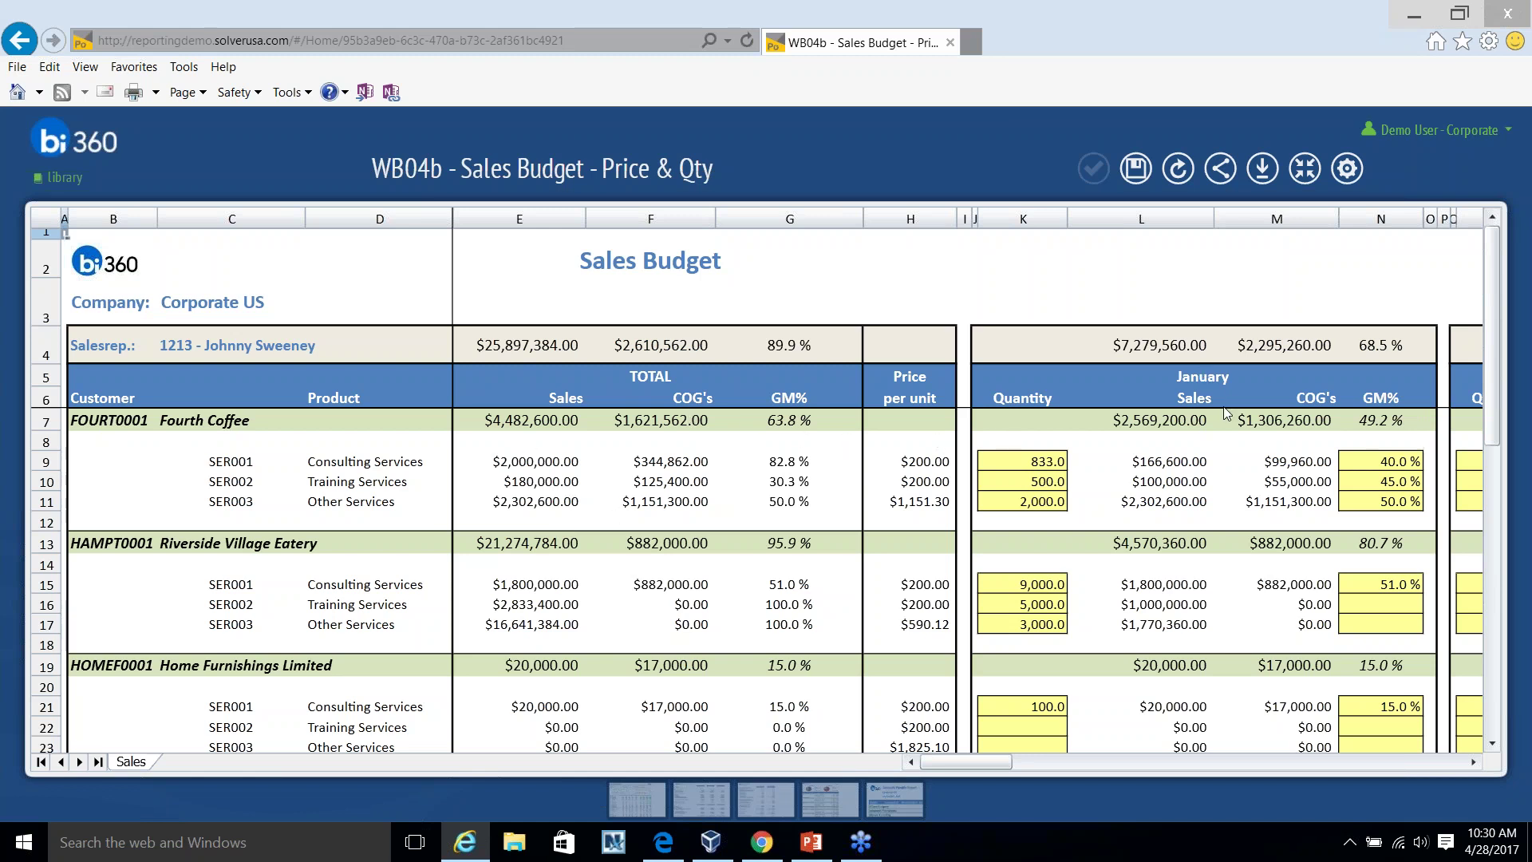
Enter 700 in K9 quantity and 56% in N9 GM% for Fourth Coffee's January Consulting Services.
left_click(1474, 762)
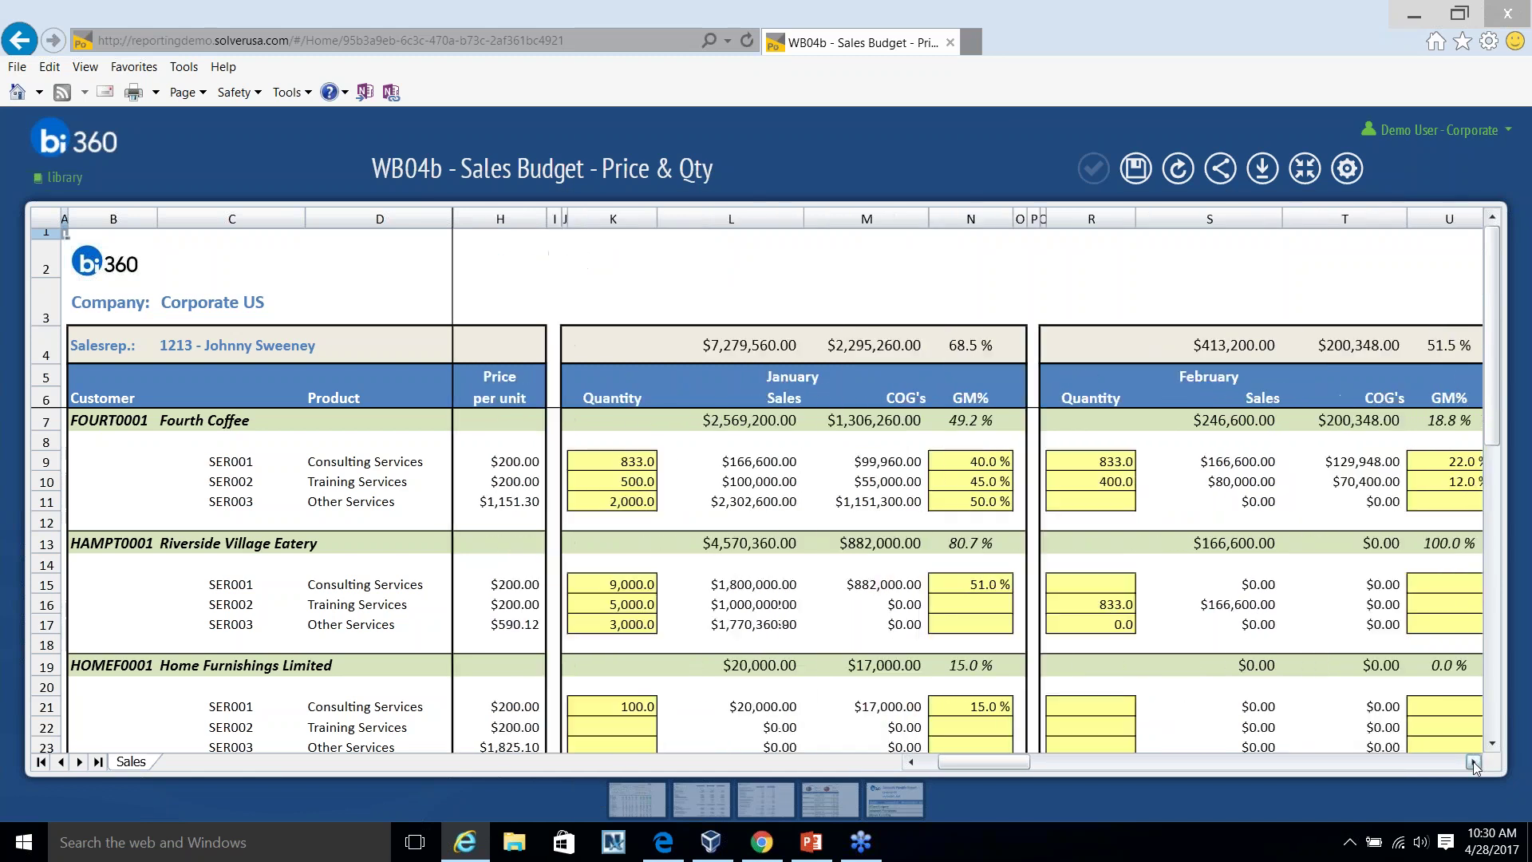
left_click(504, 461)
type("700")
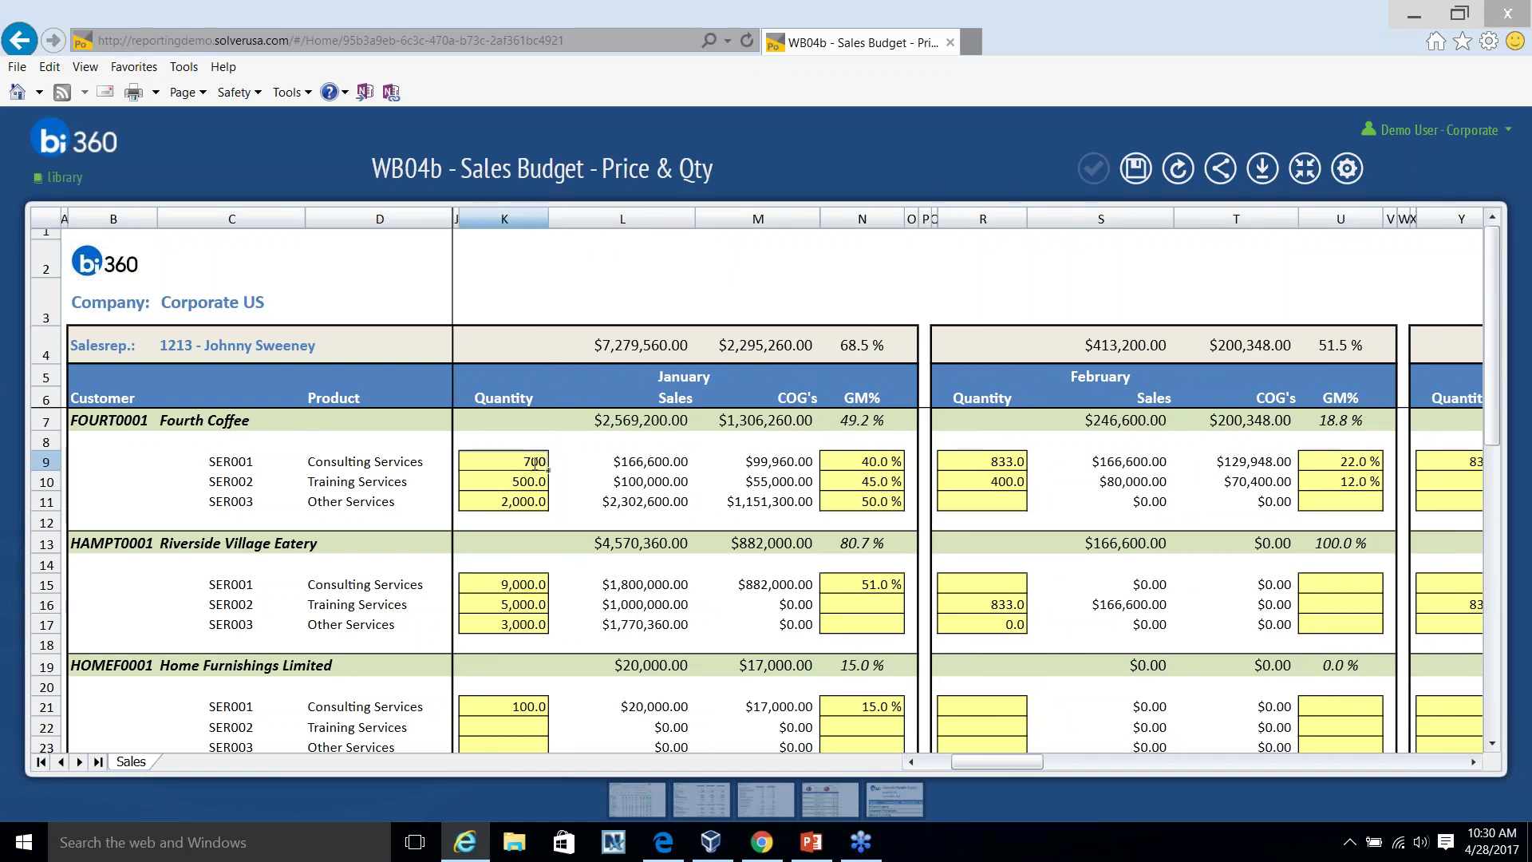
key("Return")
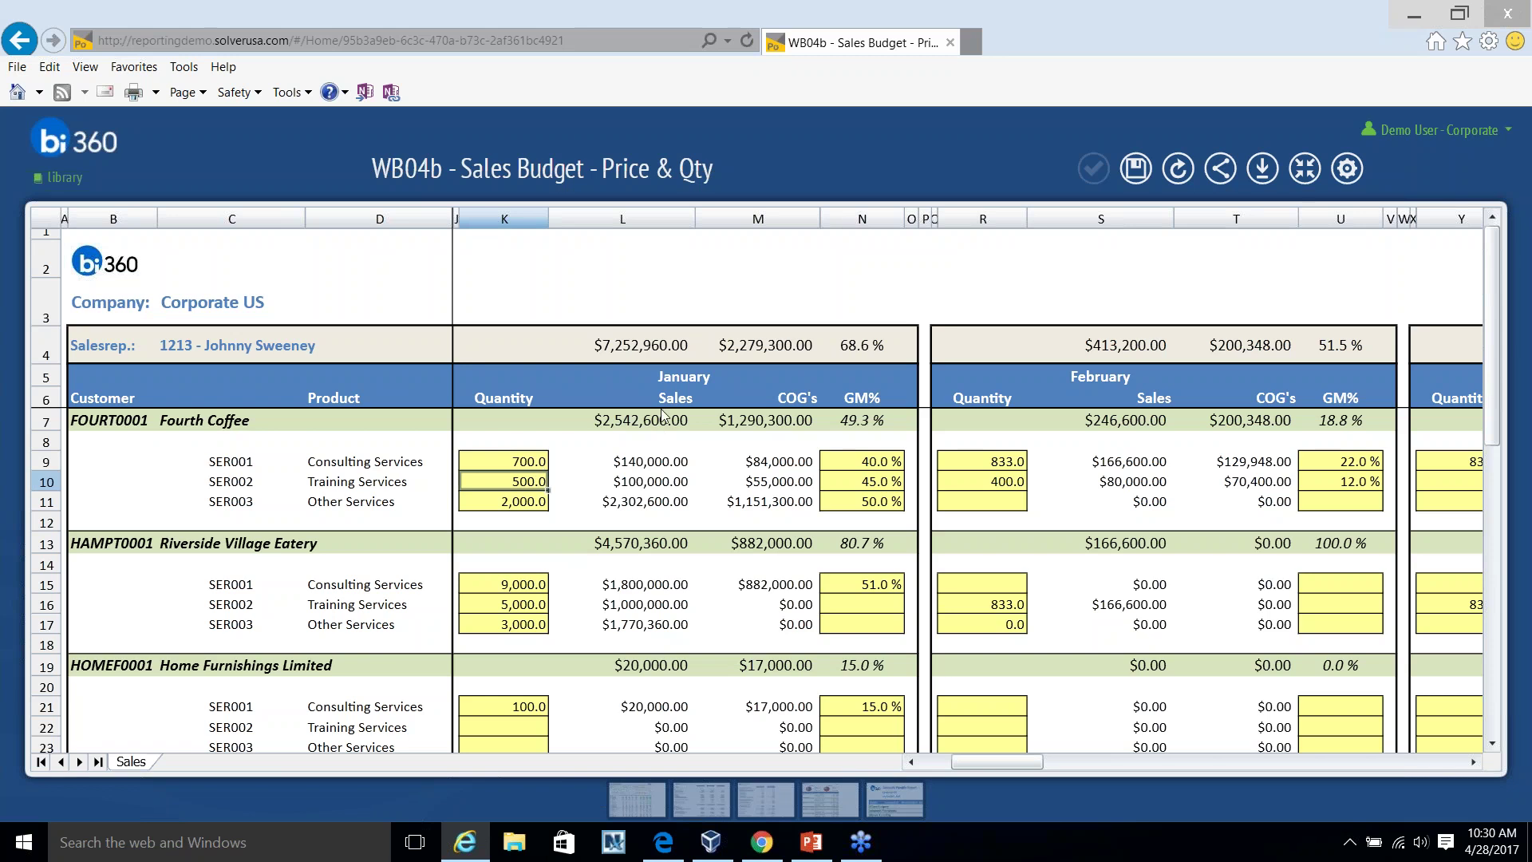
left_click(882, 465)
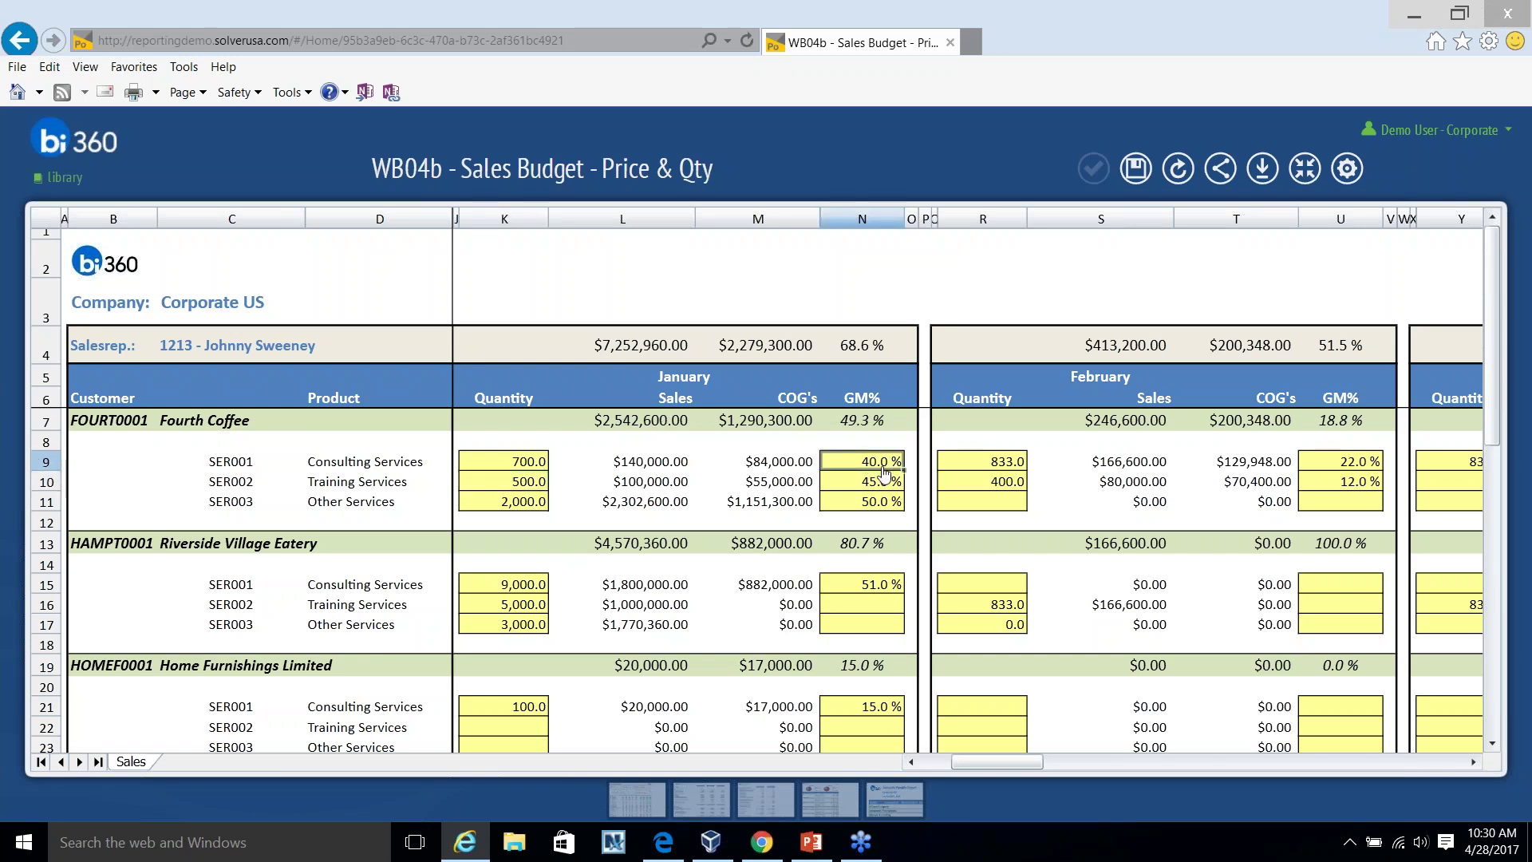
type("56")
key("Return")
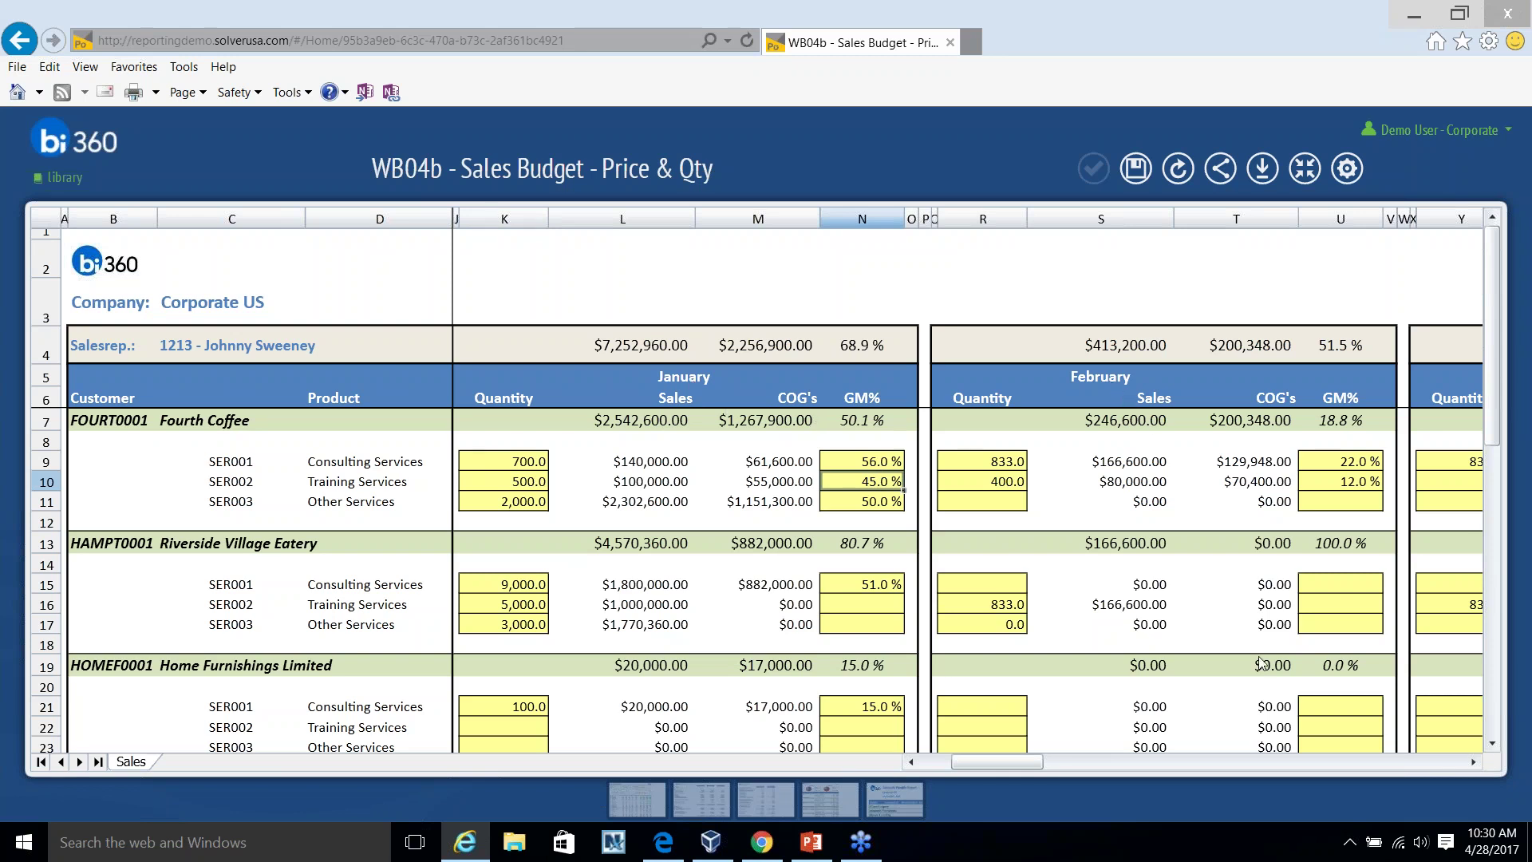
Scroll the grid right and collapse it to show the filter panels again.
left_click(1474, 762)
scroll(1477, 761, "right", 10)
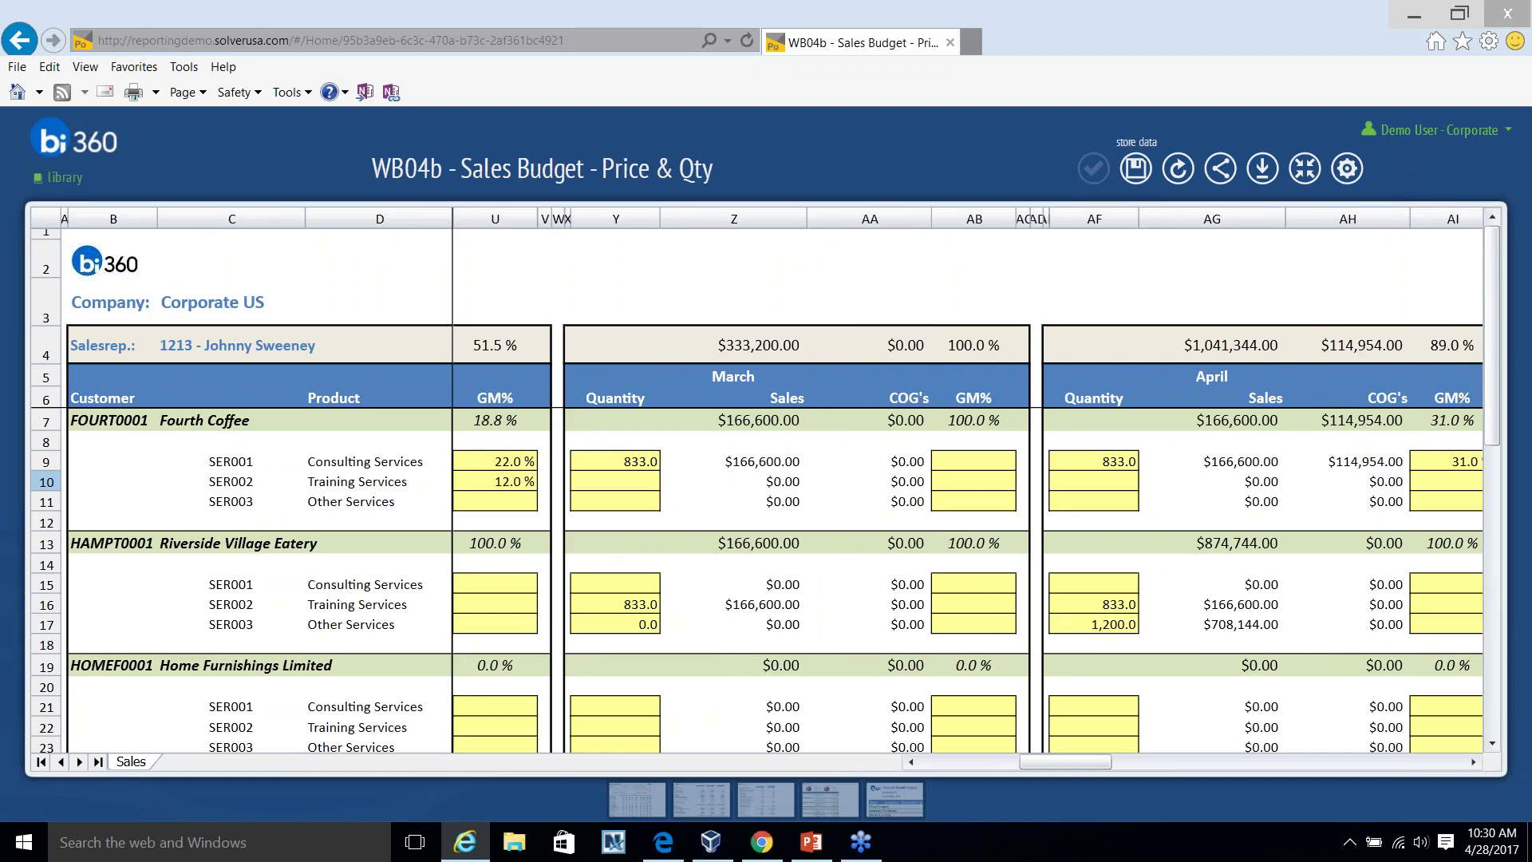
left_click(1306, 179)
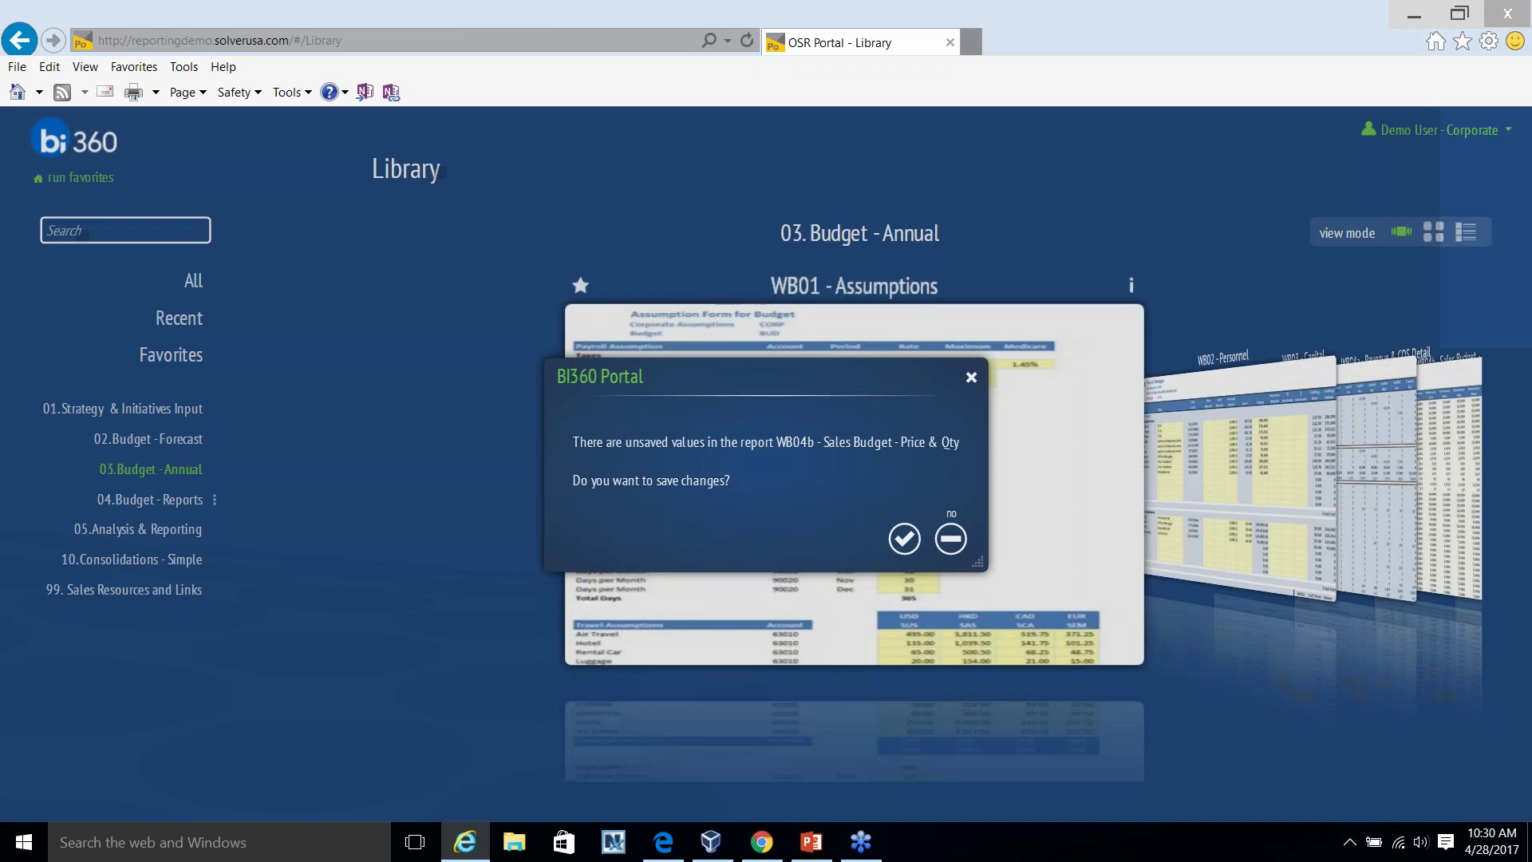
Return to the Library and scroll the carousel down to open WB05 - Budget Model Expenses.
left_click(951, 537)
scroll(1285, 523, "down", 1)
scroll(1285, 521, "down", 2)
scroll(1197, 519, "down", 2)
left_click(1122, 523)
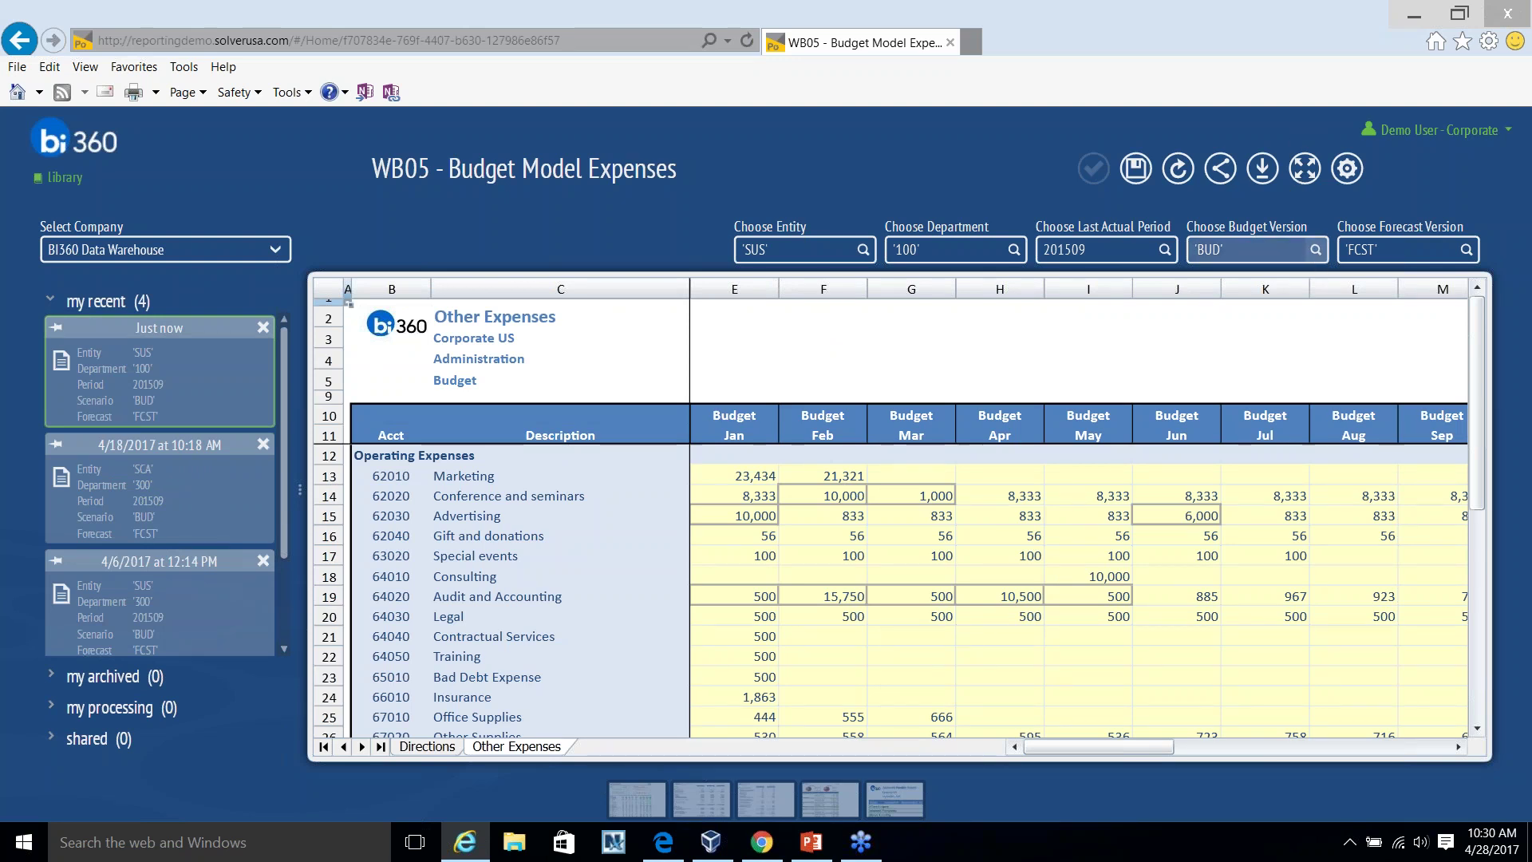
Choose budget version BUD2 and refresh the WB05 expense form.
left_click(1315, 250)
left_click(733, 454)
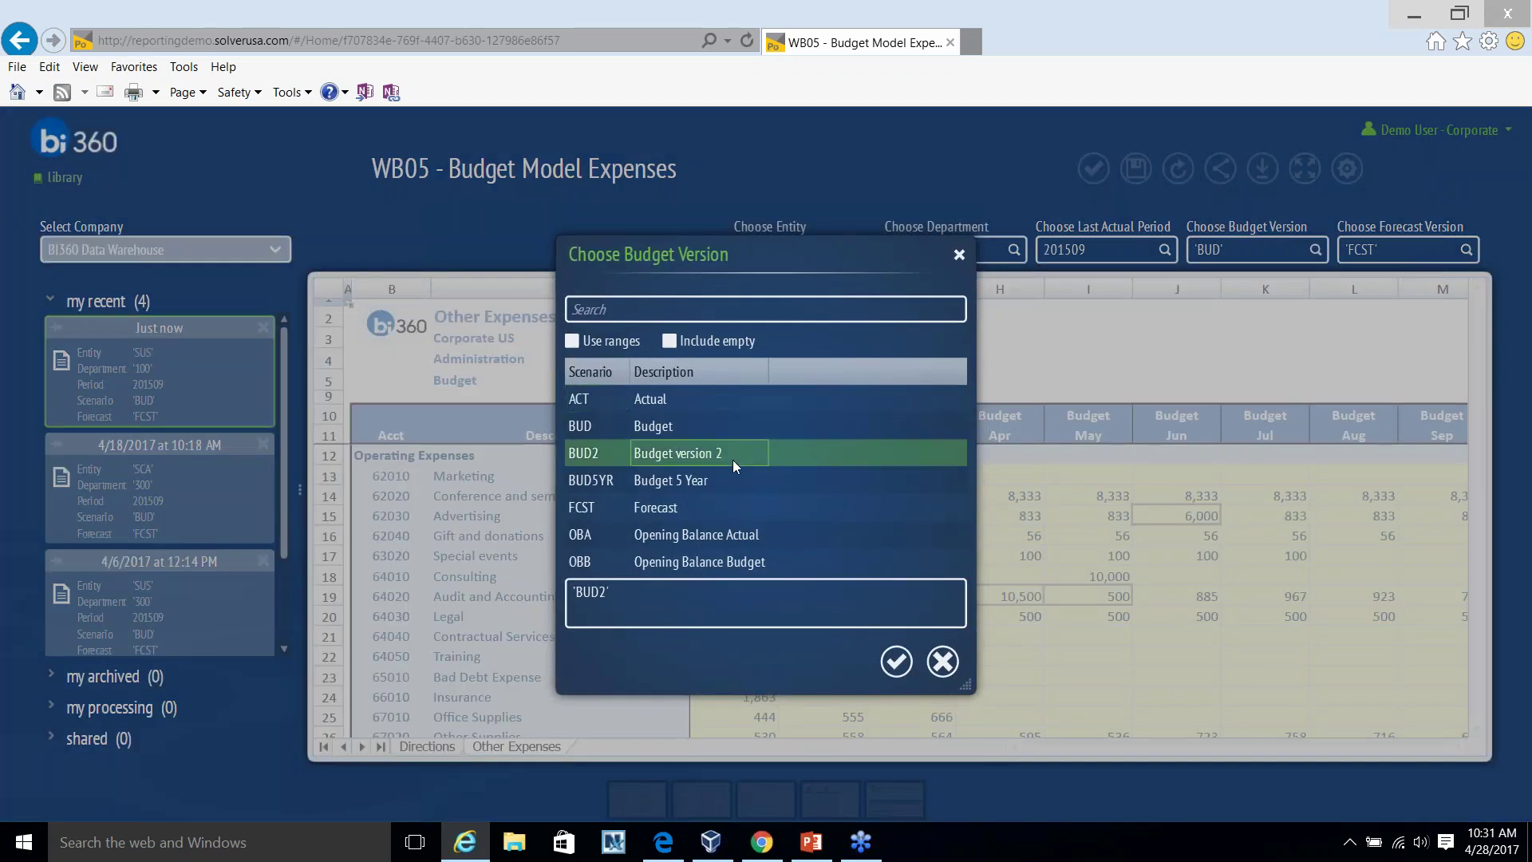
left_click(900, 669)
left_click(1175, 172)
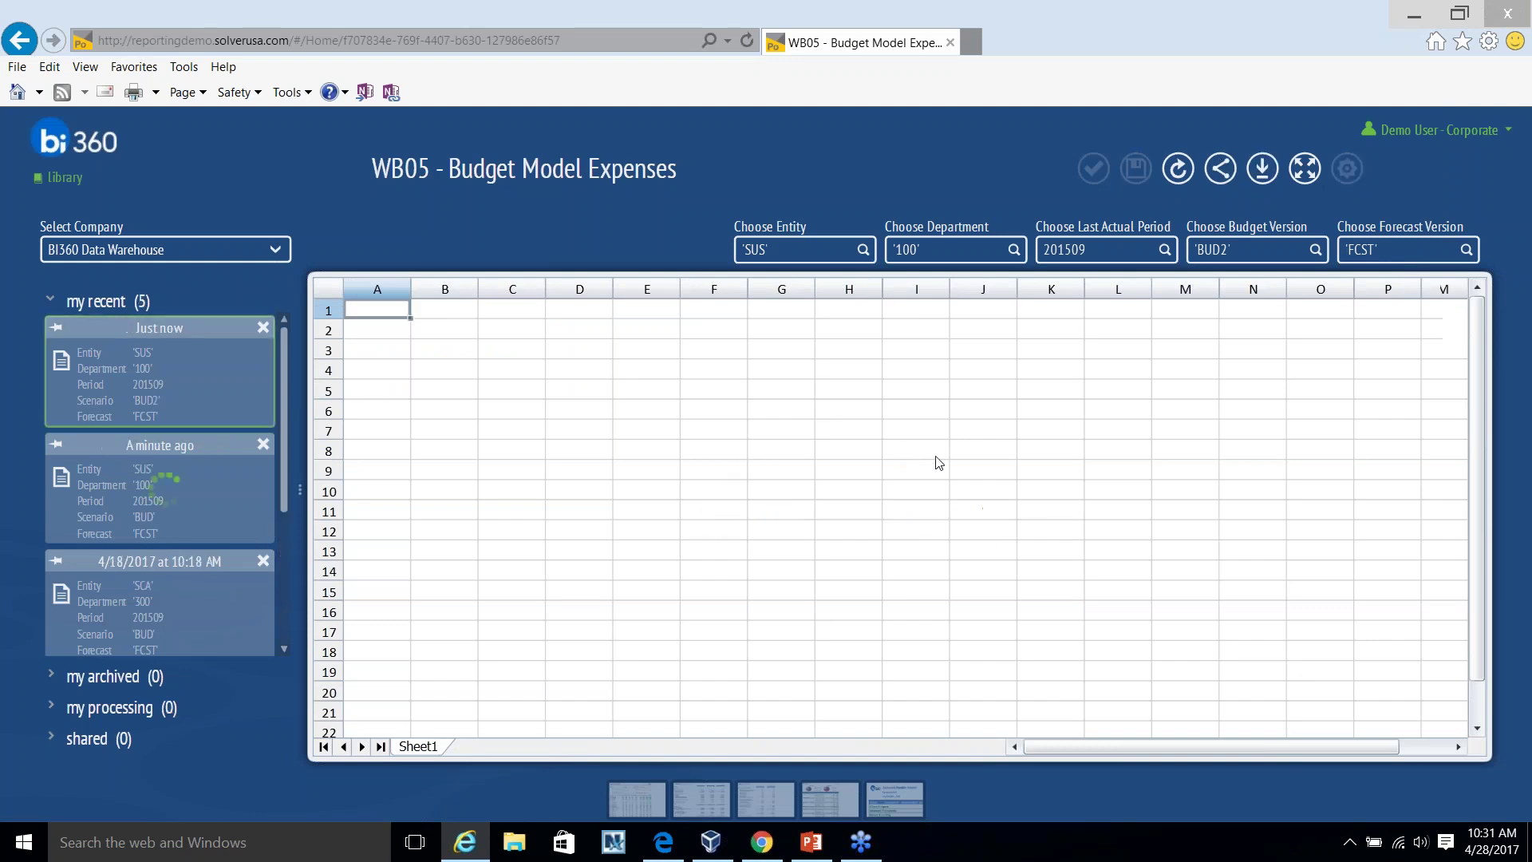
Select the budget cells E13:J24, clear the selection, and expand the form to full view.
left_click_drag(738, 476, 1194, 709)
left_click(1195, 706)
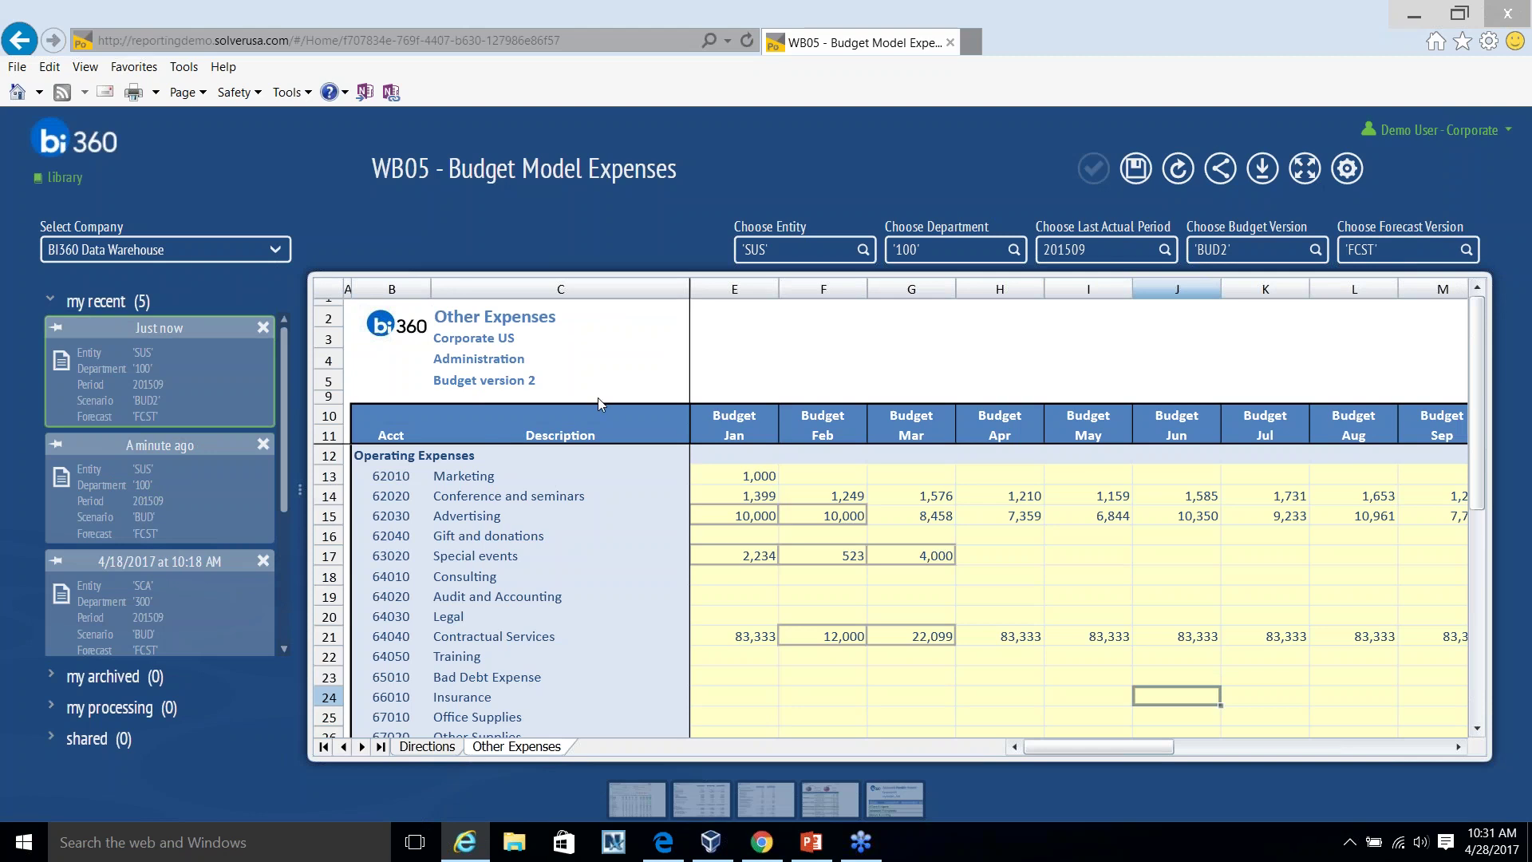
left_click(1304, 168)
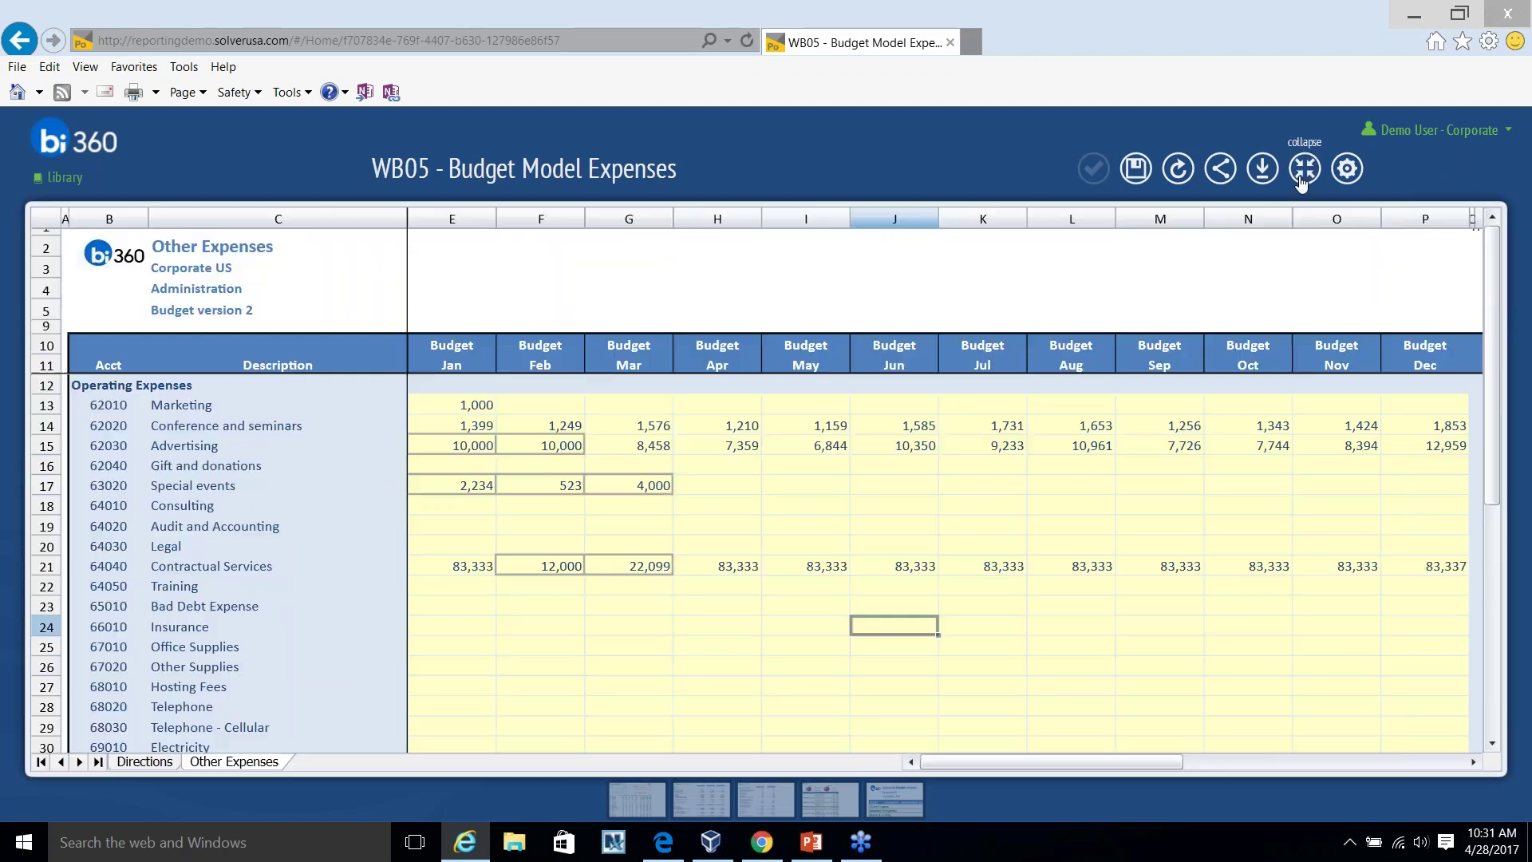
left_click_drag(1086, 764, 1297, 767)
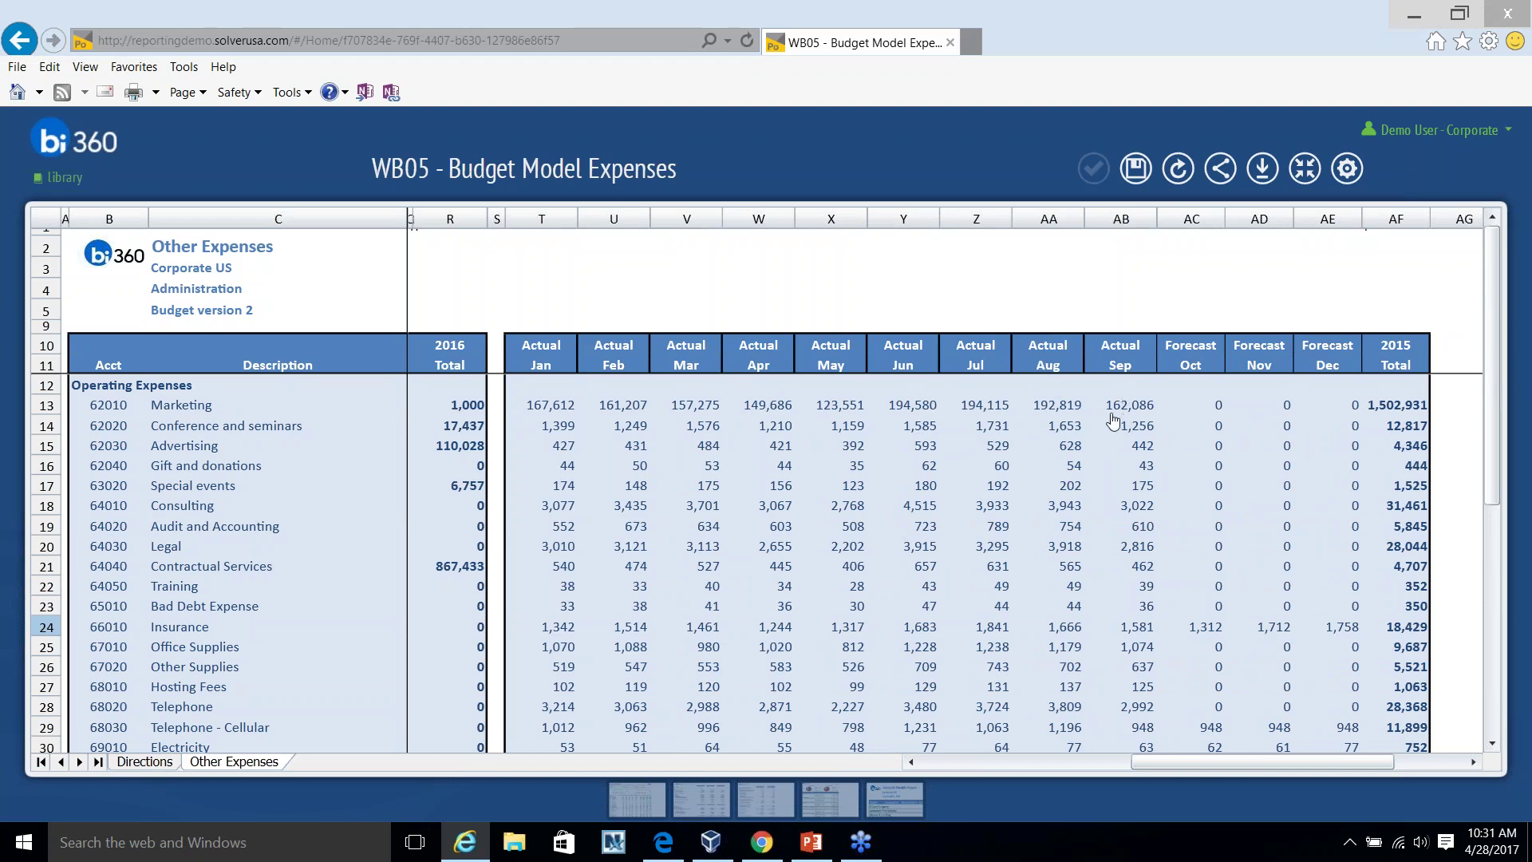
scroll(1318, 504, "down", 2)
scroll(1279, 619, "down", 2)
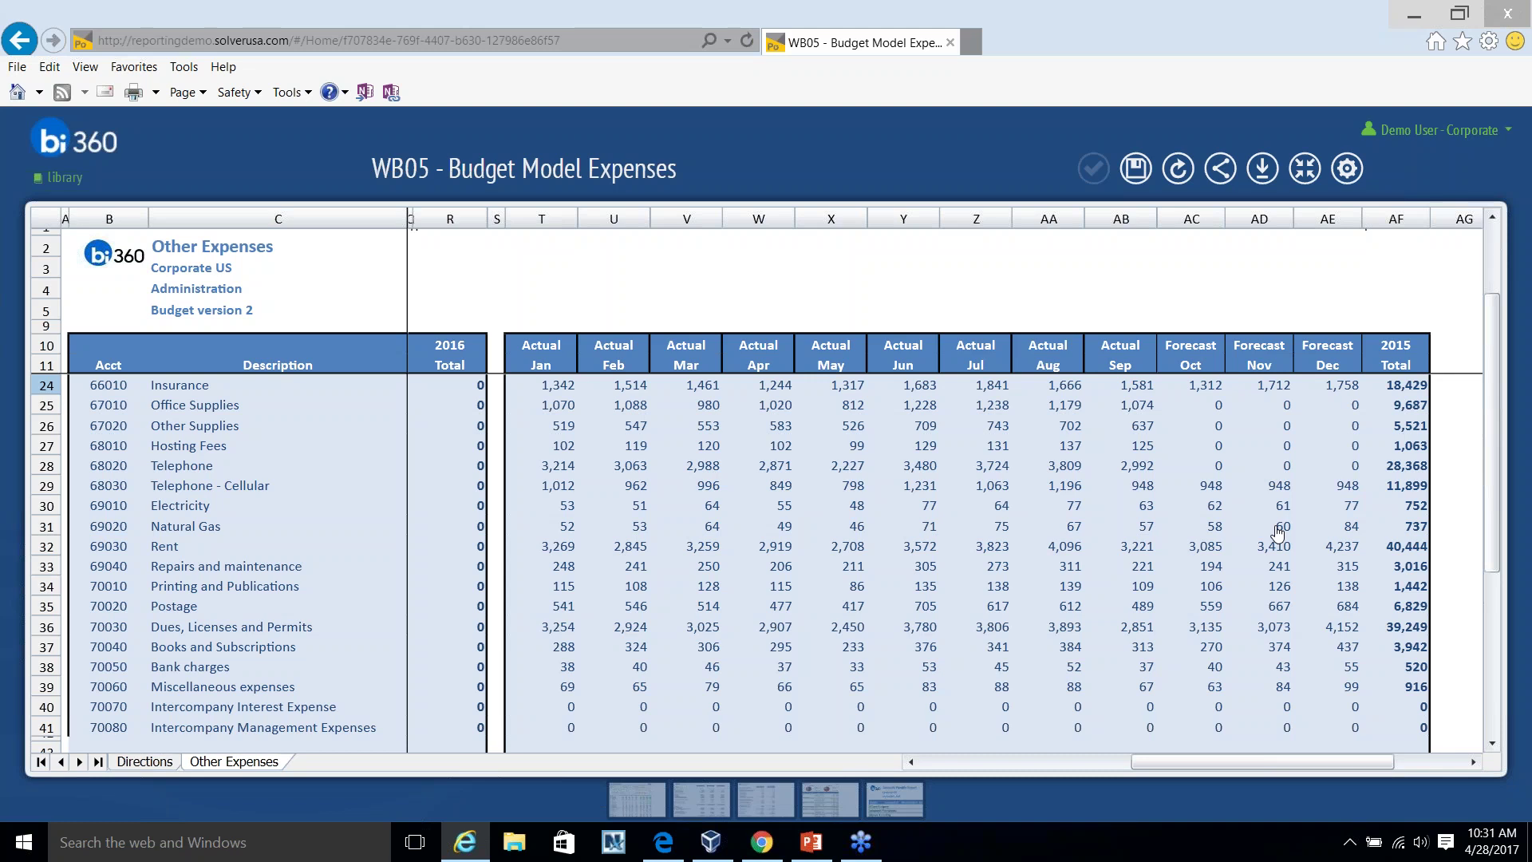
left_click_drag(1149, 762, 938, 762)
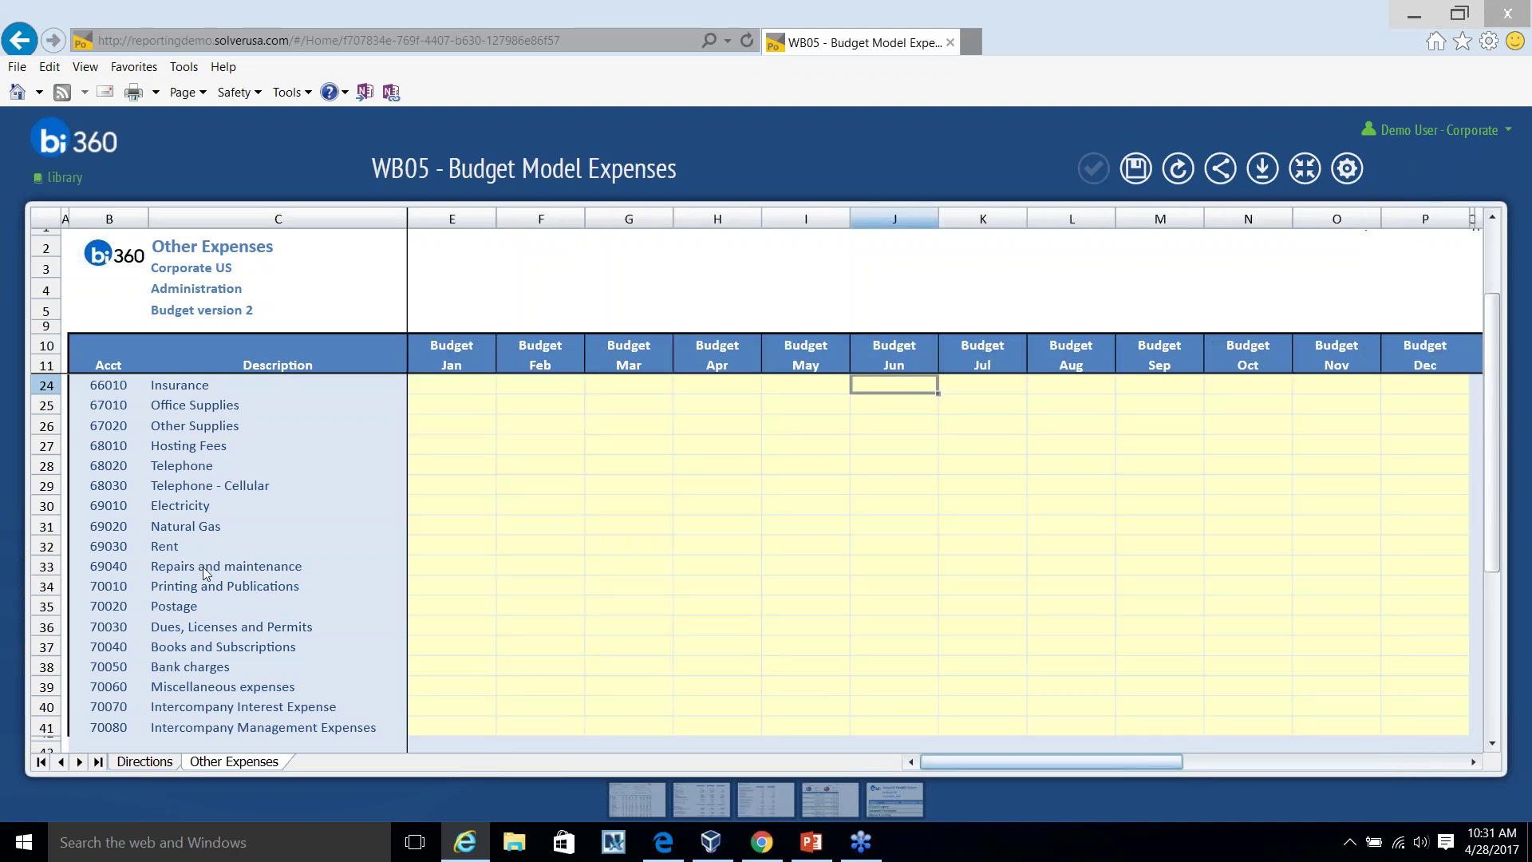
scroll(547, 650, "down", 3)
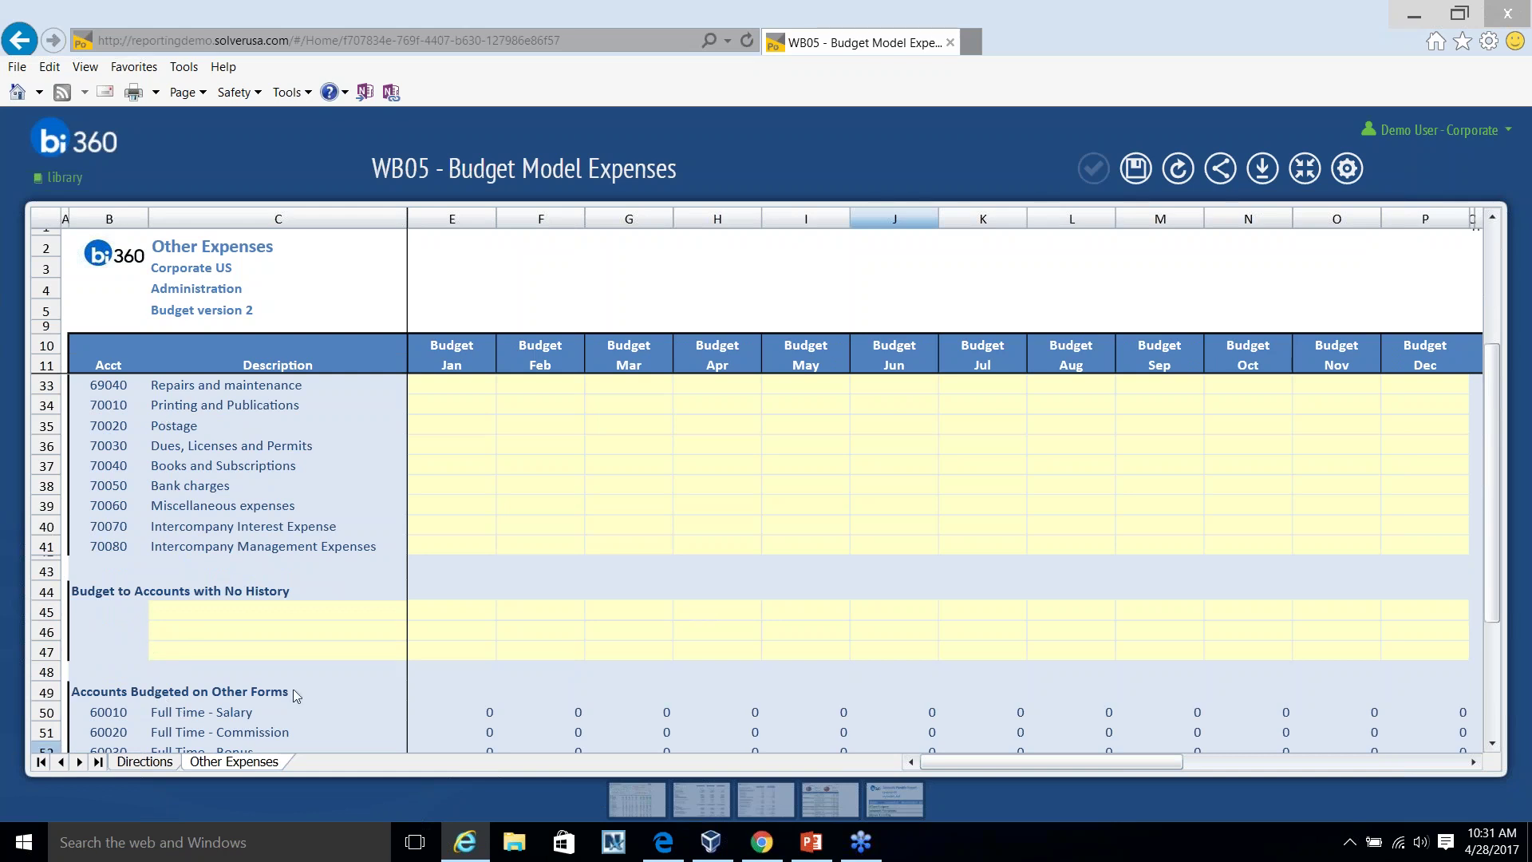
scroll(595, 569, "down", 2)
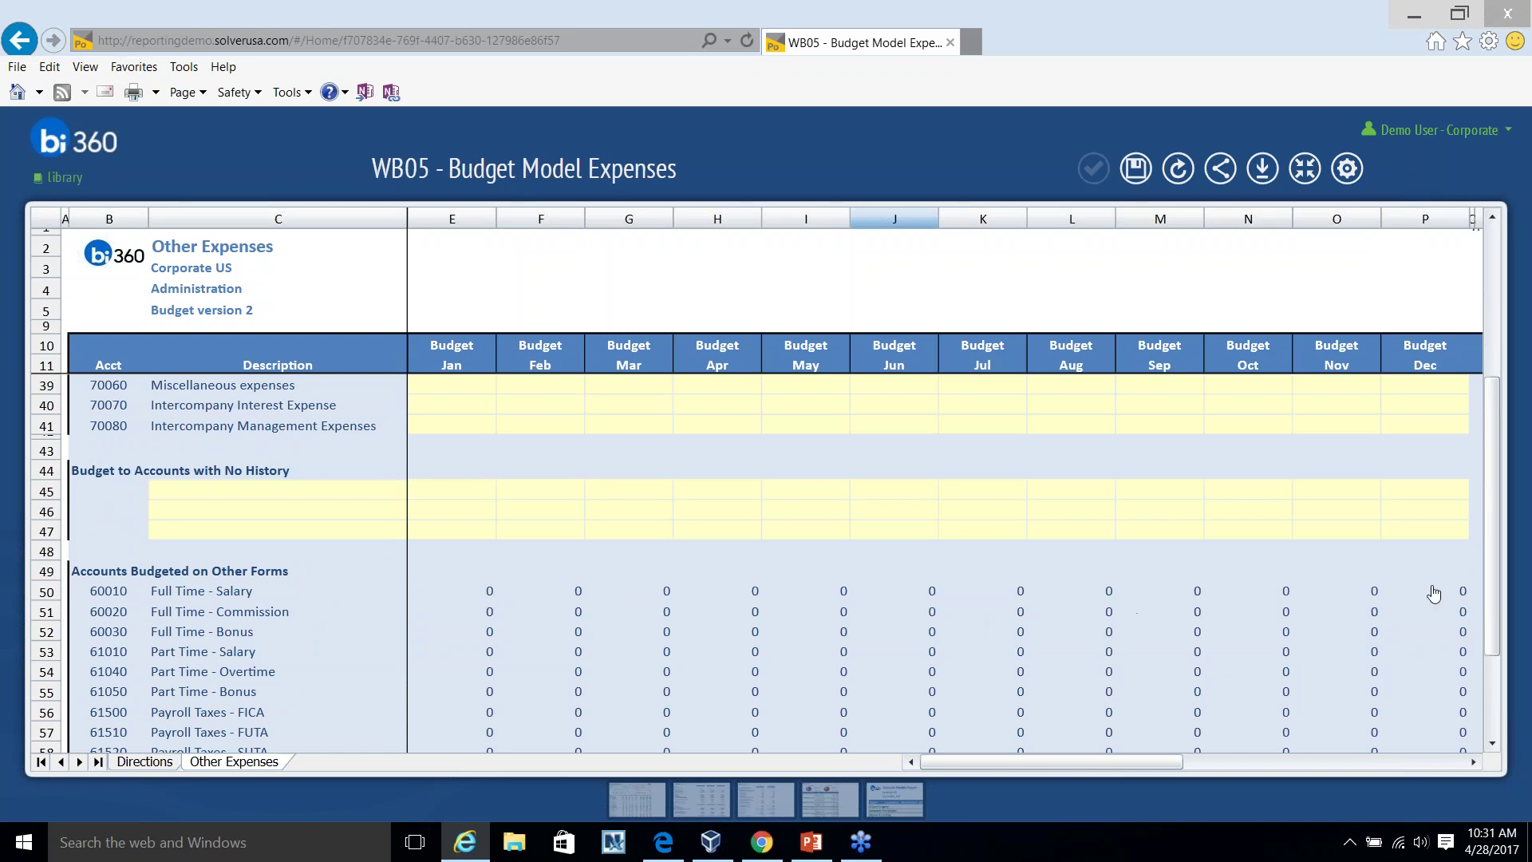
scroll(1446, 595, "down", 1)
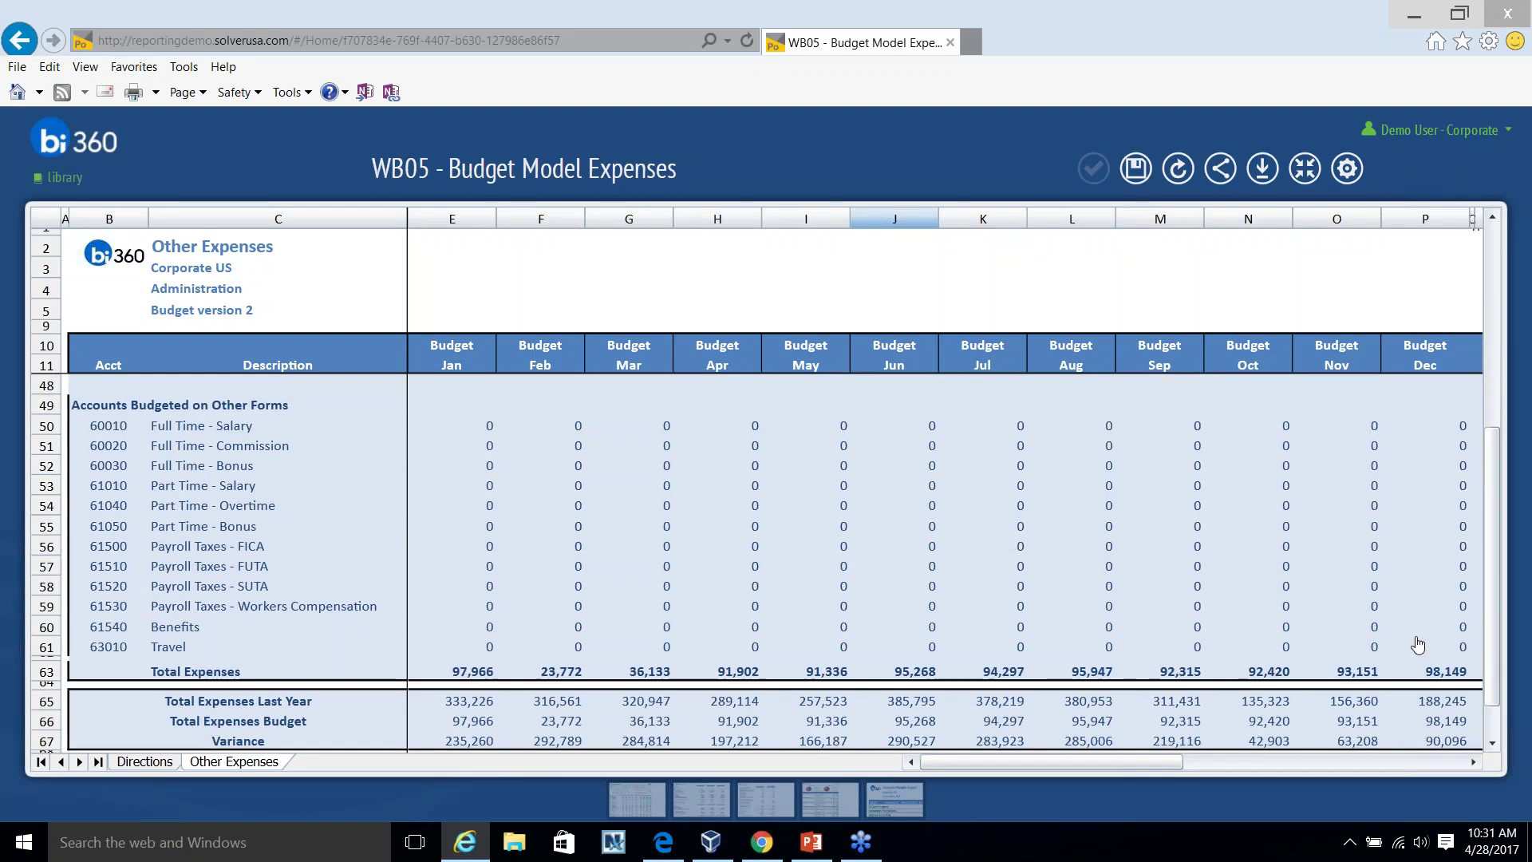
scroll(391, 730, "down", 1)
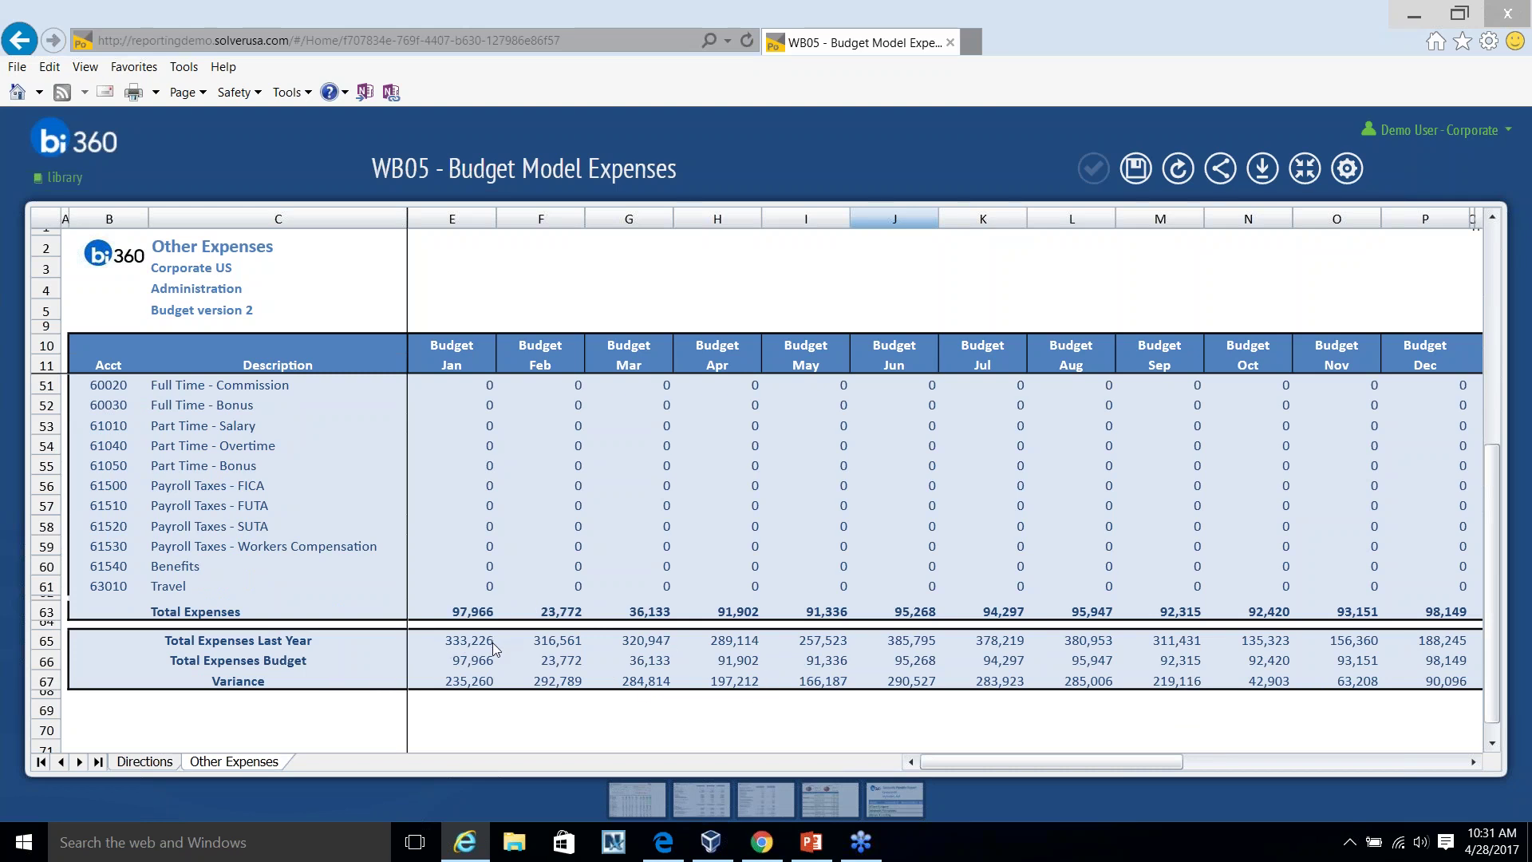
scroll(527, 638, "up", 10)
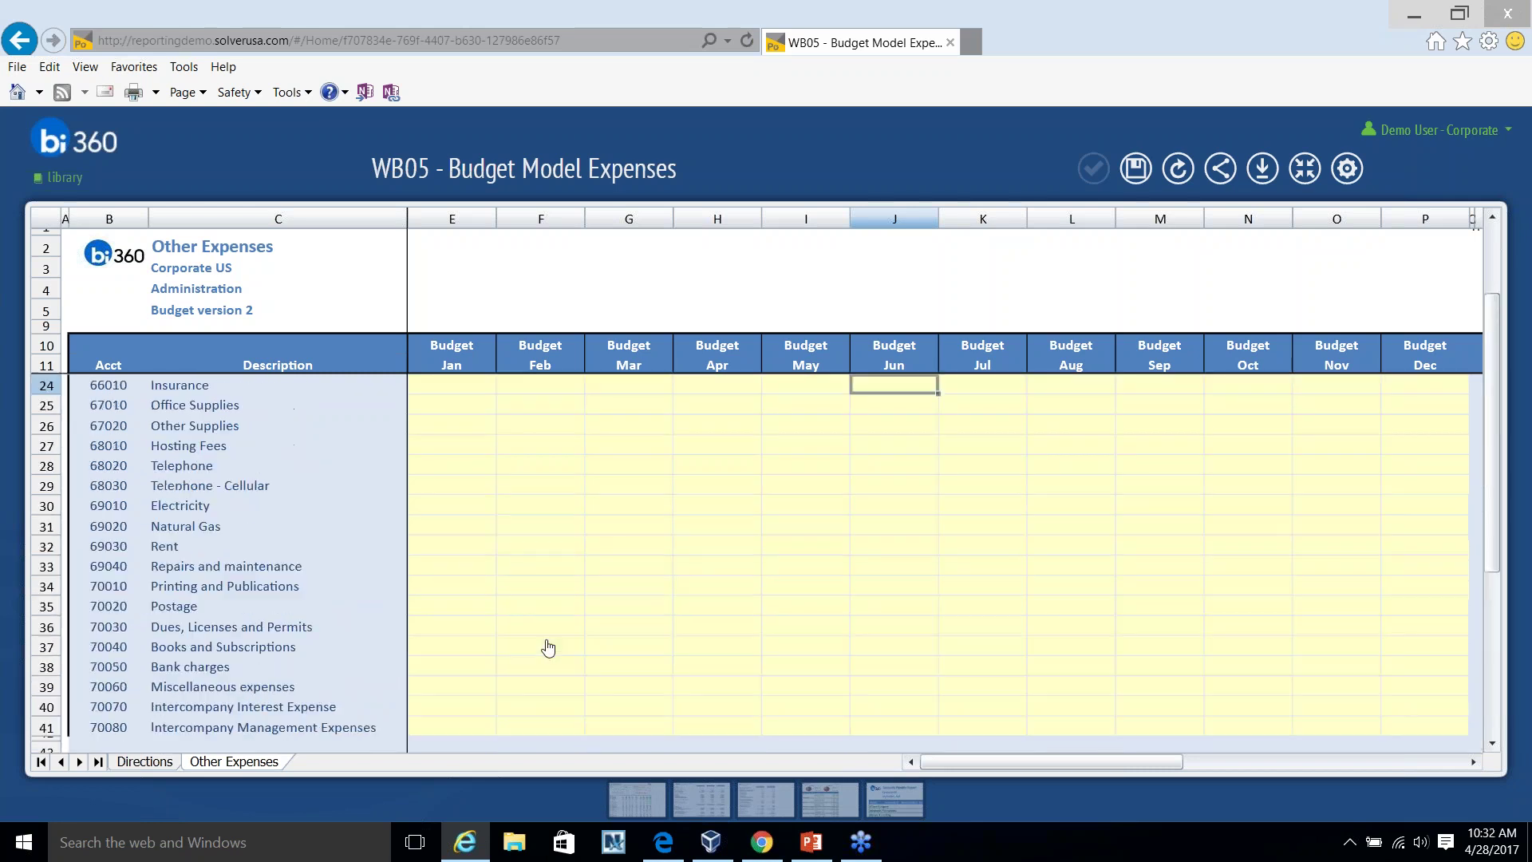
left_click(508, 591)
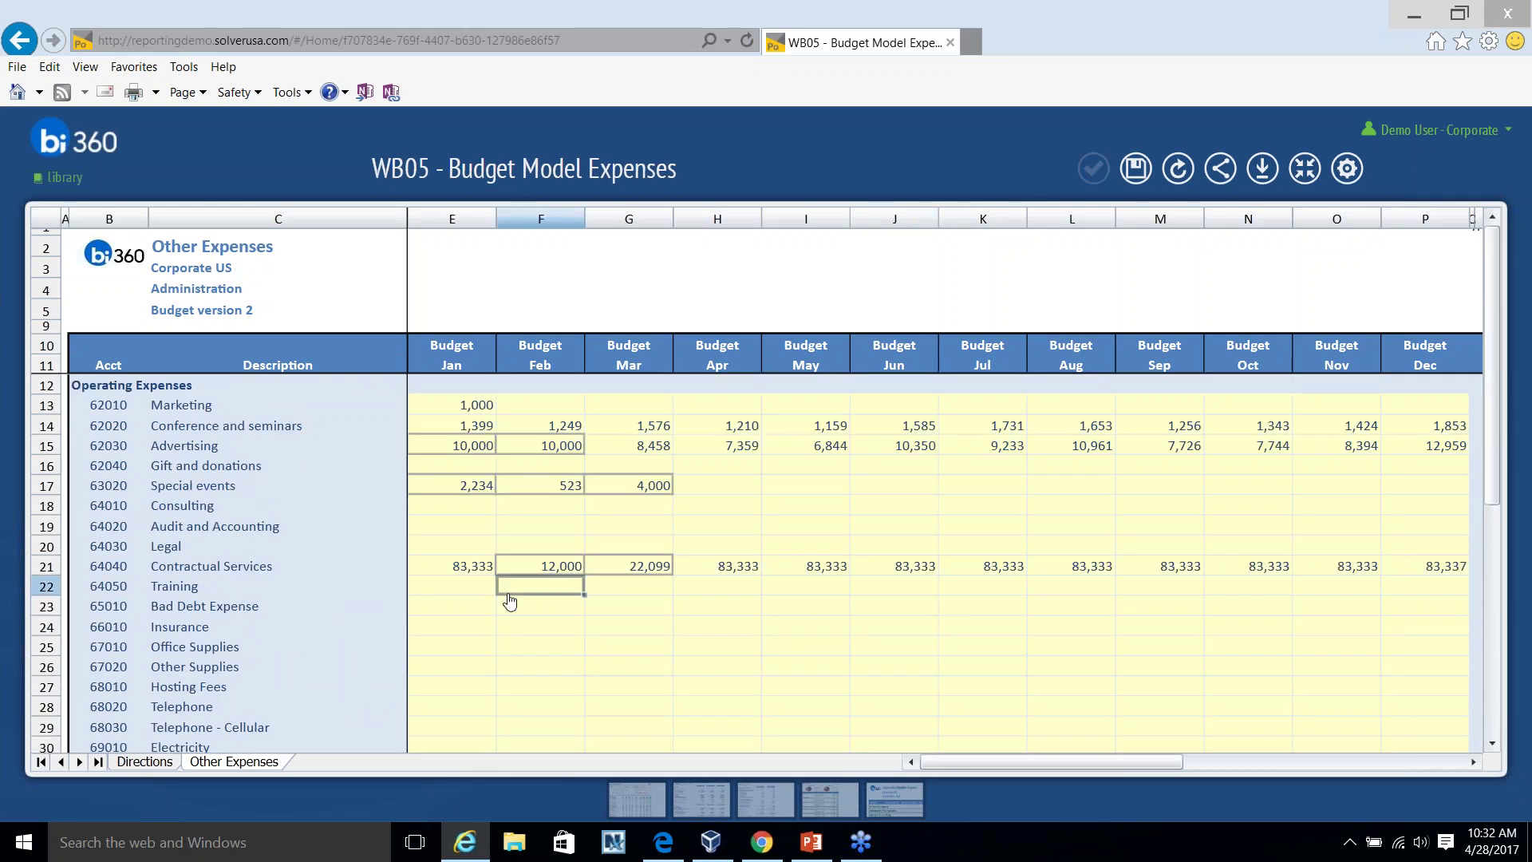
left_click(458, 511)
Replace the Conference and seminars budget line with a Focus Solver Conference item of 1000 in 201608.
left_click(792, 508)
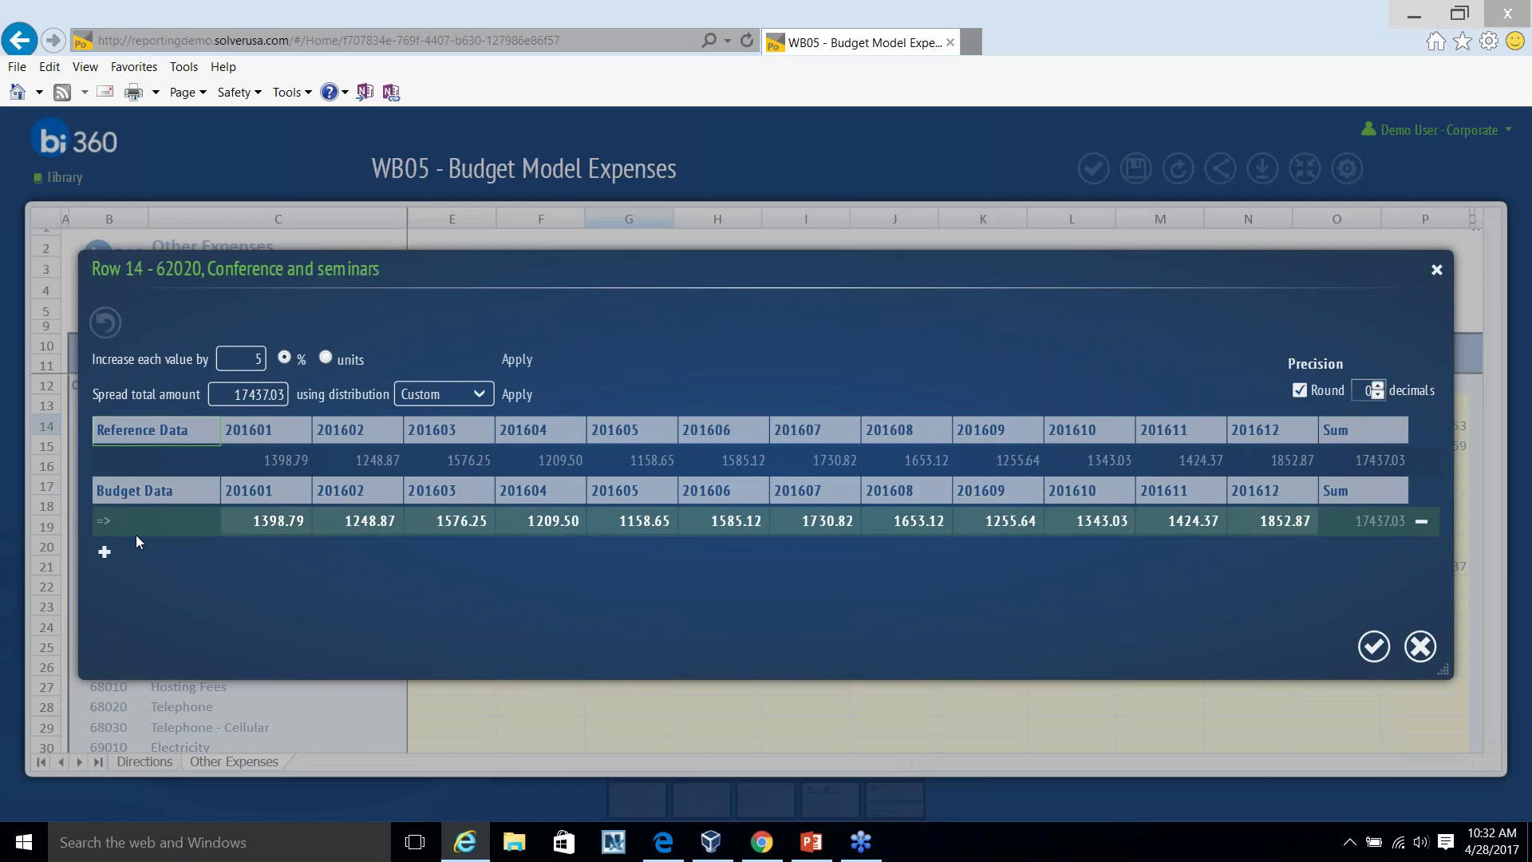
left_click(1422, 524)
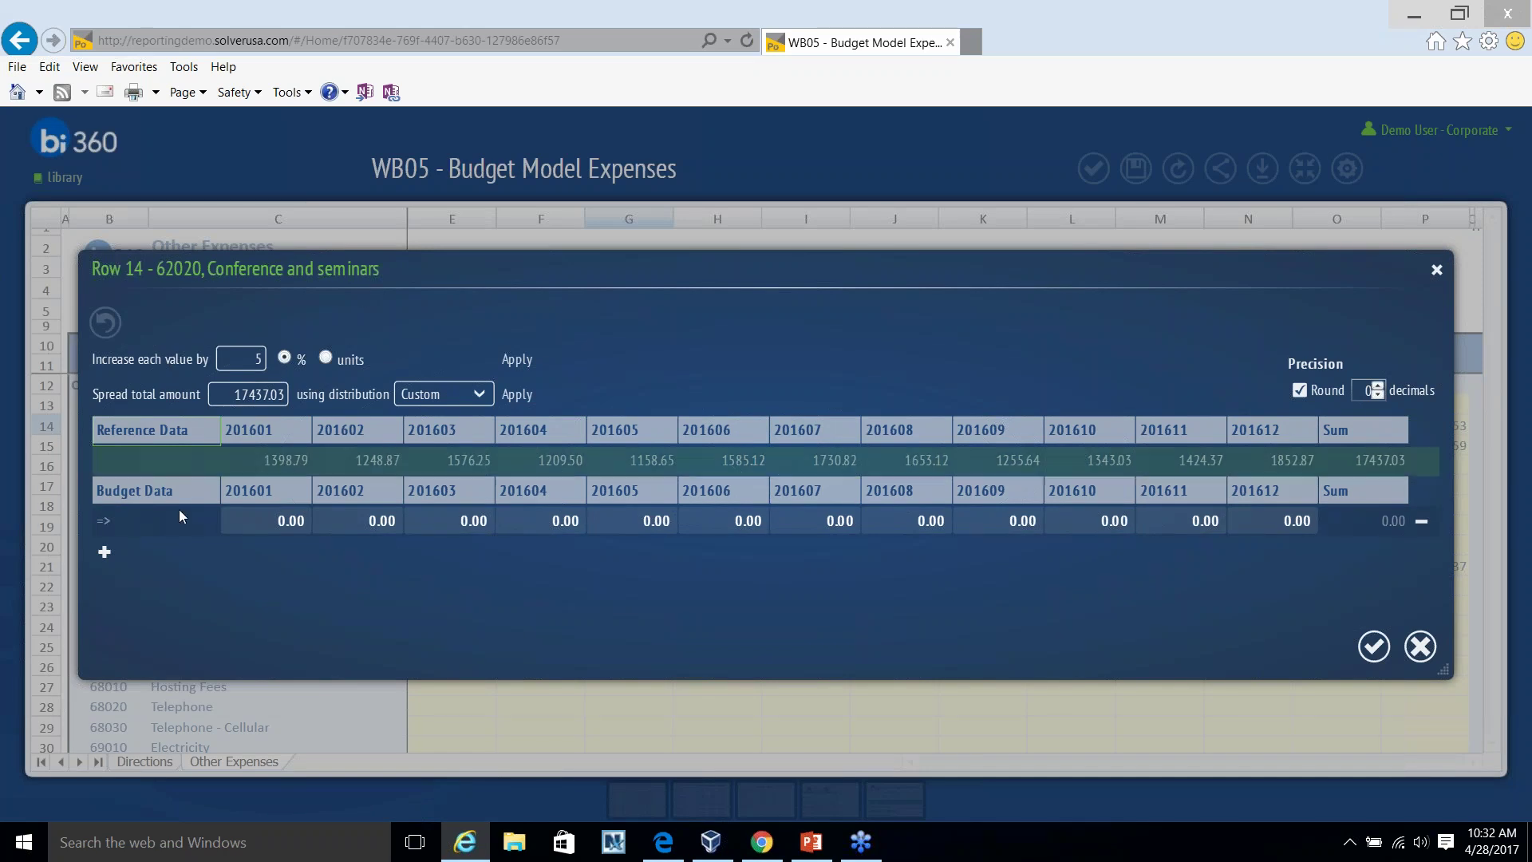
left_click(104, 551)
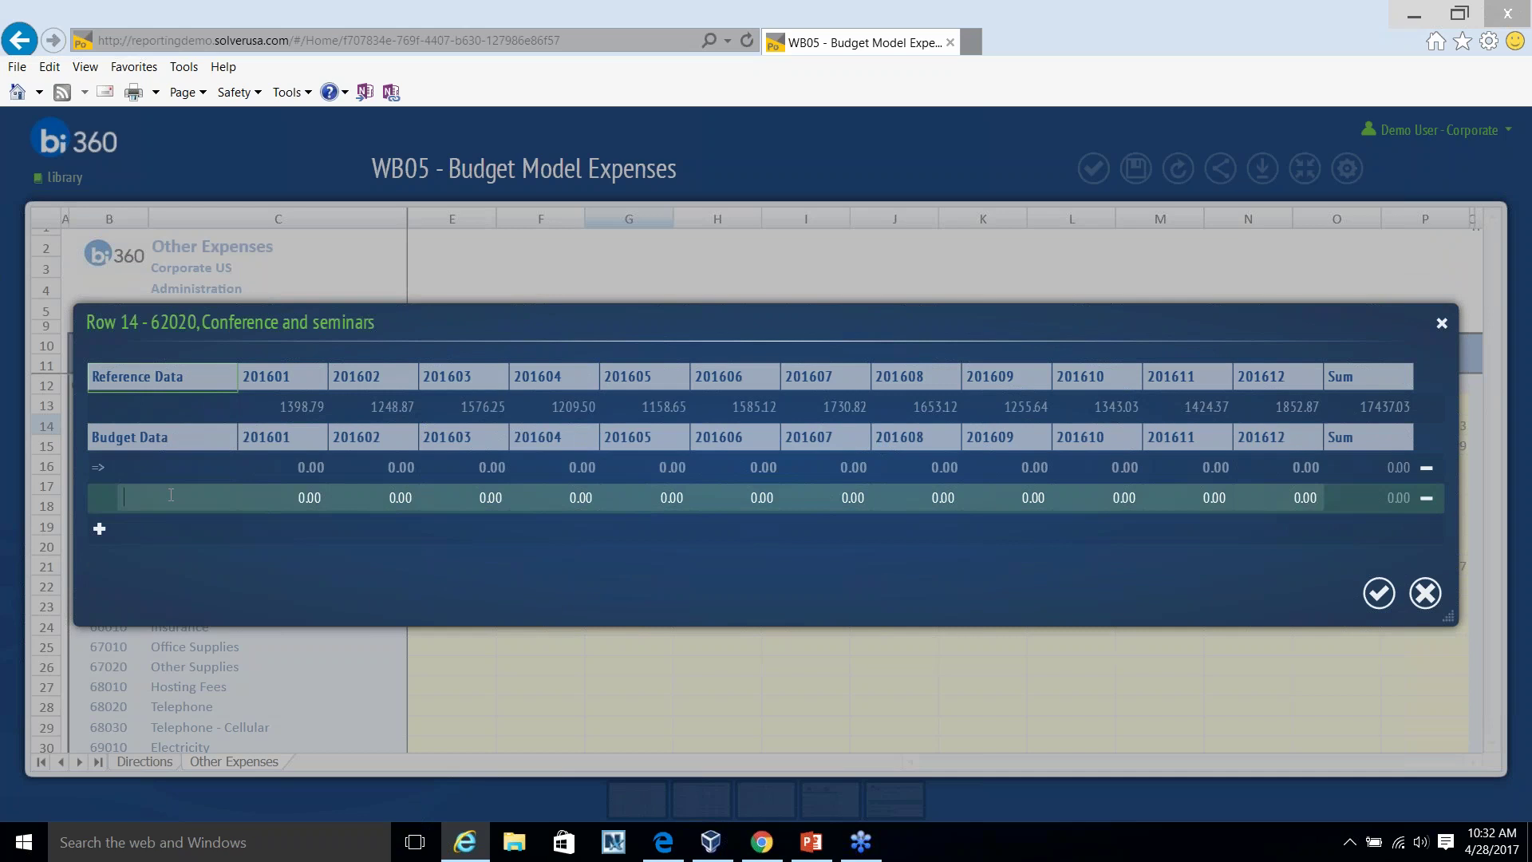
type("Focus Solver Conference")
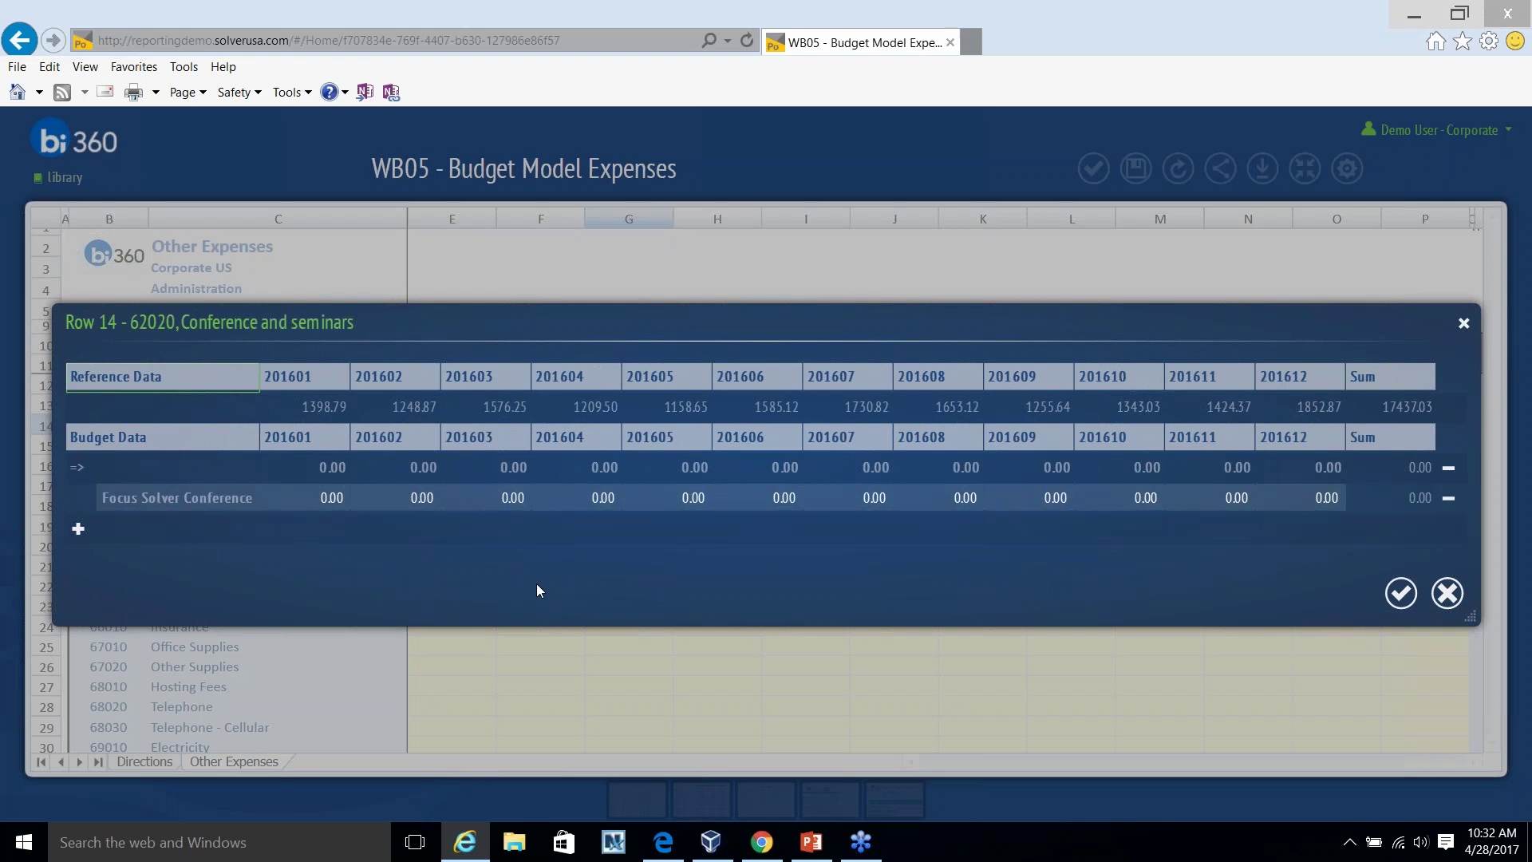
left_click(955, 498)
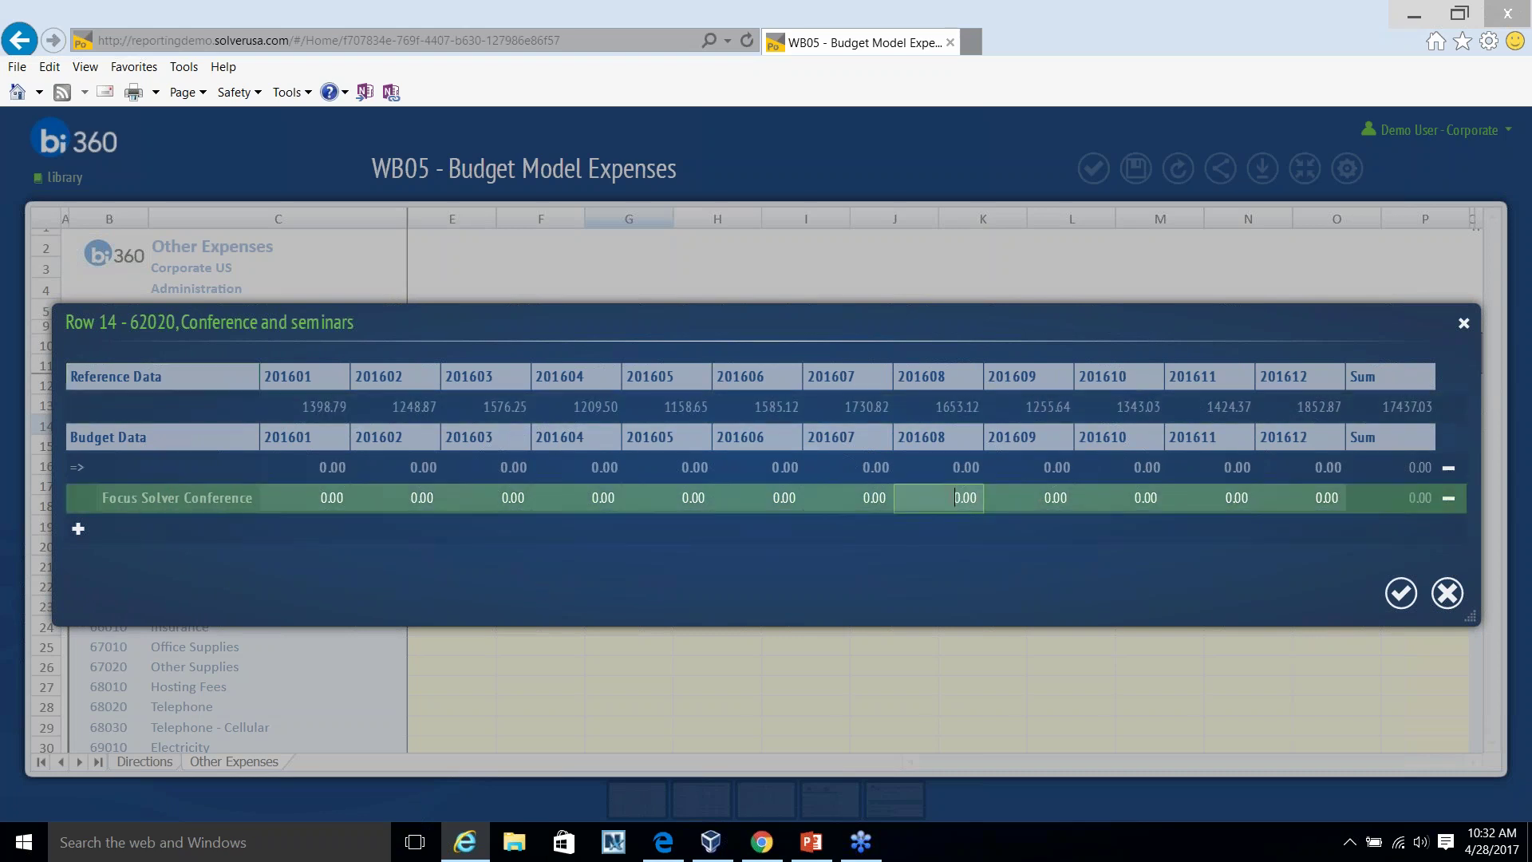
double_click(961, 498)
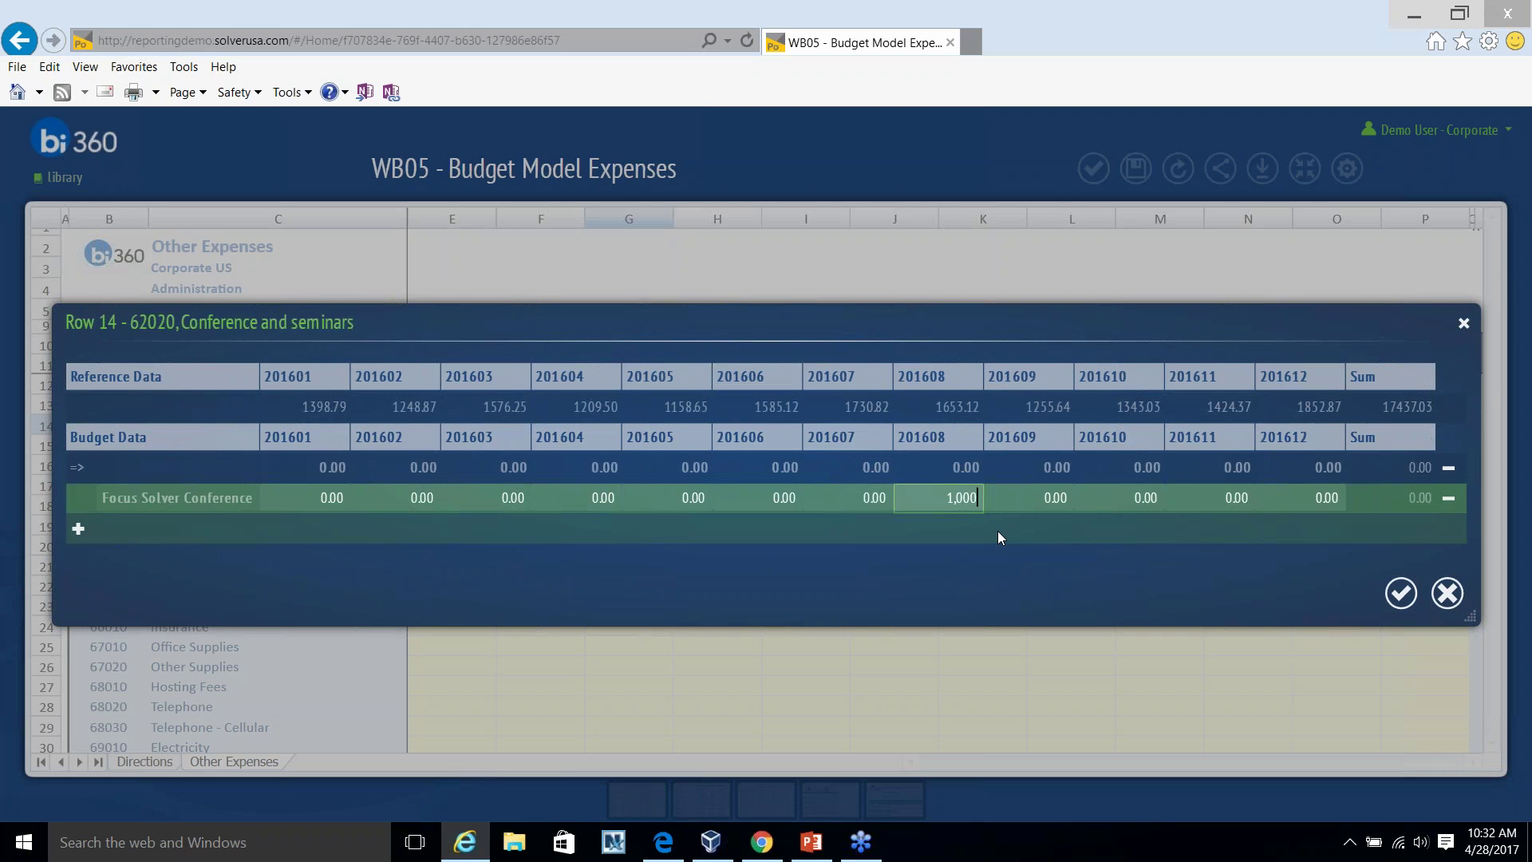
Add an NVerge for FMT line item budgeting 4000 in 201605.
left_click(78, 527)
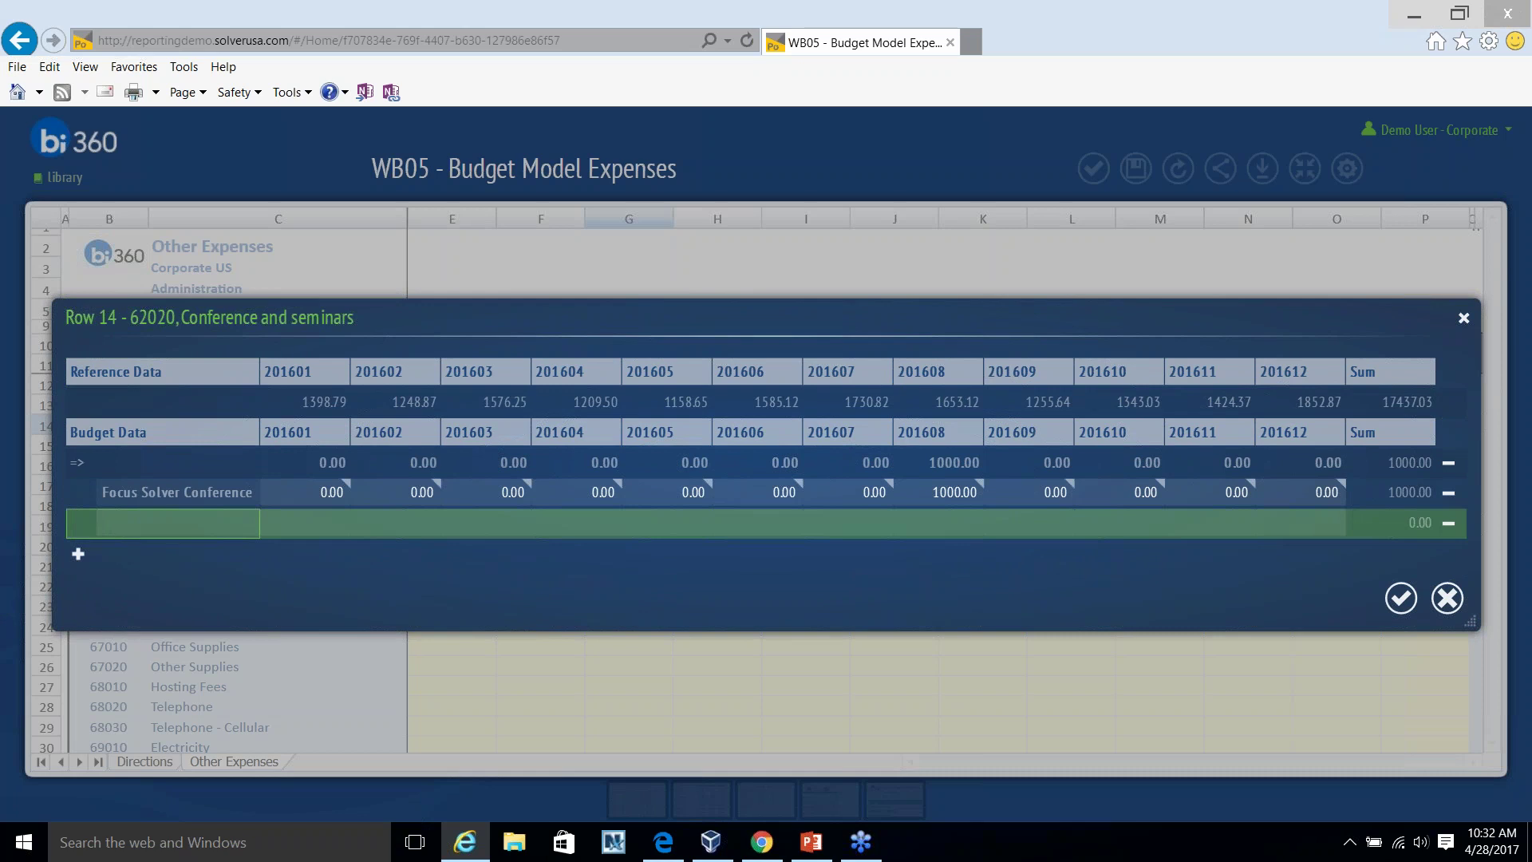
type("NVerge for FMT")
key("Tab")
key("Tab")
key("Tab")
key("Tab")
key("Tab")
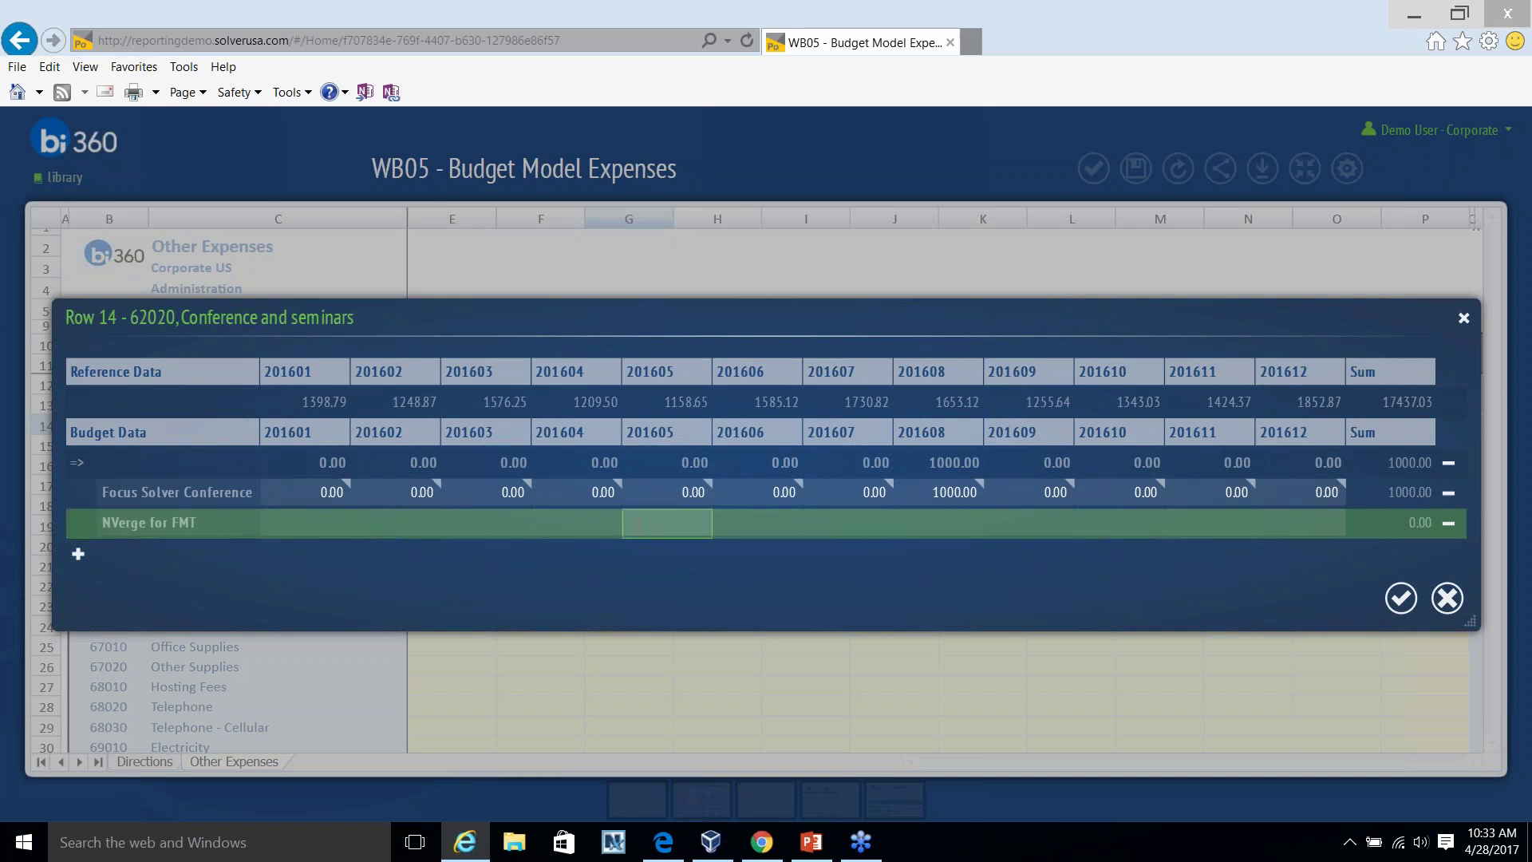
type("4000")
left_click(979, 492)
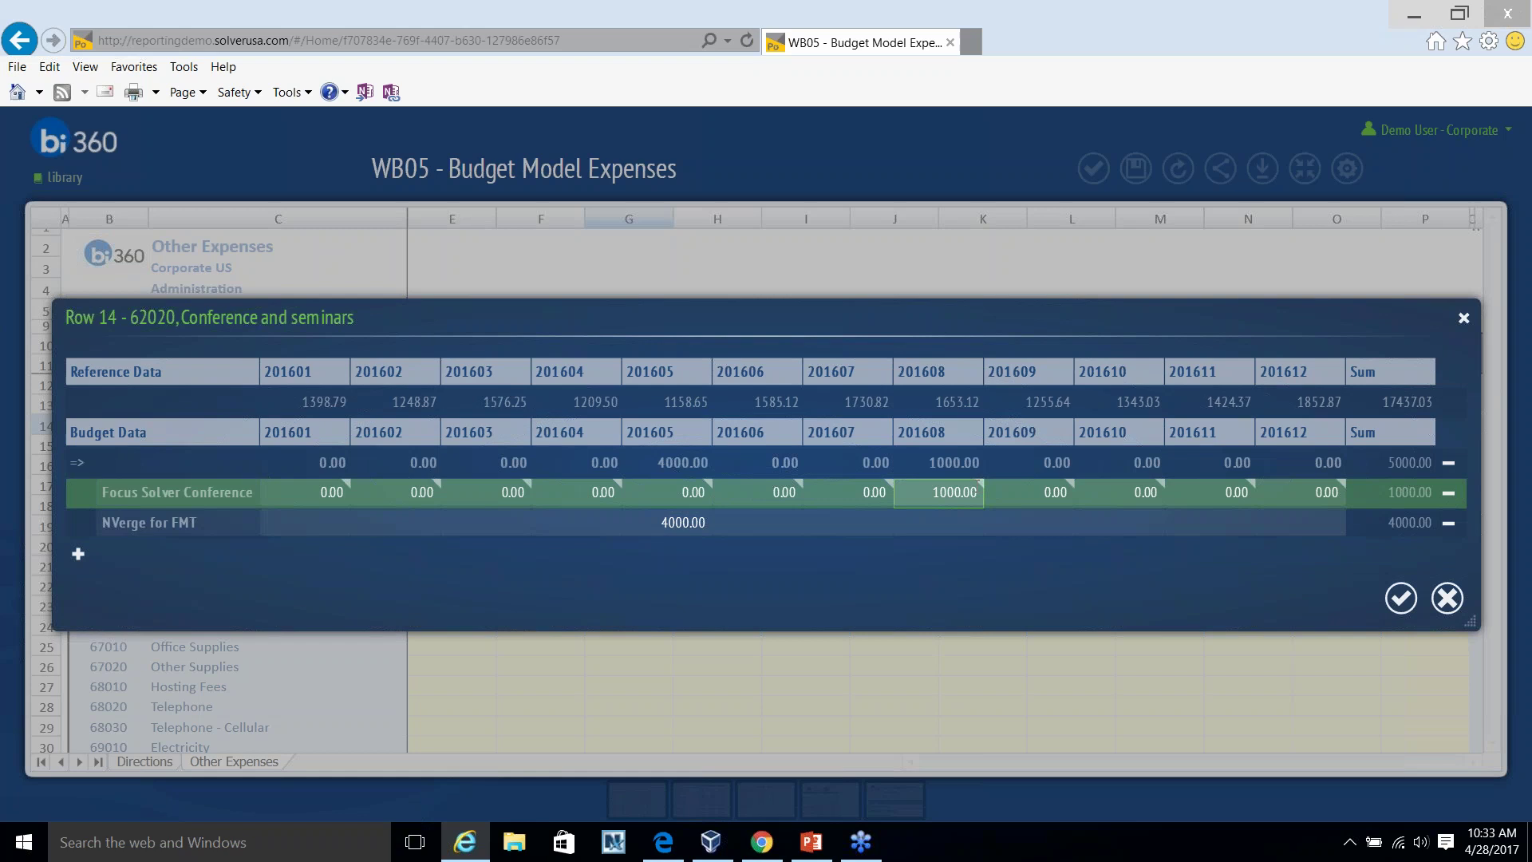
Comment the August Focus Solver amount with 'San Deigo Hotel -Aug 21-24' and accept the itemized lines.
left_click(980, 477)
left_click(980, 483)
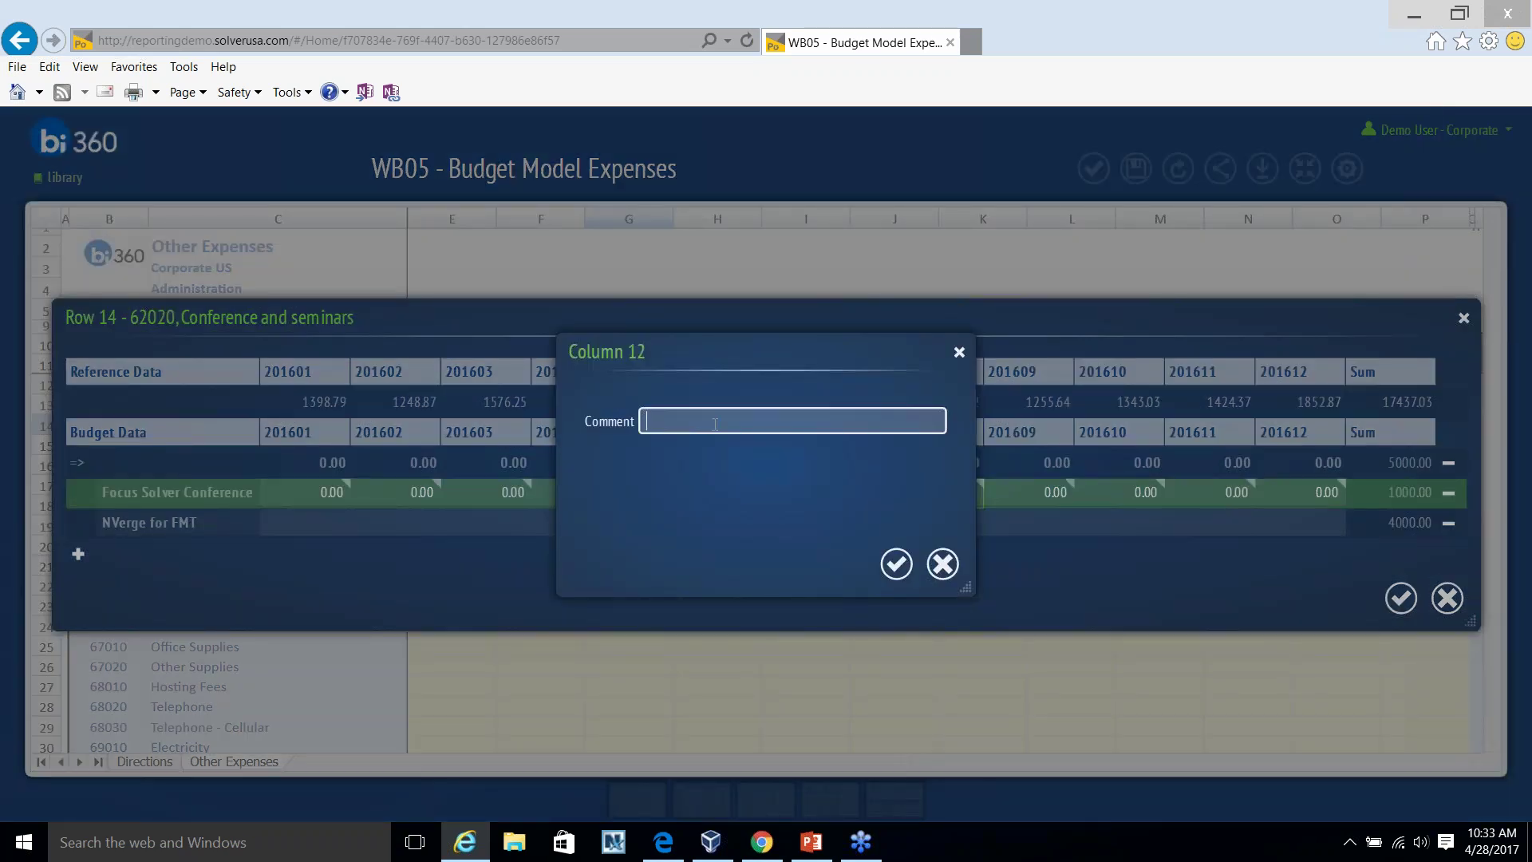
type("San Deigo Htel")
key("BackSpace")
key("BackSpace")
key("BackSpace")
type("otel -Auf")
key("BackSpace")
type("g 21-24")
left_click(897, 563)
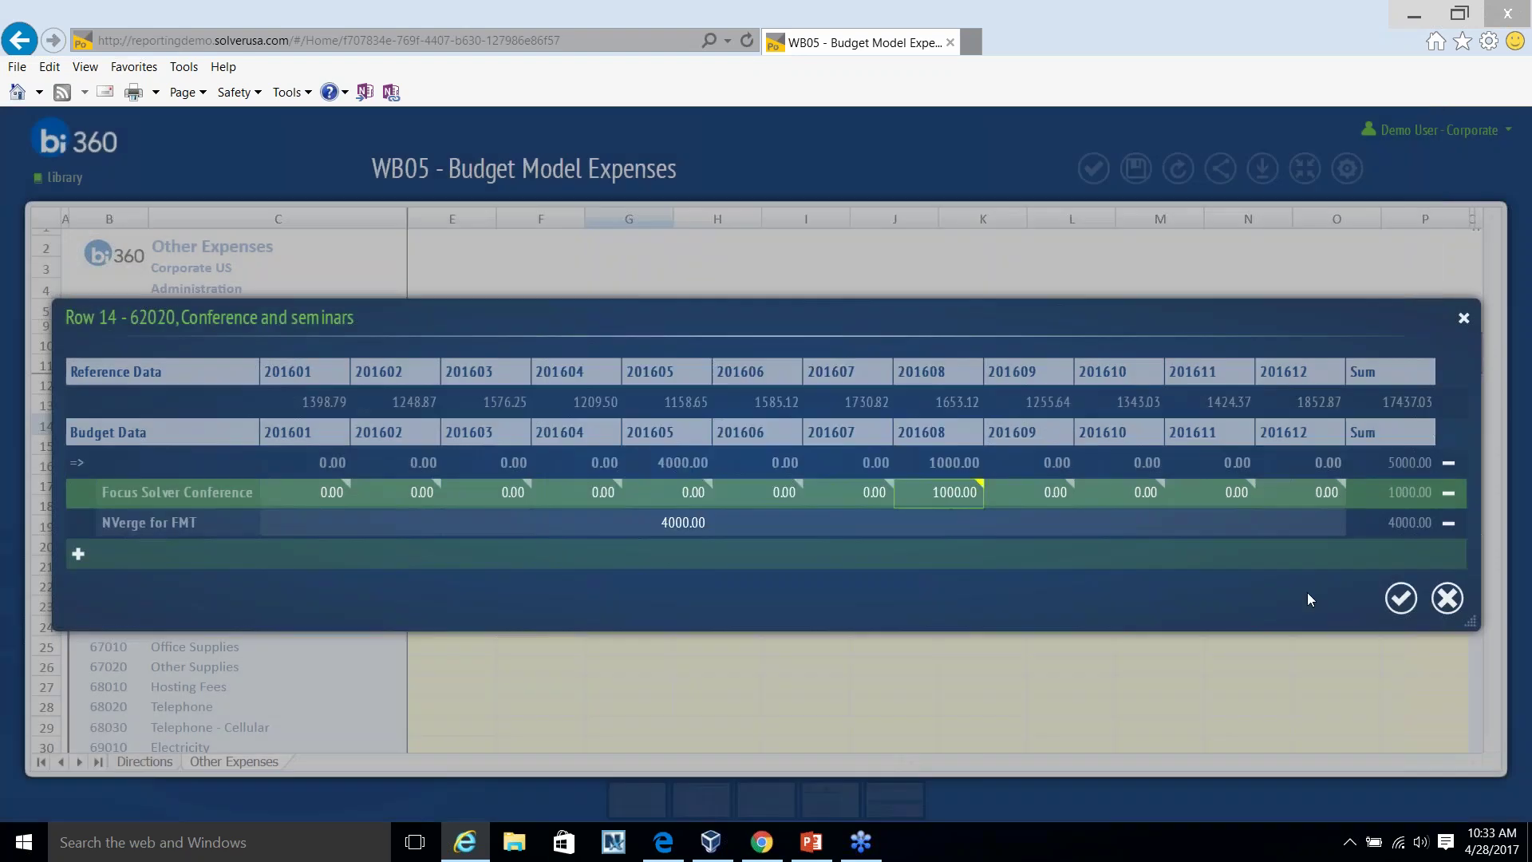
left_click(1400, 598)
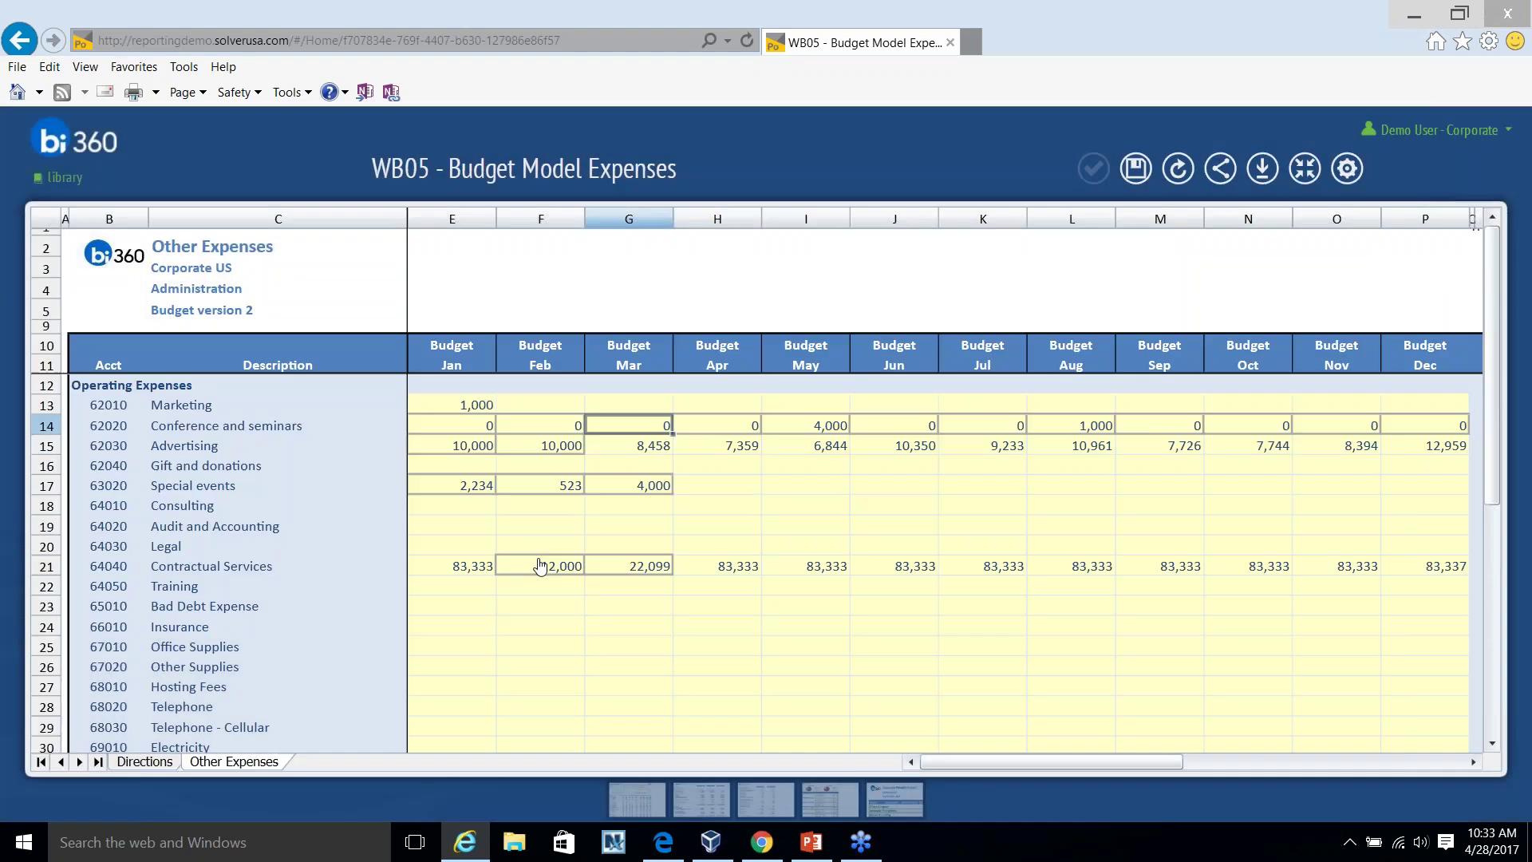
Store the Budget version 2 expense data to the database and close the confirmation.
left_click(1136, 167)
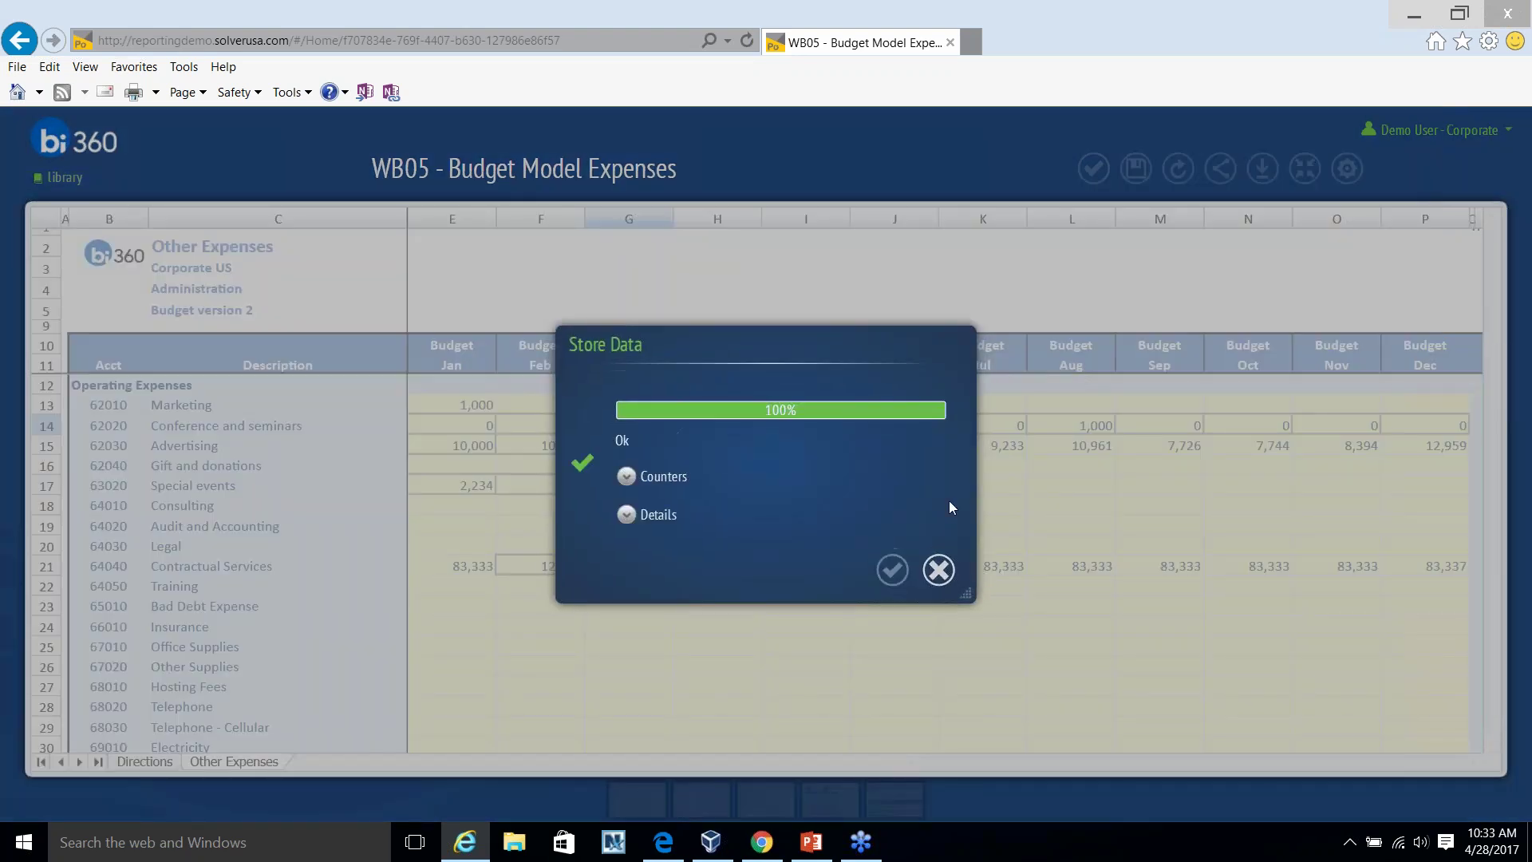
left_click(892, 569)
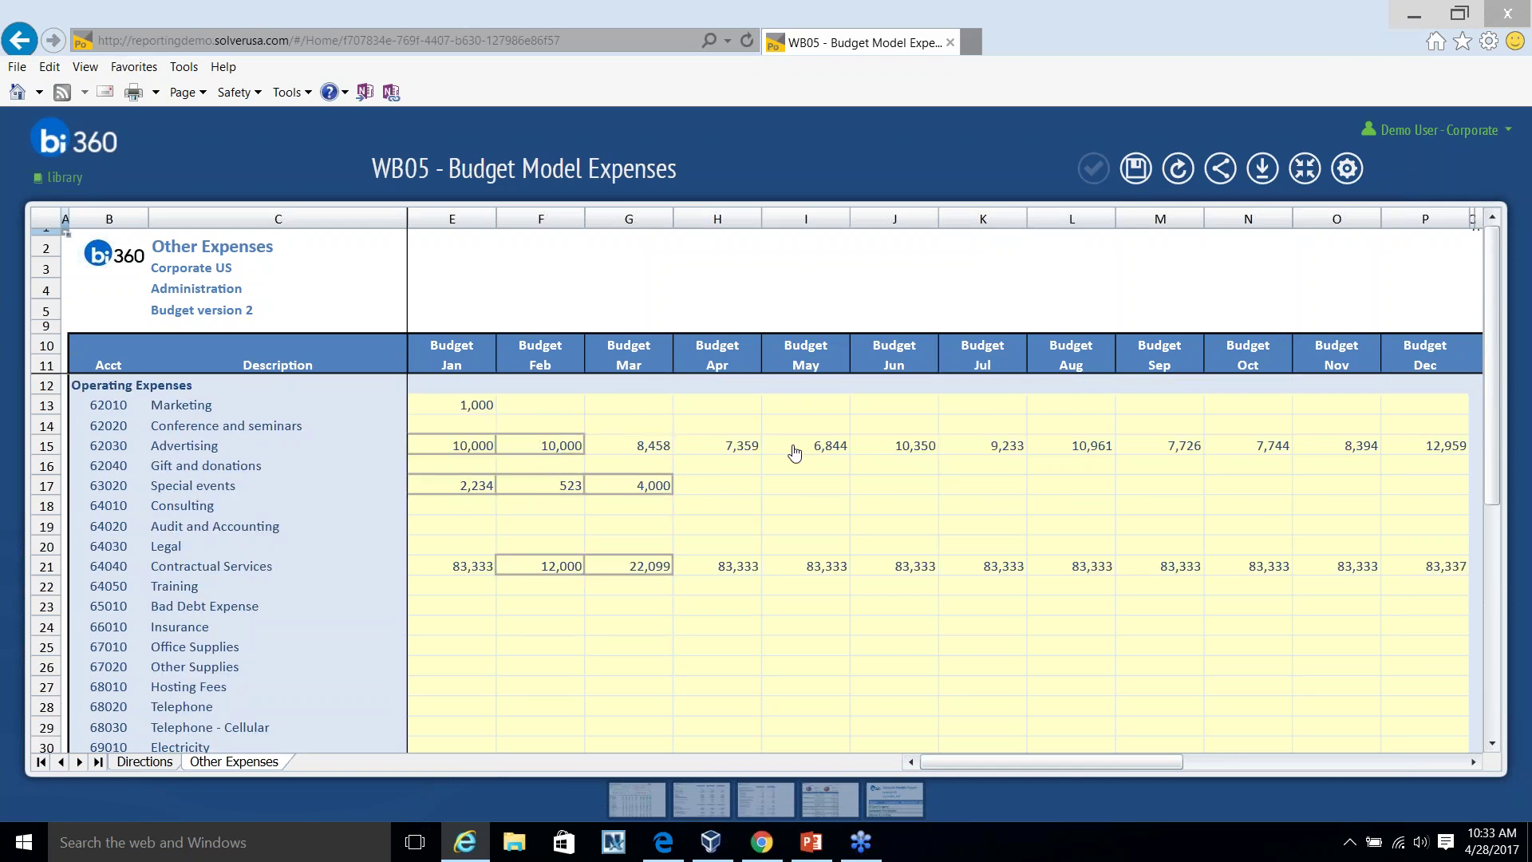
scroll(794, 452, "down", 1)
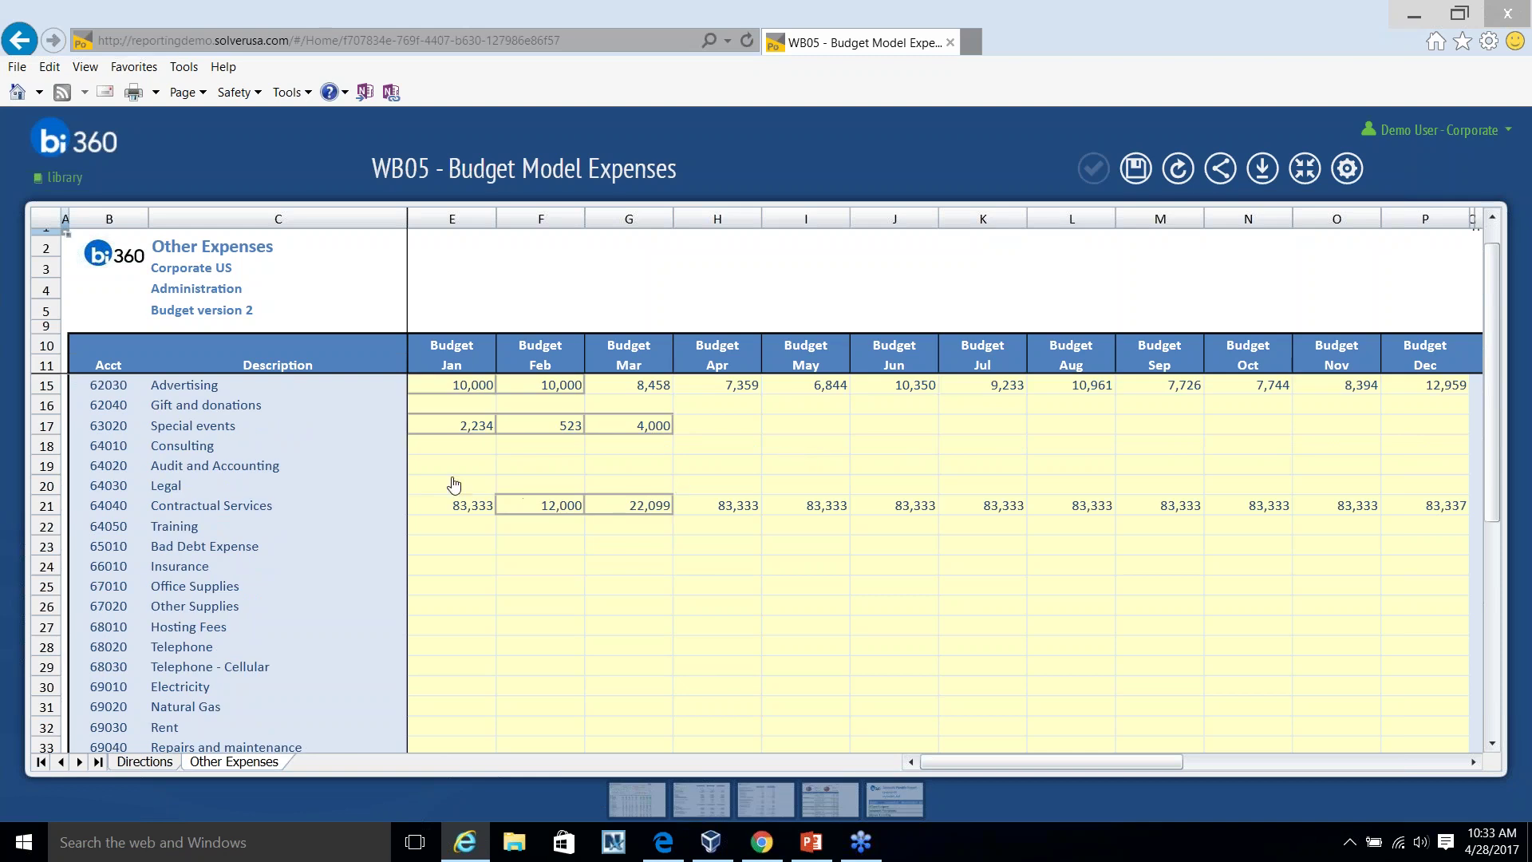
Spread Consulting with the History Query distribution plus an 8% increase, totalling 46,445.
double_click(611, 450)
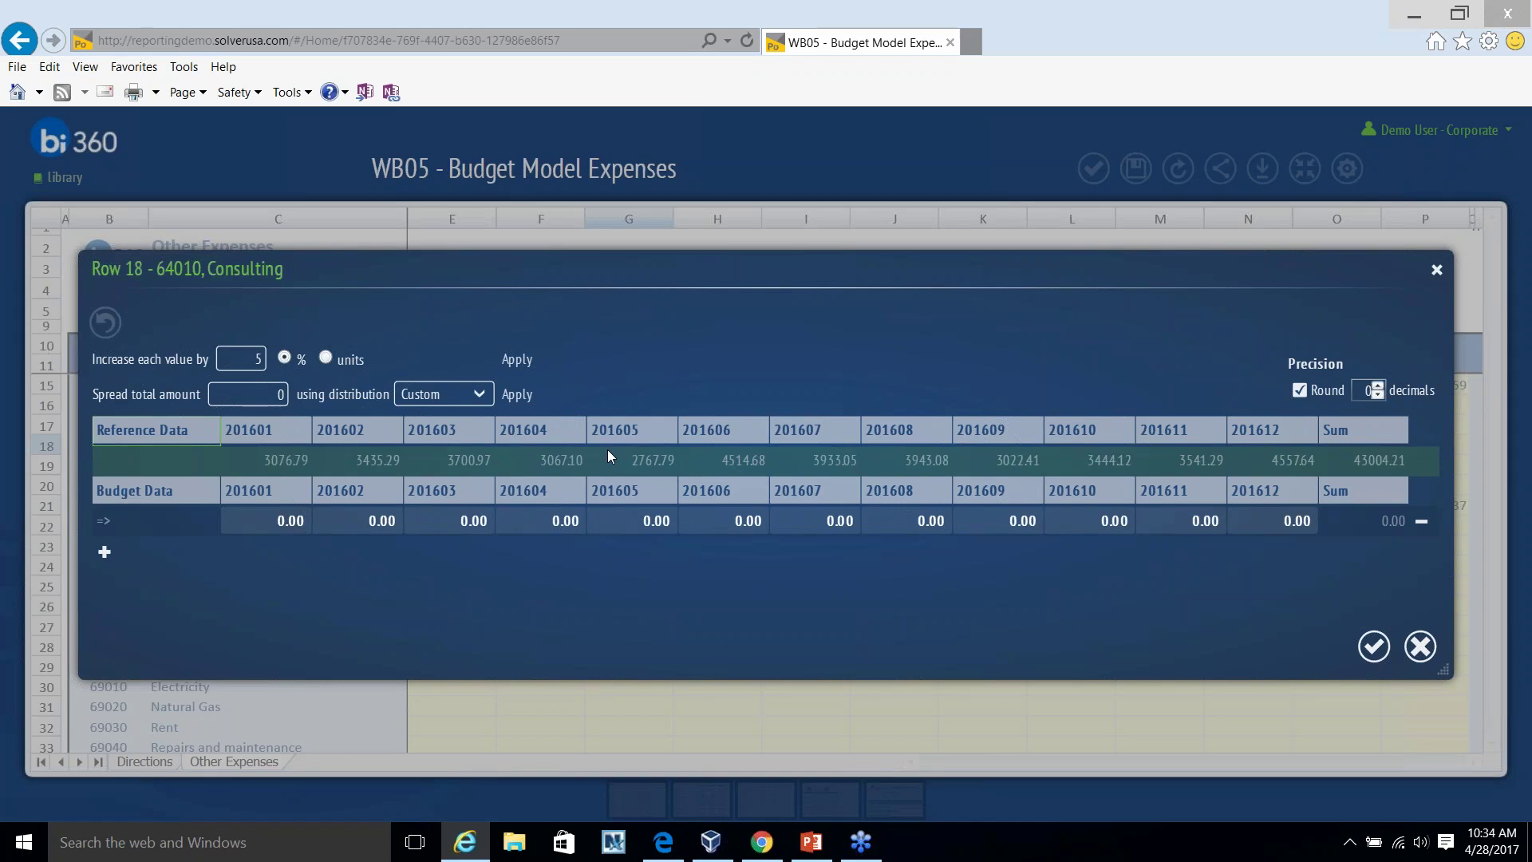
left_click(488, 393)
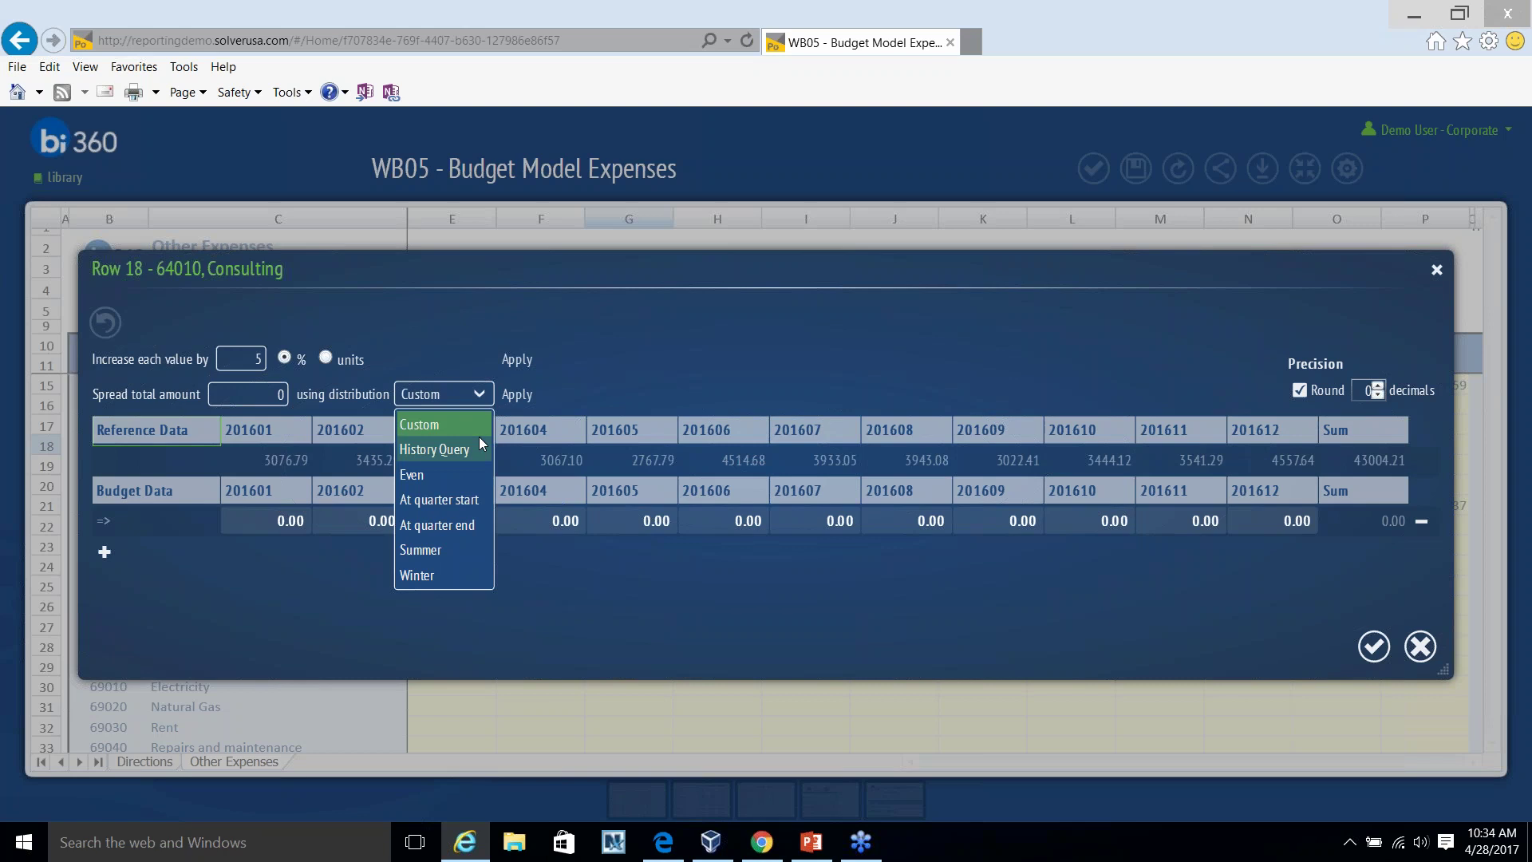
left_click(459, 450)
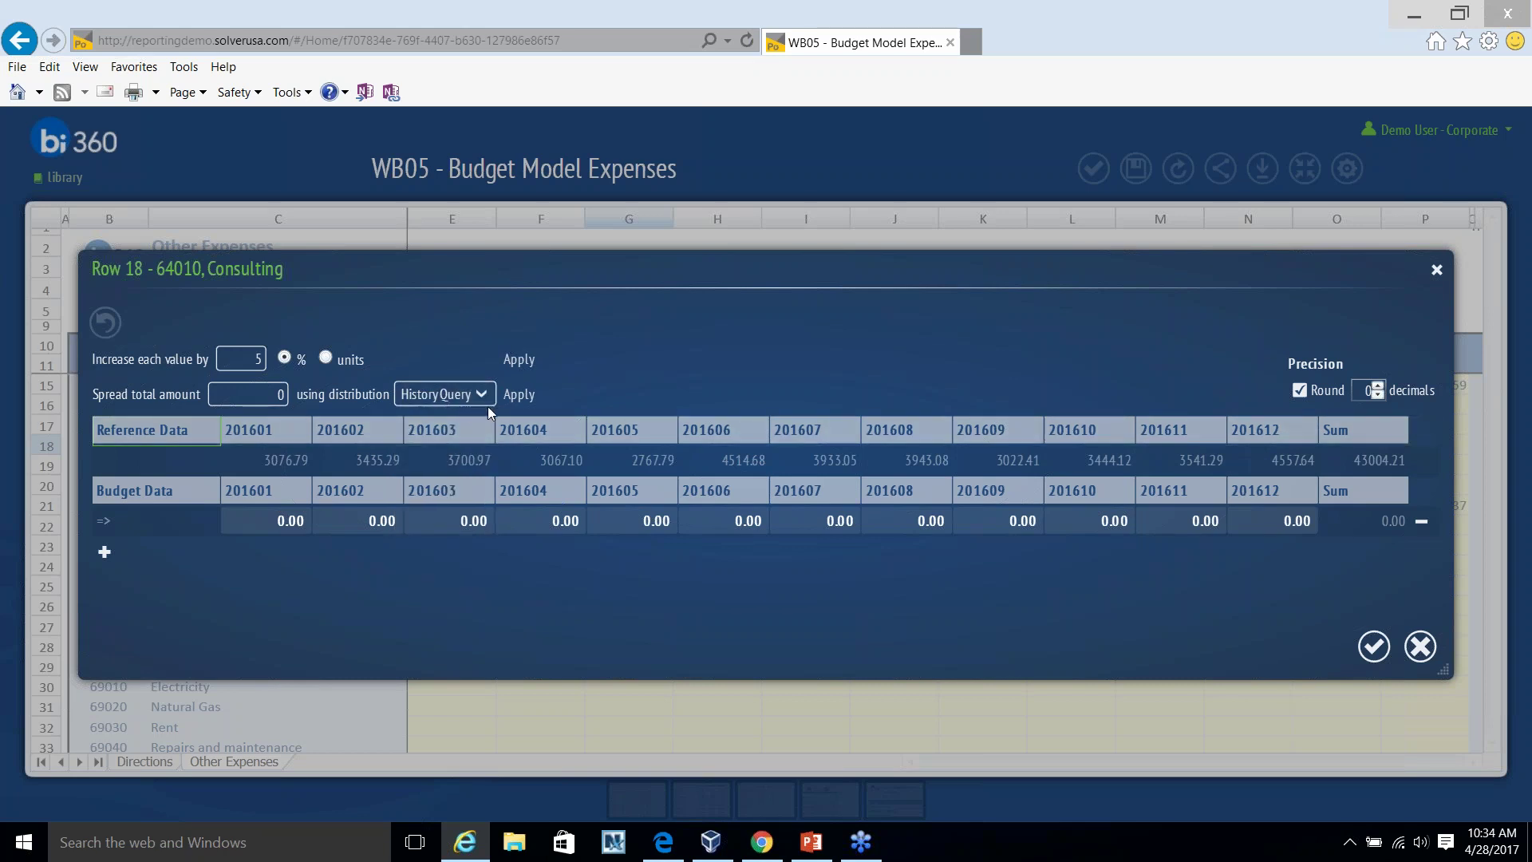
left_click(515, 397)
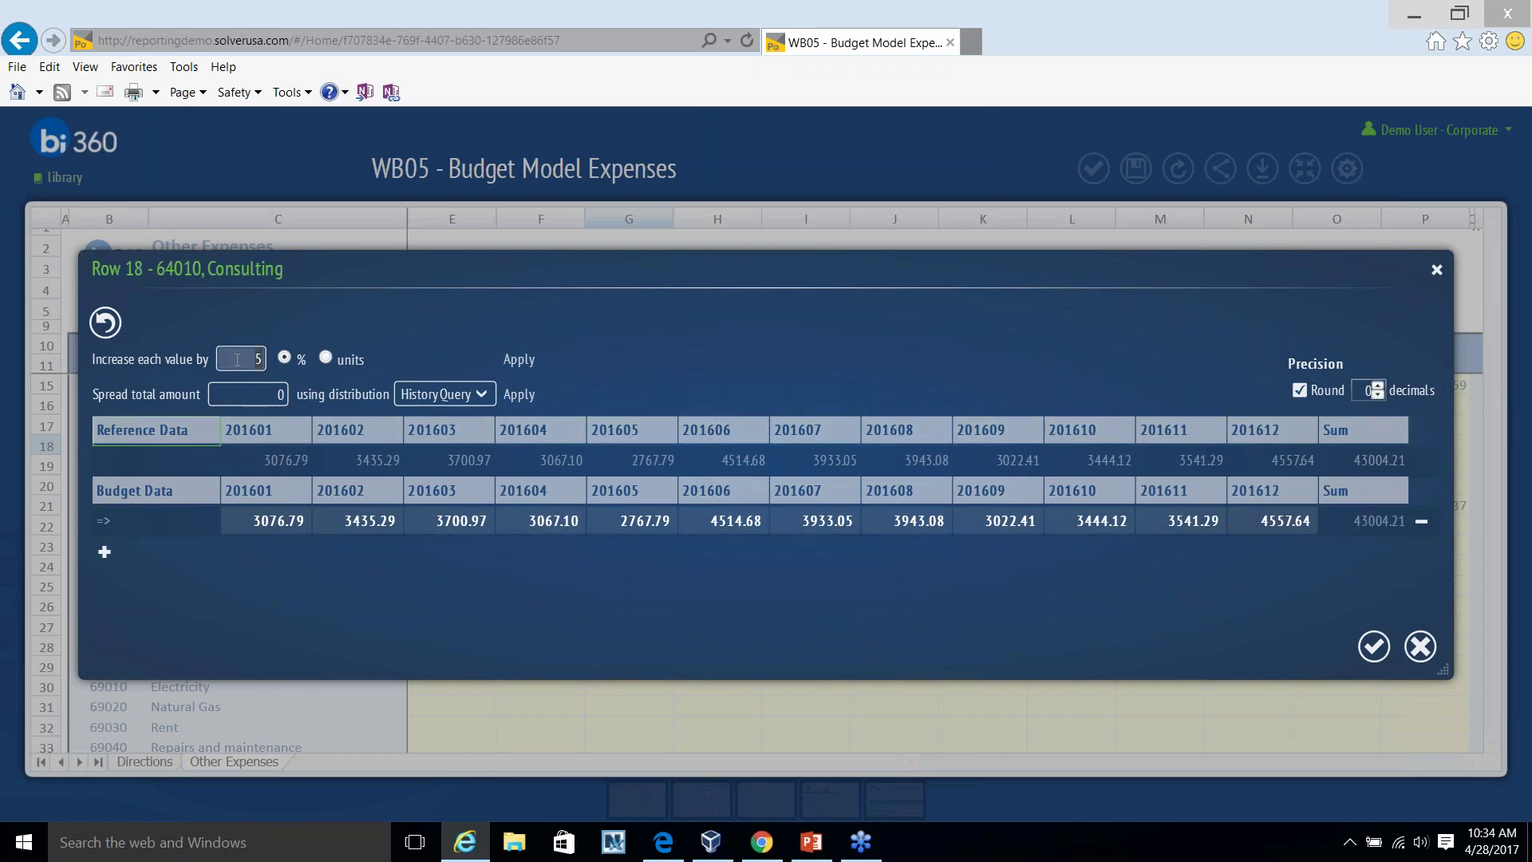
key("BackSpace")
type("8")
left_click(518, 363)
left_click(1375, 647)
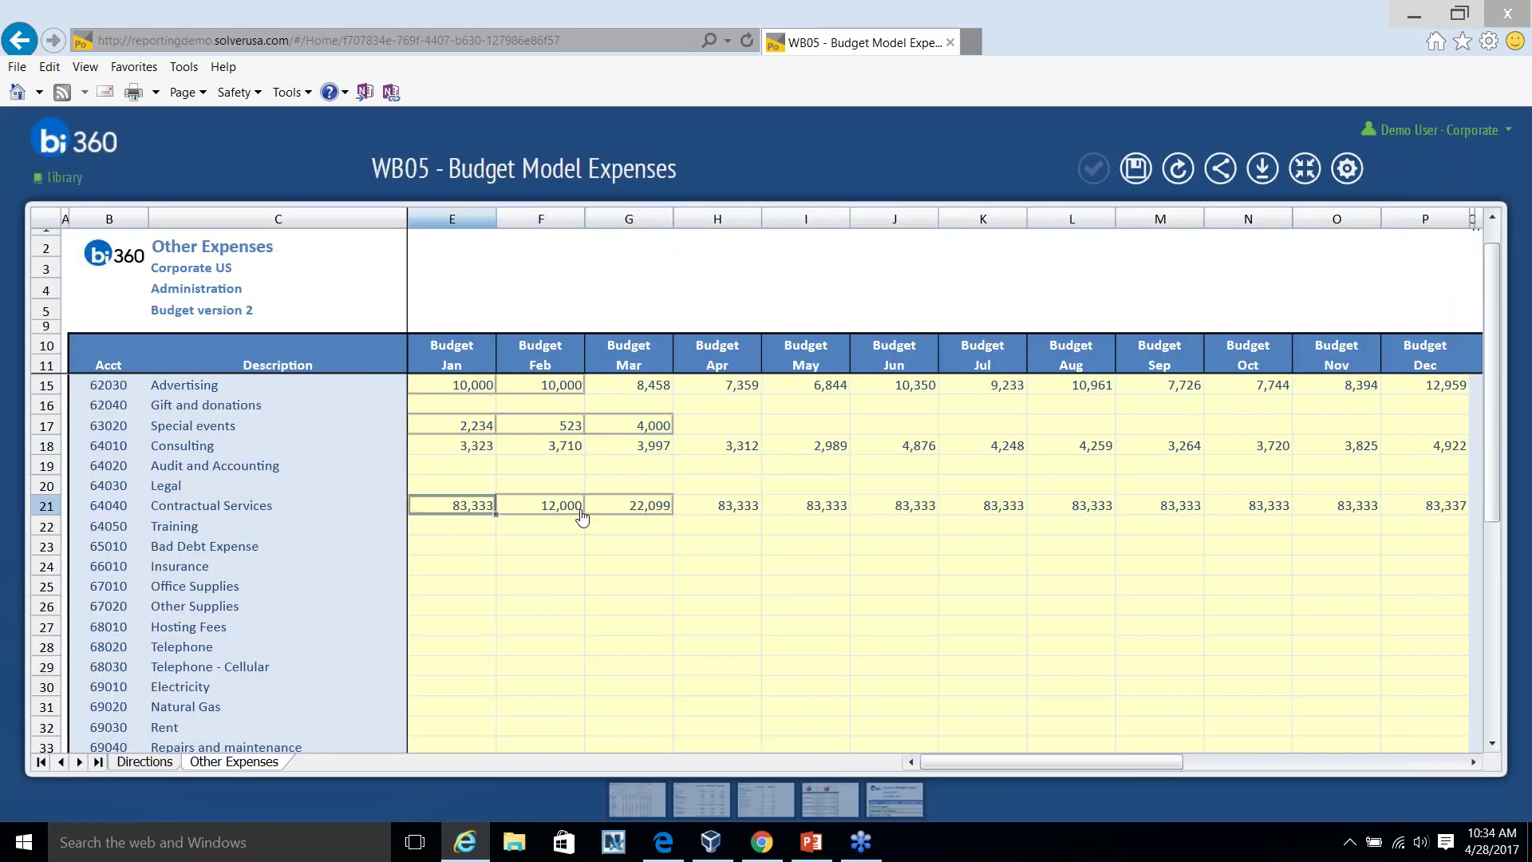
Inspect the updated Contractual Services and Consulting monthly amounts, including Consulting's May value.
left_click(581, 518)
left_click(738, 515)
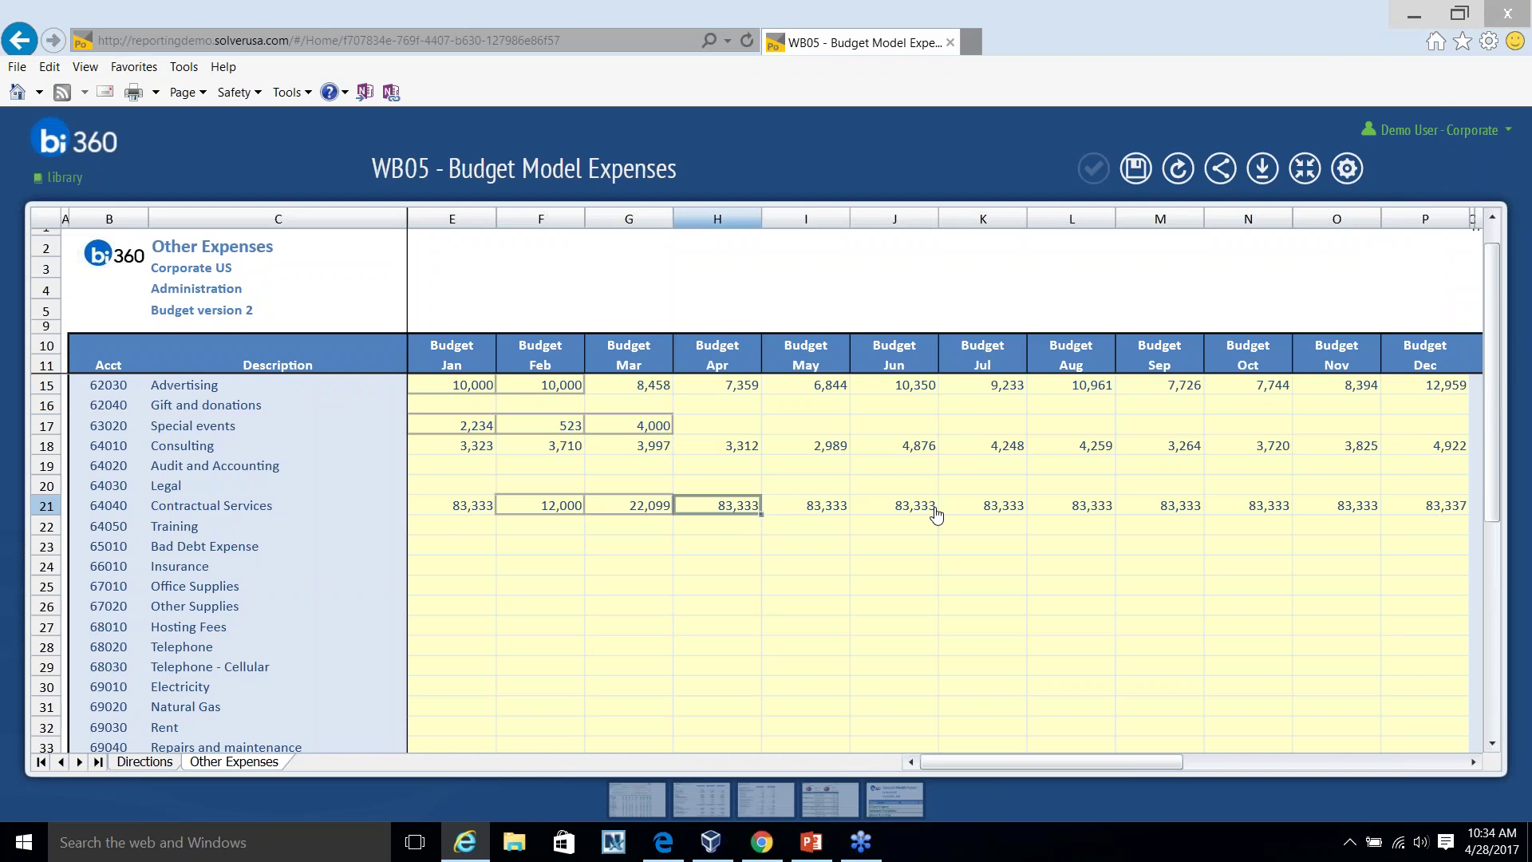
left_click(470, 447)
left_click(558, 448)
left_click(661, 449)
left_click(771, 452)
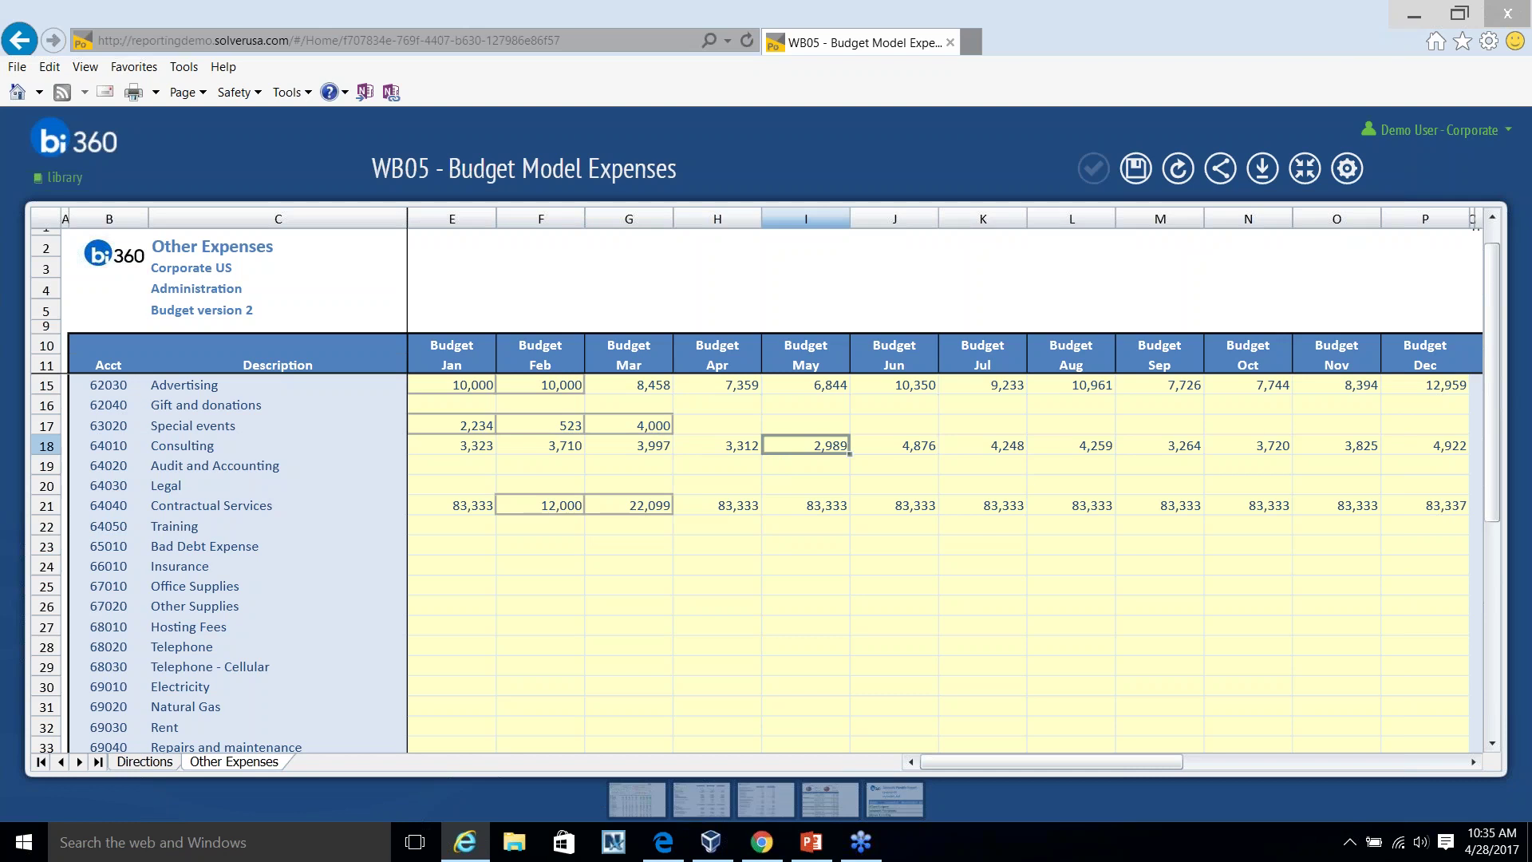
Leave the form without saving and browse past WB02 and WB03 to open WB06 - Workflow Example.
left_click(1306, 170)
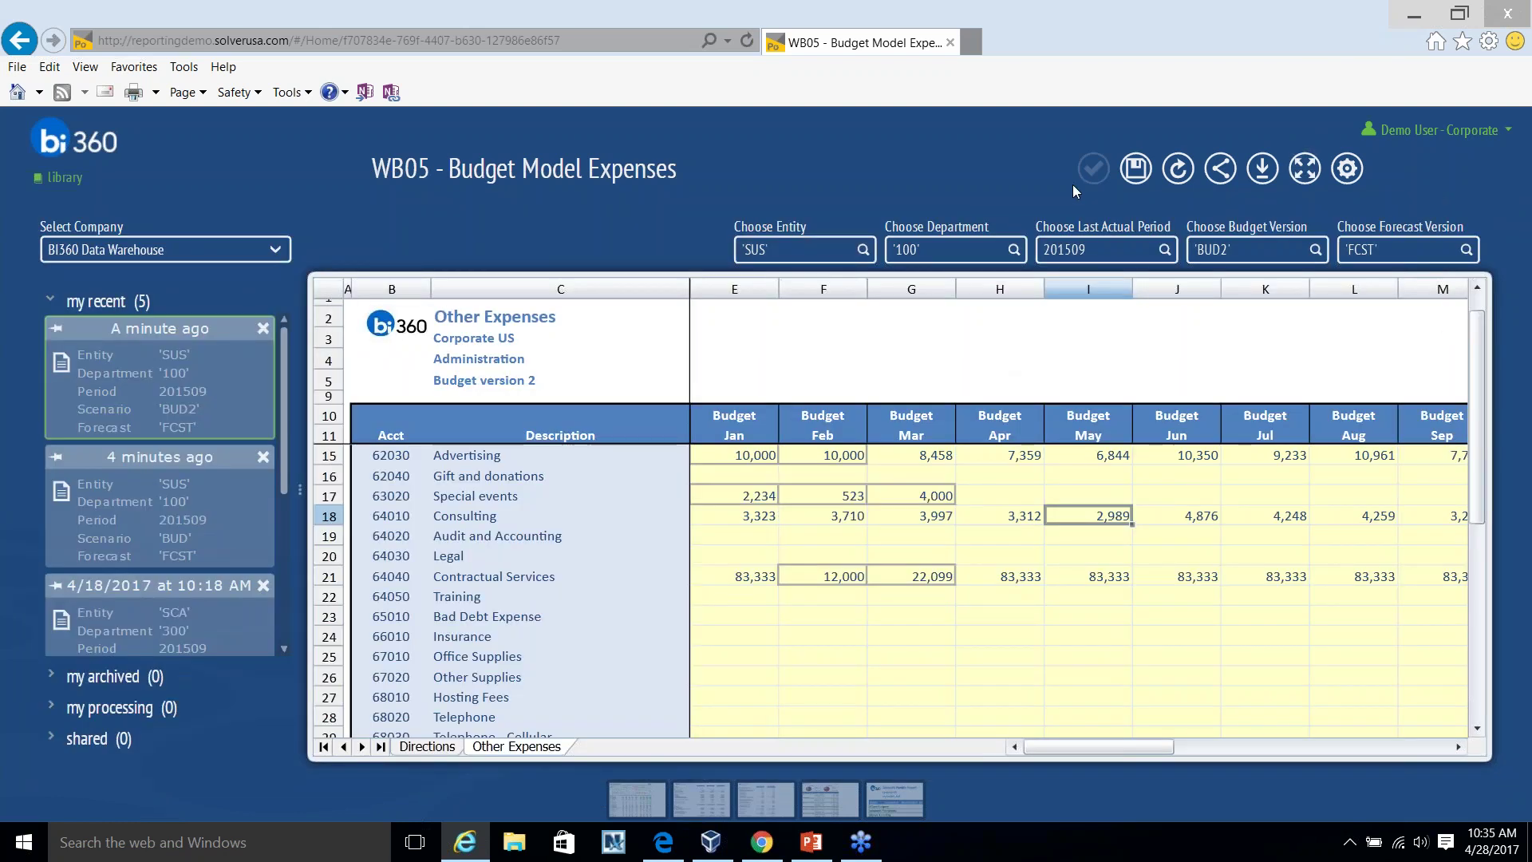
left_click(56, 178)
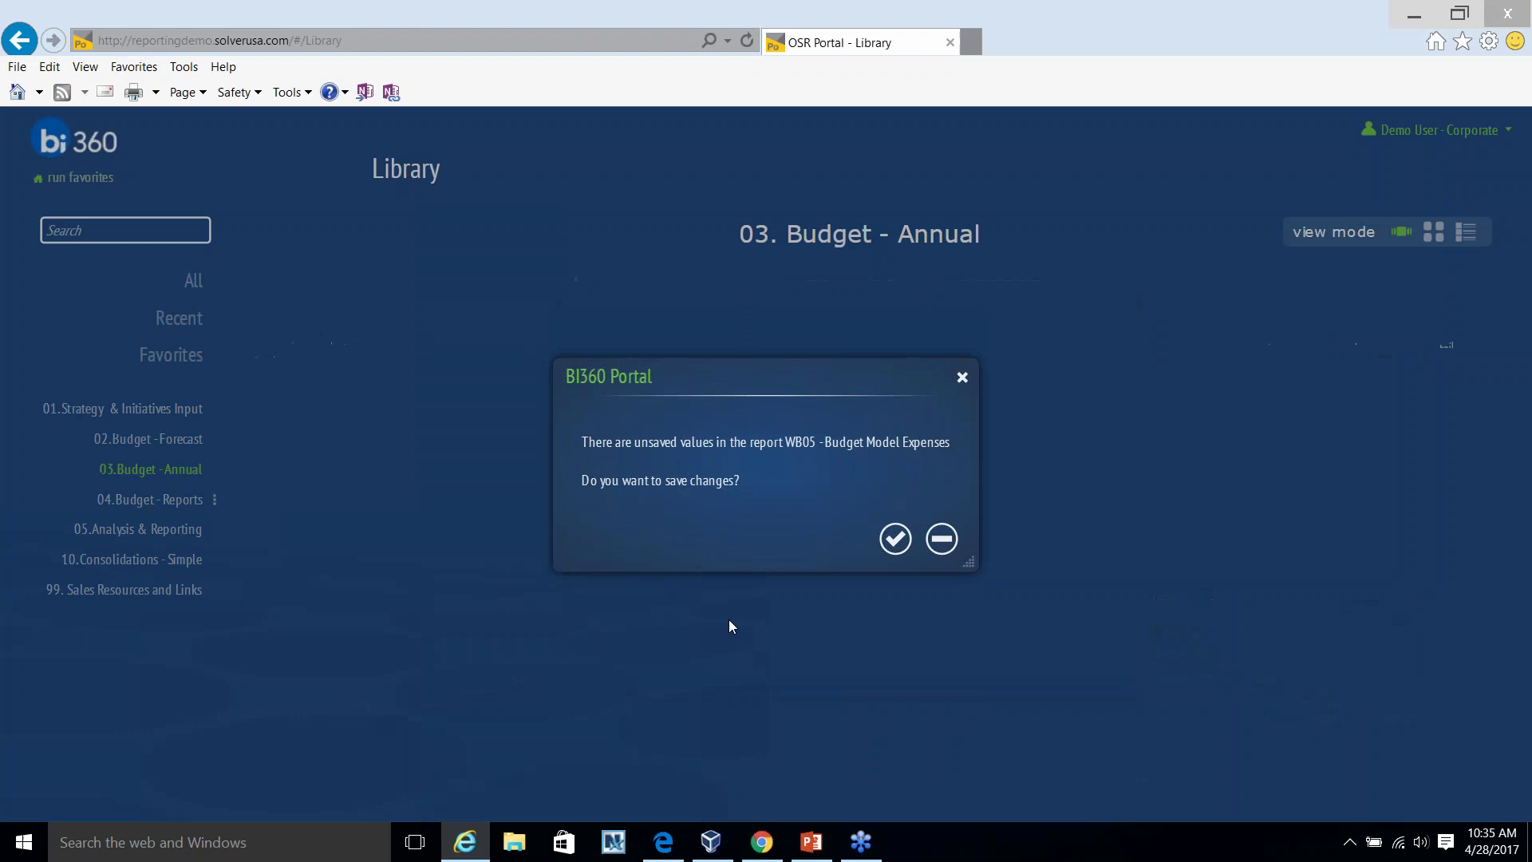
left_click(942, 538)
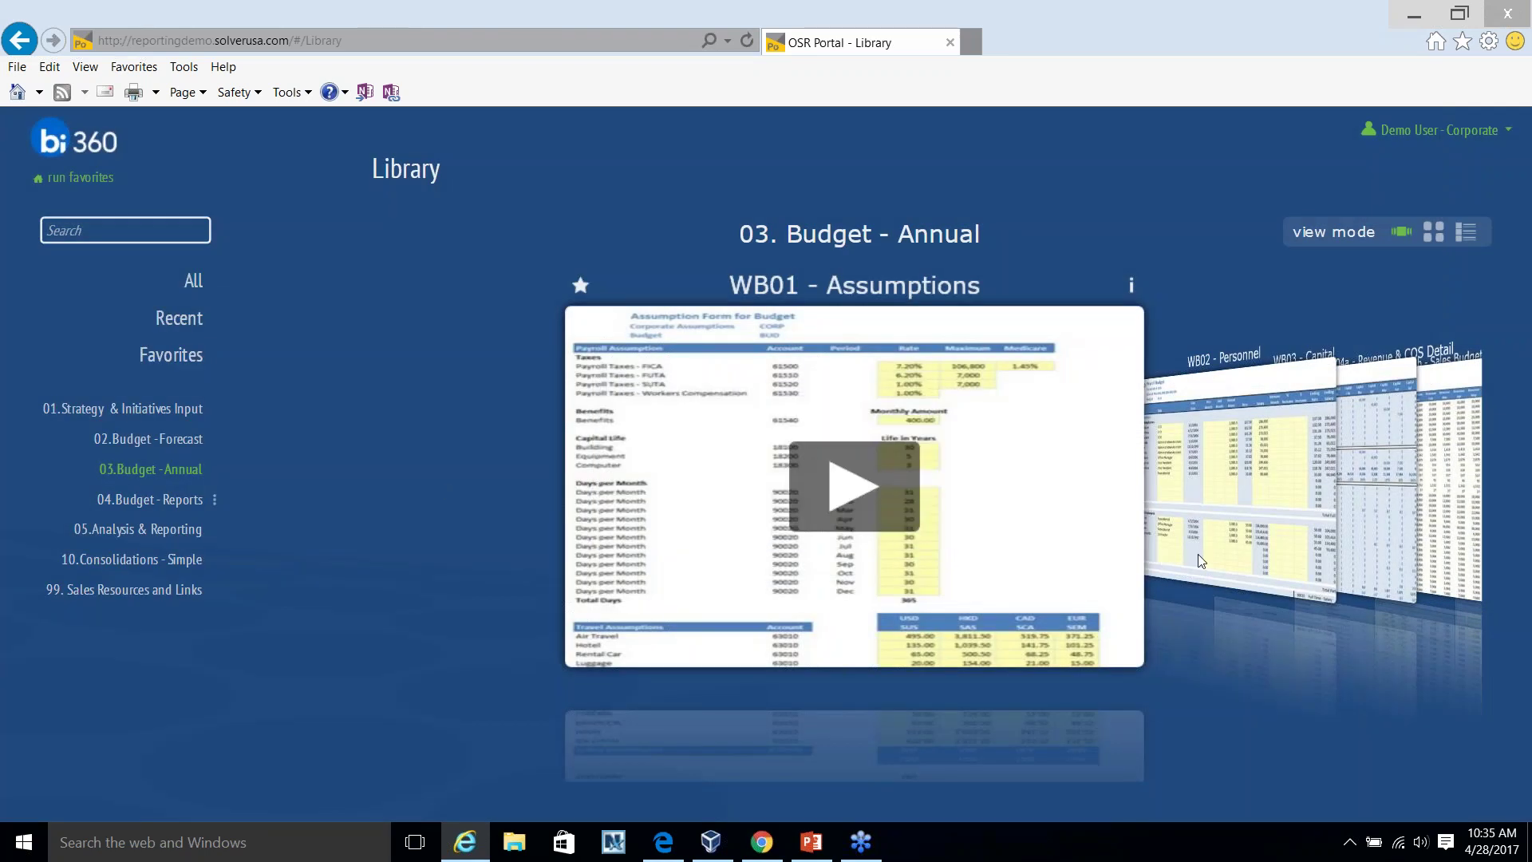
left_click(1257, 483)
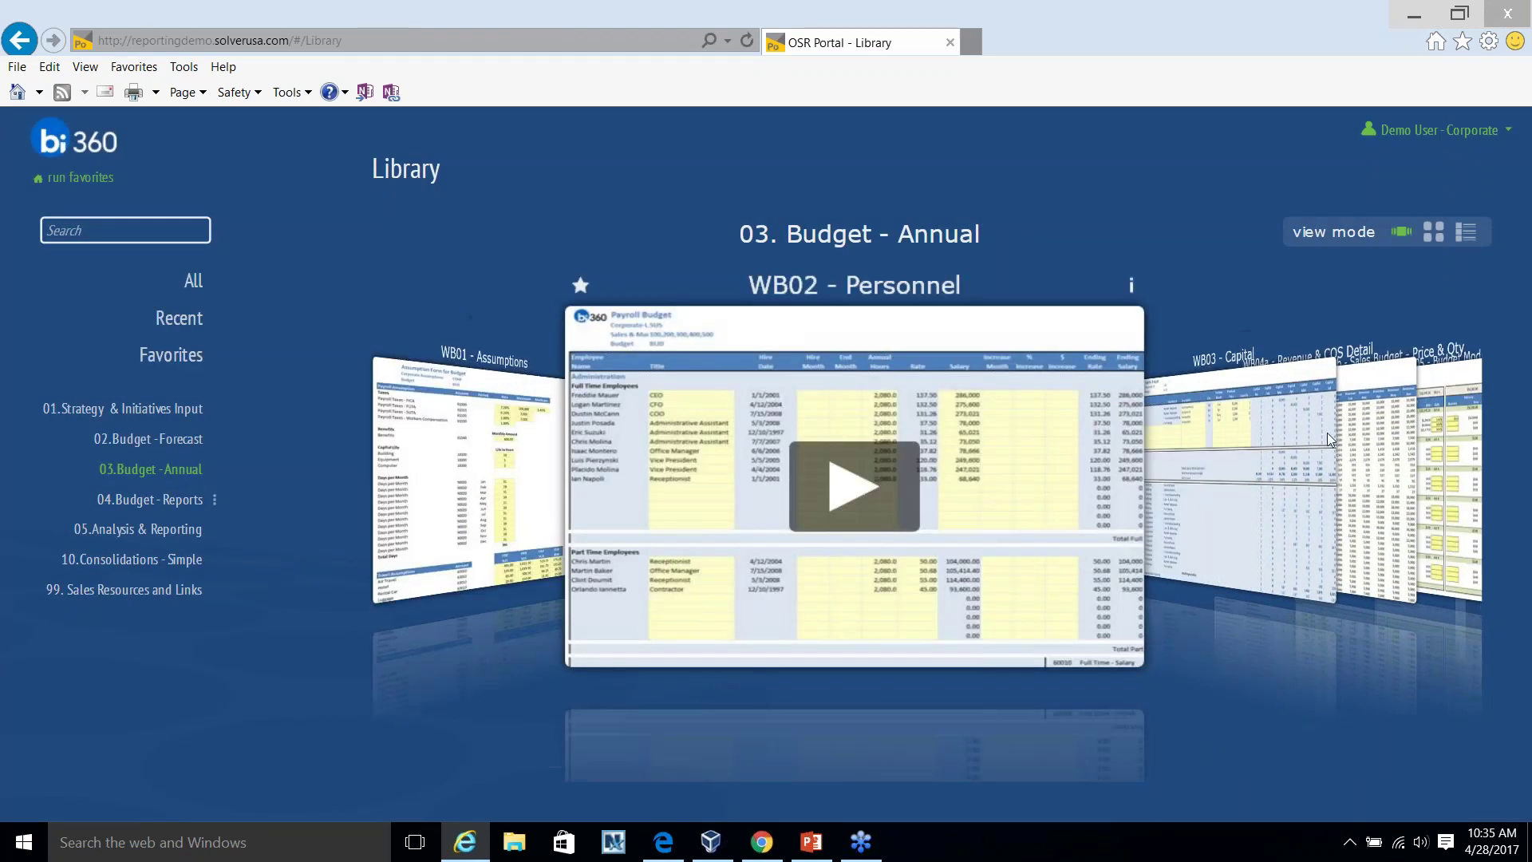
left_click(1329, 433)
left_click(1322, 438)
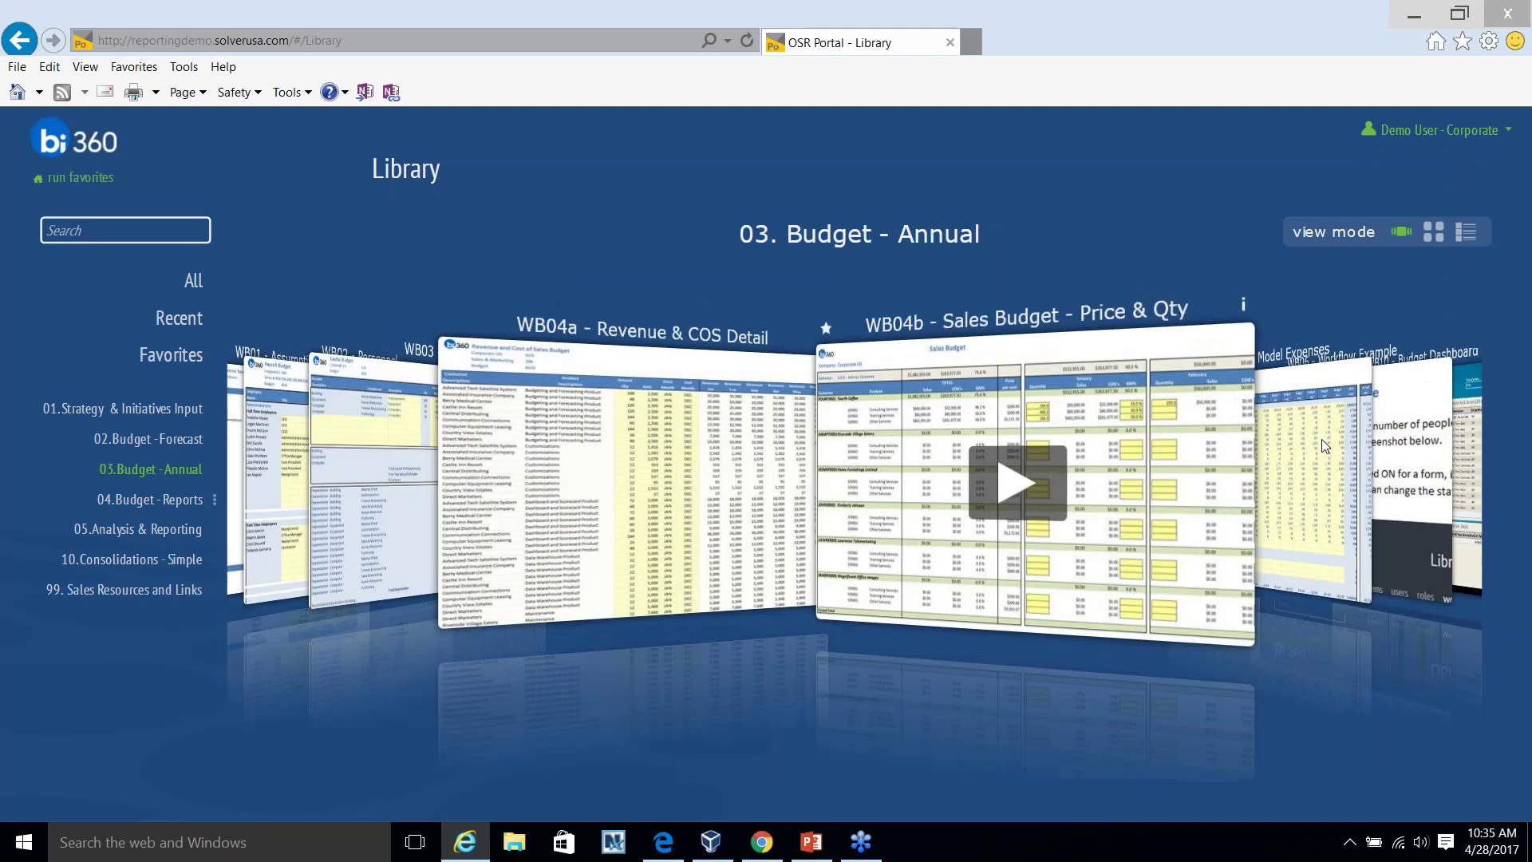
left_click(1322, 439)
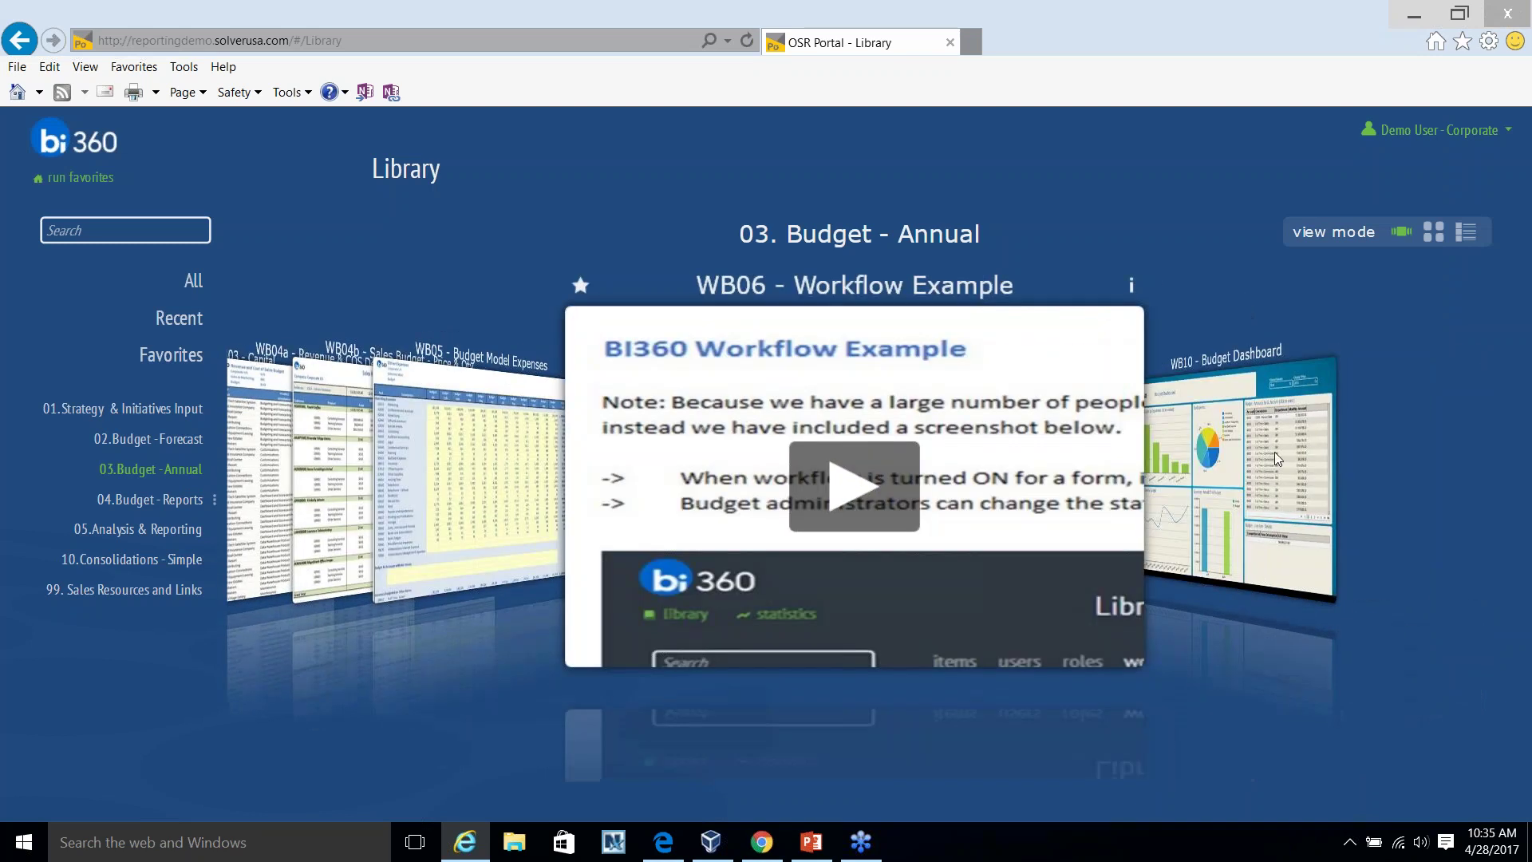
left_click(902, 287)
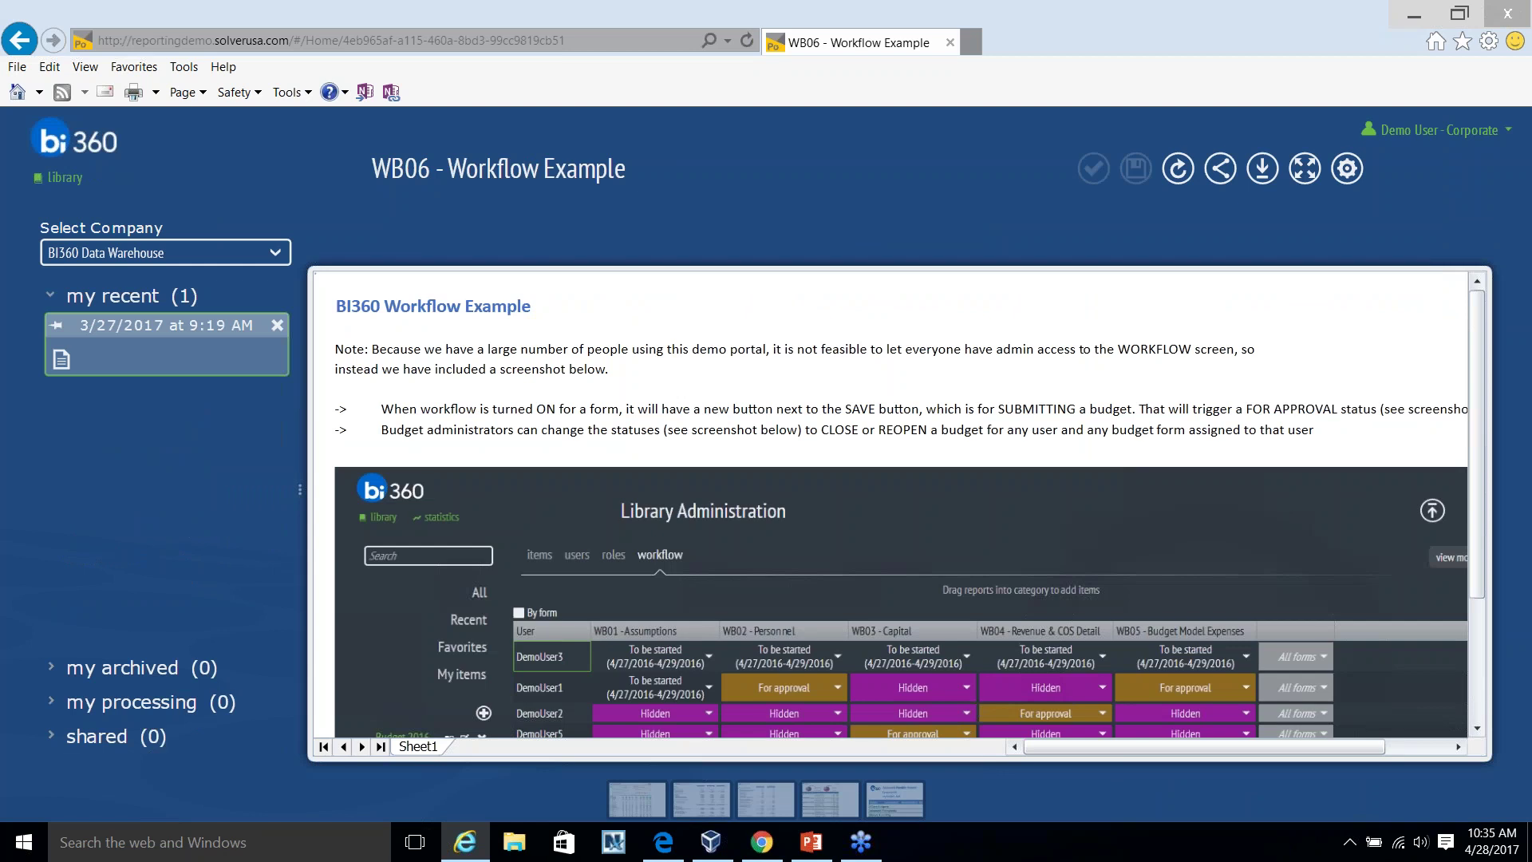
Expand WB06 to full view, scroll through the workflow screenshot, collapse it, and return to the library.
left_click(1305, 168)
scroll(366, 483, "down", 1)
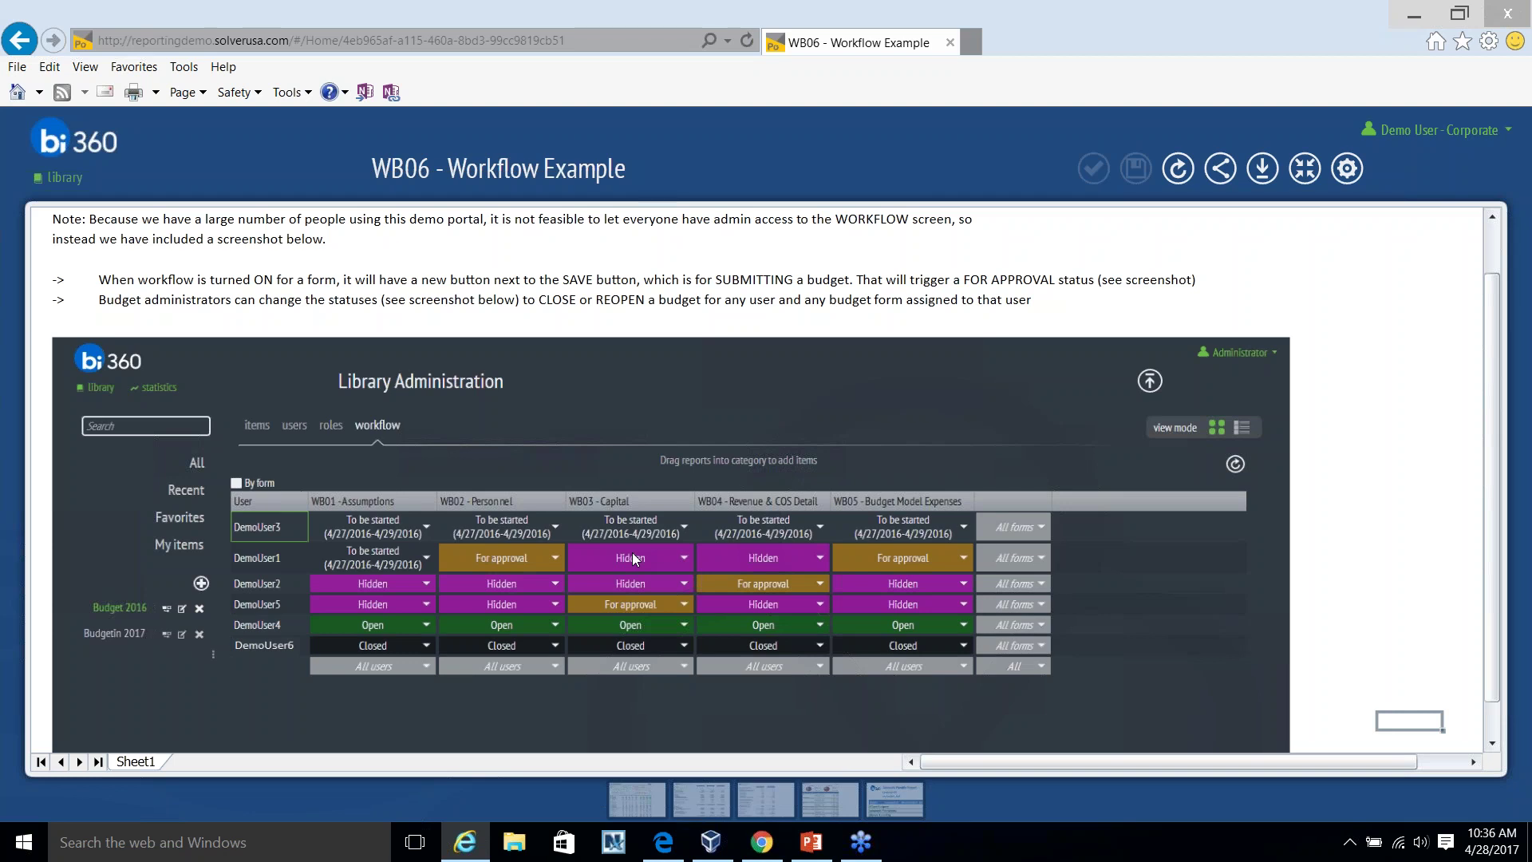
left_click(1305, 168)
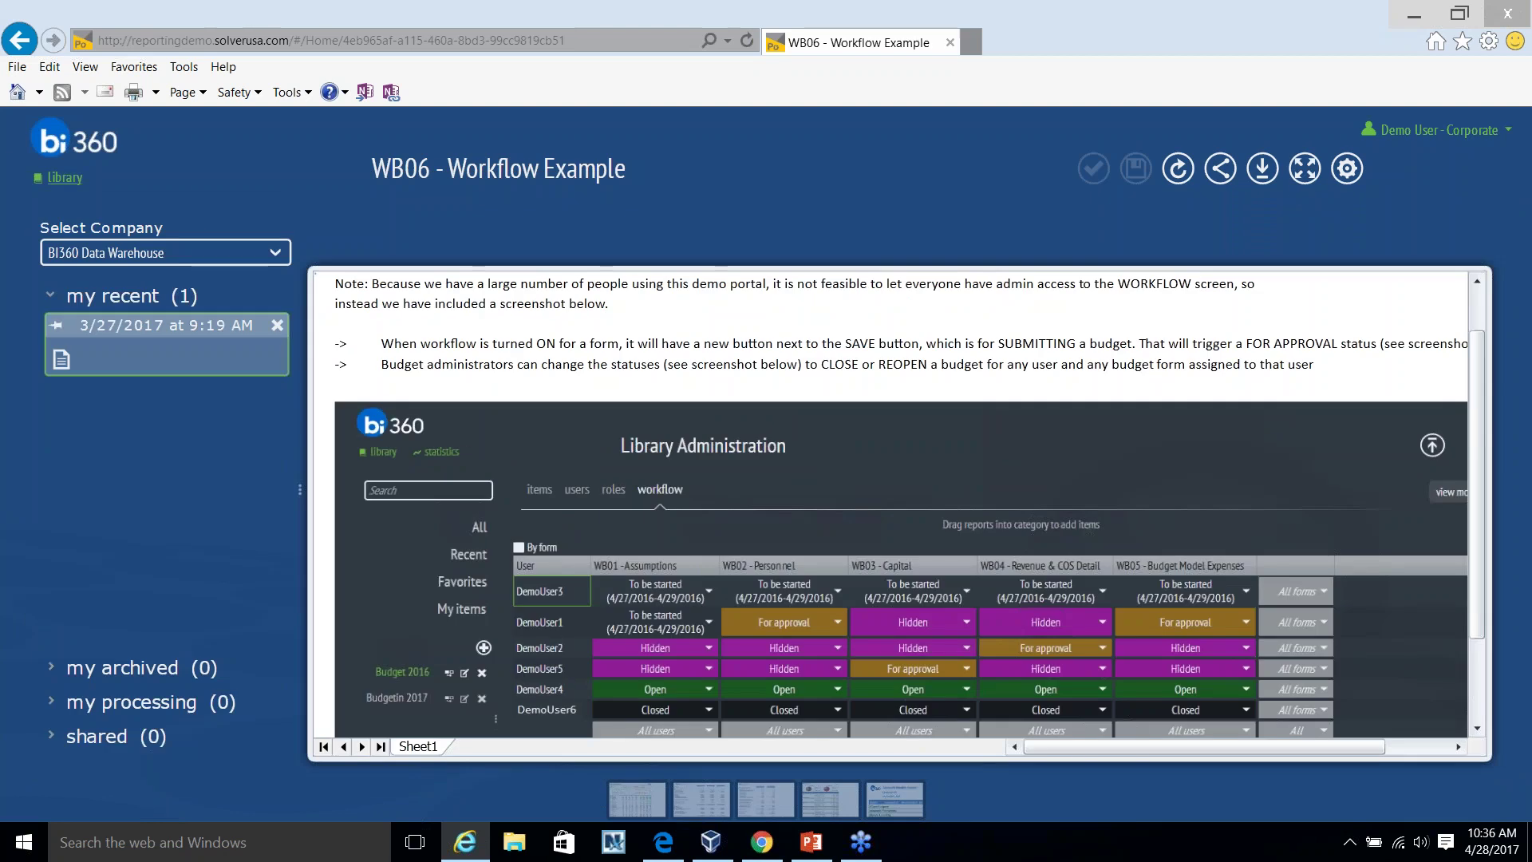
left_click(65, 176)
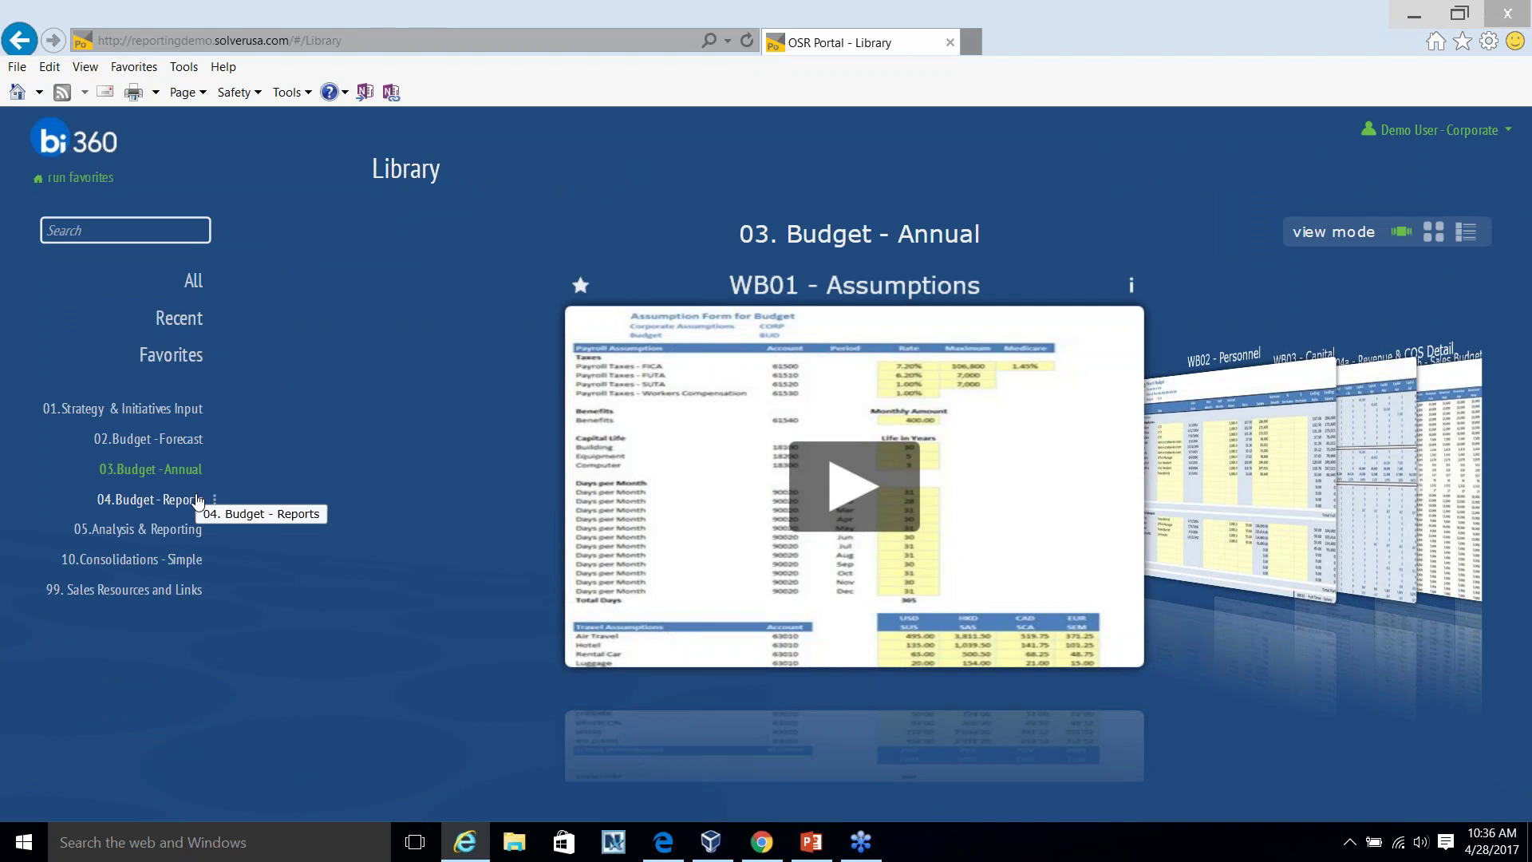
Browse the carousel to WB05 and look through the Budget - Forecast, Analysis & Reporting and Budget - Reports categories.
left_click(1307, 591)
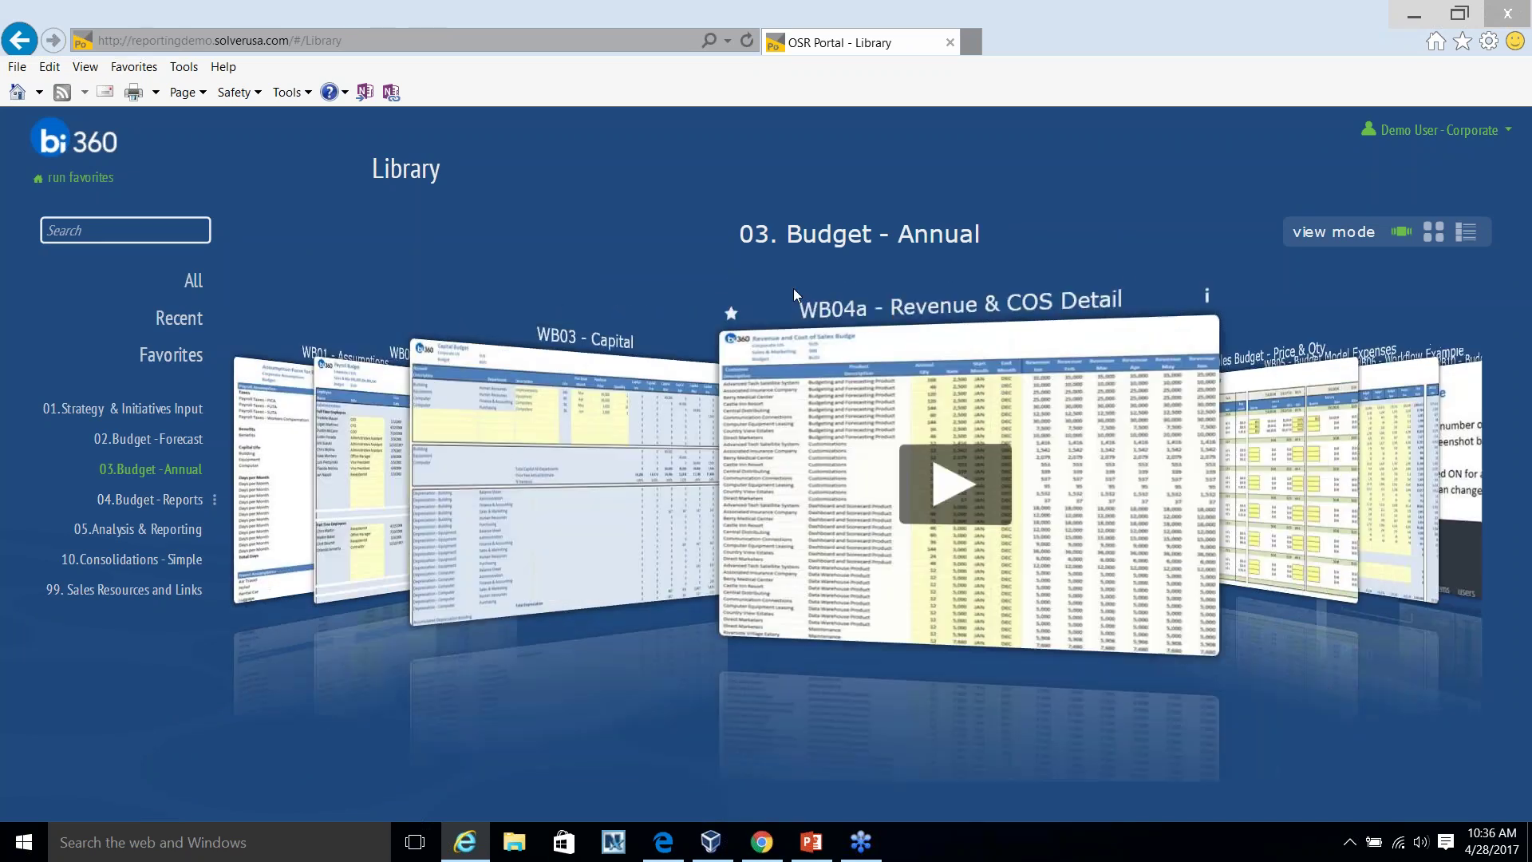
left_click(1294, 451)
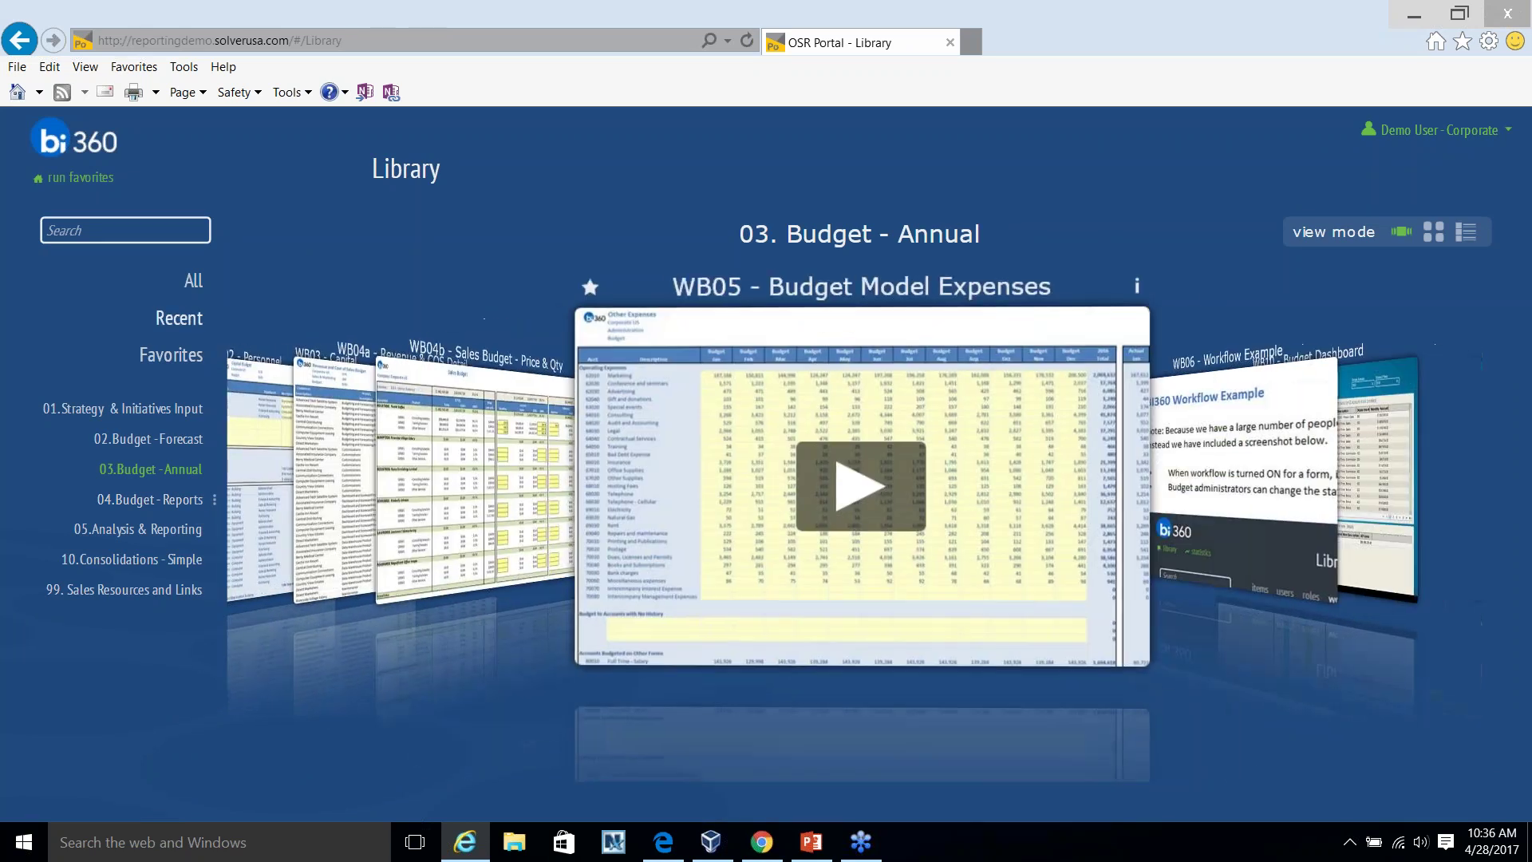
left_click(177, 441)
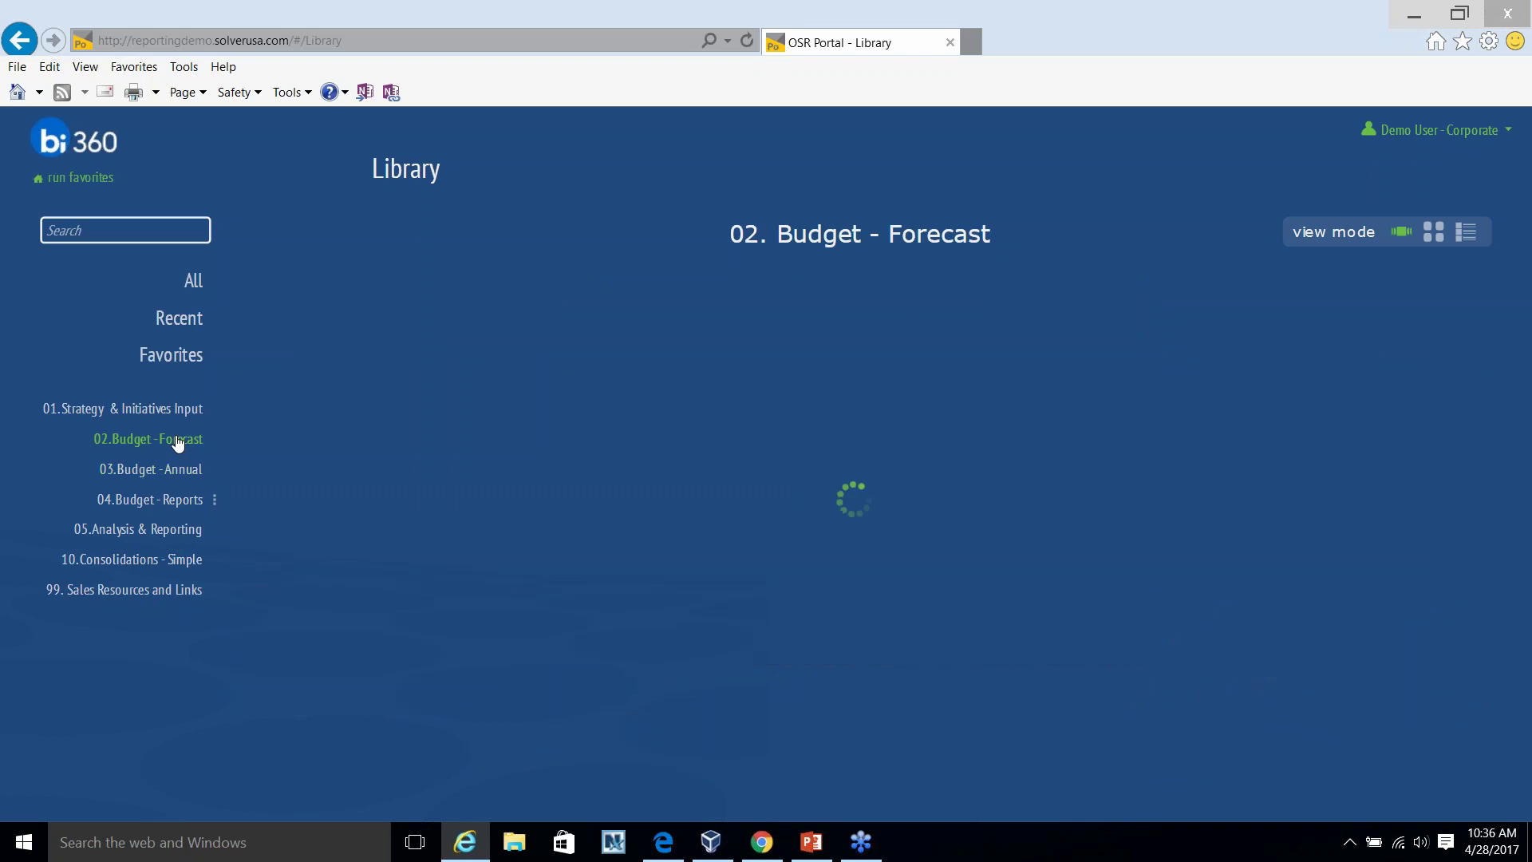
left_click(177, 529)
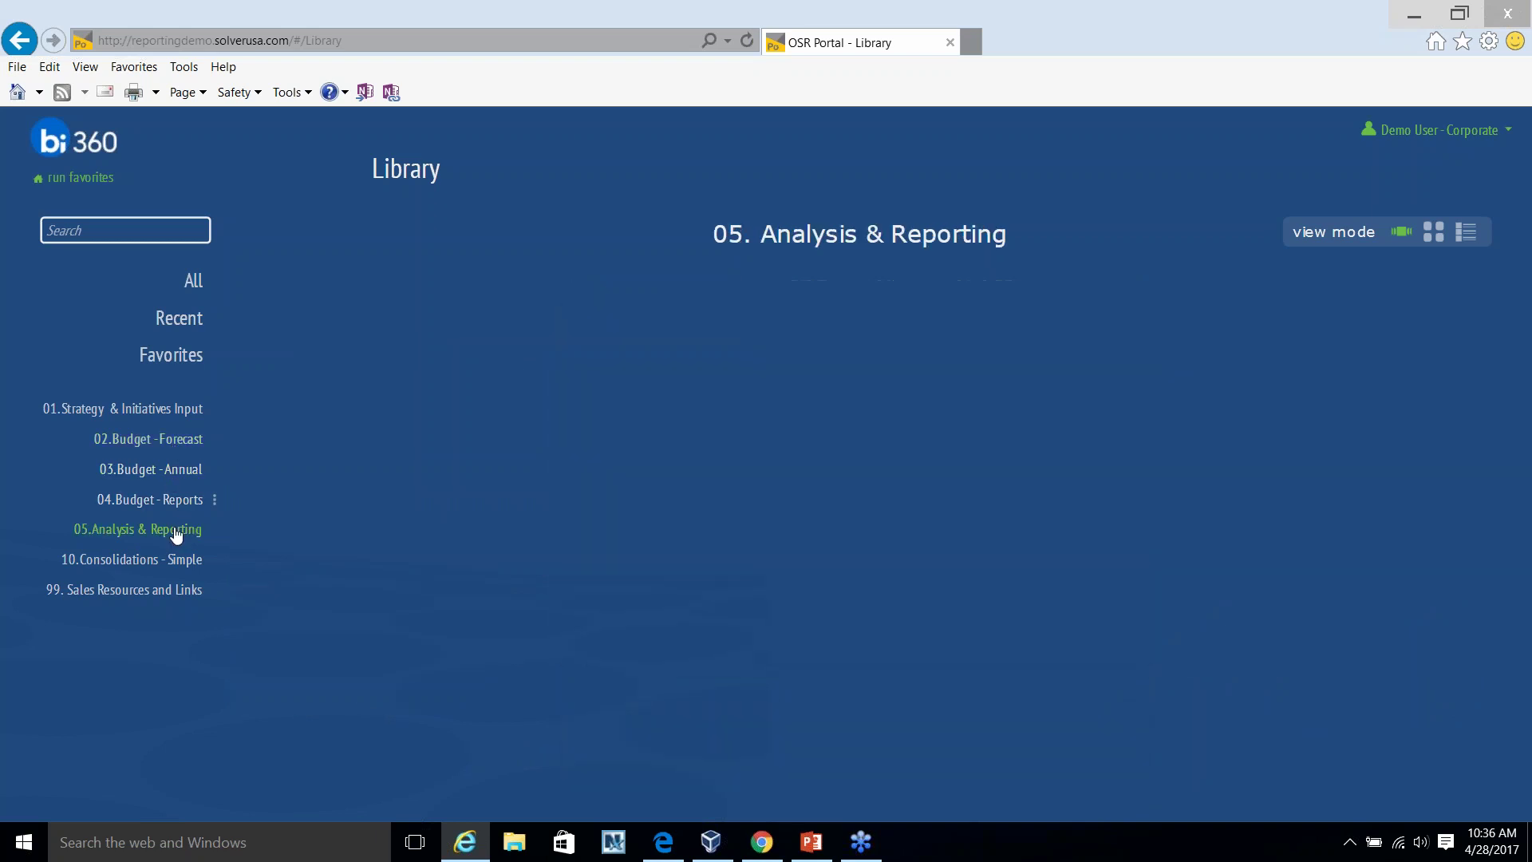
left_click(159, 503)
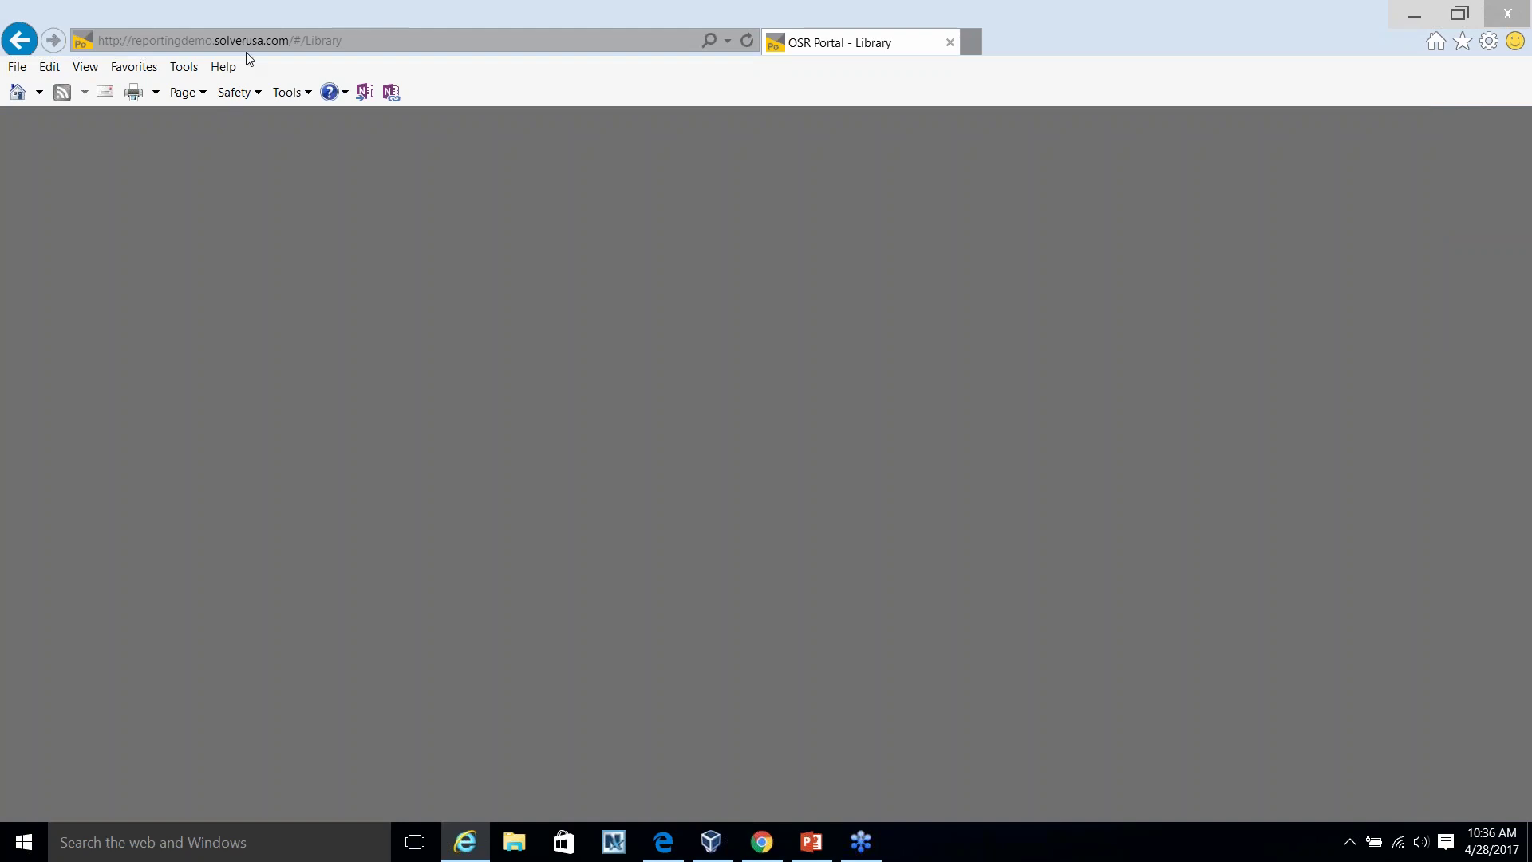
Reload the portal page, then load the portal home address via 'repo'.
left_click(247, 40)
key("Return")
left_click(247, 40)
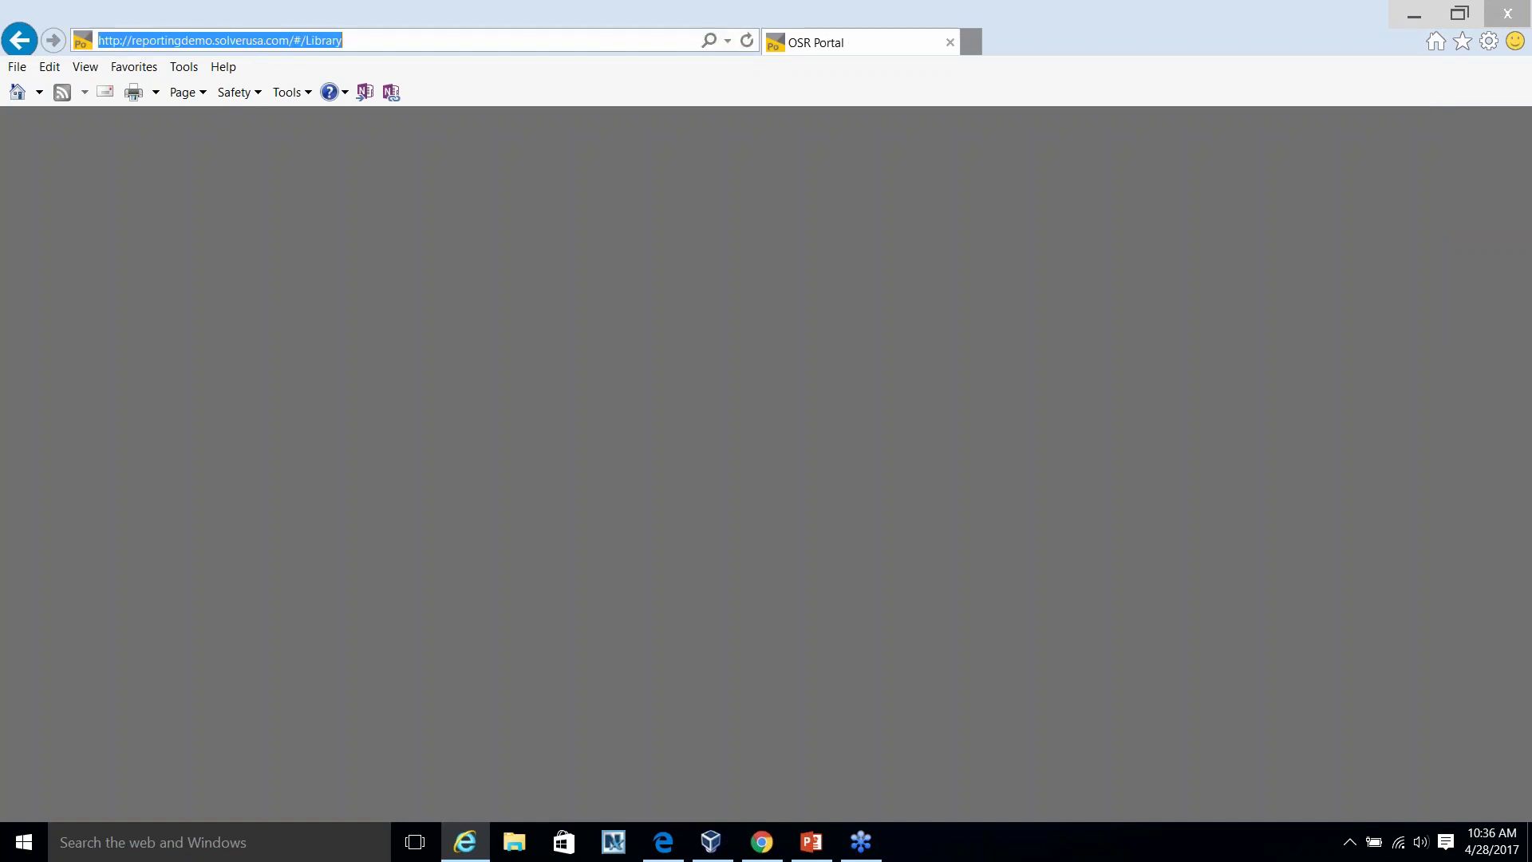
type("repo")
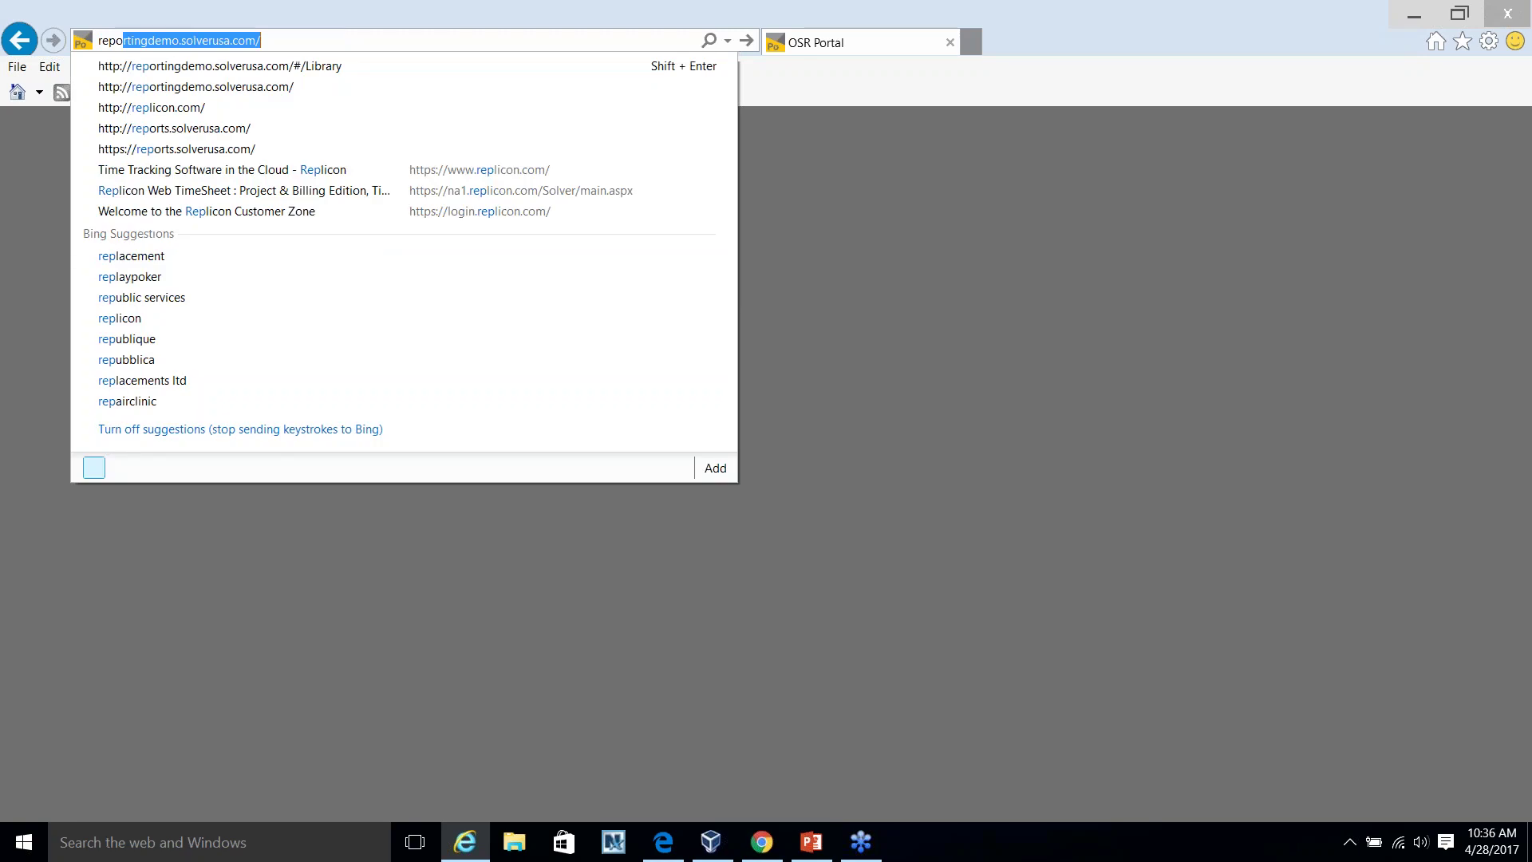
key("Return")
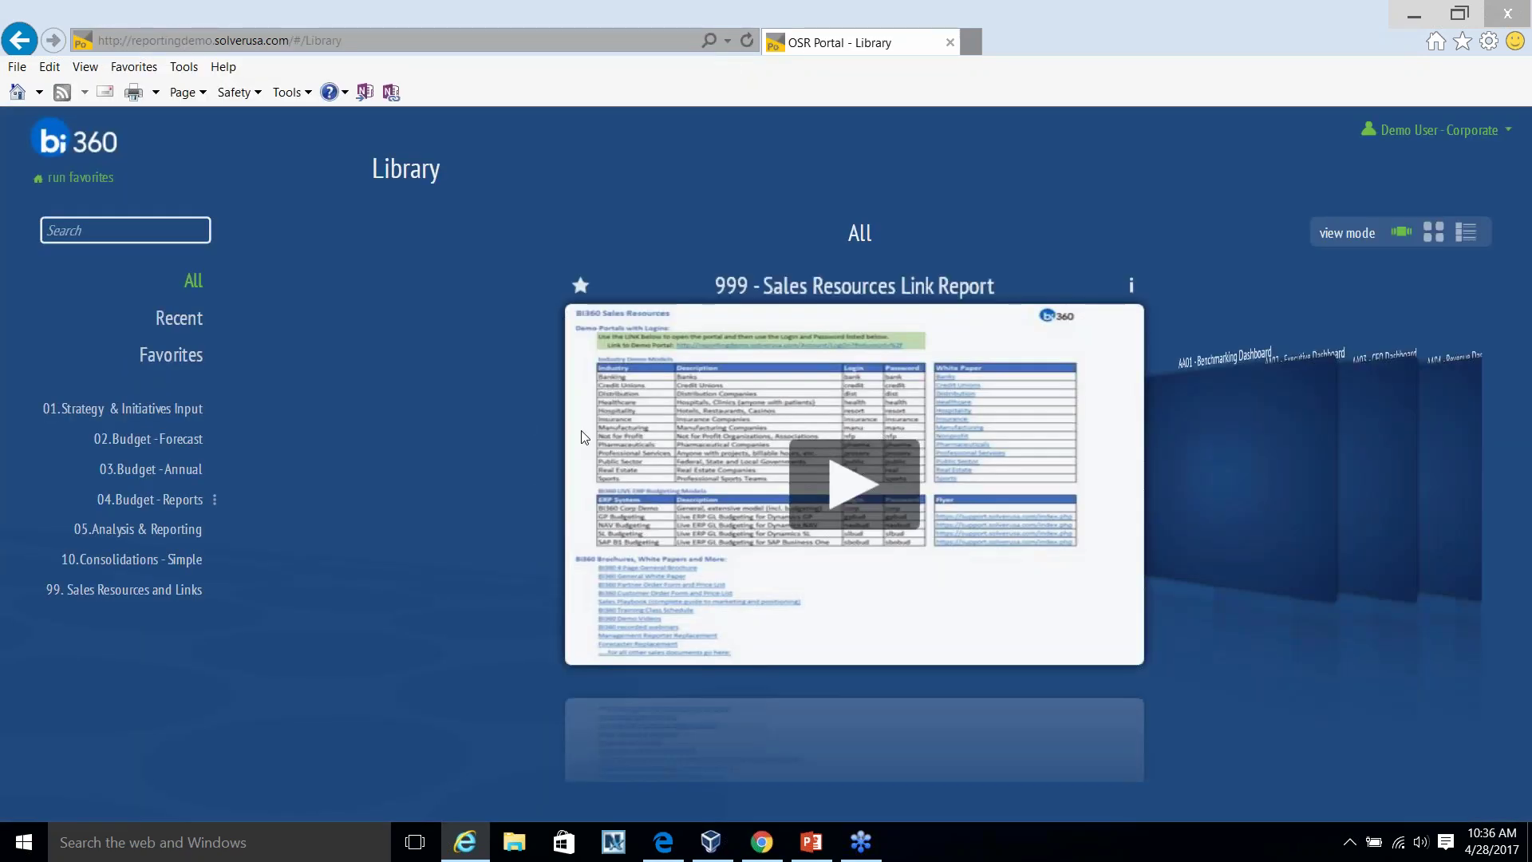
Select the 04. Budget - Reports category and rotate its carousel toward the PL Variance report.
left_click(199, 500)
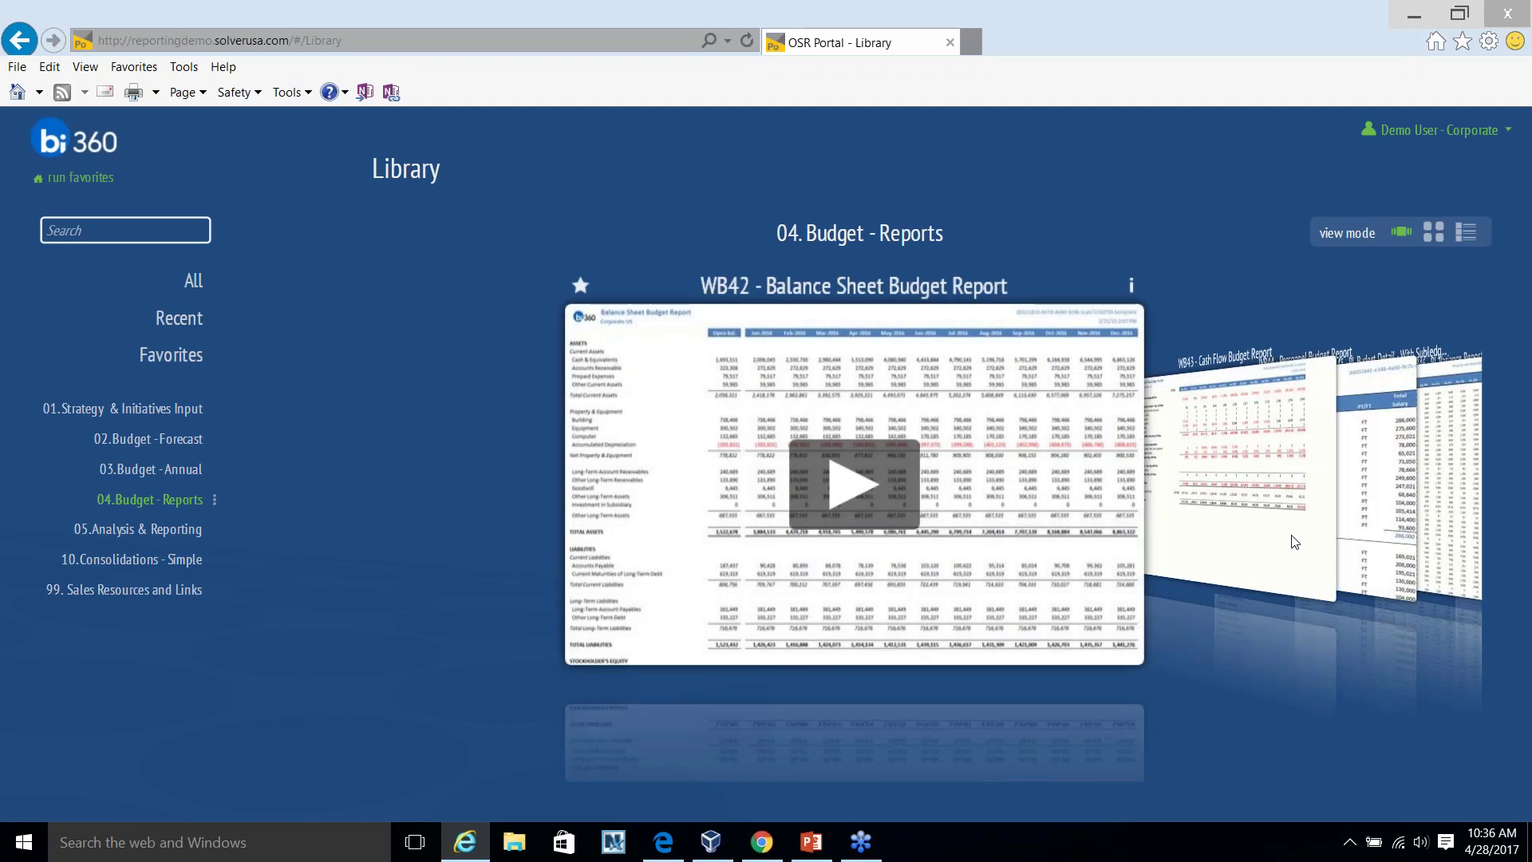
left_click(169, 472)
left_click(152, 500)
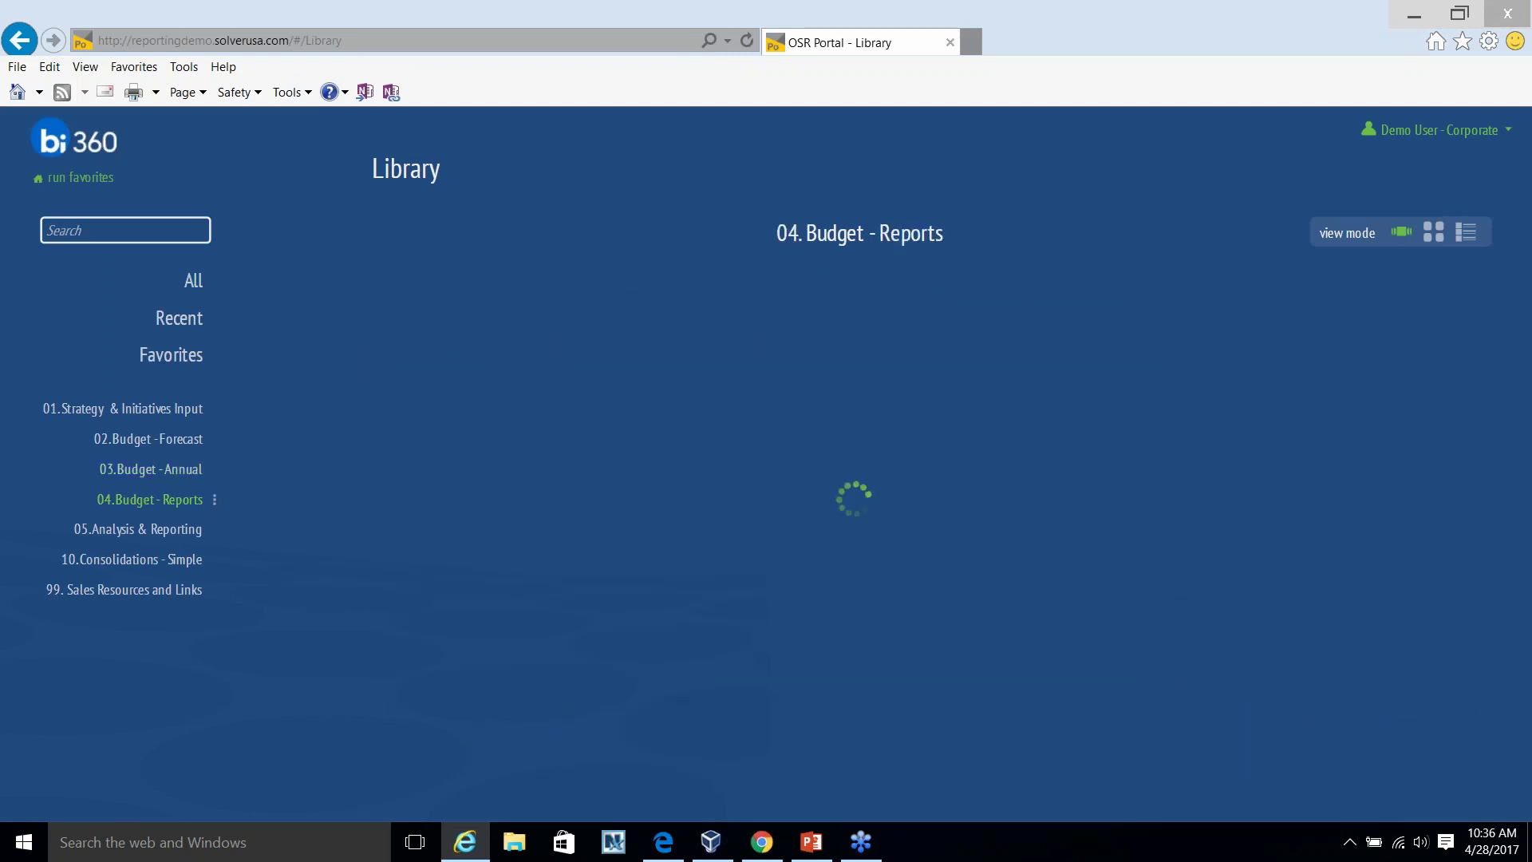
left_click(1356, 548)
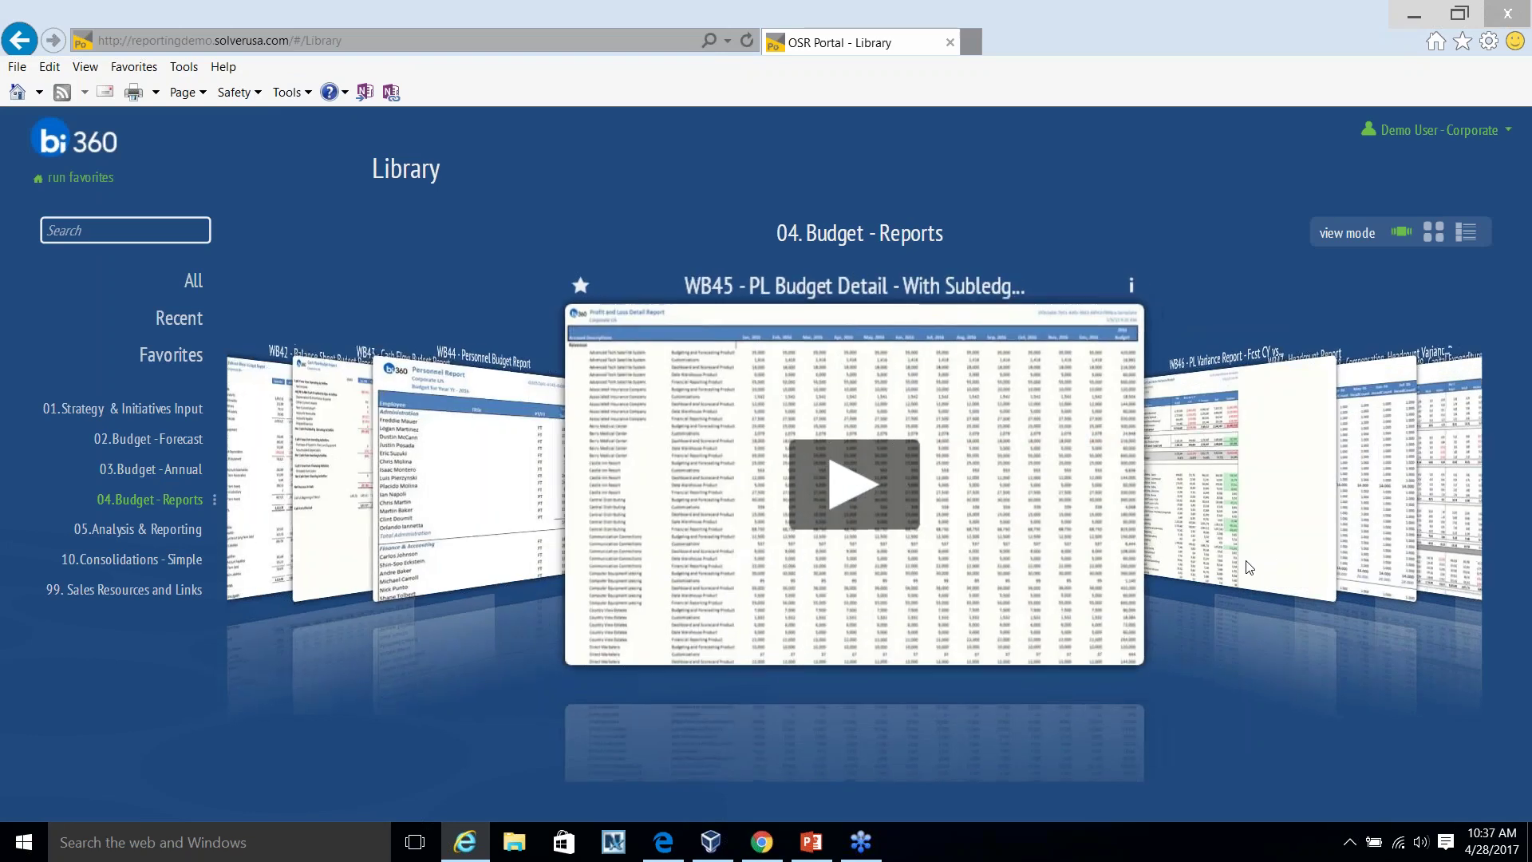
scroll(1002, 537, "down", 1)
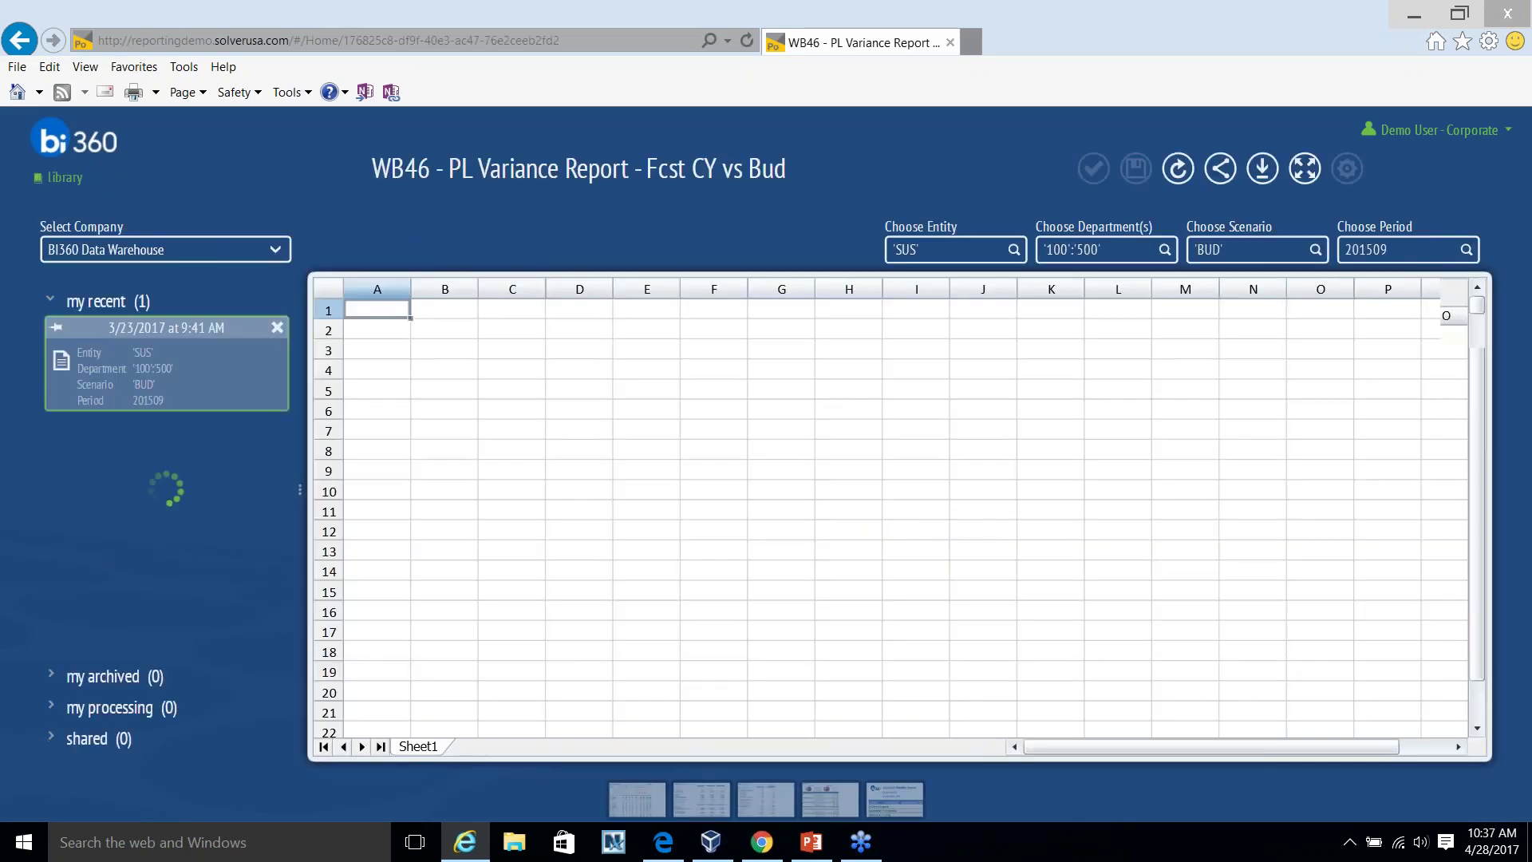
left_click(1306, 169)
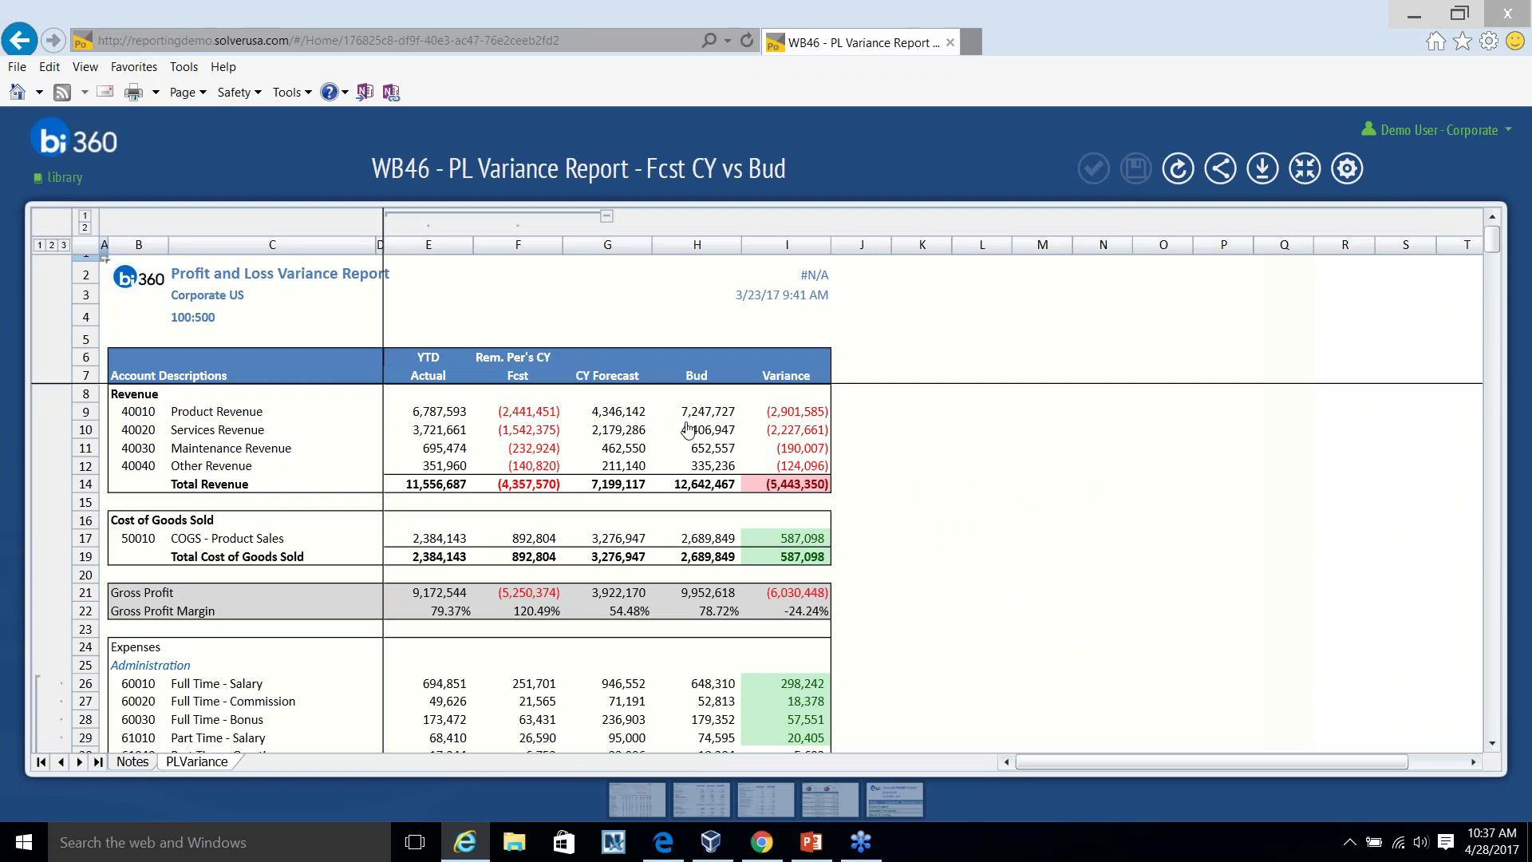
left_click(438, 415)
left_click(739, 477)
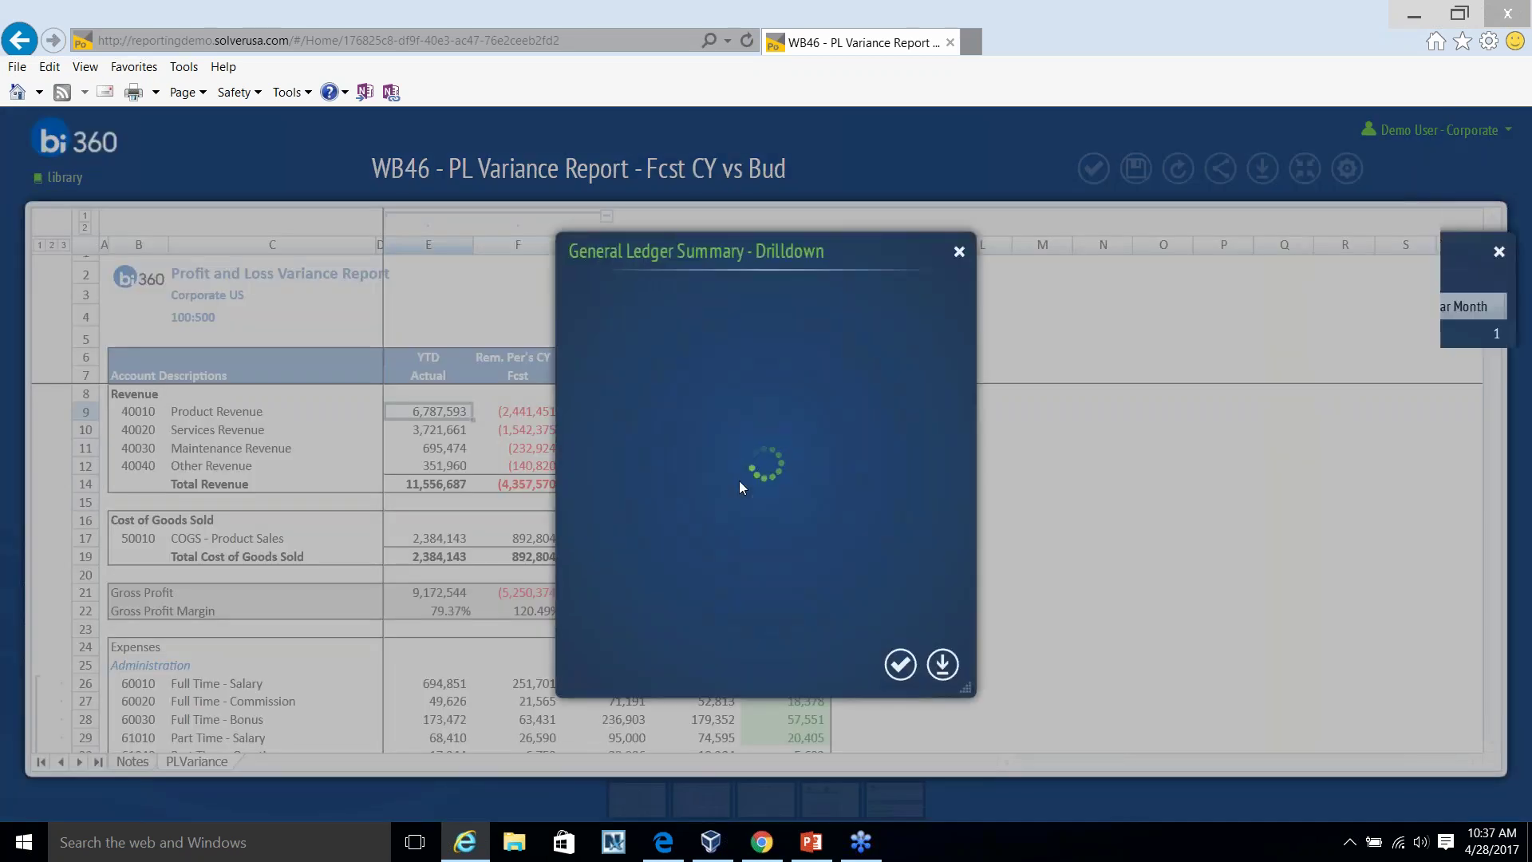
key("Escape")
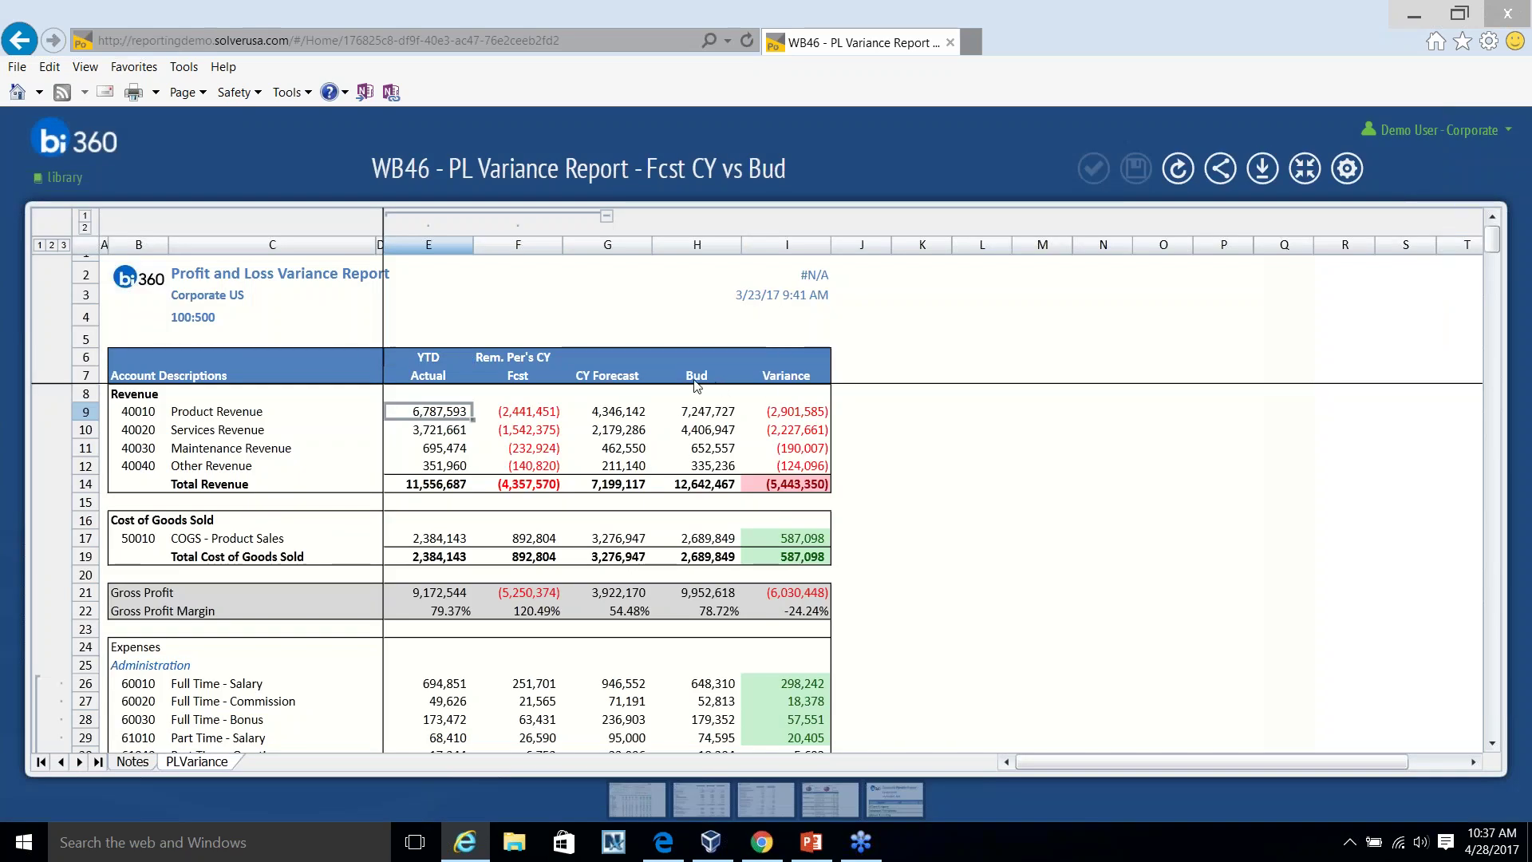
left_click(1305, 168)
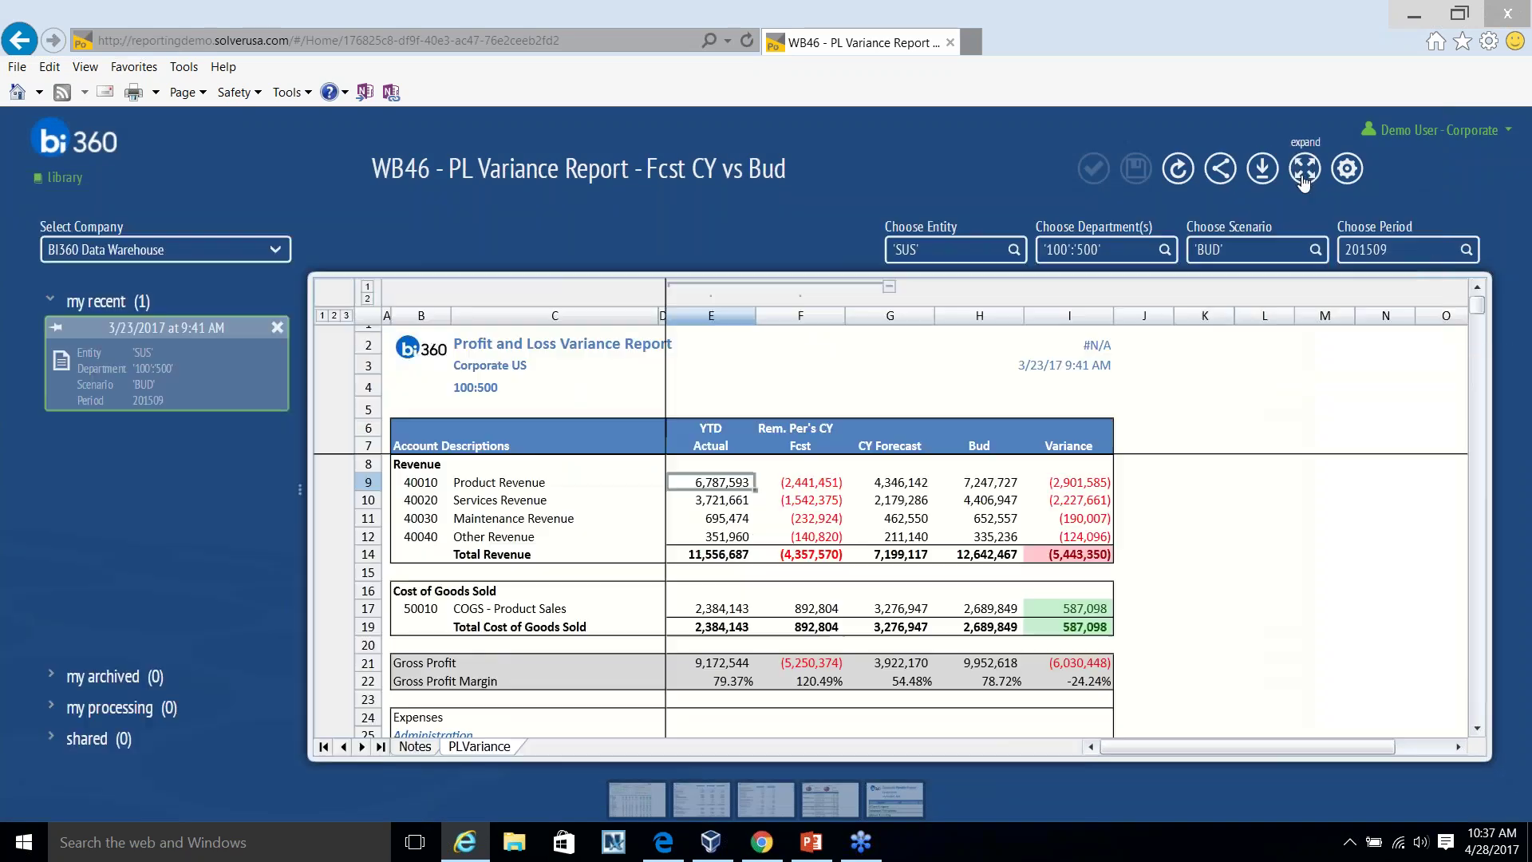
left_click(1315, 249)
left_click(765, 418)
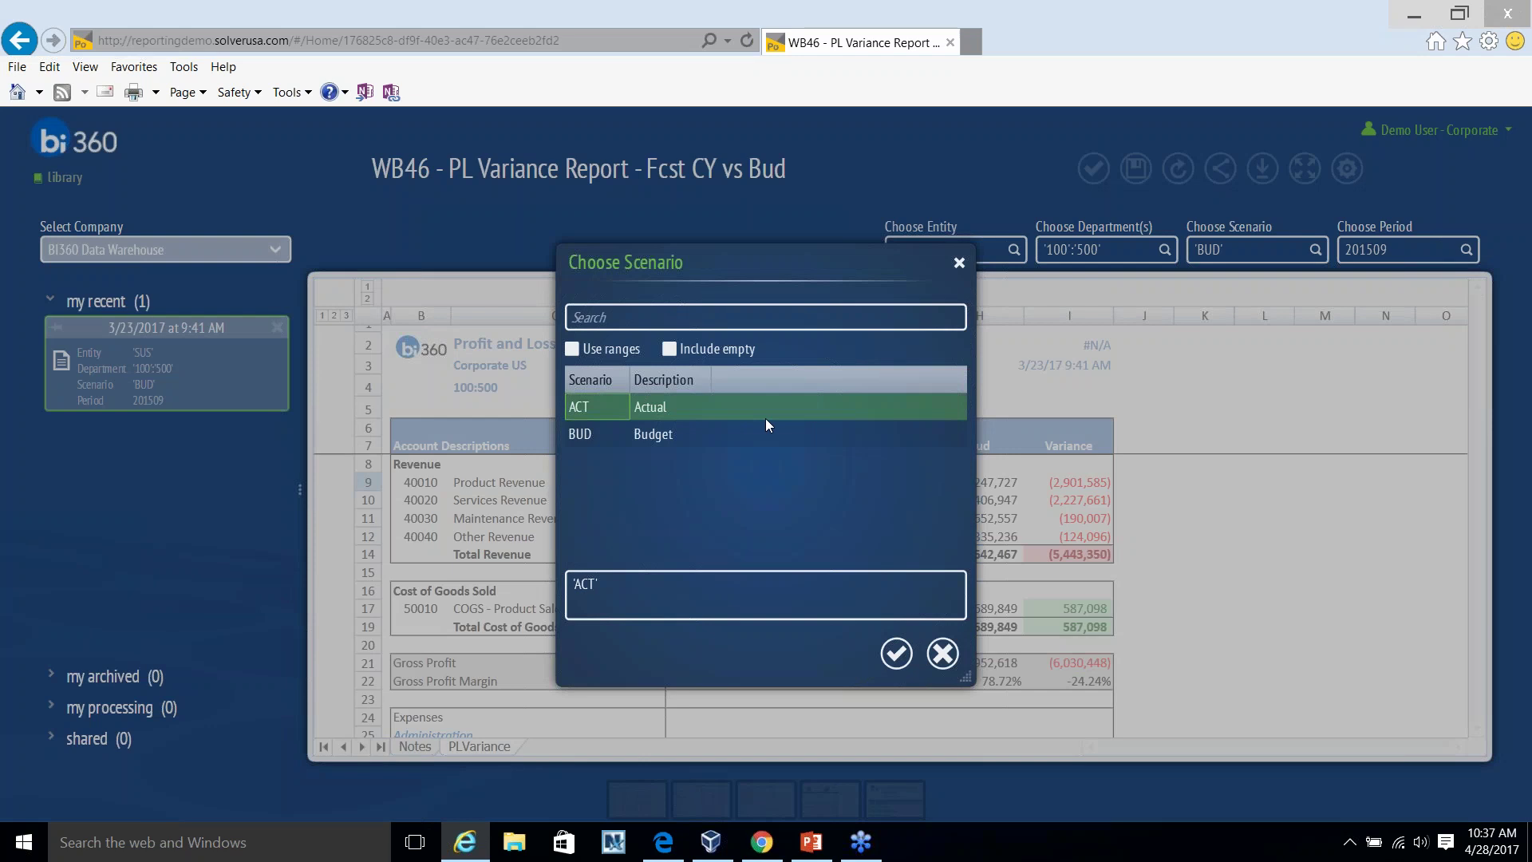
key("Escape")
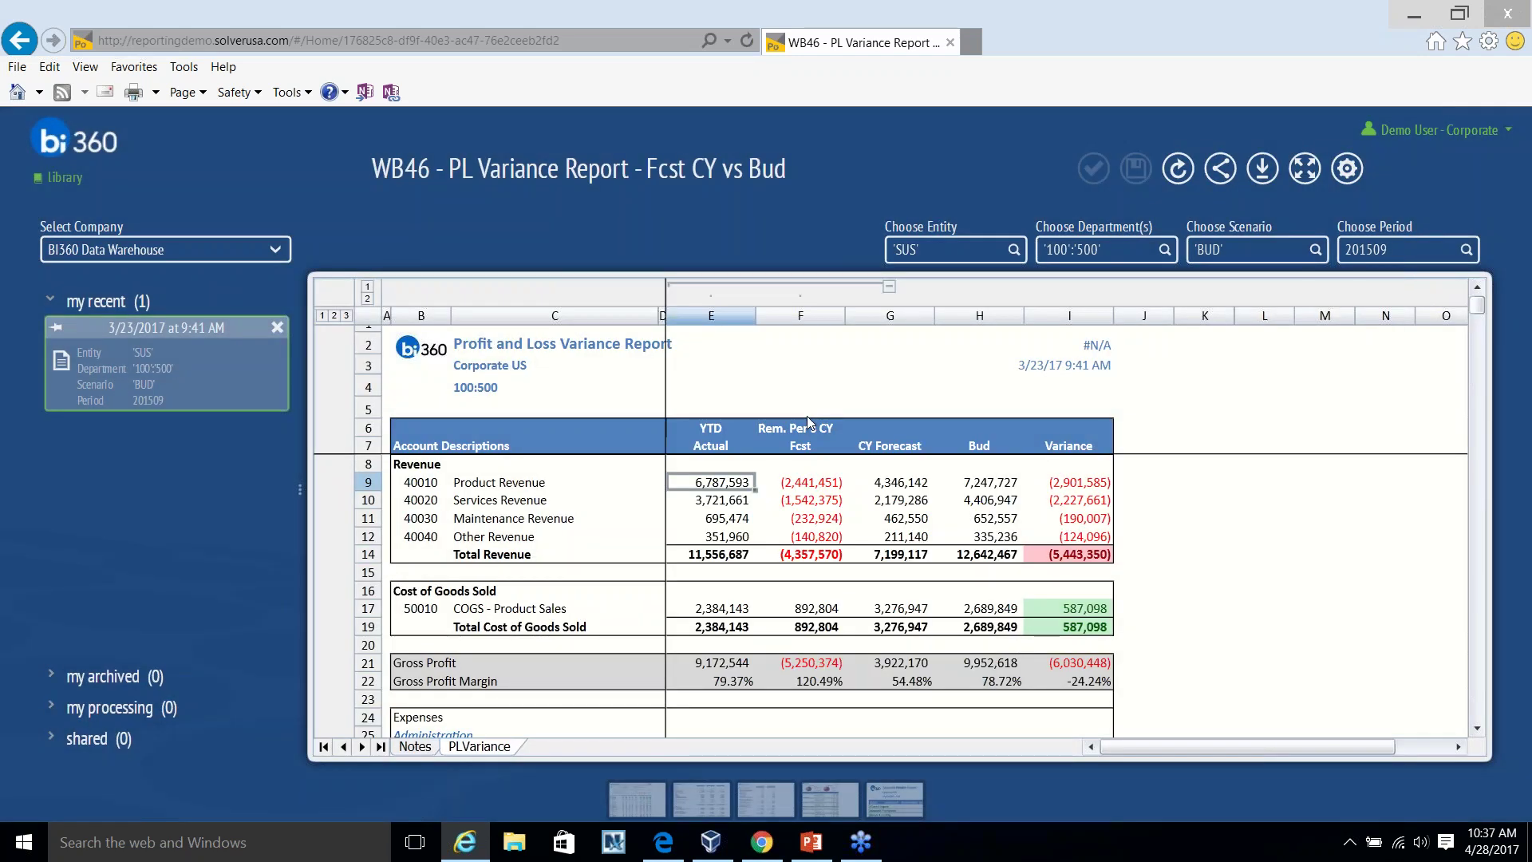
left_click(62, 182)
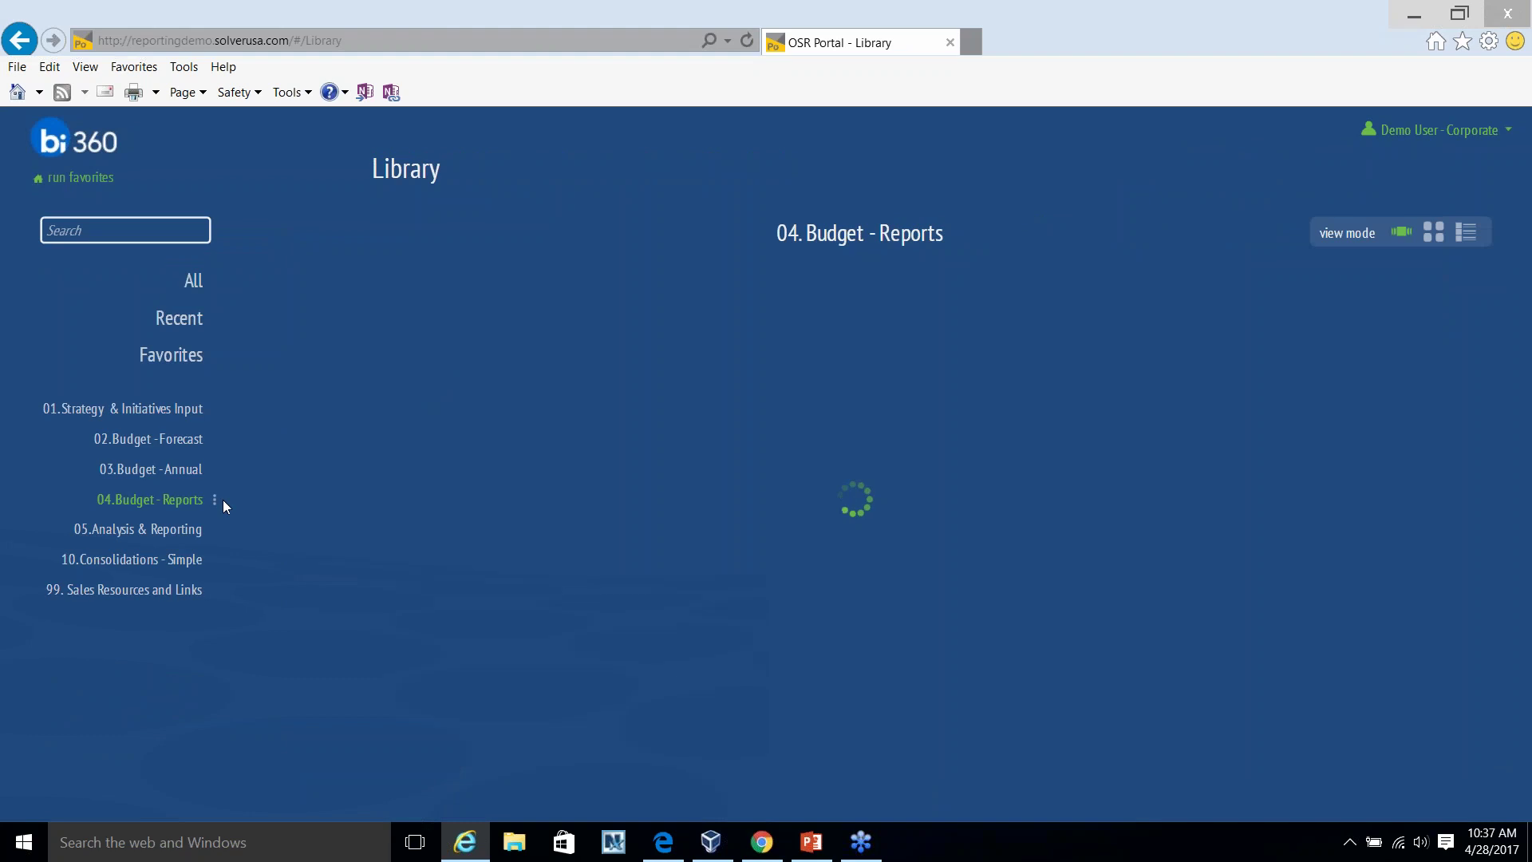
Browse the budget reports carousel and open the WB44 Personnel Budget Report.
left_click(1153, 490)
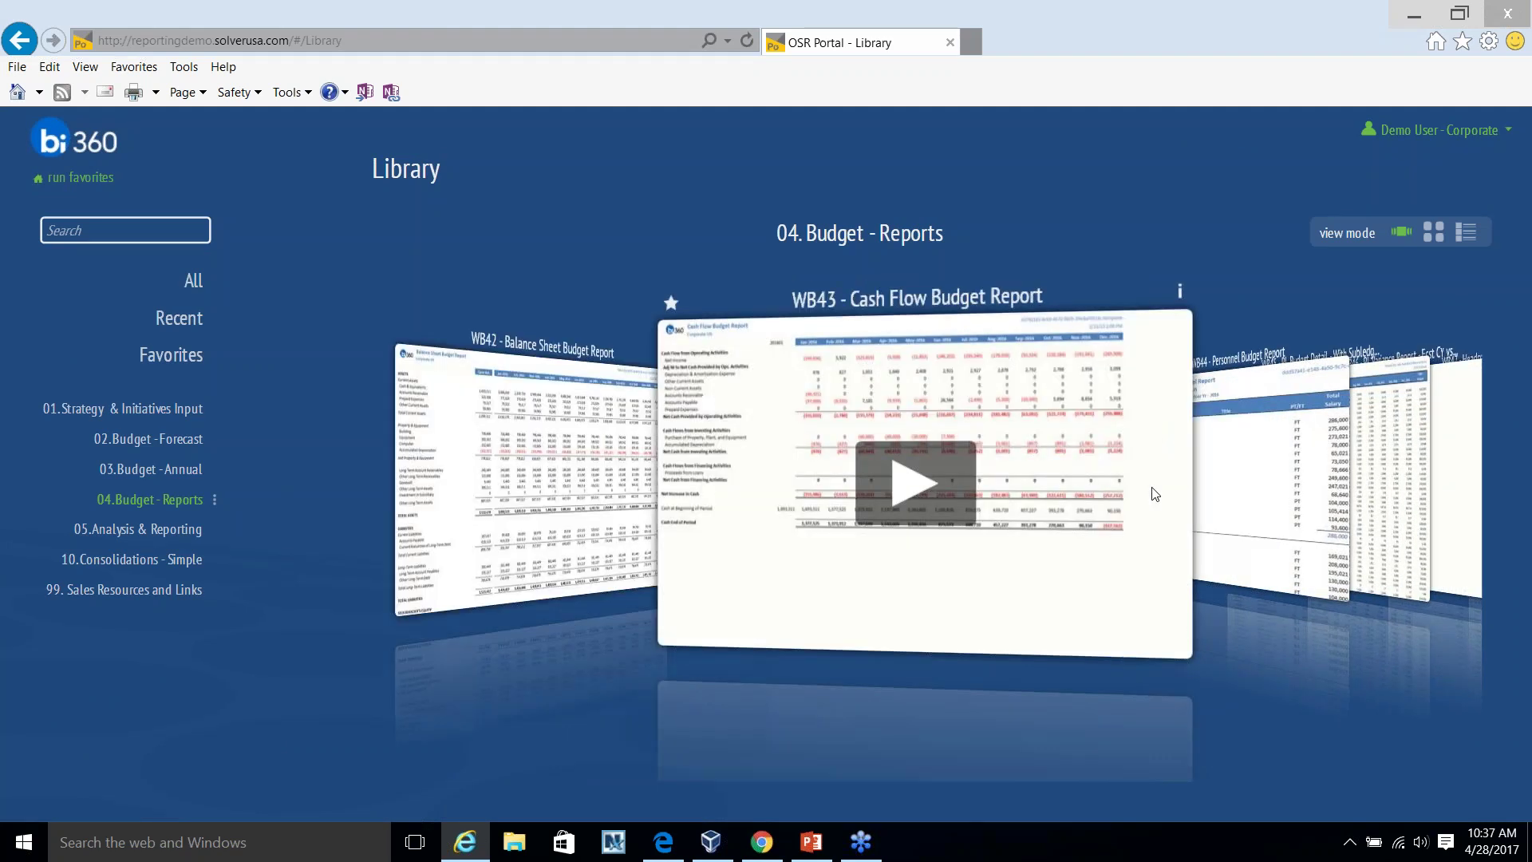
left_click(1152, 491)
left_click(1152, 490)
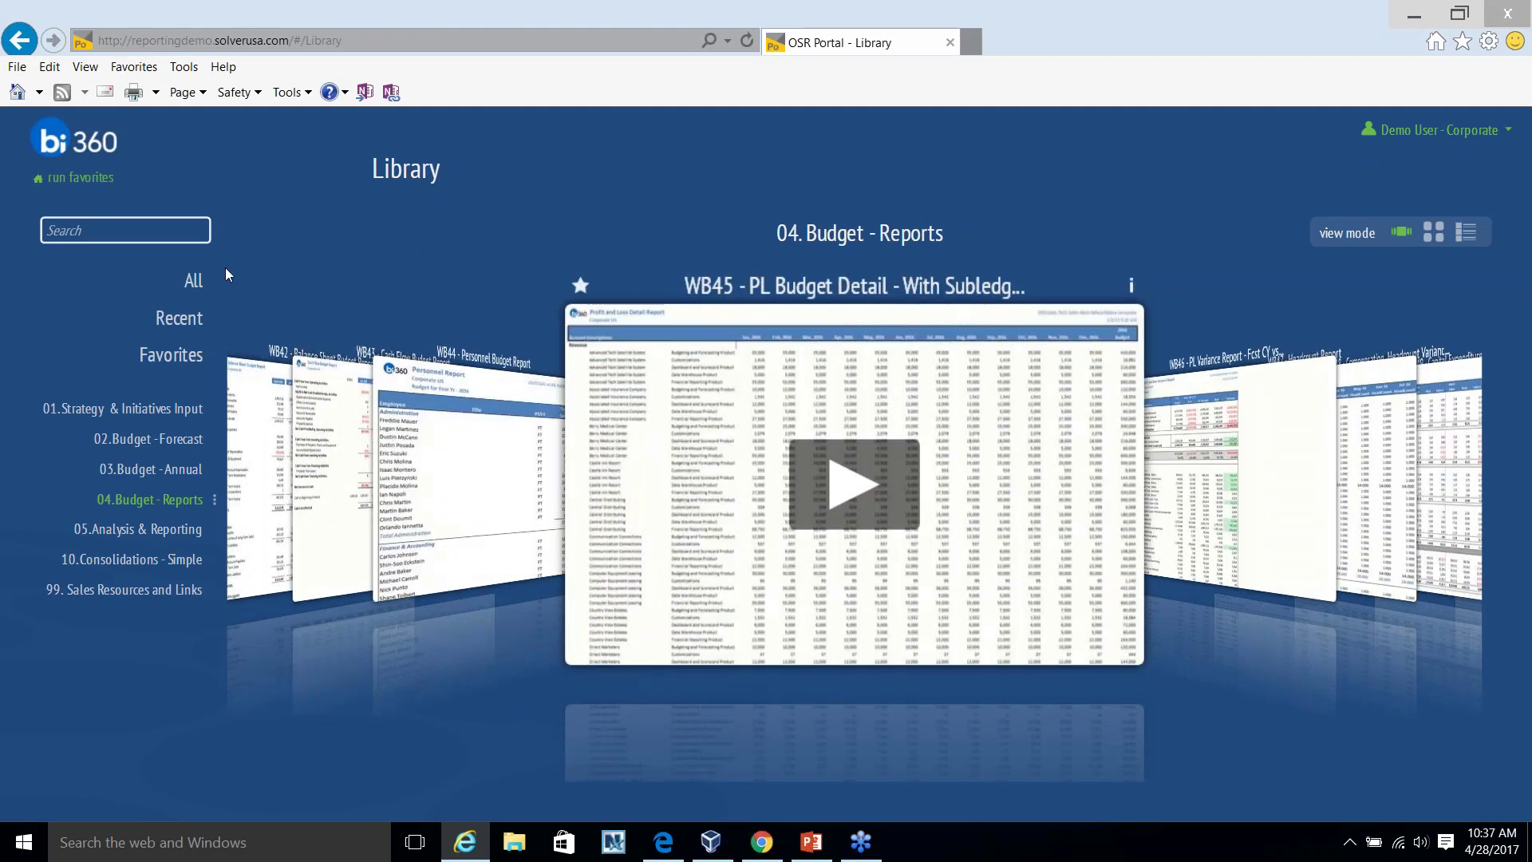
left_click(471, 479)
left_click(981, 537)
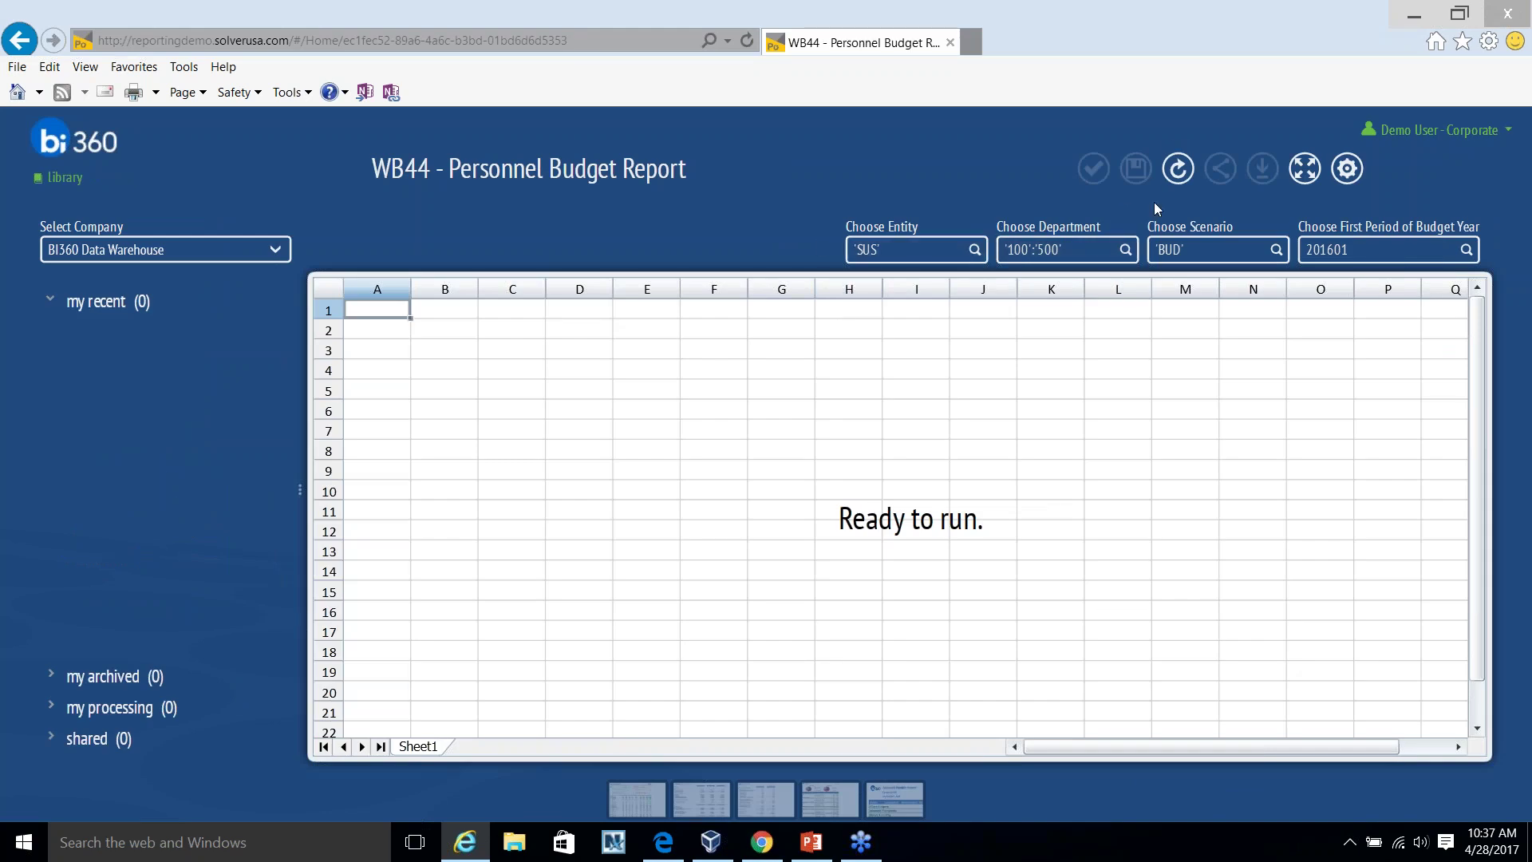
Run the report full-window and expand the column group to show Feb–Dec monthly salaries.
left_click(1178, 168)
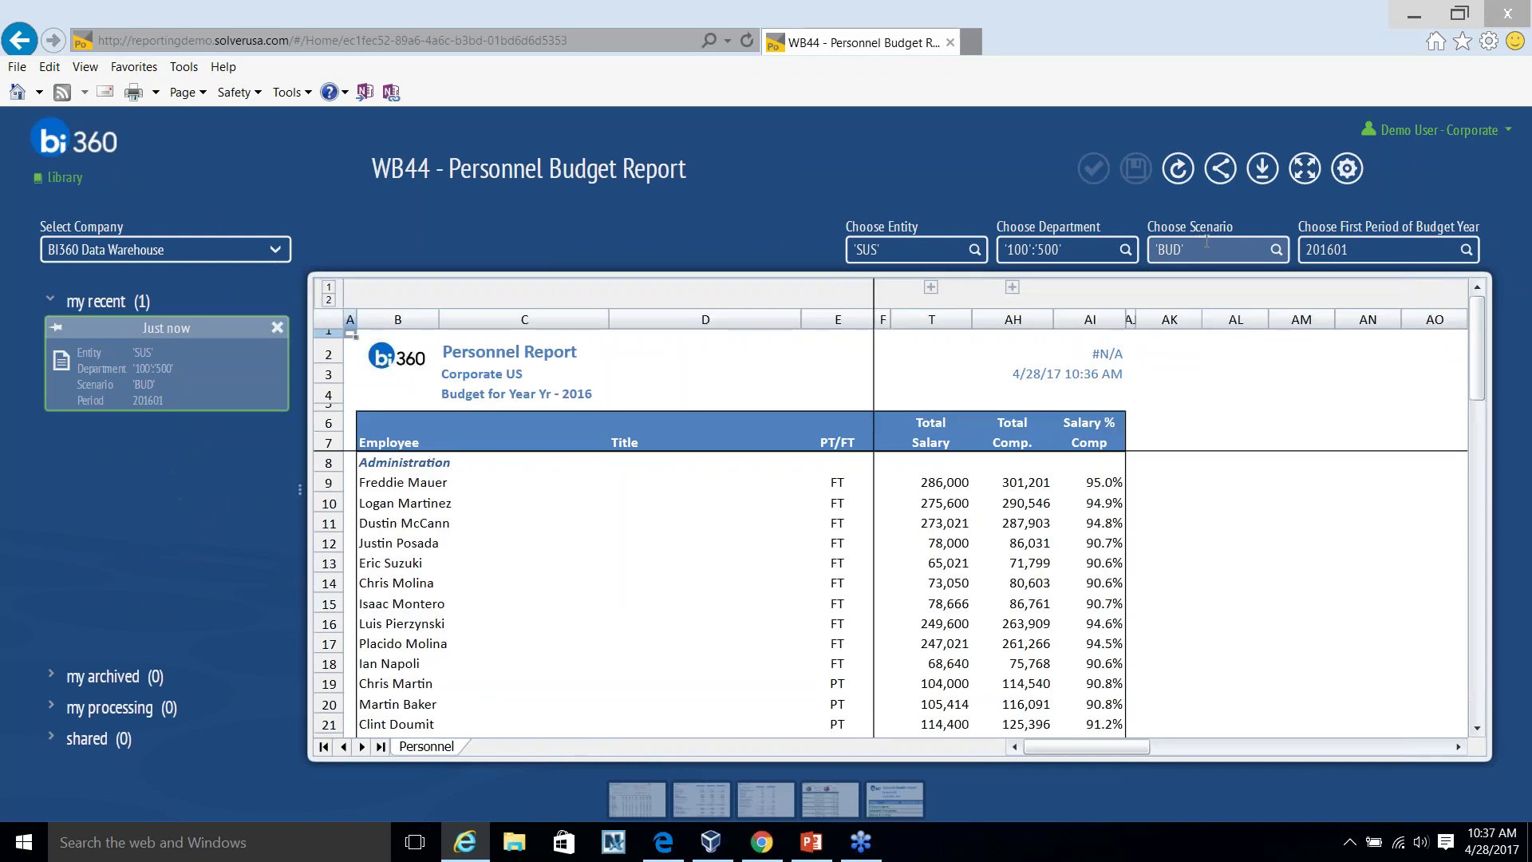
left_click(1305, 168)
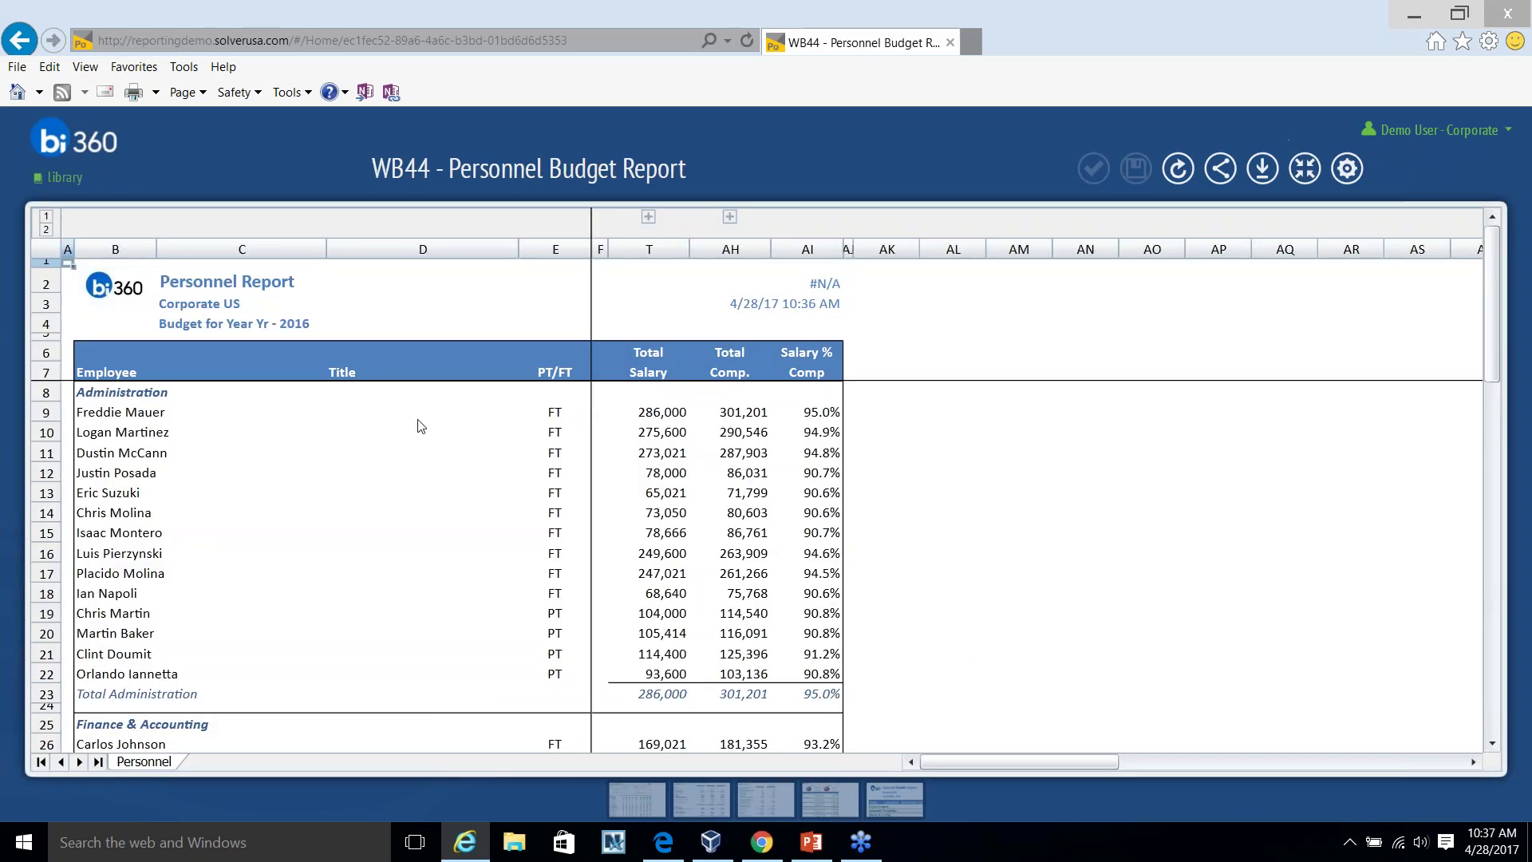
left_click(114, 392)
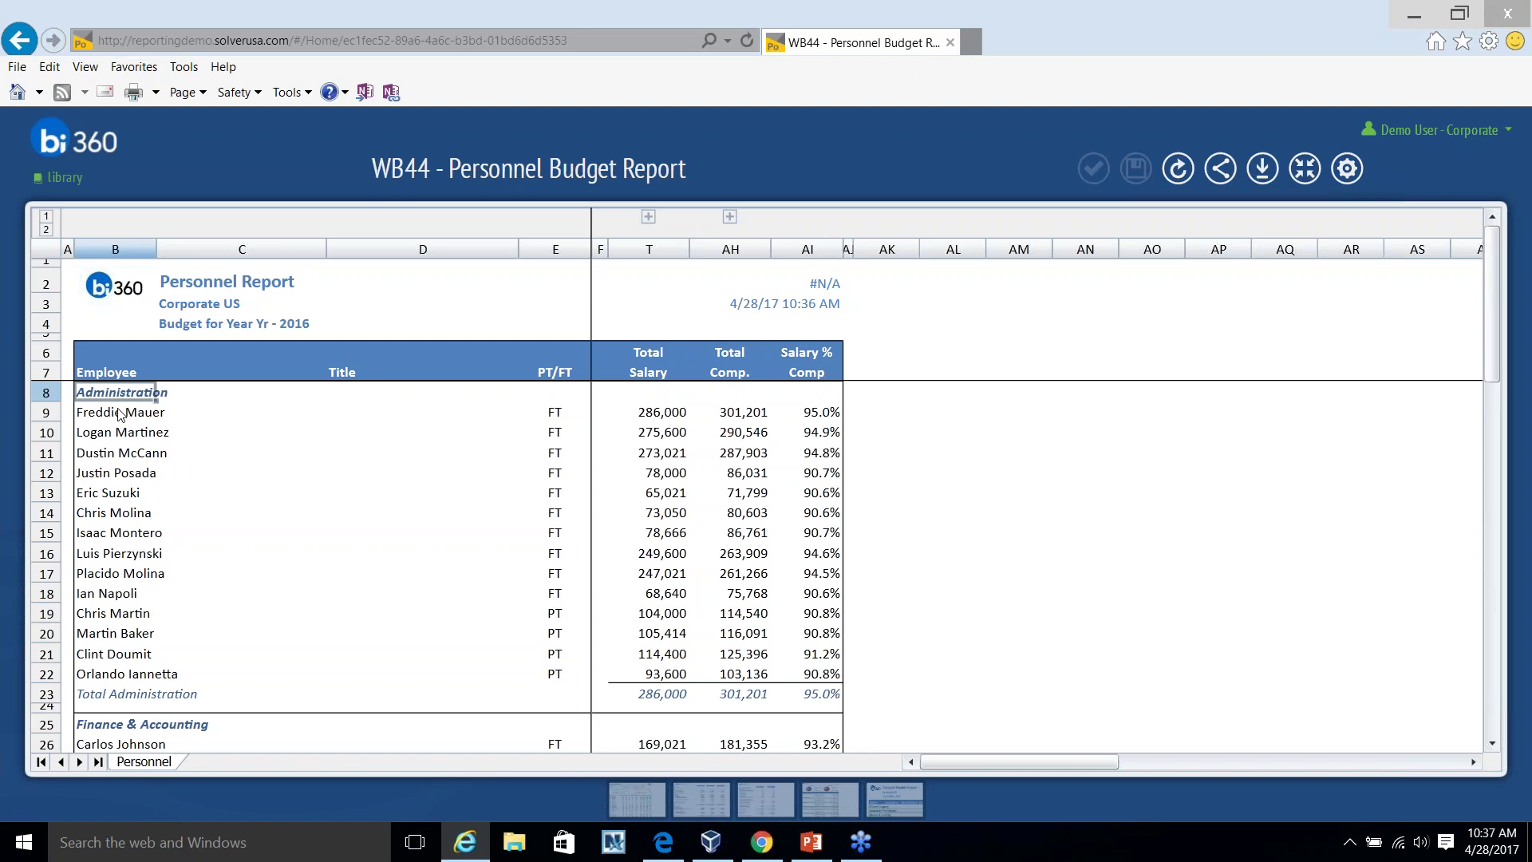
left_click_drag(119, 414, 175, 627)
scroll(175, 620, "down", 2)
scroll(553, 520, "up", 2)
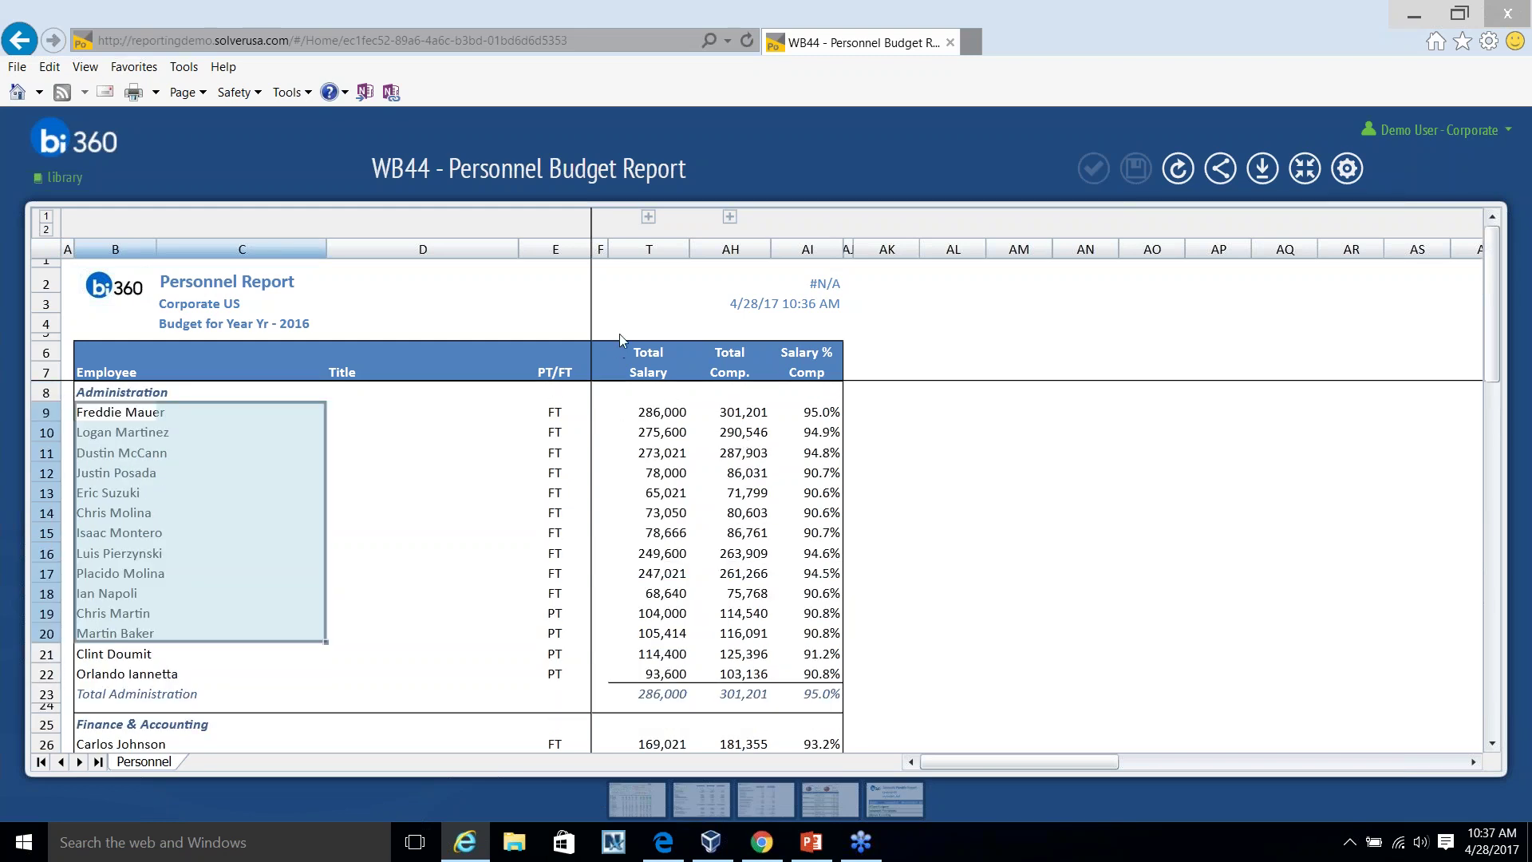
left_click(648, 217)
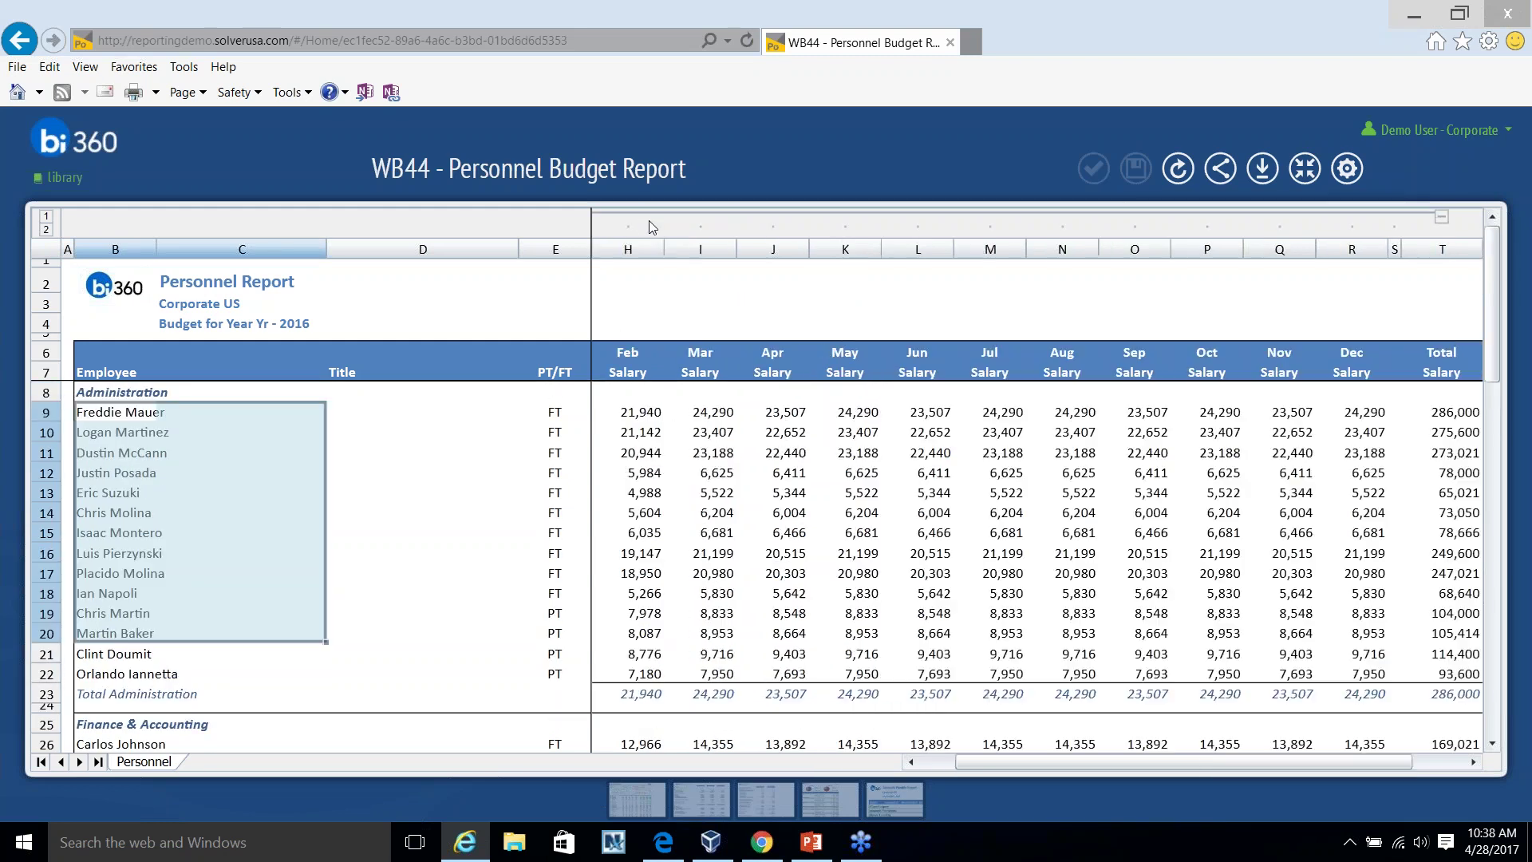
Drill into the first employee's March salary, close the detail, and return to the Library.
double_click(711, 417)
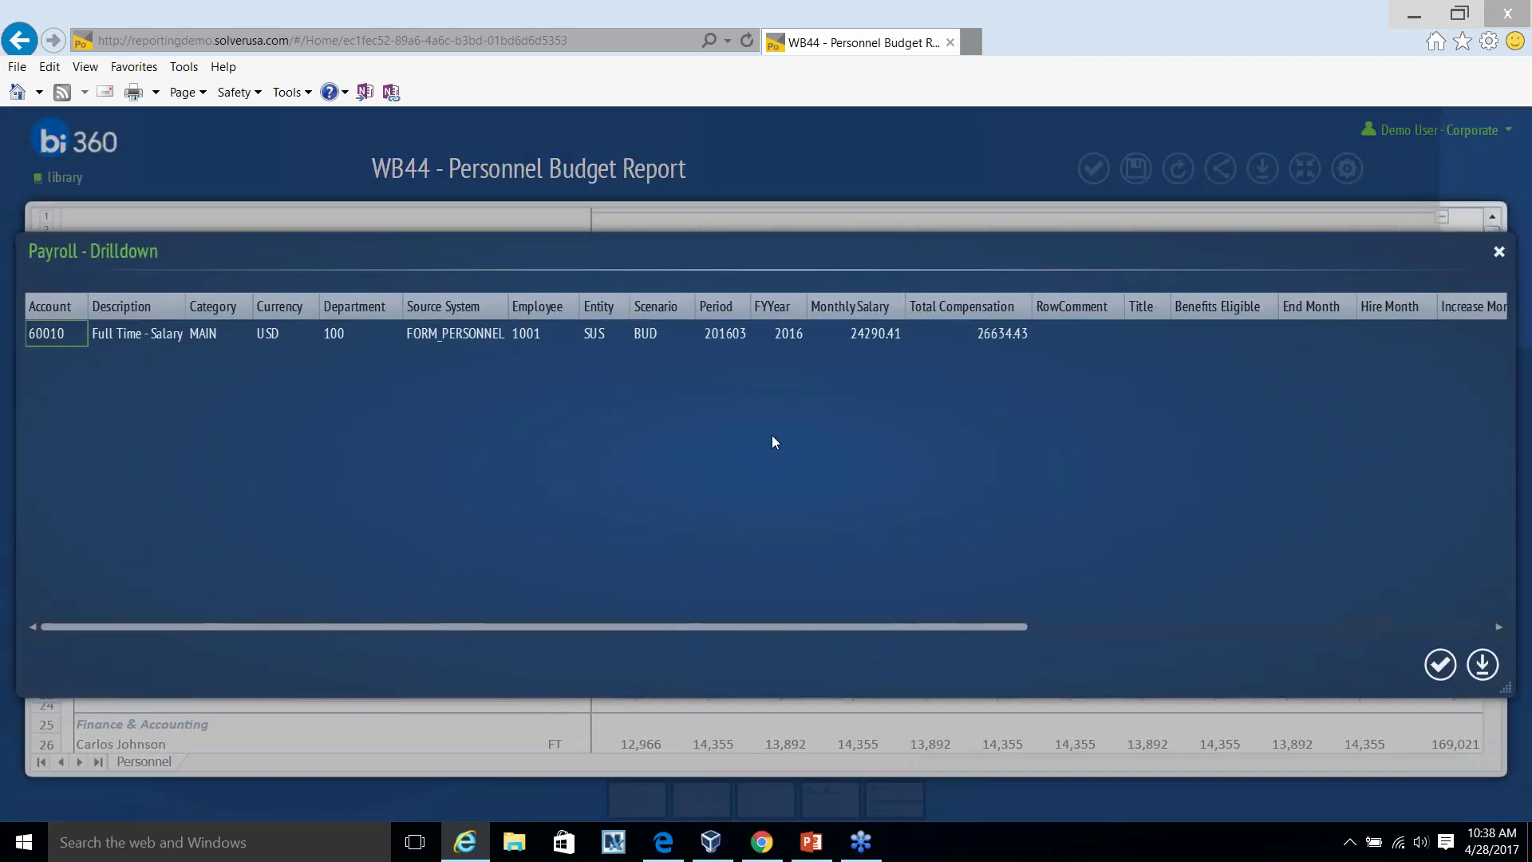
key("Escape")
left_click(1306, 169)
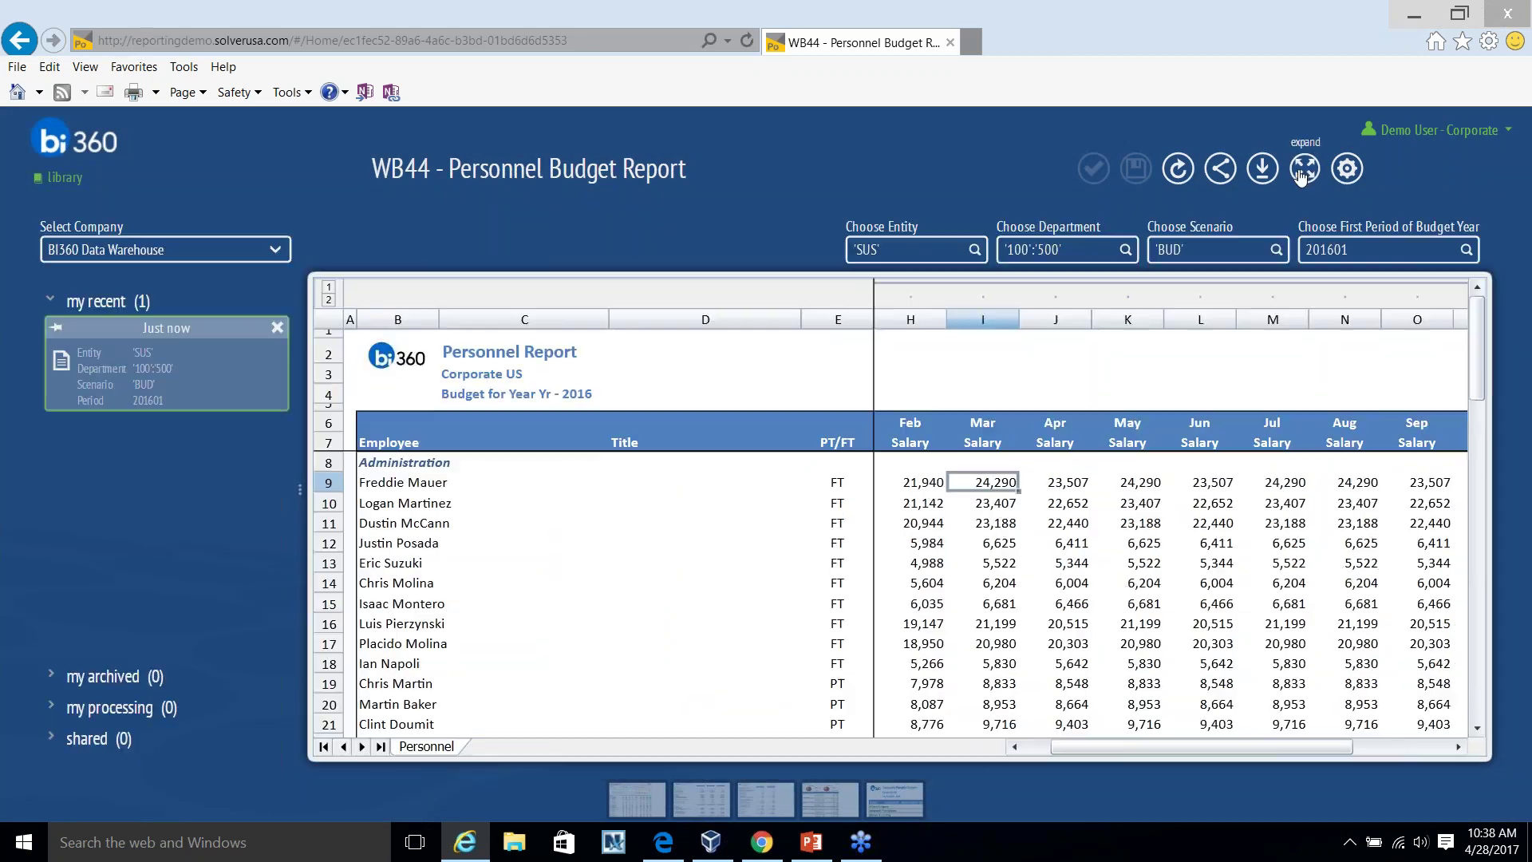
left_click(65, 177)
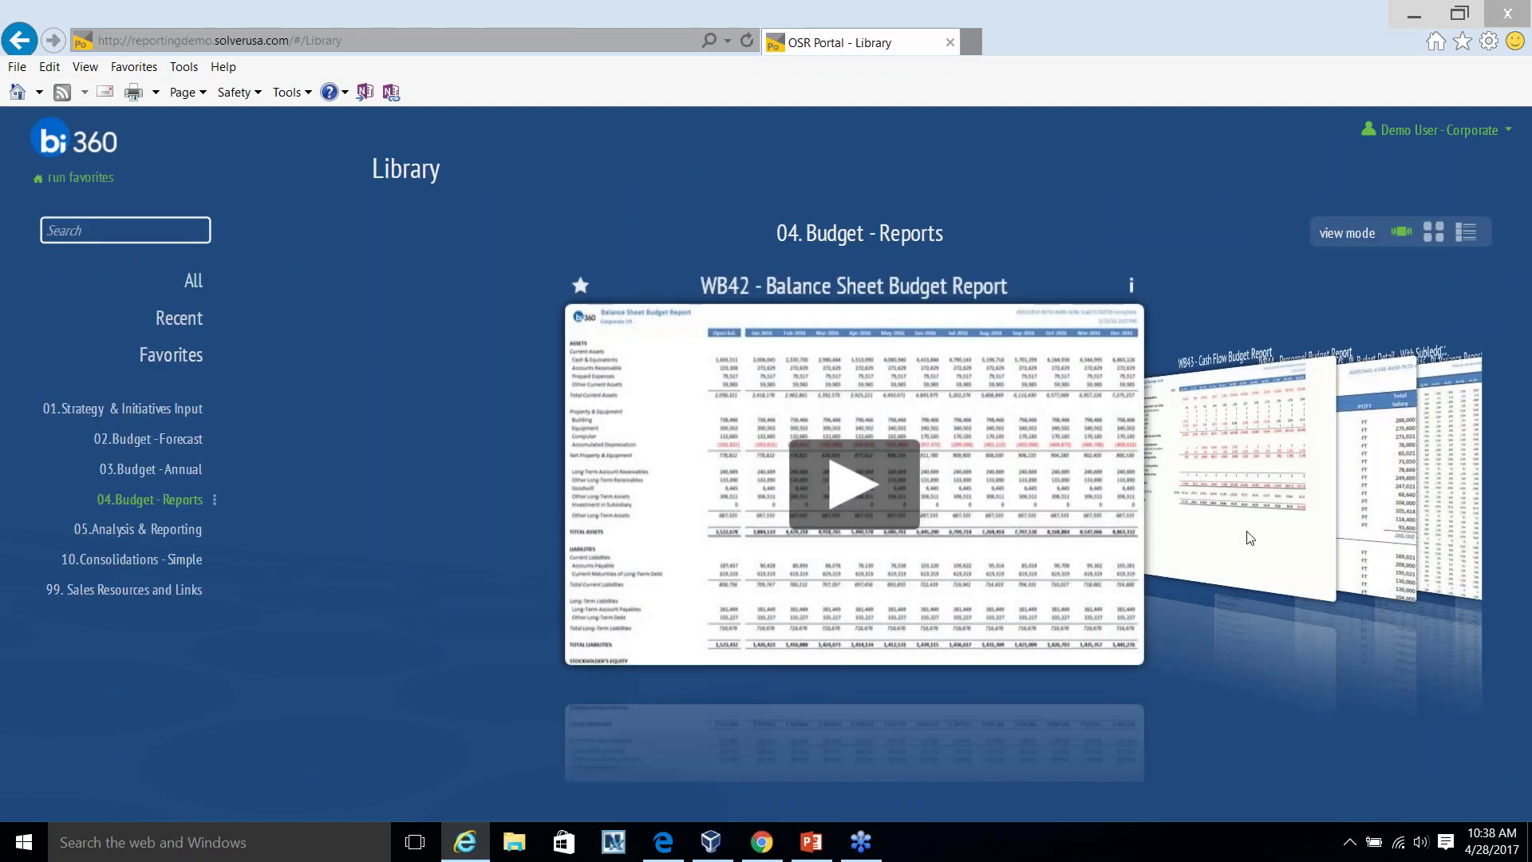
Rotate the carousel to the WB43 Cash Flow Budget Report, then switch to the Windows VM desktop.
scroll(1249, 538, "down", 2)
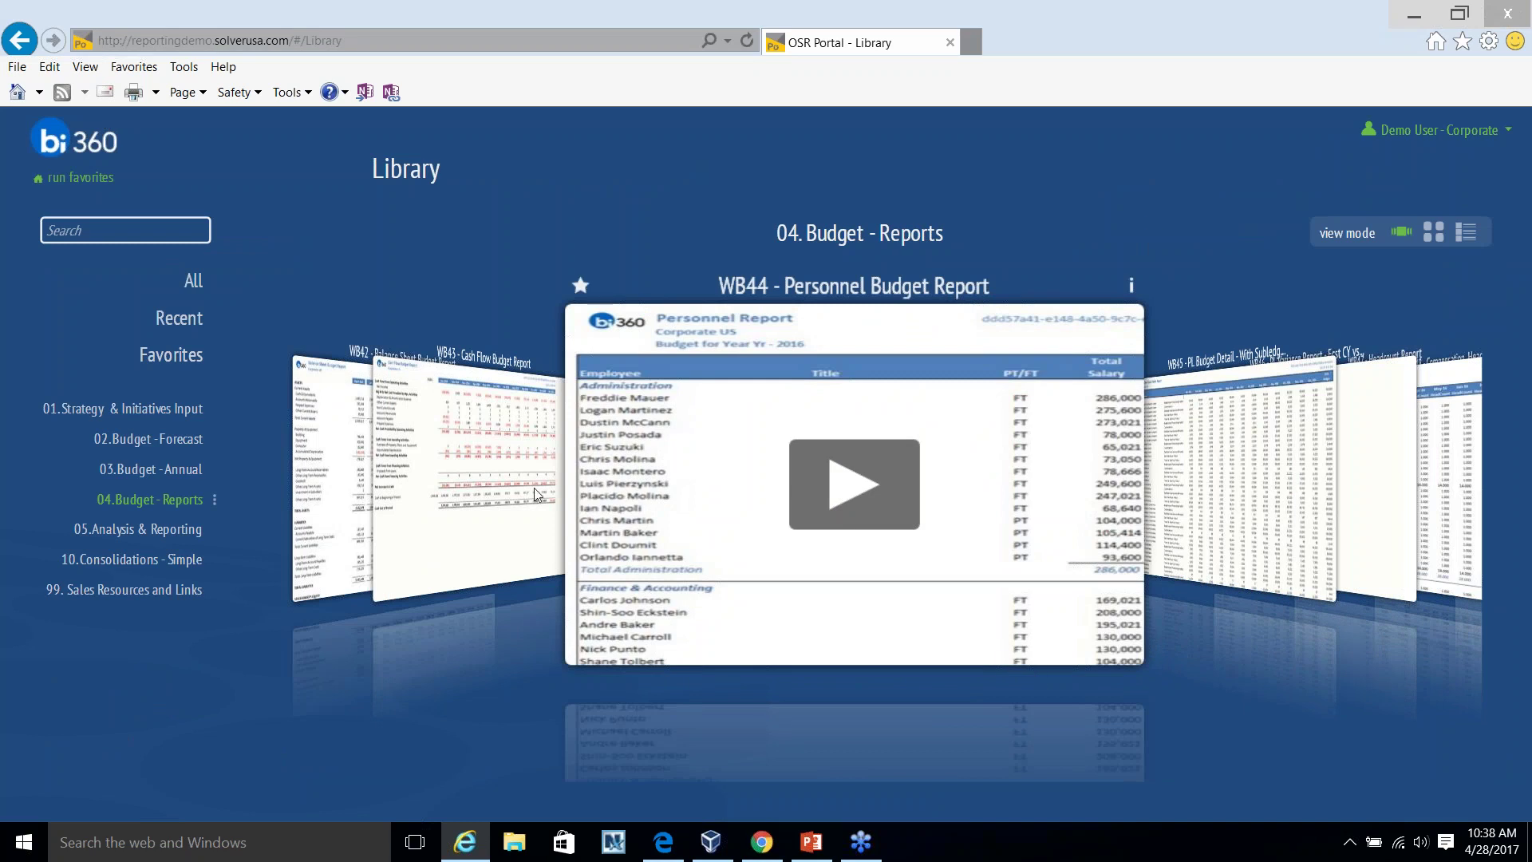
key("Left")
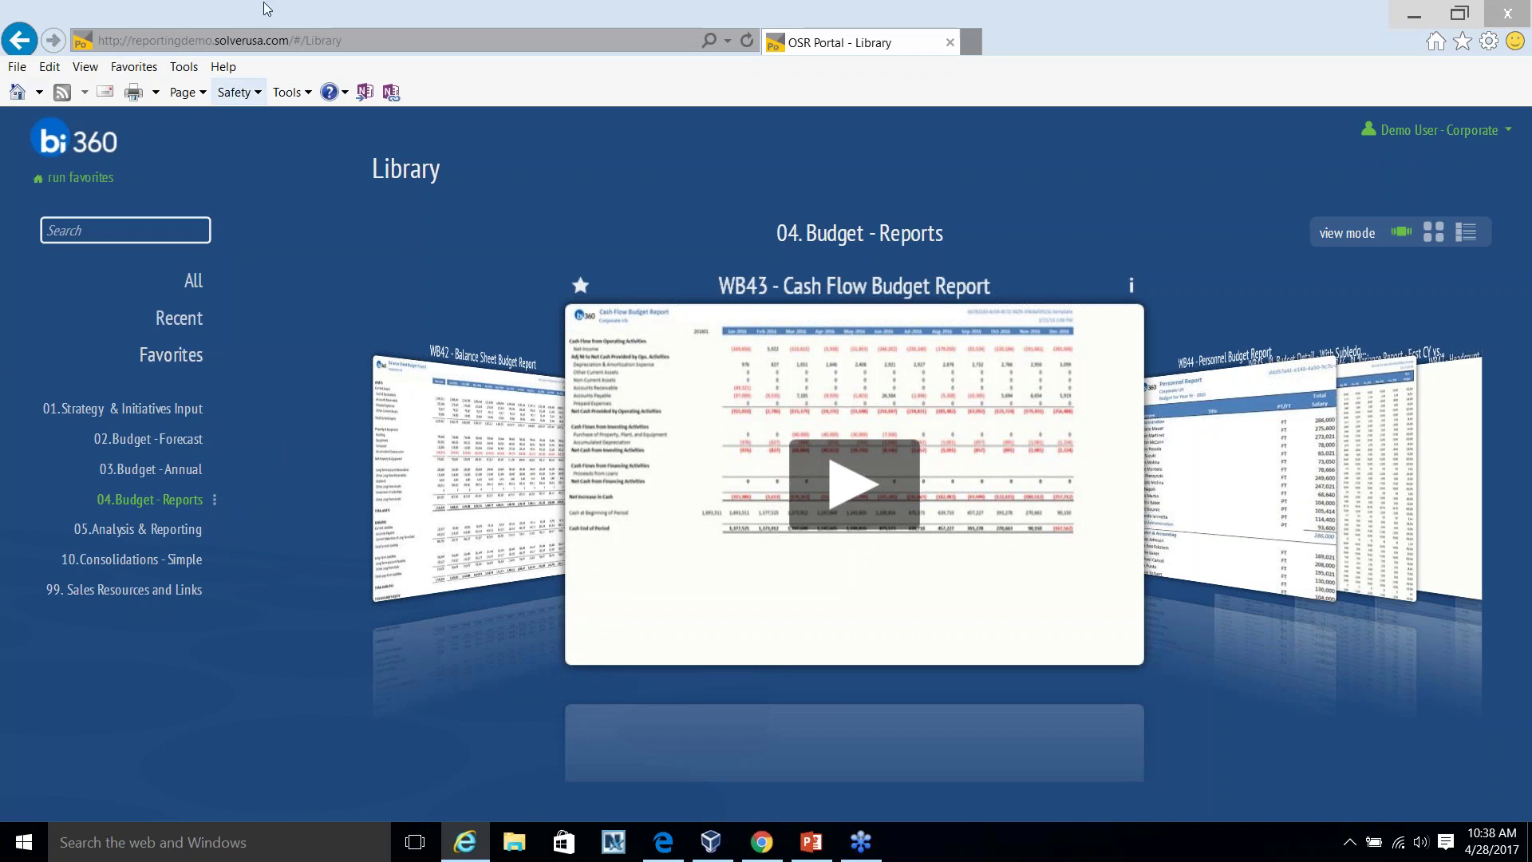
left_click(722, 843)
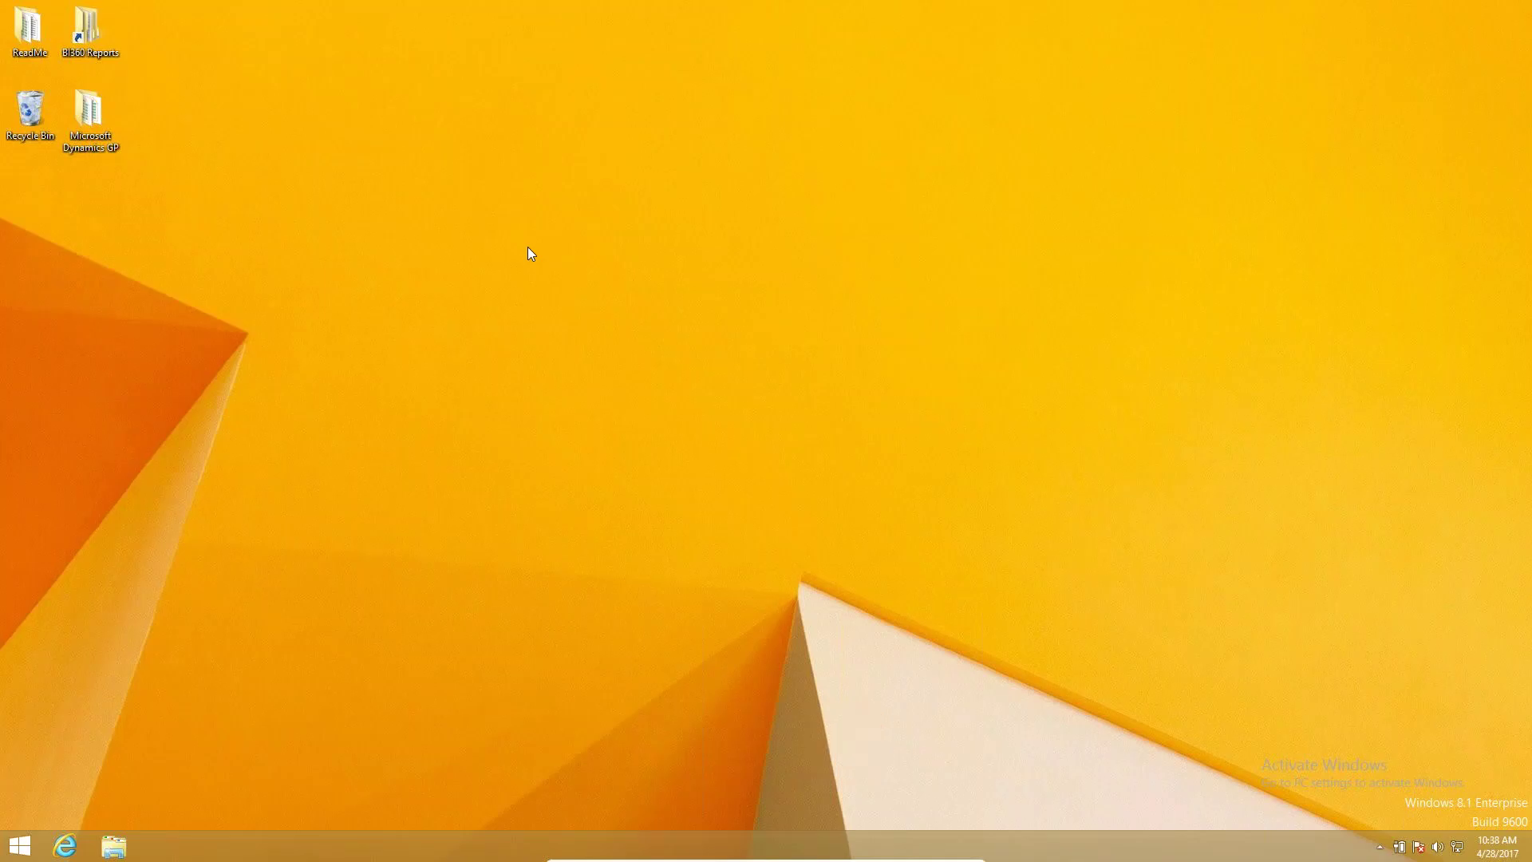
Launch Excel 2013 from the Windows search.
key("super")
type("excel 2013")
key("Return")
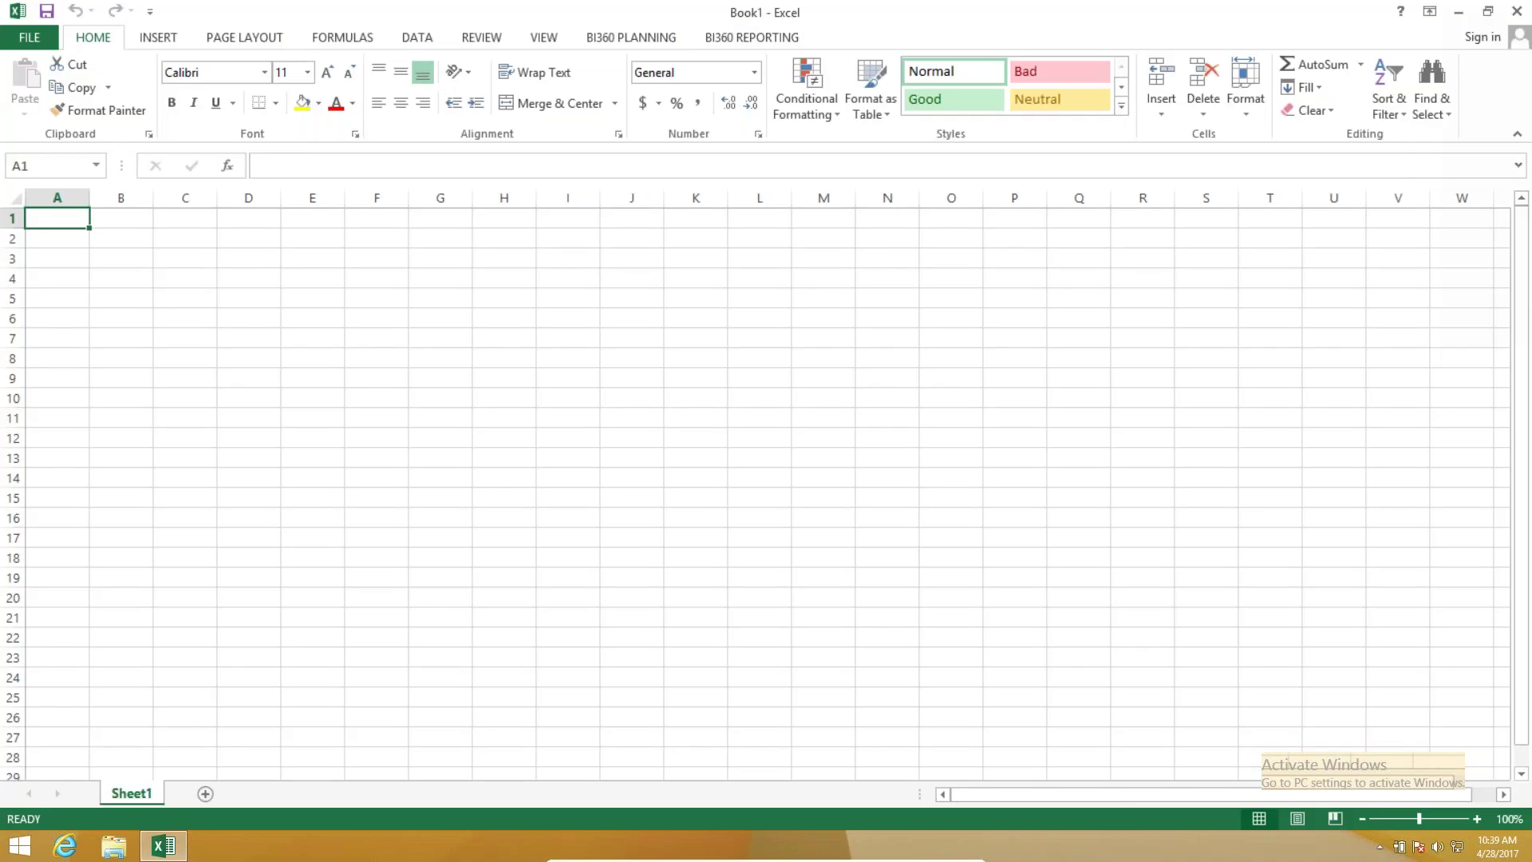
Open a blank workbook and bring up the BI360 PLANNING commands and Assignments.
scroll(160, 41, "down", 3)
scroll(434, 47, "down", 5)
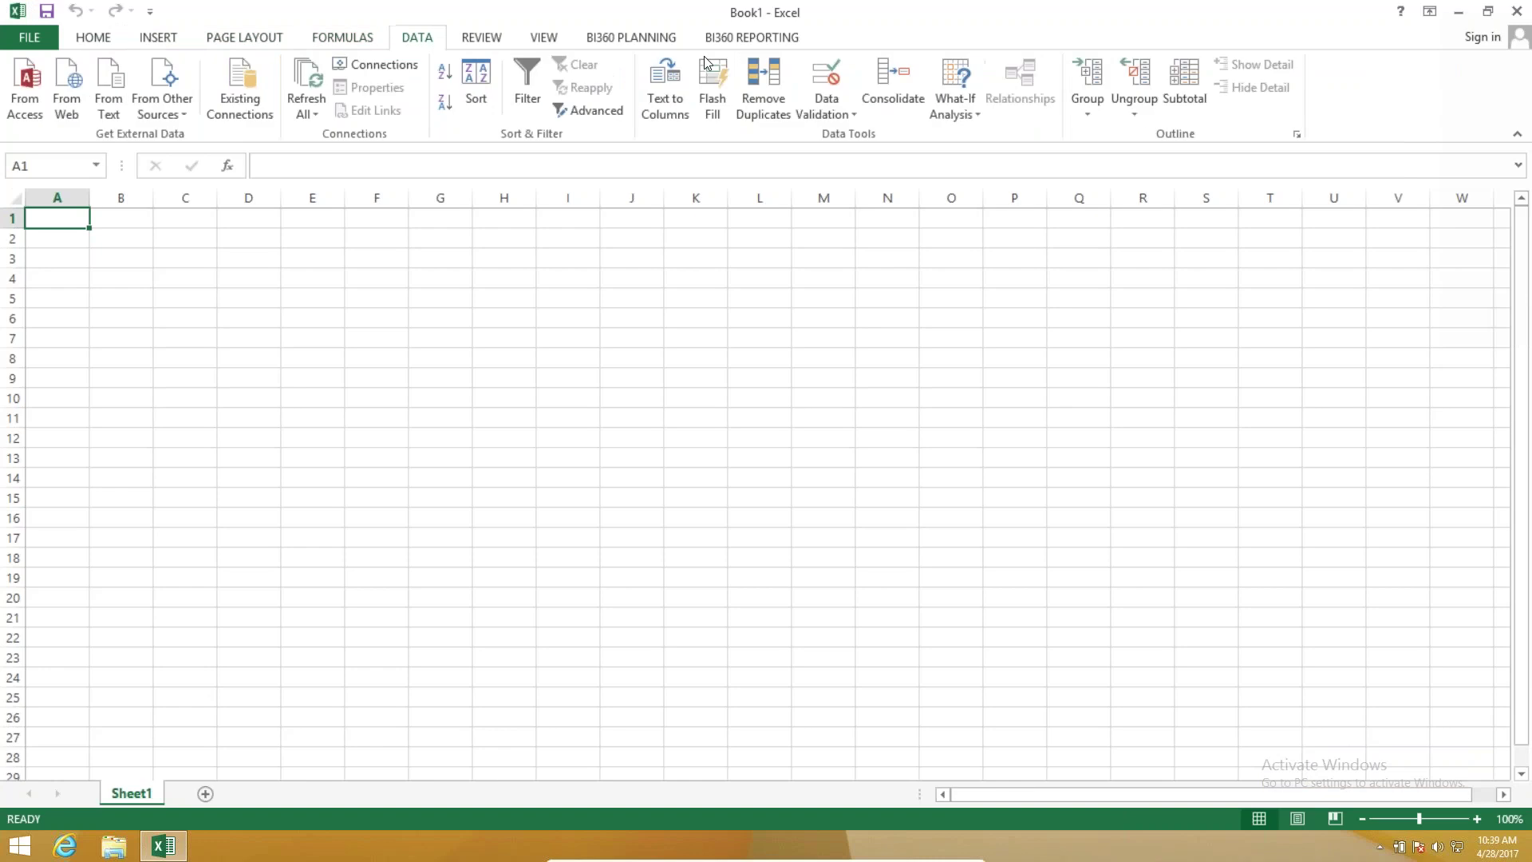
left_click(638, 34)
left_click(778, 39)
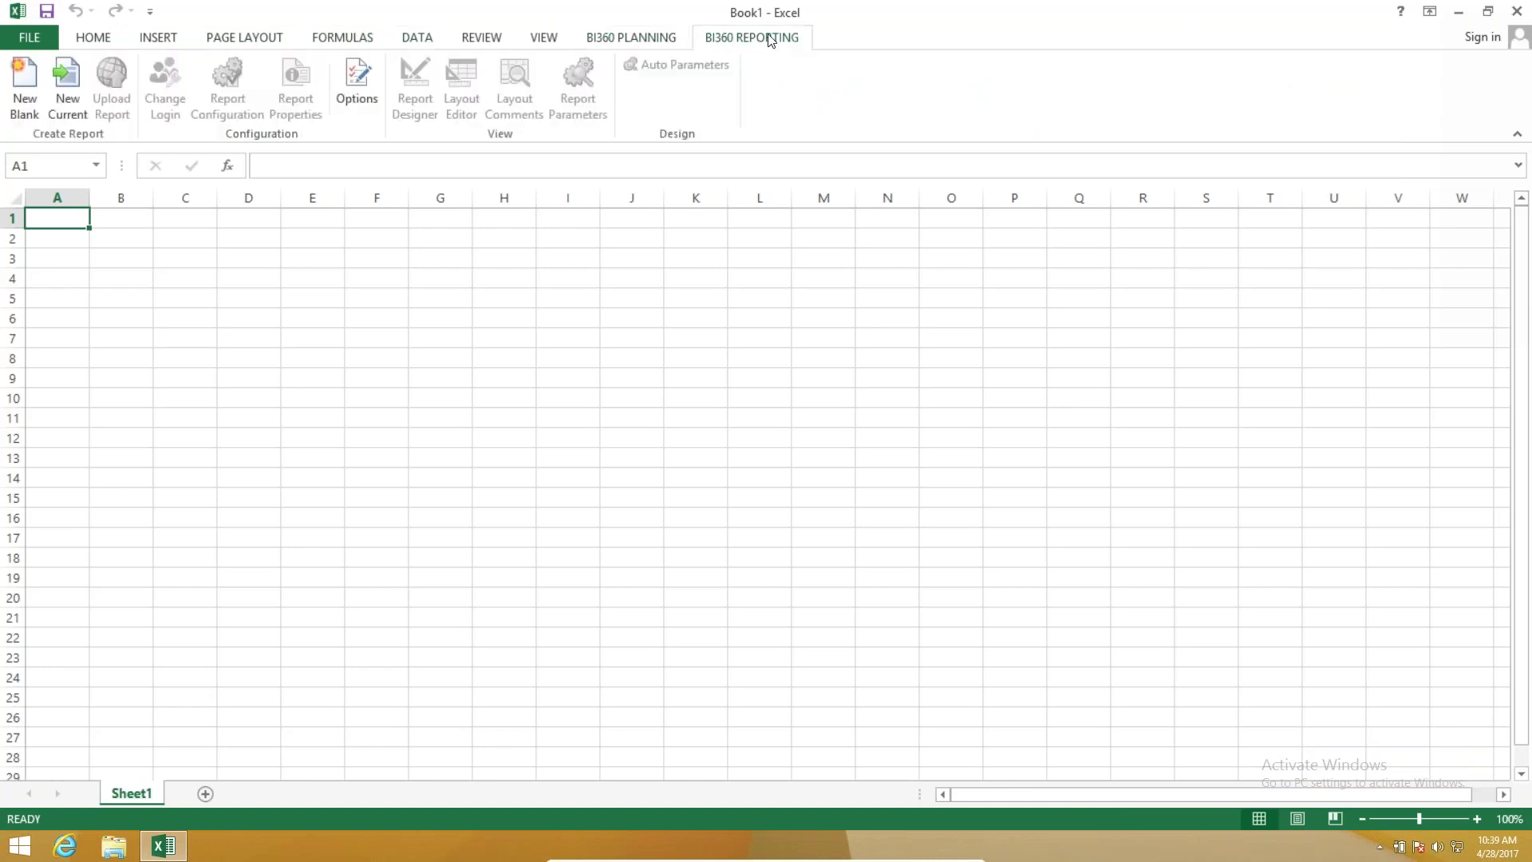
left_click(619, 36)
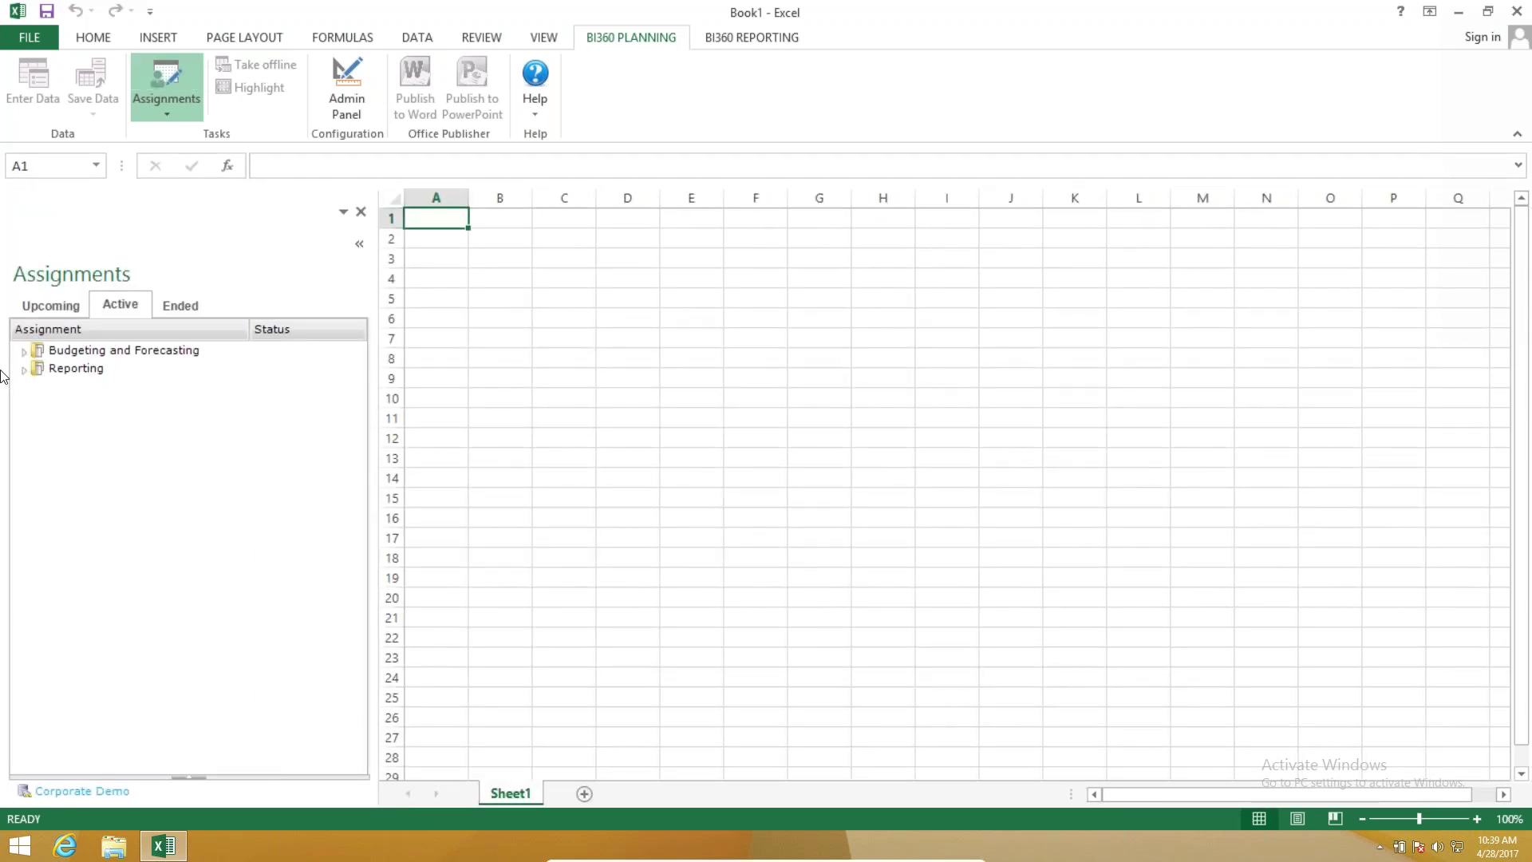
Open B05 - Expenses with Line Item Detail.xlsx from Budgeting and Forecasting > Budgeting Templates, dismissing the error.
left_click(27, 351)
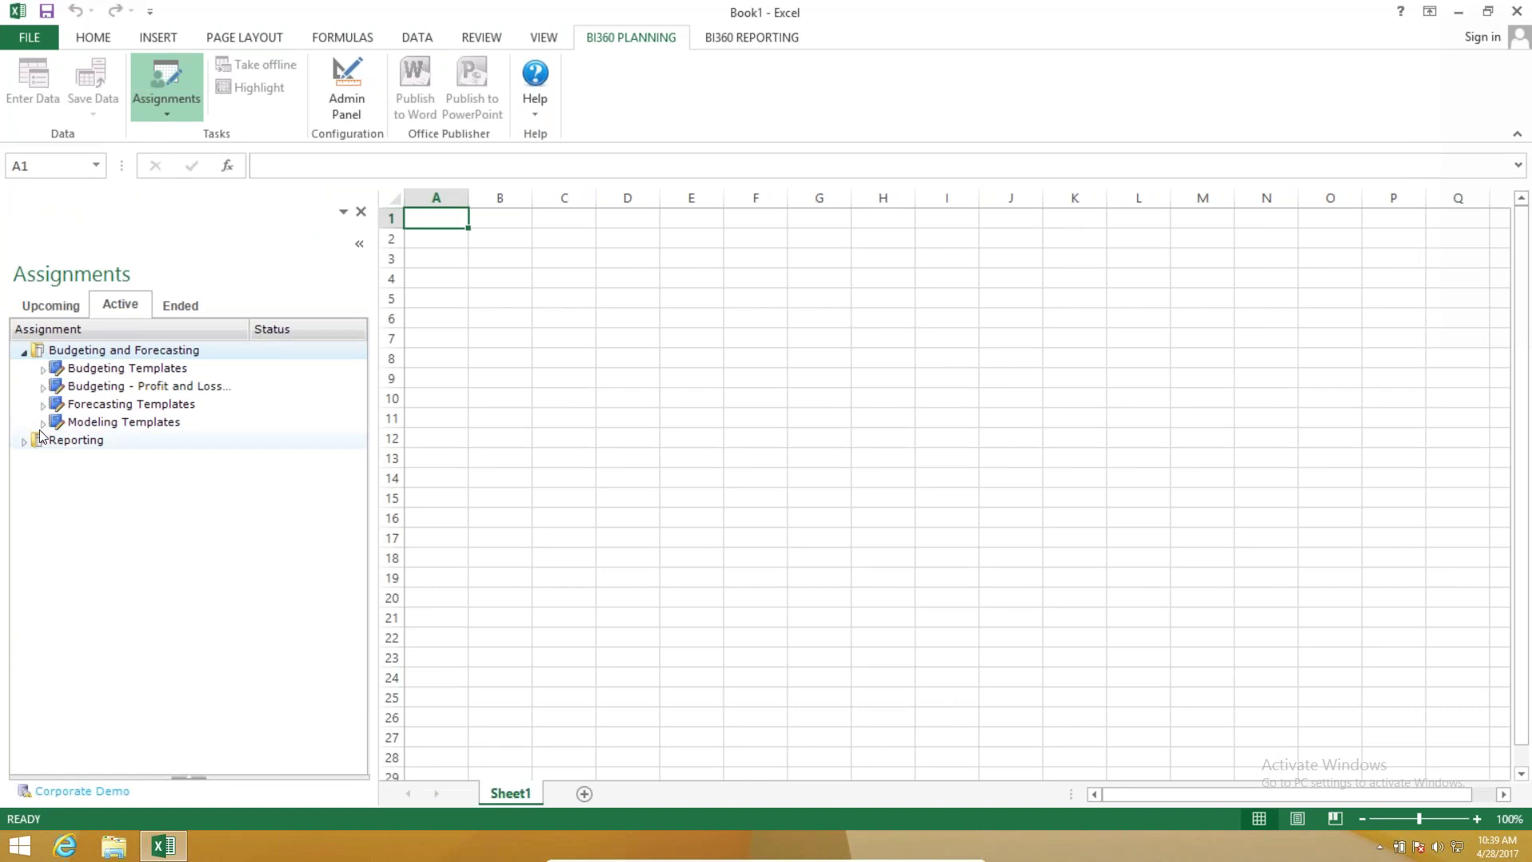
left_click(44, 423)
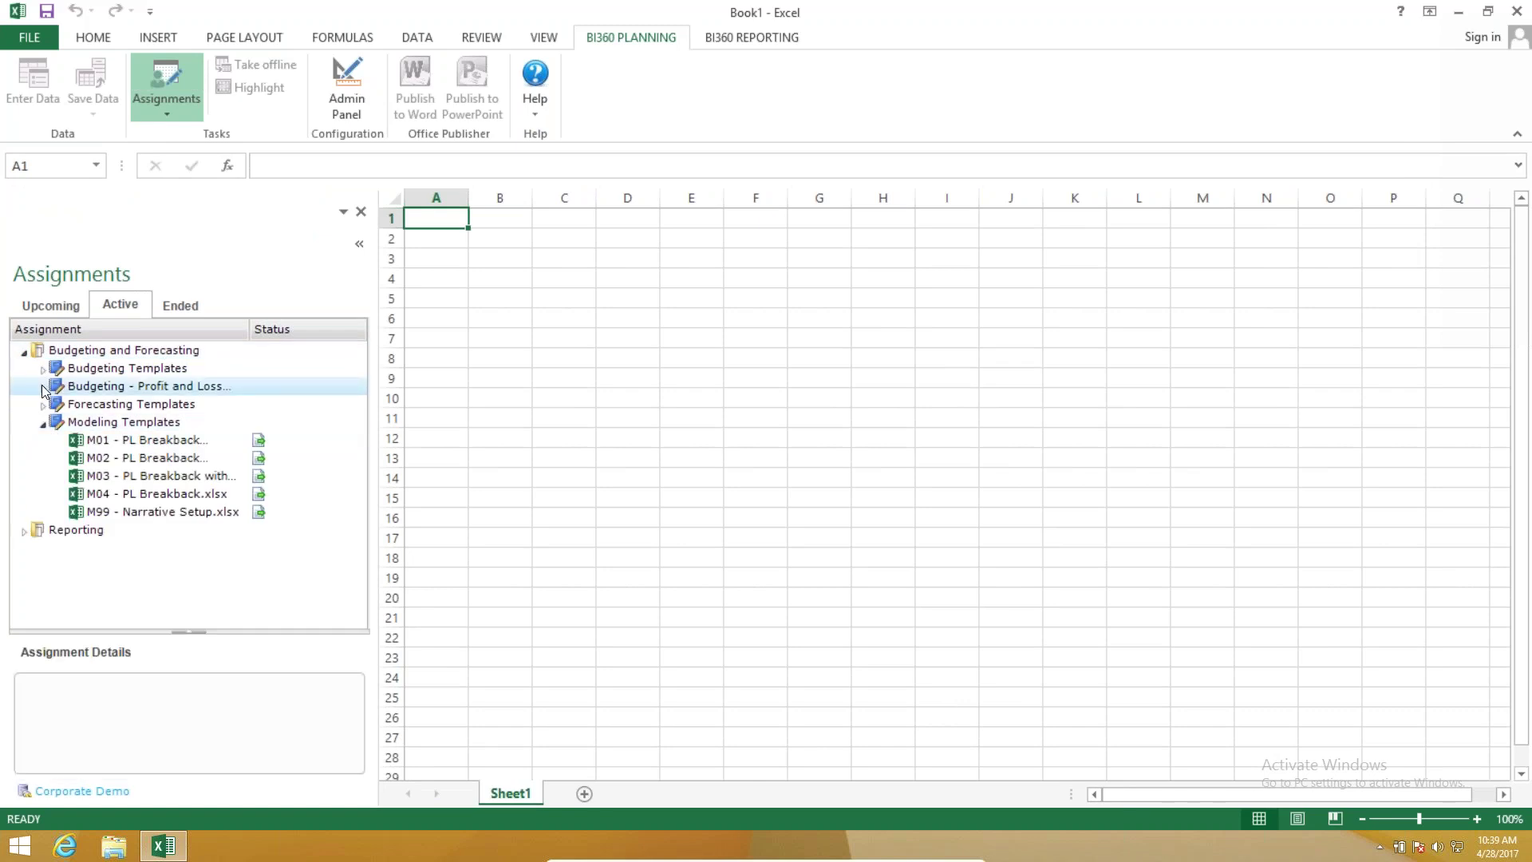
left_click(43, 387)
left_click(44, 369)
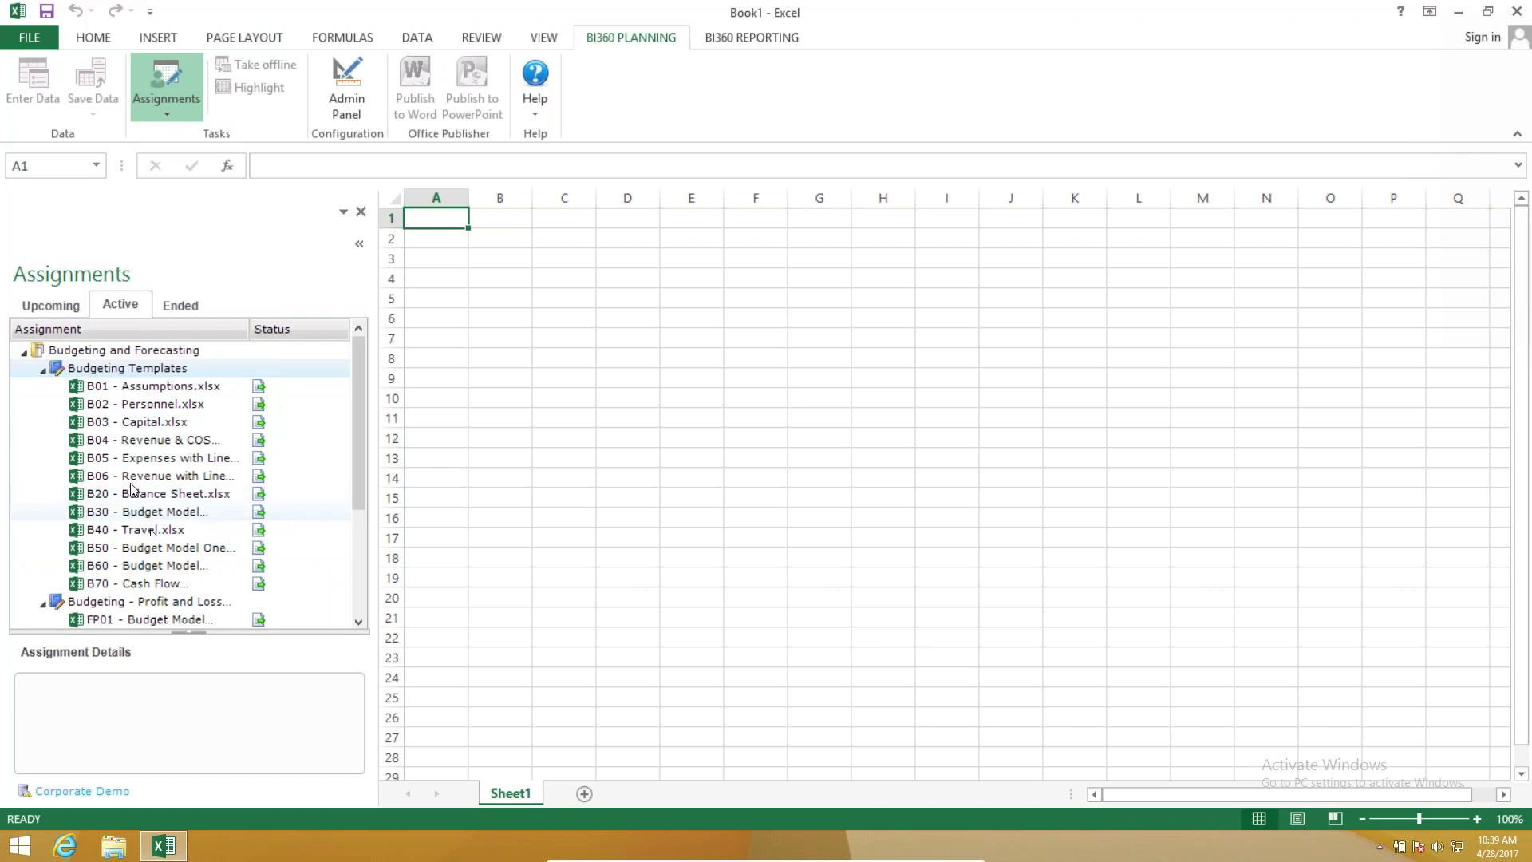
double_click(184, 458)
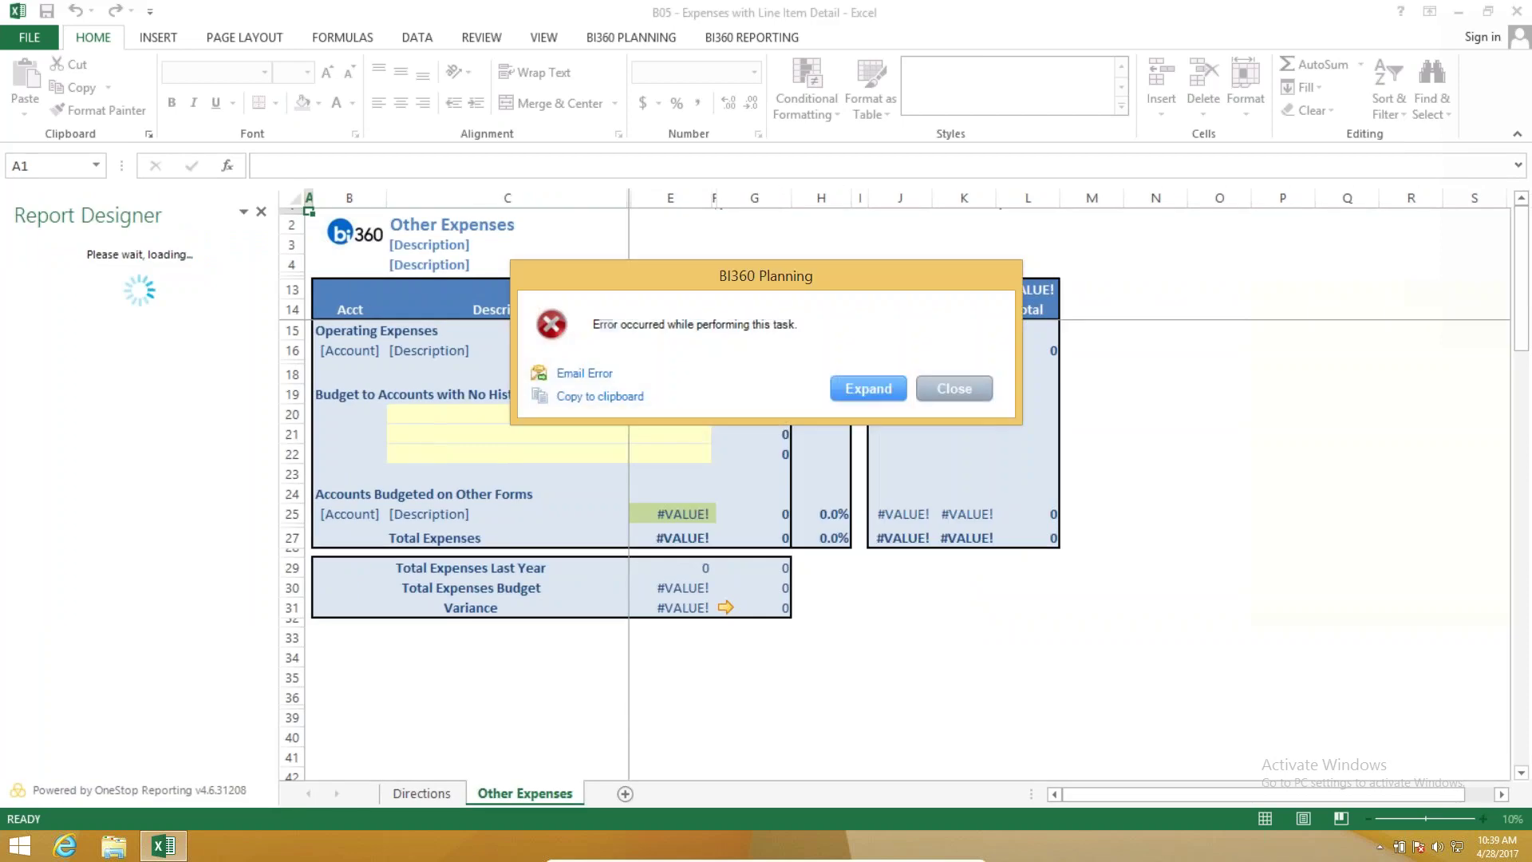
left_click(950, 389)
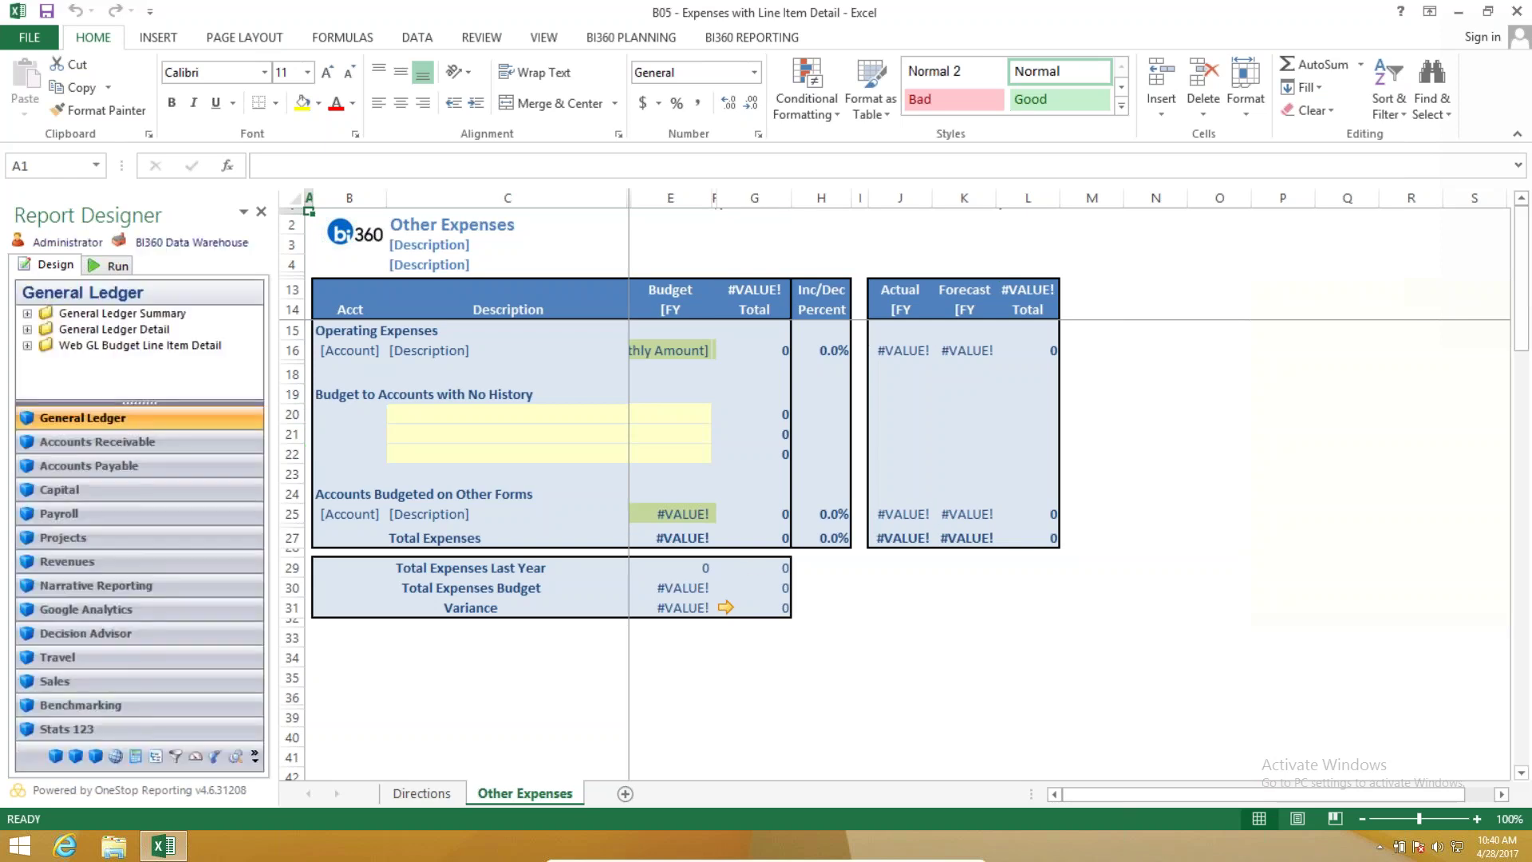
Check row 16's AccountCategory filter, then run the template for SUS, department 100, BUD and FCST.
left_click(512, 692)
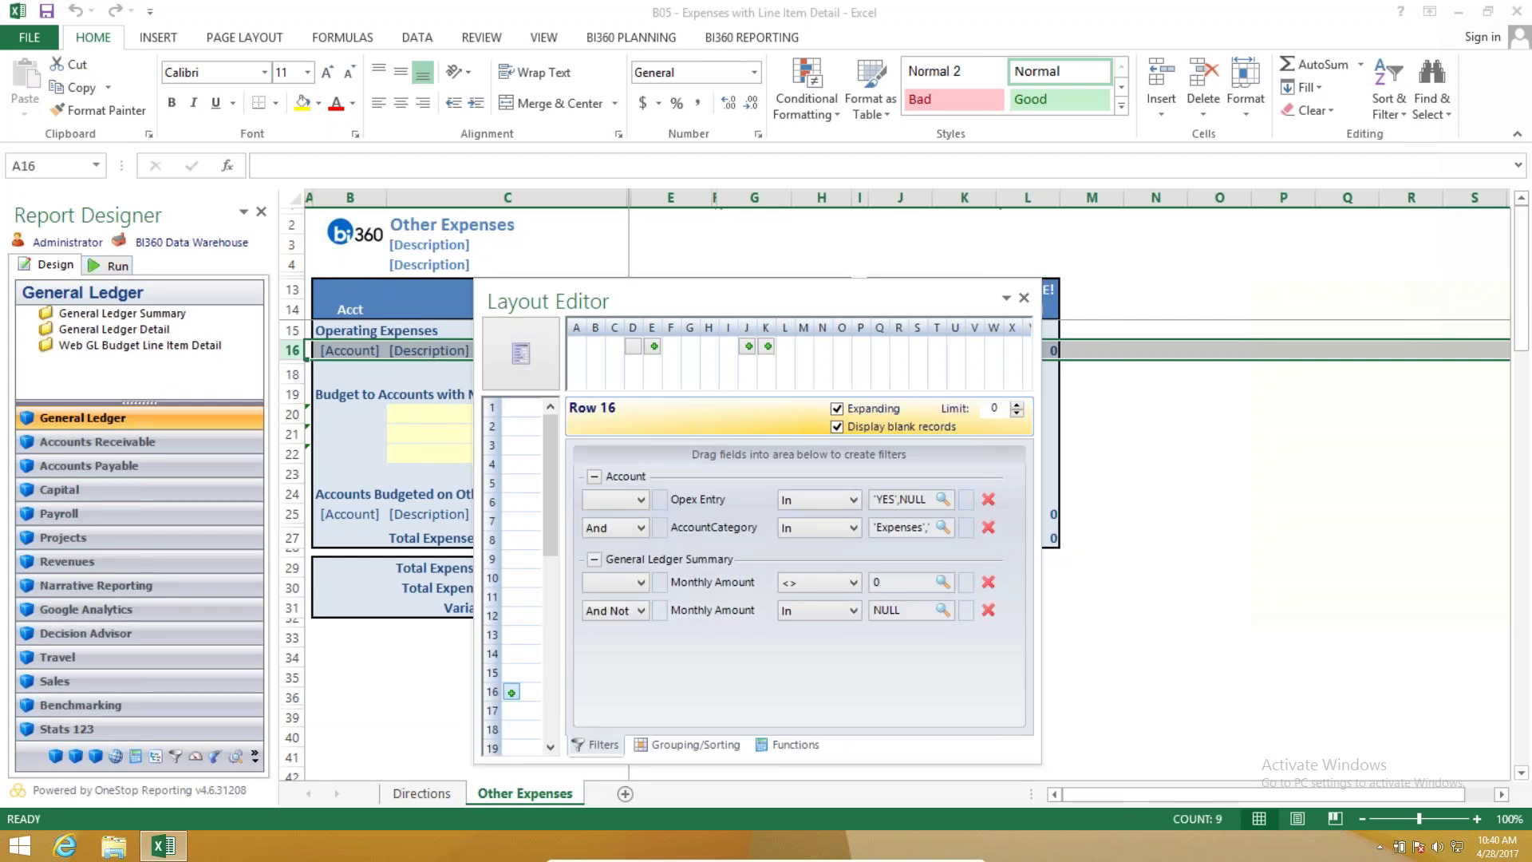
left_click(943, 527)
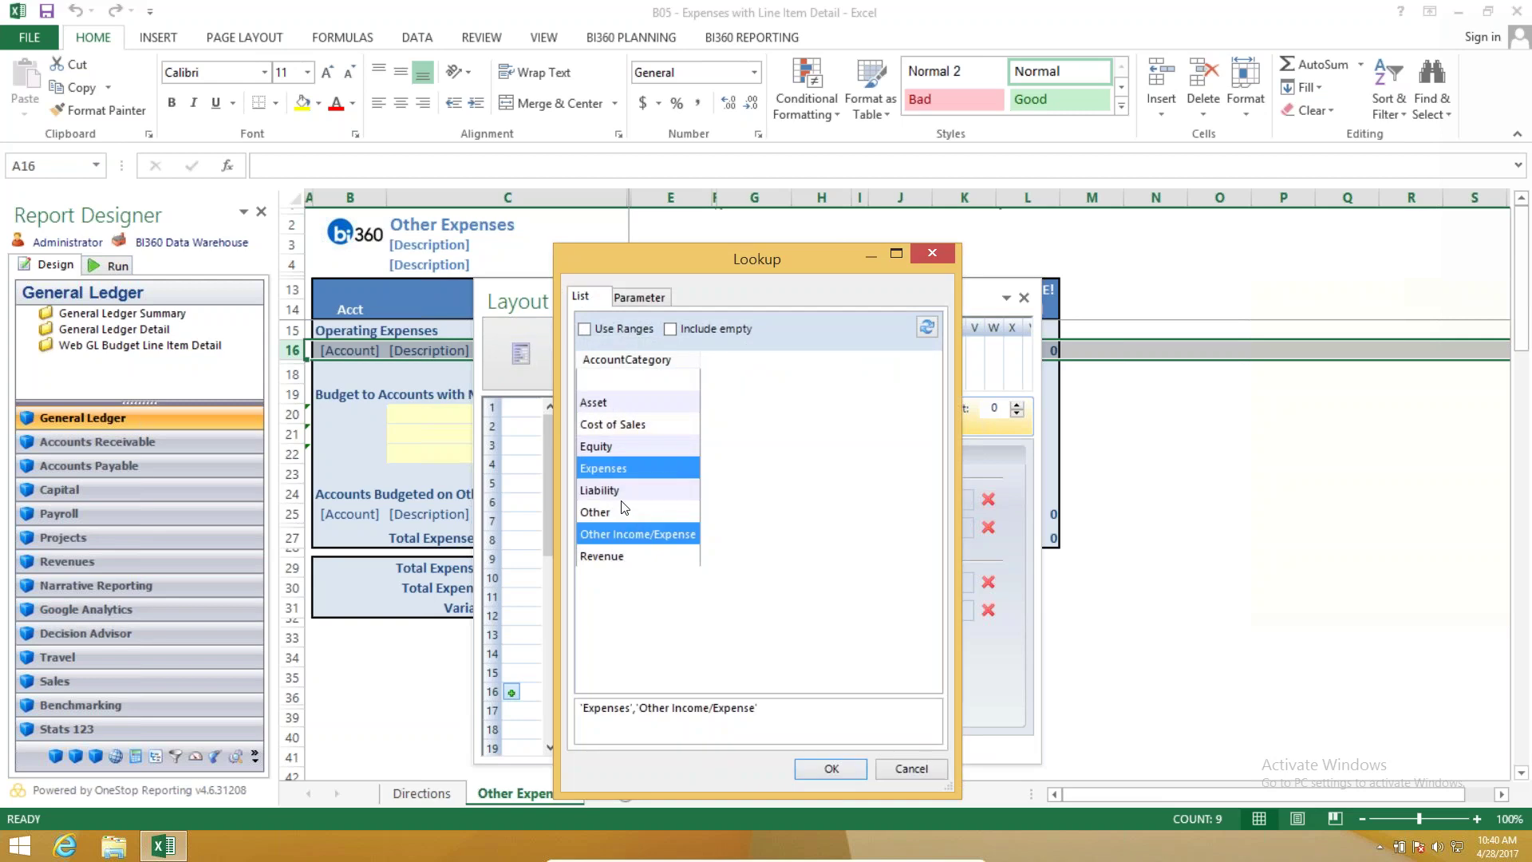
key("Return")
left_click_drag(583, 292, 1186, 660)
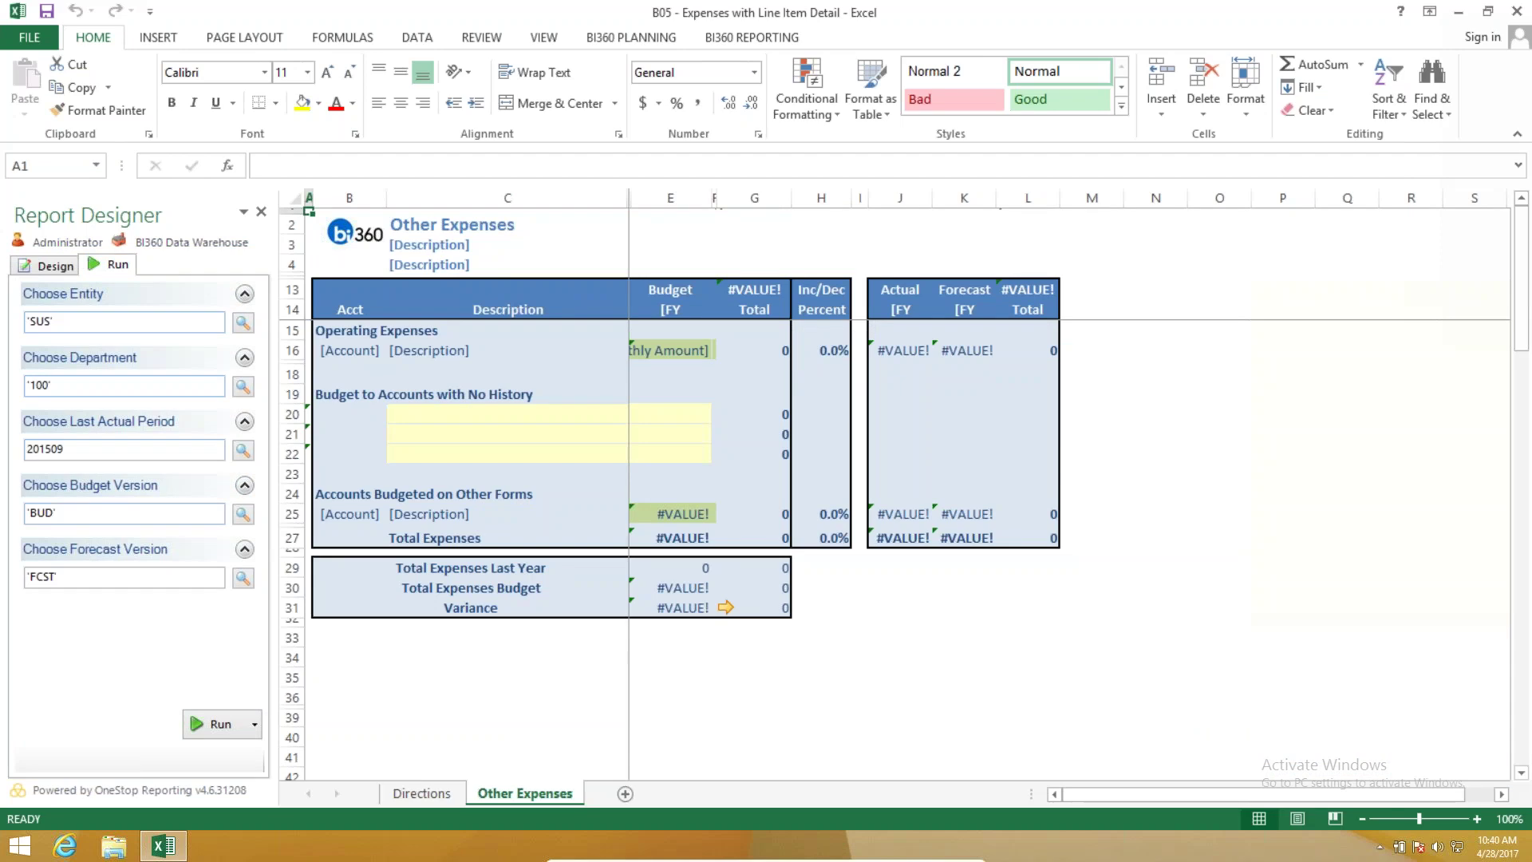
left_click(210, 724)
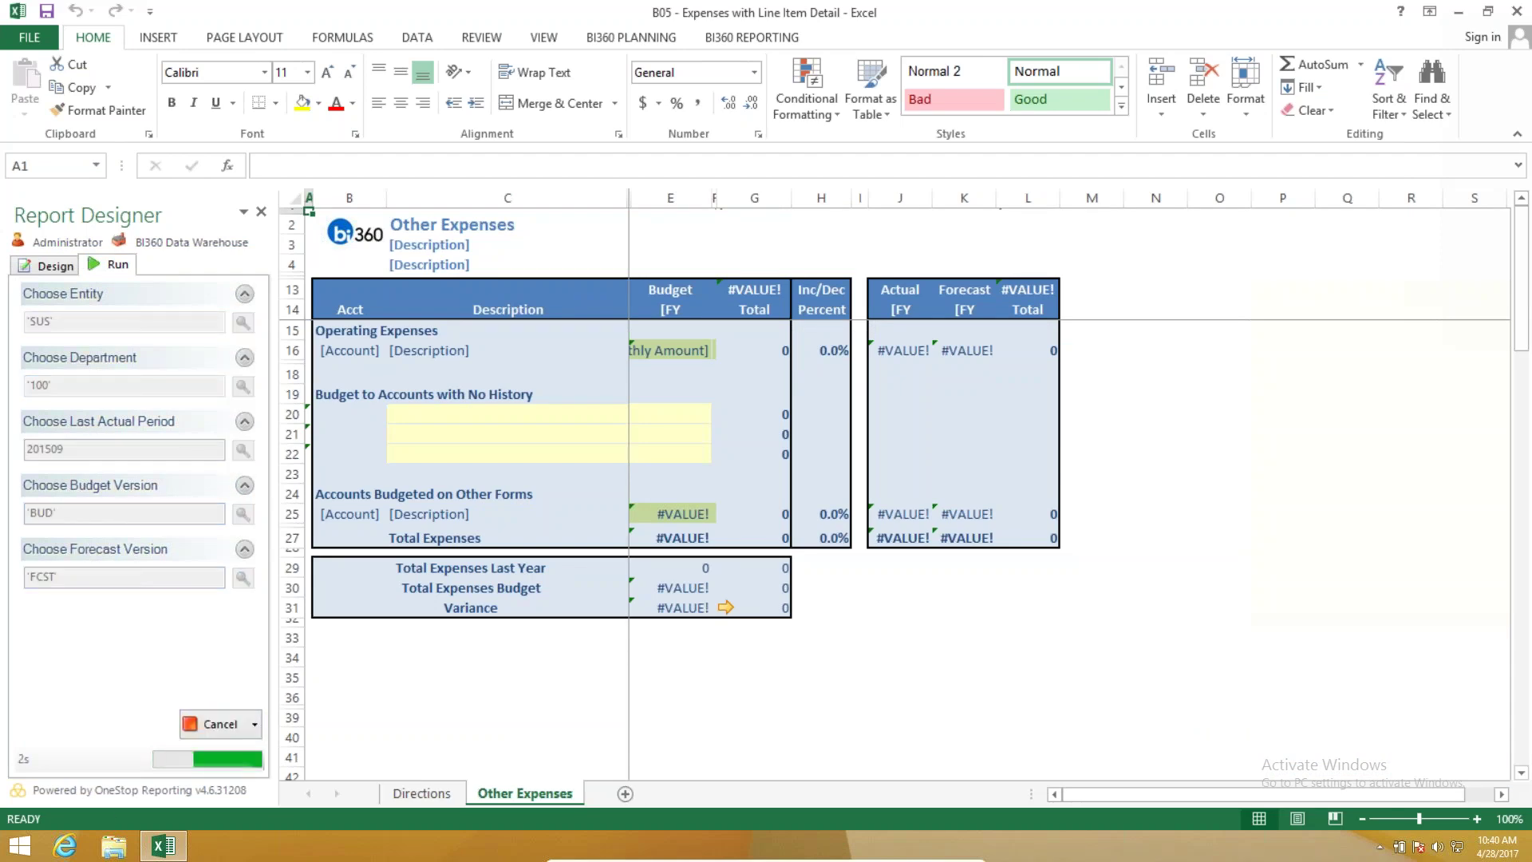
Close Report Designer and review the filled budget amounts E16:N38 across the sheet.
left_click(260, 213)
left_click_drag(391, 330, 1317, 778)
scroll(1148, 793, "up", 3)
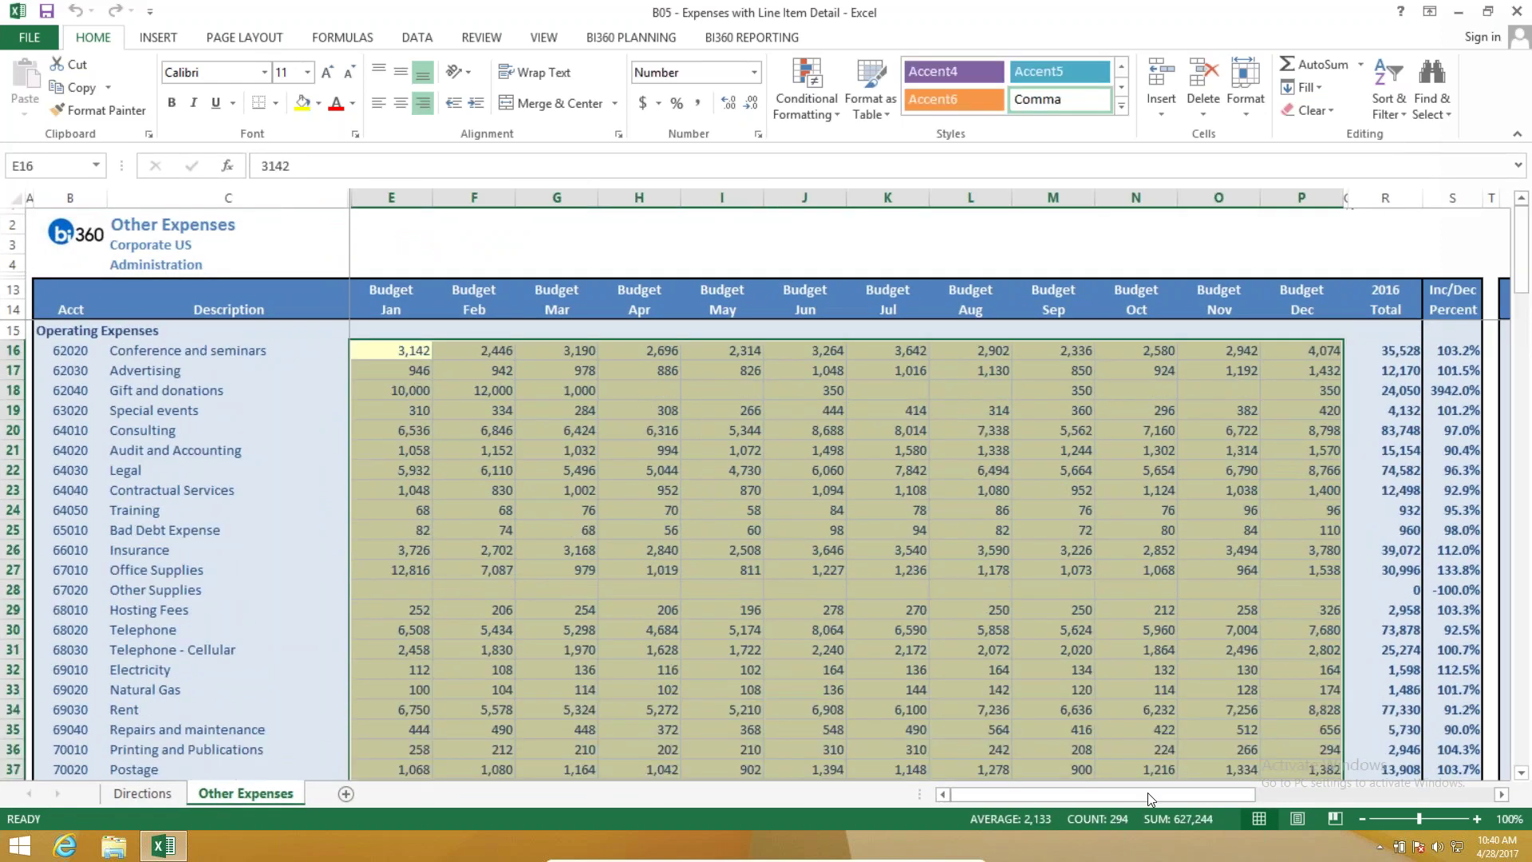
scroll(1229, 810, "right", 5)
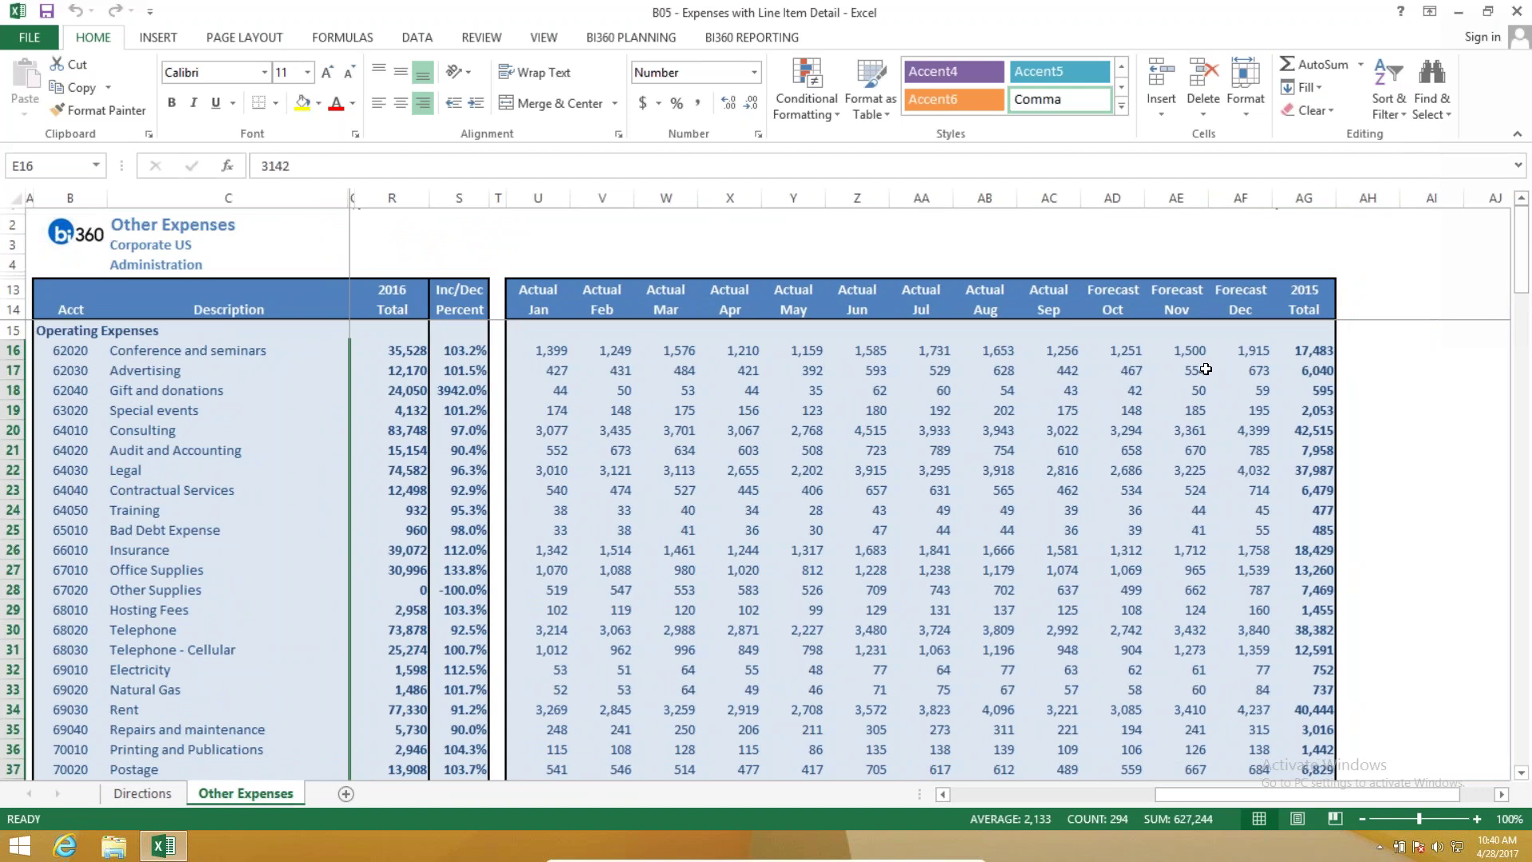
left_click_drag(1159, 794, 941, 790)
scroll(545, 644, "down", 9)
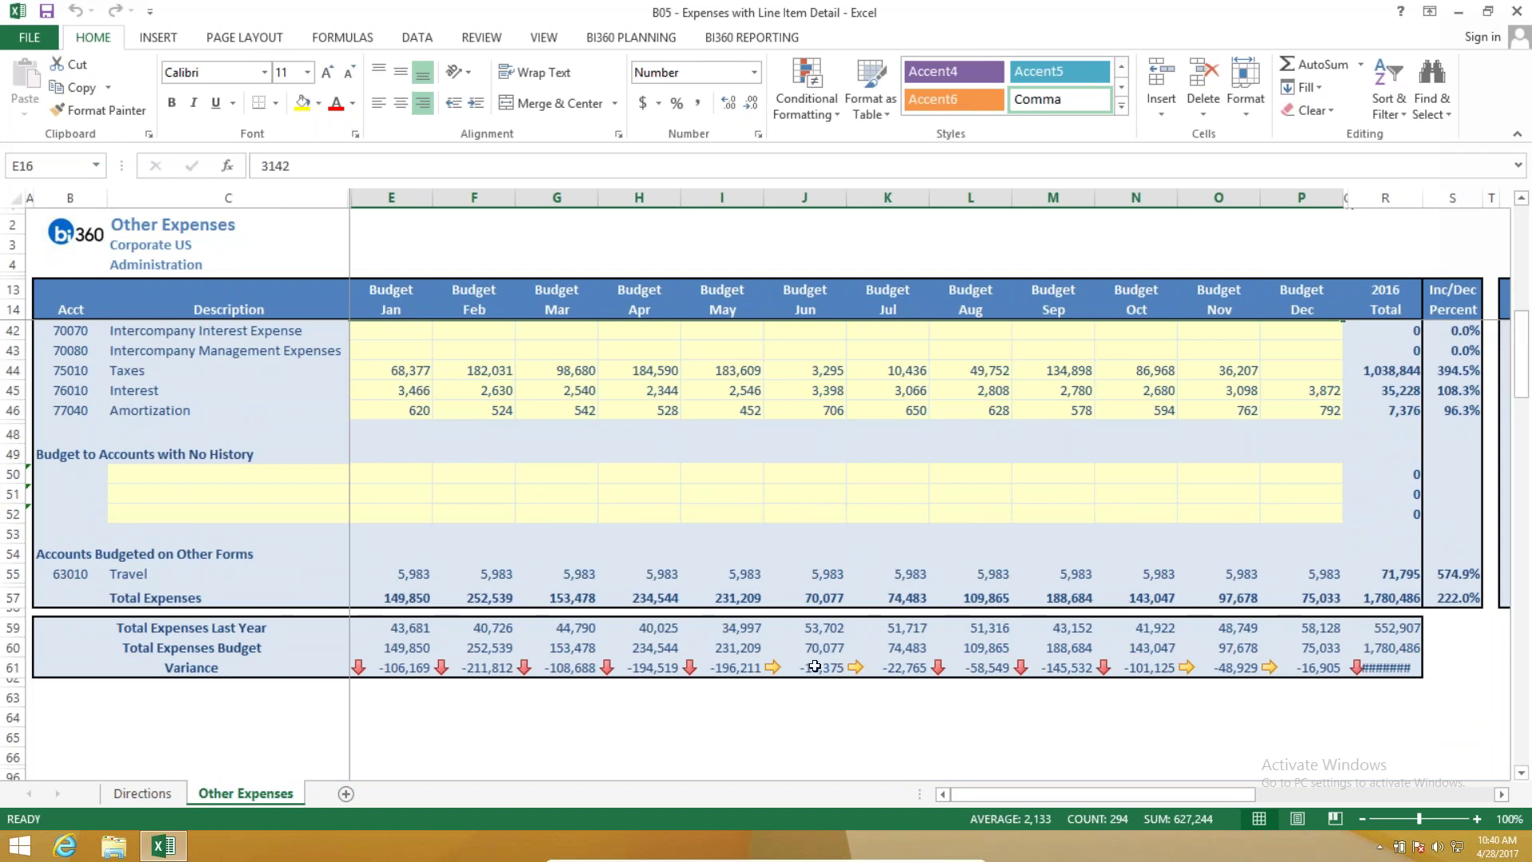
scroll(814, 666, "up", 9)
left_click(645, 632)
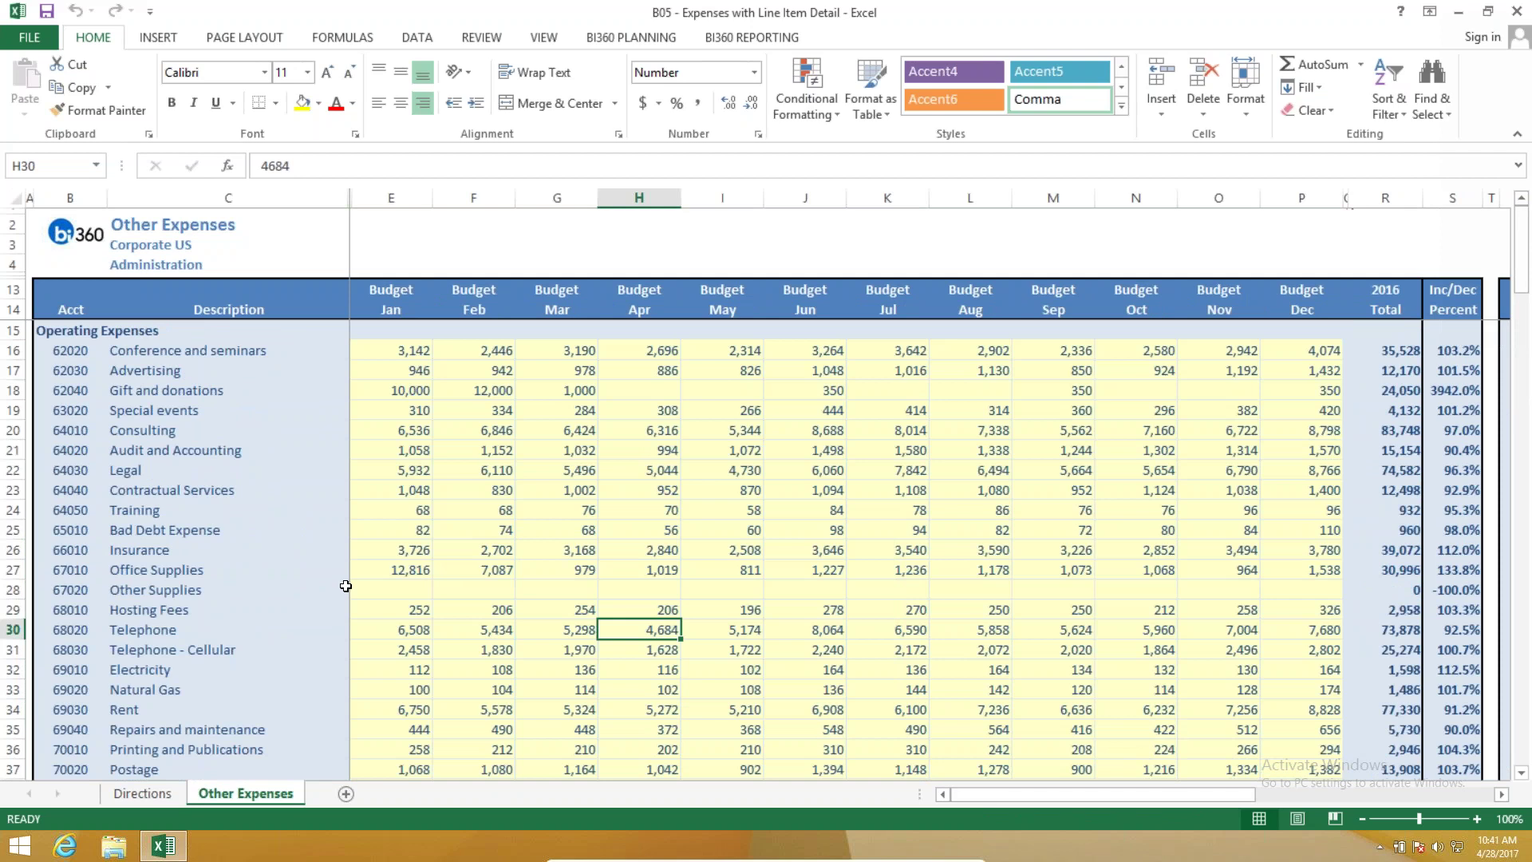
Switch the template into data entry mode and choose account 67020 Other Supplies.
right_click(389, 591)
left_click(629, 38)
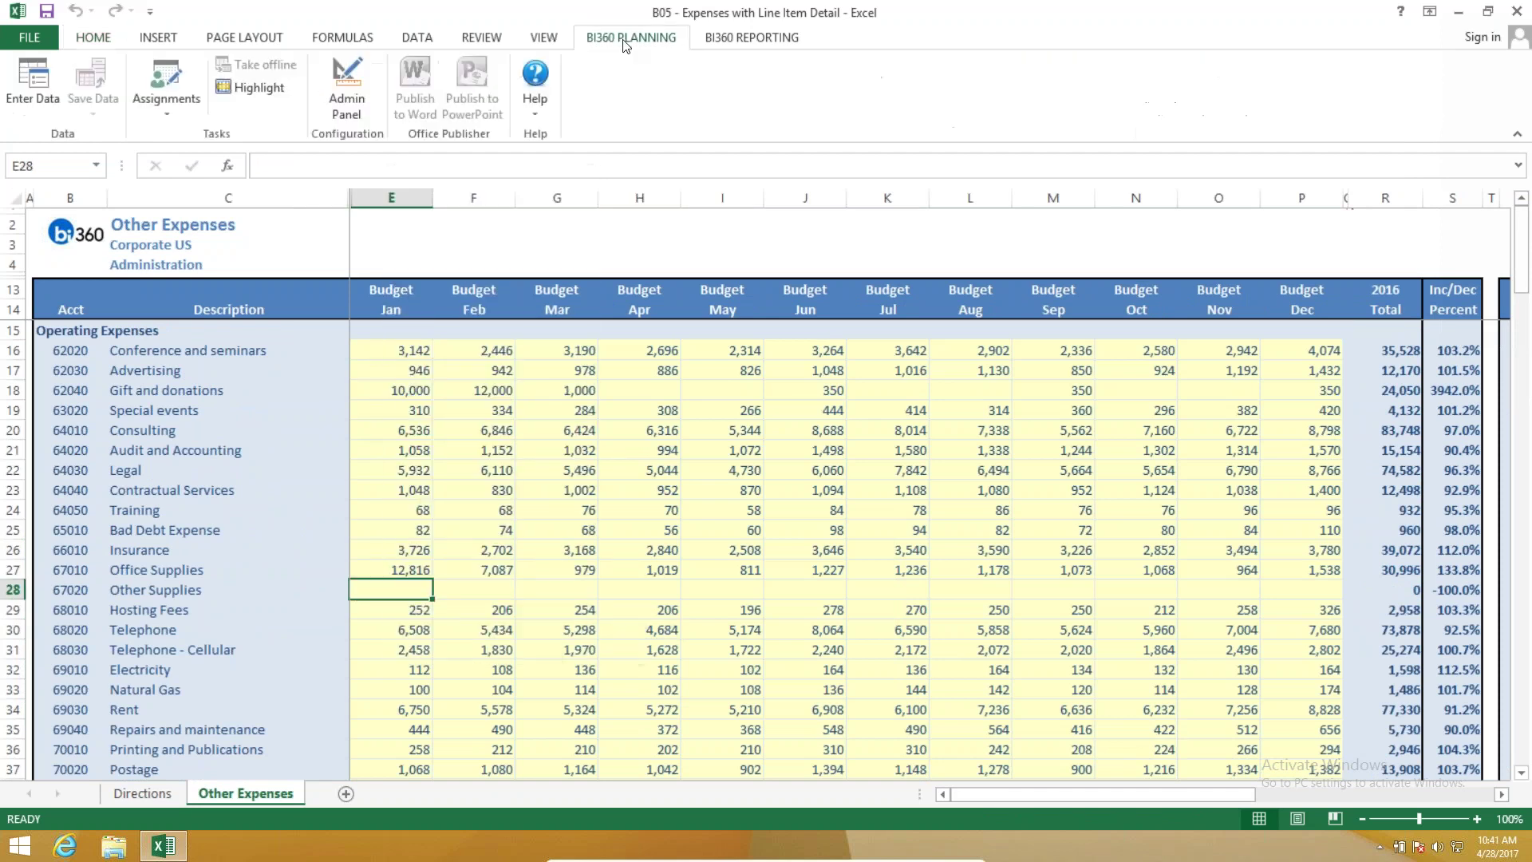
left_click(32, 86)
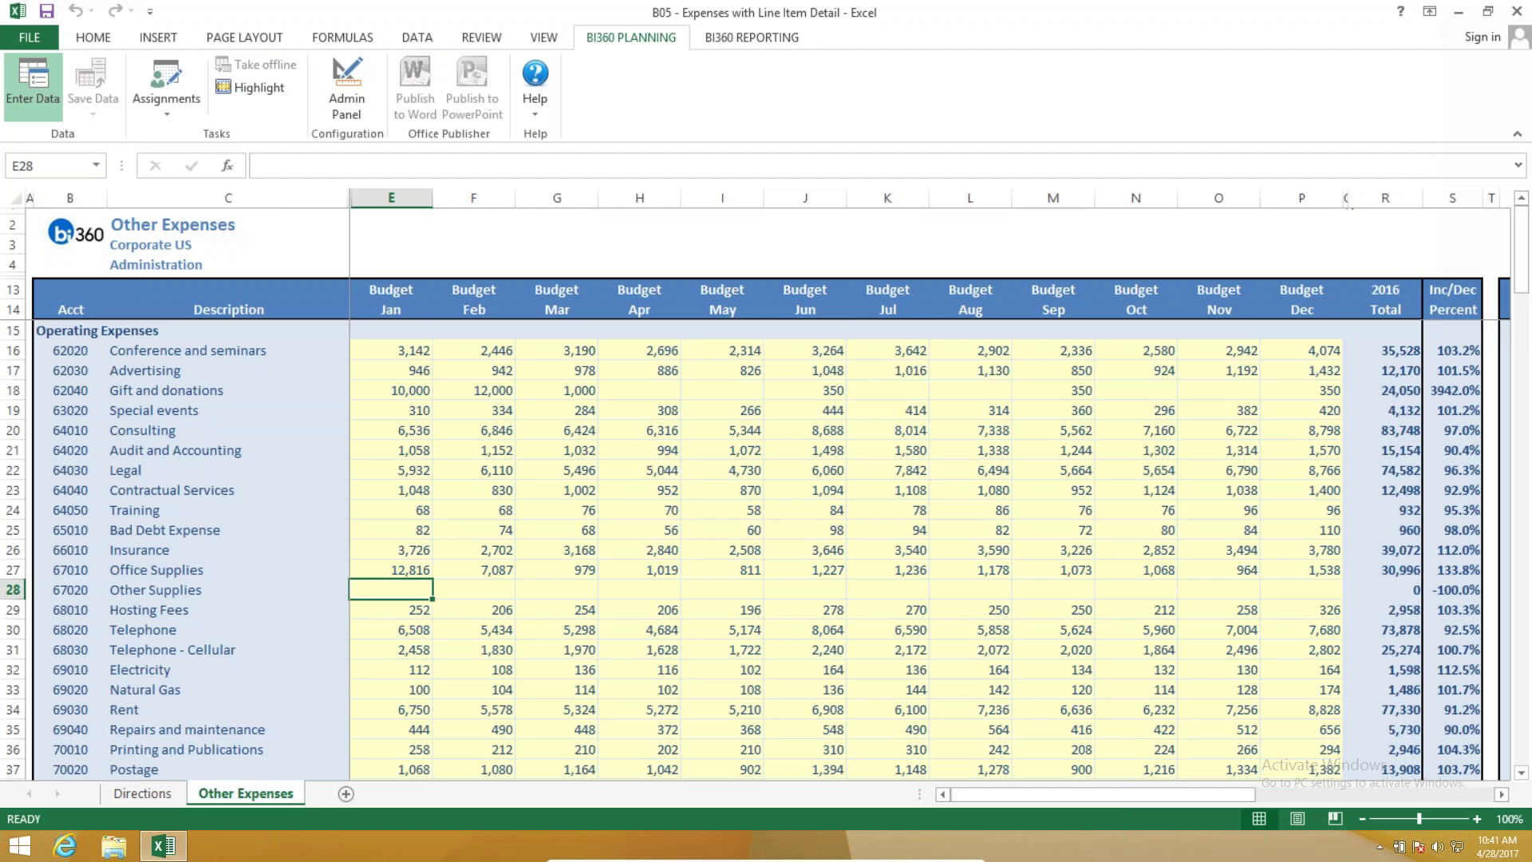
left_click(70, 590)
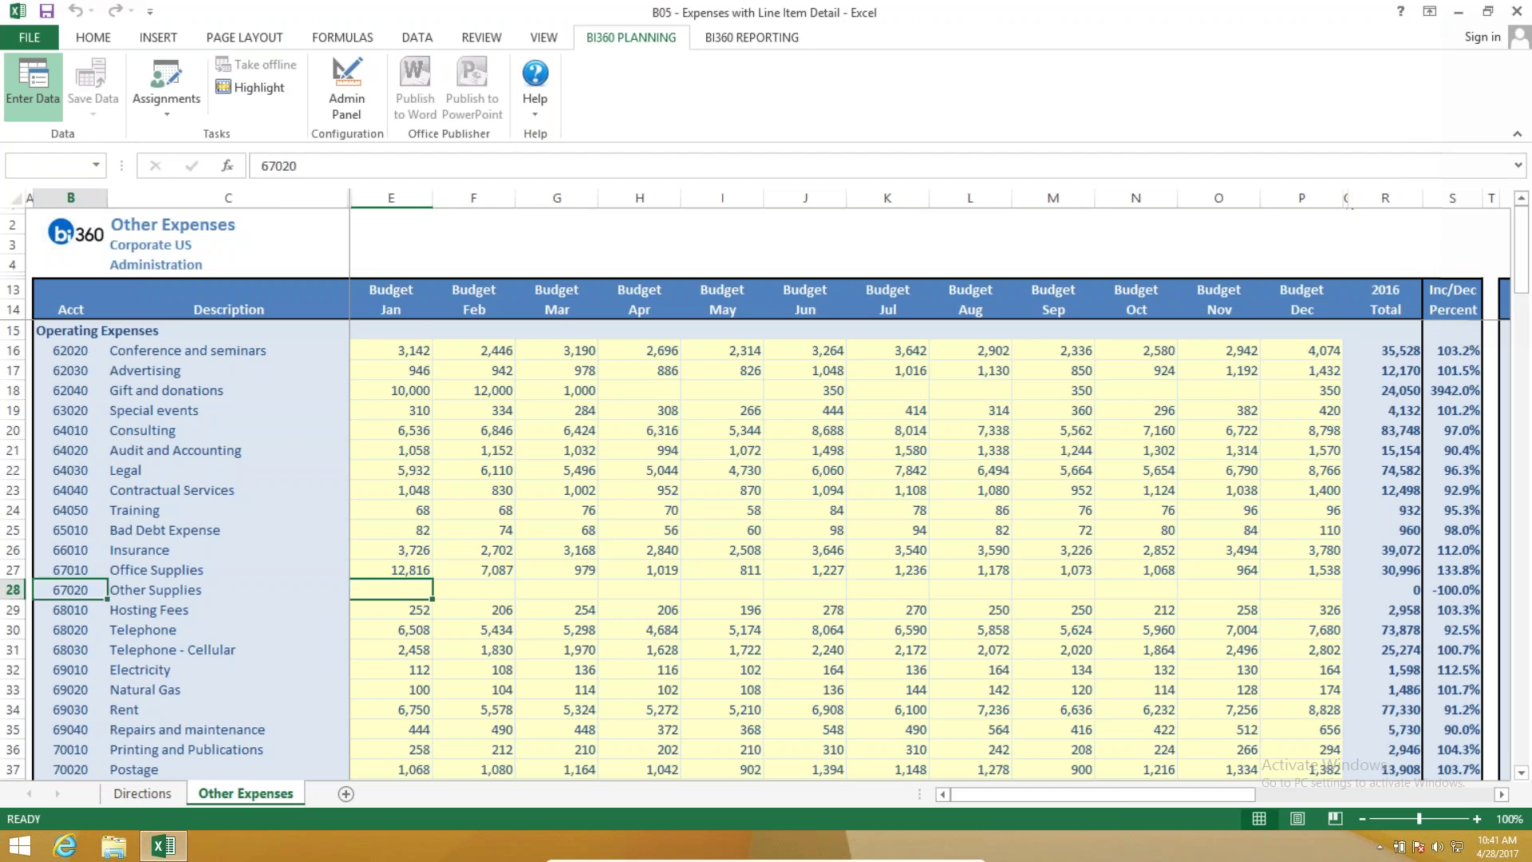
Try a 'Supplies for Finance' line item with January 3,425 and a comment, then delete it.
left_click(33, 79)
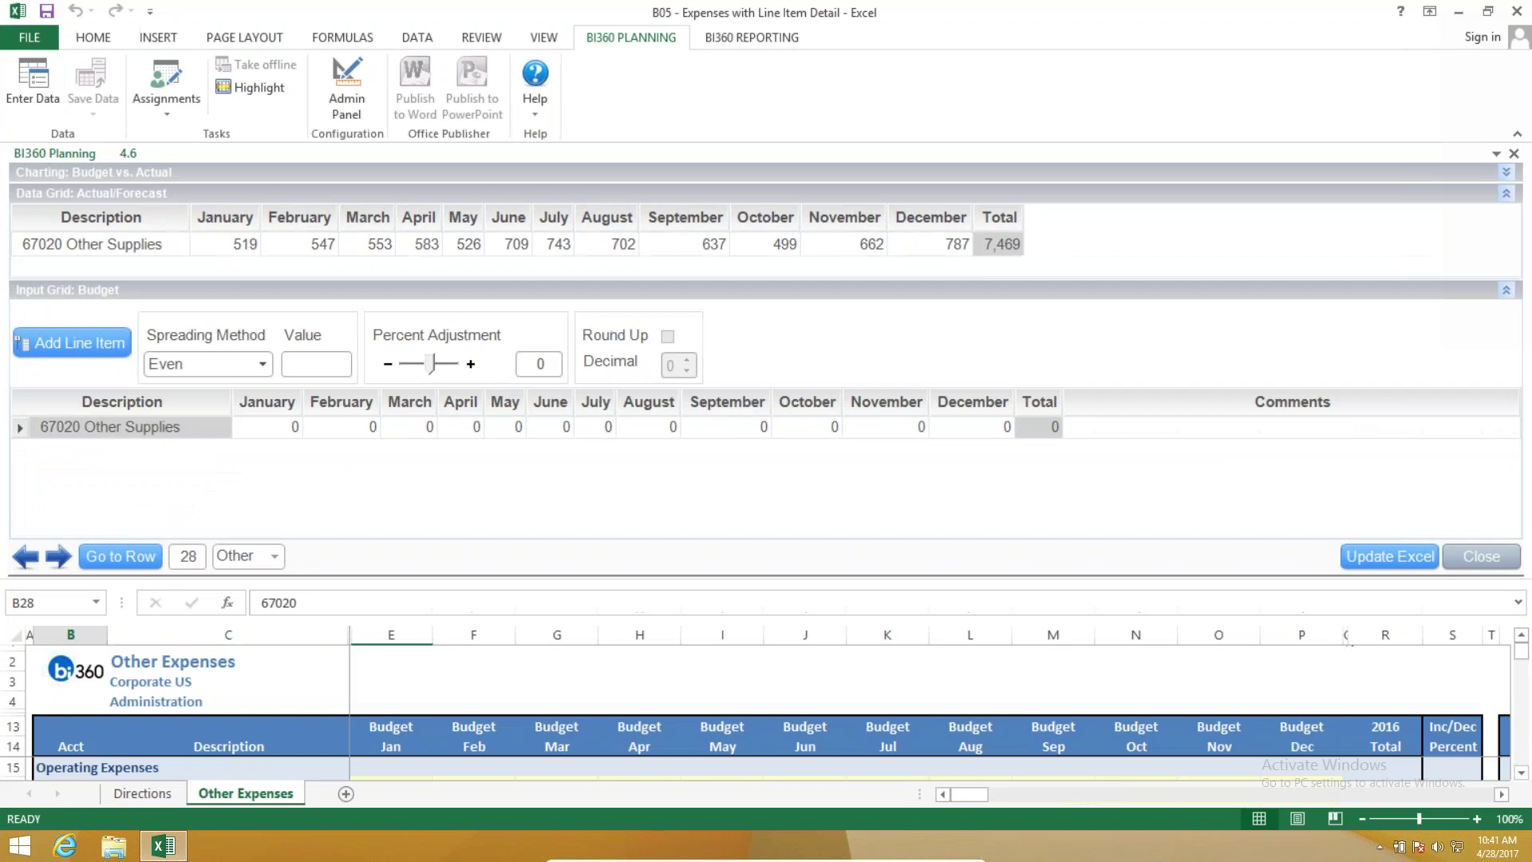
left_click(45, 343)
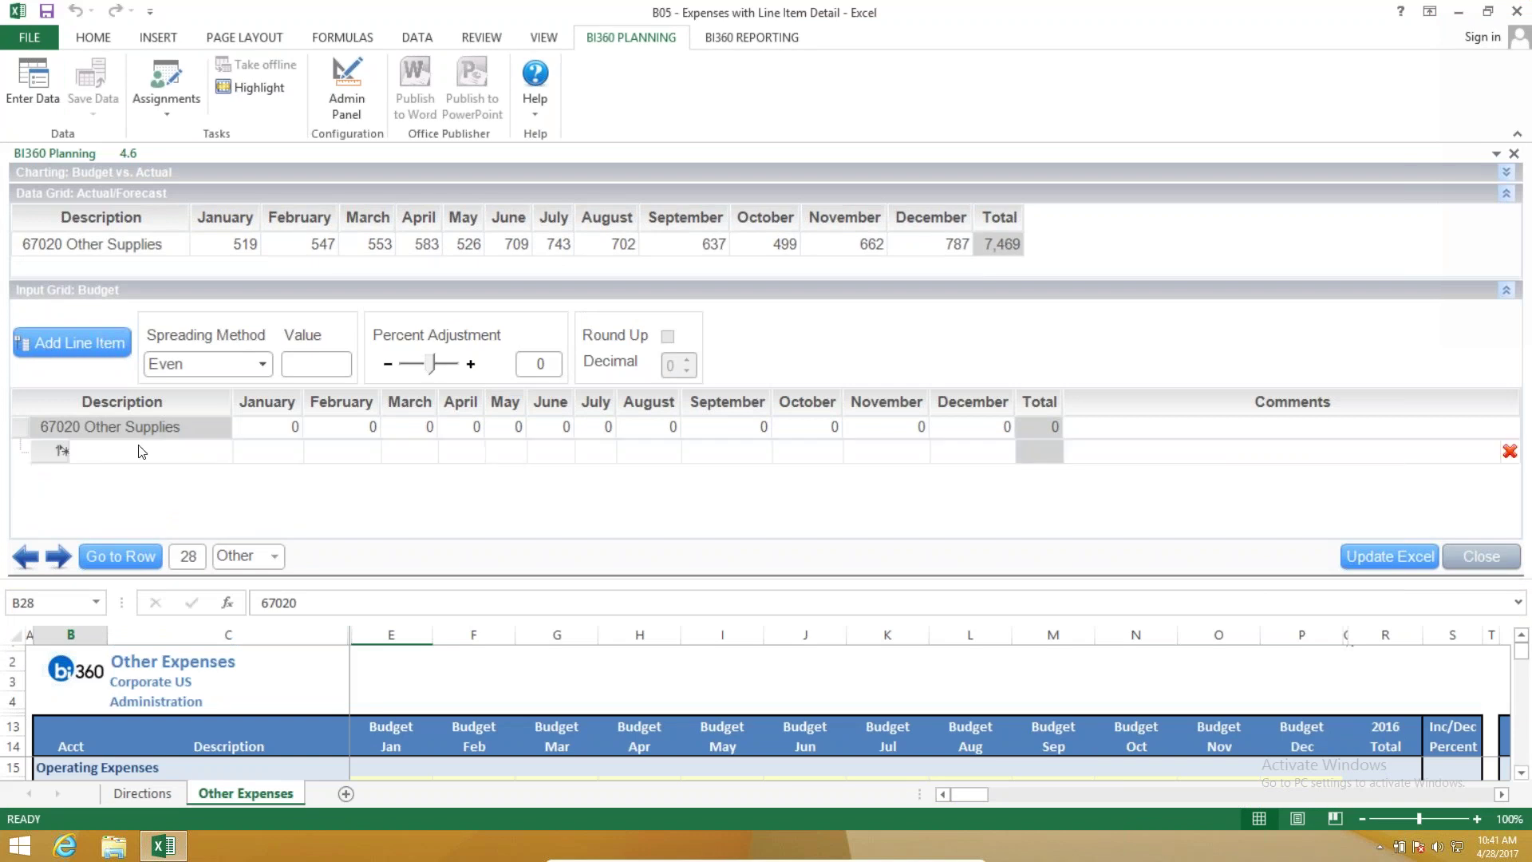
type("Su")
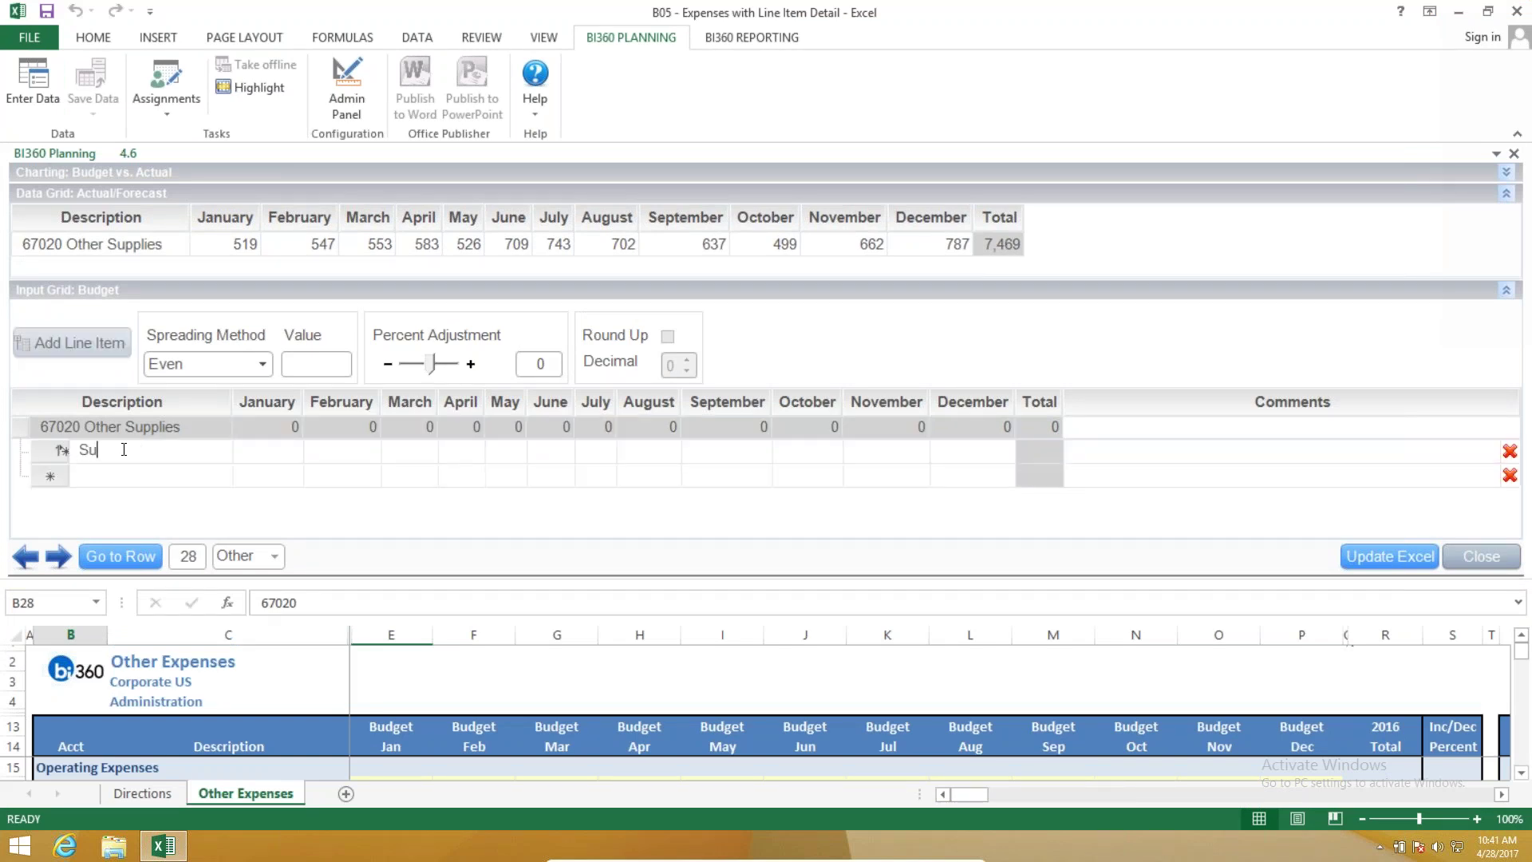
type("pplies for Finance")
left_click(266, 455)
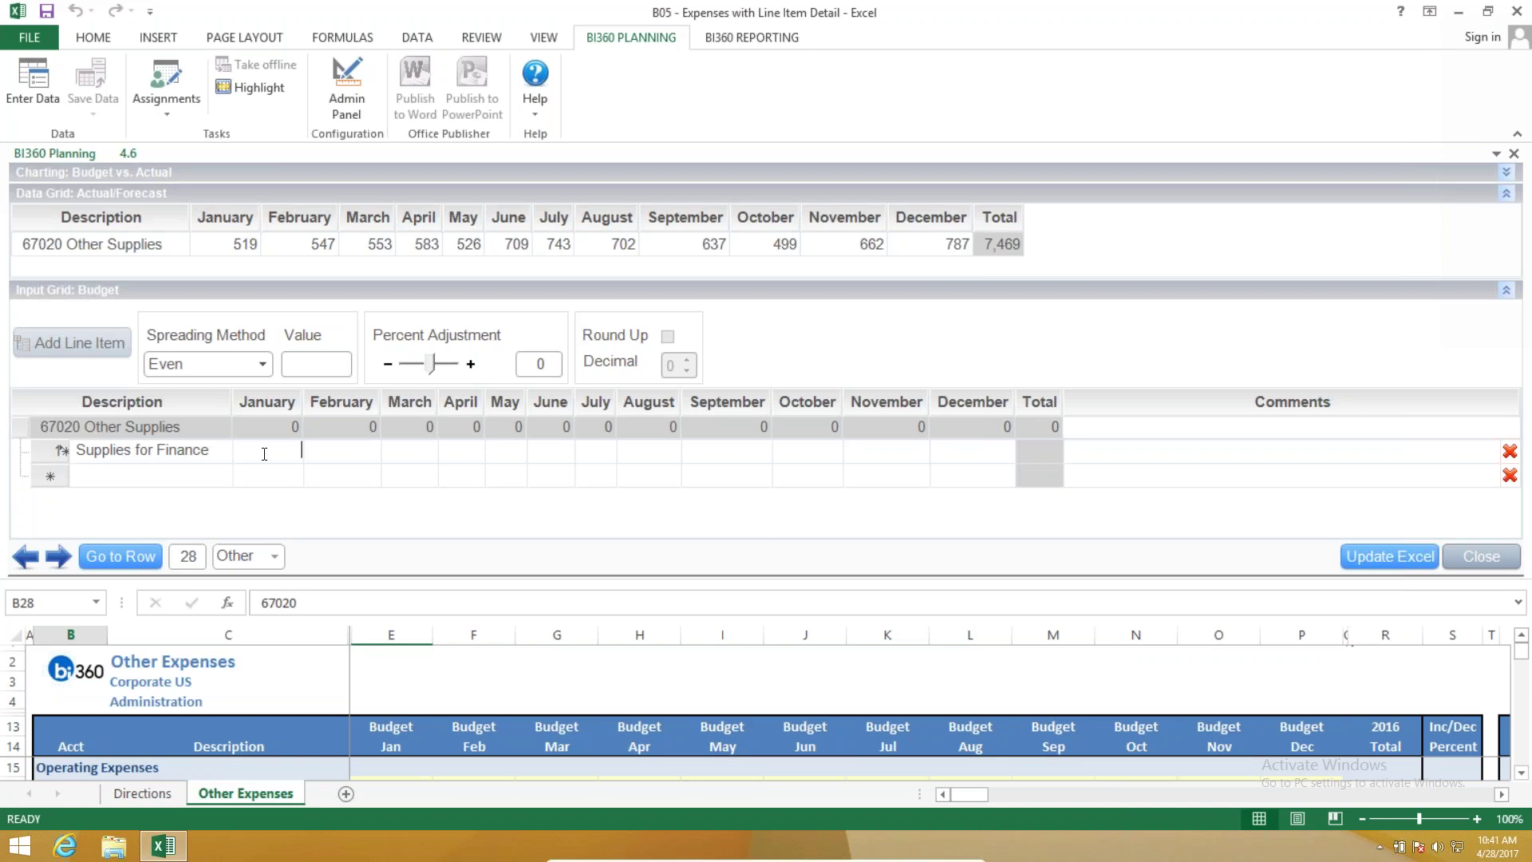
type("3,425")
left_click(308, 460)
left_click(1110, 452)
type("Jnuary")
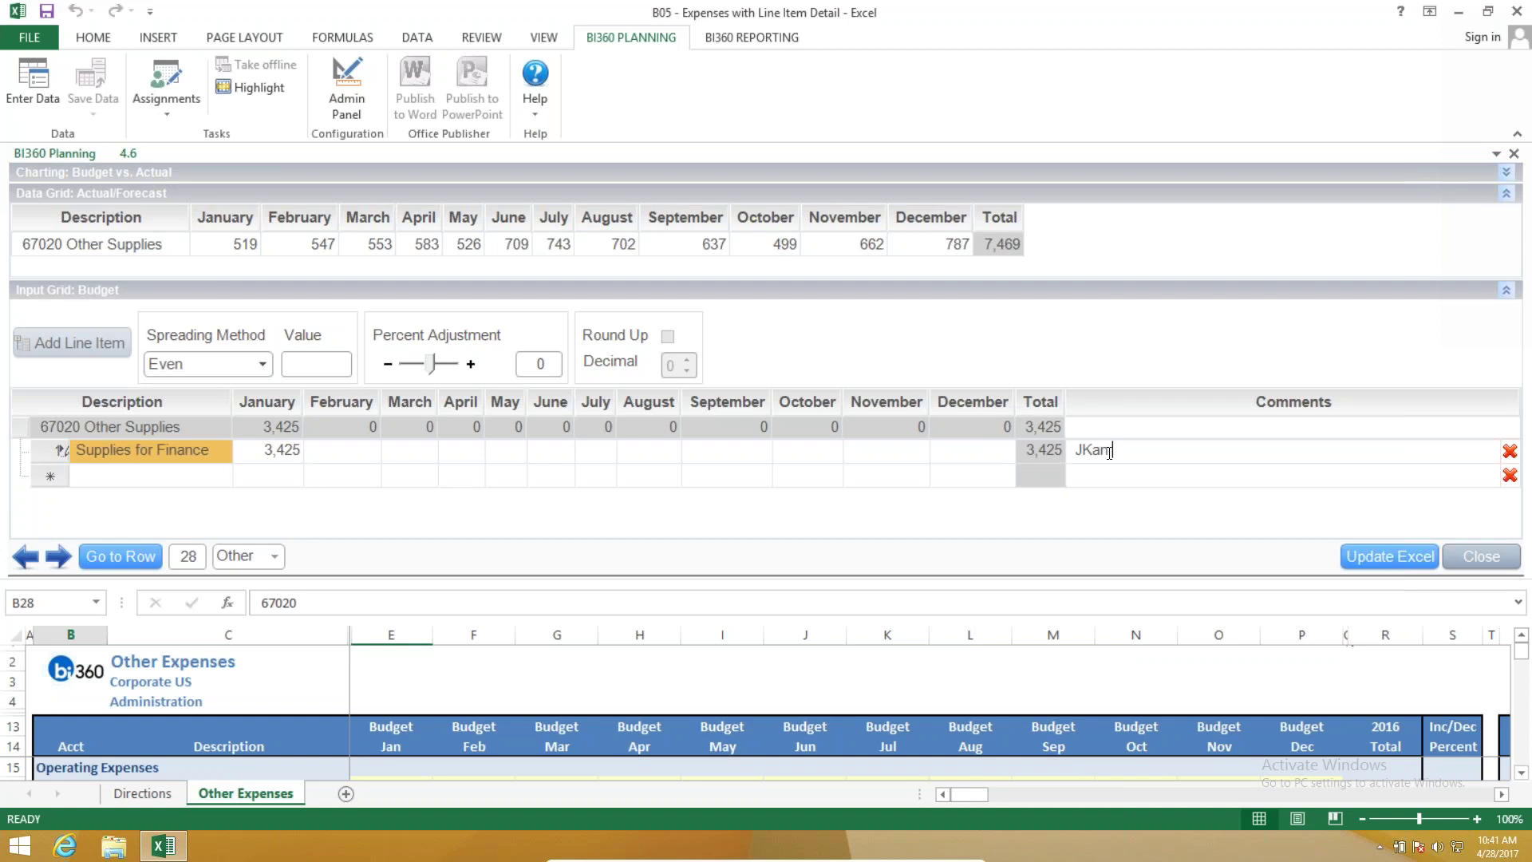
key("BackSpace")
key("BackSpace")
key("BackSpace")
key("BackSpace")
key("BackSpace")
type("an was the sale")
left_click(1510, 451)
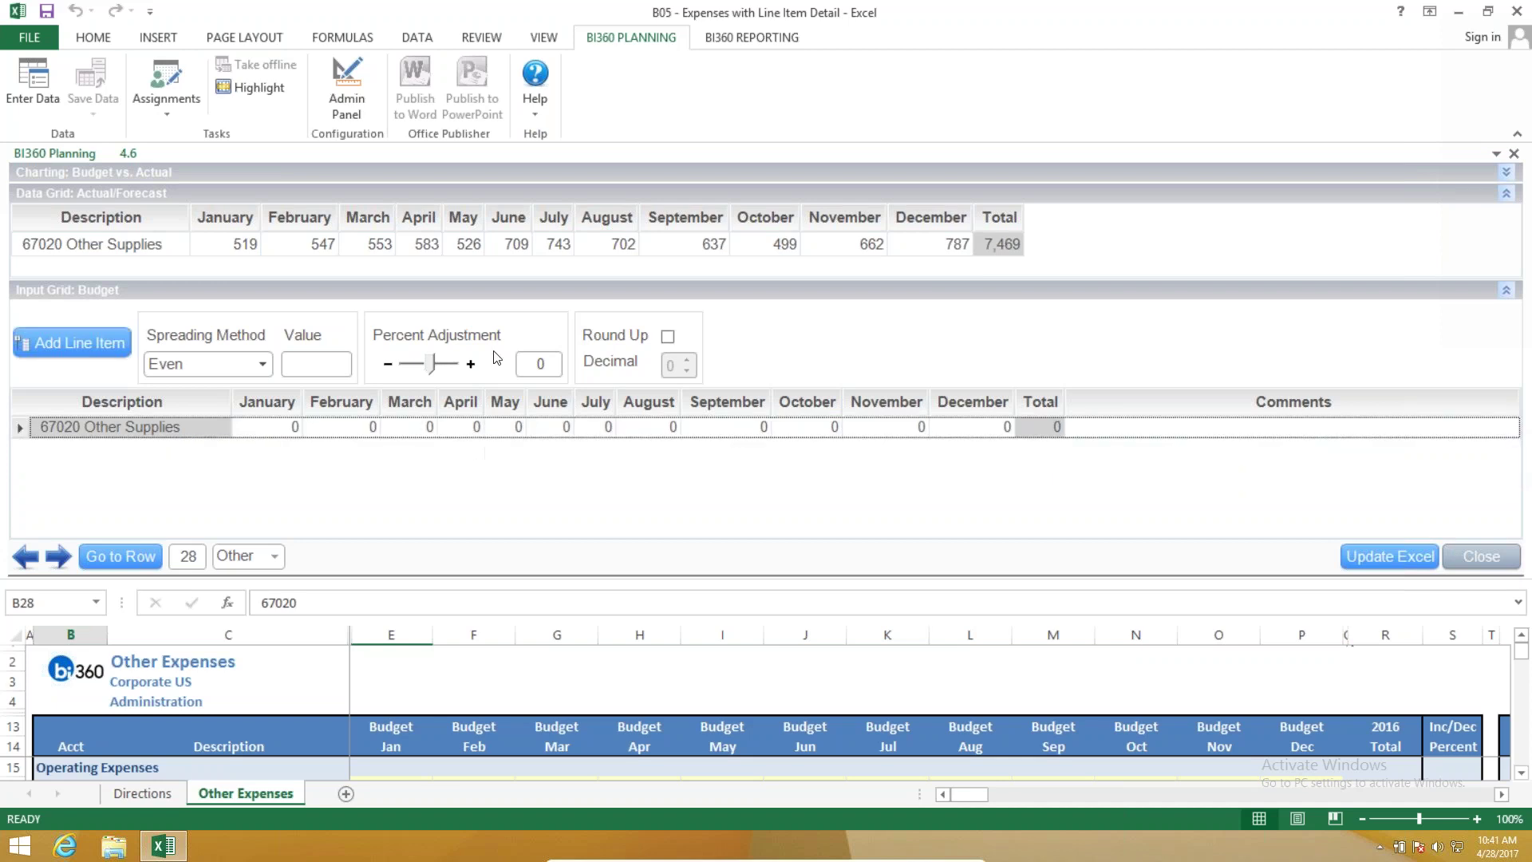
Budget Other Supplies by Copy History with a 3% adjustment, updating Excel to total 7,691.
left_click(263, 364)
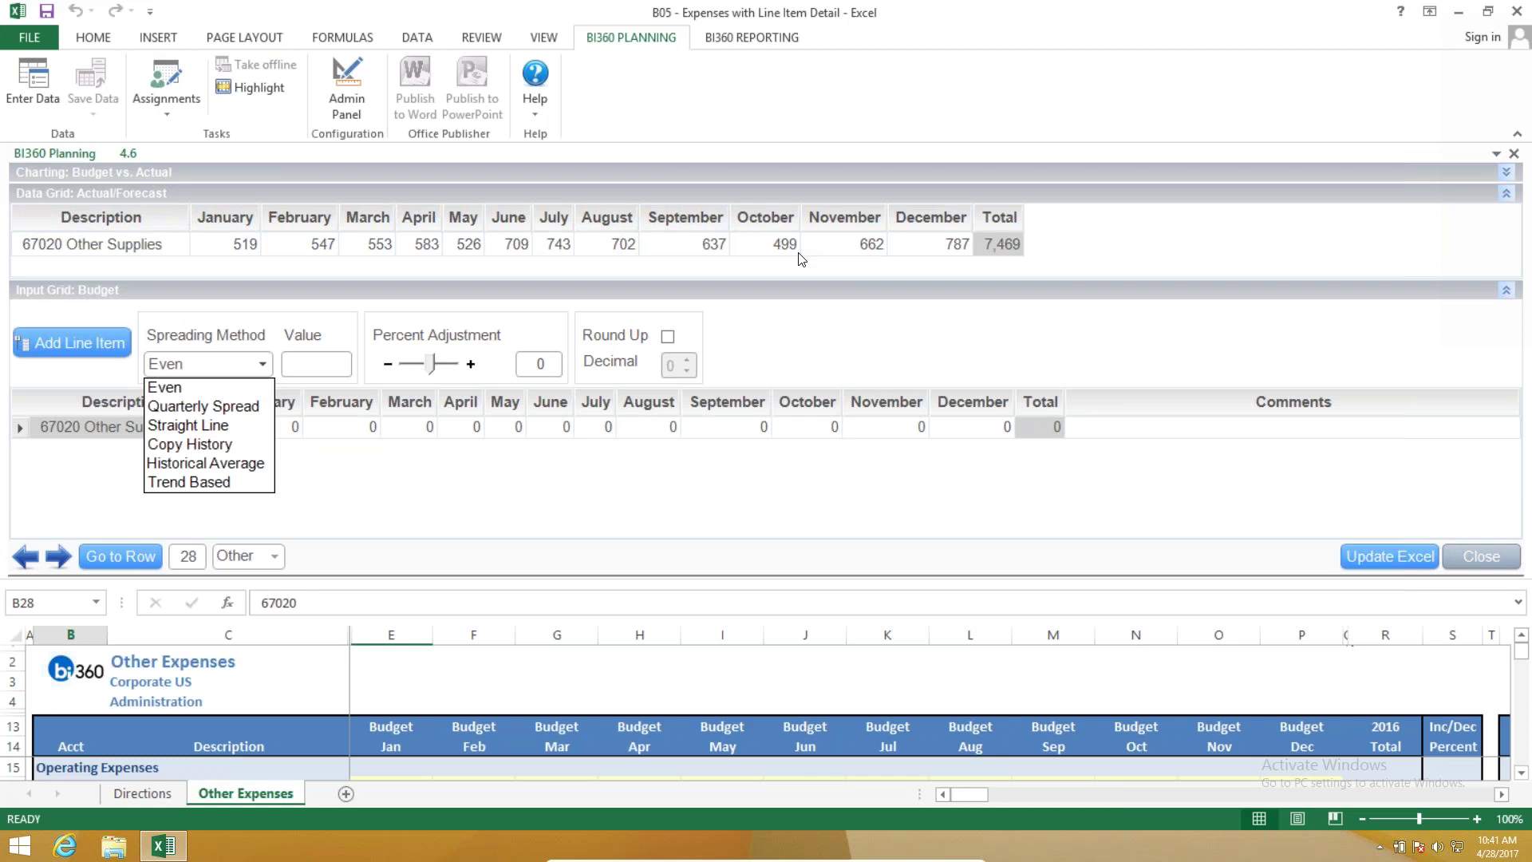
left_click(248, 447)
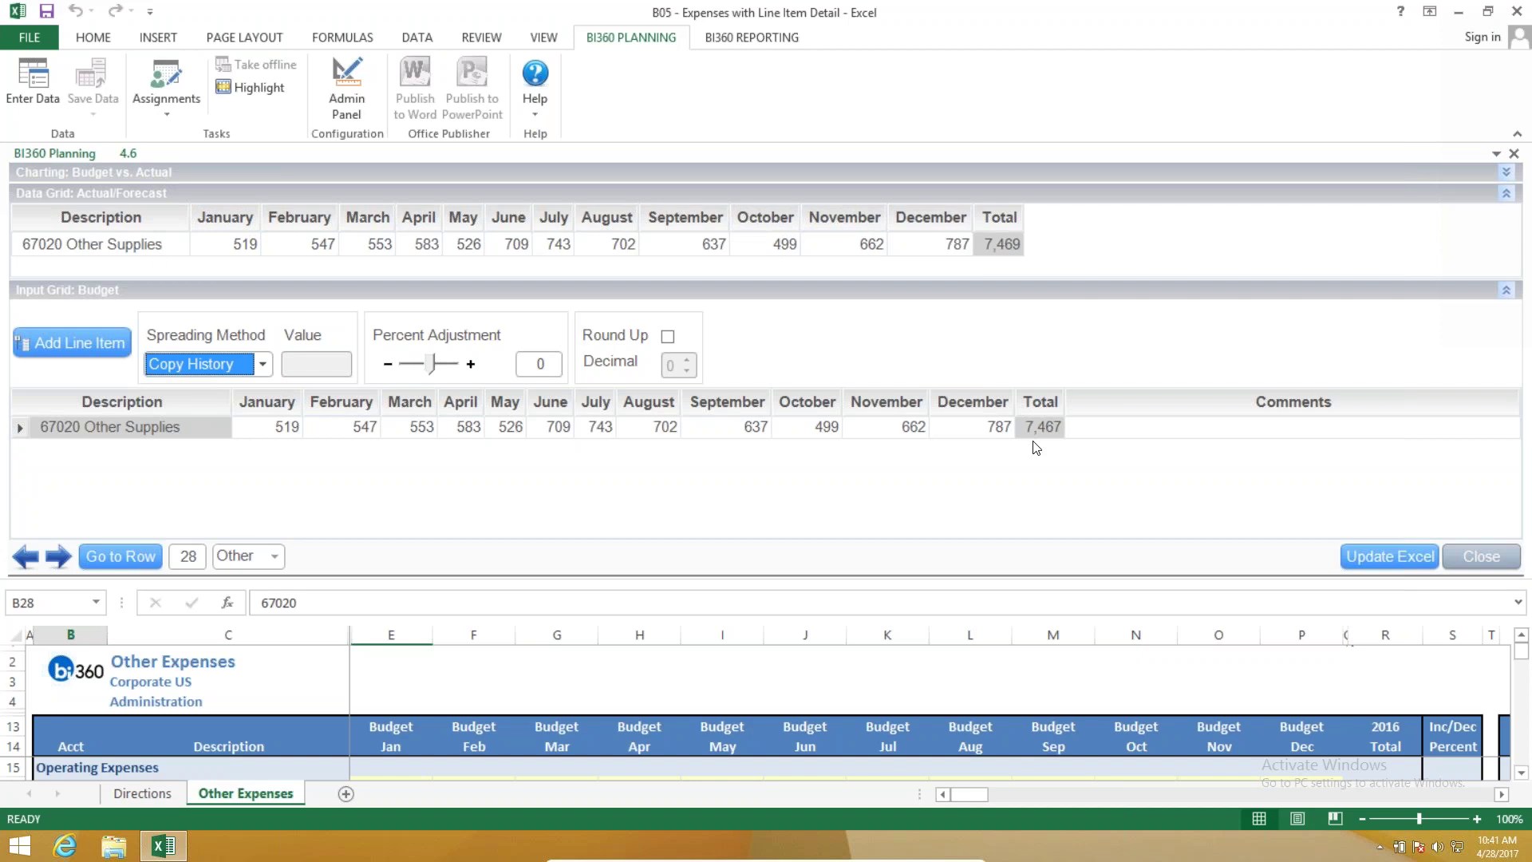
left_click(471, 364)
left_click(471, 364)
left_click(470, 364)
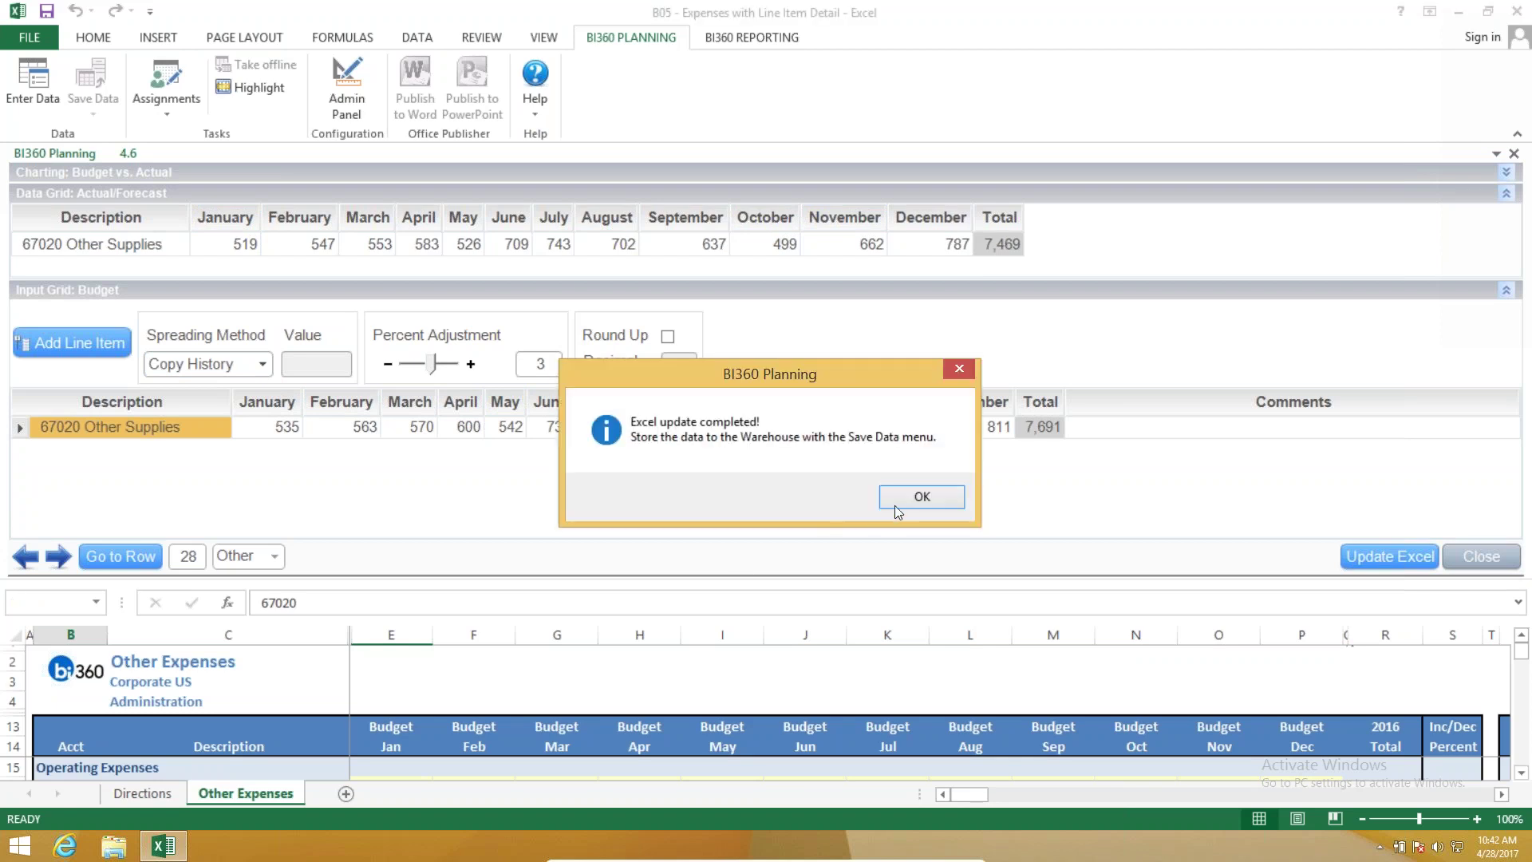
key("Return")
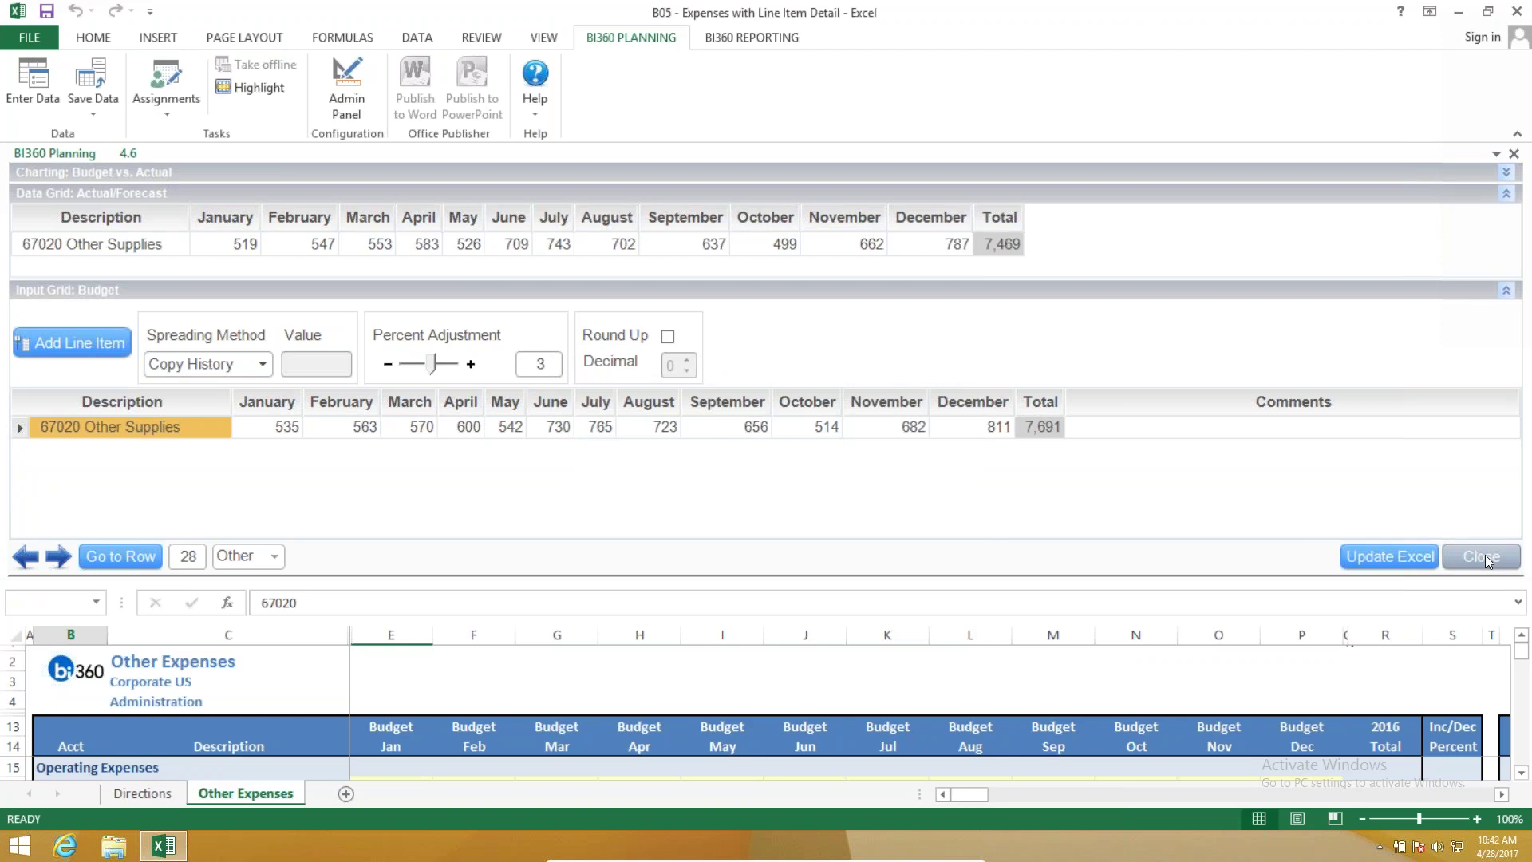
Close the planning panel and save the current sheet's budget data to the warehouse.
left_click(1484, 558)
left_click(93, 102)
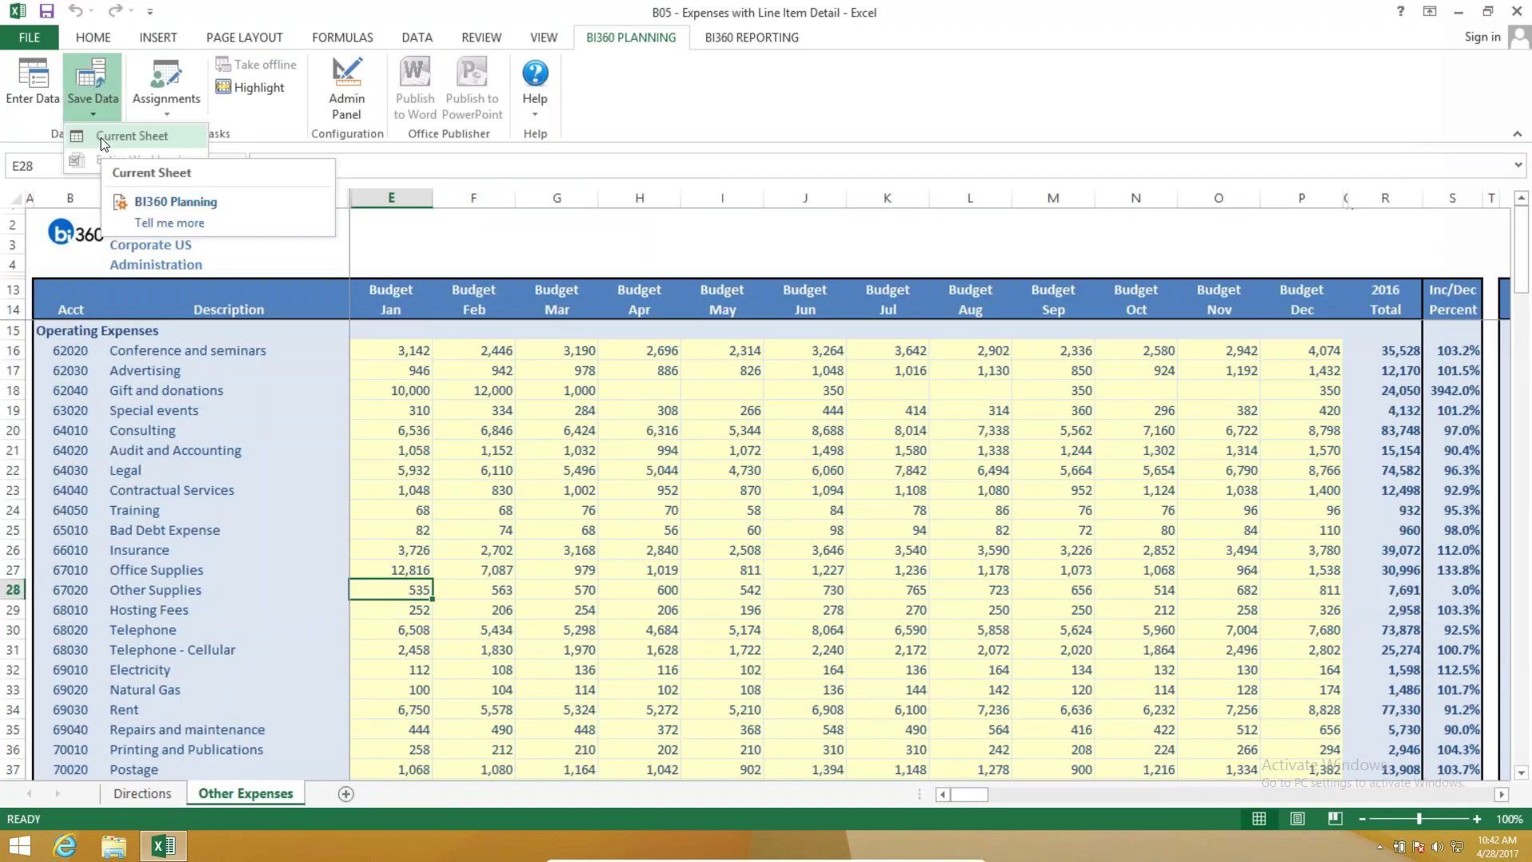
left_click(103, 139)
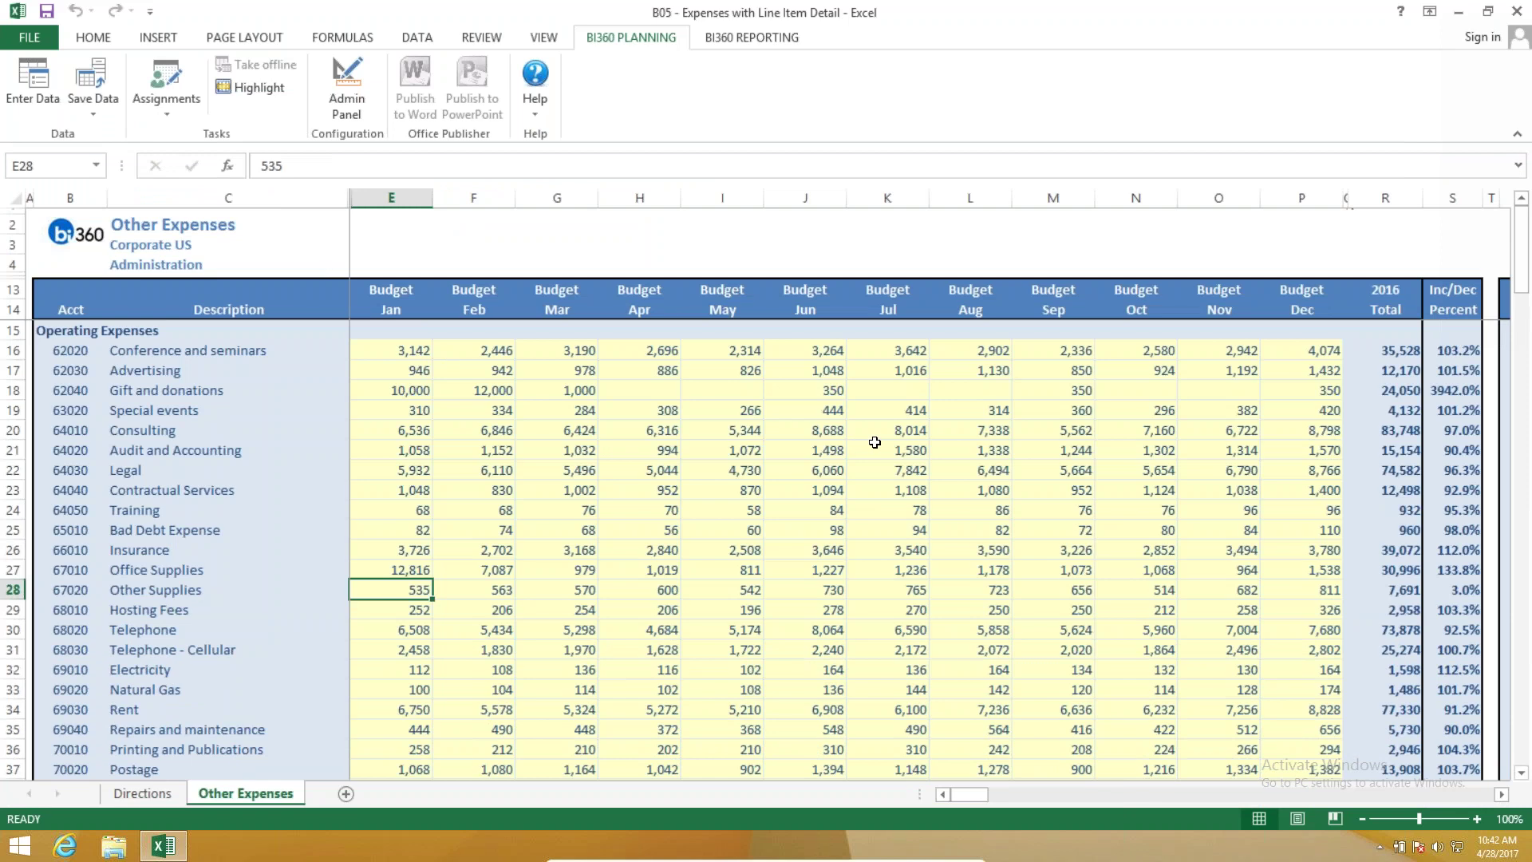
scroll(899, 527, "down", 8)
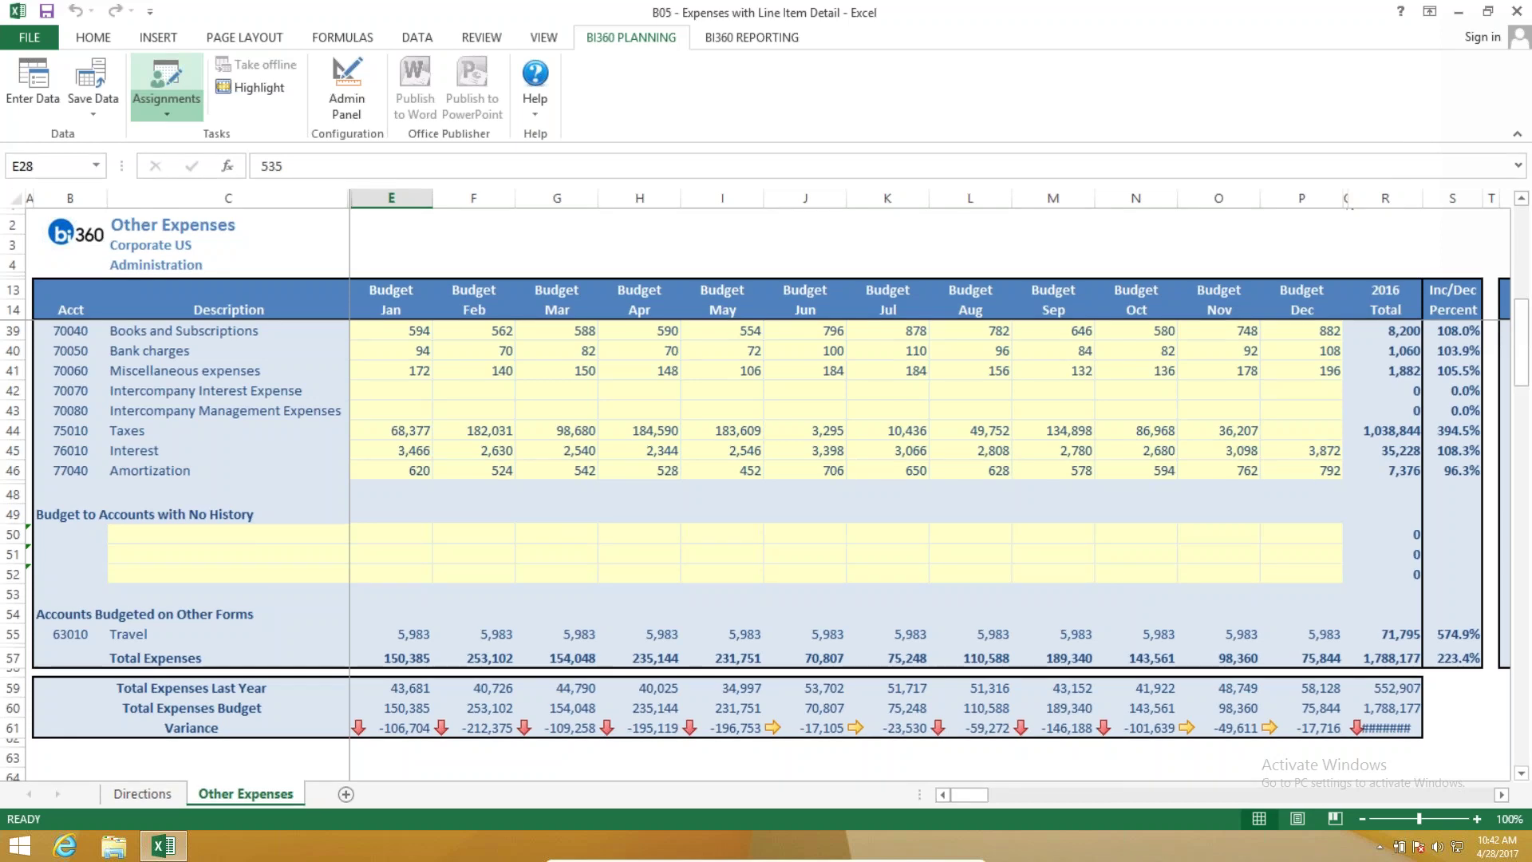
Open M04 - PL Breakback.xlsx from Budgeting and Forecasting > Modeling Templates in Assignments.
left_click(166, 84)
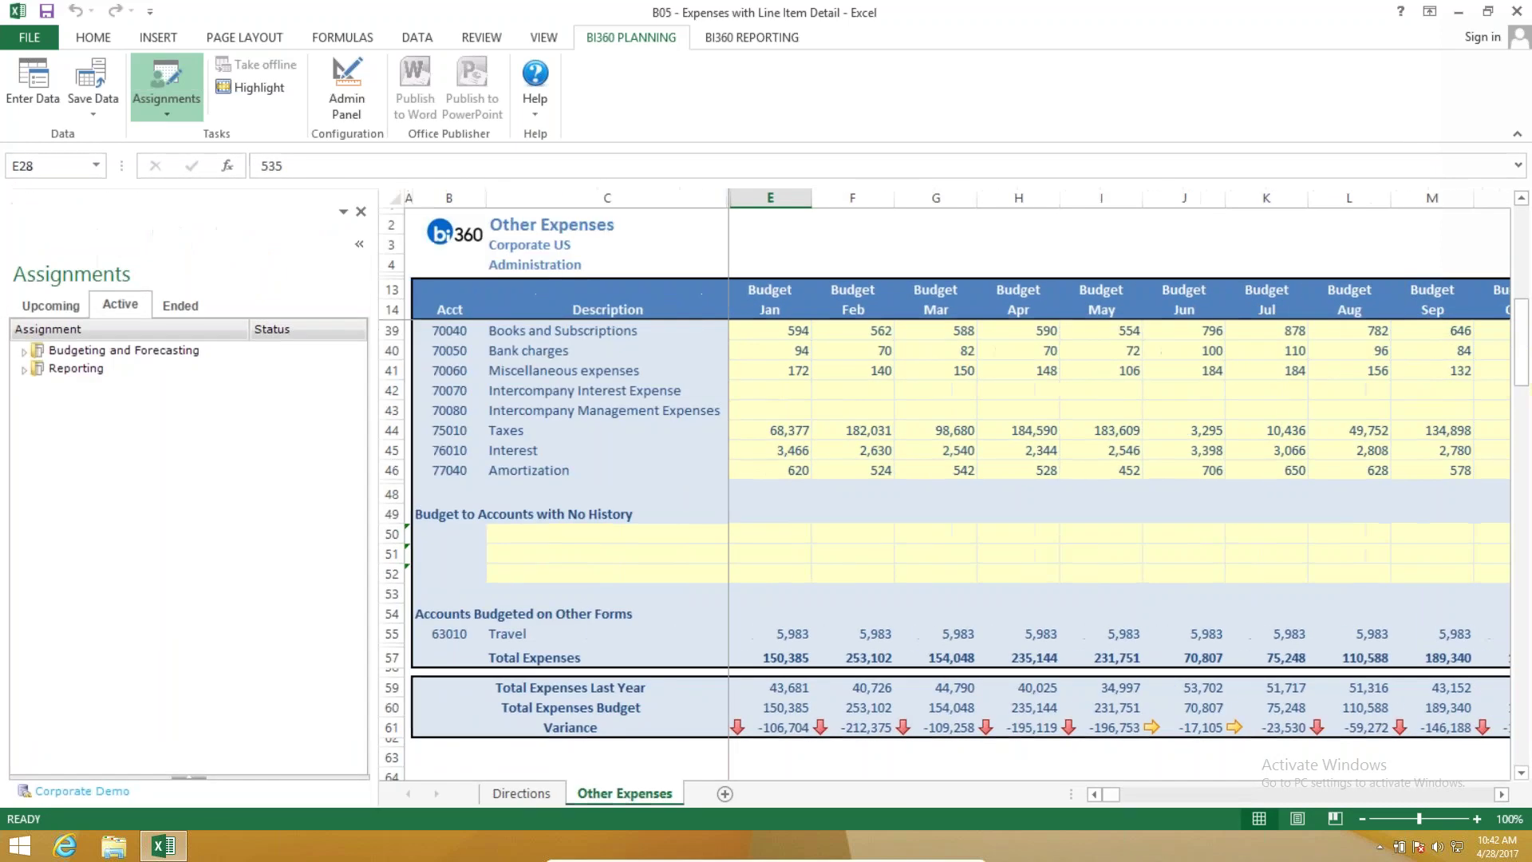
left_click(24, 350)
left_click(42, 369)
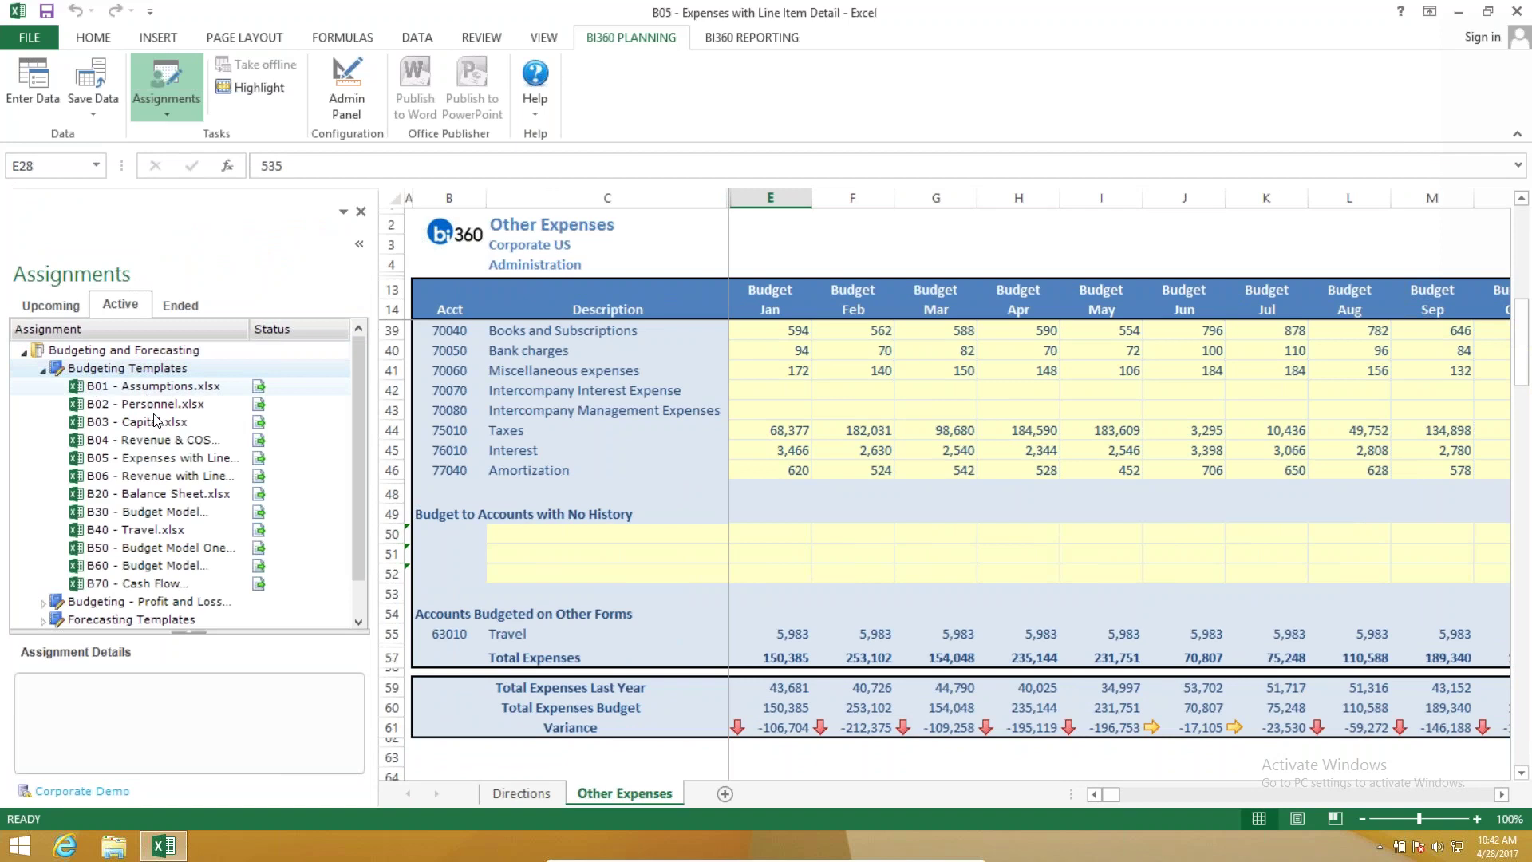
left_click(42, 368)
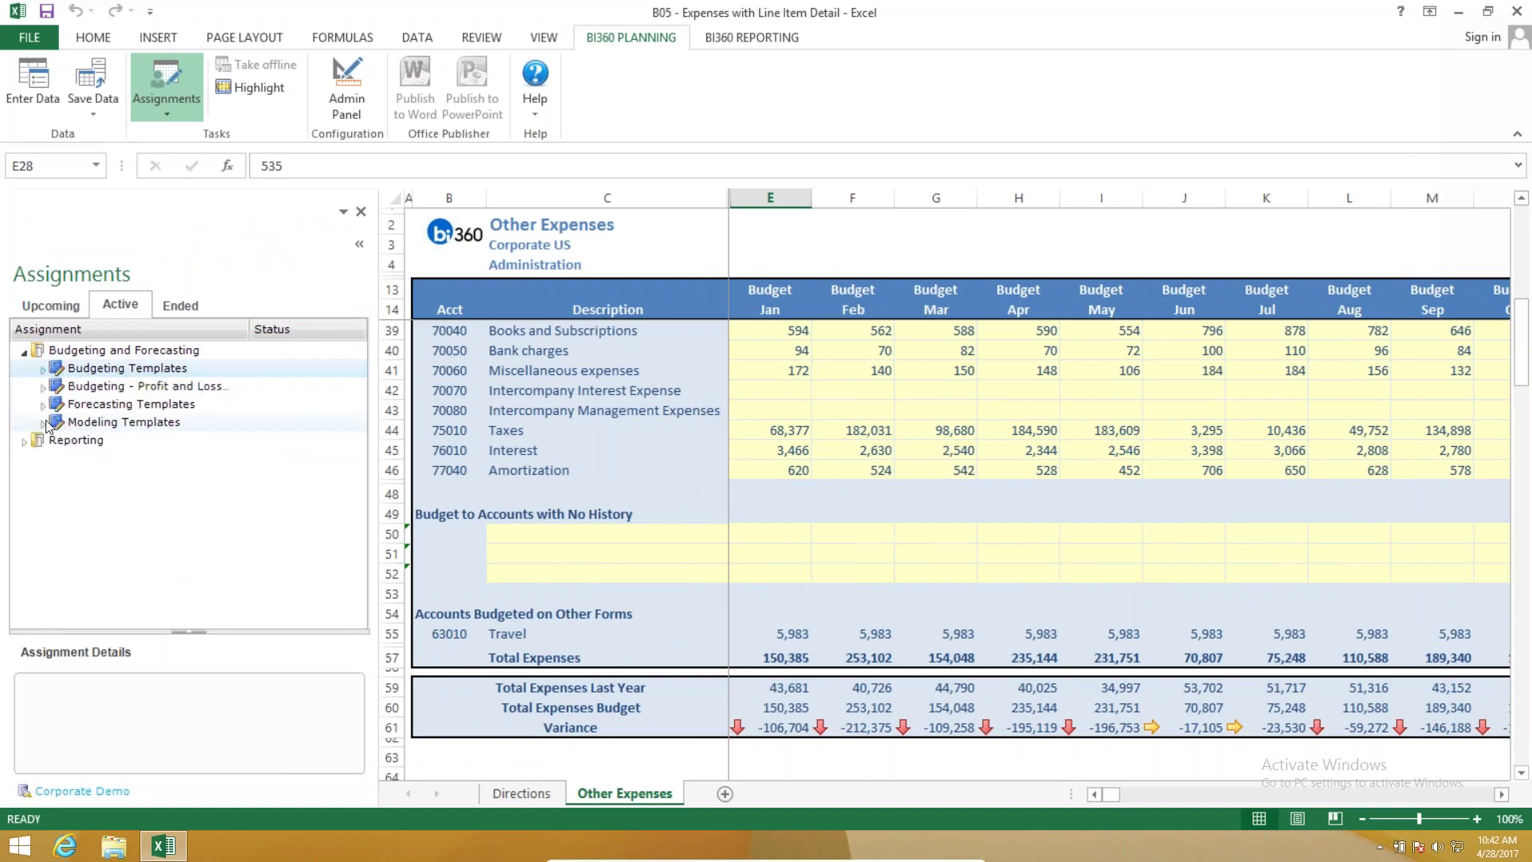
left_click(43, 423)
left_click(122, 496)
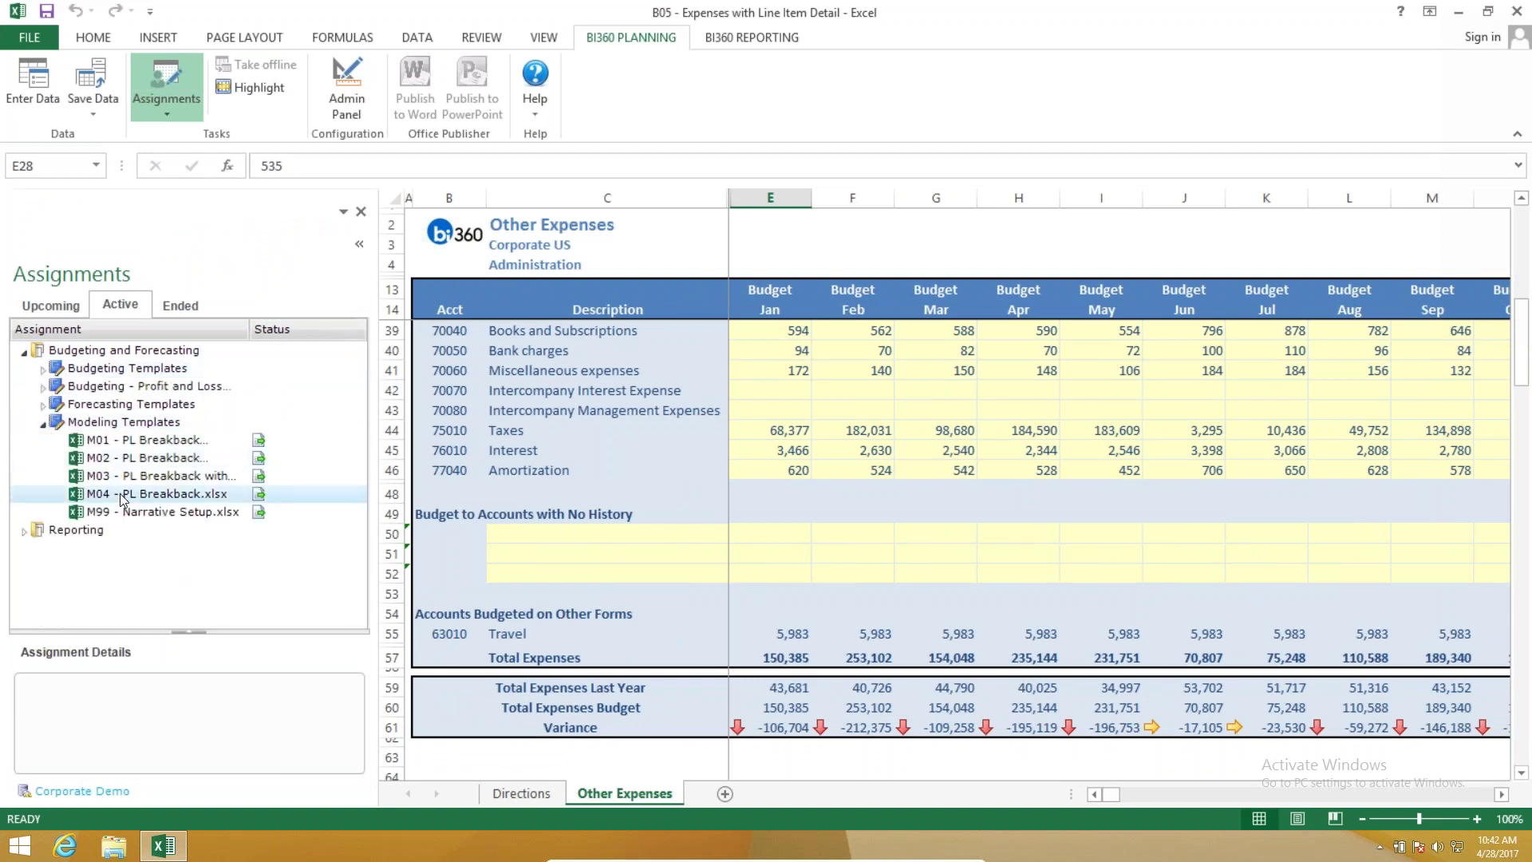
double_click(122, 496)
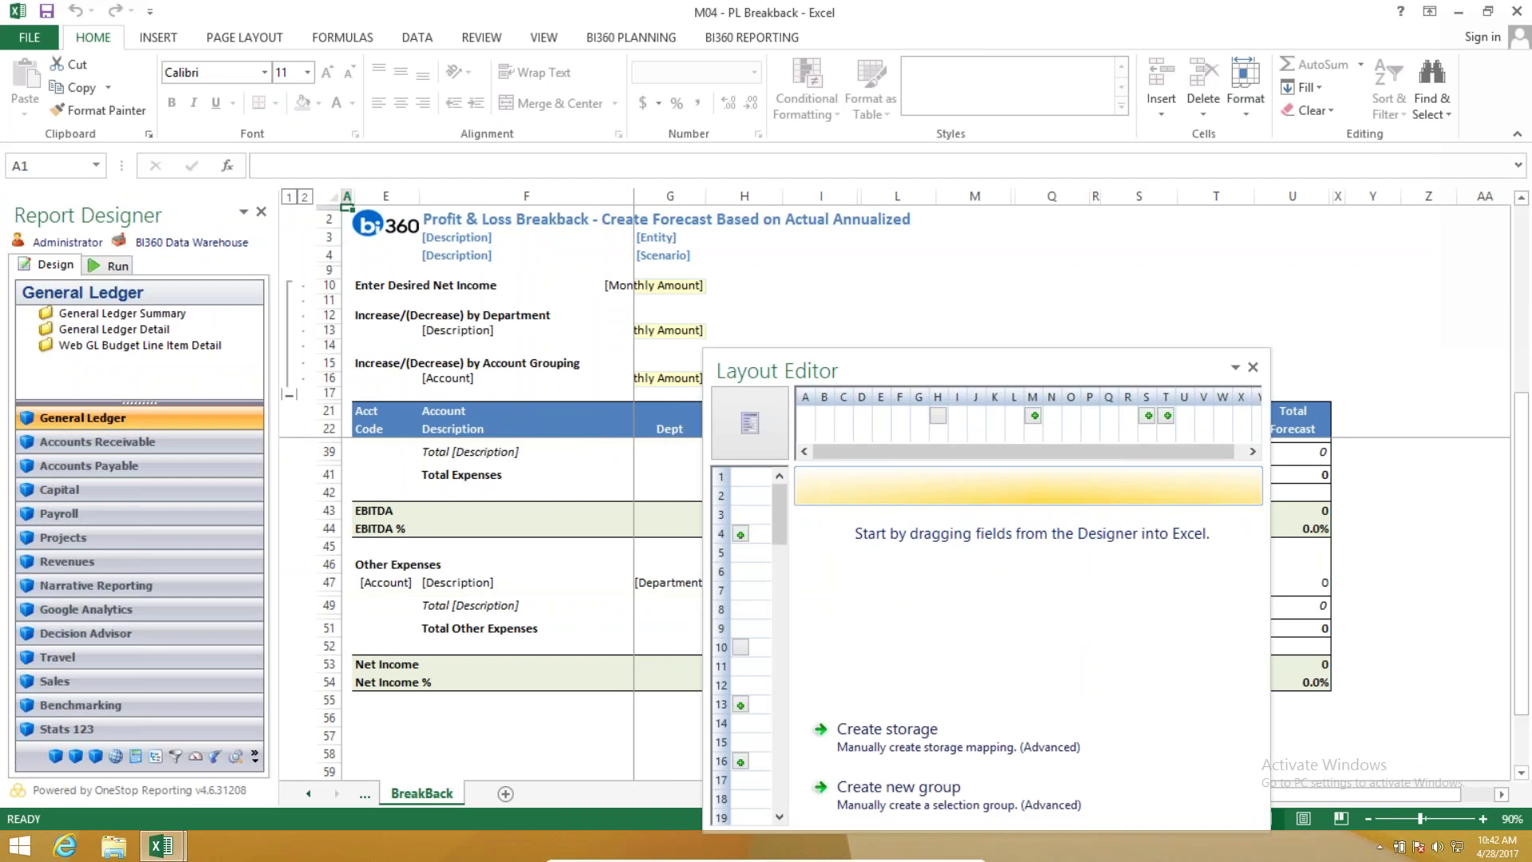
left_click_drag(751, 374, 1210, 441)
Run the template with SUS, FCST and period 201509, then close the Report Designer pane.
left_click(116, 266)
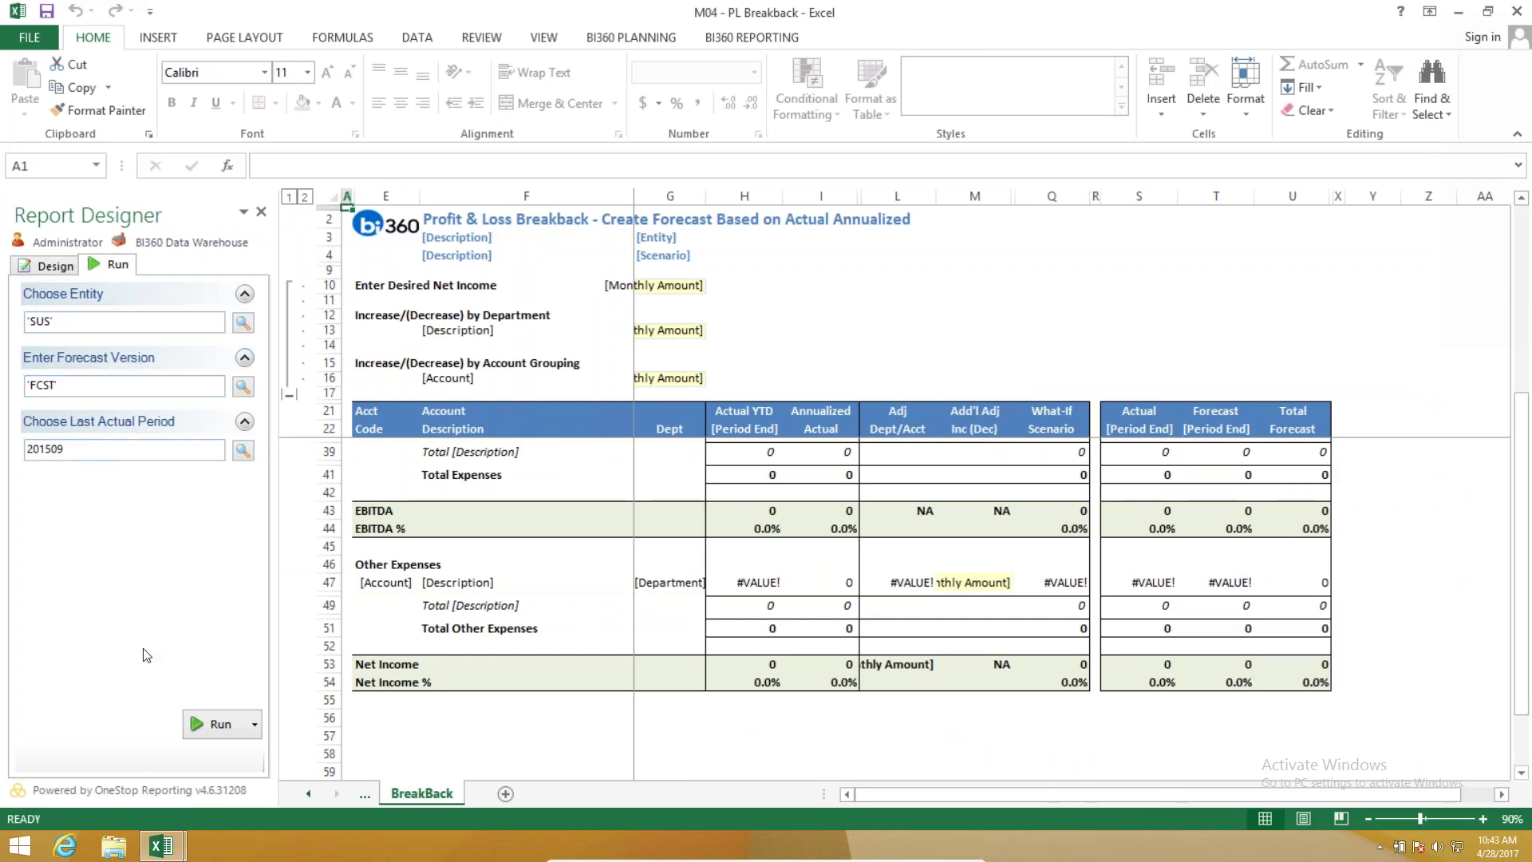
left_click(207, 724)
left_click(201, 726)
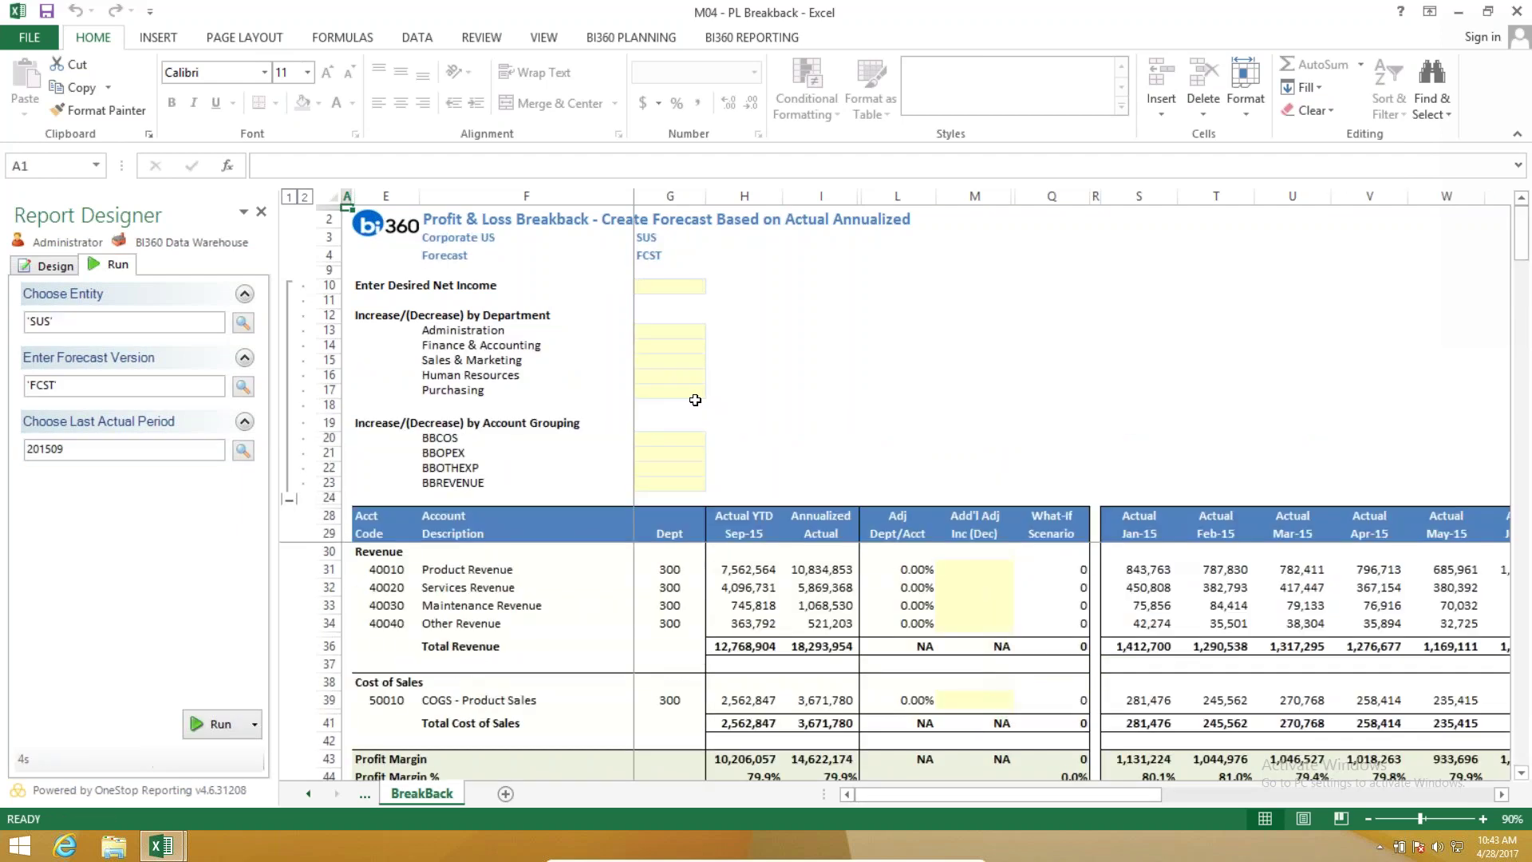
left_click(260, 211)
left_click_drag(465, 375, 465, 723)
left_click(453, 302)
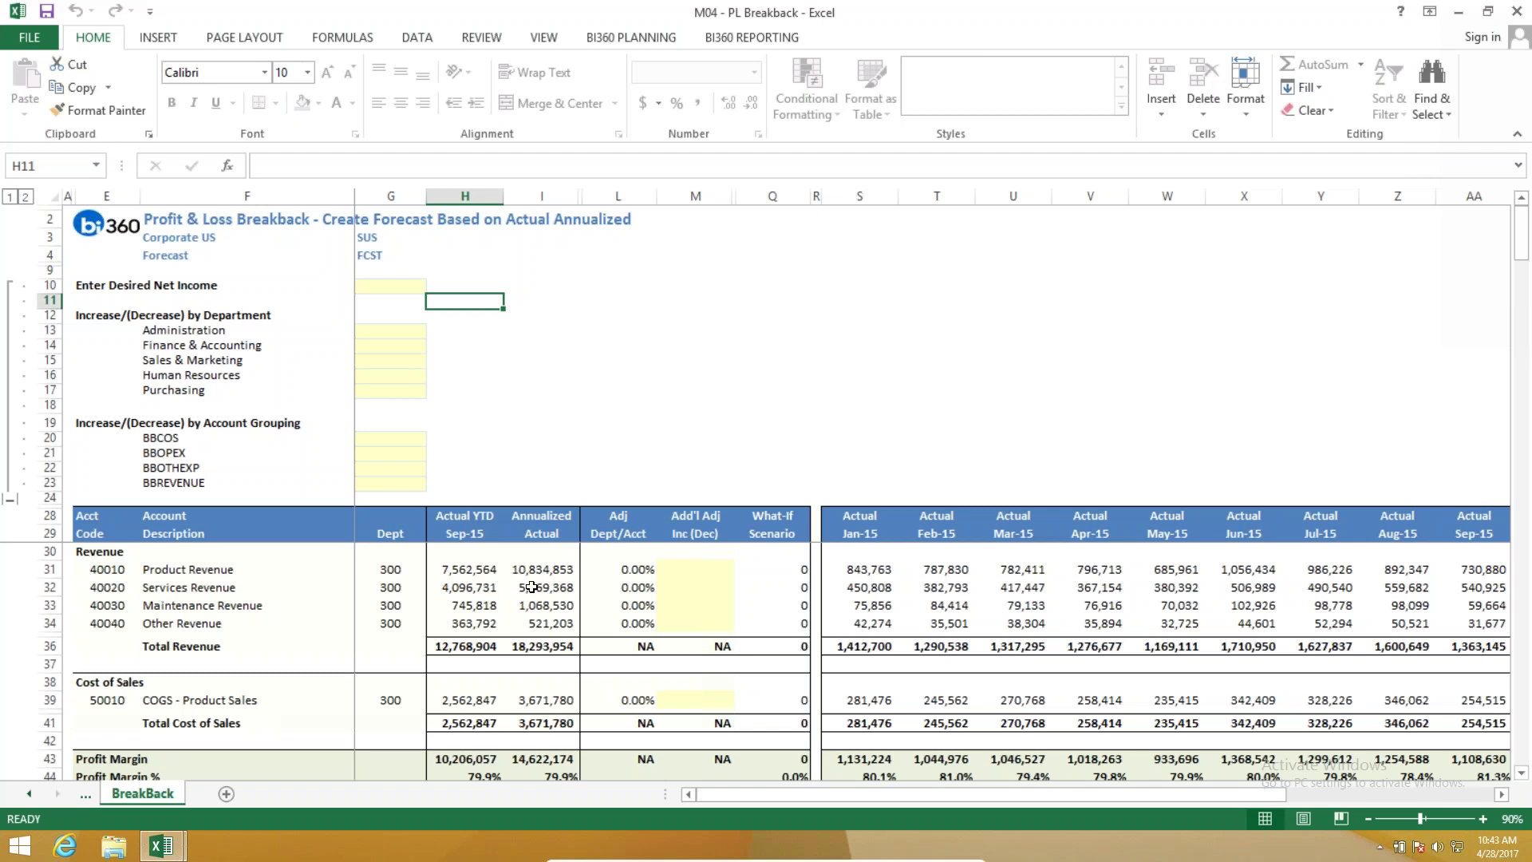
Enter 500,000 as the desired net income in cell G10.
scroll(558, 623, "down", 15)
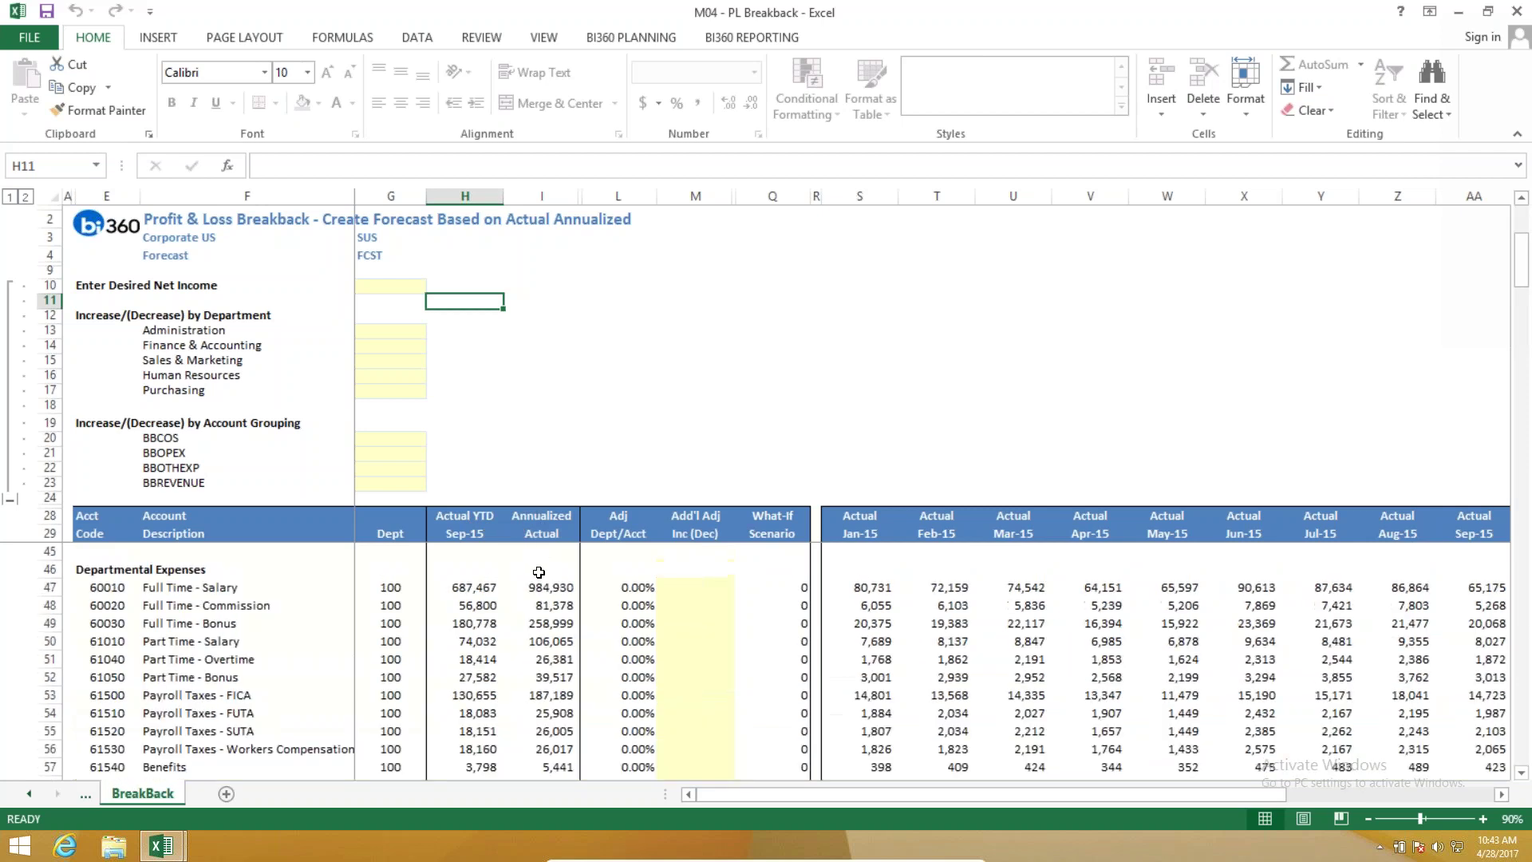
scroll(569, 658, "down", 20)
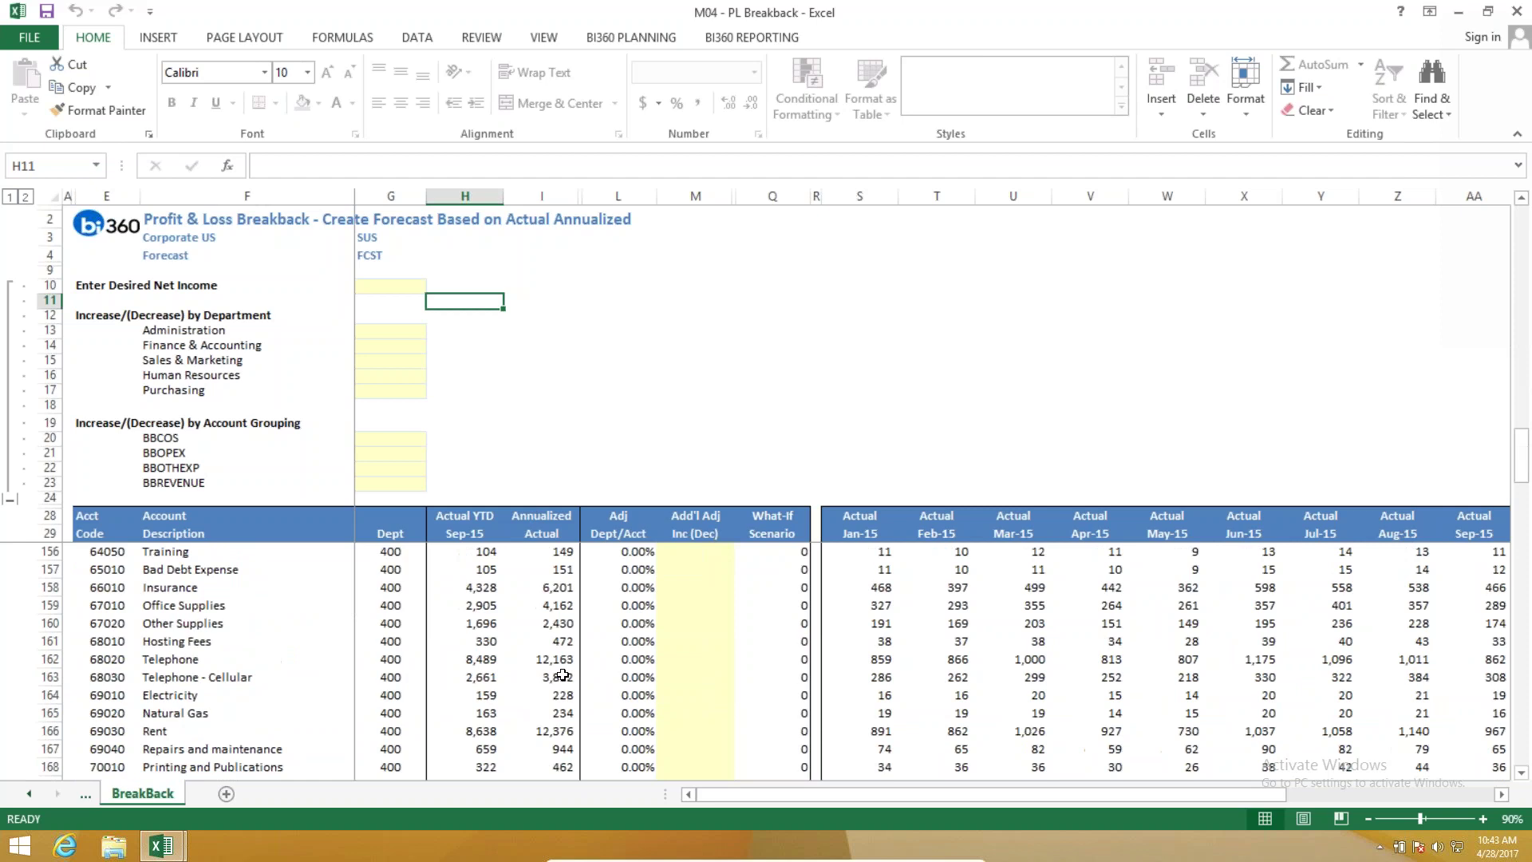
scroll(559, 682, "down", 20)
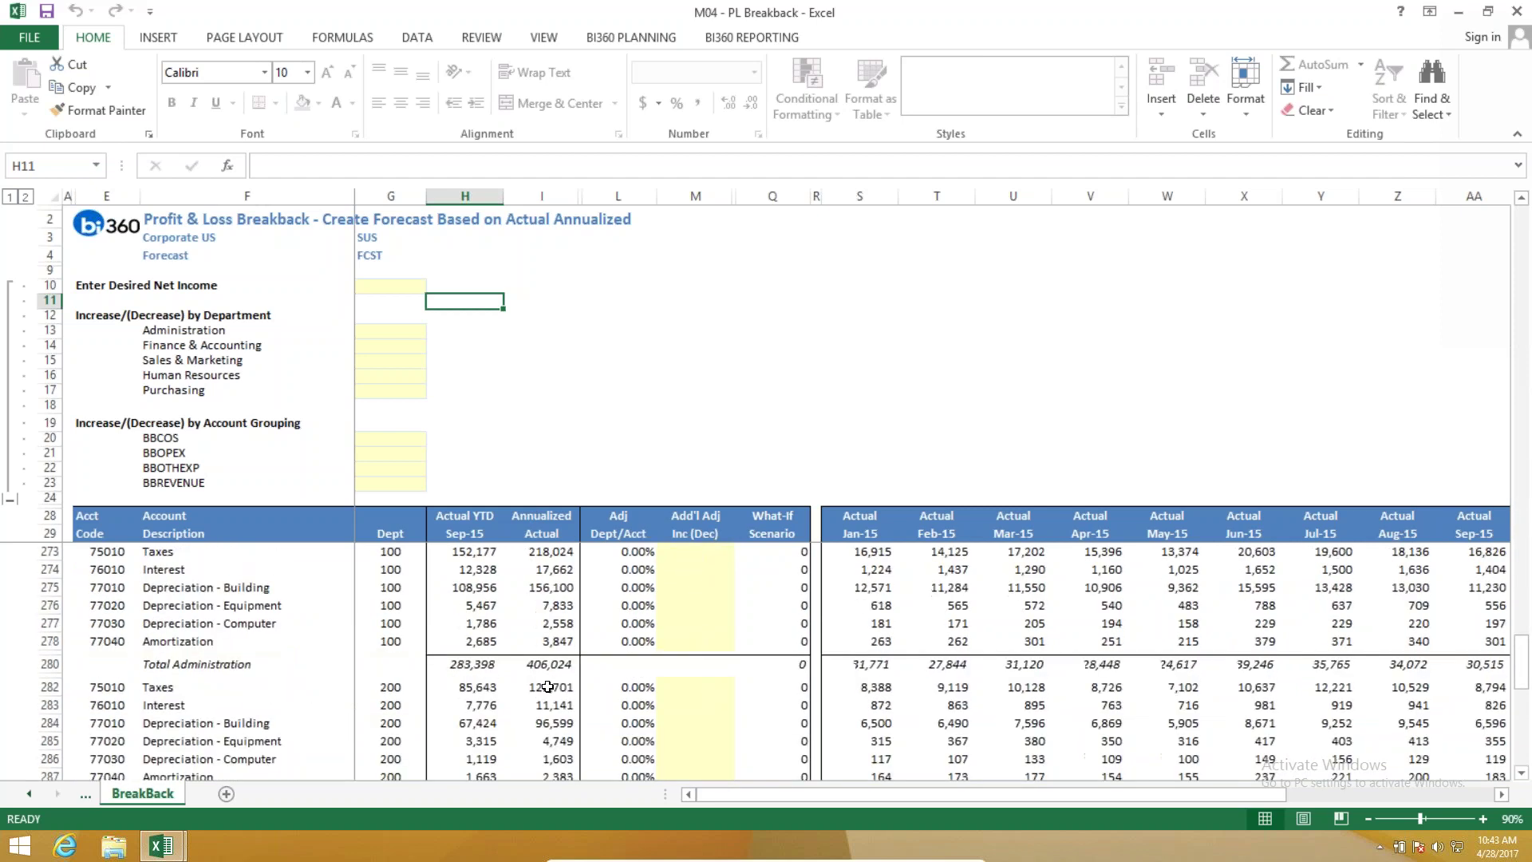
scroll(581, 688, "up", 4)
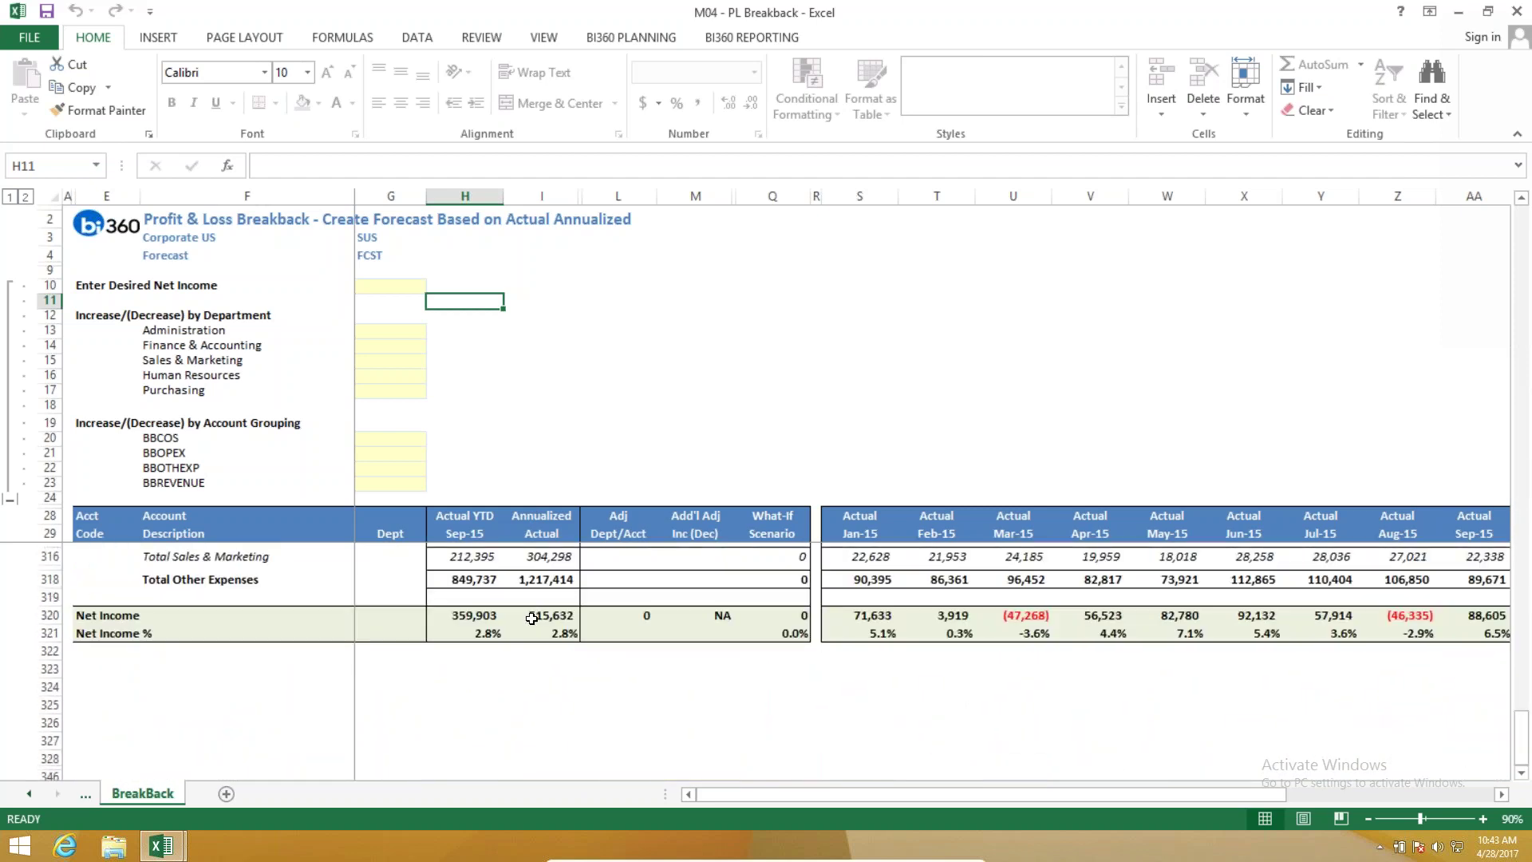
scroll(642, 751, "up", 10)
scroll(642, 751, "up", 20)
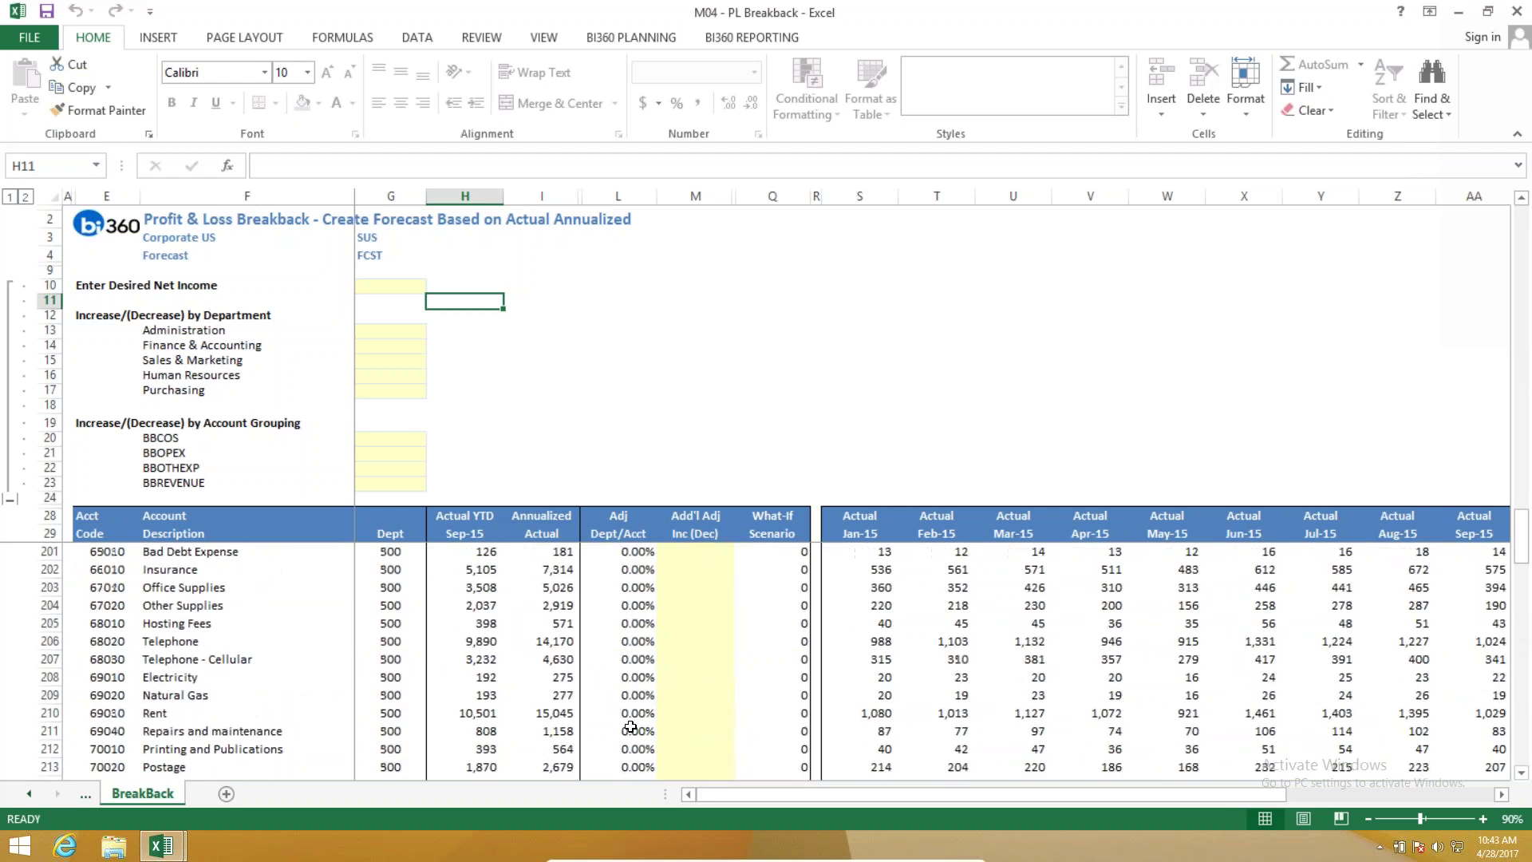
scroll(618, 680, "up", 10)
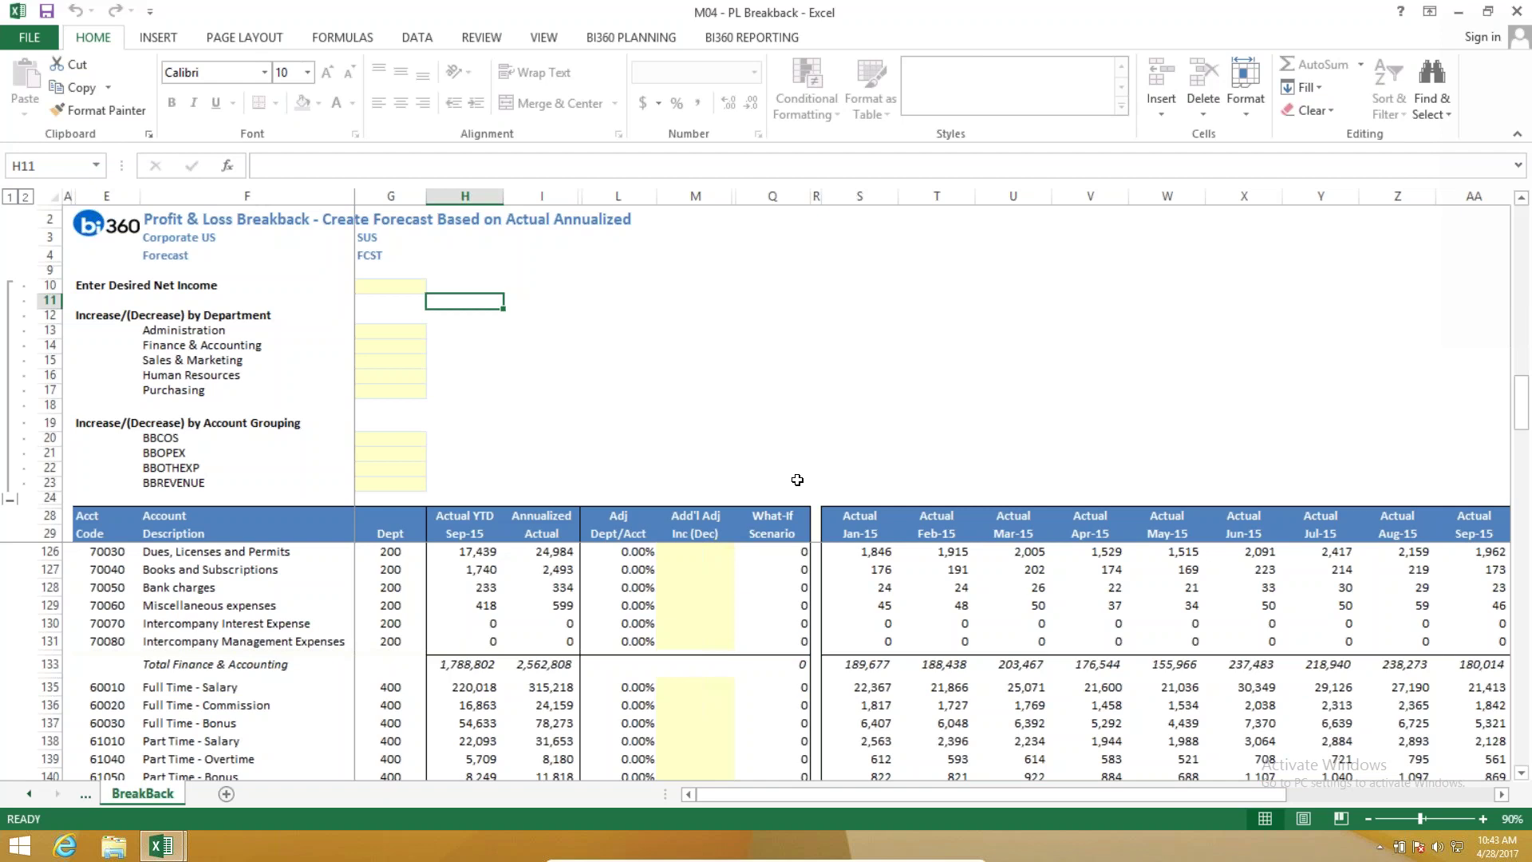
scroll(770, 420, "up", 20)
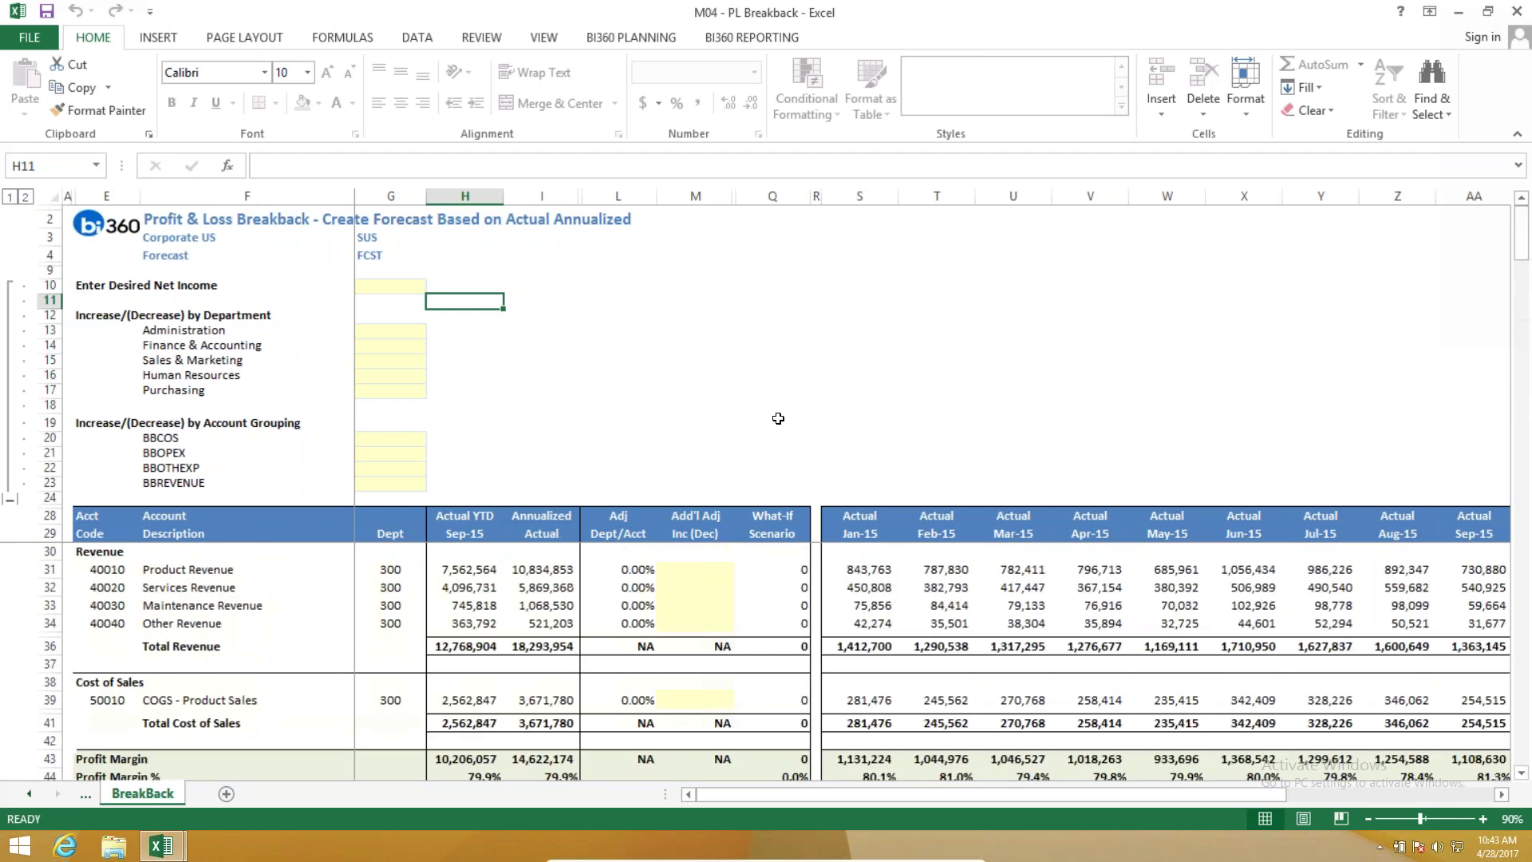
left_click(407, 289)
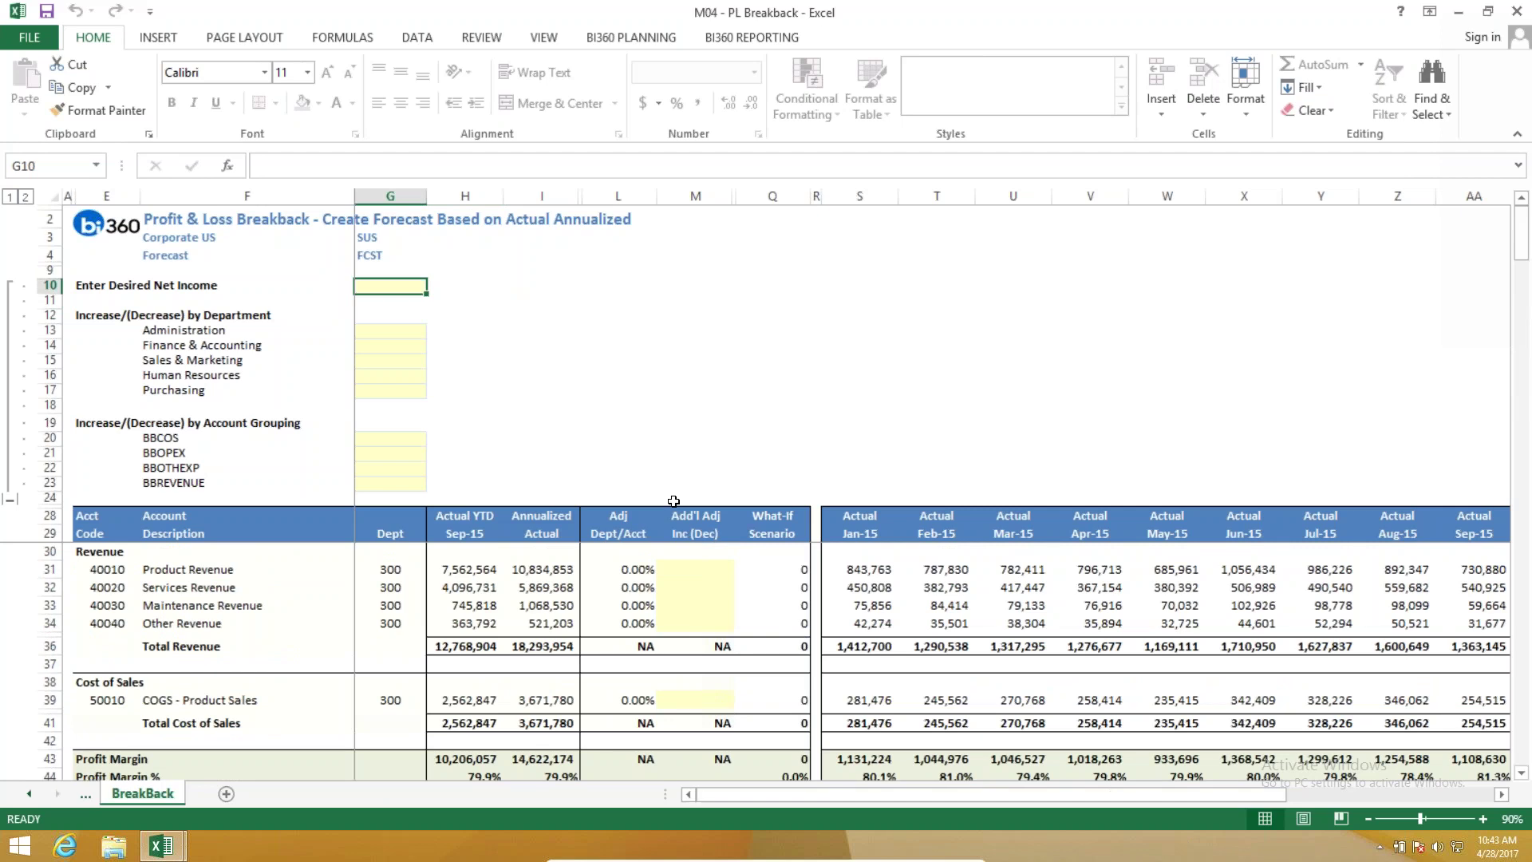
type("500,000")
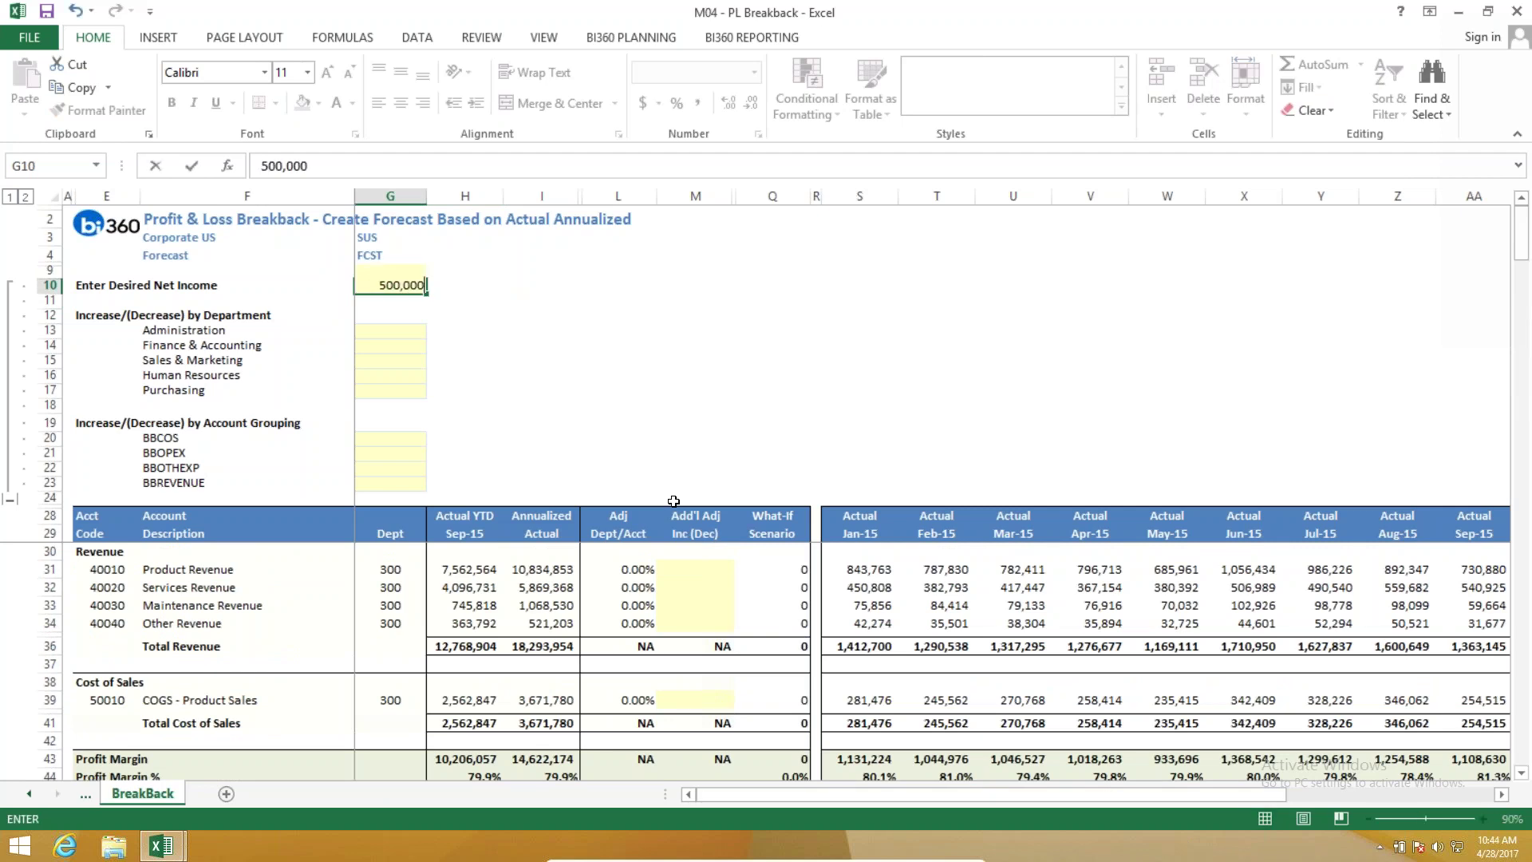
key("Return")
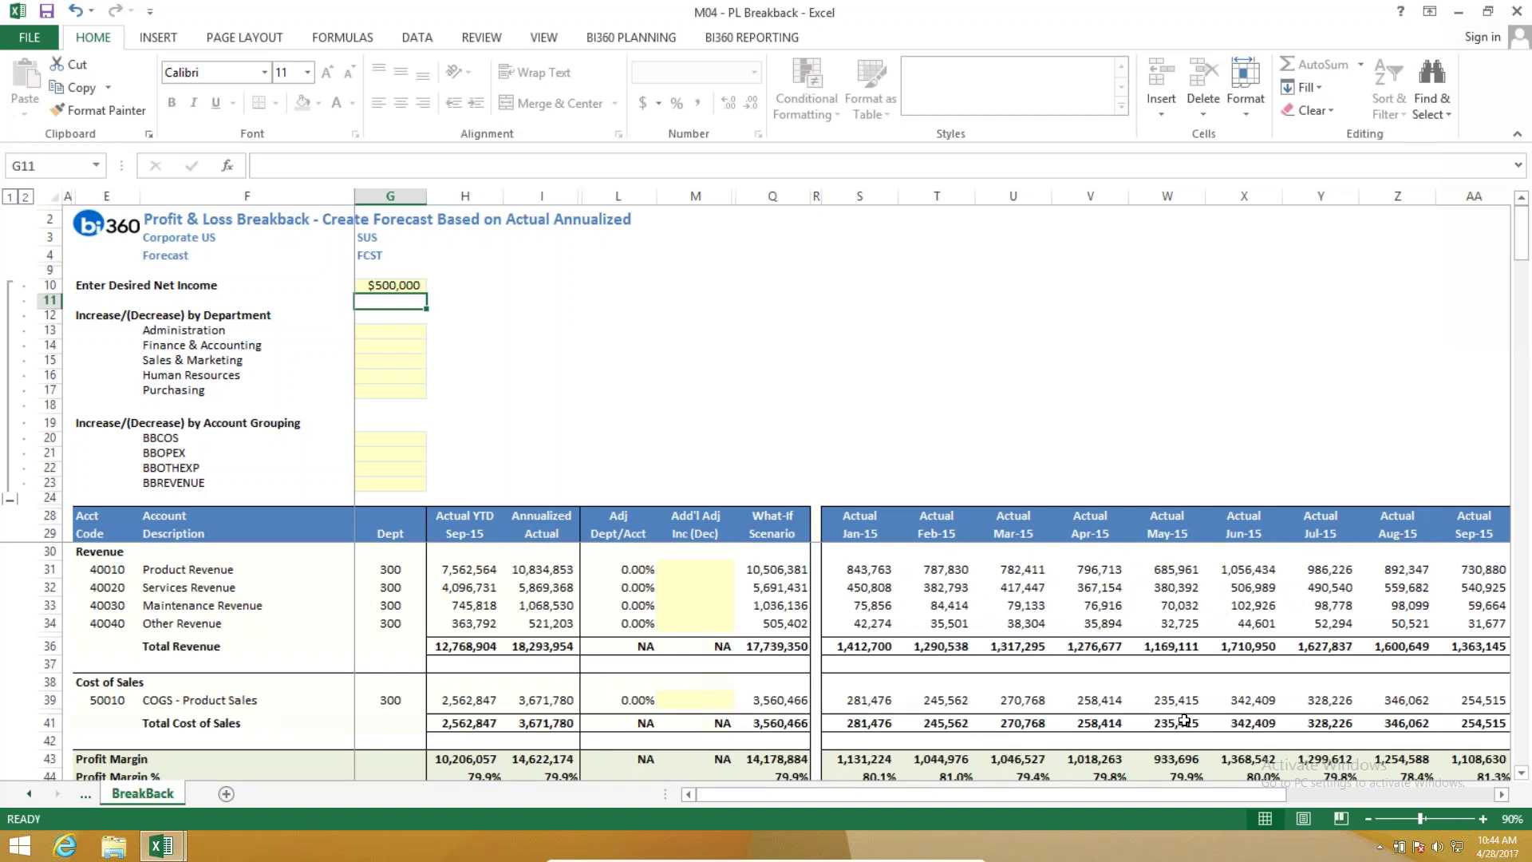
Check that Total Forecast Net Income in AE320 now reads 500,000 (2.8%).
left_click_drag(1125, 794, 1327, 794)
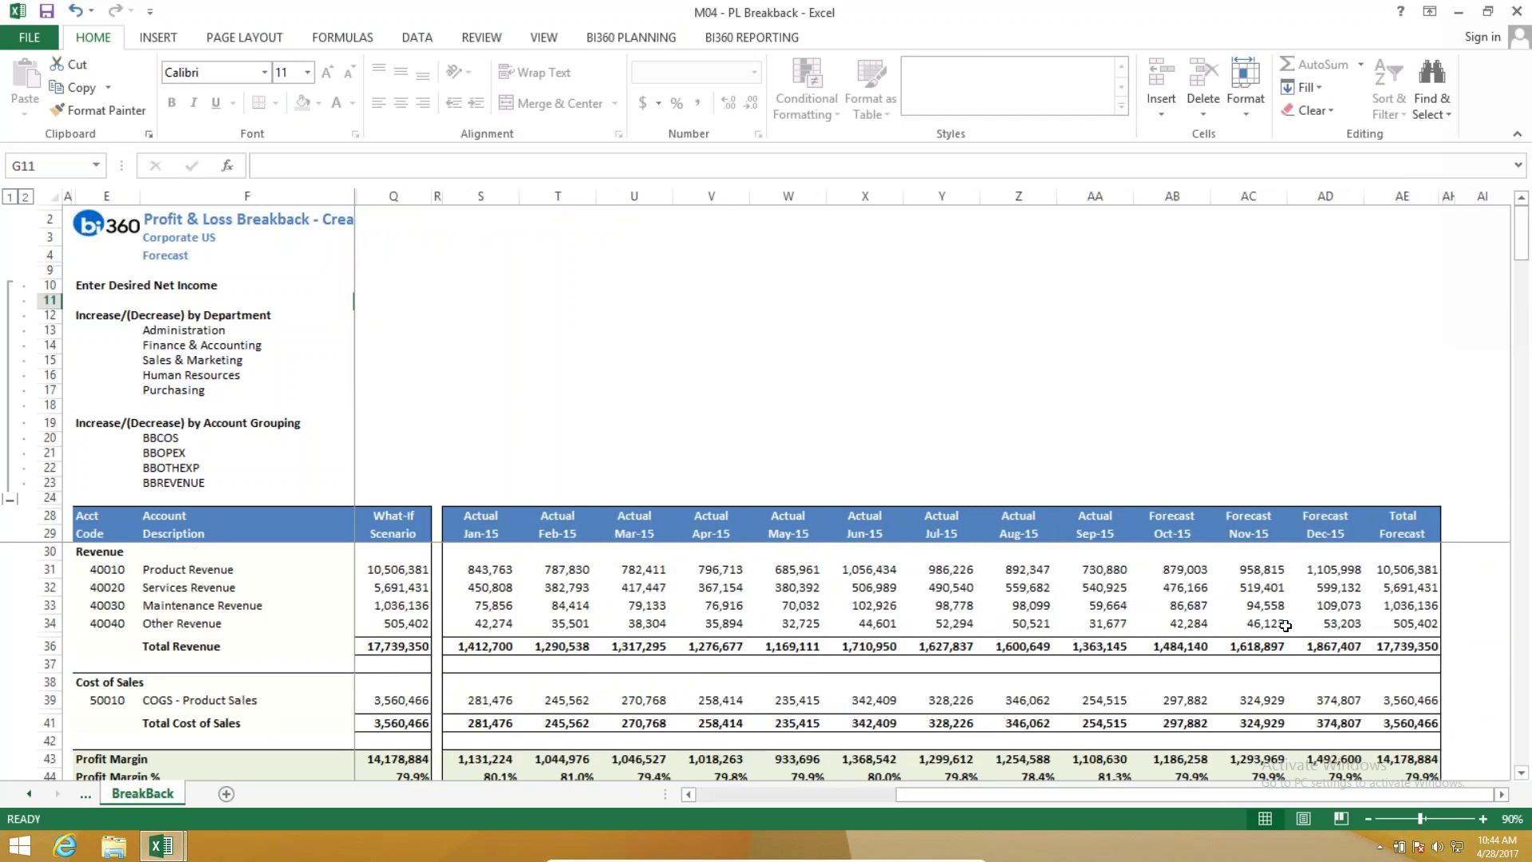
scroll(1117, 611, "down", 13)
scroll(1304, 644, "down", 20)
scroll(1370, 665, "down", 20)
scroll(1348, 687, "down", 4)
scroll(1378, 691, "up", 3)
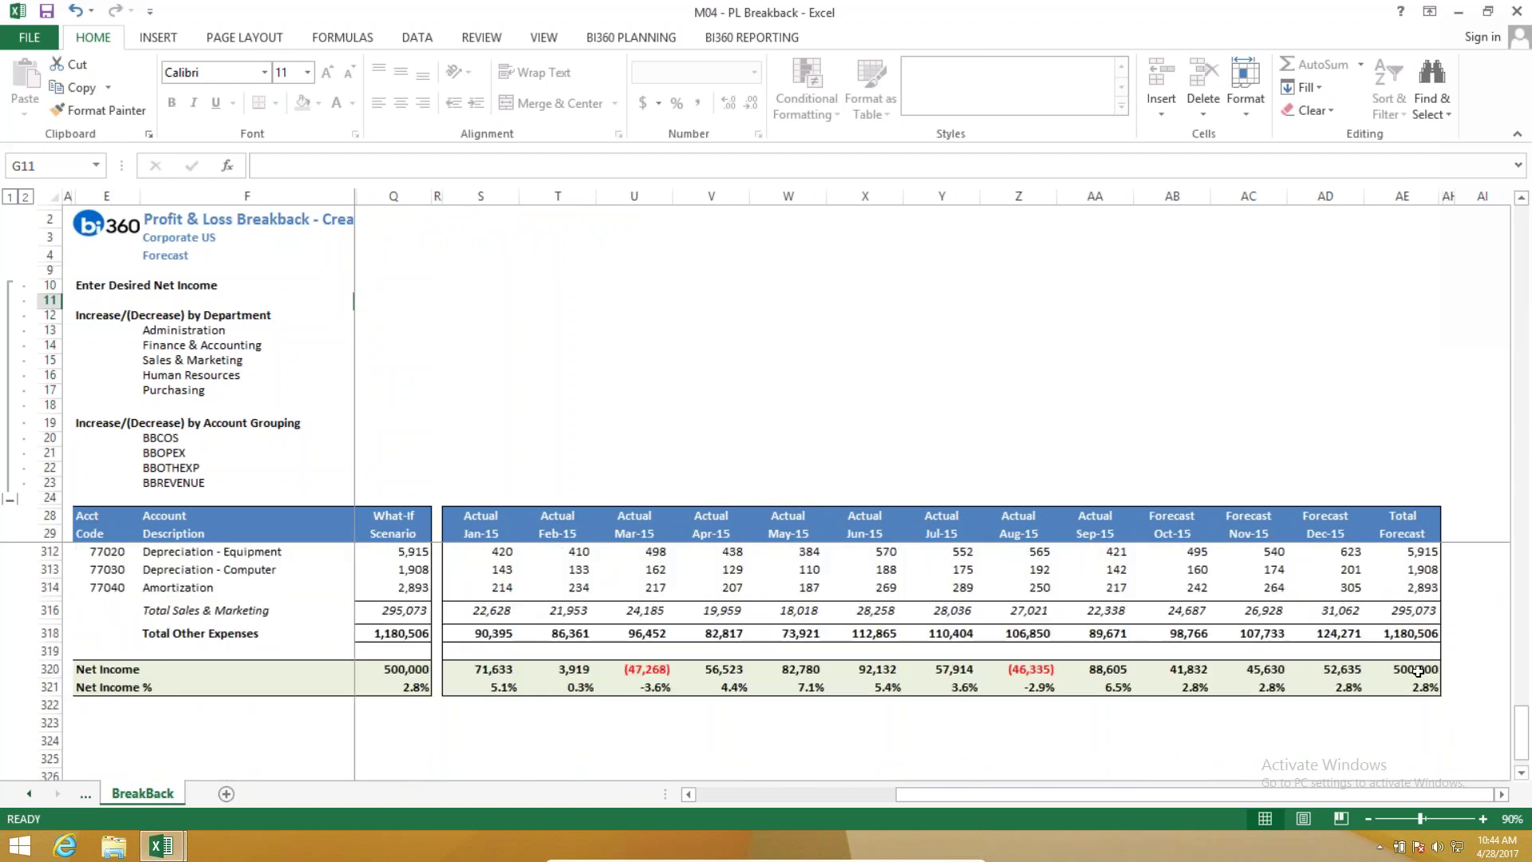
left_click(1417, 671)
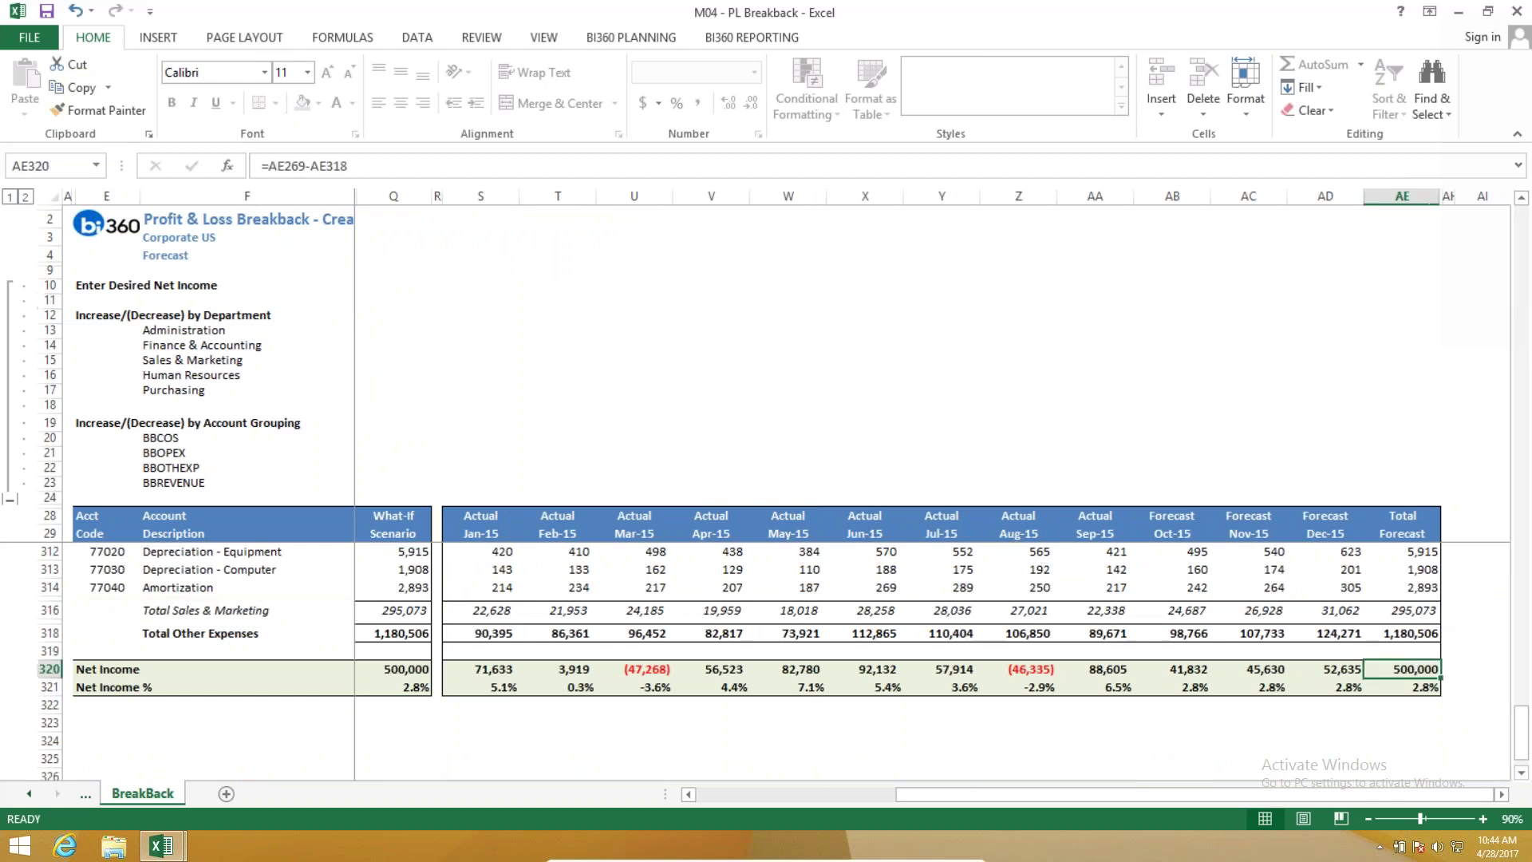
left_click(873, 416)
scroll(873, 415, "up", 20)
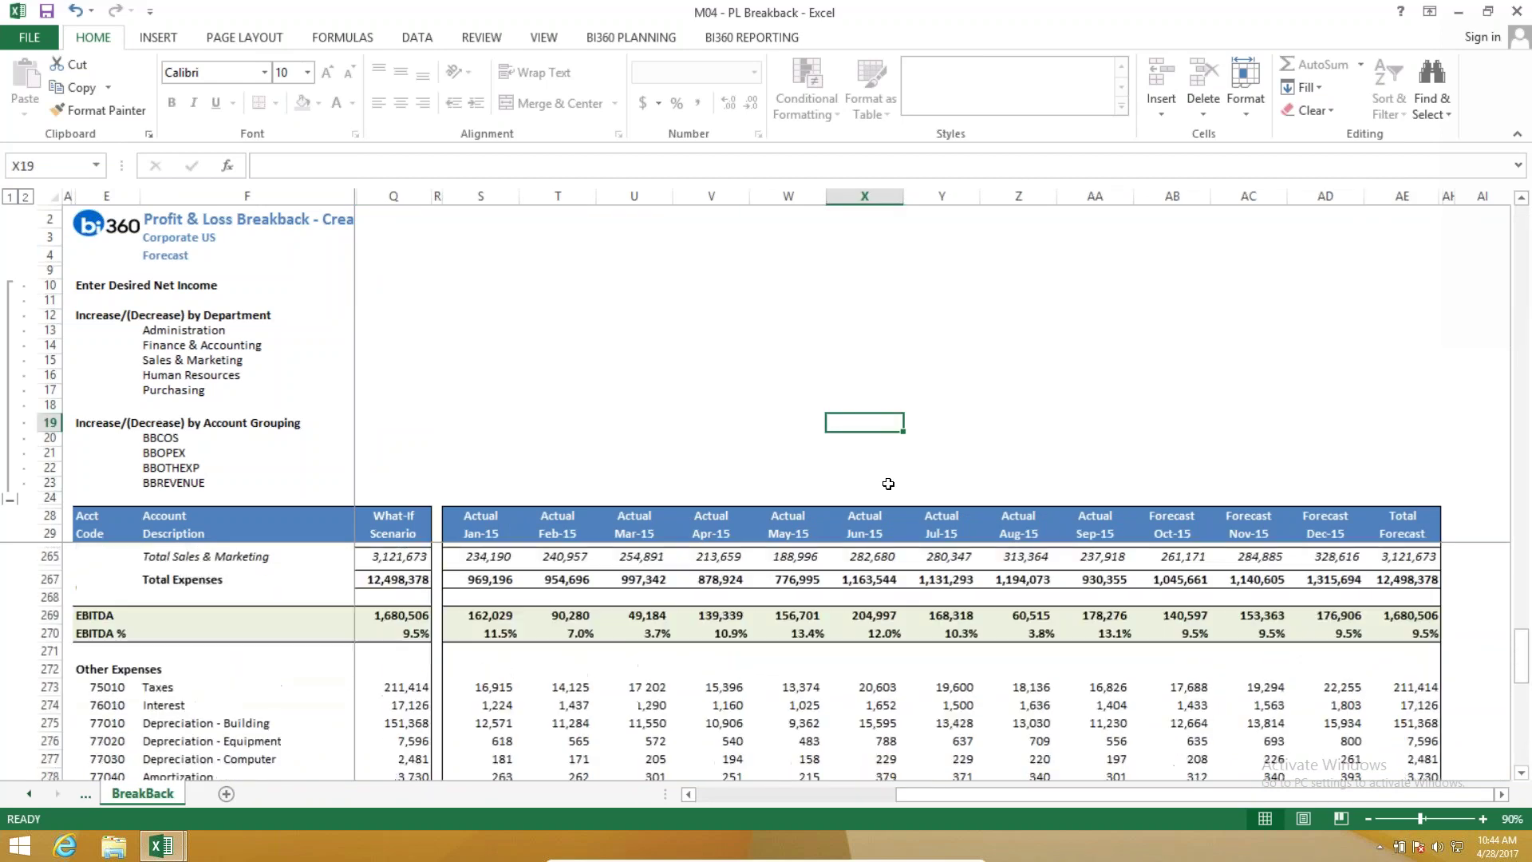
scroll(847, 500, "up", 8)
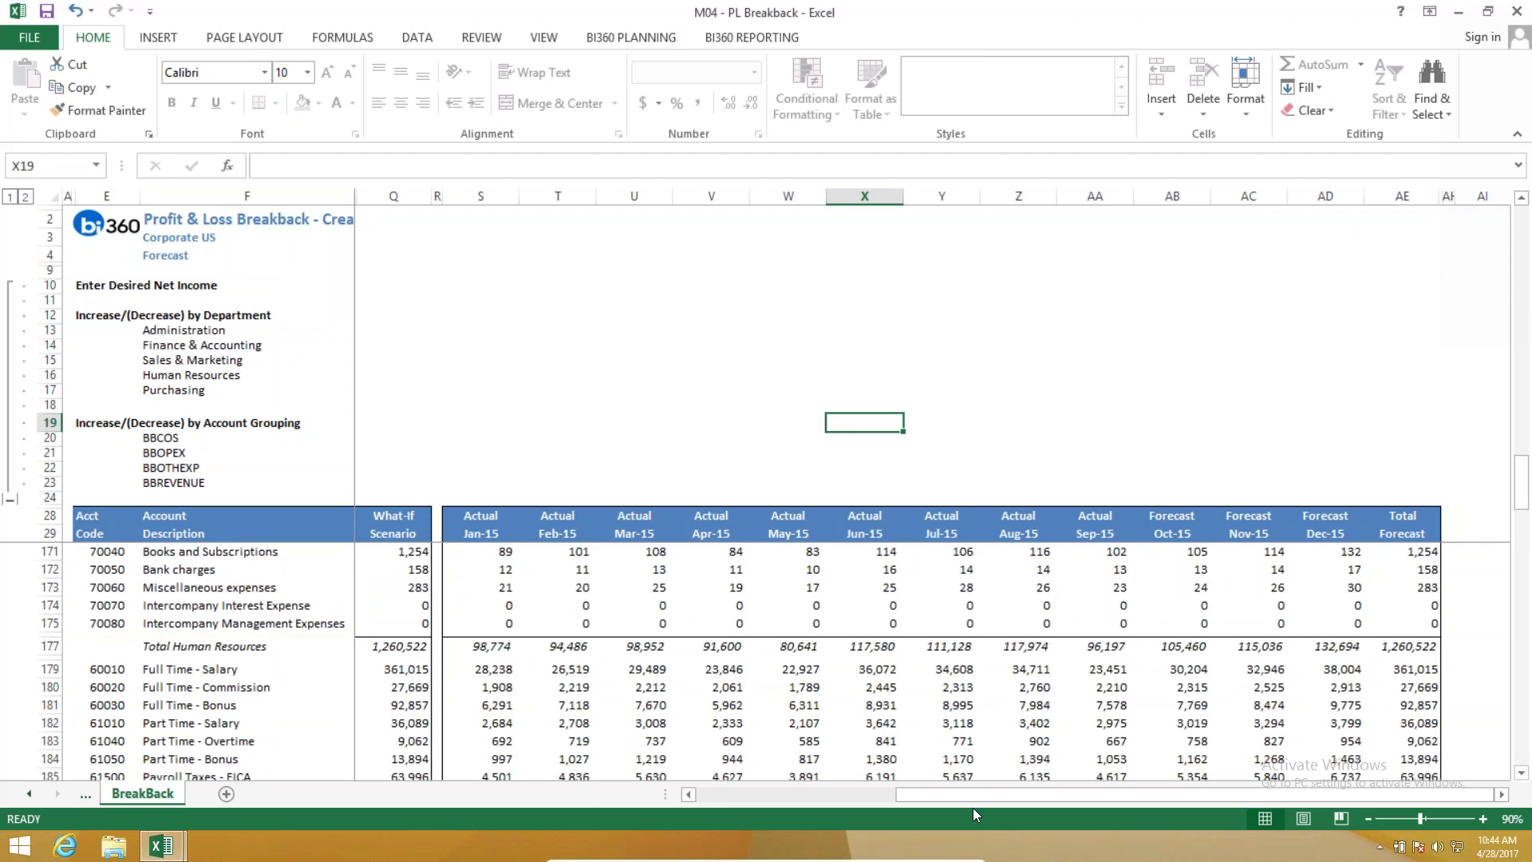
left_click_drag(957, 798, 754, 798)
Enter a 10% BBREVENUE group increase in G23.
scroll(594, 585, "up", 9)
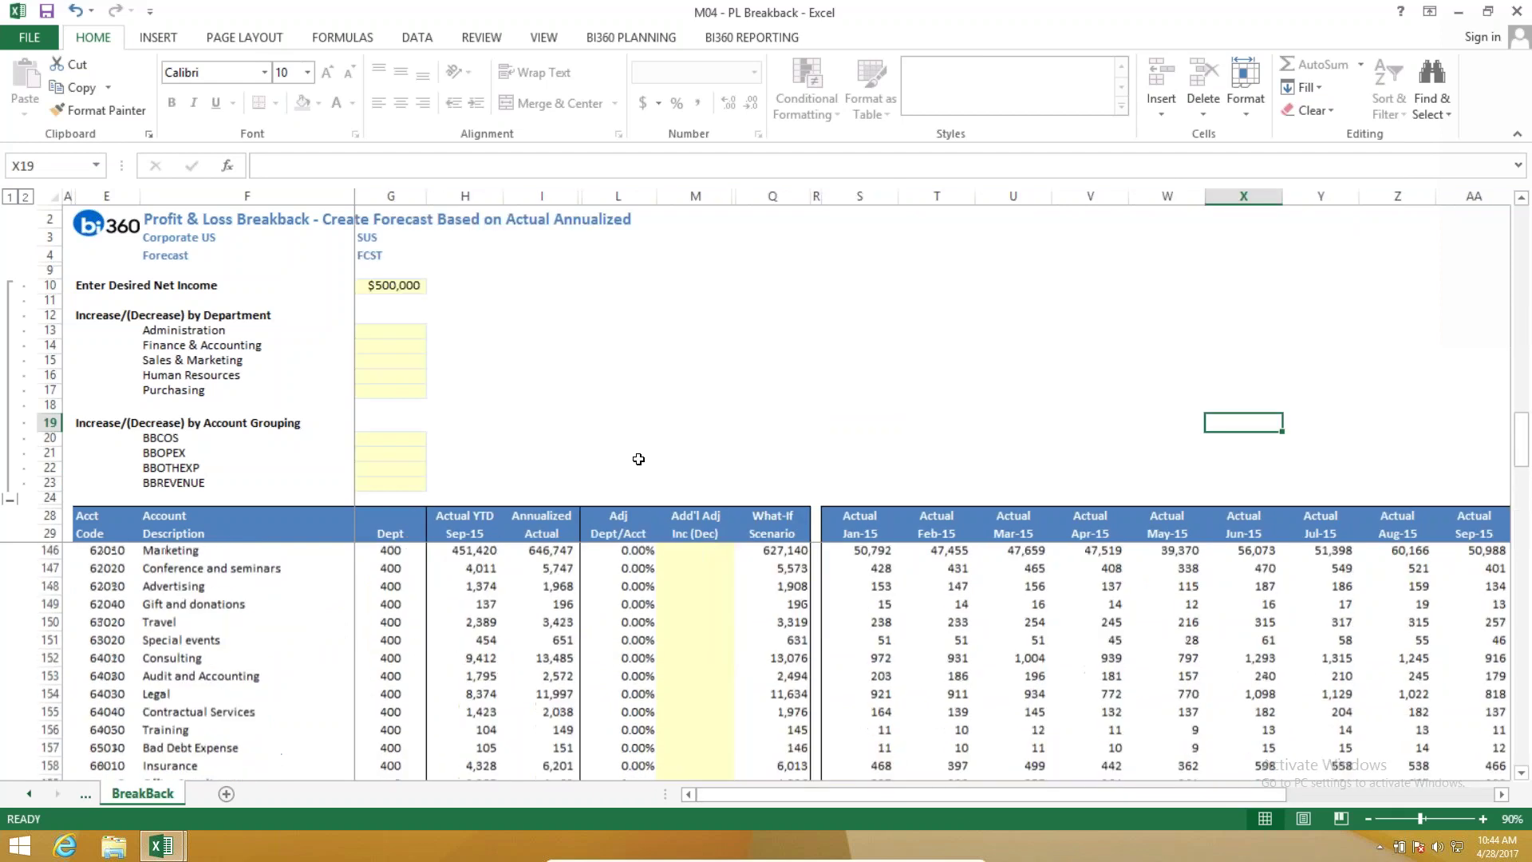
scroll(645, 464, "up", 20)
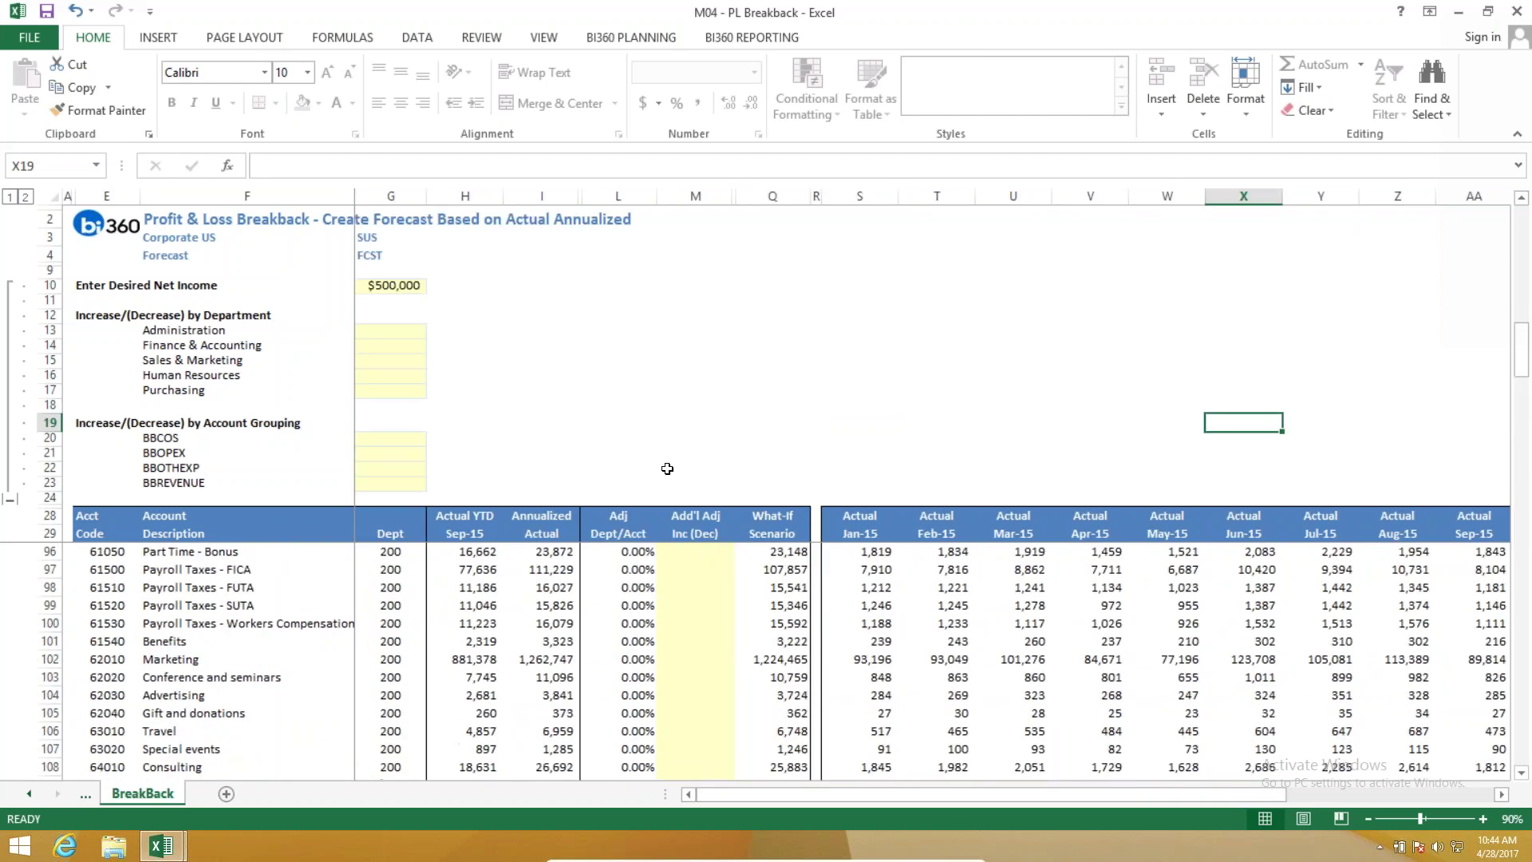
left_click(378, 483)
type("10")
key("ctrl+Return")
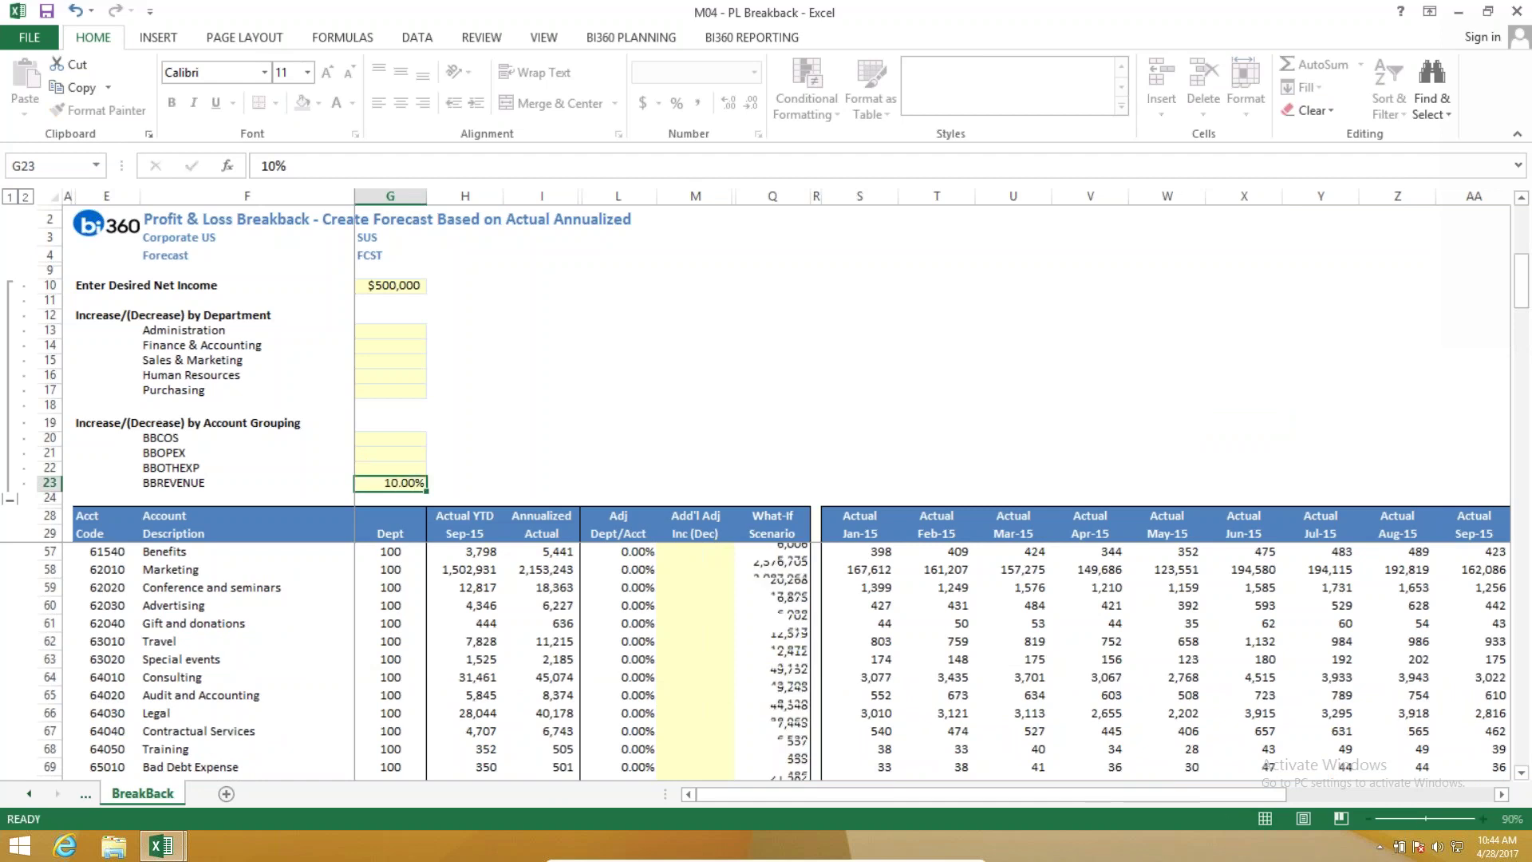
scroll(559, 638, "up", 8)
right_click(859, 517)
key("Escape")
scroll(742, 559, "up", 1)
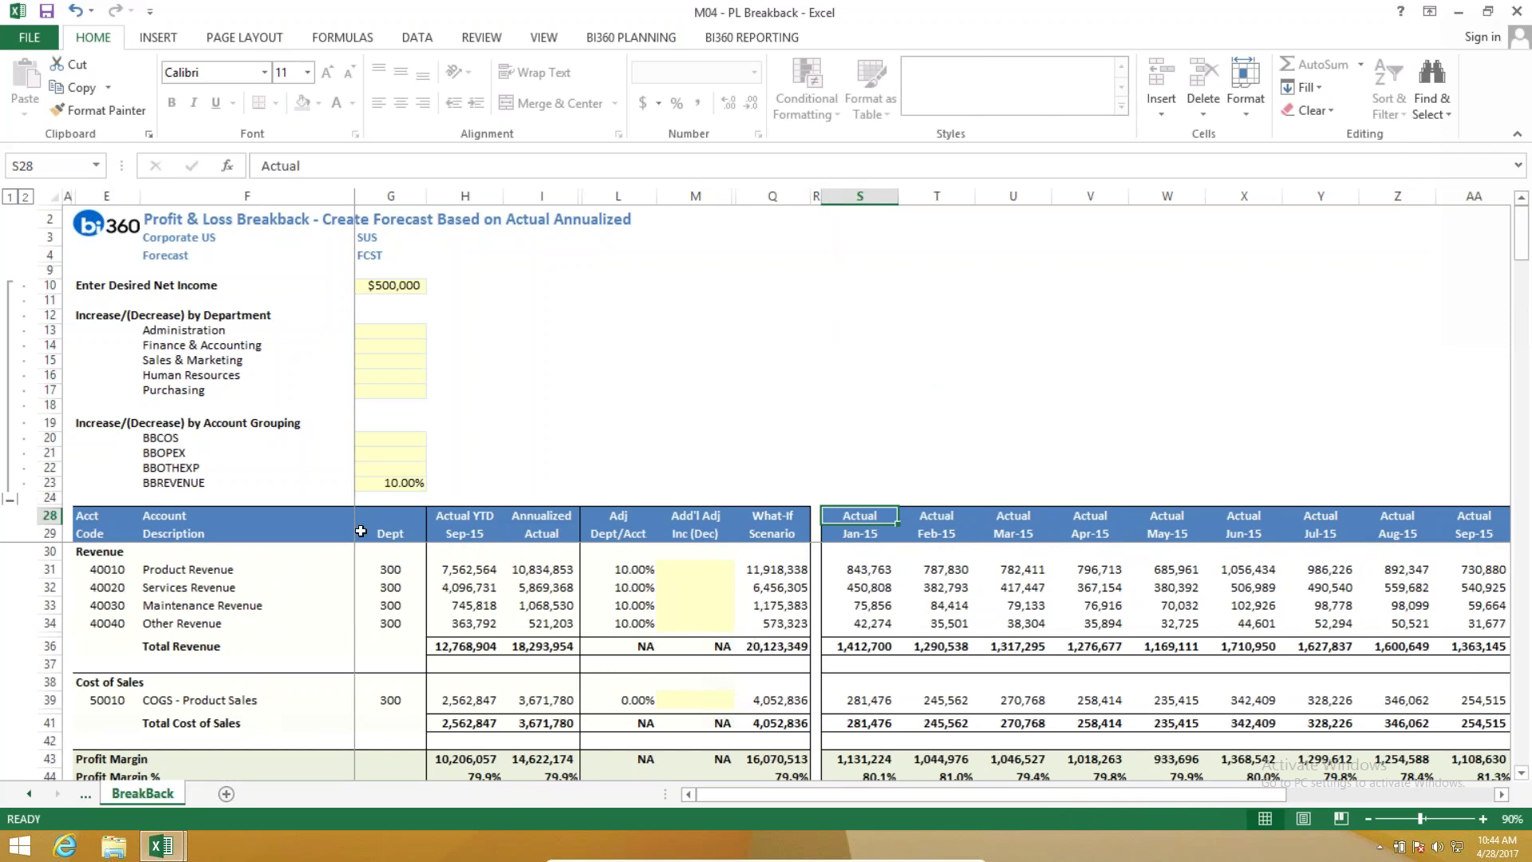
Change the BBREVENUE increase to 18% and review Net Income at 500,000 with a 2.3% margin.
left_click(404, 481)
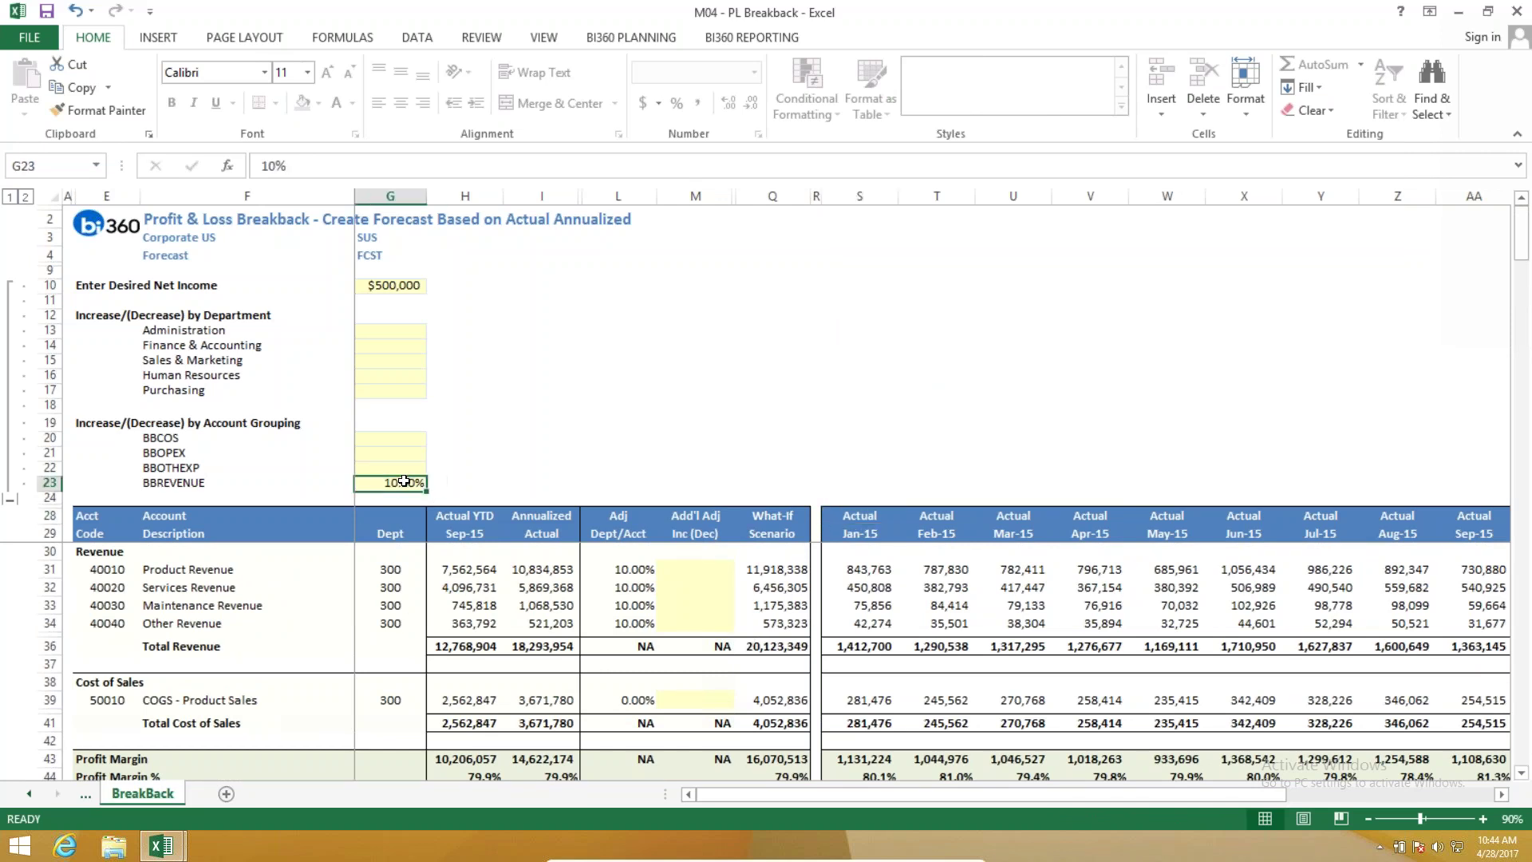
type("18")
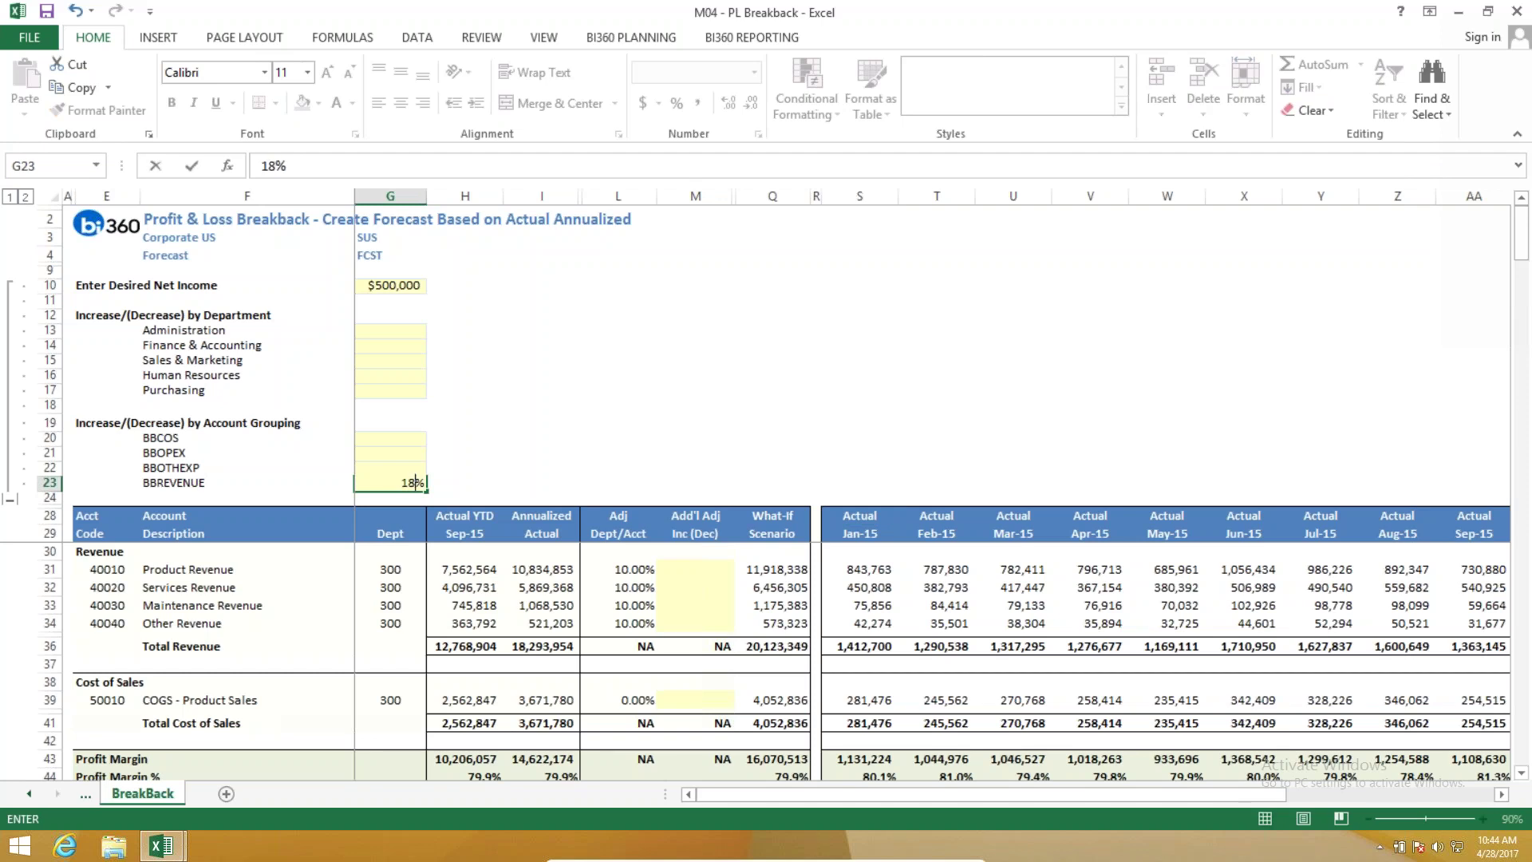
key("Return")
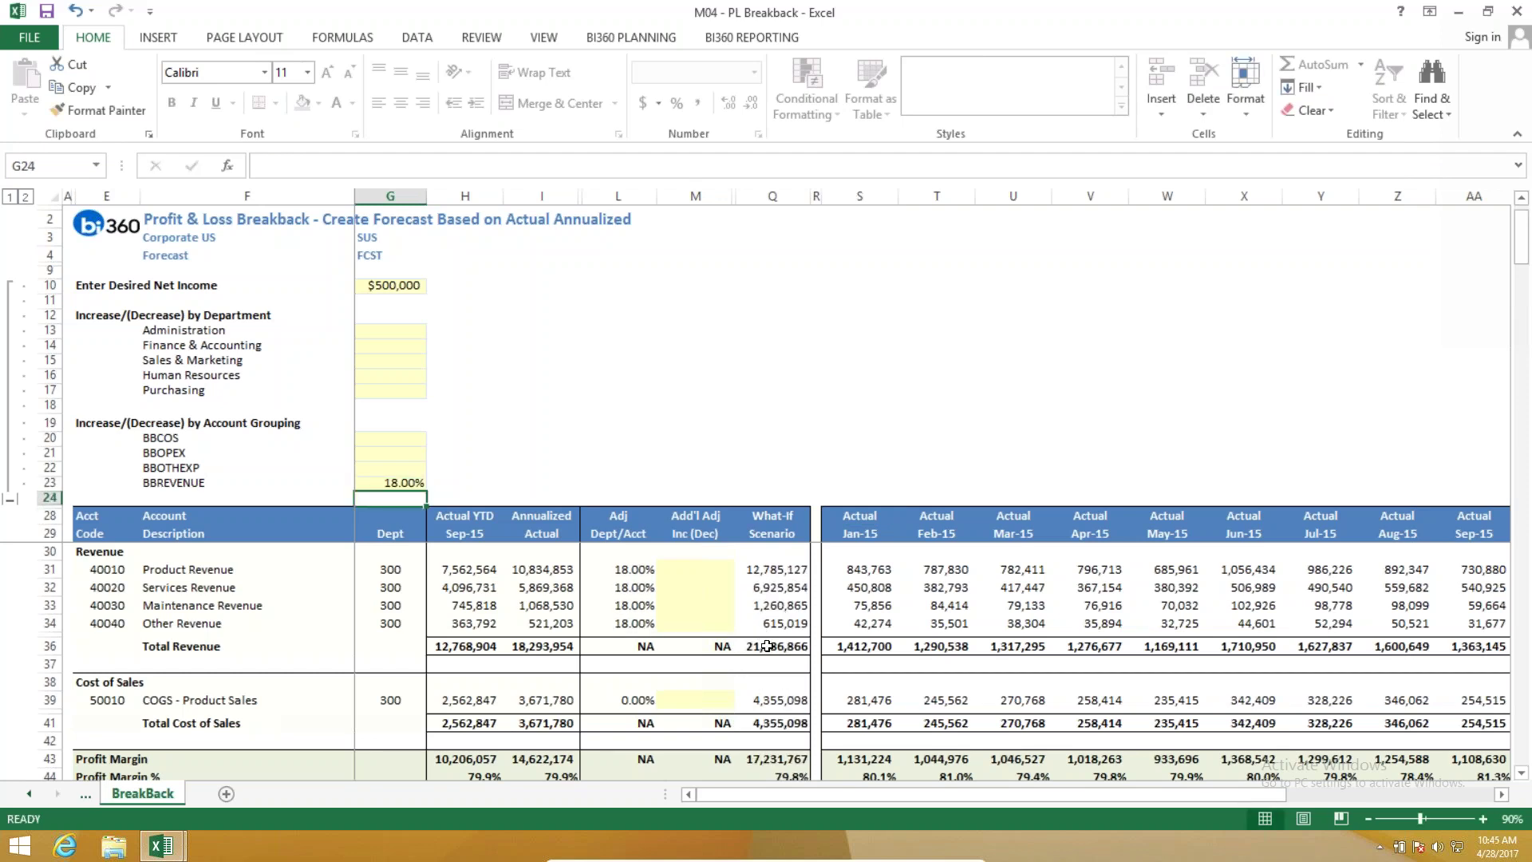
scroll(766, 642, "down", 4)
scroll(763, 643, "down", 7)
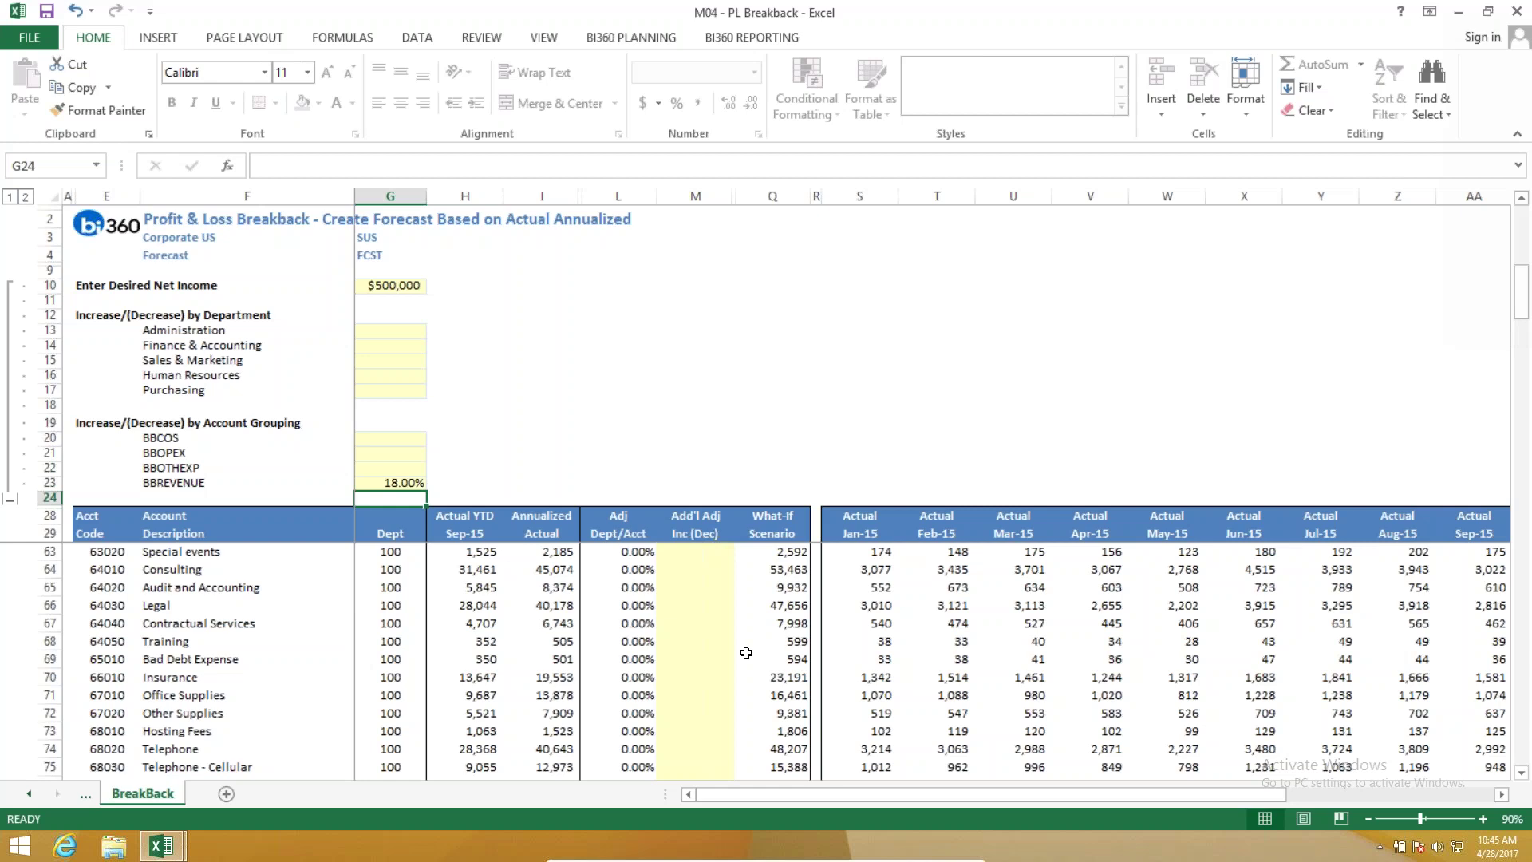
scroll(1084, 592, "down", 9)
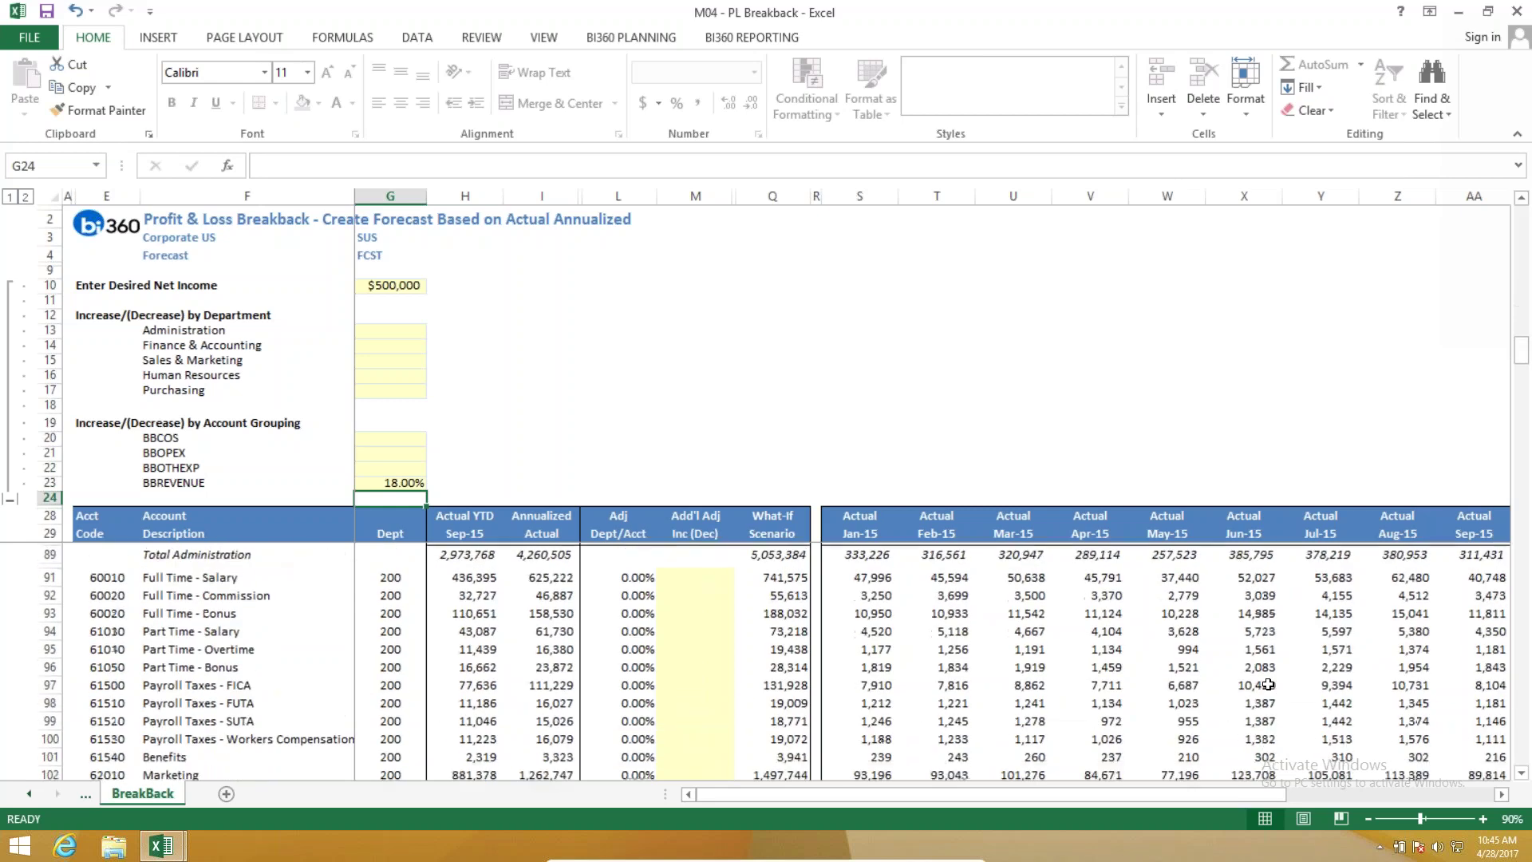
scroll(1269, 685, "down", 10)
left_click_drag(1522, 438, 1522, 742)
scroll(1309, 779, "right", 1)
scroll(1377, 783, "right", 3)
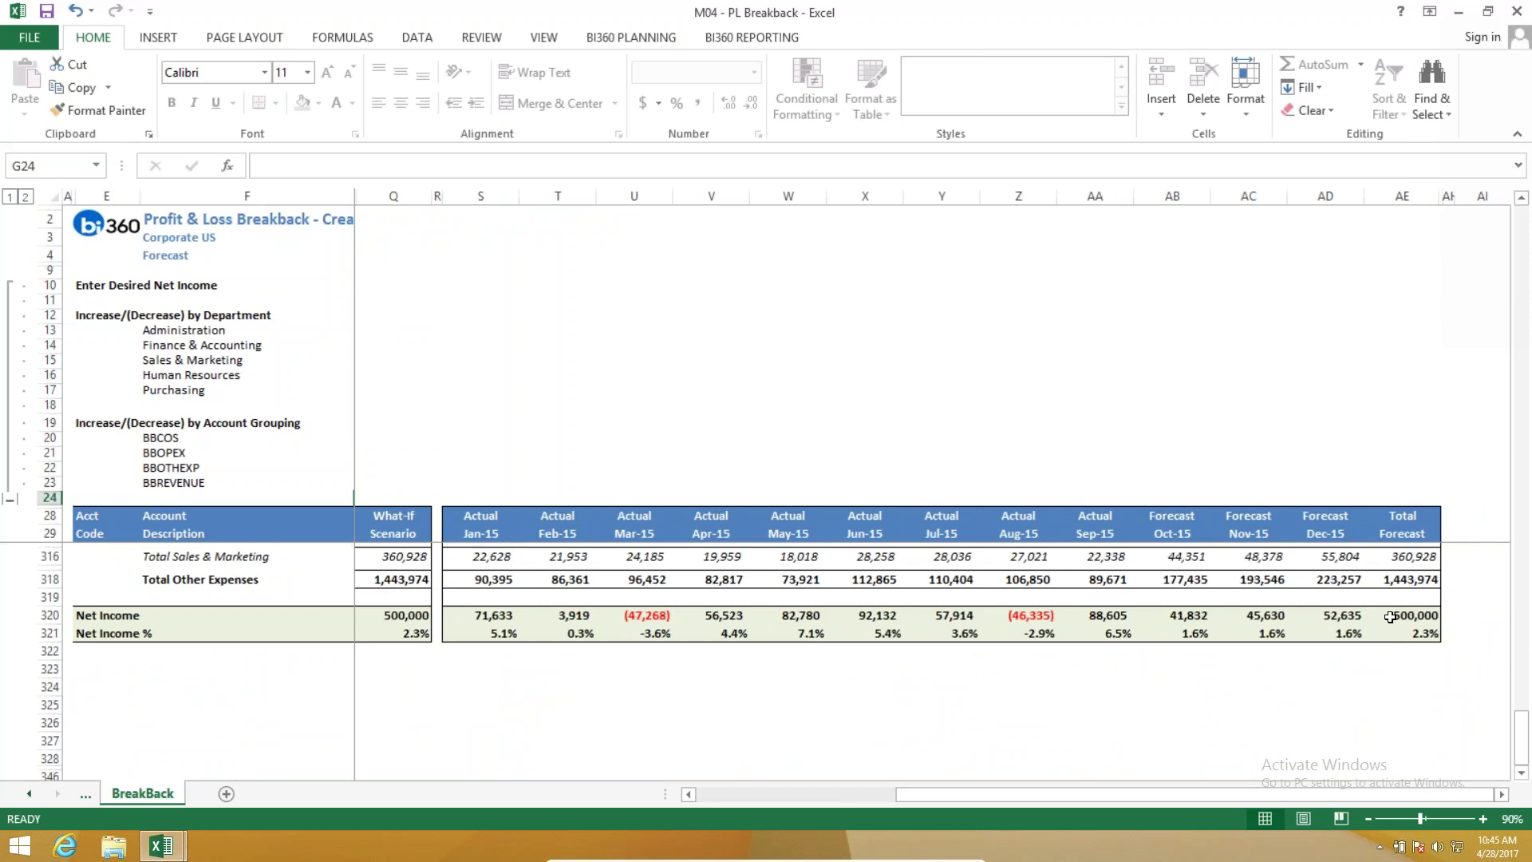
left_click_drag(952, 796, 461, 460)
scroll(461, 460, "up", 10)
Enter 16% for BBOPEX in G21 and 6% for BBOTHEXP in G22.
left_click(483, 417)
left_click(411, 455)
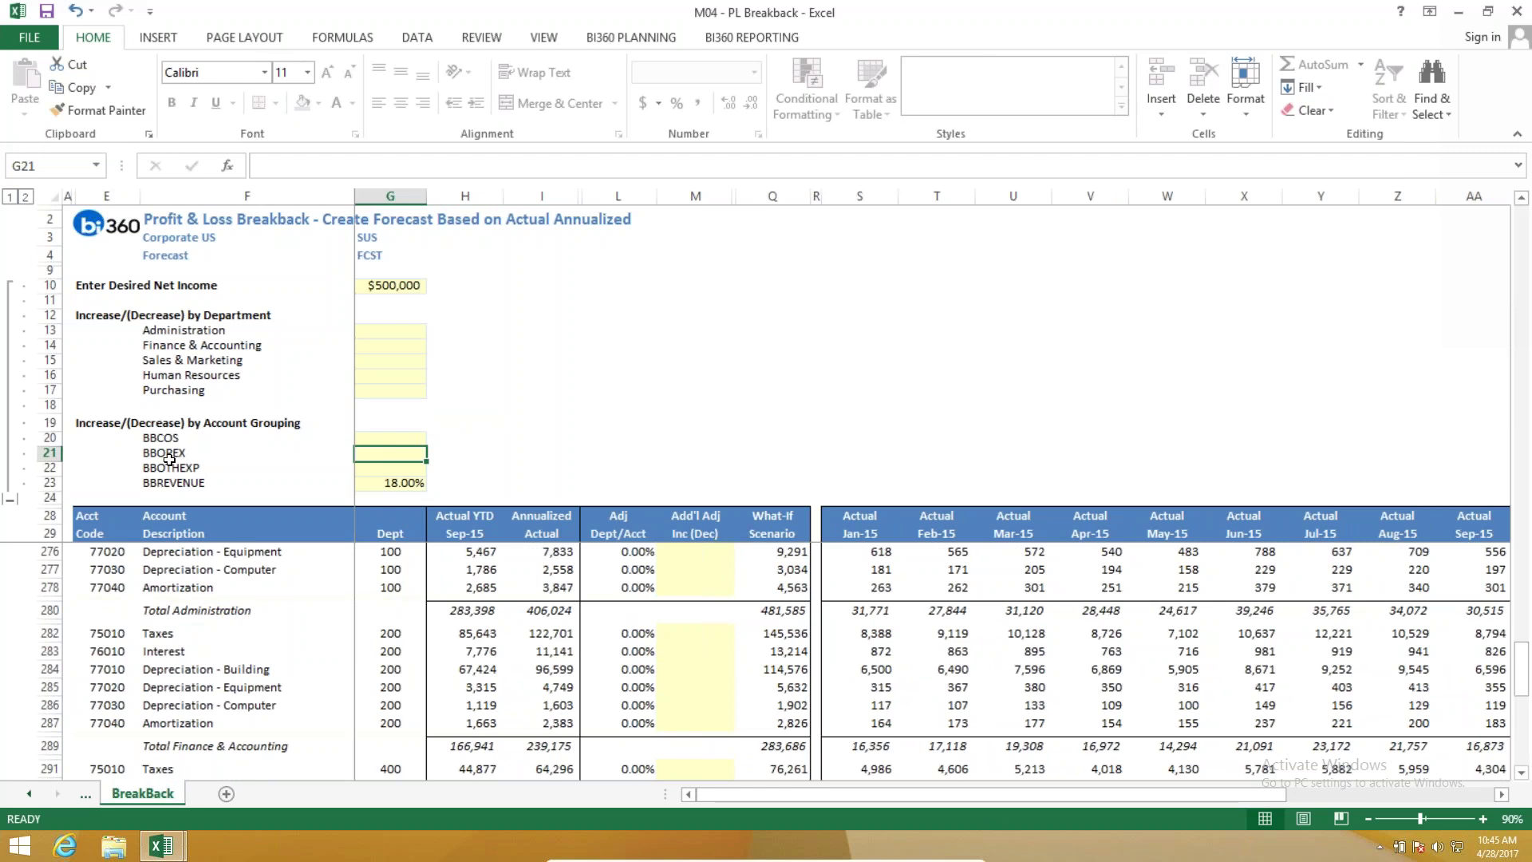
type("16")
key("Return")
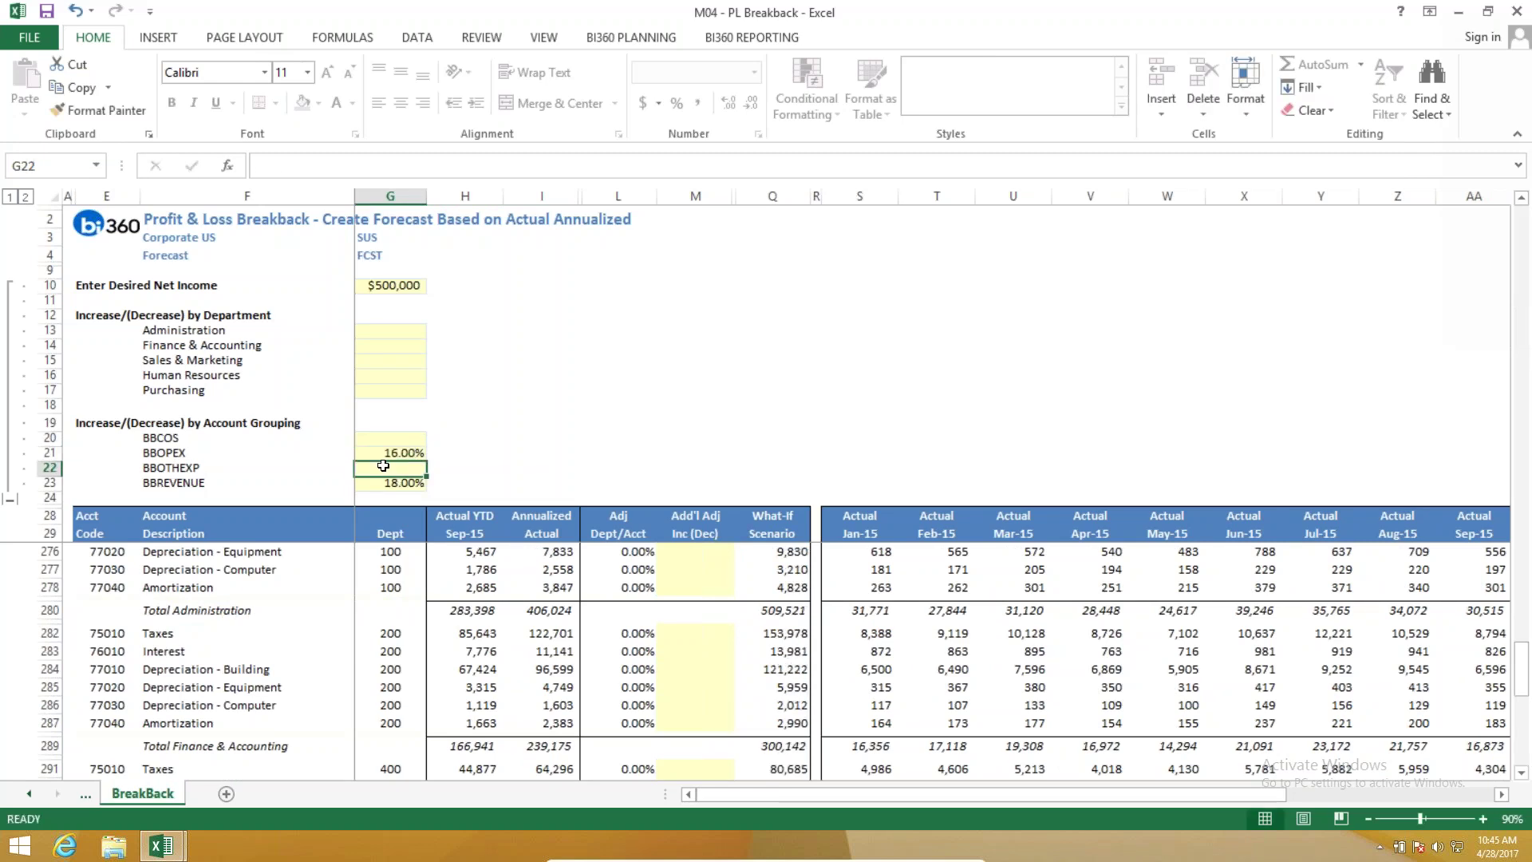
type("6")
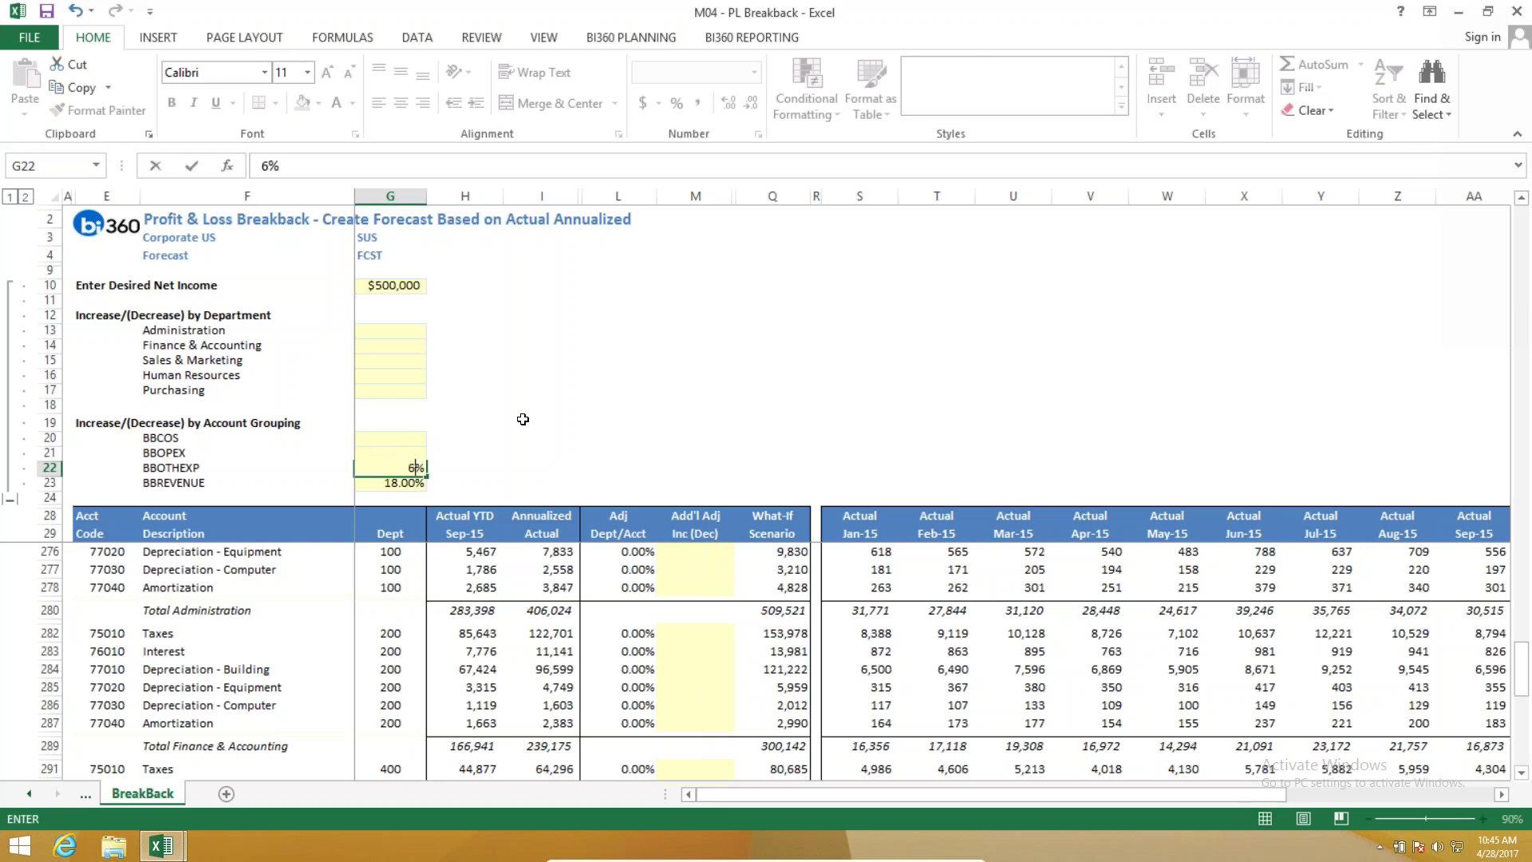
left_click(526, 403)
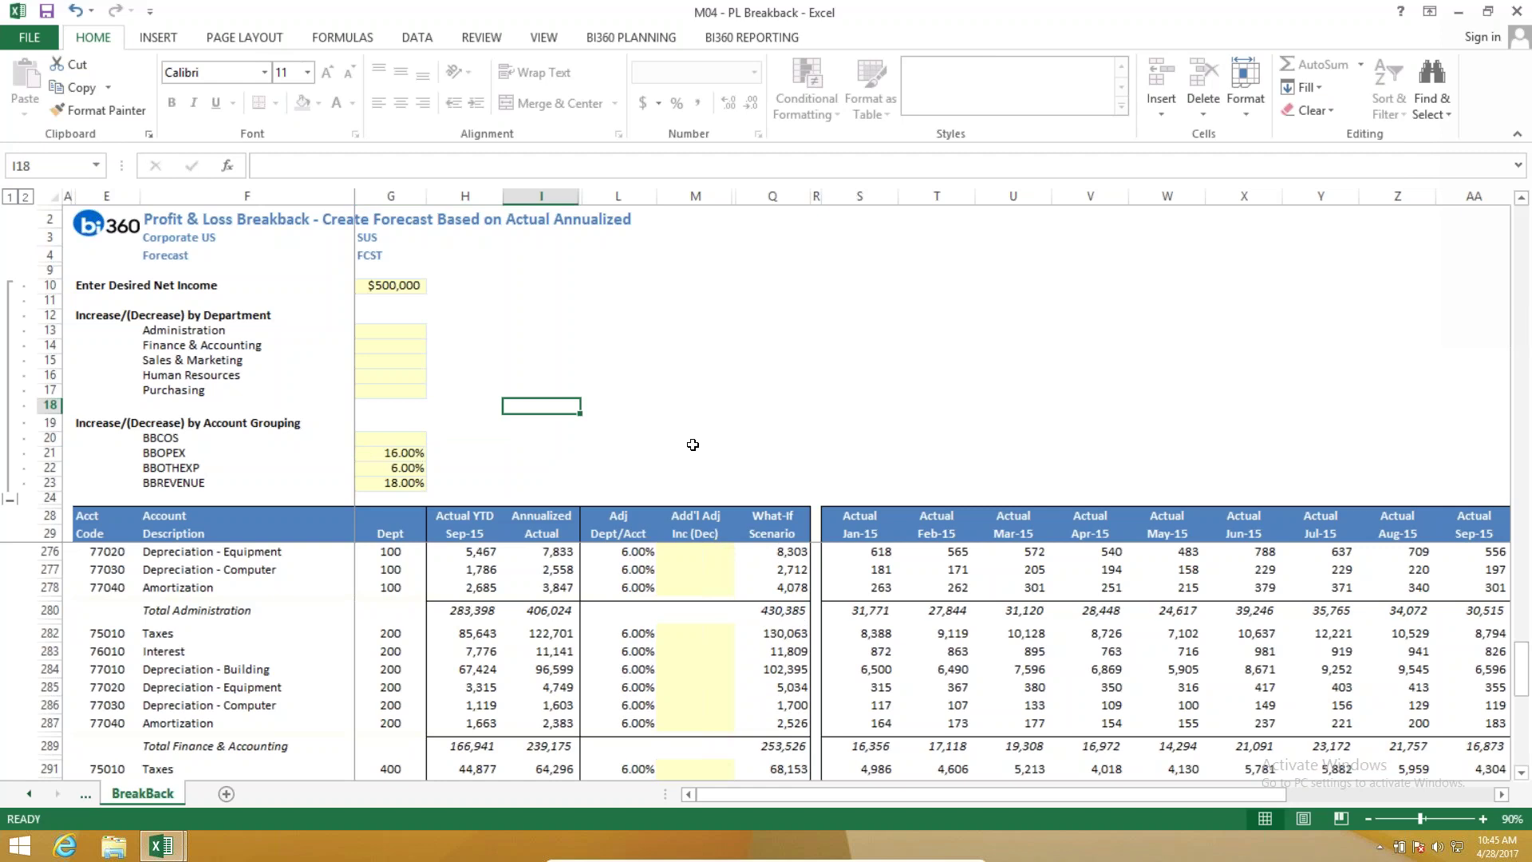
left_click_drag(391, 331, 391, 375)
left_click(531, 403)
Enter a 7% Sales & Marketing increase in G15 and confirm the department 300 adjustment reaches 13.42%.
left_click(395, 363)
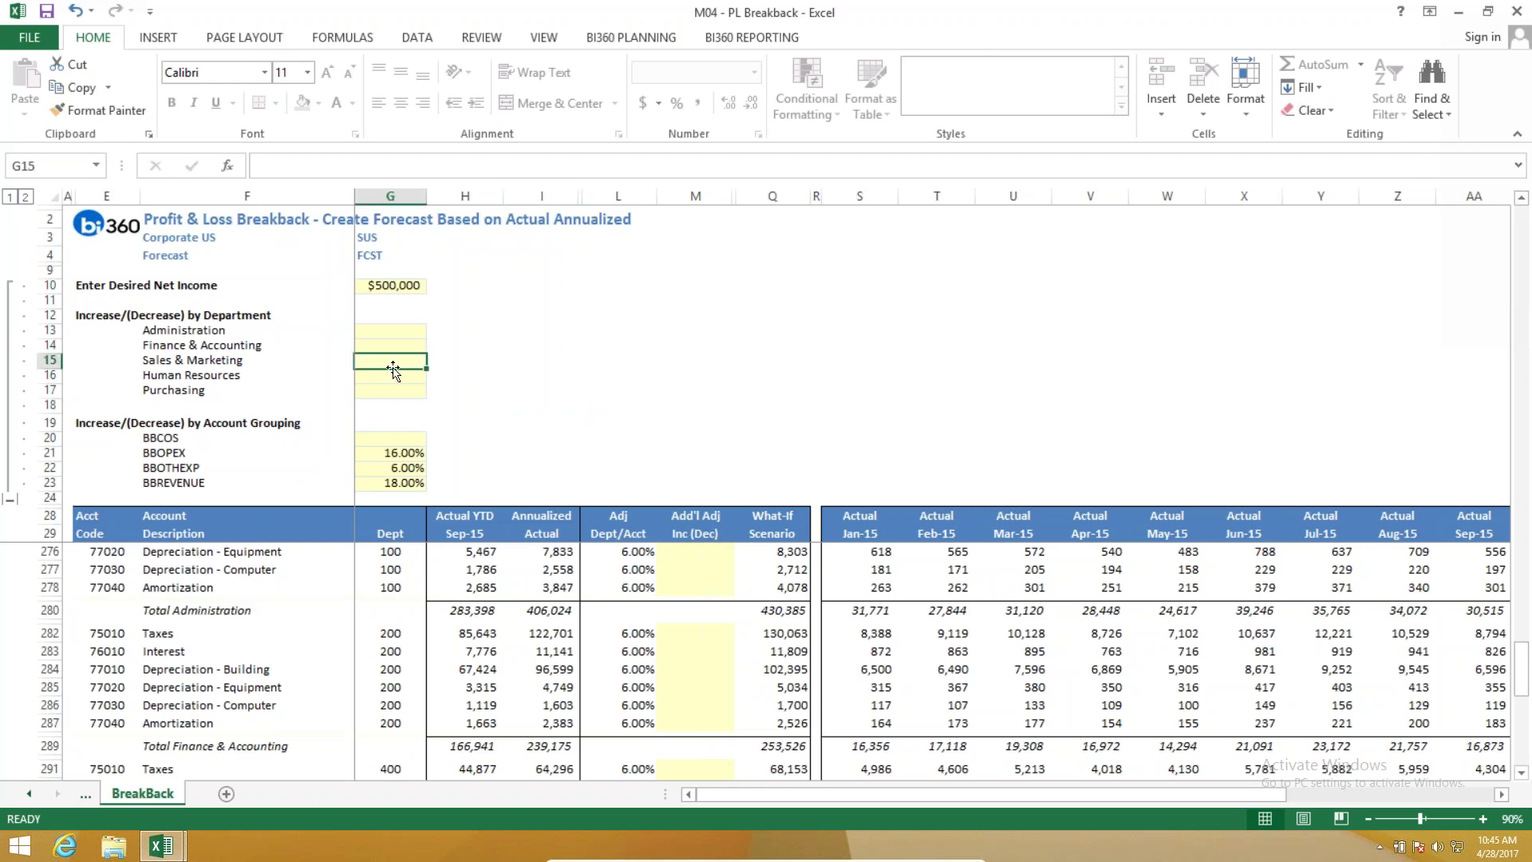
type("7%")
key("Return")
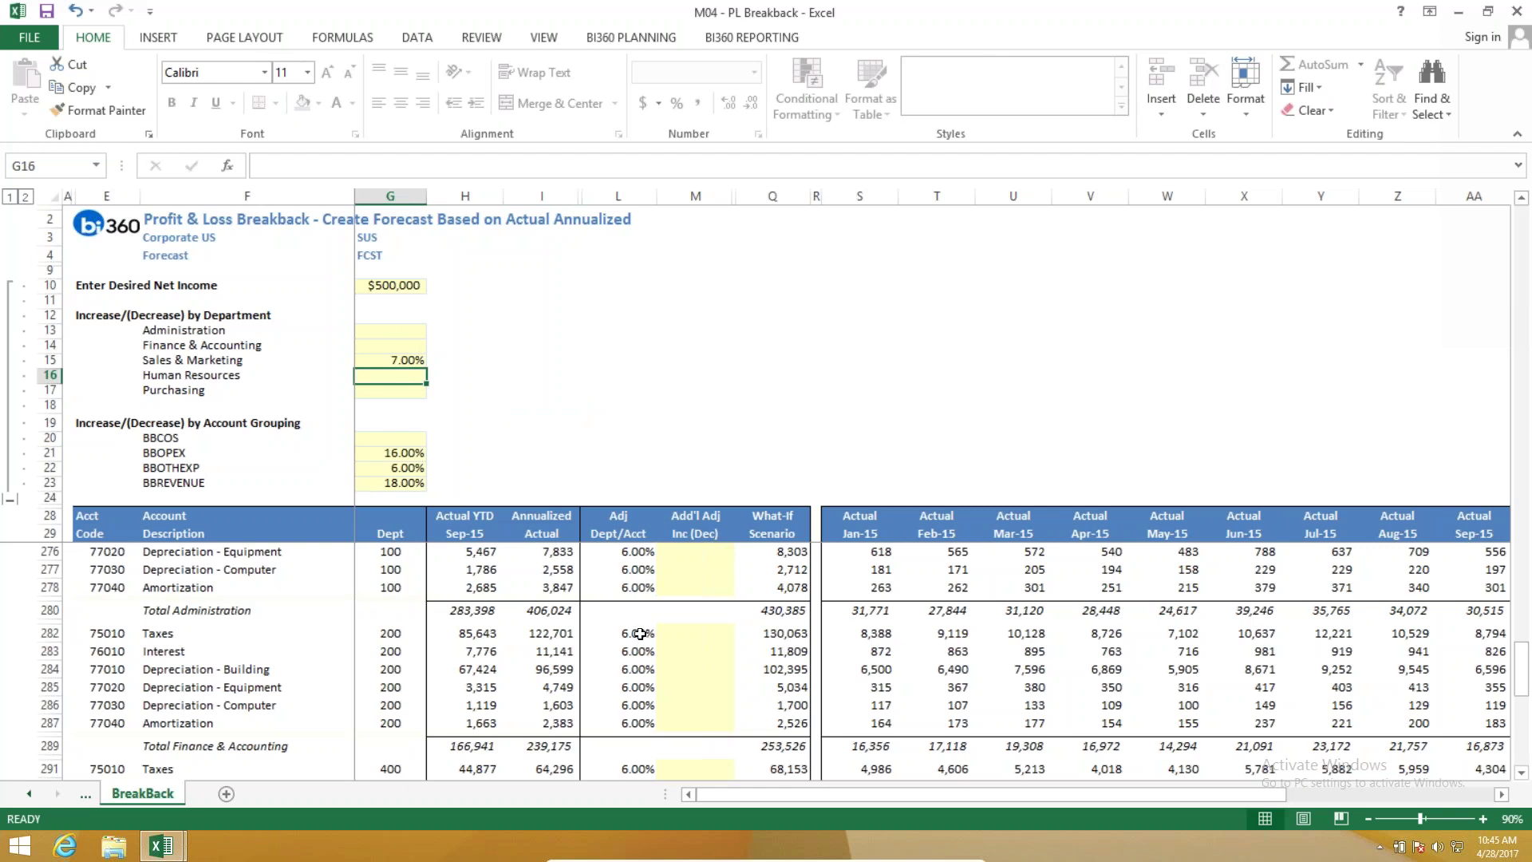
scroll(658, 641, "down", 3)
scroll(660, 641, "down", 2)
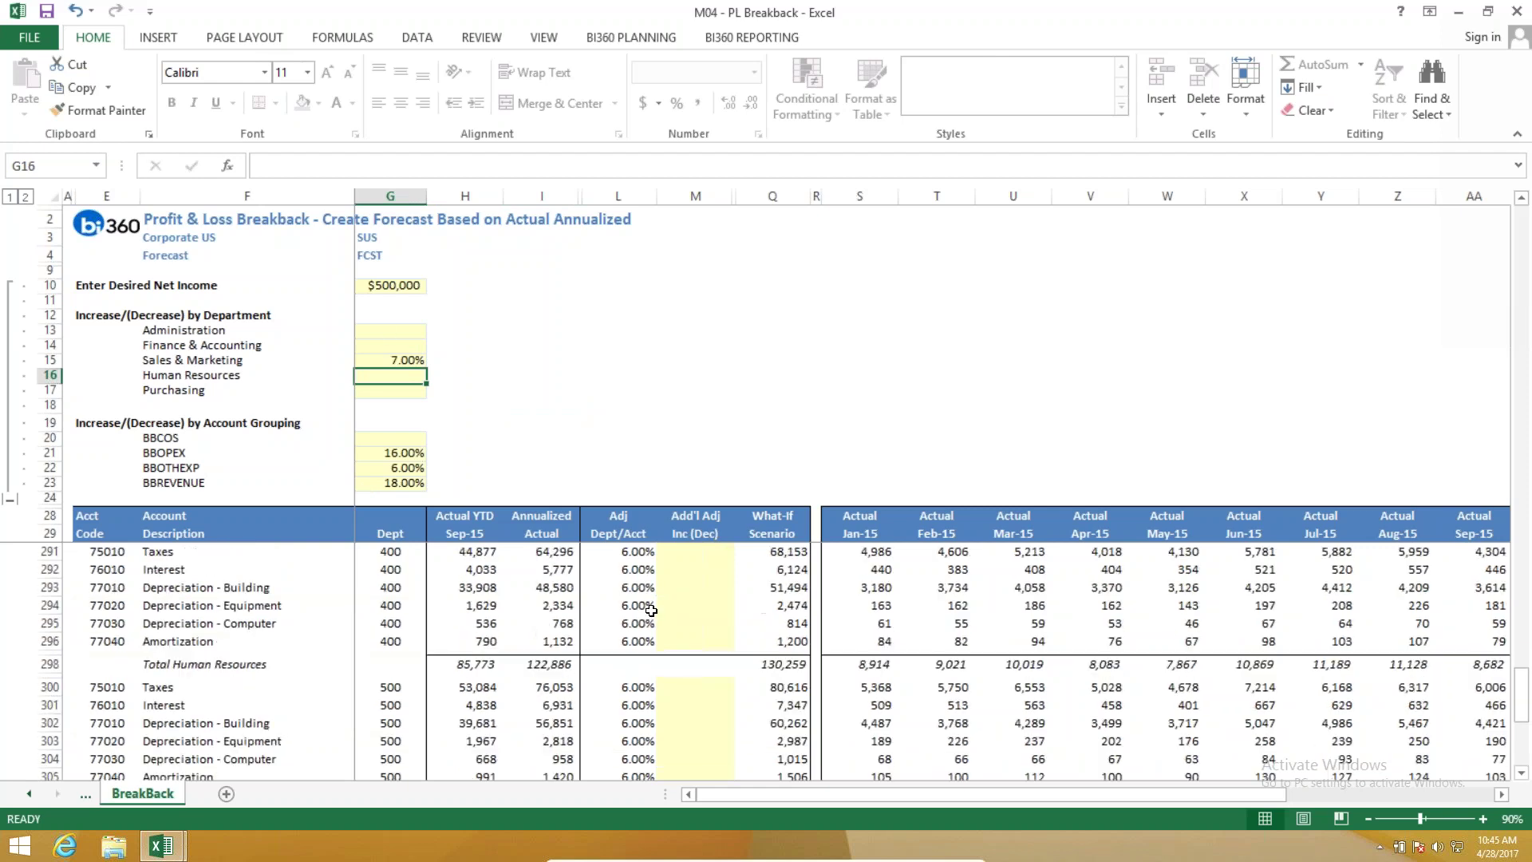
scroll(652, 613, "down", 6)
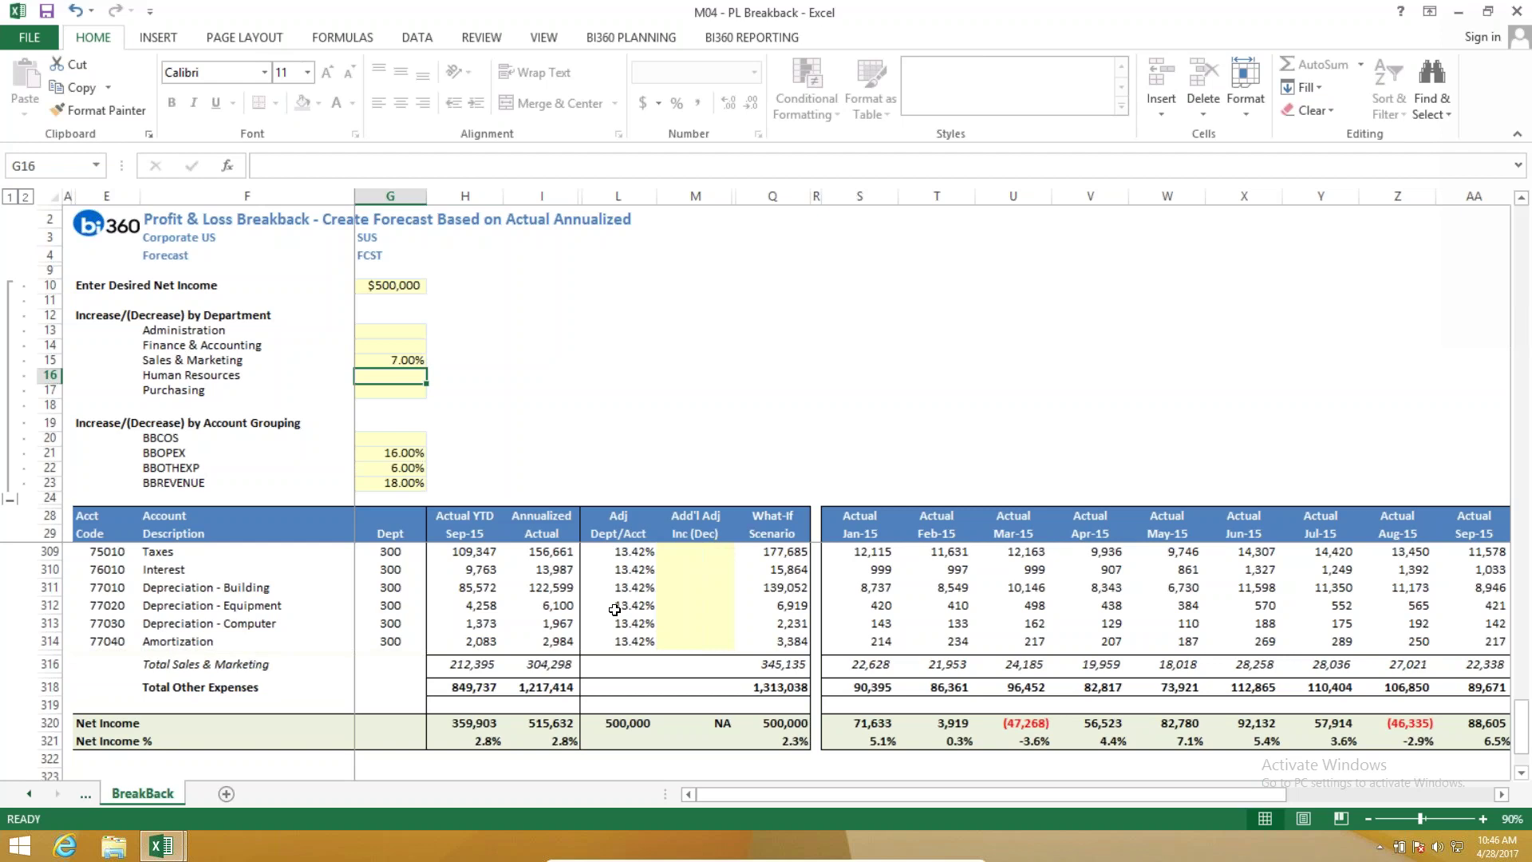
scroll(635, 607, "up", 2)
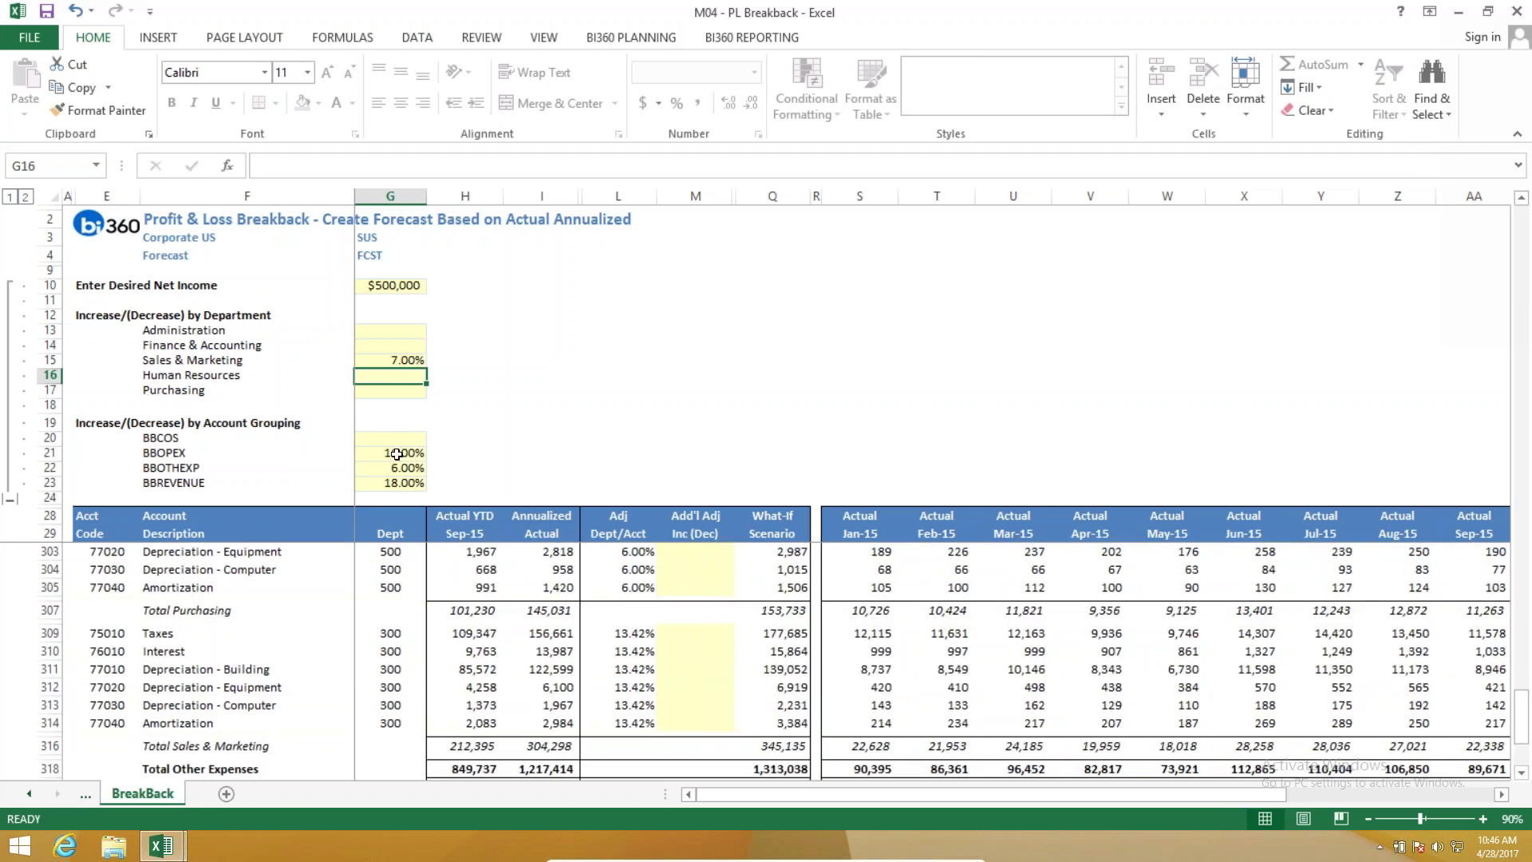
scroll(692, 682, "up", 3)
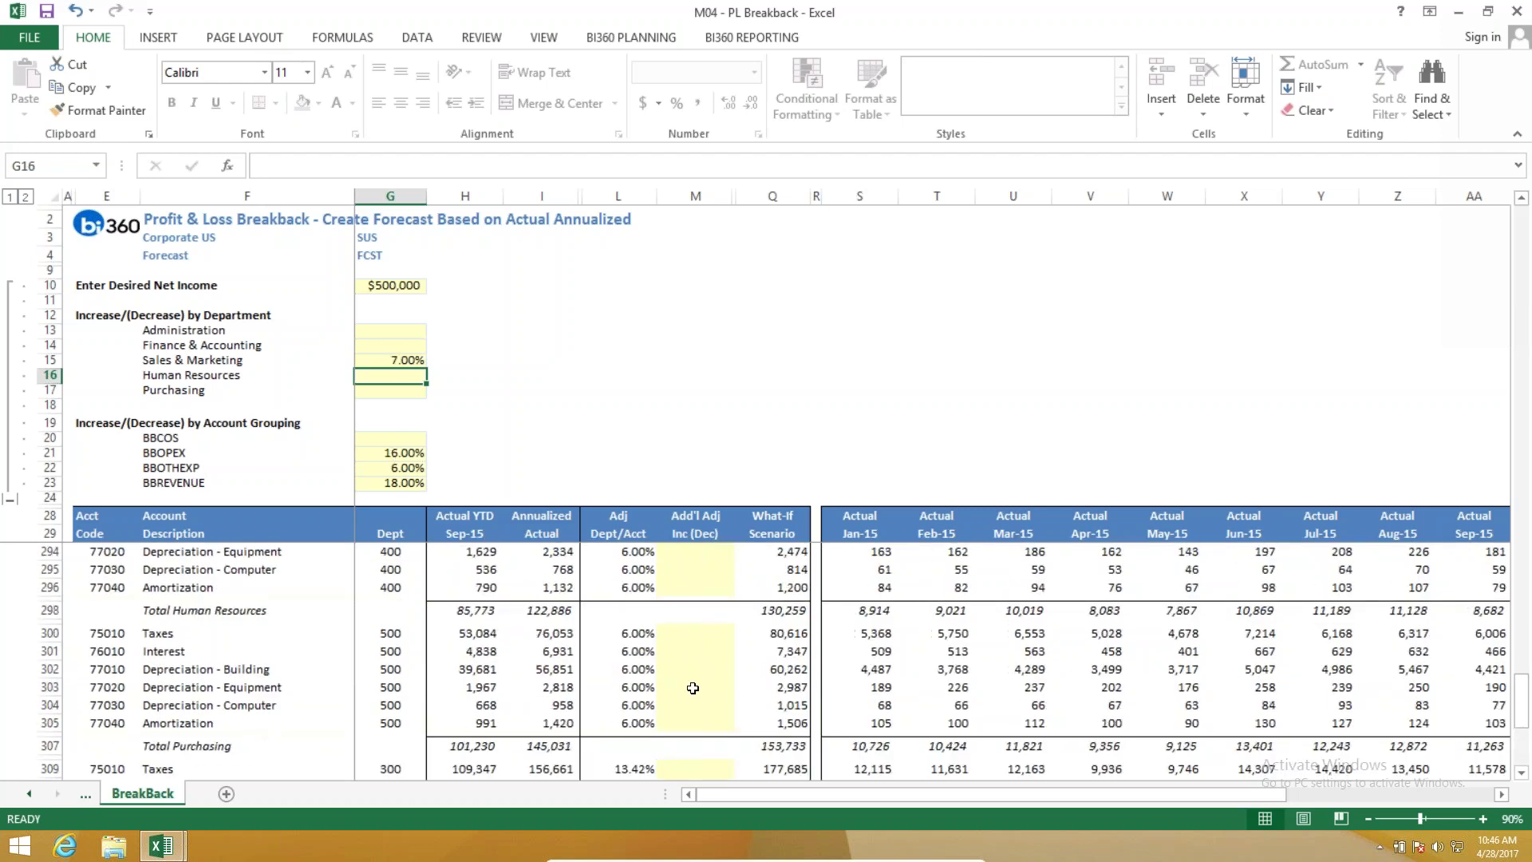
scroll(698, 691, "down", 3)
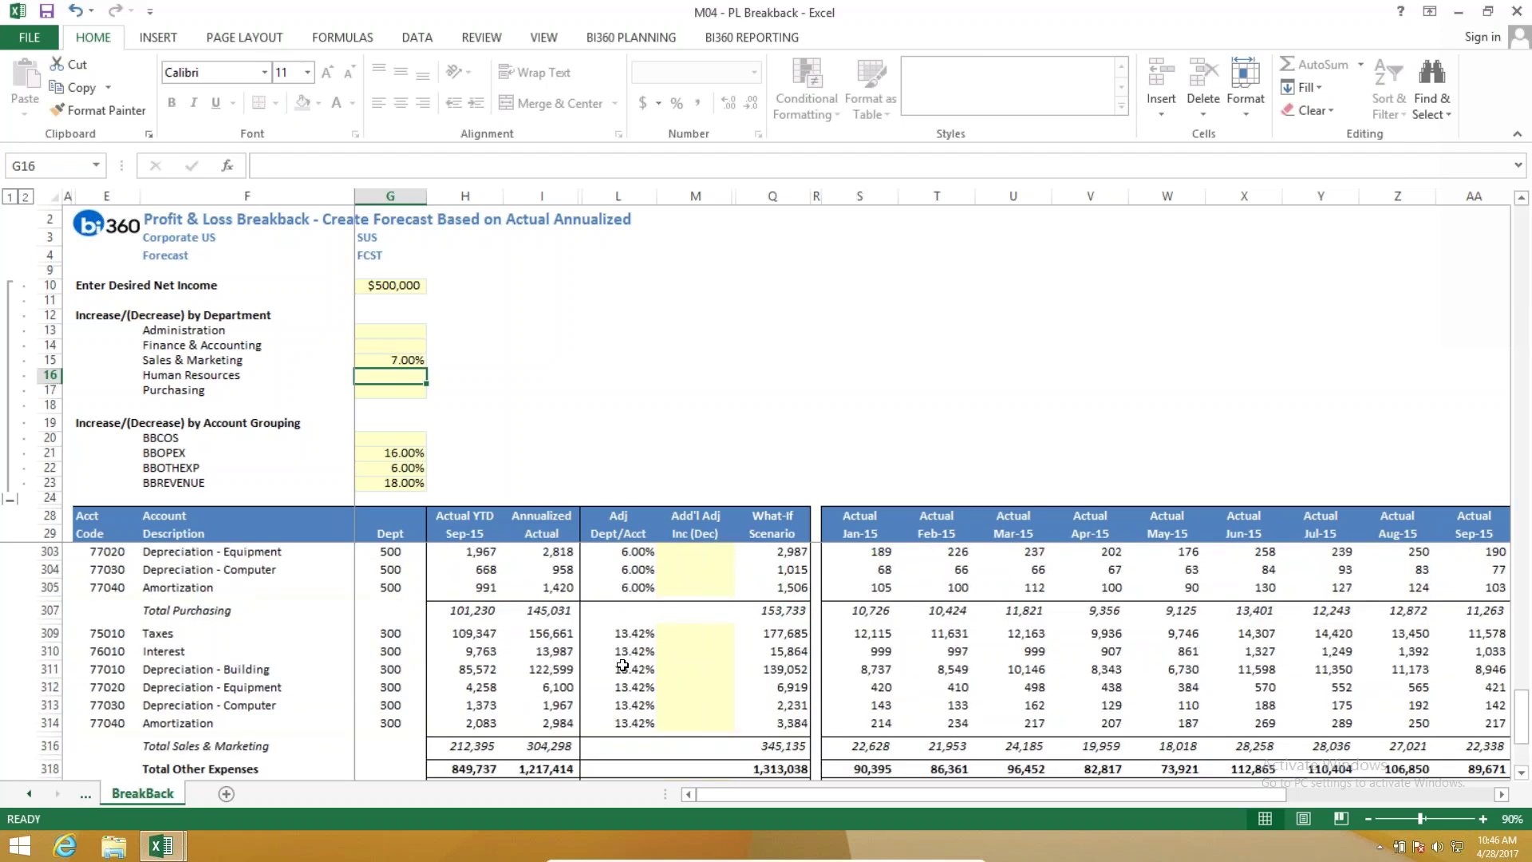
left_click(620, 40)
Enter a -6% additional adjustment for the Taxes line in M309, giving What-If 167,024.
left_click(92, 104)
key("Return")
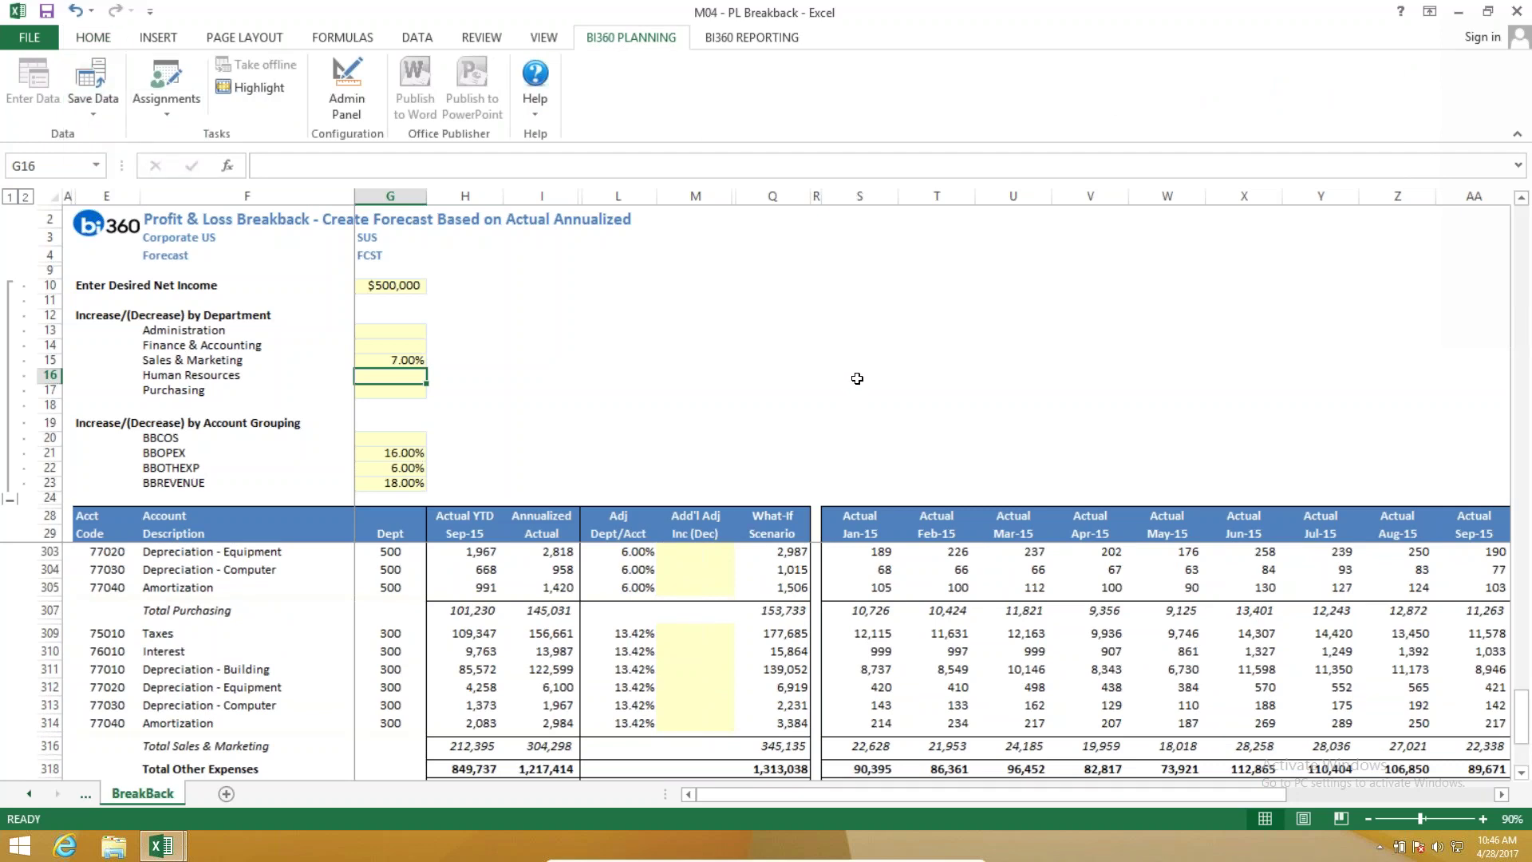
scroll(859, 379, "down", 1)
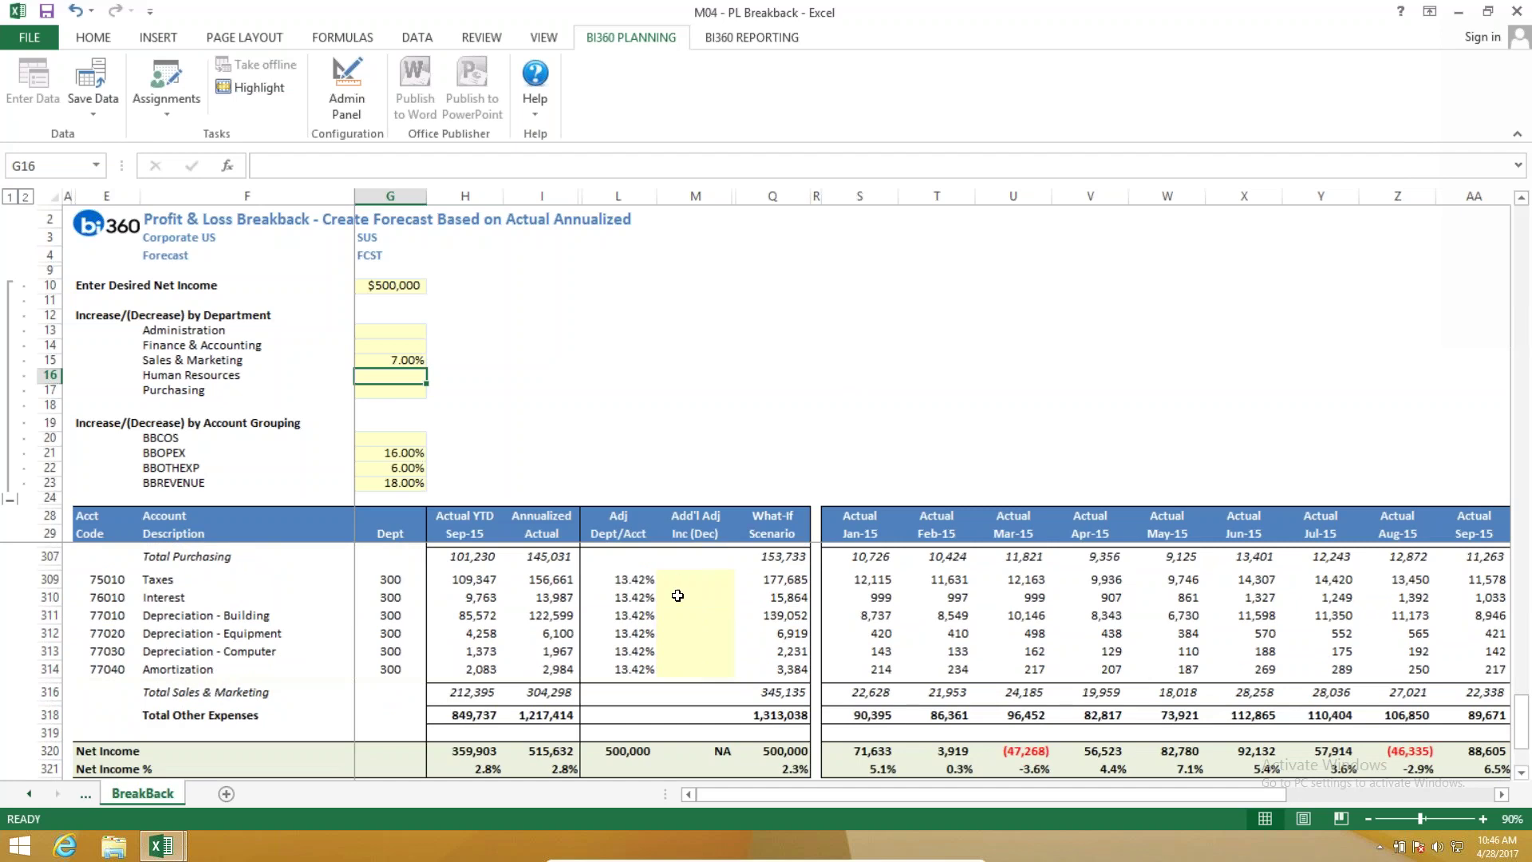
left_click(693, 577)
type("-6")
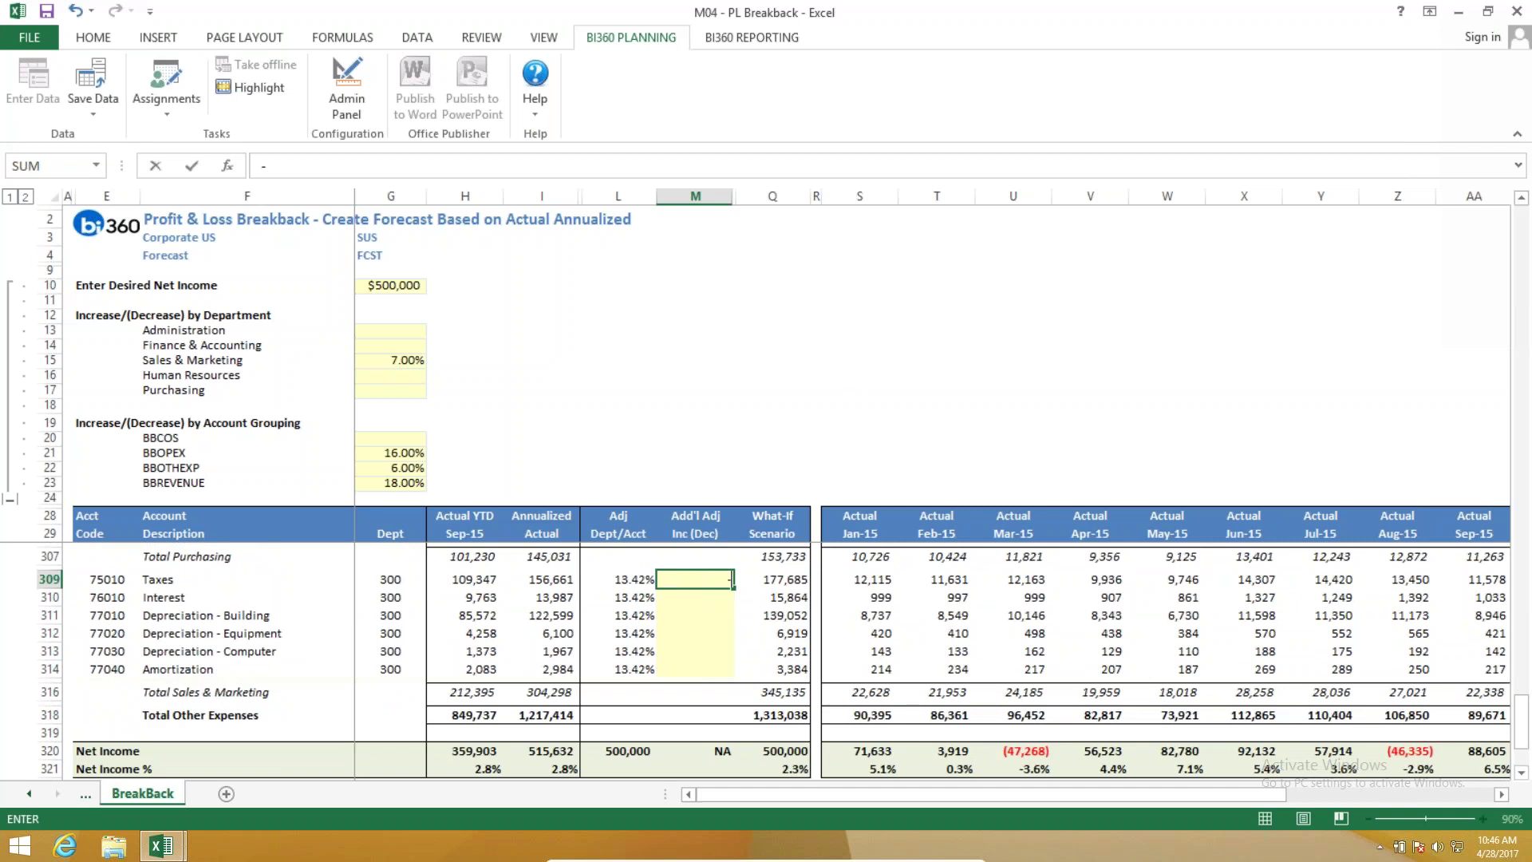
key("Return")
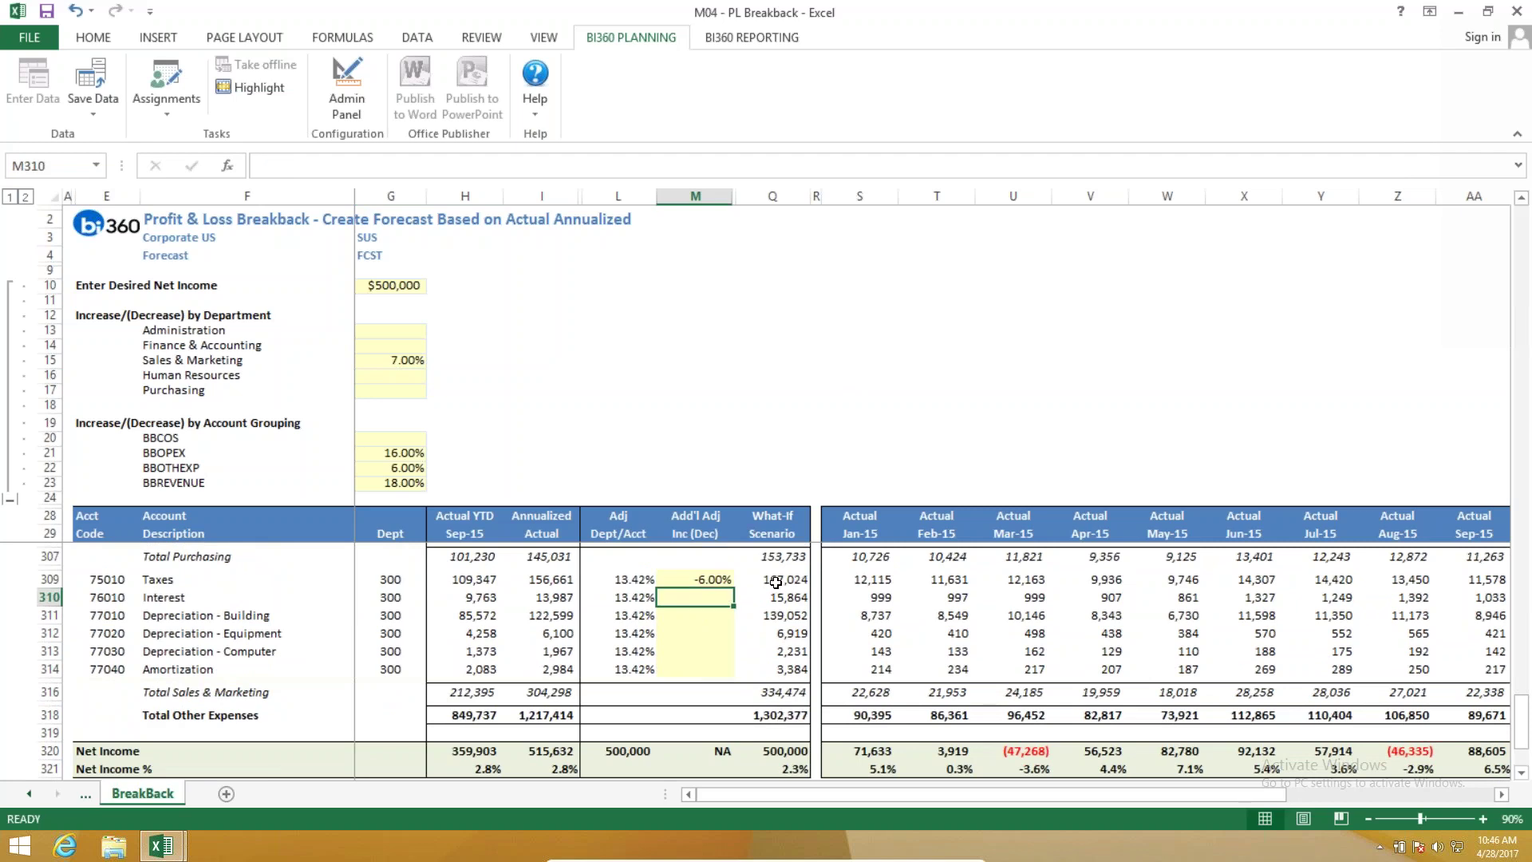
left_click_drag(945, 795, 1145, 795)
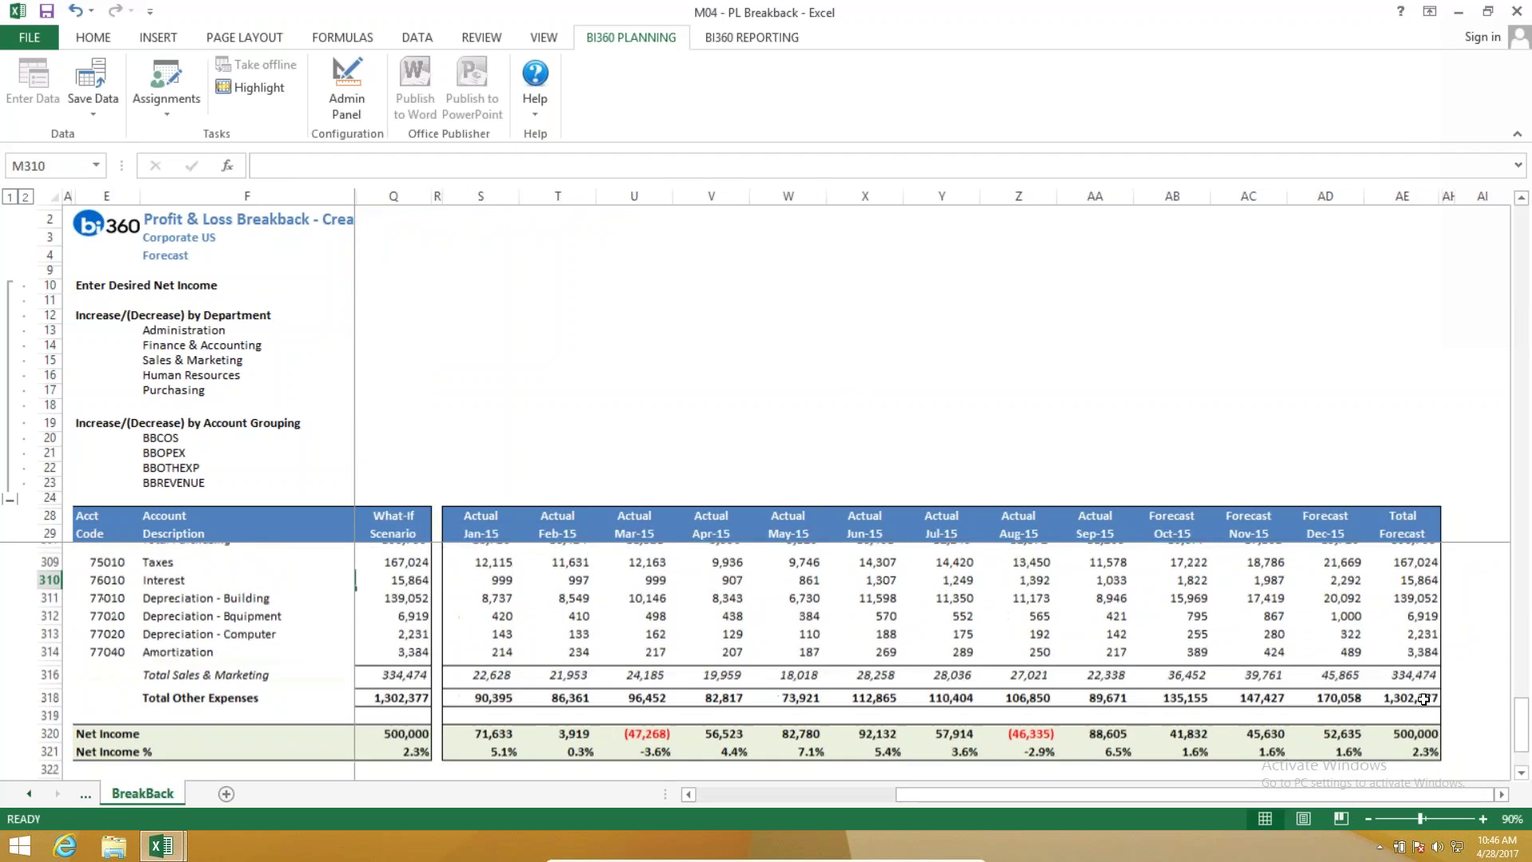
scroll(1425, 700, "down", 1)
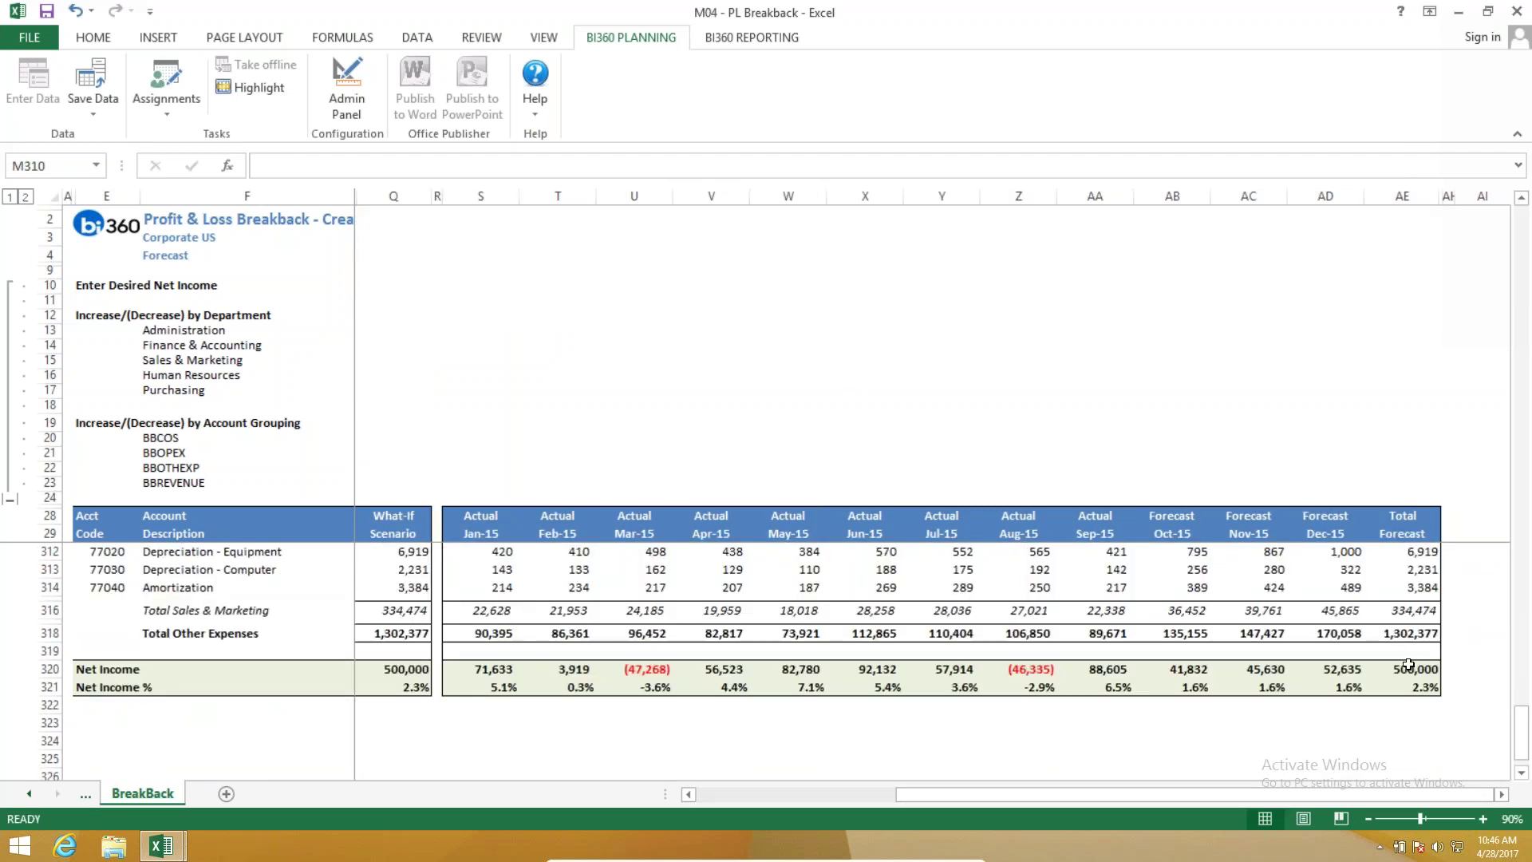
scroll(380, 475, "up", 10)
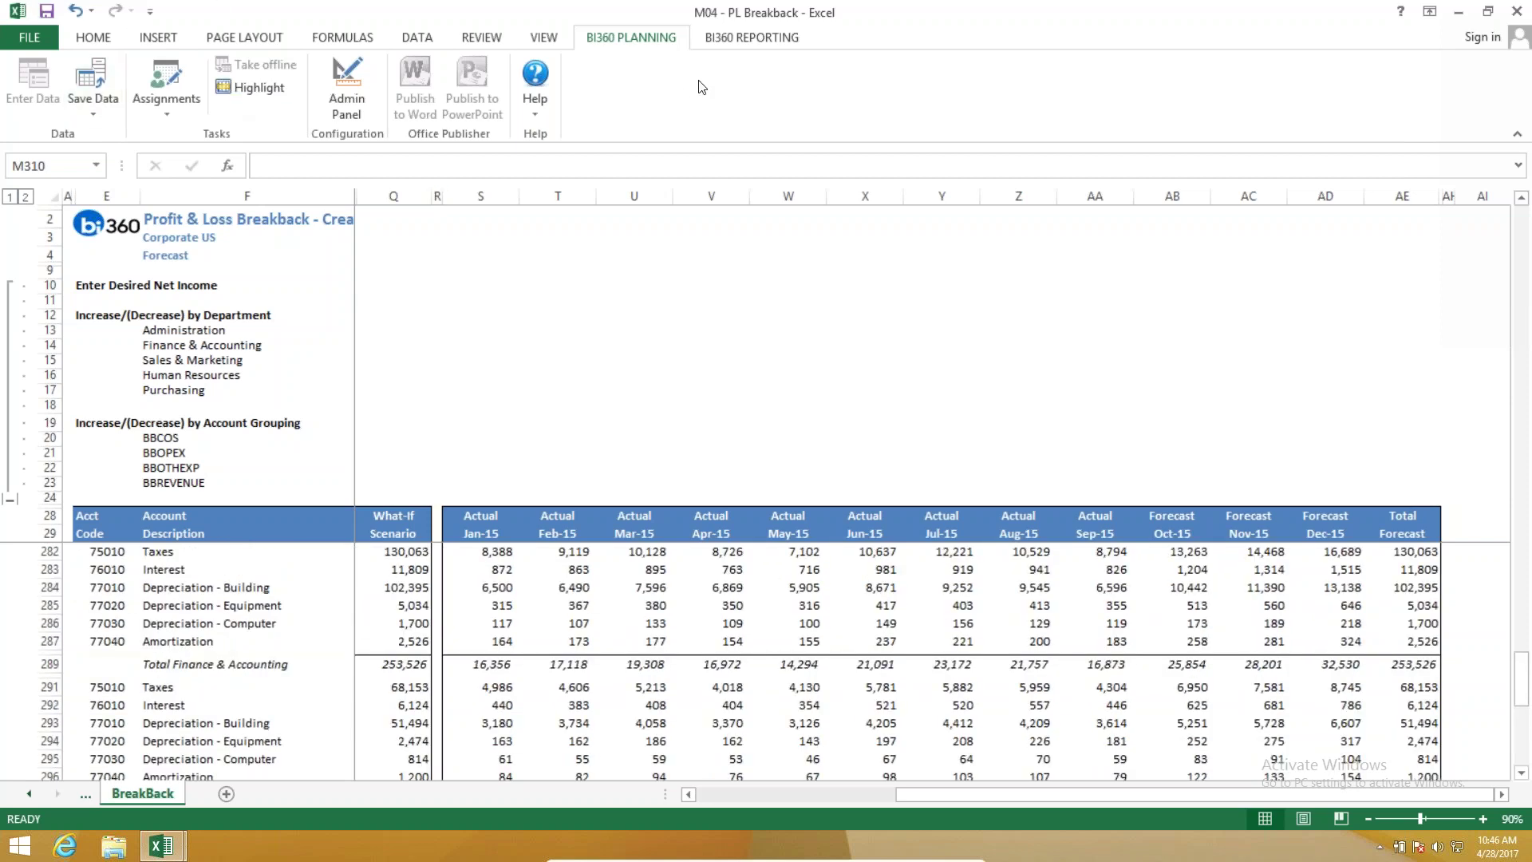
Inspect the actual, forecast and What-If formulas for the Depreciation and Interest lines.
left_click(525, 590)
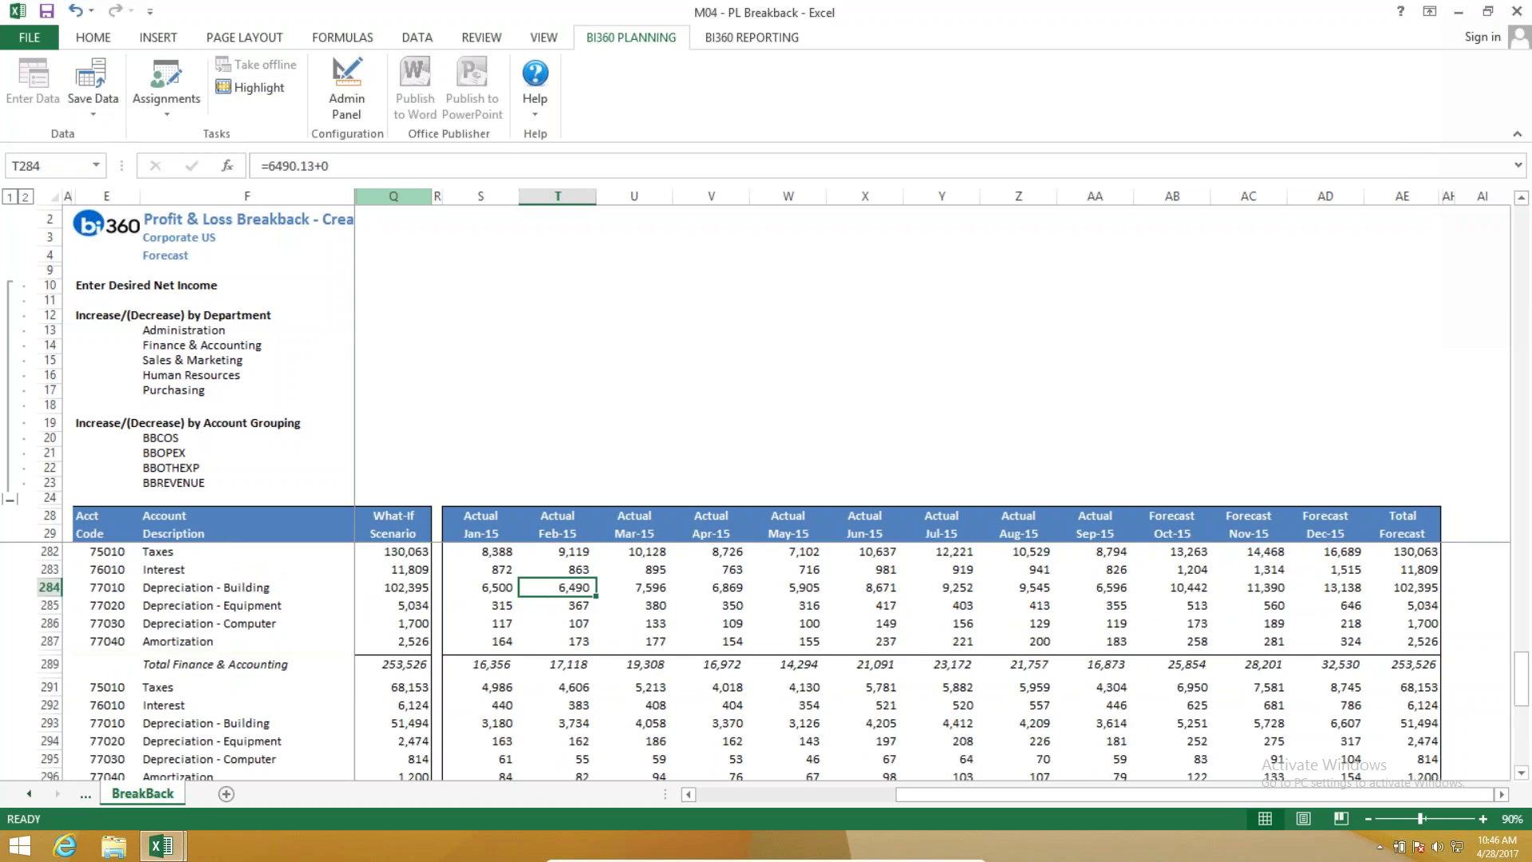
left_click(1174, 584)
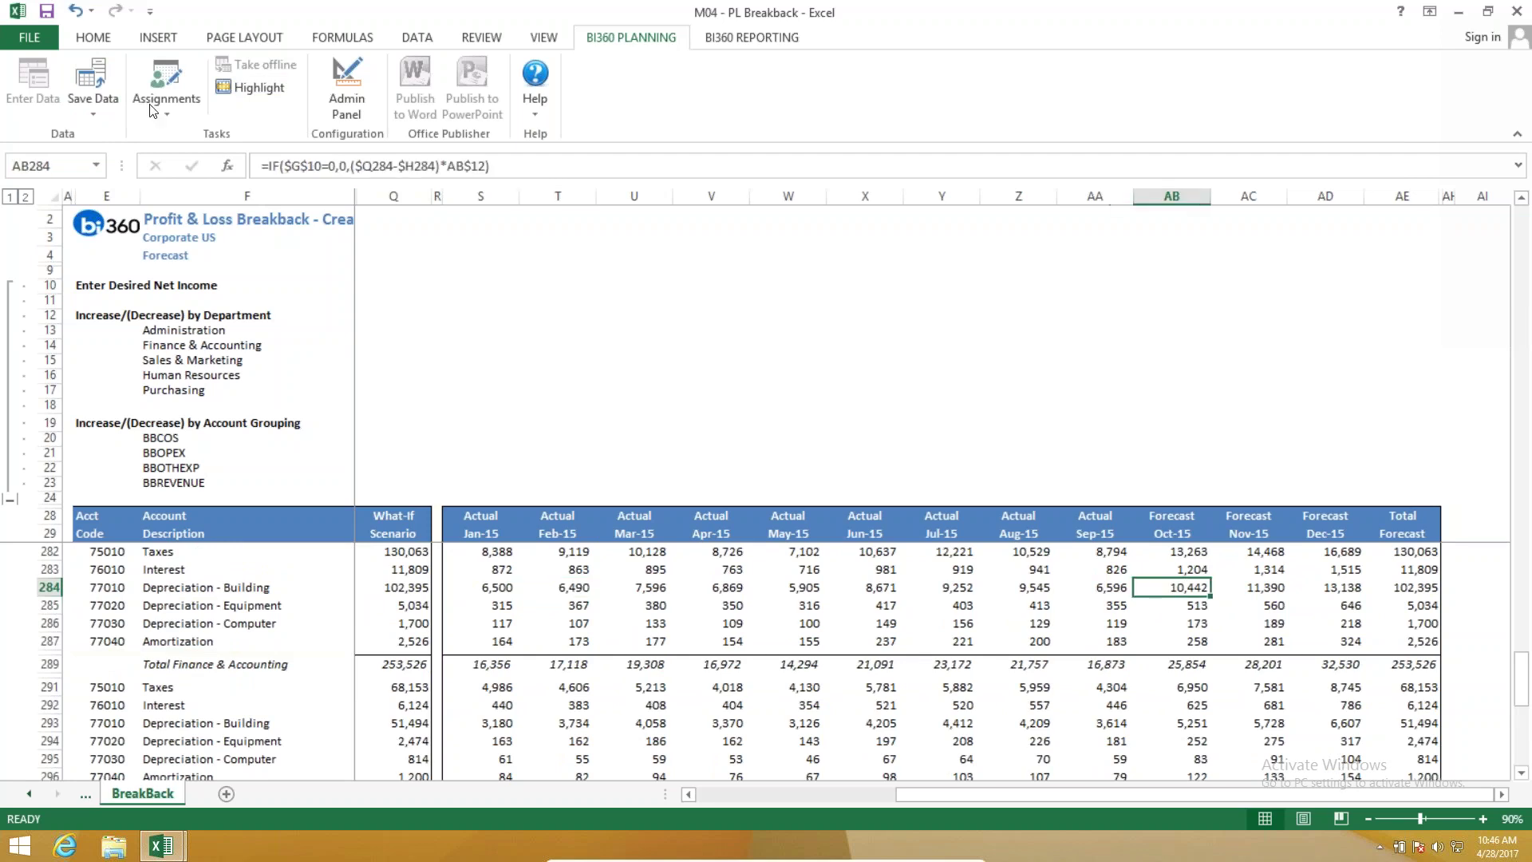
left_click(710, 361)
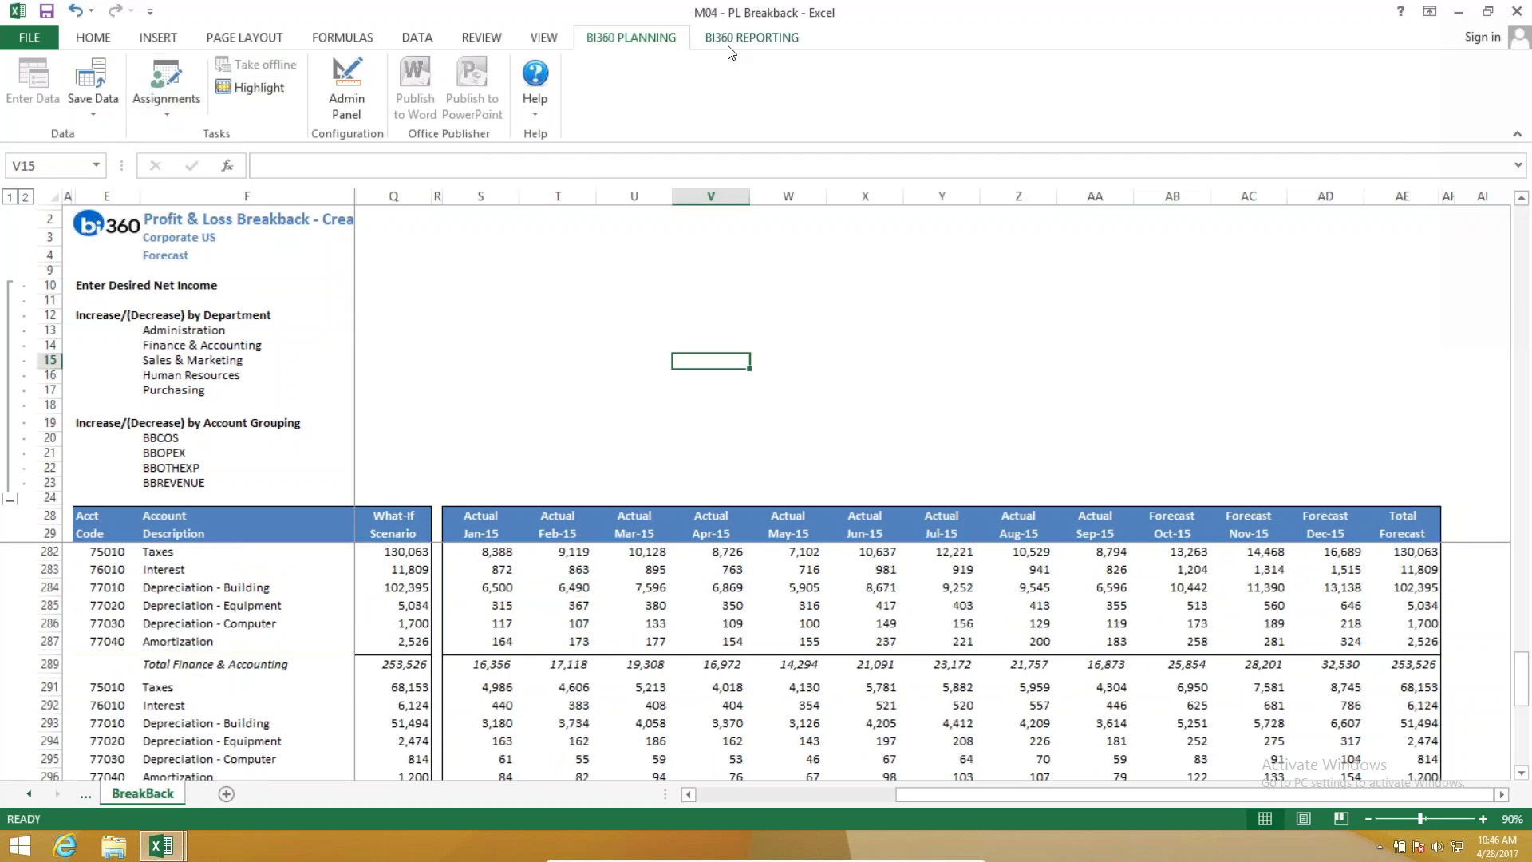
left_click(1101, 623)
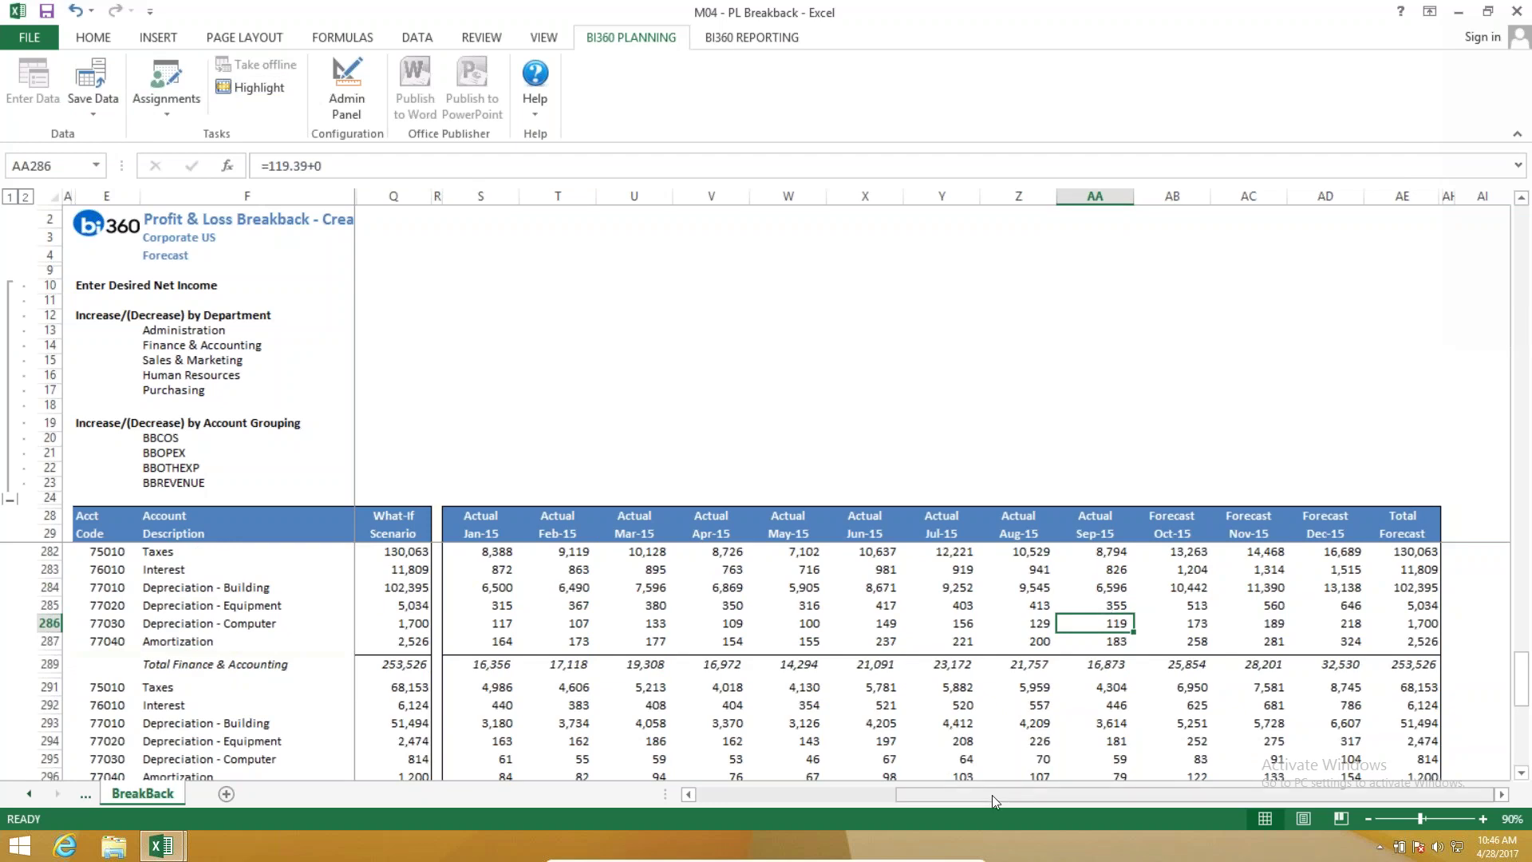
left_click_drag(944, 795, 742, 795)
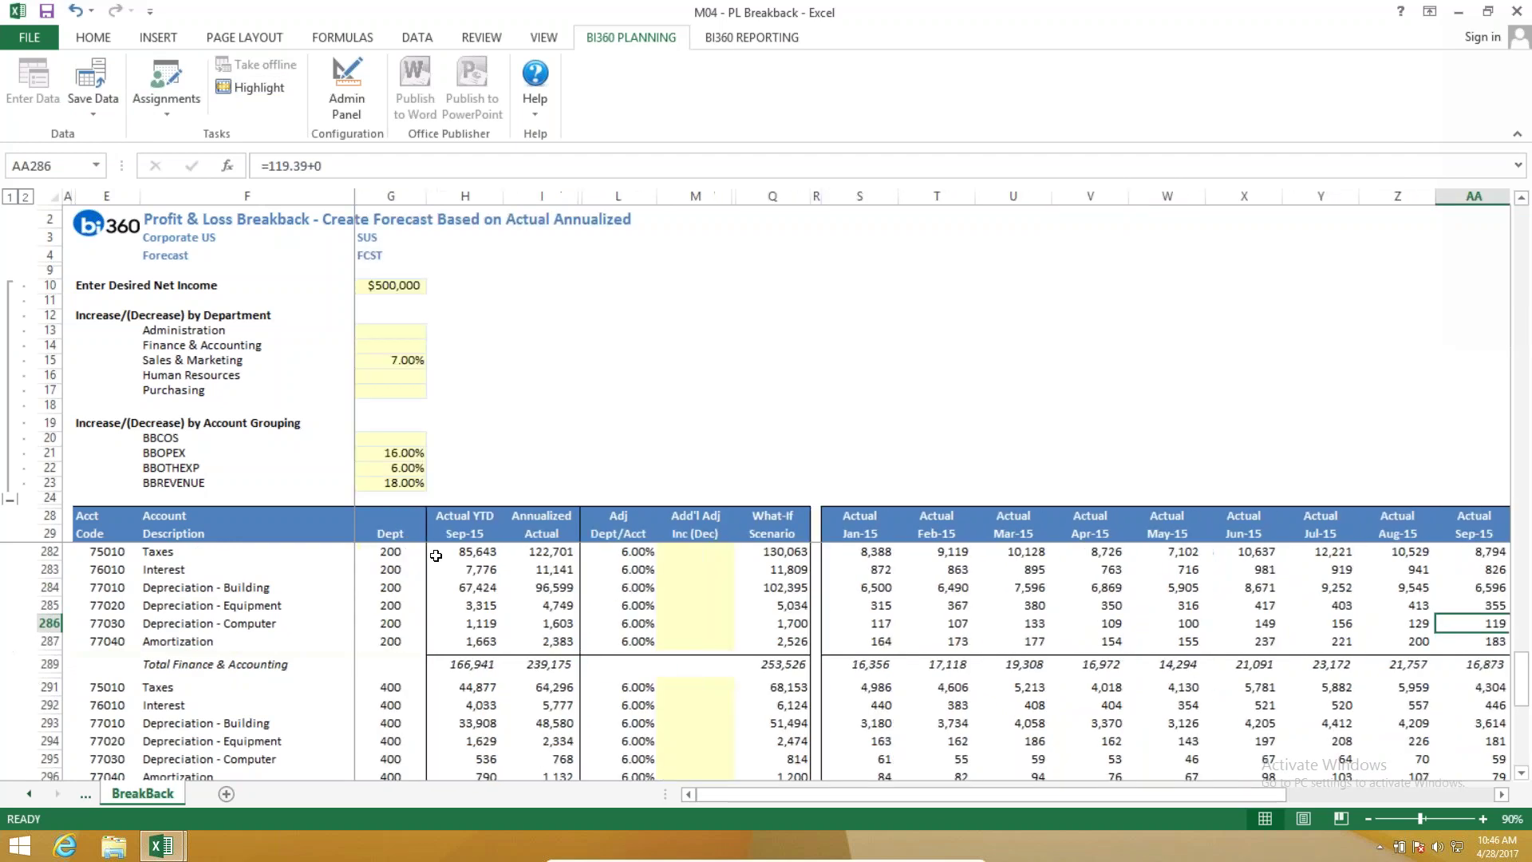
left_click(484, 569)
left_click(546, 572)
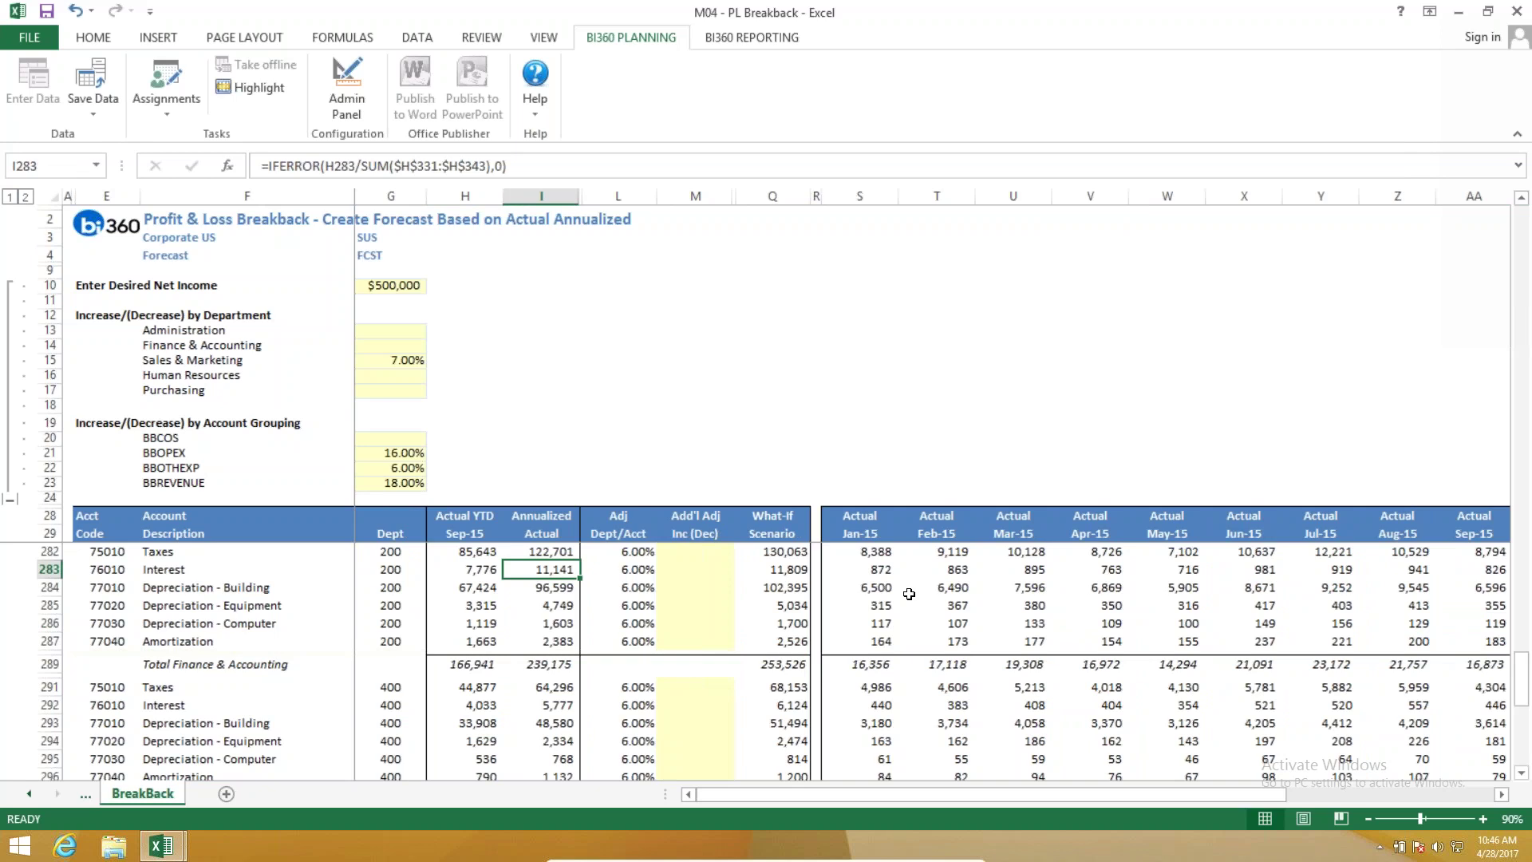
left_click(778, 574)
left_click(846, 479)
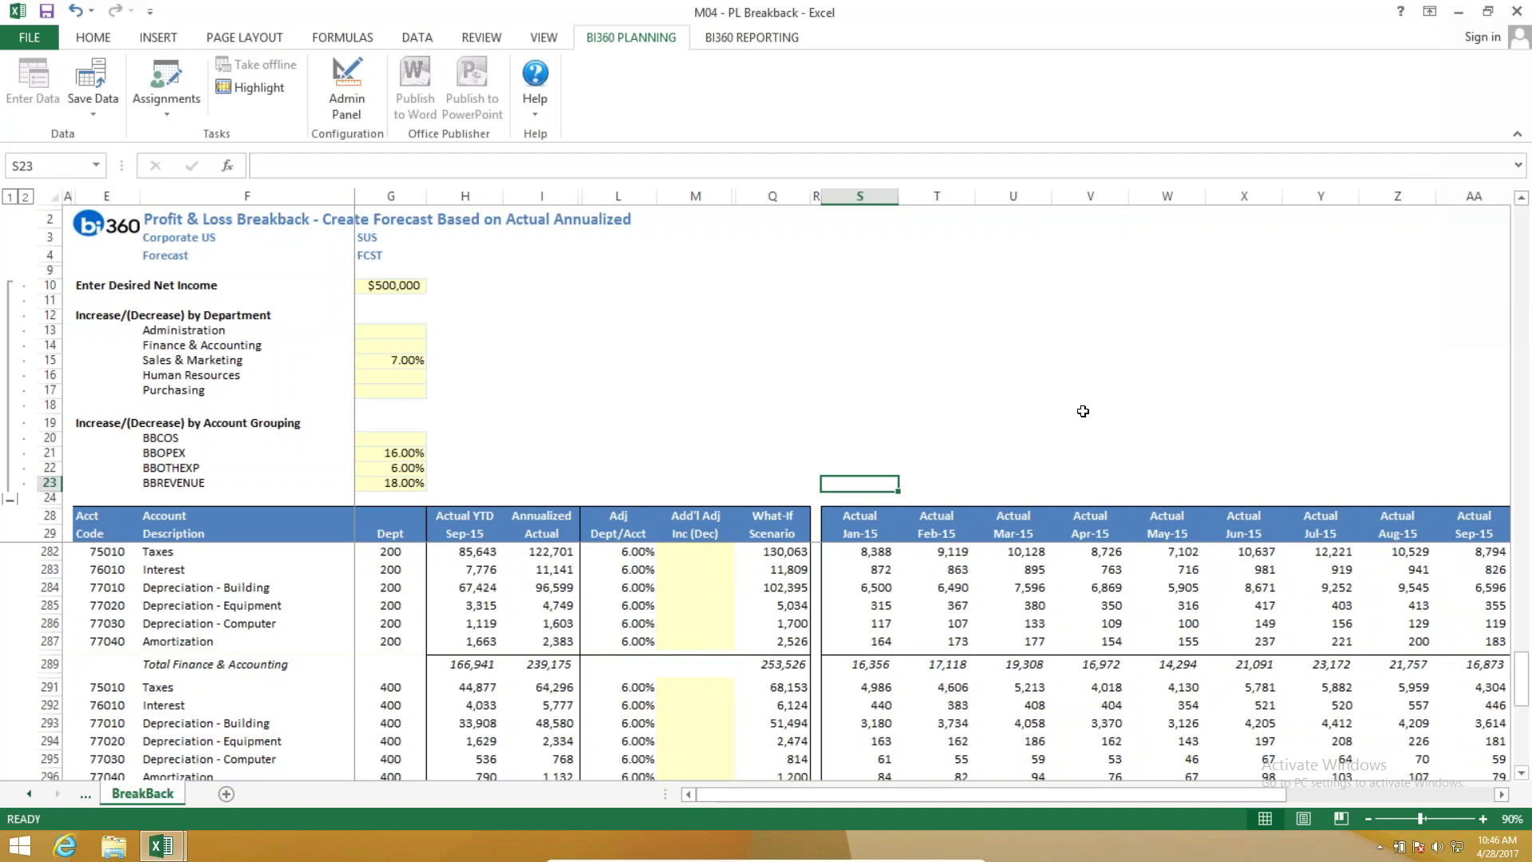
left_click(730, 37)
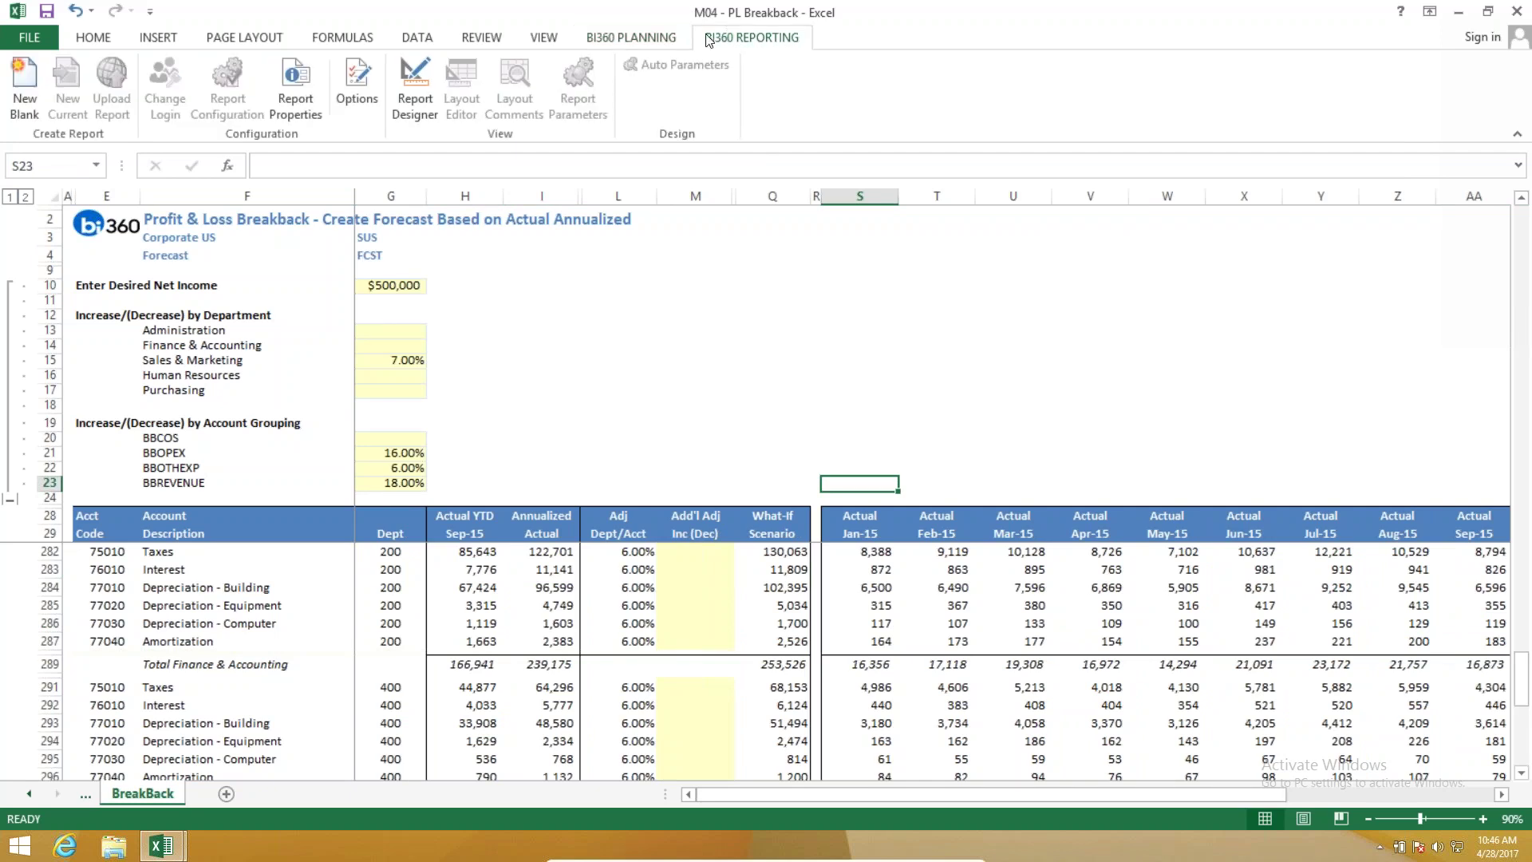
In Report Designer, pick 201510 as the last actual period and run the report.
left_click(648, 39)
scroll(542, 104, "down", 1)
left_click(415, 88)
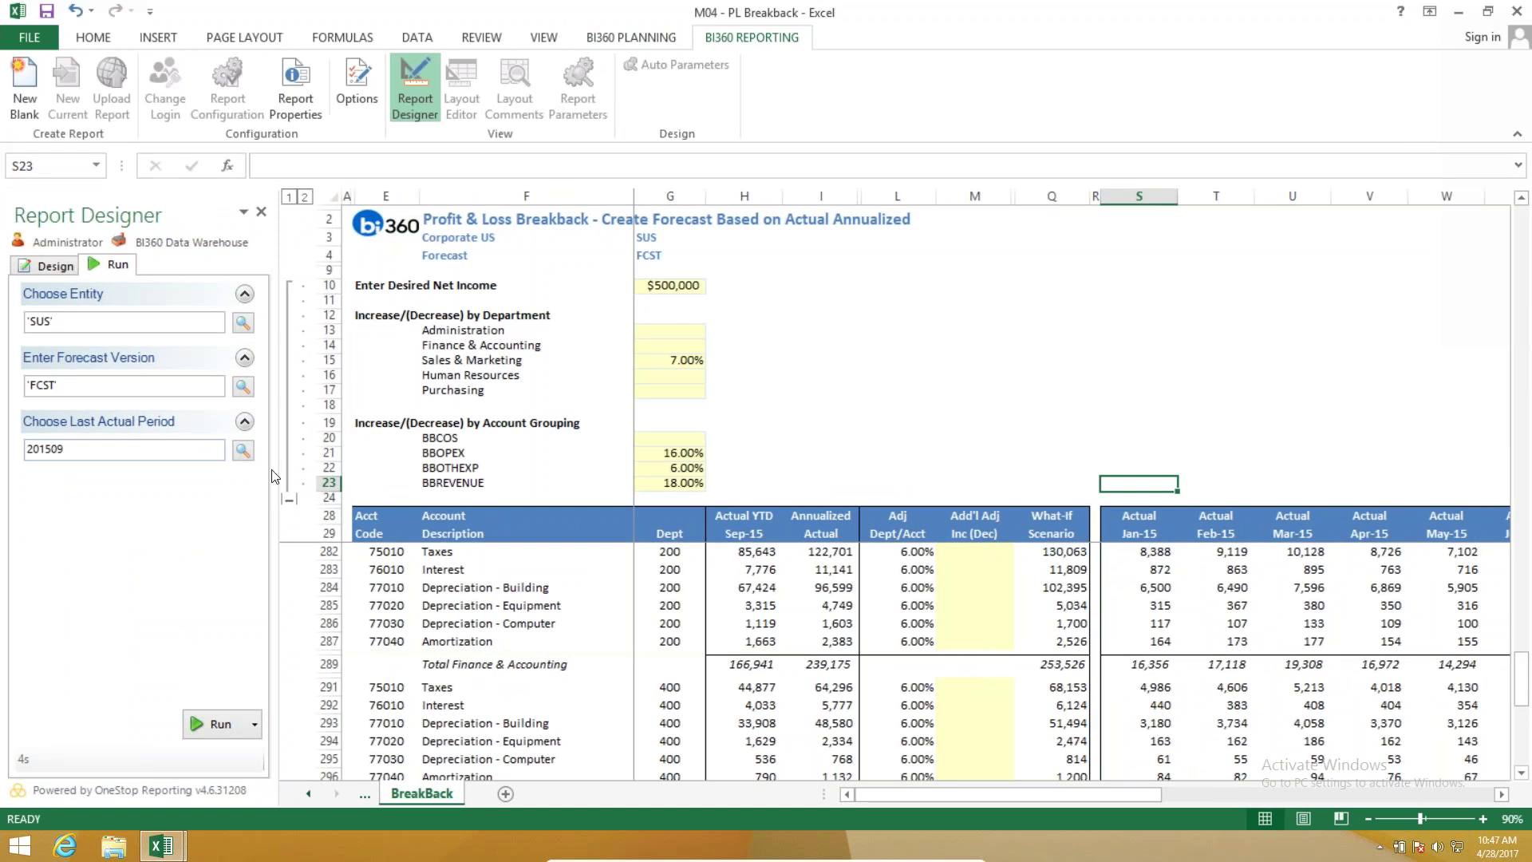
left_click(244, 450)
left_click(741, 308)
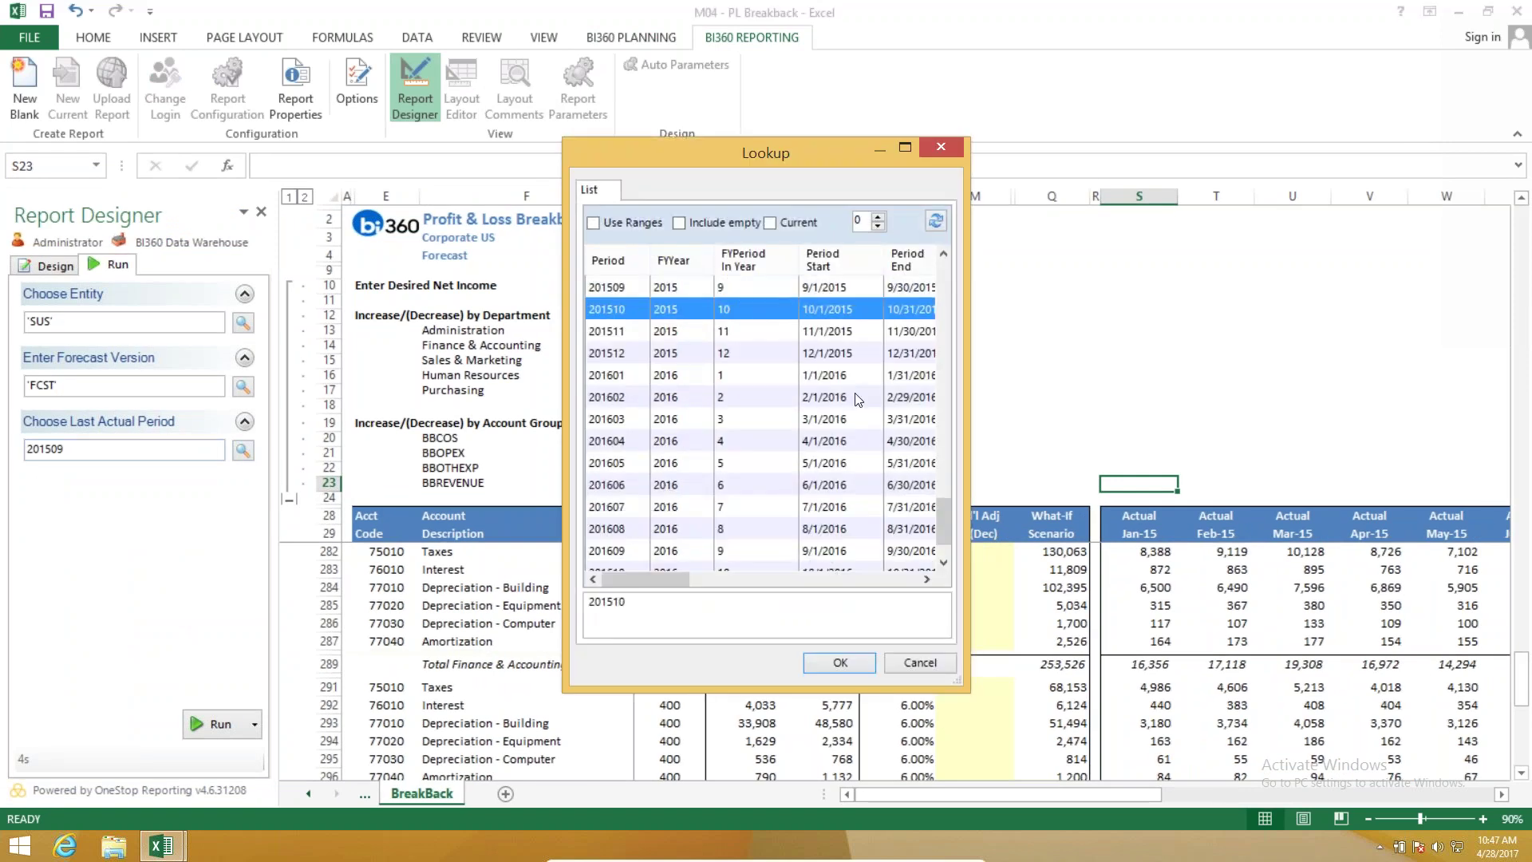
key("Return")
left_click(209, 724)
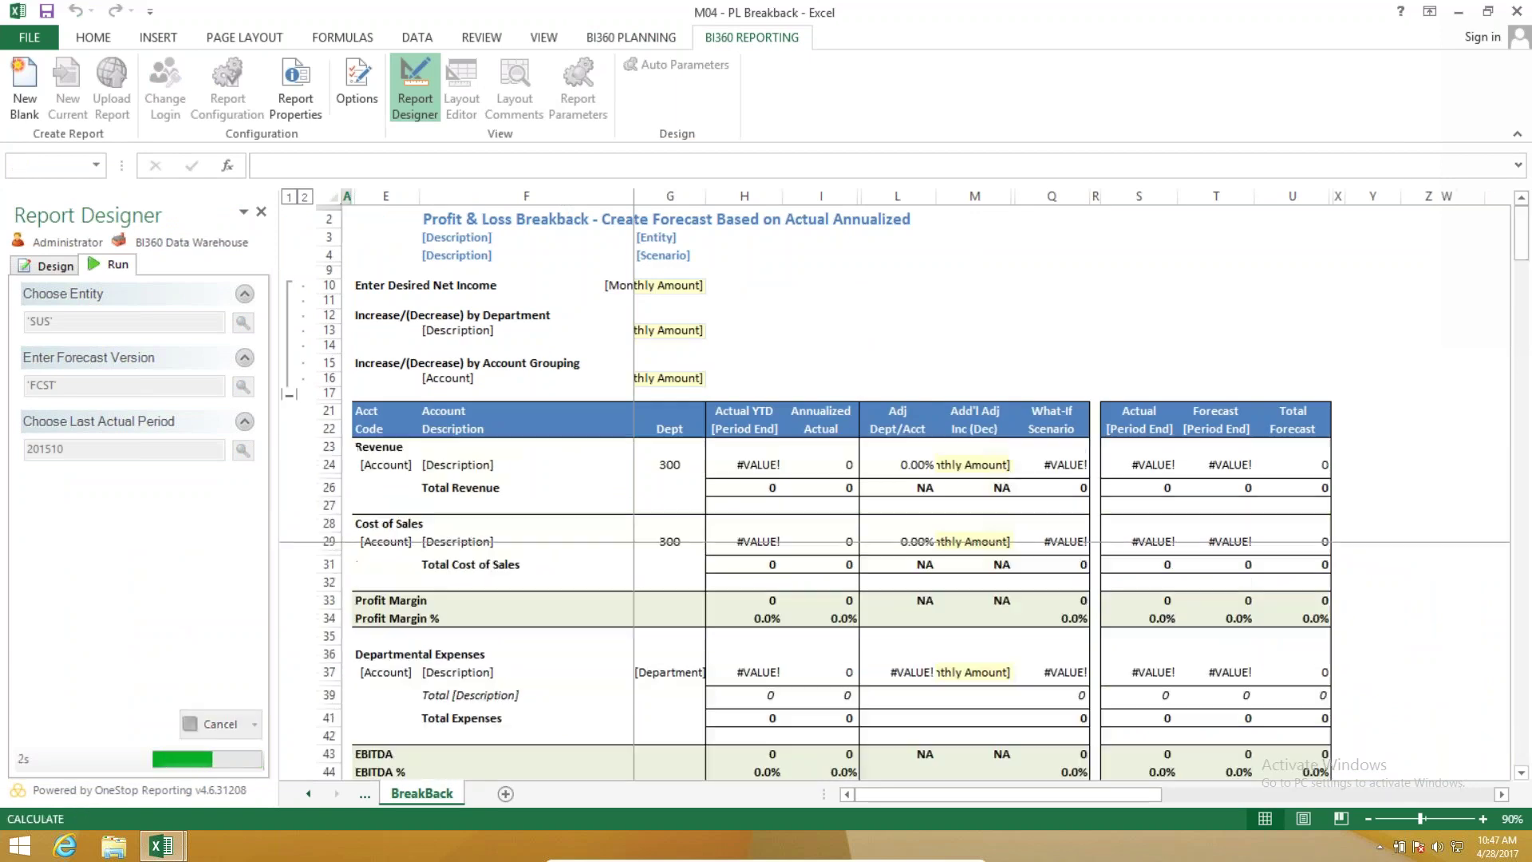
left_click_drag(756, 404, 821, 728)
left_click(756, 435)
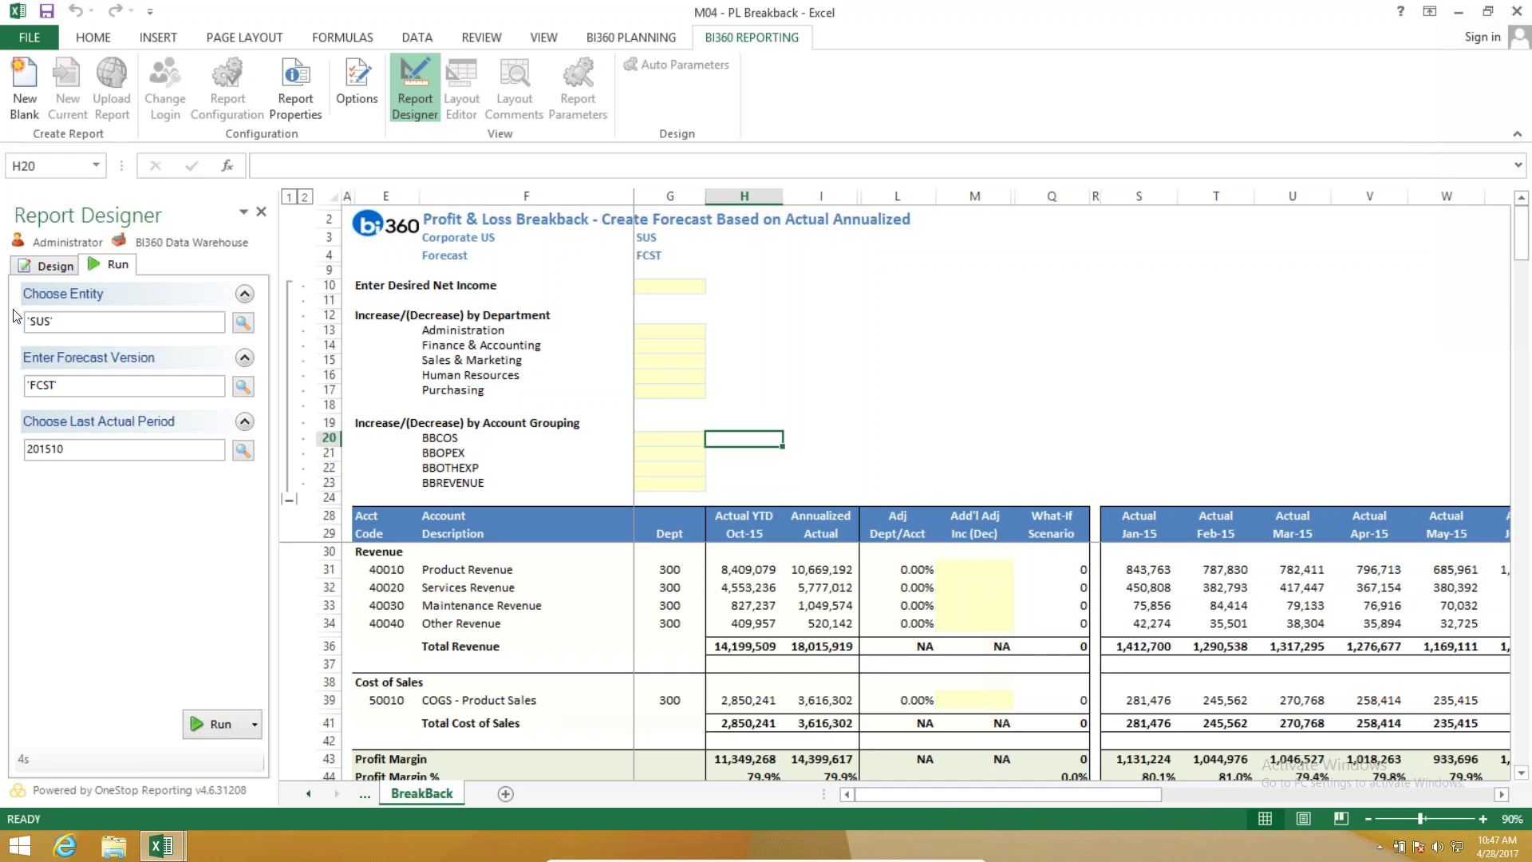
left_click(655, 40)
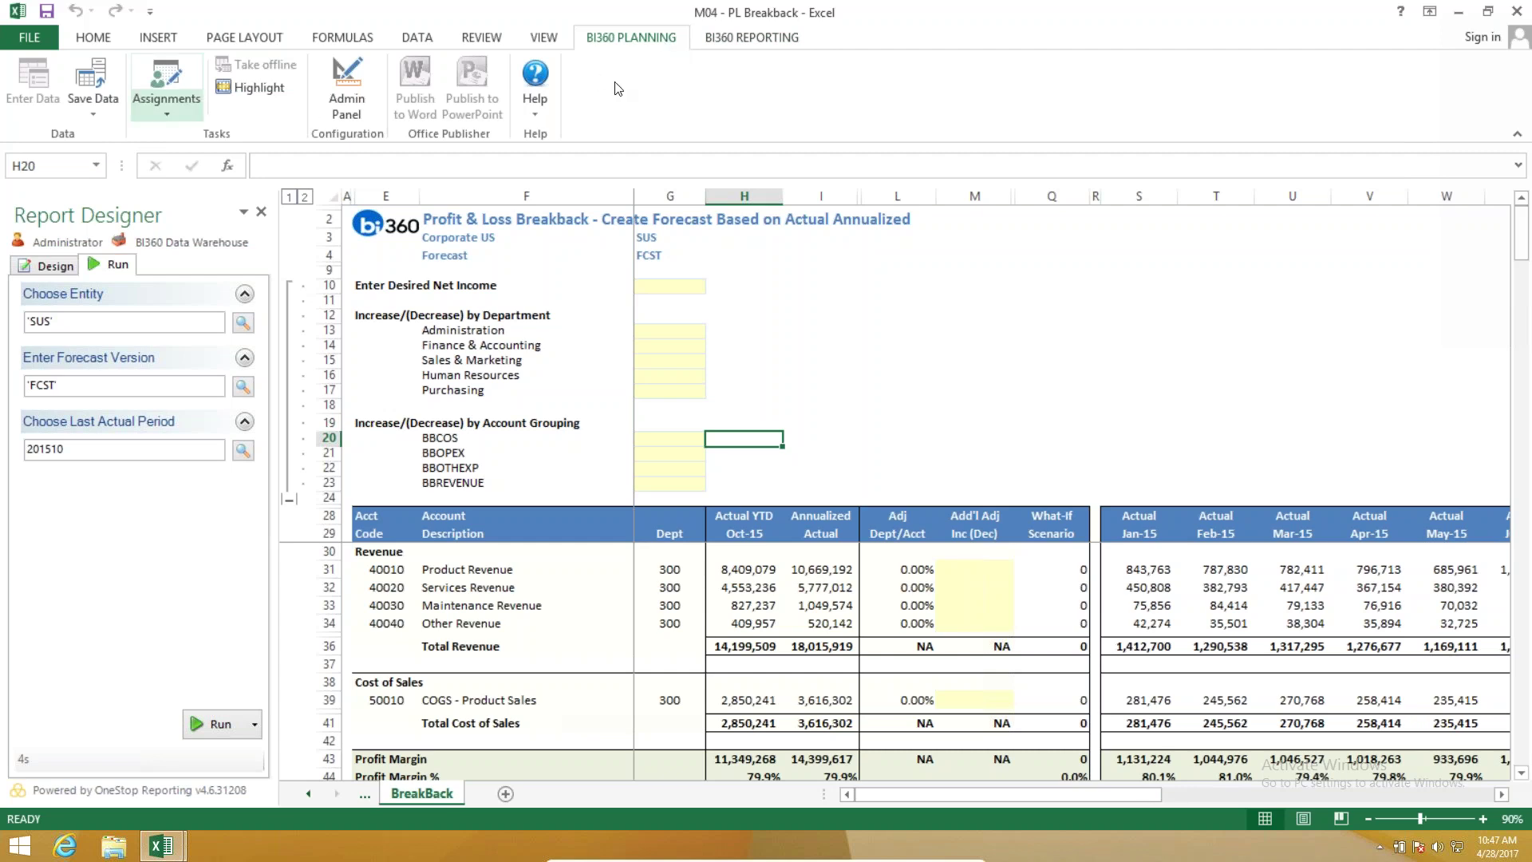
Open M01 - PL Breakback from the Budgeting and Forecasting > Modeling Templates assignments.
left_click(722, 40)
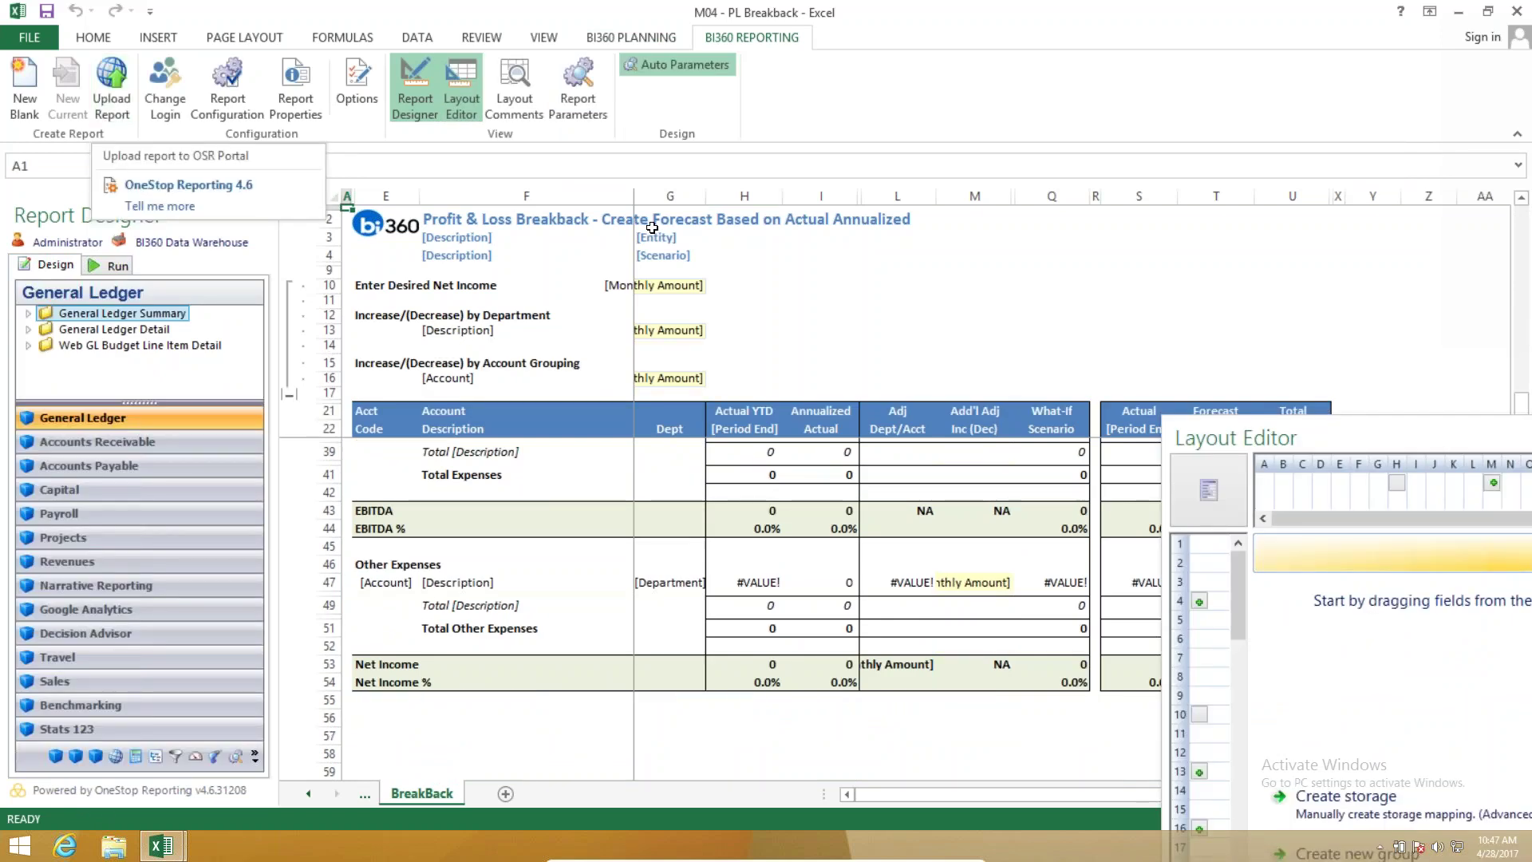
left_click(974, 286)
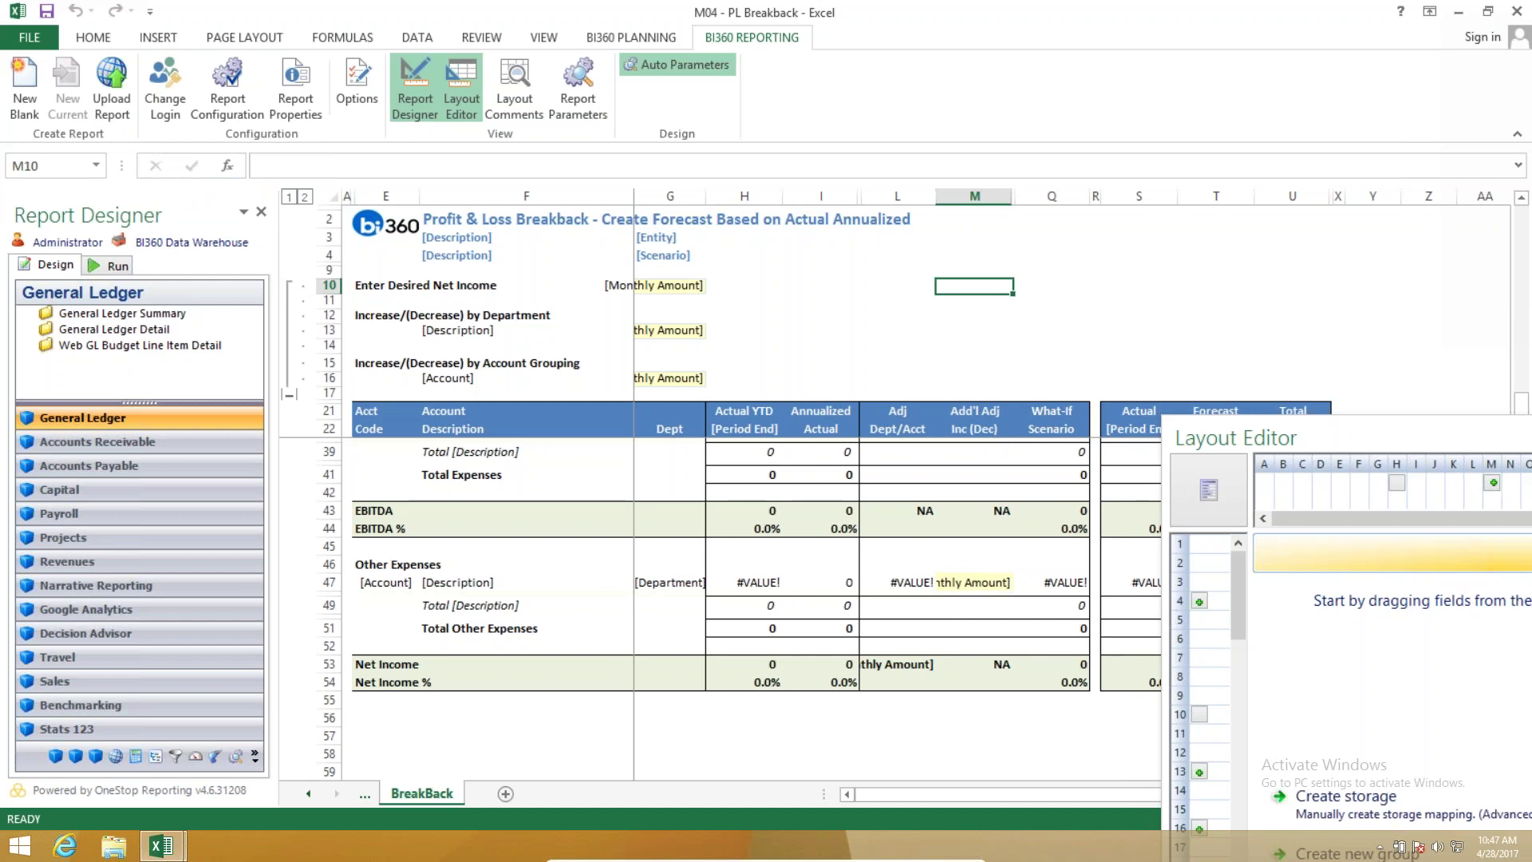
left_click(631, 38)
left_click(163, 73)
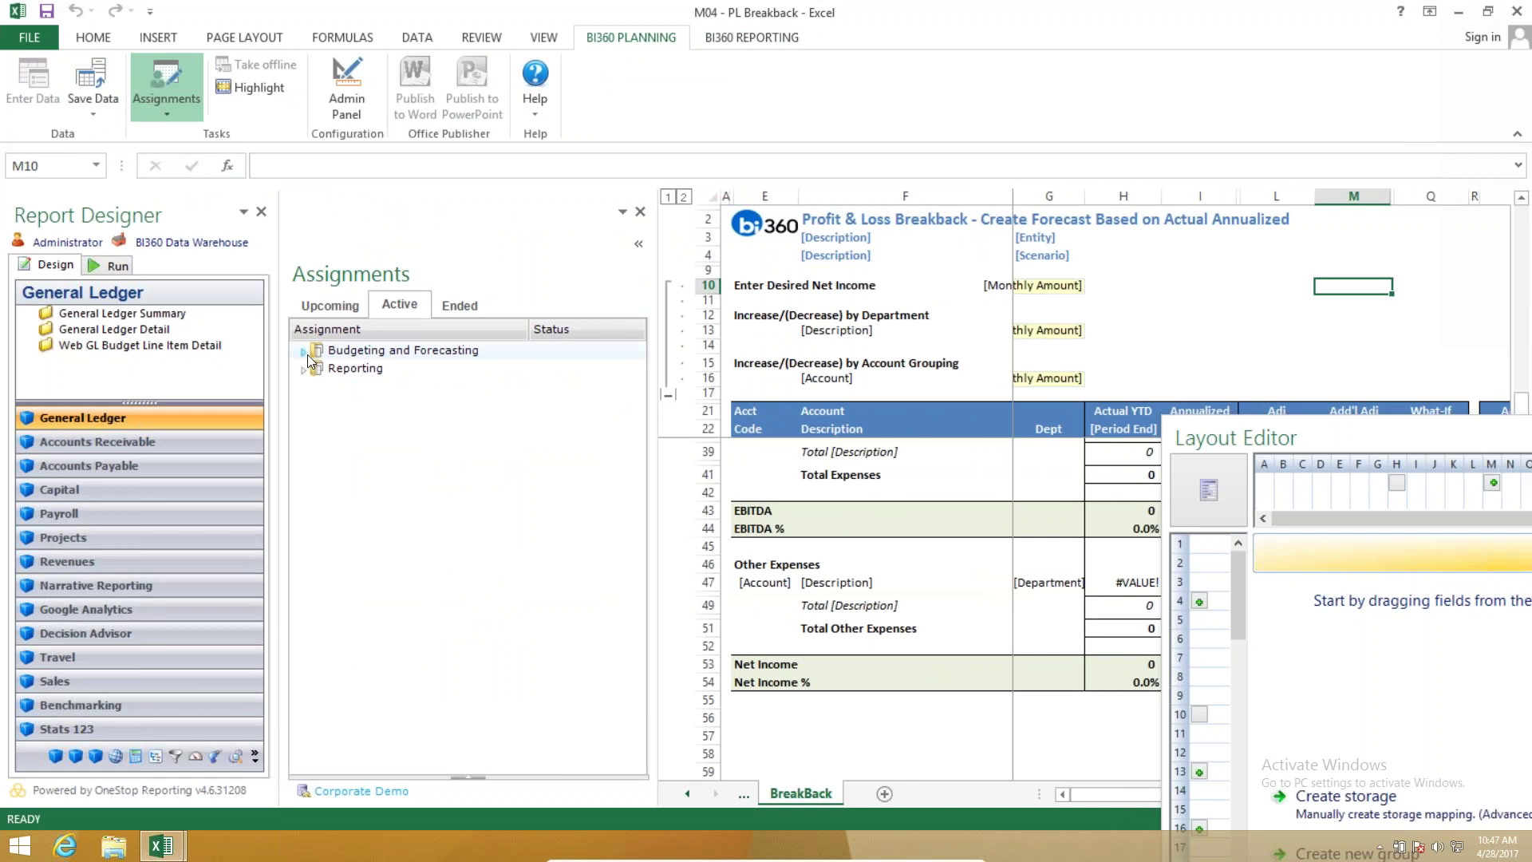
left_click(302, 352)
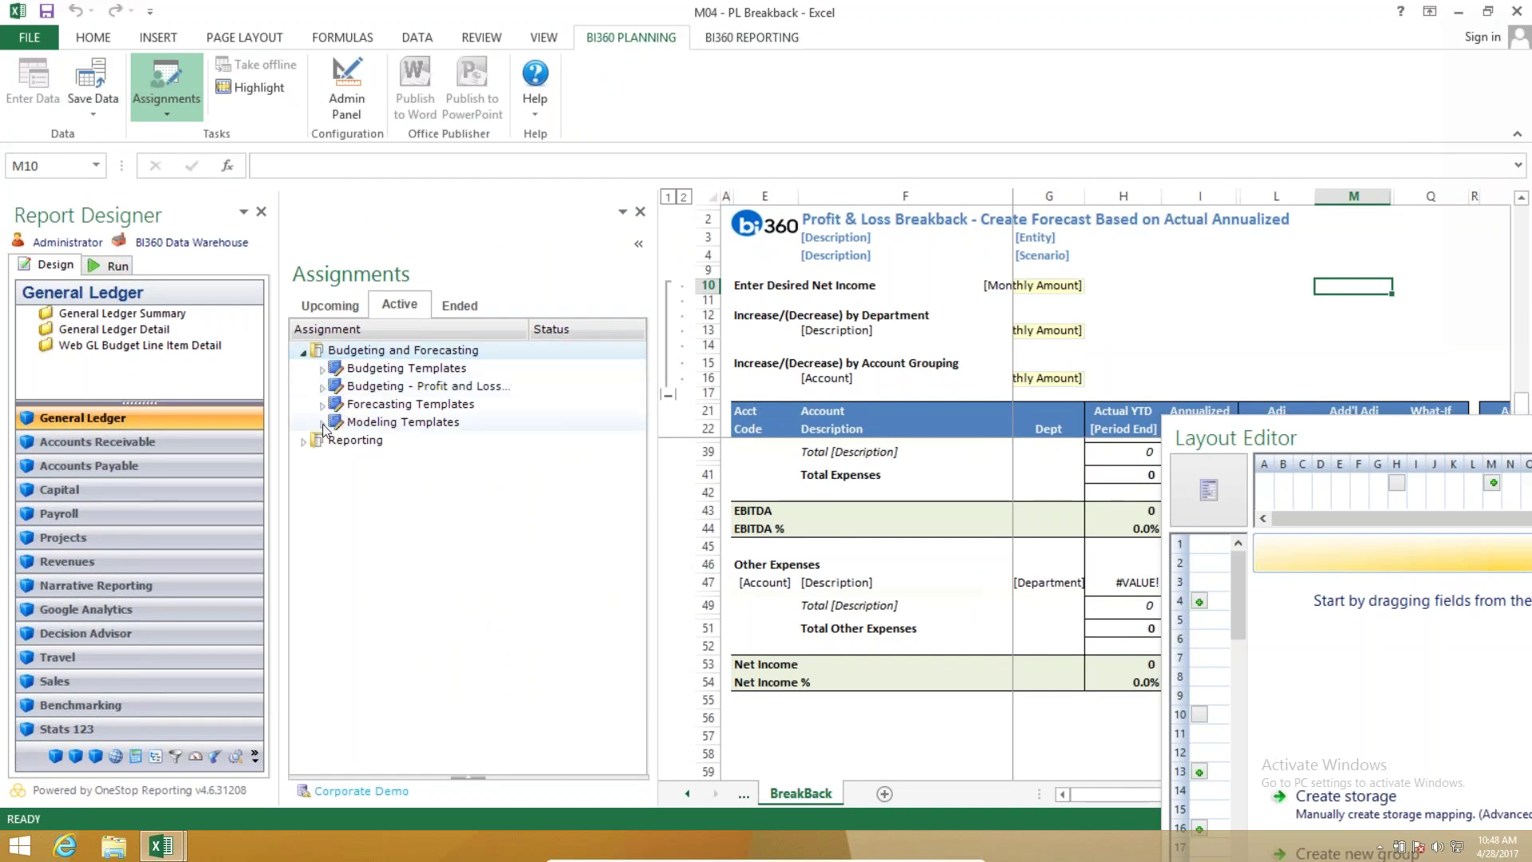
double_click(353, 422)
double_click(352, 440)
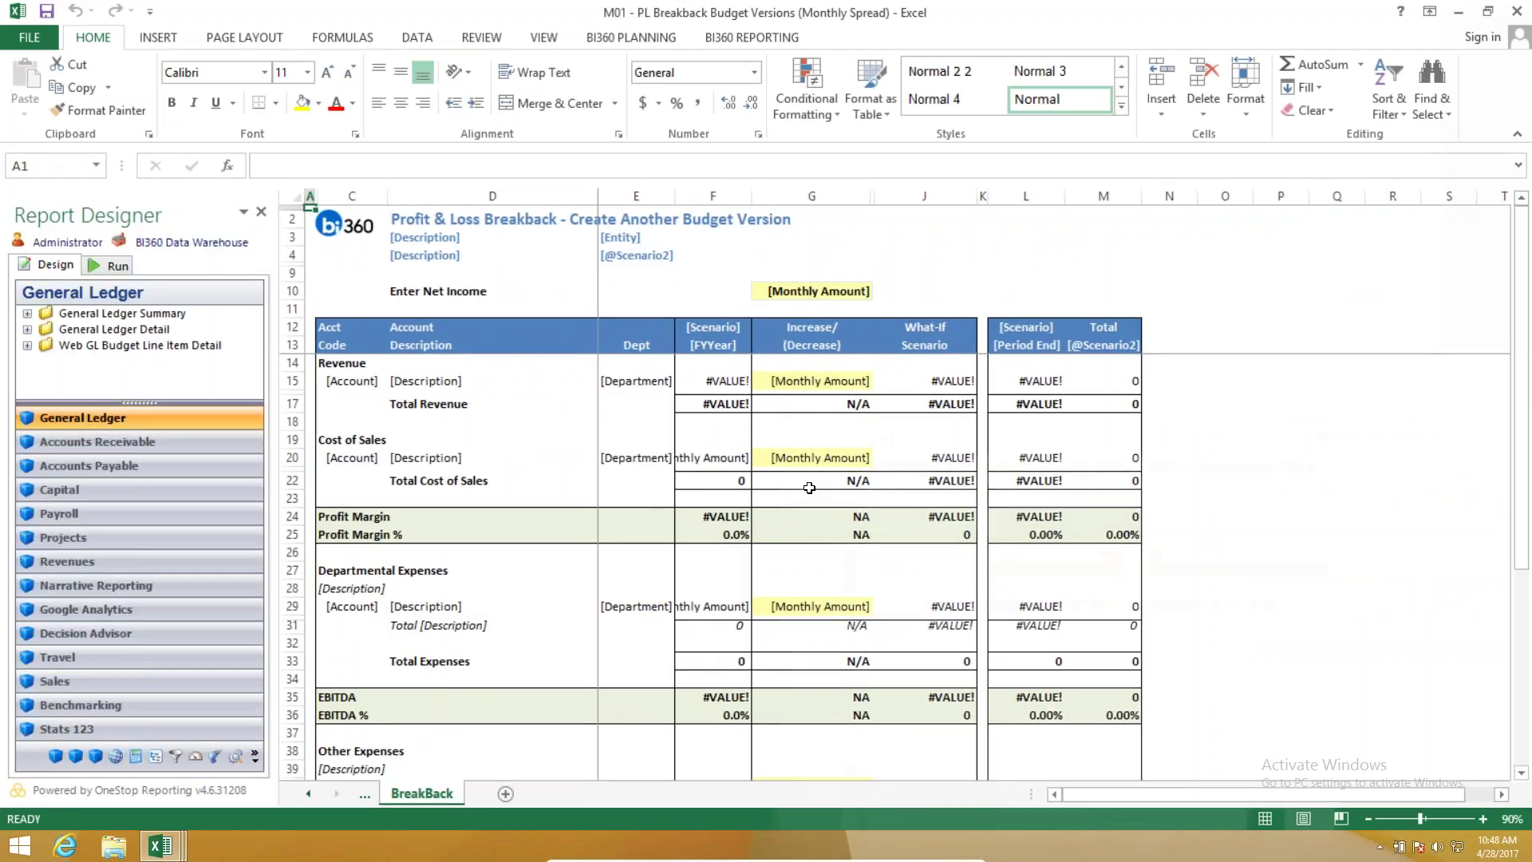
Run the report with BUD as the source scenario and review the BUD2 net income of 3,043,884.
left_click(118, 271)
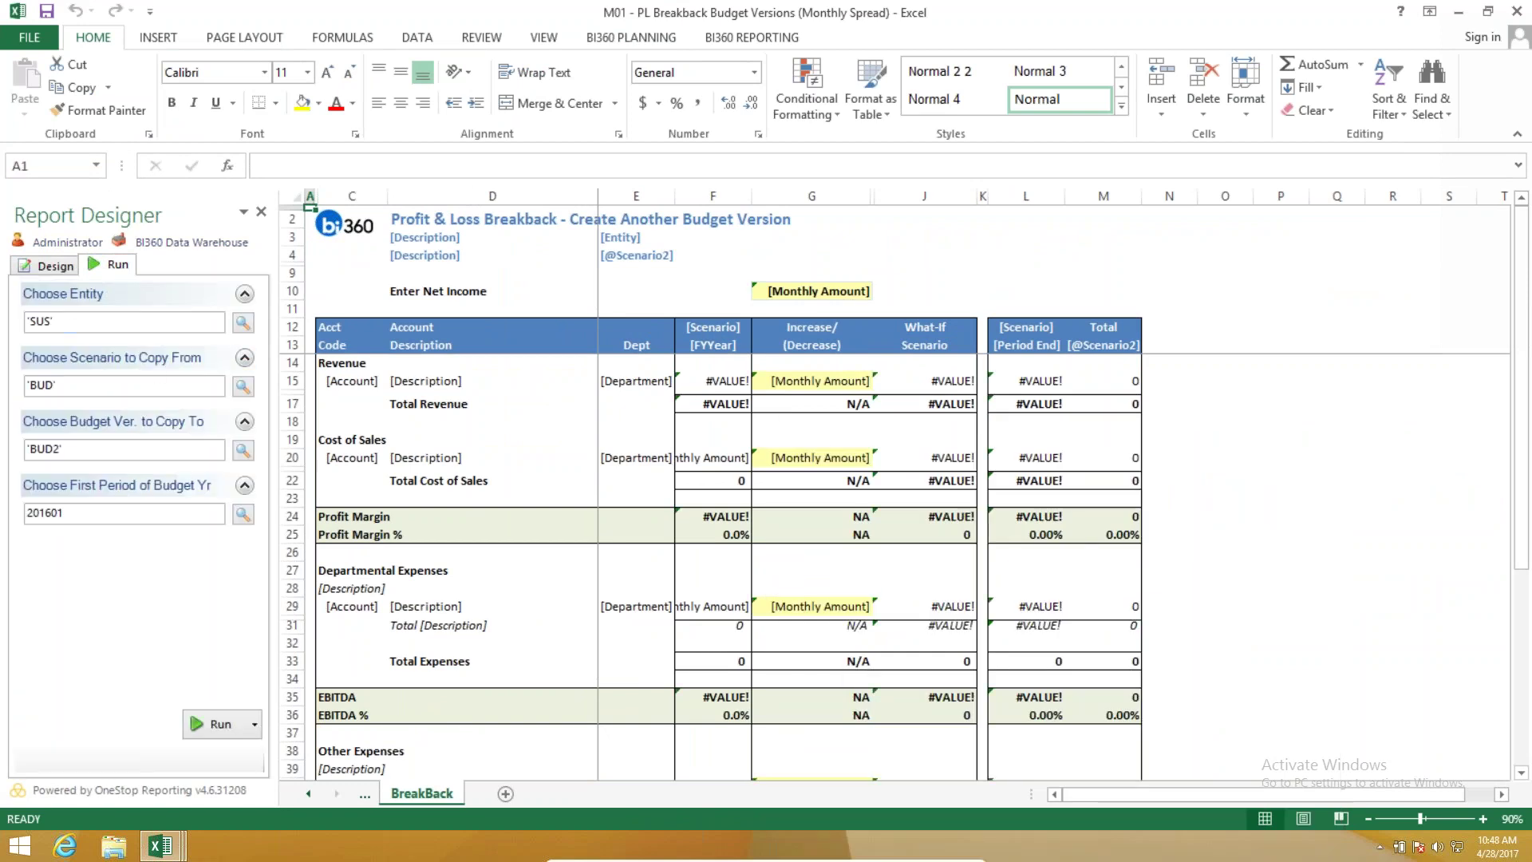
left_click(244, 386)
key("Return")
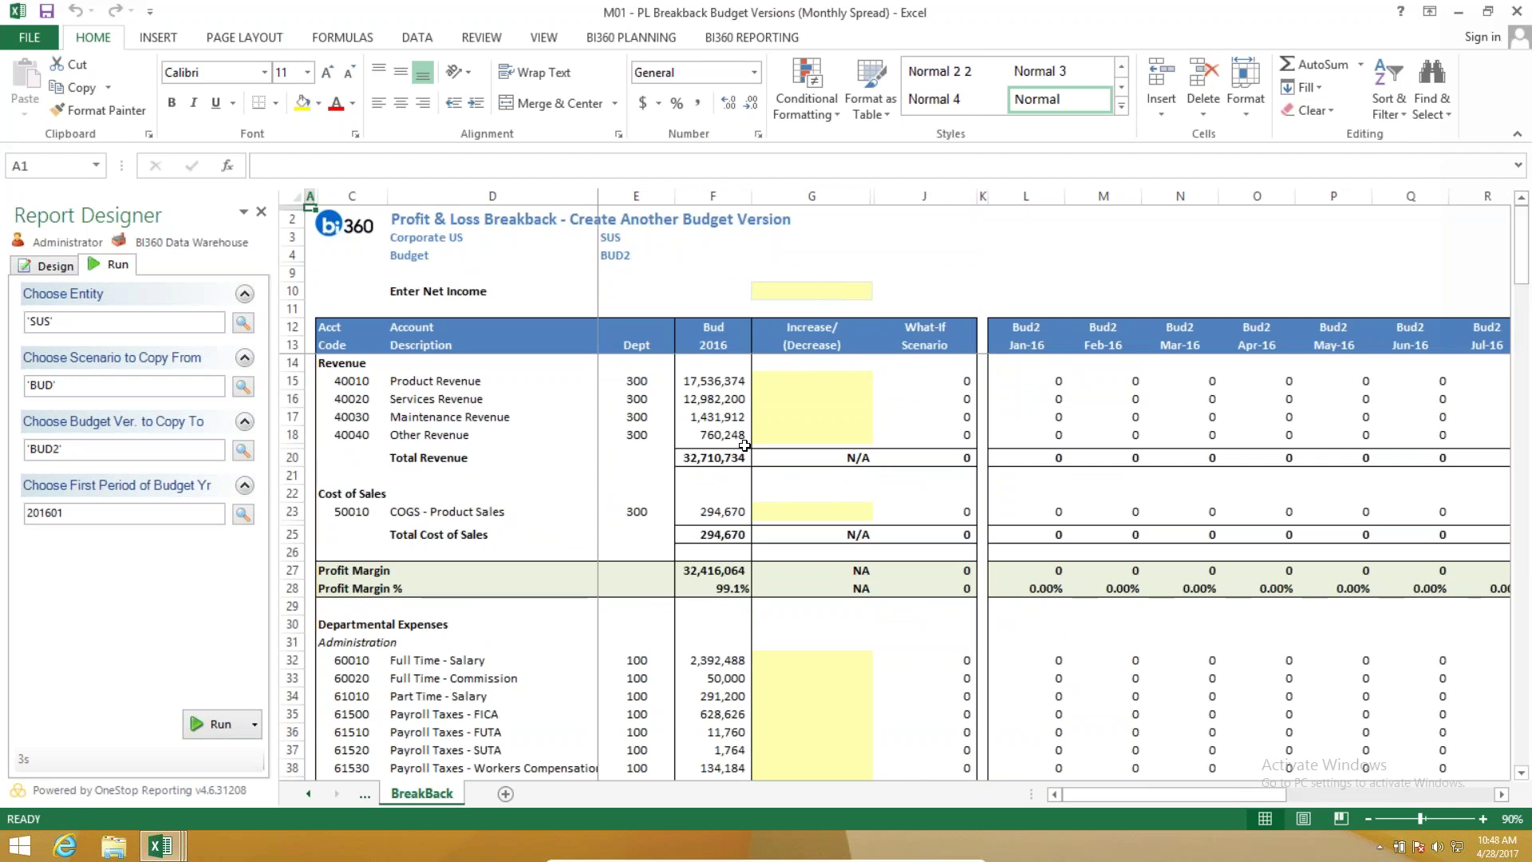
scroll(744, 445, "down", 20)
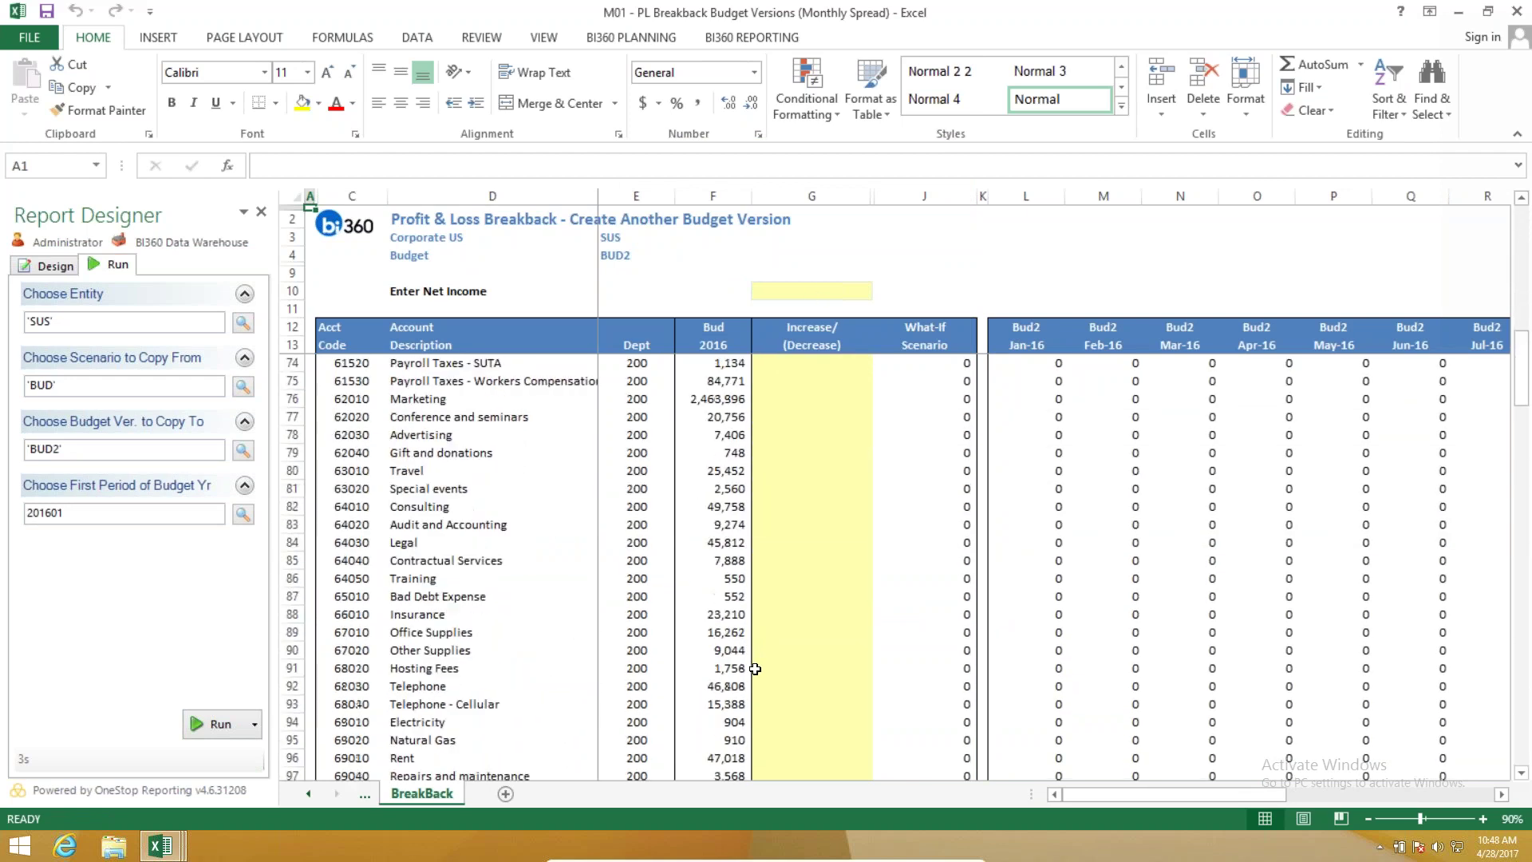
scroll(752, 672, "down", 20)
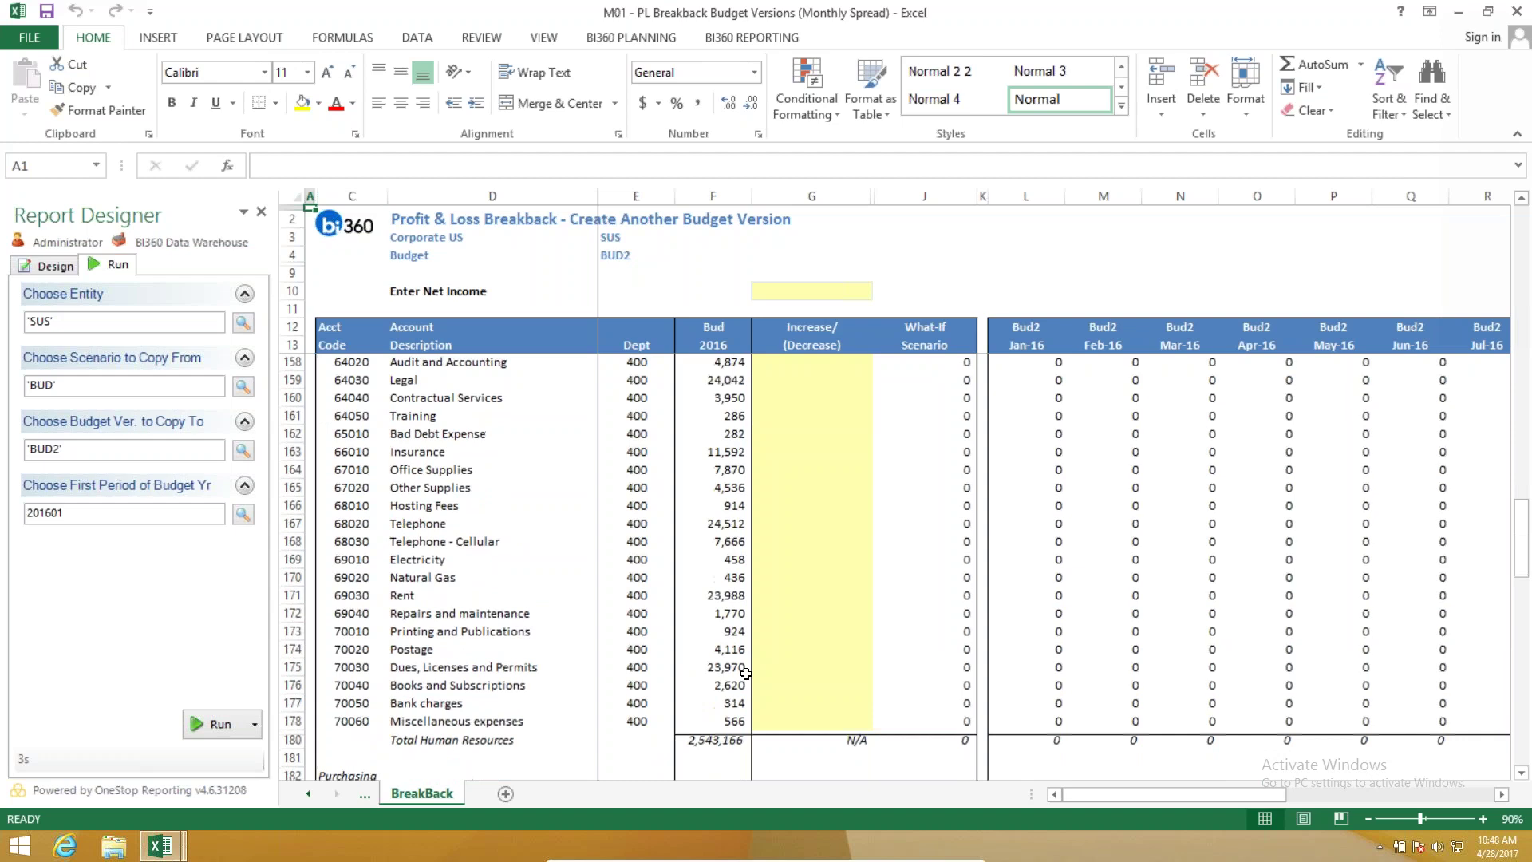
scroll(744, 674, "down", 20)
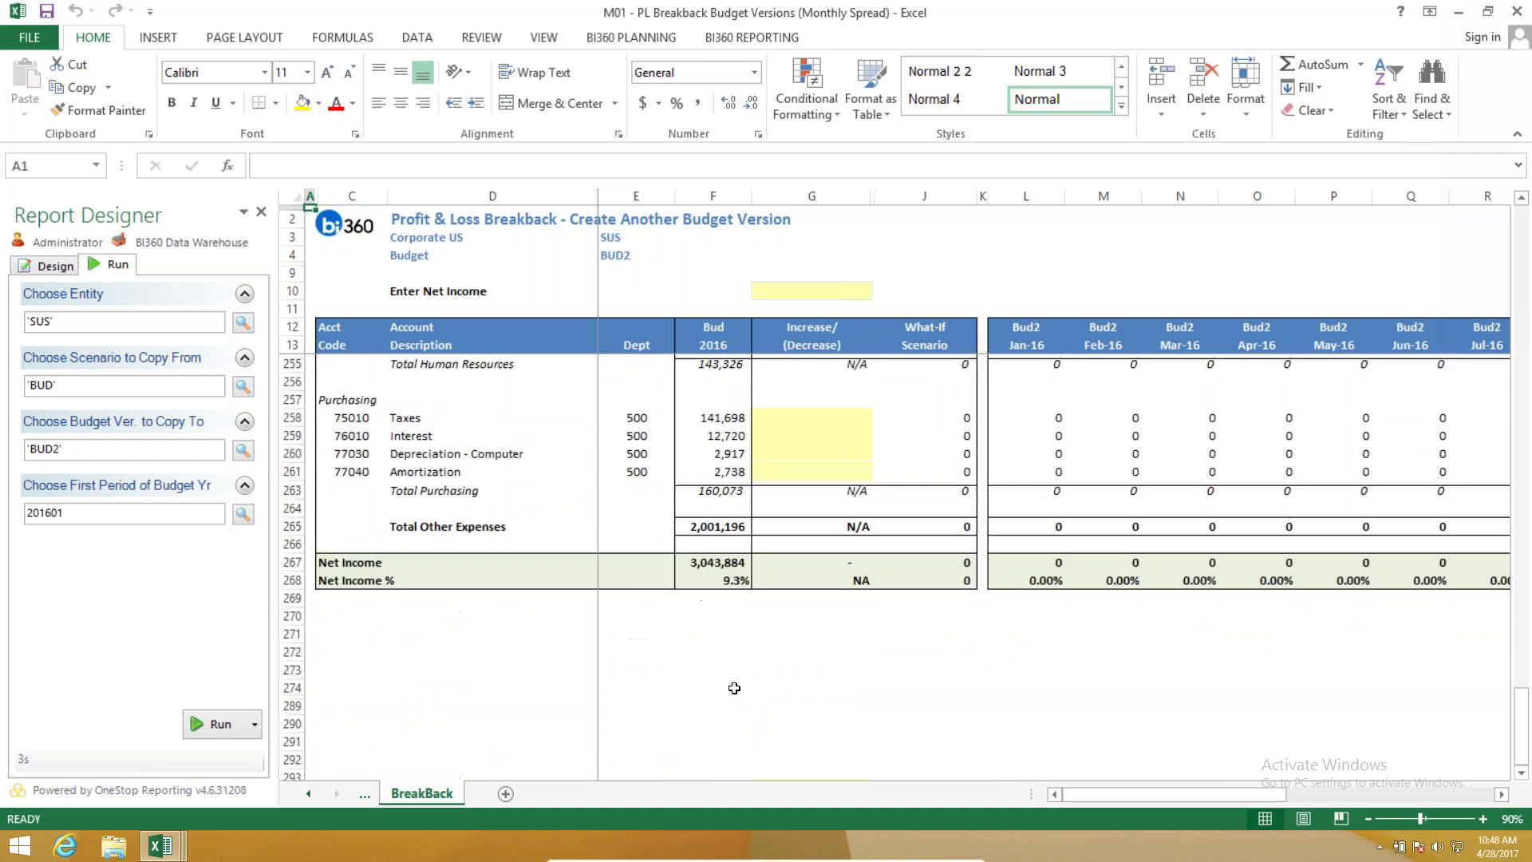
scroll(694, 598, "up", 20)
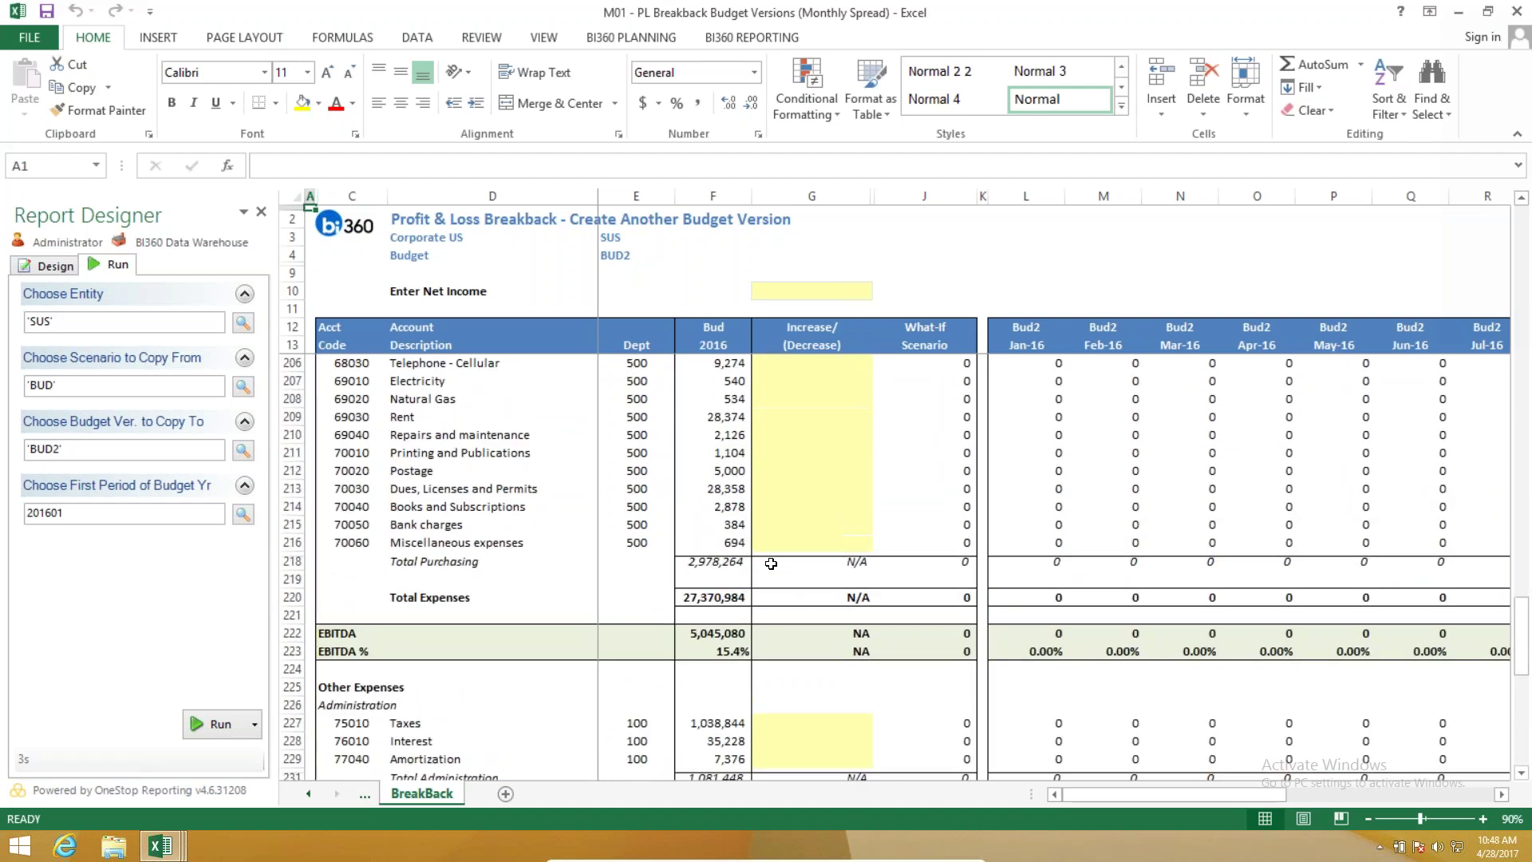
scroll(771, 560, "up", 20)
Set the desired net income in G10 to 4,000,000.
left_click(786, 291)
type("4,0")
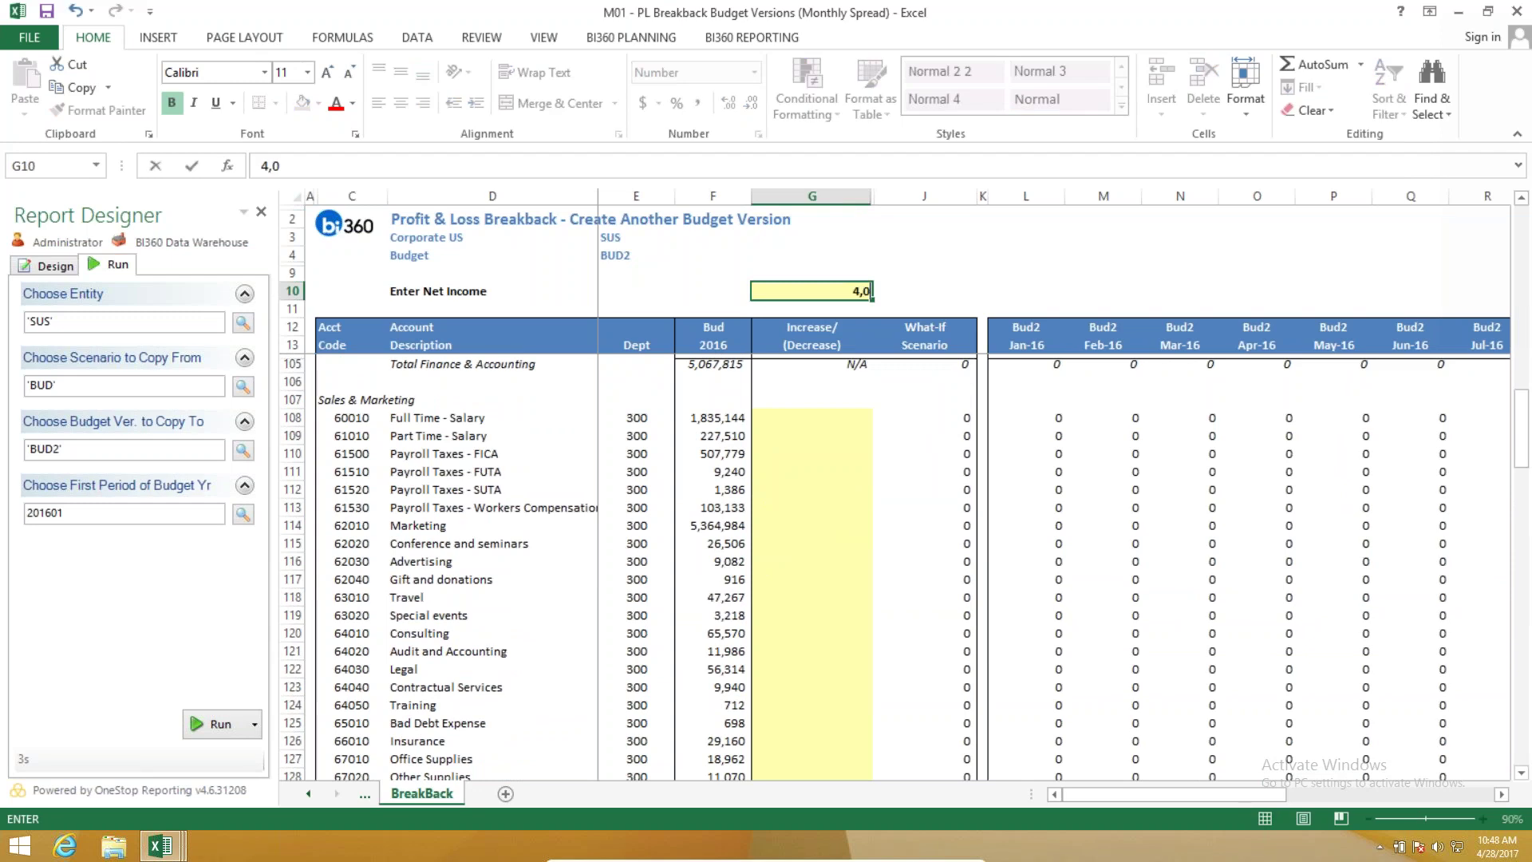
type("00,000")
key("Return")
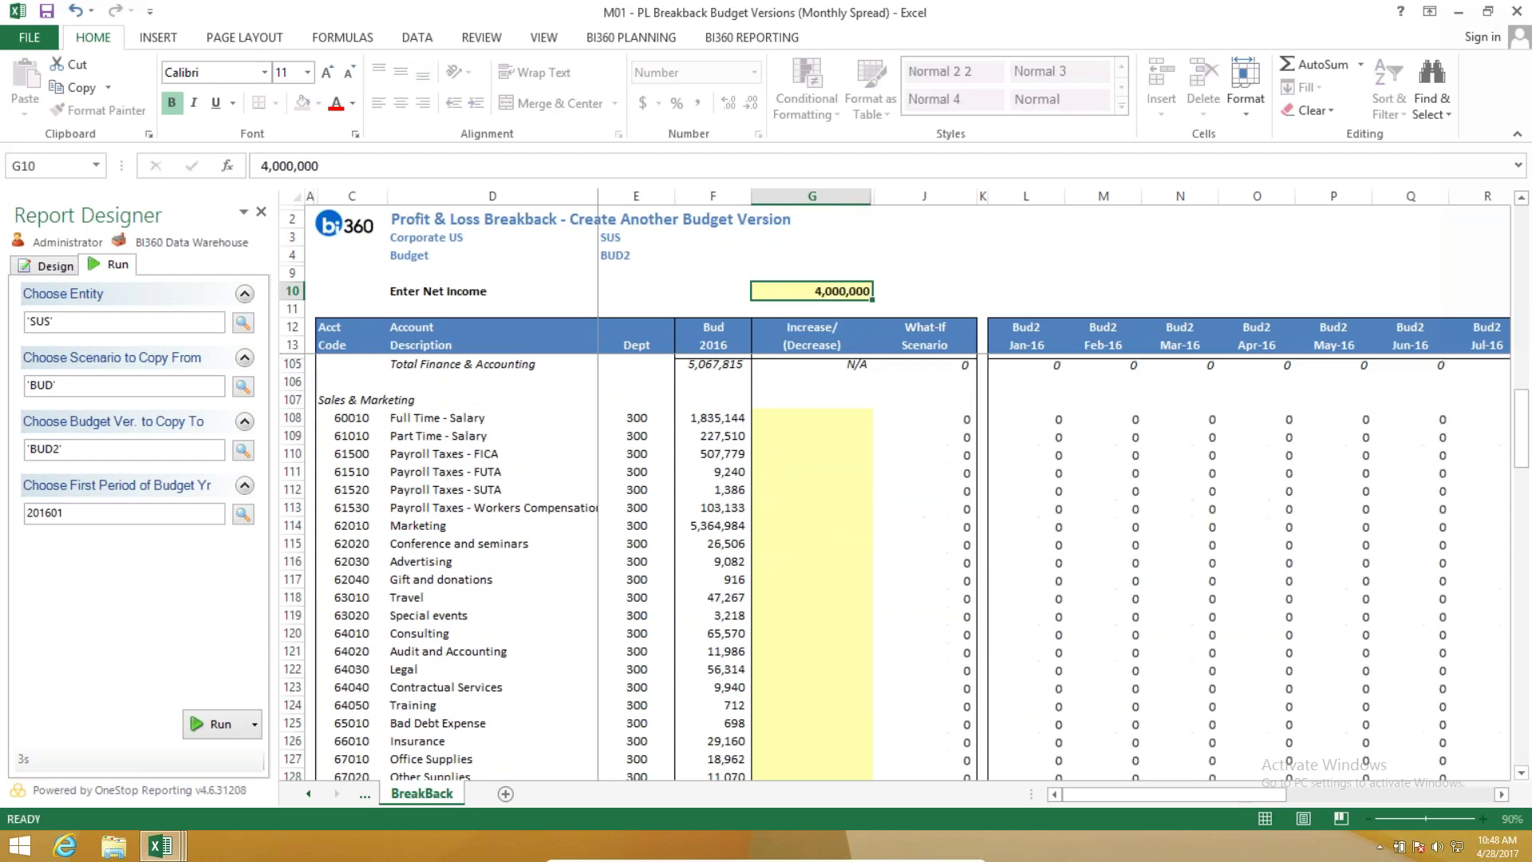
scroll(1031, 419, "up", 11)
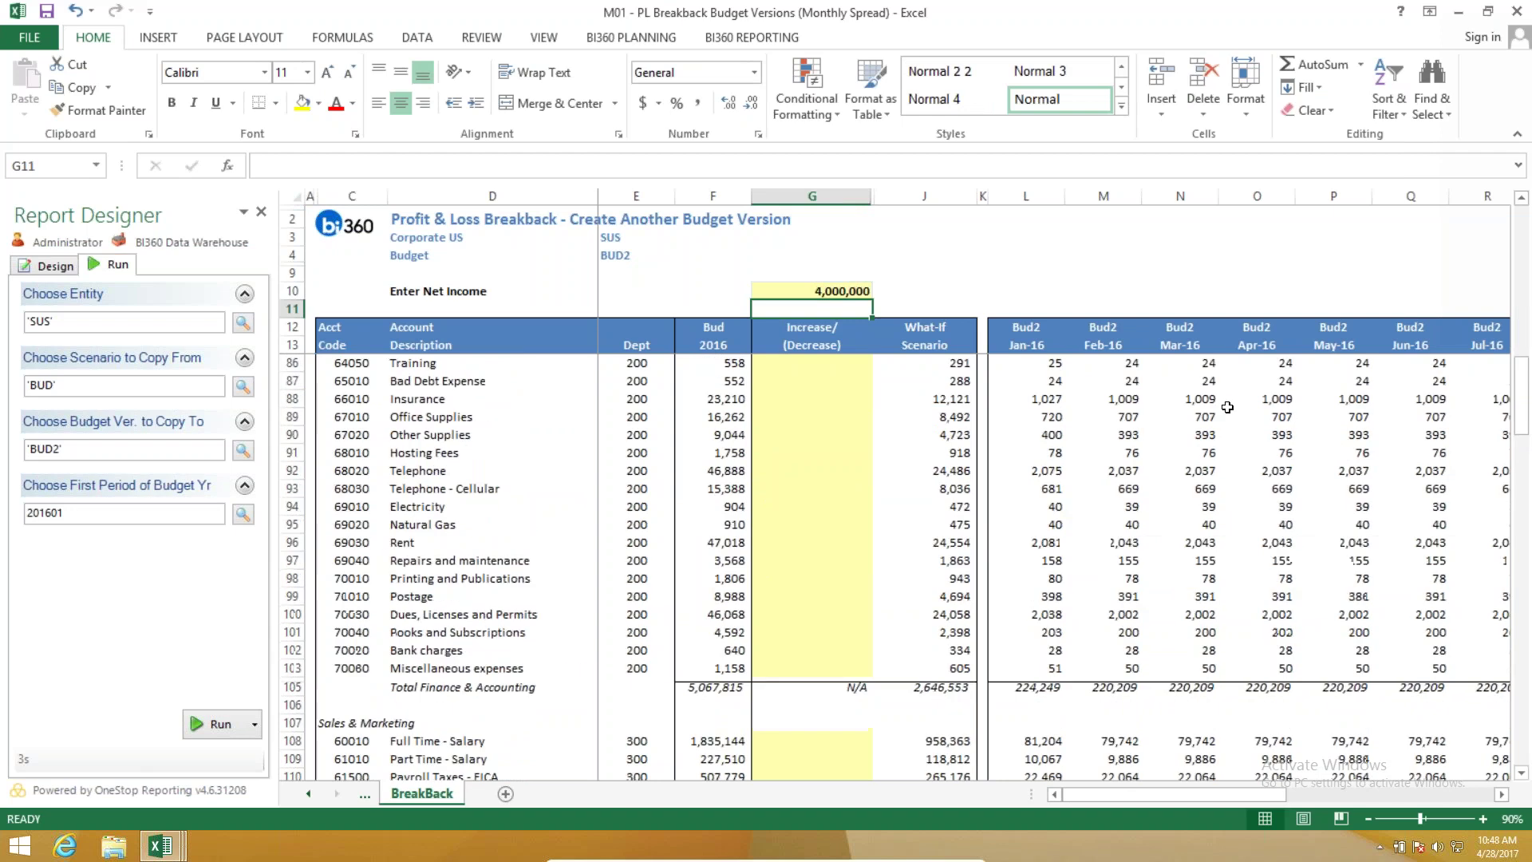
scroll(1171, 419, "up", 16)
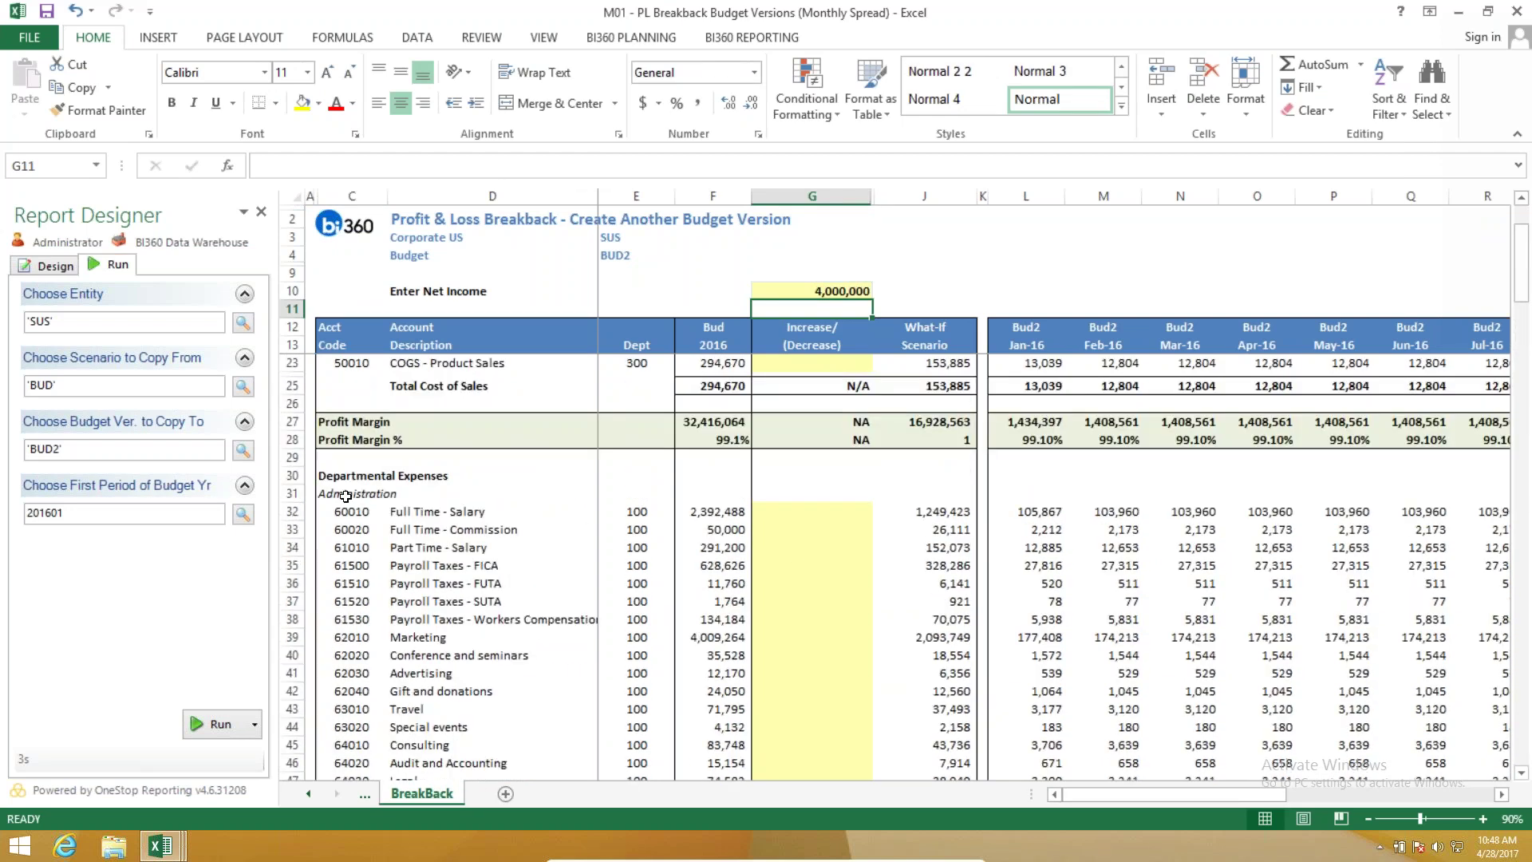
Apply a -8% Full Time - Salary adjustment in G32, giving What-If salary 2,201,089.
left_click(772, 513)
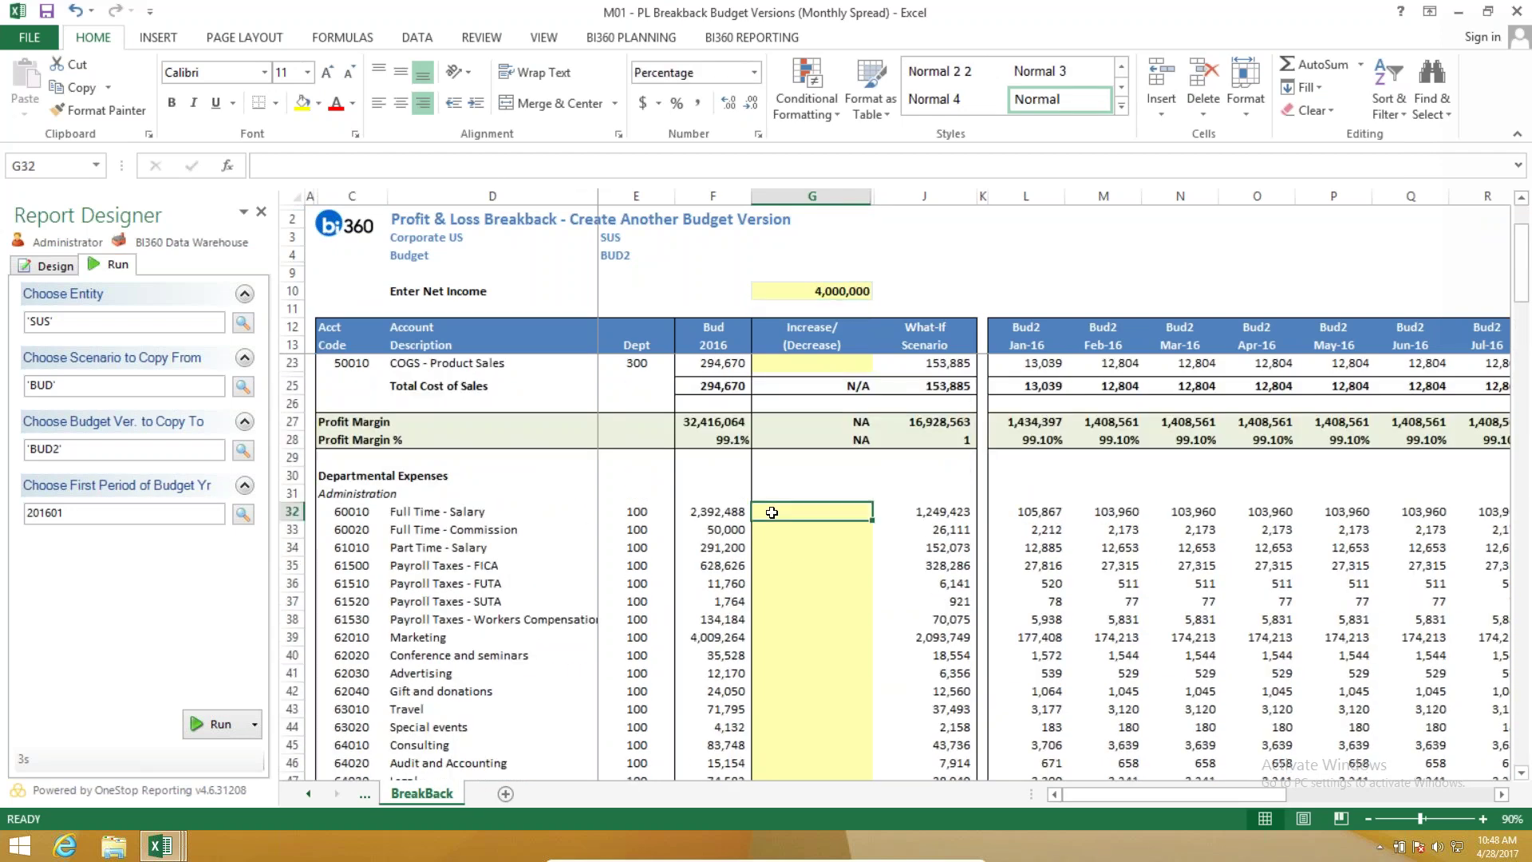
type("-")
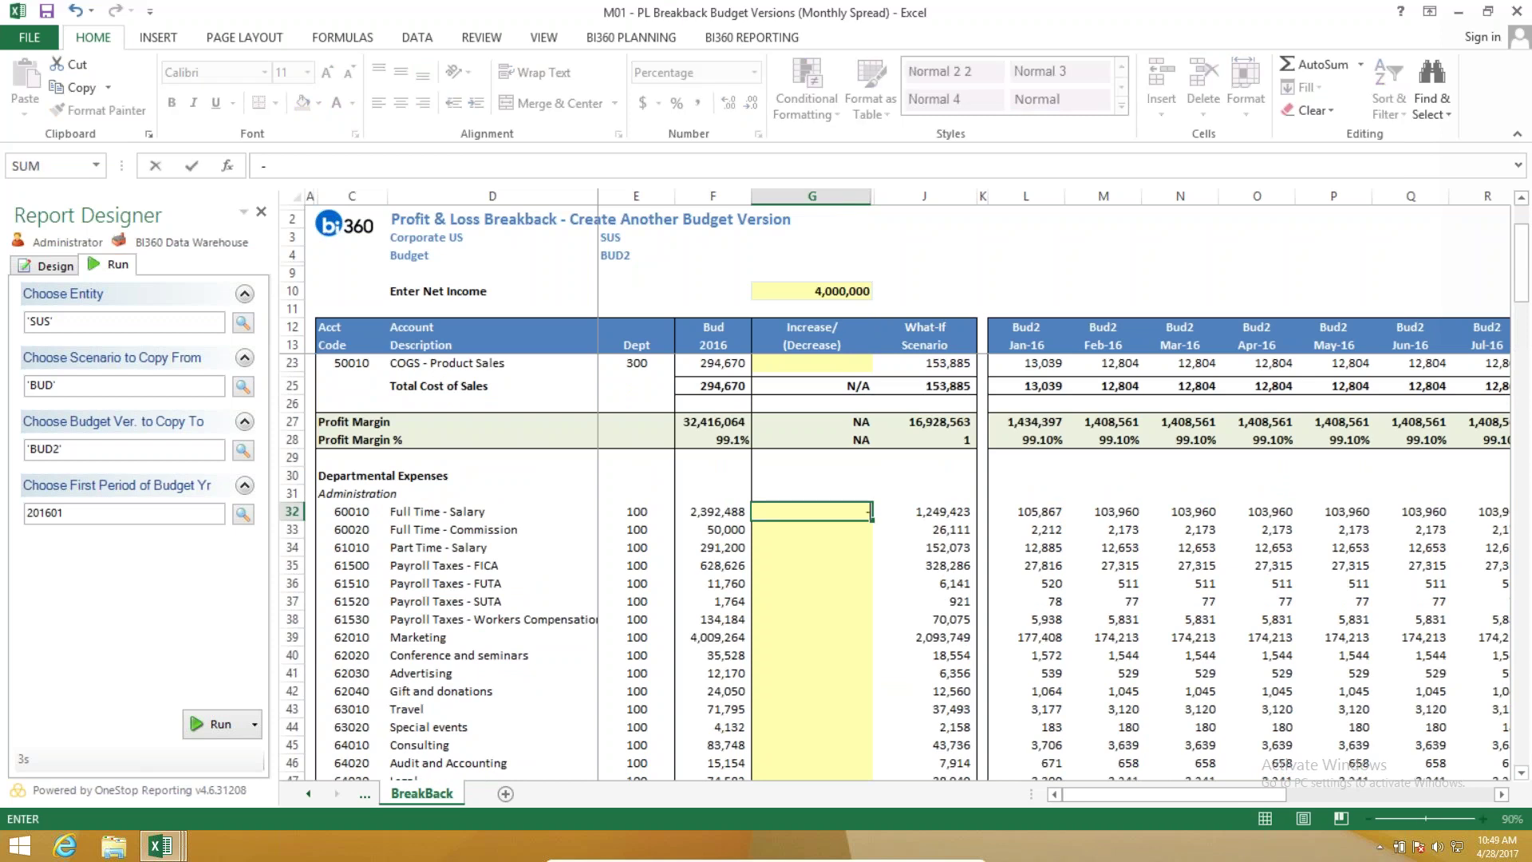
type("8")
key("Return")
scroll(830, 592, "up", 3)
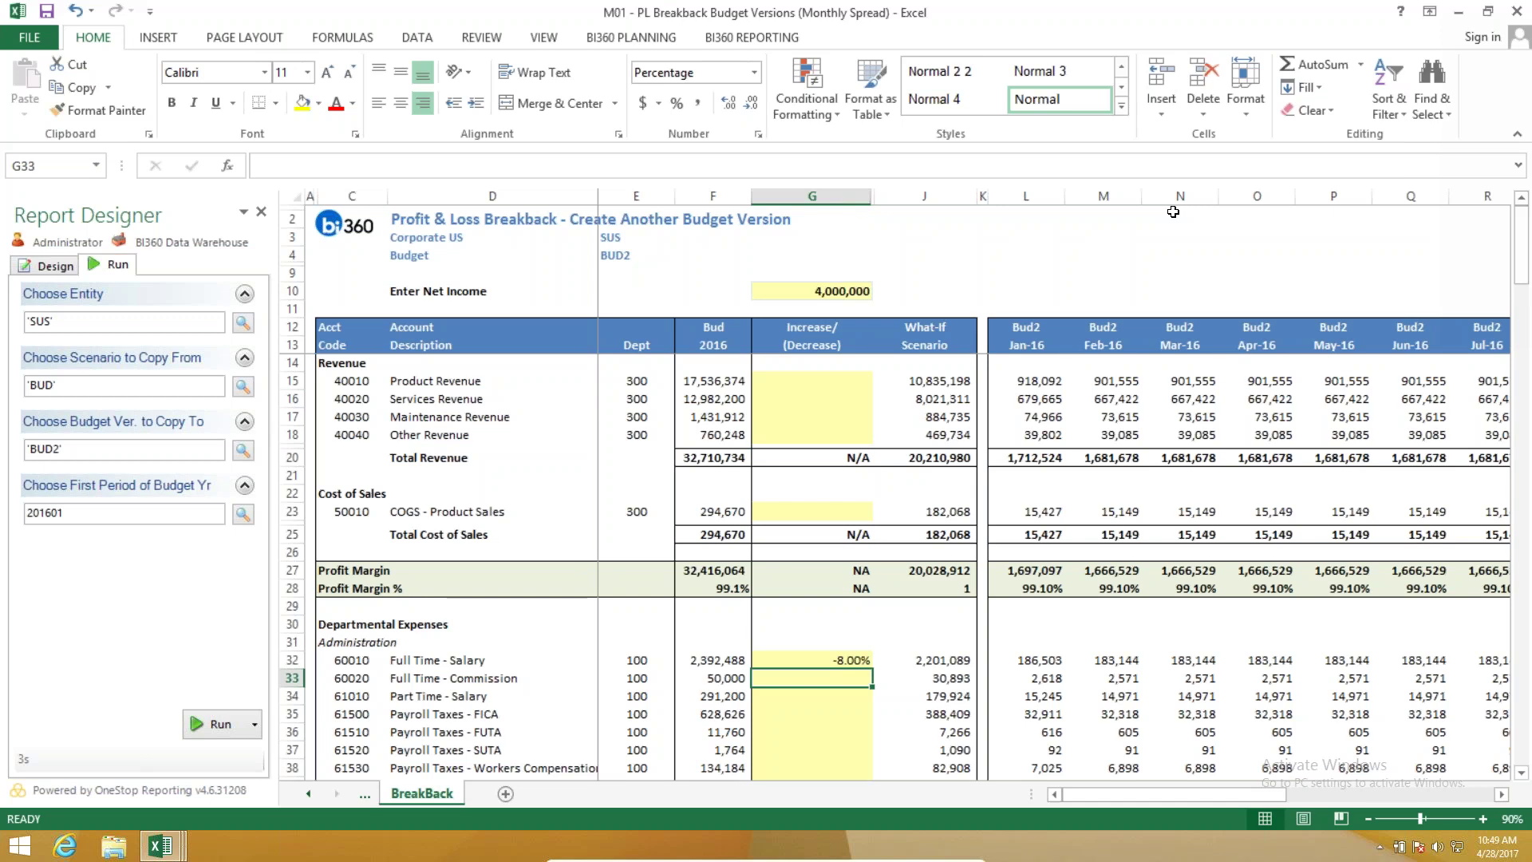
left_click(634, 38)
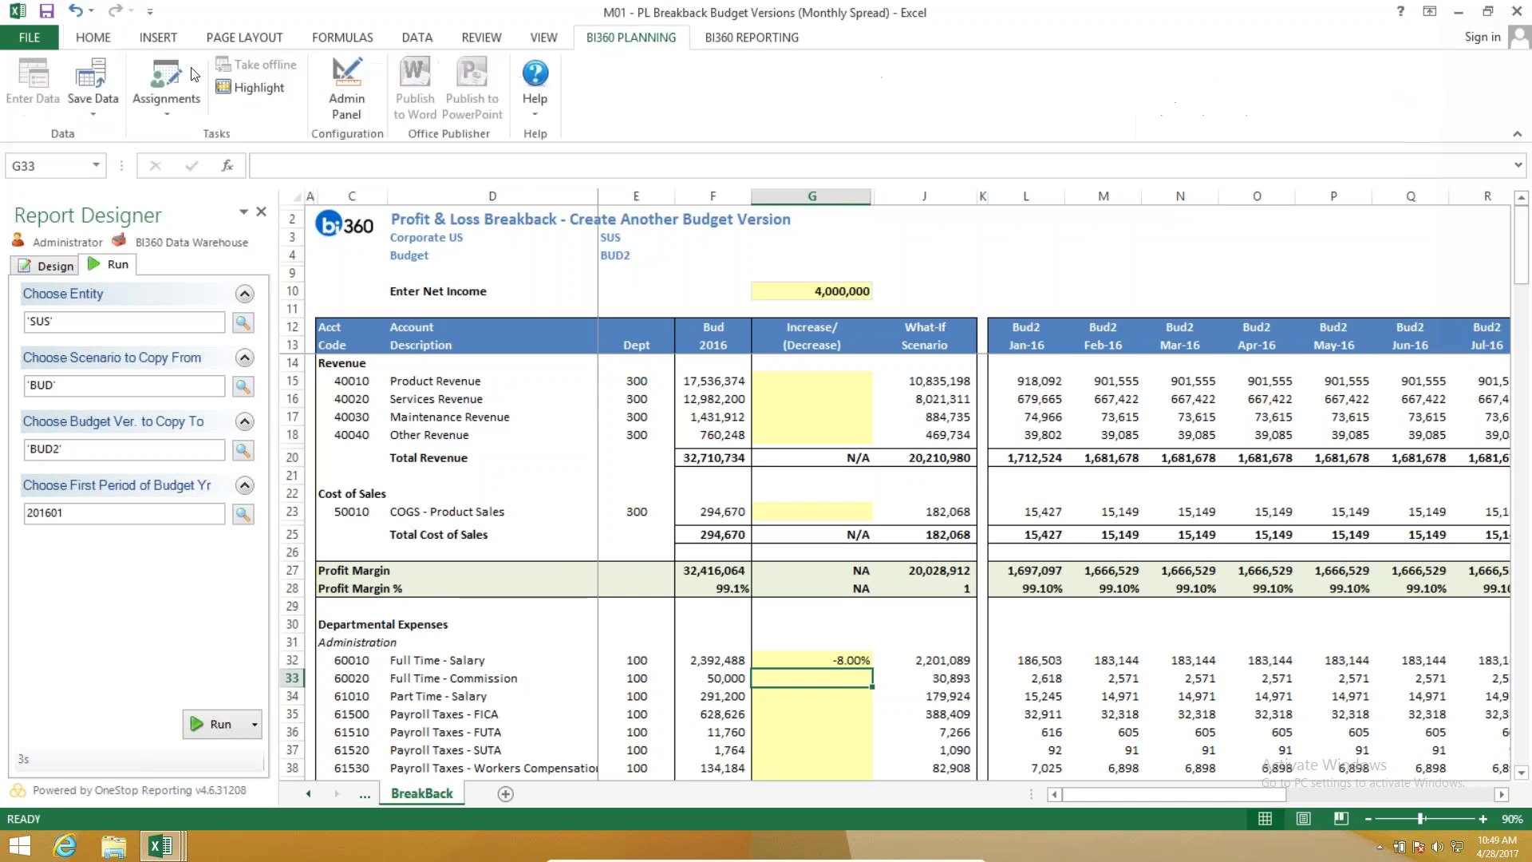
Open B30 - Budget Model Personnel Allocations from the Budgeting Templates assignments.
left_click(160, 74)
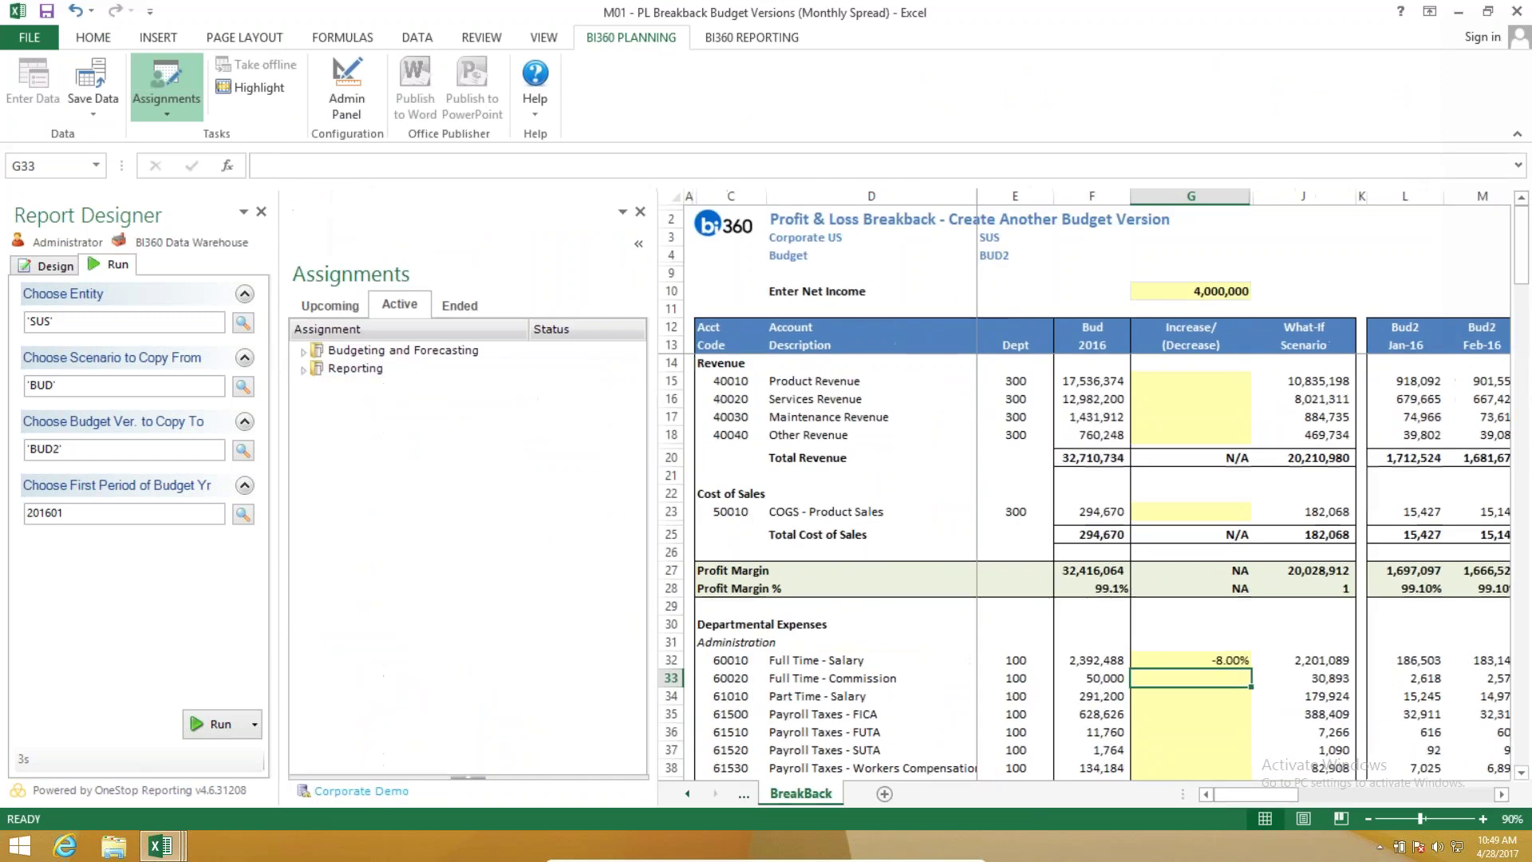
left_click(321, 370)
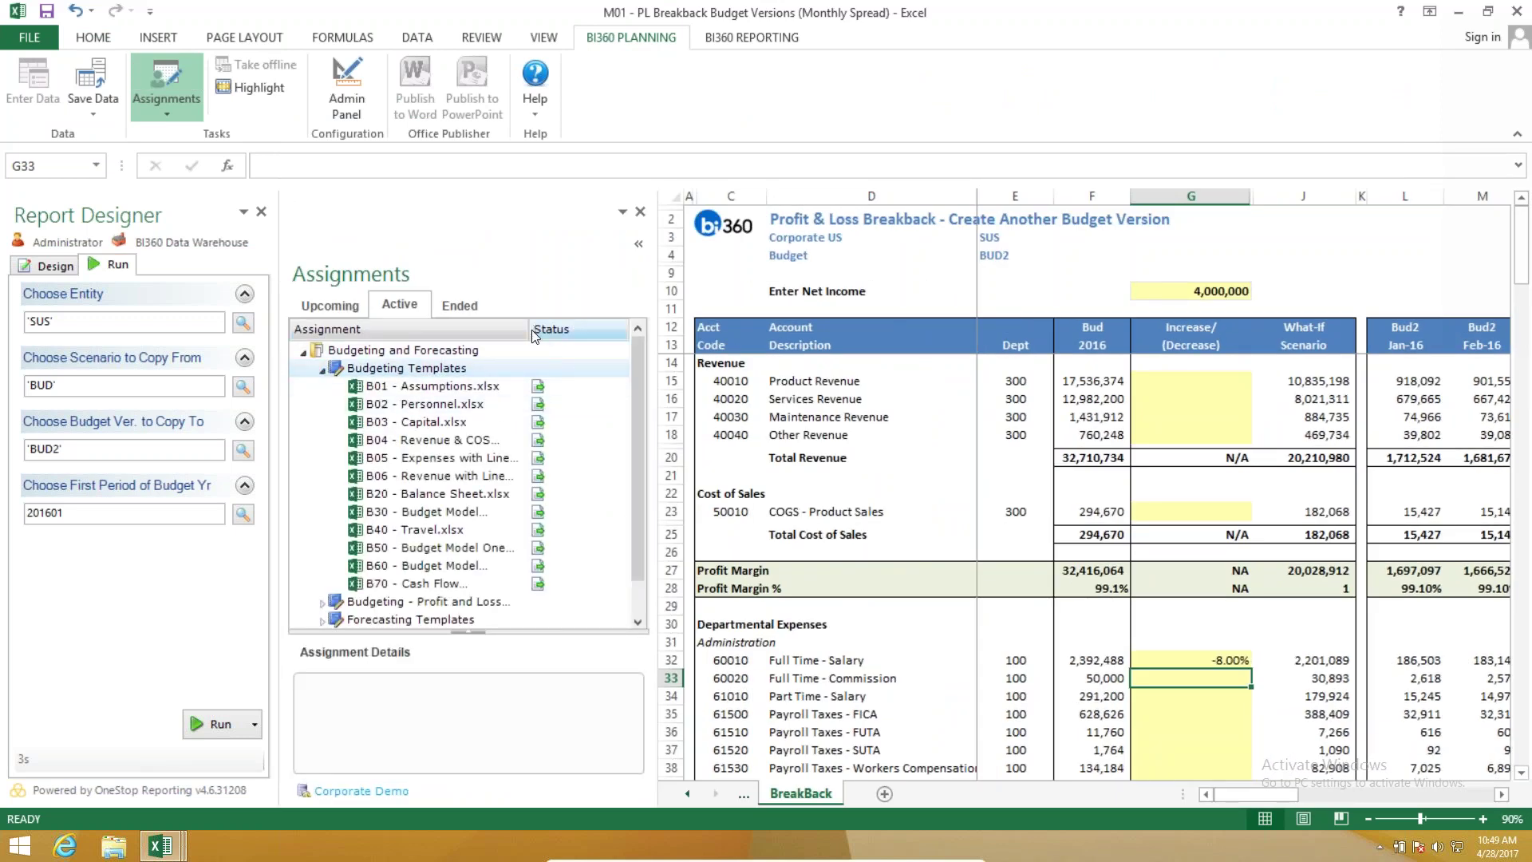
left_click_drag(529, 329, 592, 329)
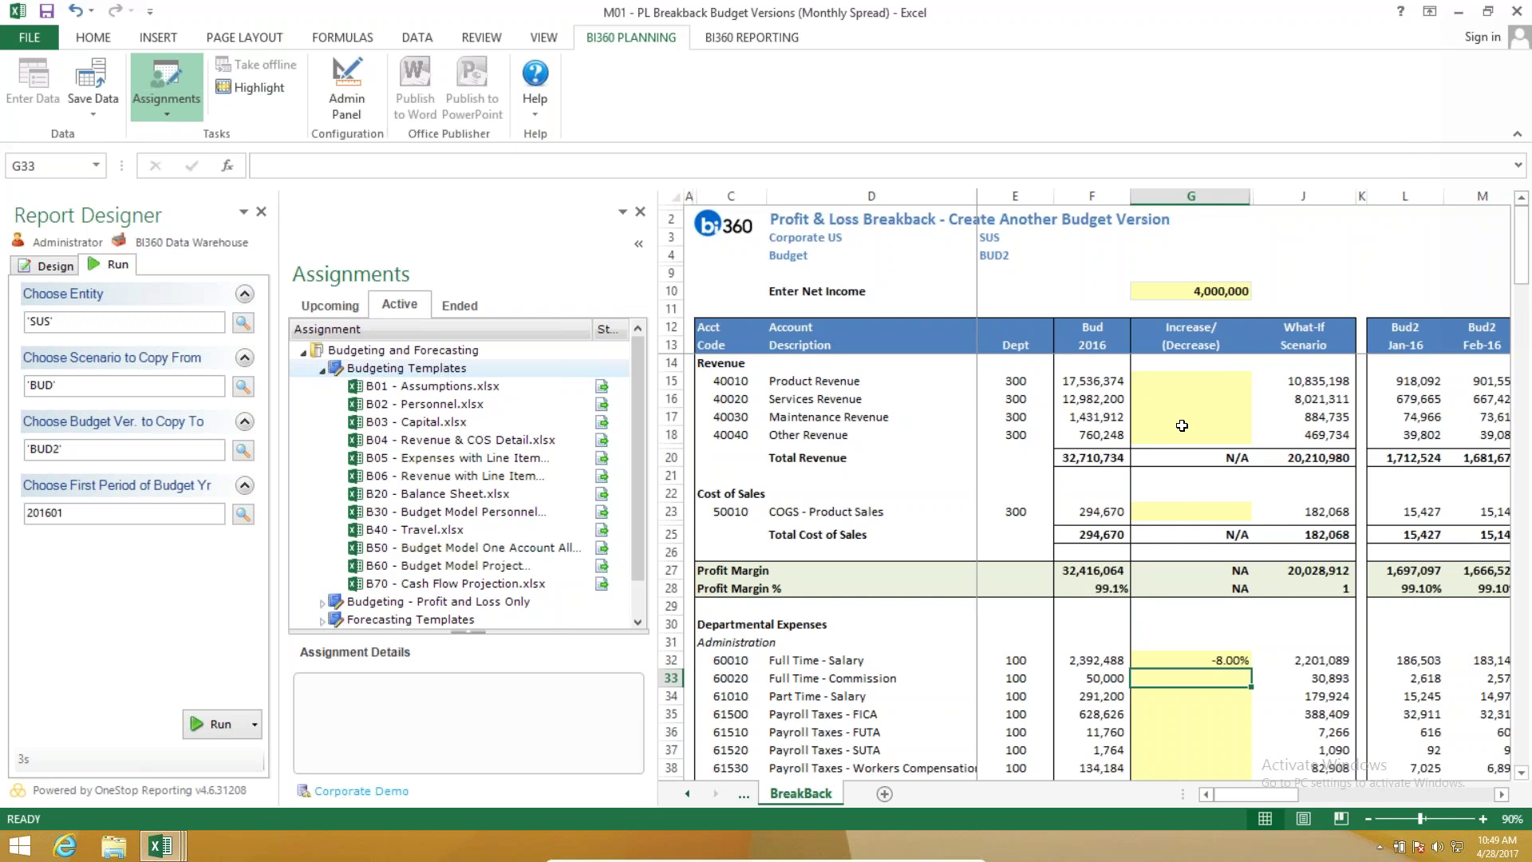
double_click(490, 513)
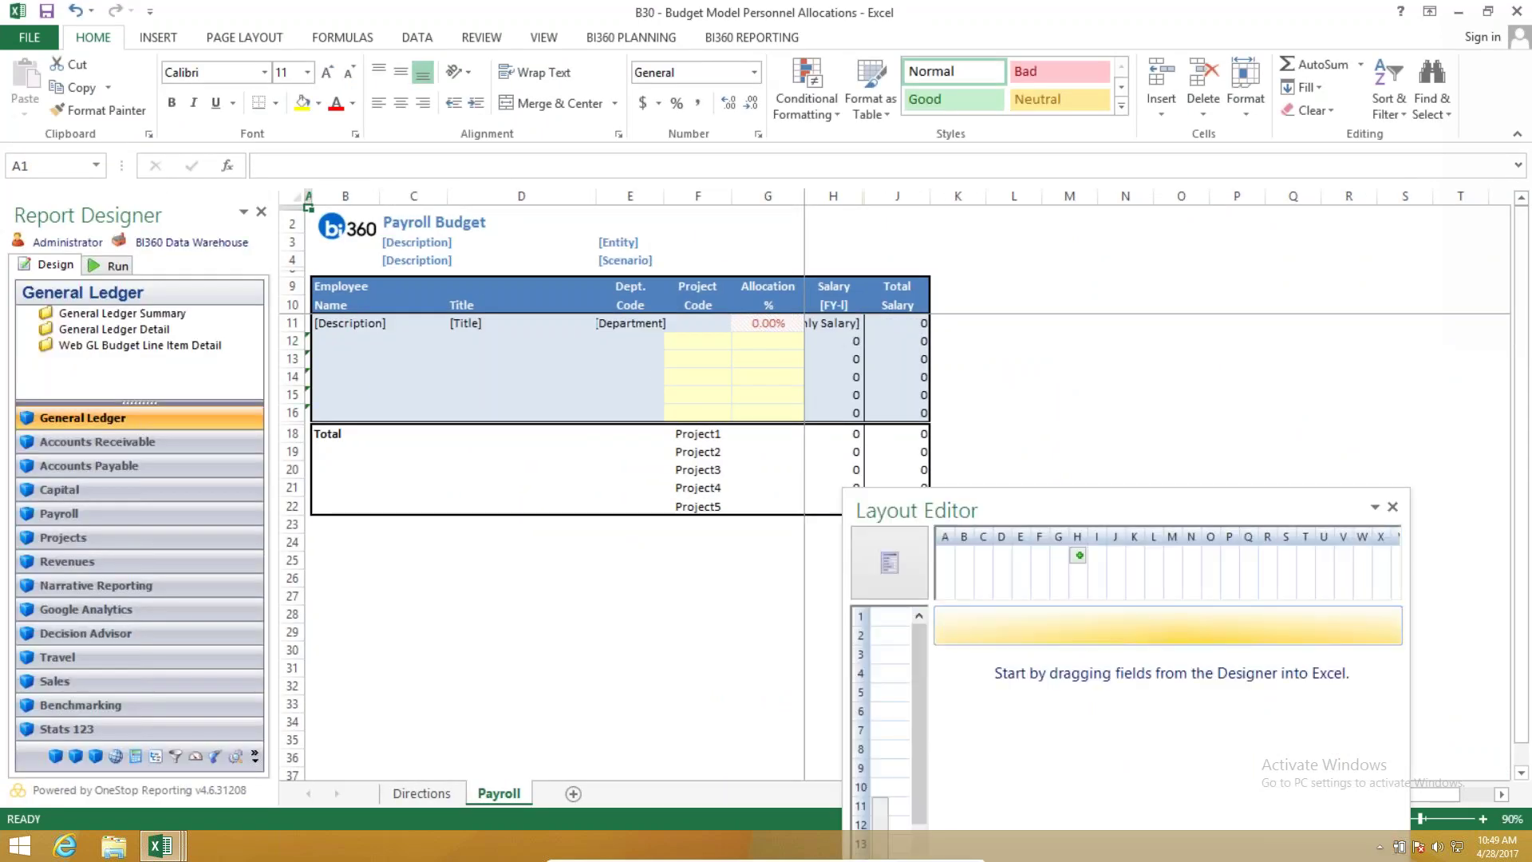
Run the B30 Payroll Budget for entity SUS and scenario BUD to load Jan–Dec 2016 salaries.
left_click(121, 265)
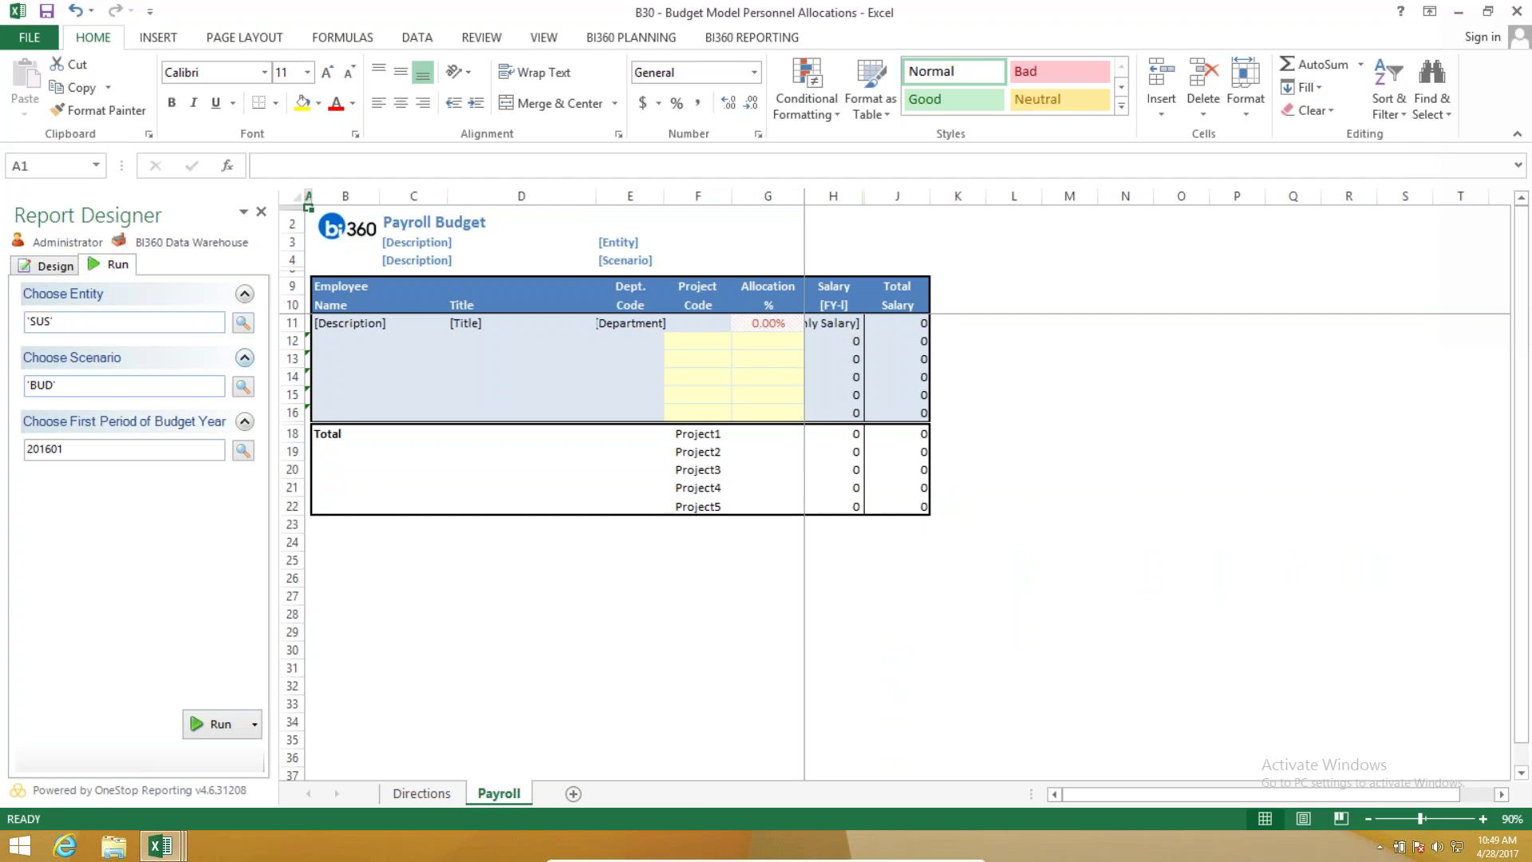
left_click(240, 723)
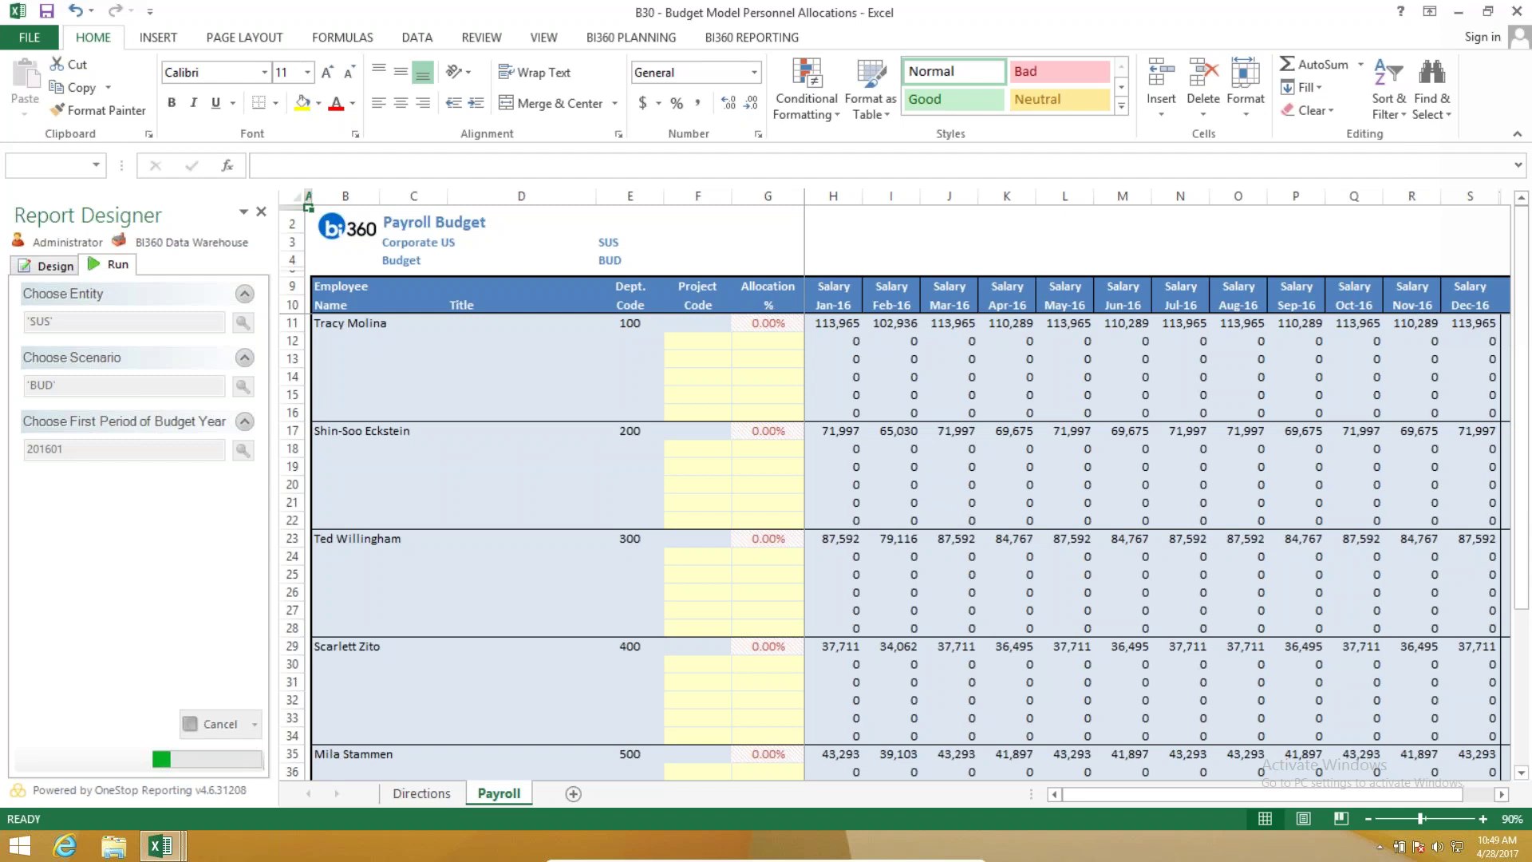
left_click(697, 341)
left_click(741, 341)
Allocate the first employee (department 100) 10% to Project3 in F12/G12.
left_click(695, 386)
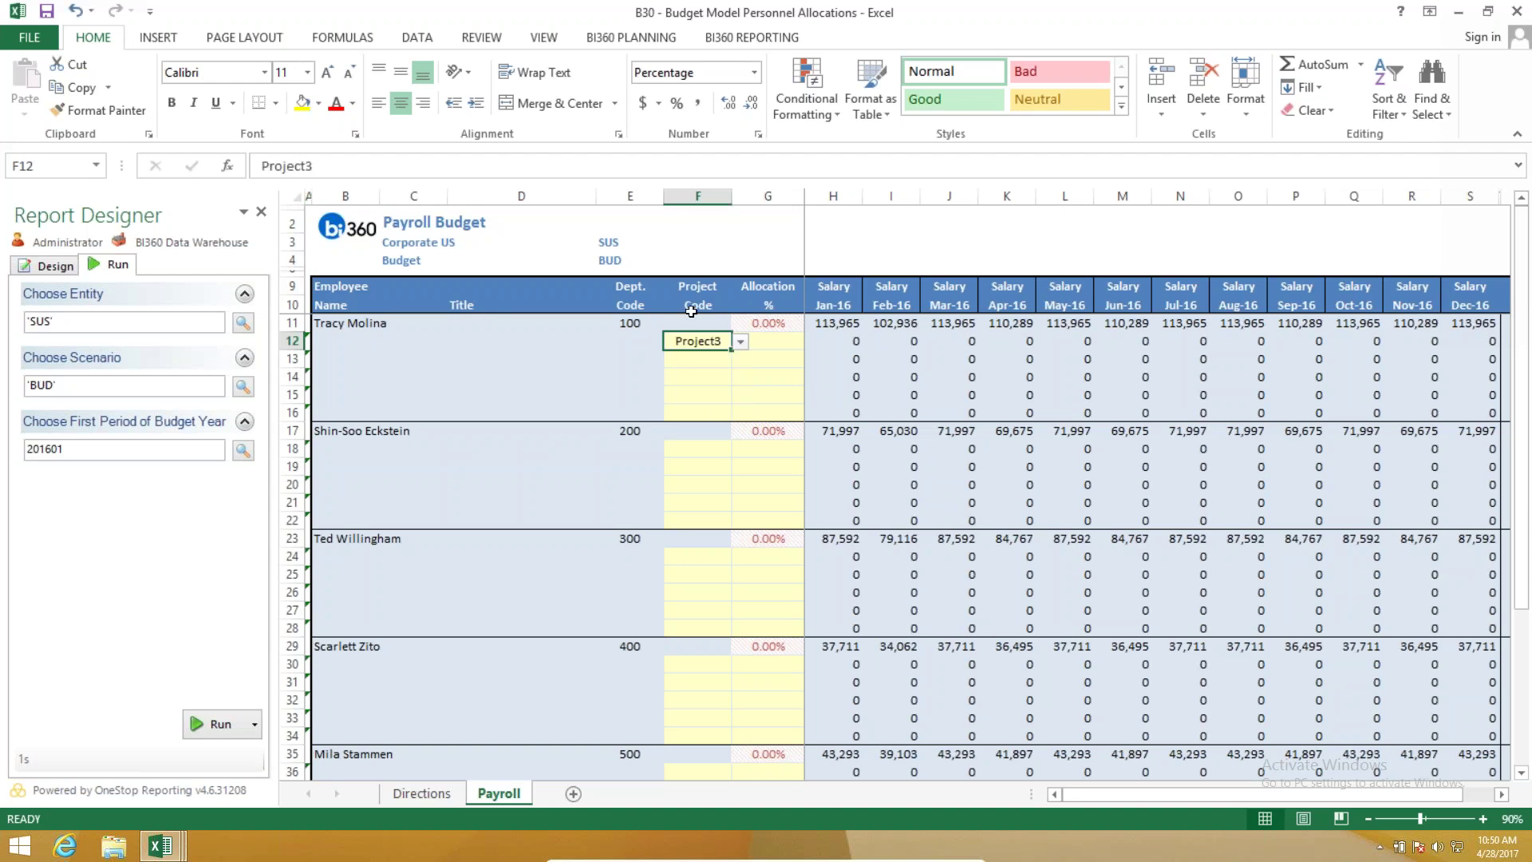
left_click(782, 339)
type("10")
key("Return")
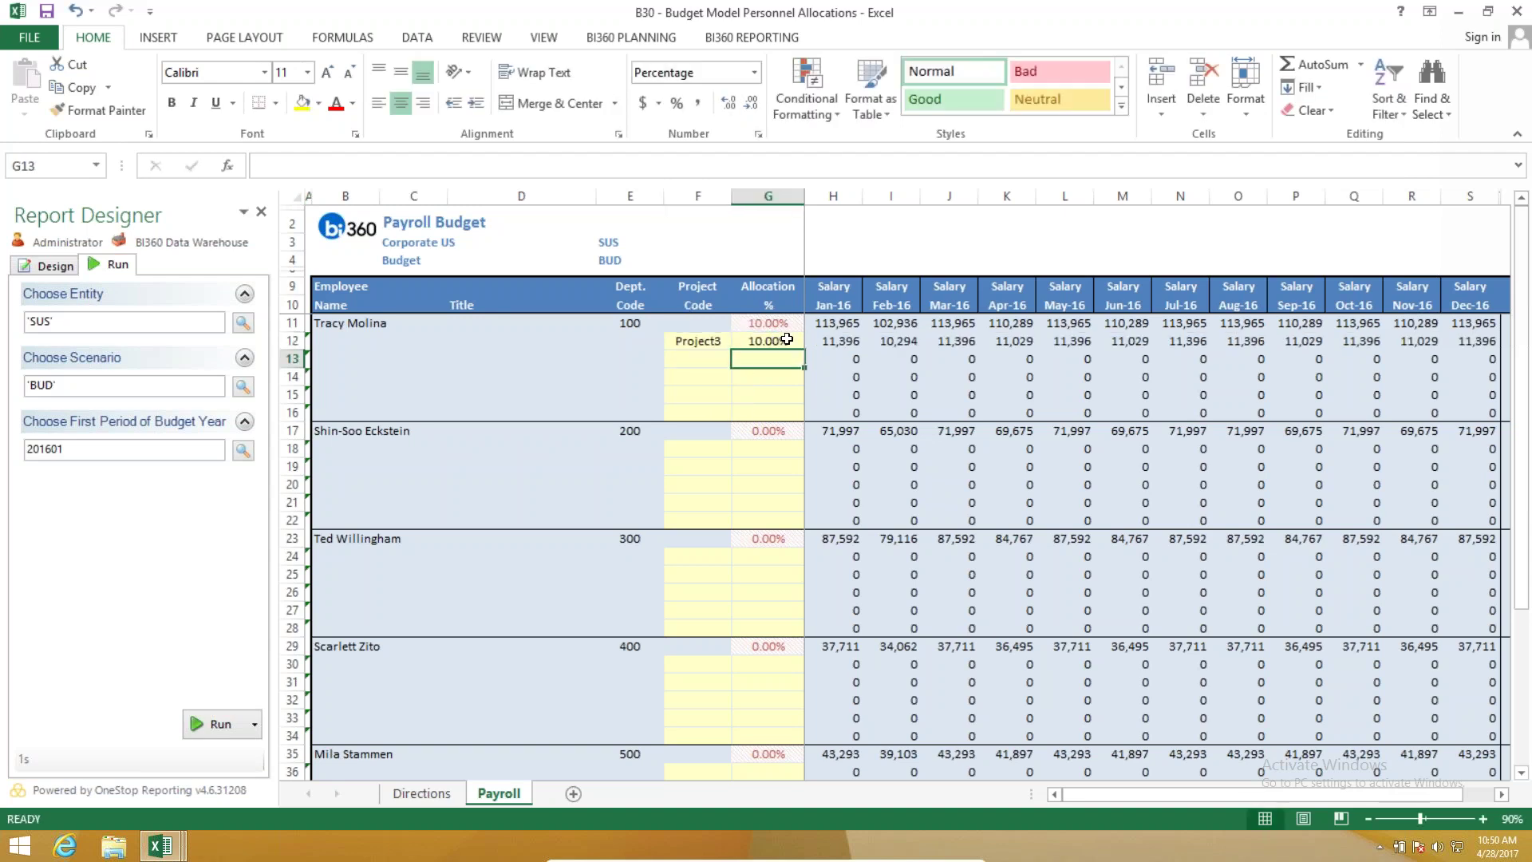
Allocate the department 300 employee 80% to Project3 in F24/G24.
left_click(710, 554)
left_click(740, 558)
left_click(694, 597)
left_click(754, 557)
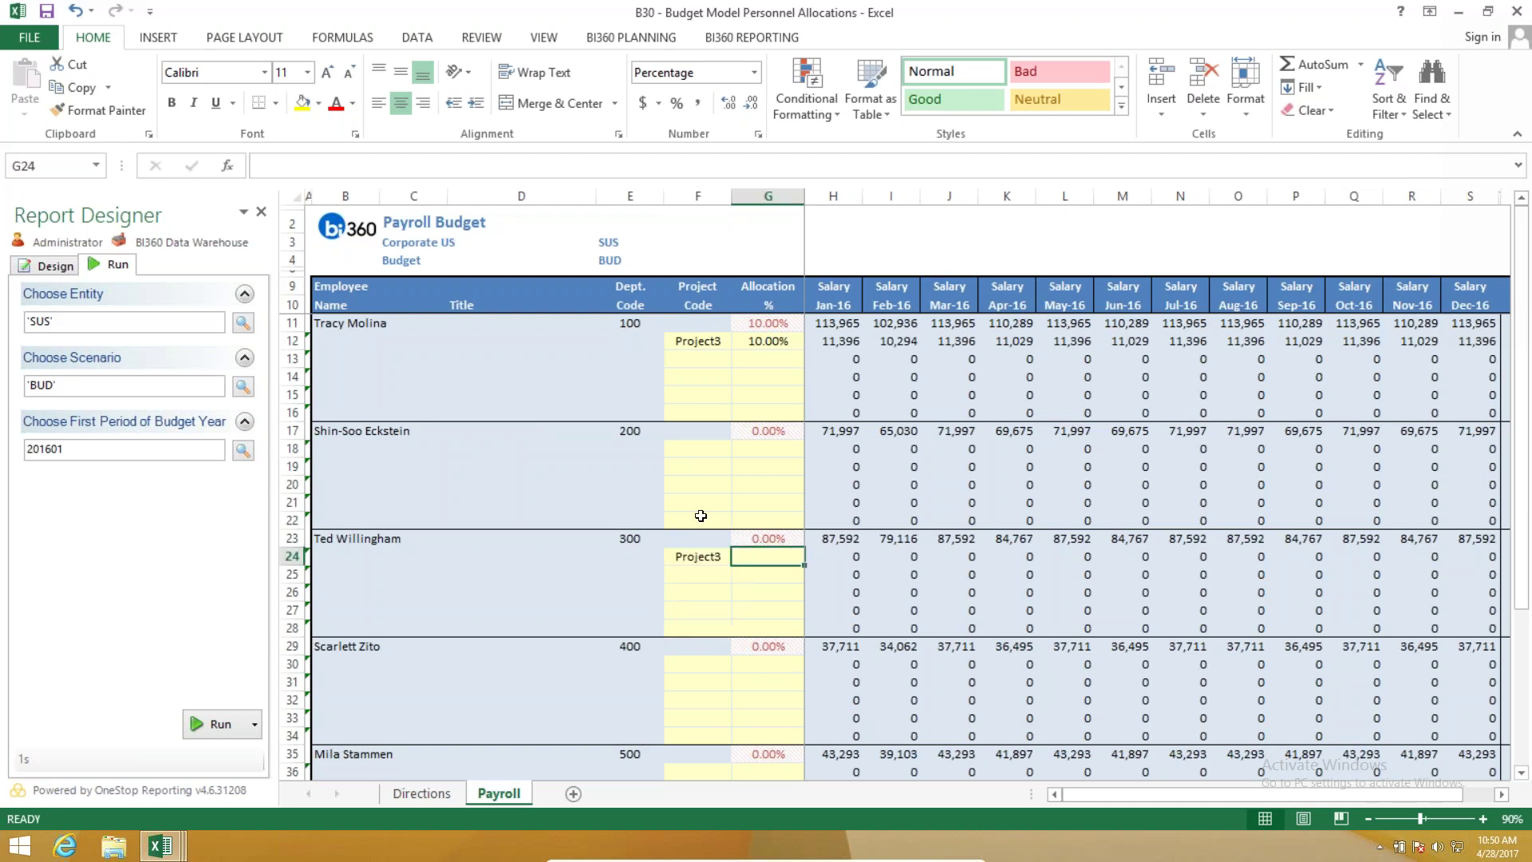
type("80")
left_click(723, 613)
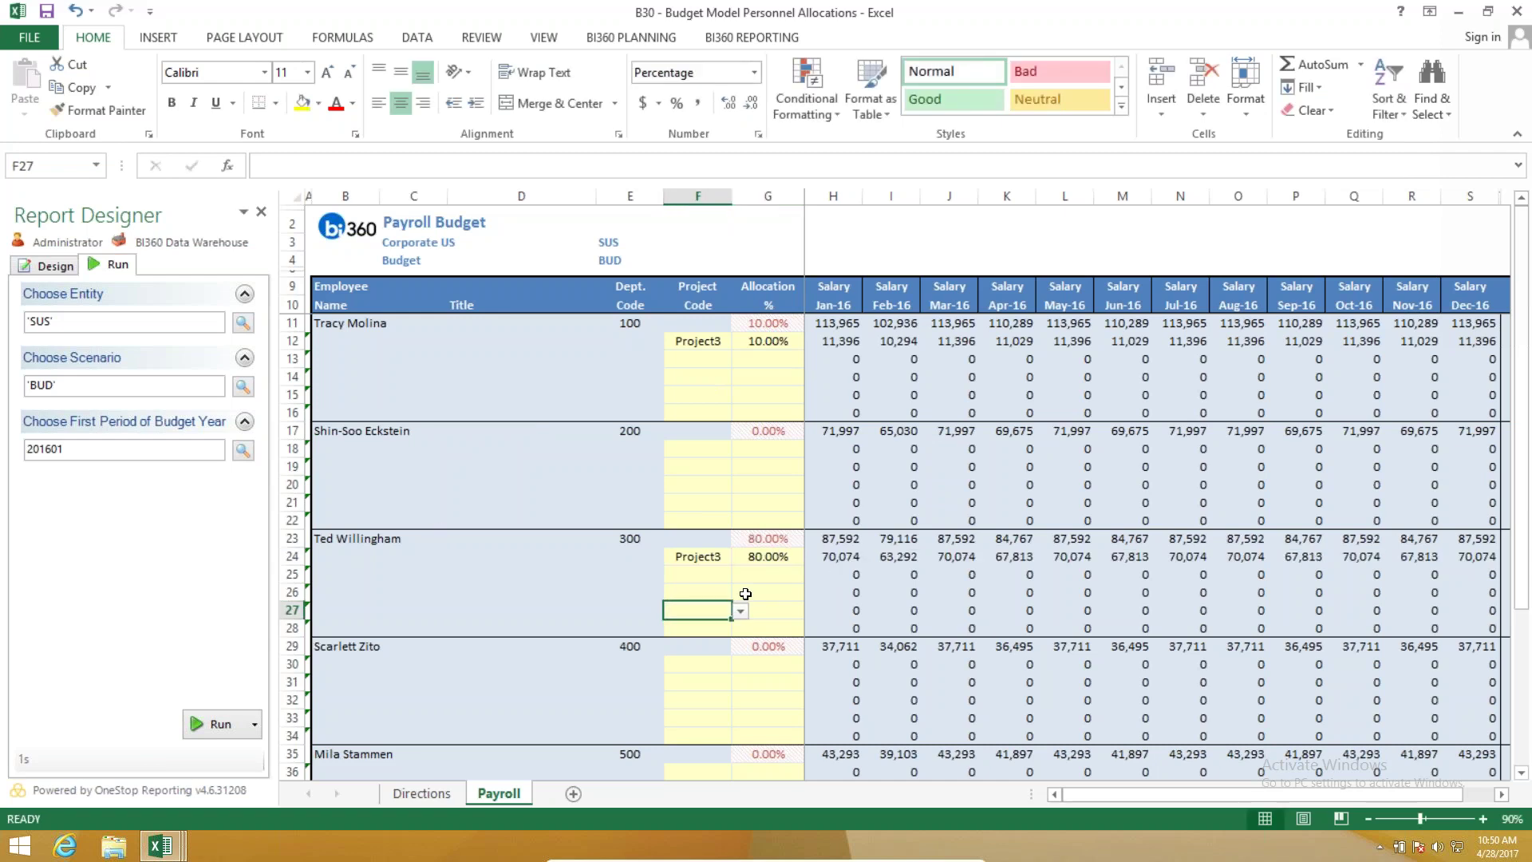
Add a 12% Project1 allocation for the same employee in F25/G25.
left_click(687, 574)
left_click(740, 574)
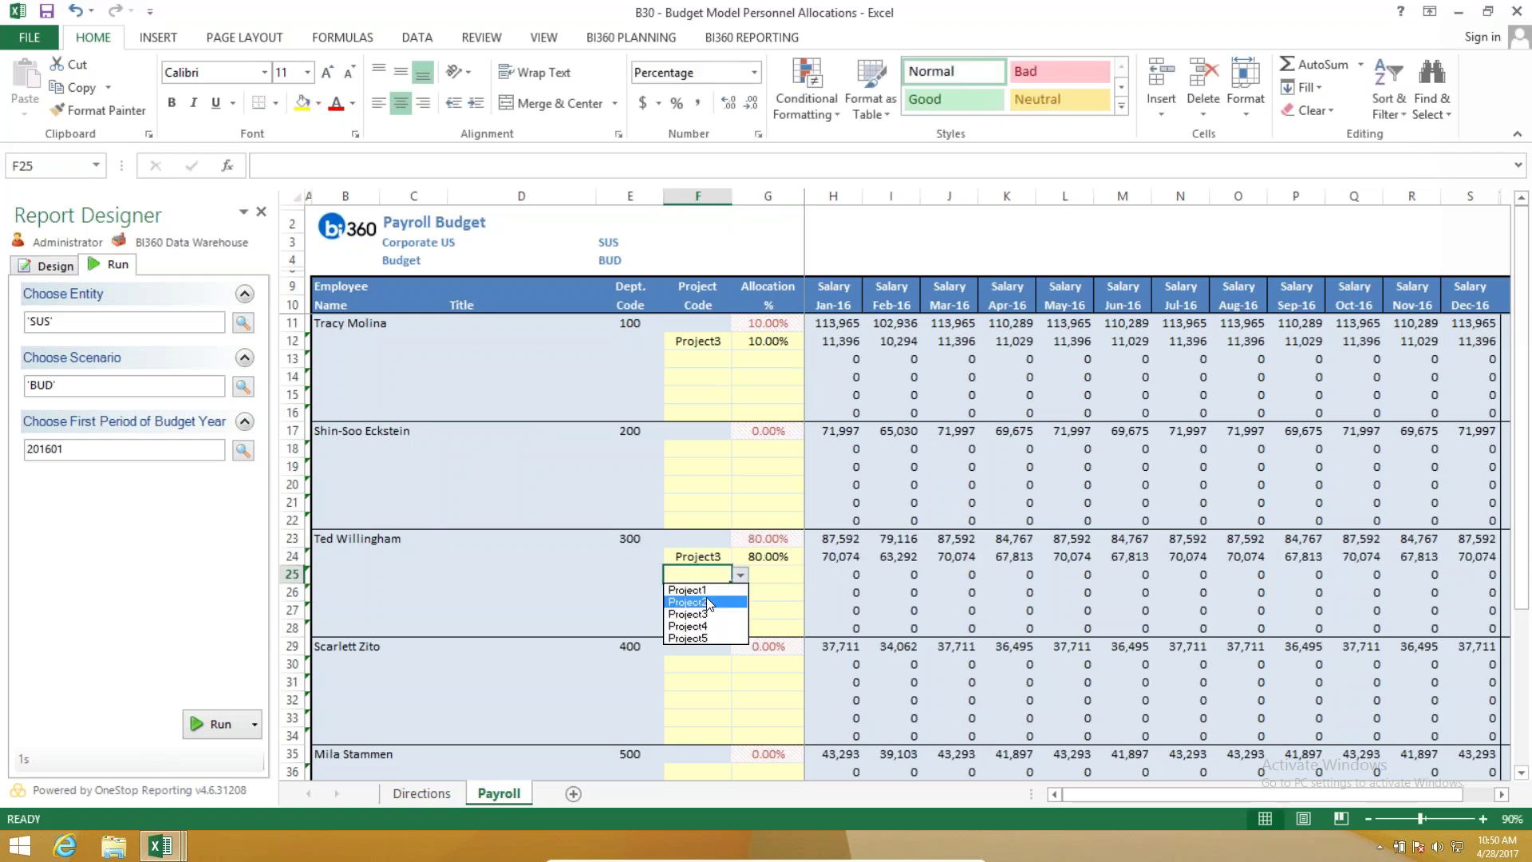
left_click(688, 589)
left_click(773, 577)
type("12")
left_click(756, 608)
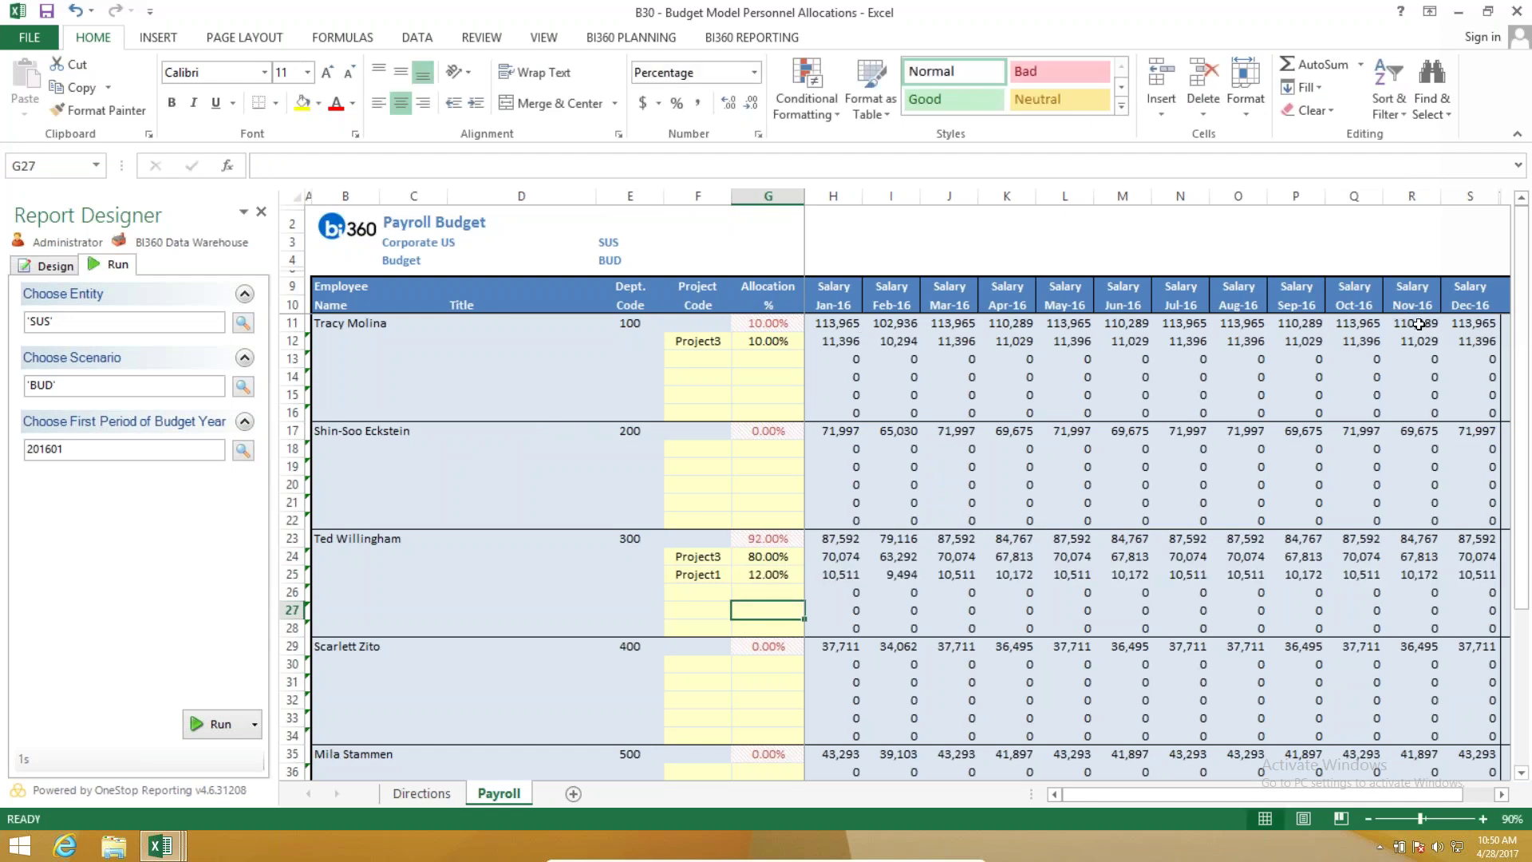
left_click(1502, 795)
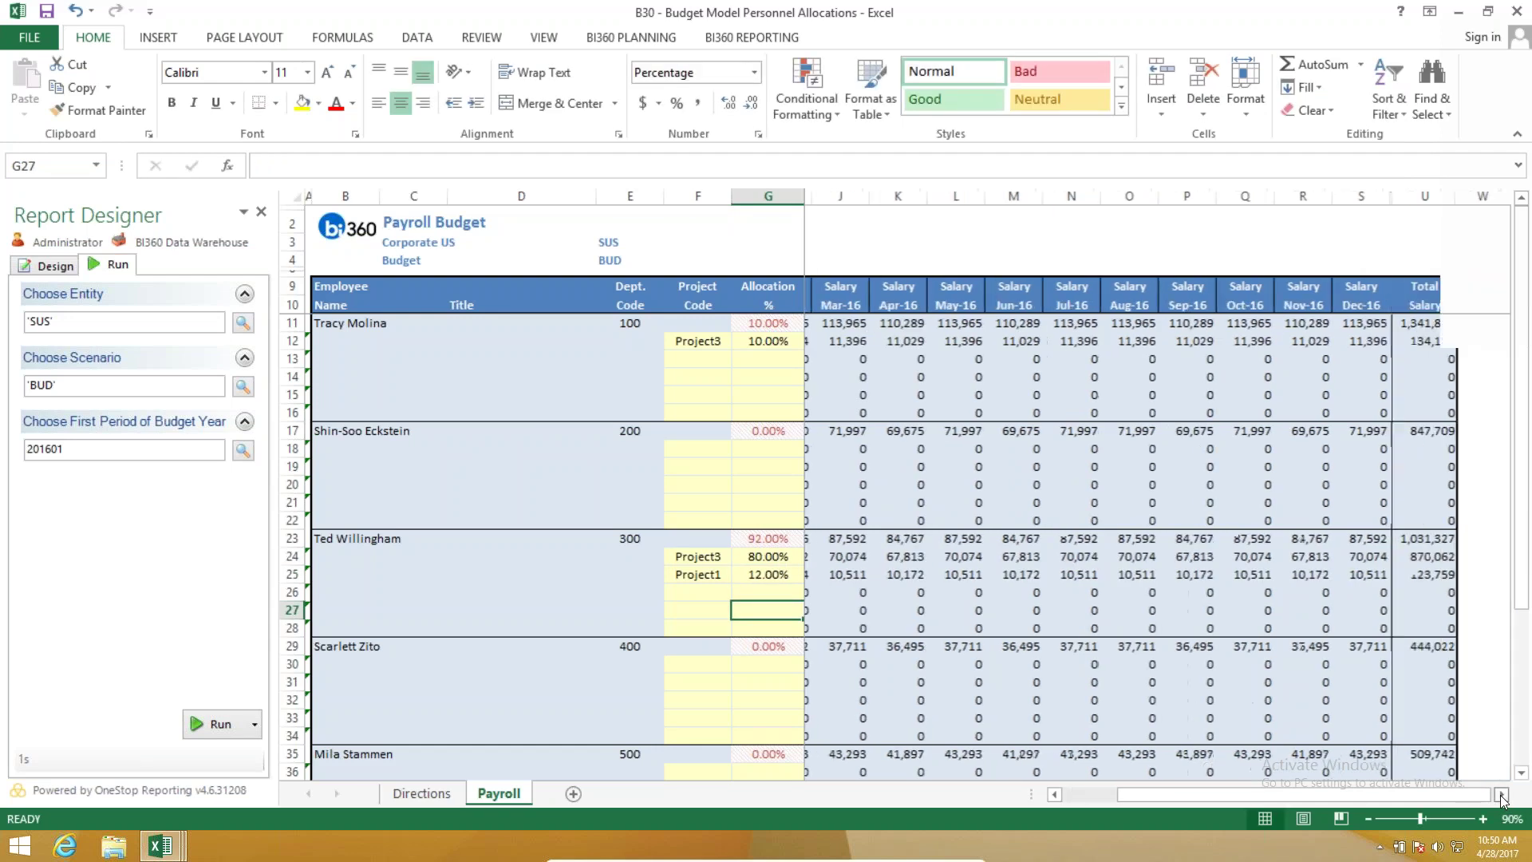
scroll(609, 649, "left", 5)
scroll(599, 649, "down", 4)
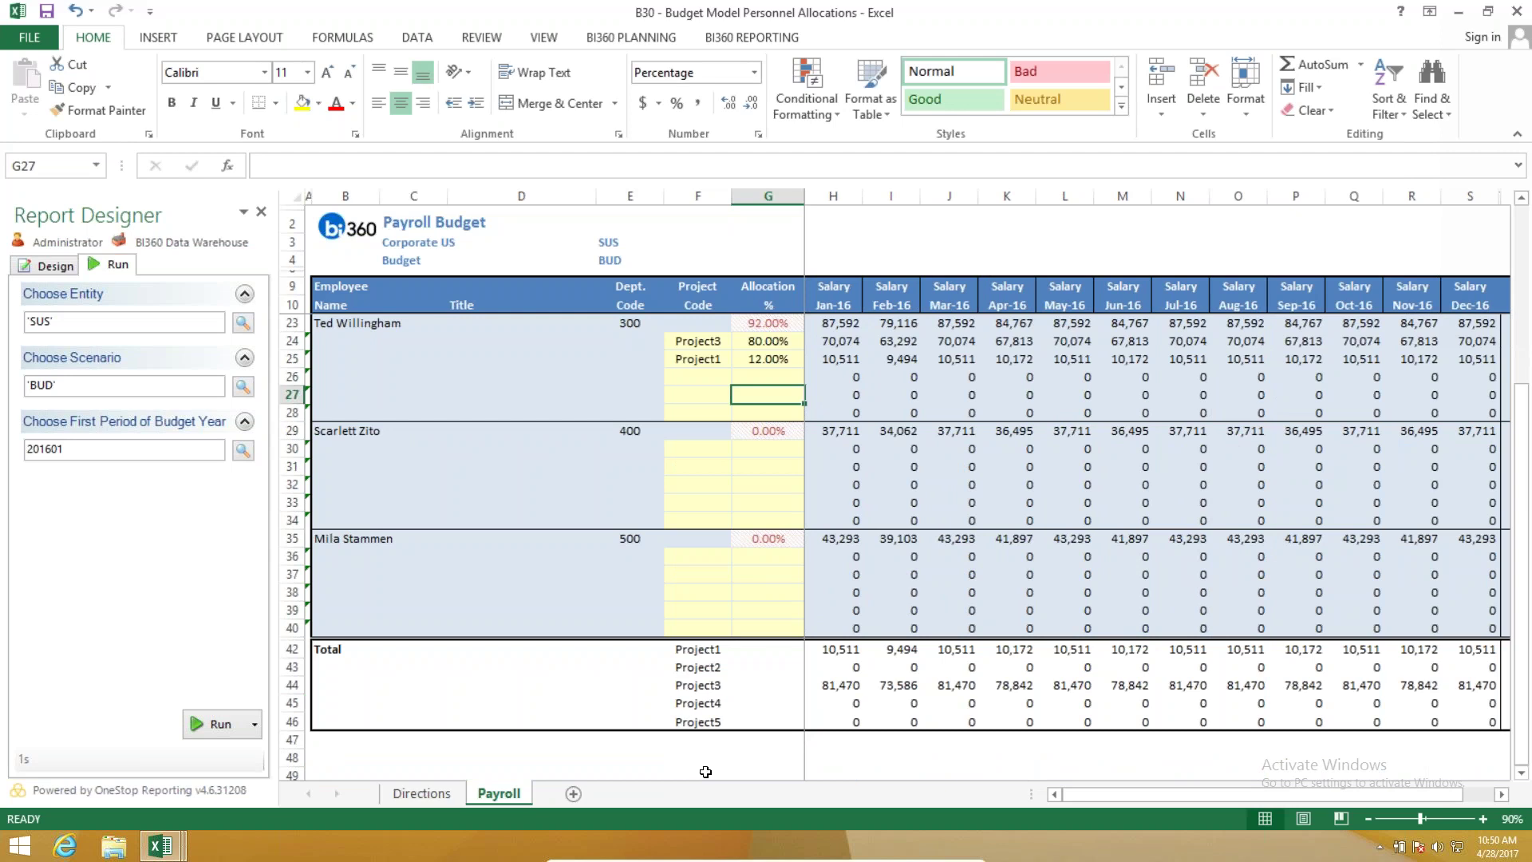
scroll(639, 558, "up", 4)
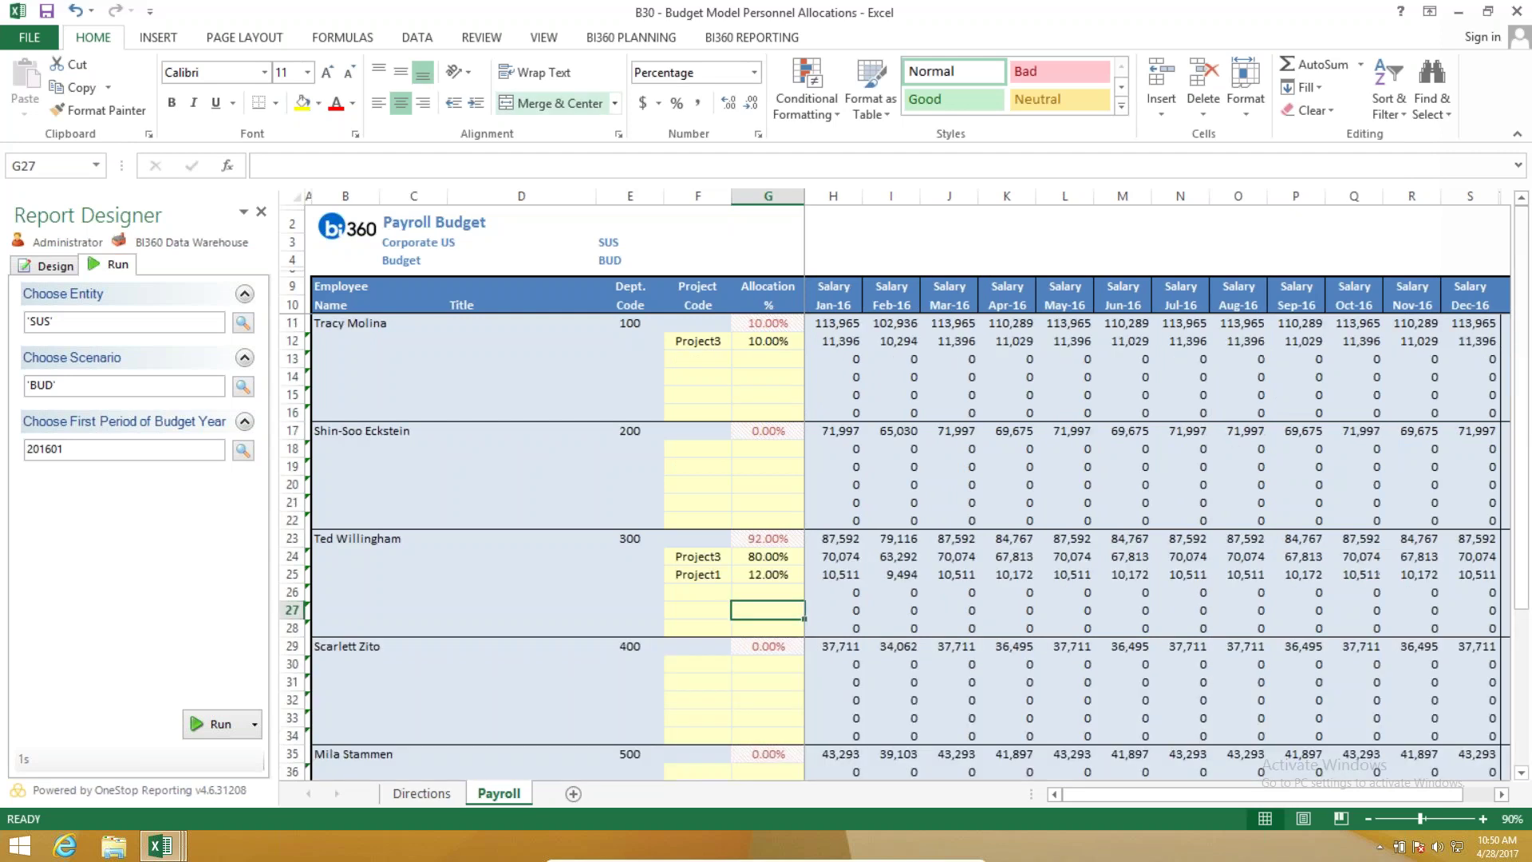
List the Budgeting Templates in BI360 Assignments with widened names, then open B70 - Cash Flow Projection.
left_click(656, 39)
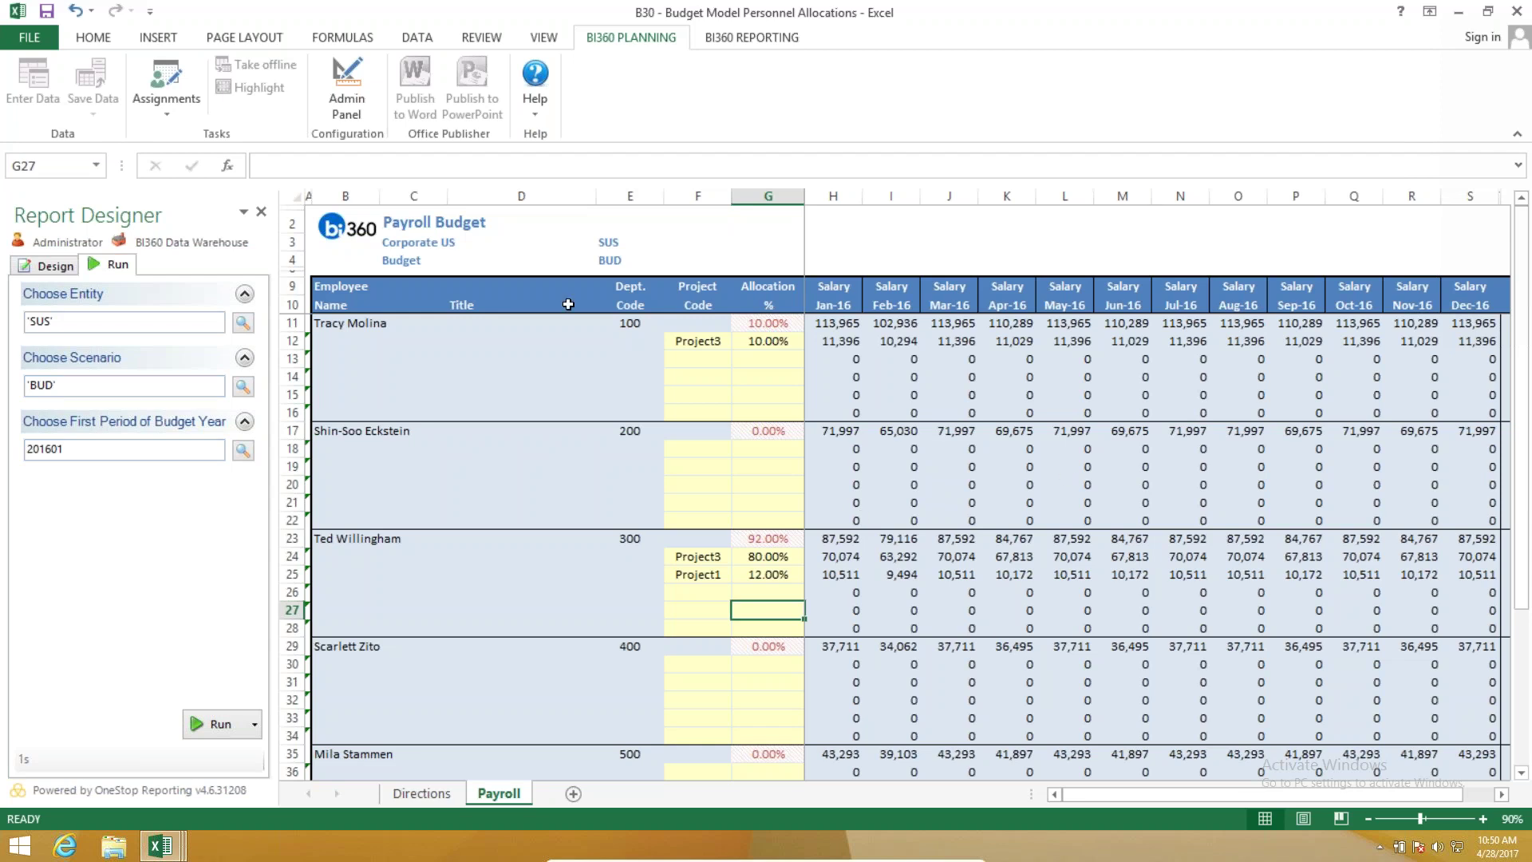
left_click(181, 97)
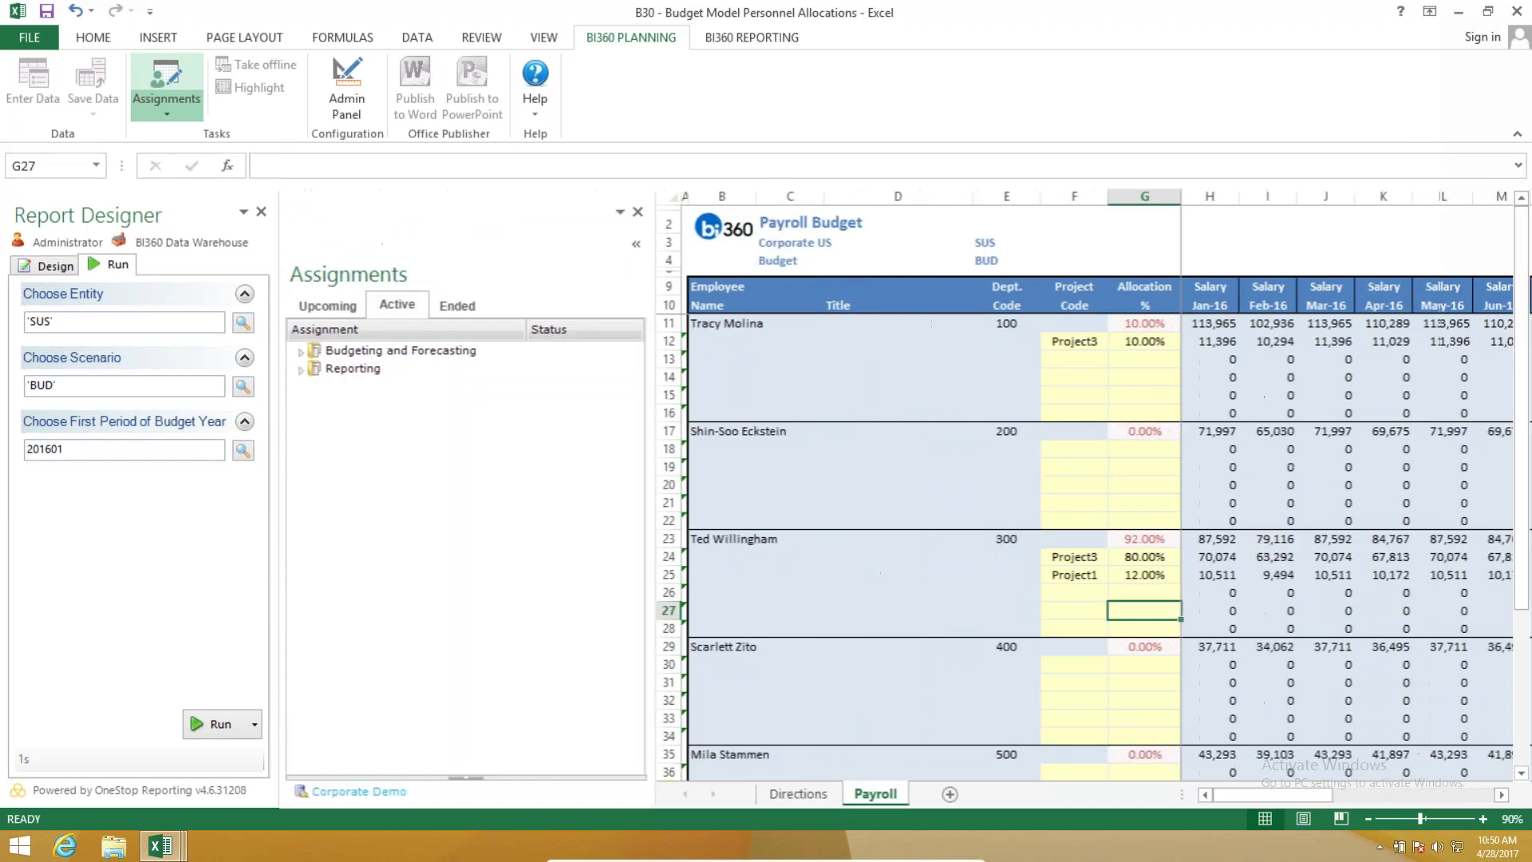
left_click(306, 355)
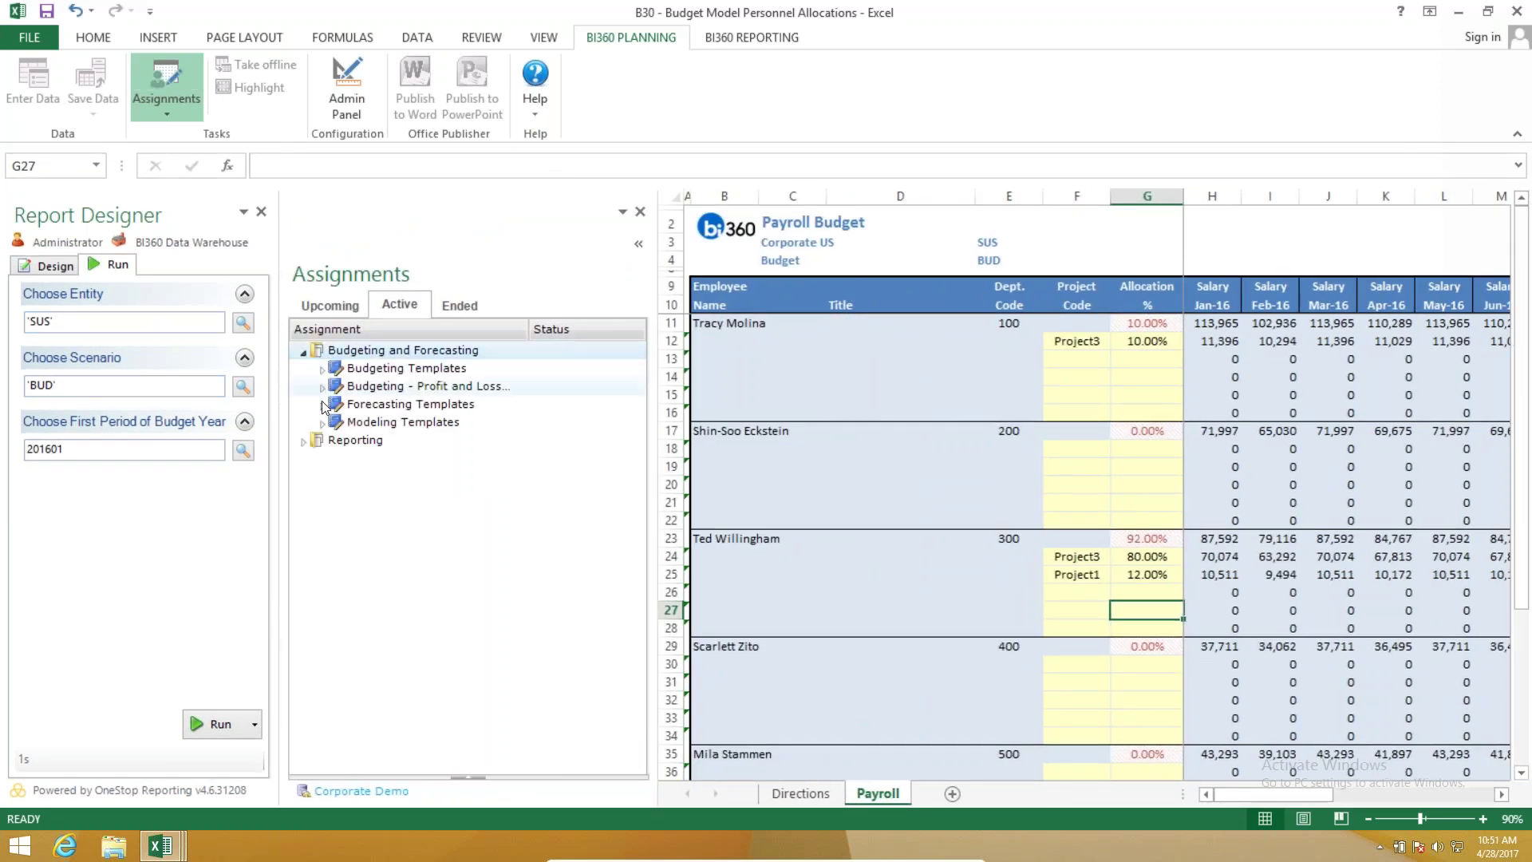
left_click(323, 370)
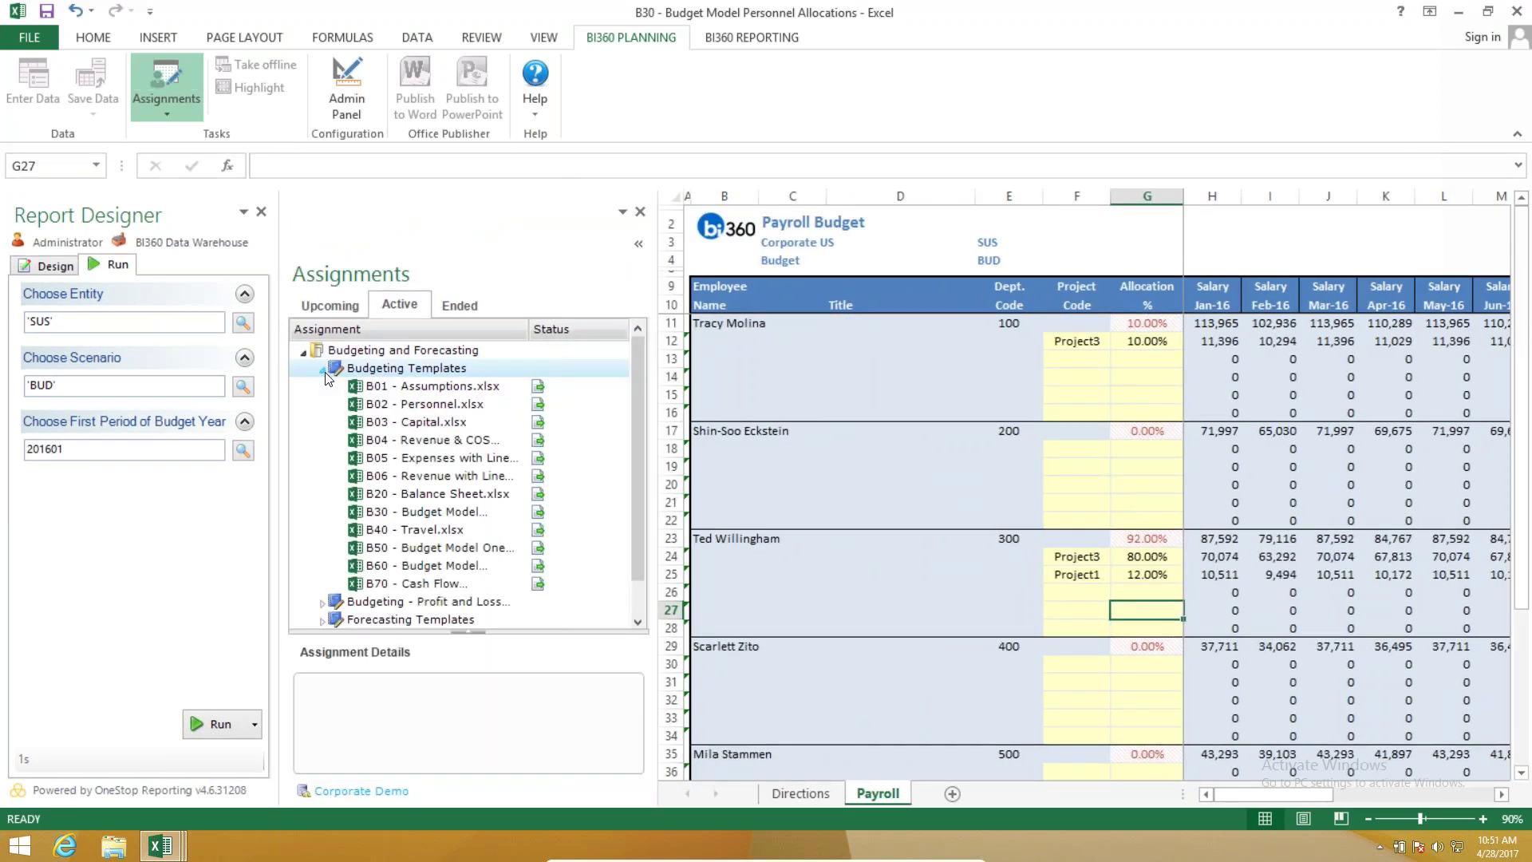
left_click_drag(528, 329, 584, 329)
double_click(507, 585)
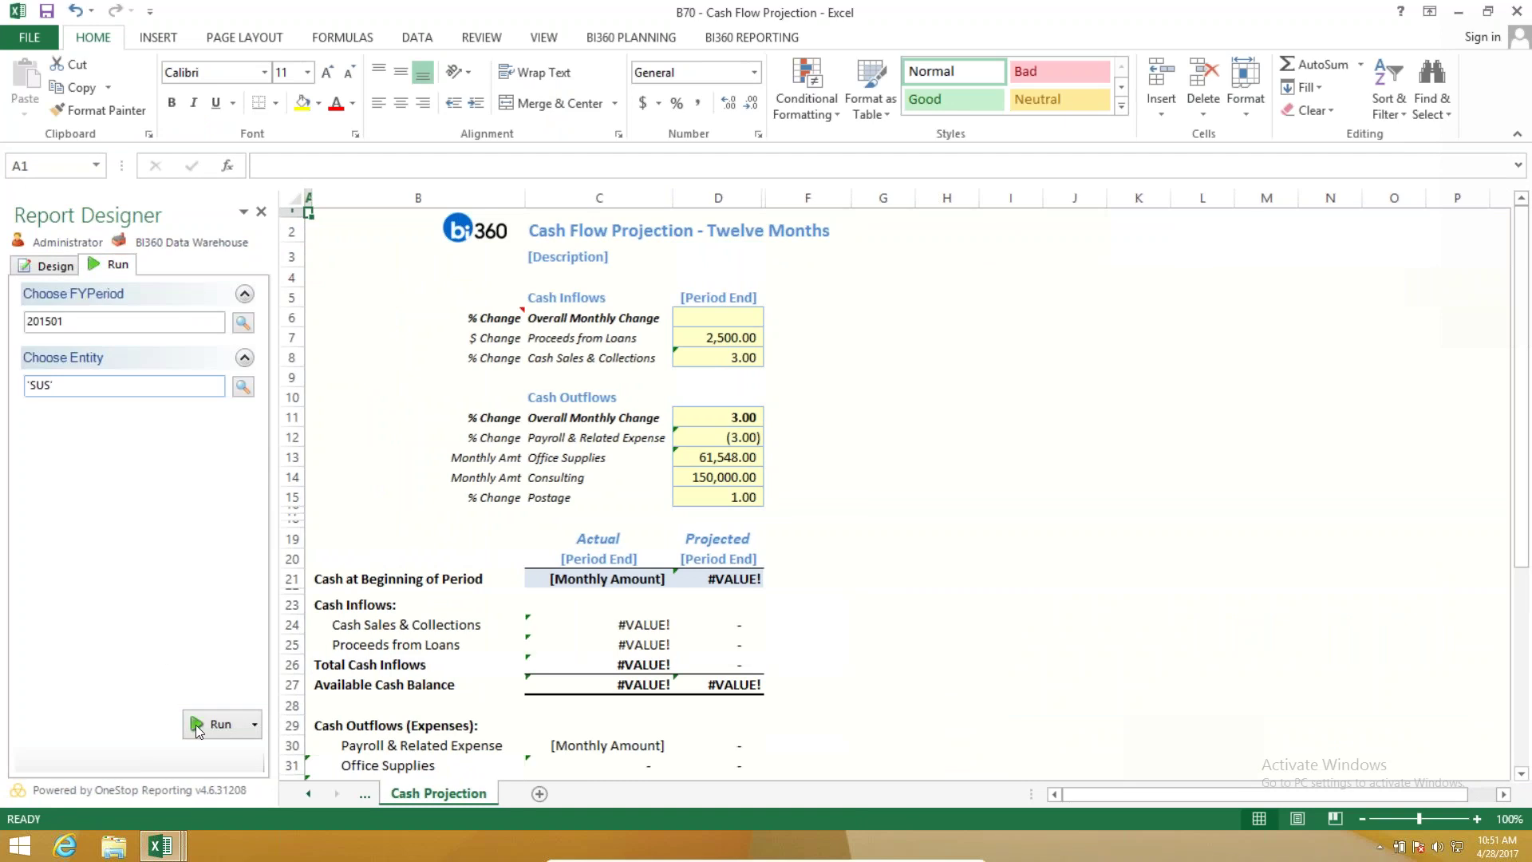
Run the Cash Flow Projection for Corporate US and review the inflow change and loan proceeds inputs.
left_click(198, 727)
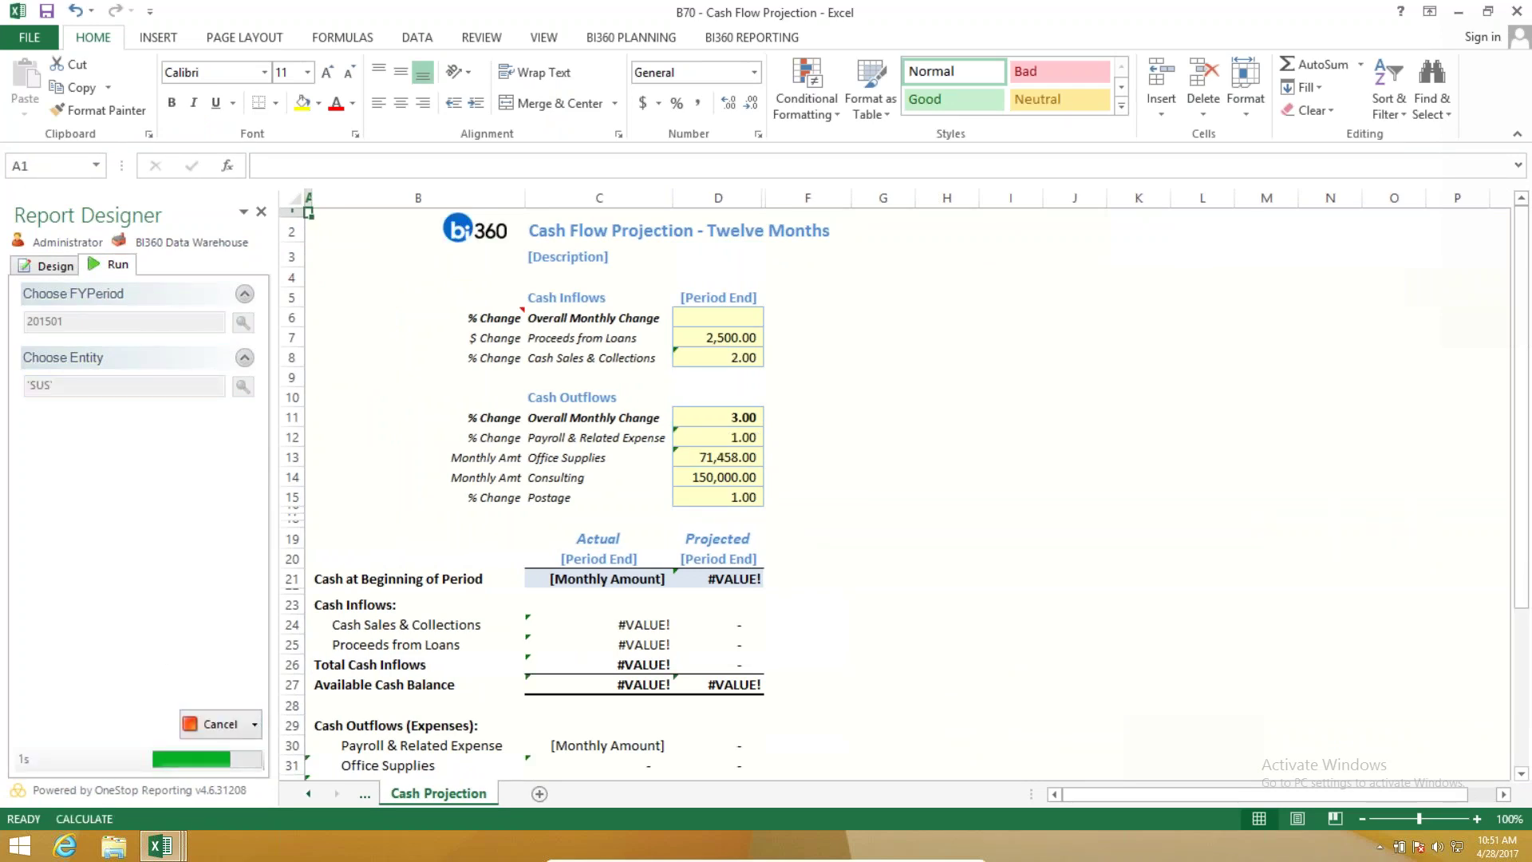
left_click(708, 322)
left_click(851, 316)
left_click(886, 316)
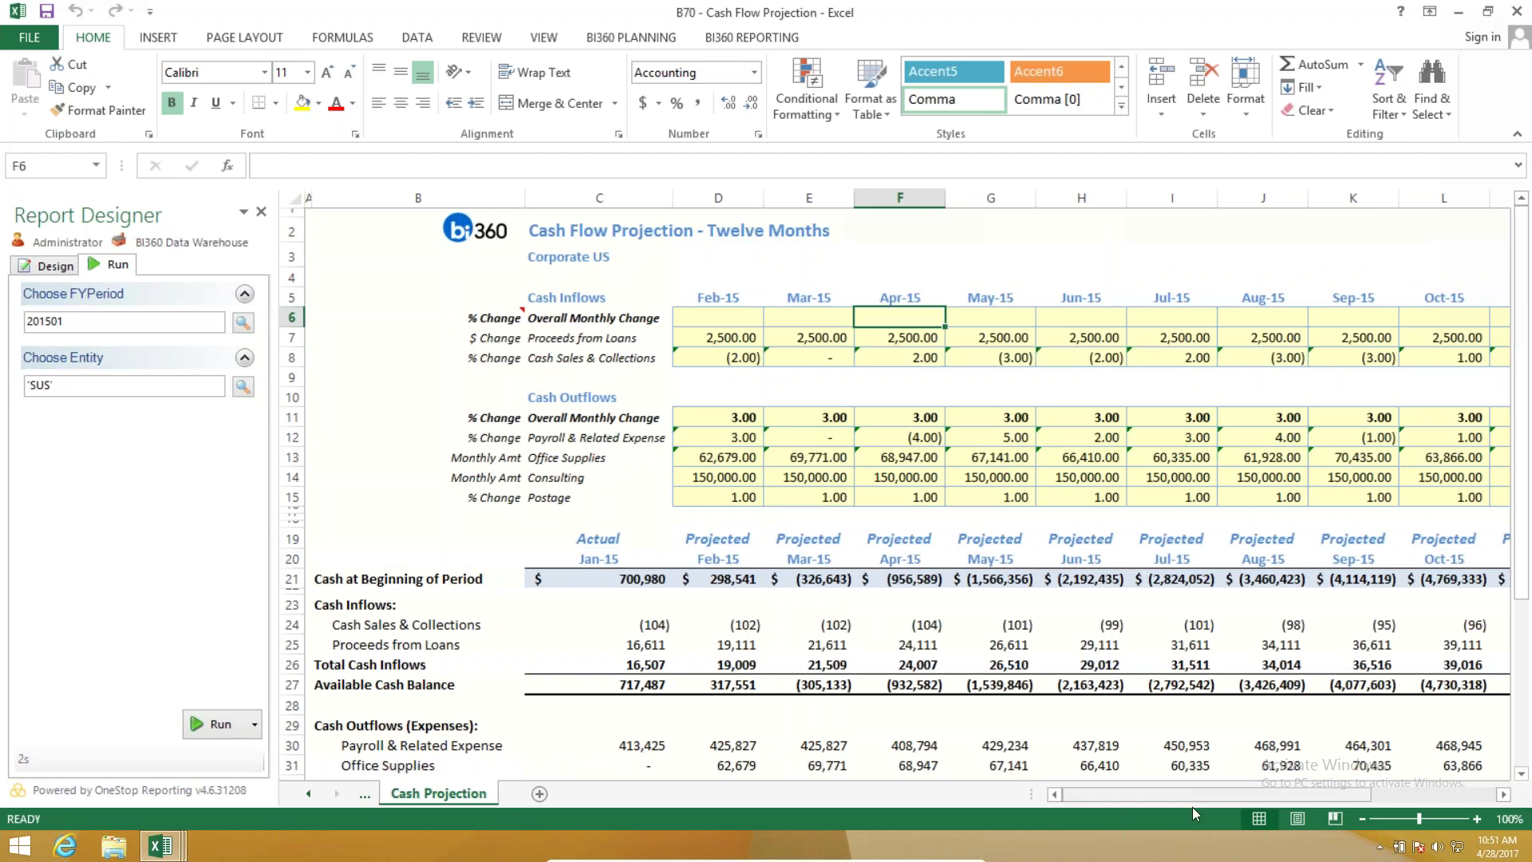
scroll(1213, 808, "right", 3)
scroll(1046, 820, "left", 3)
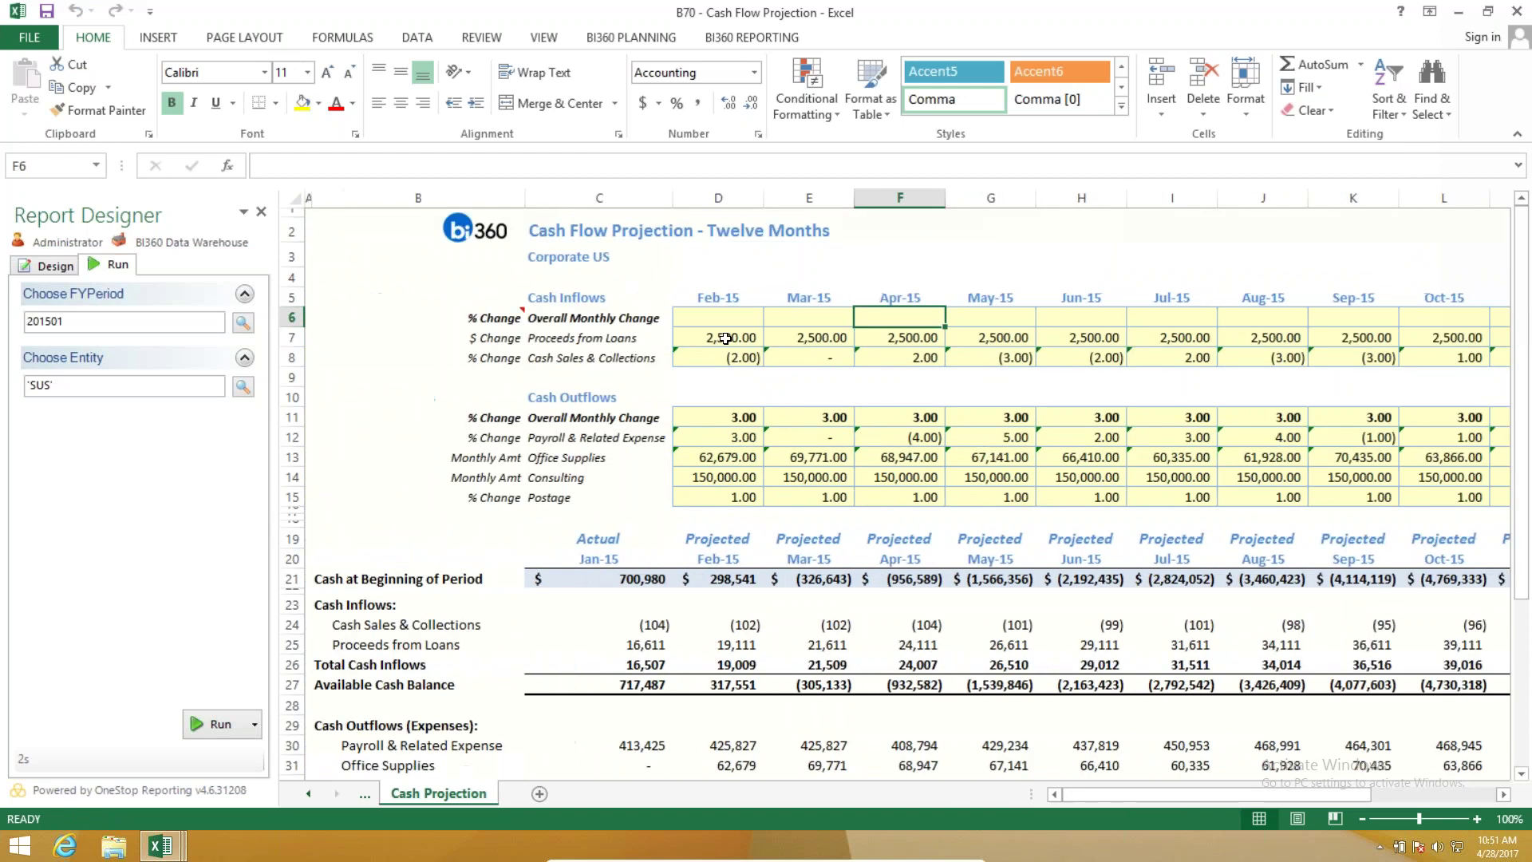
left_click(725, 339)
left_click(810, 342)
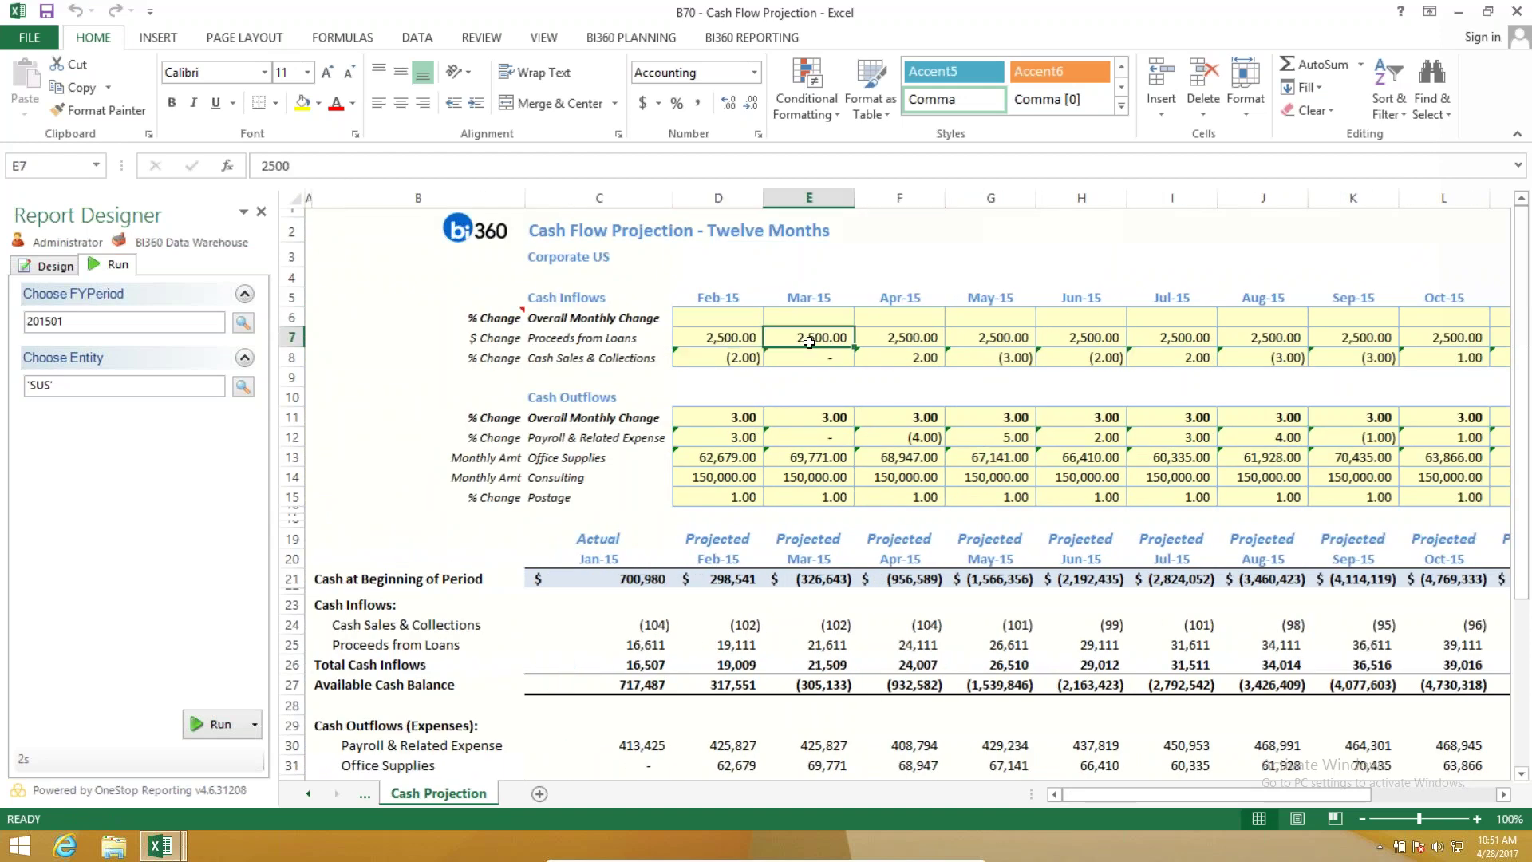
key("Right")
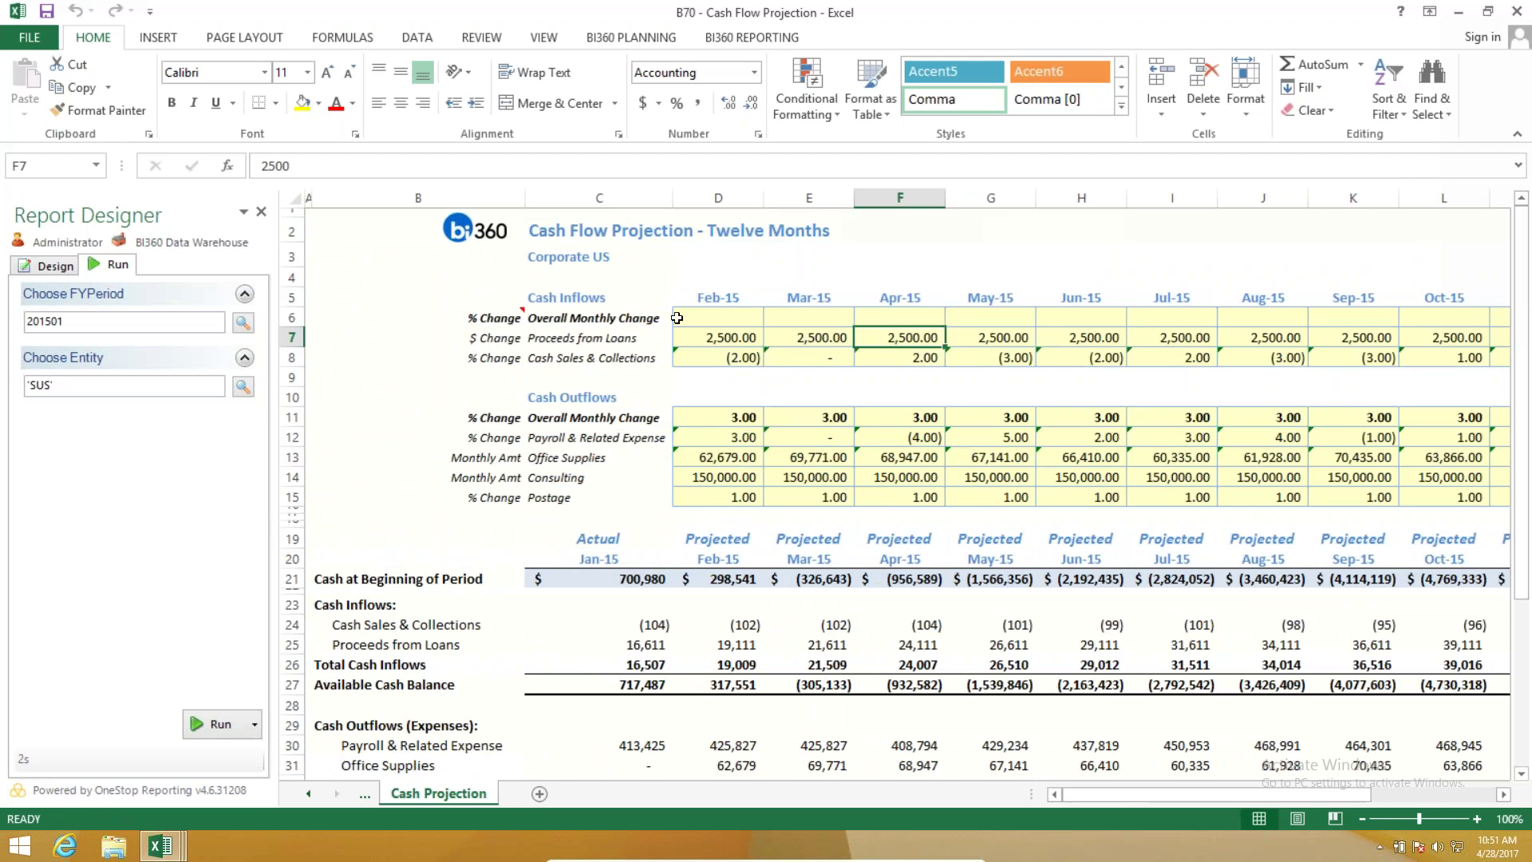
Select the Feb–Apr cash inflow and cash outflow input ranges.
left_click_drag(713, 349, 902, 358)
left_click_drag(714, 417, 902, 495)
scroll(614, 624, "down", 10)
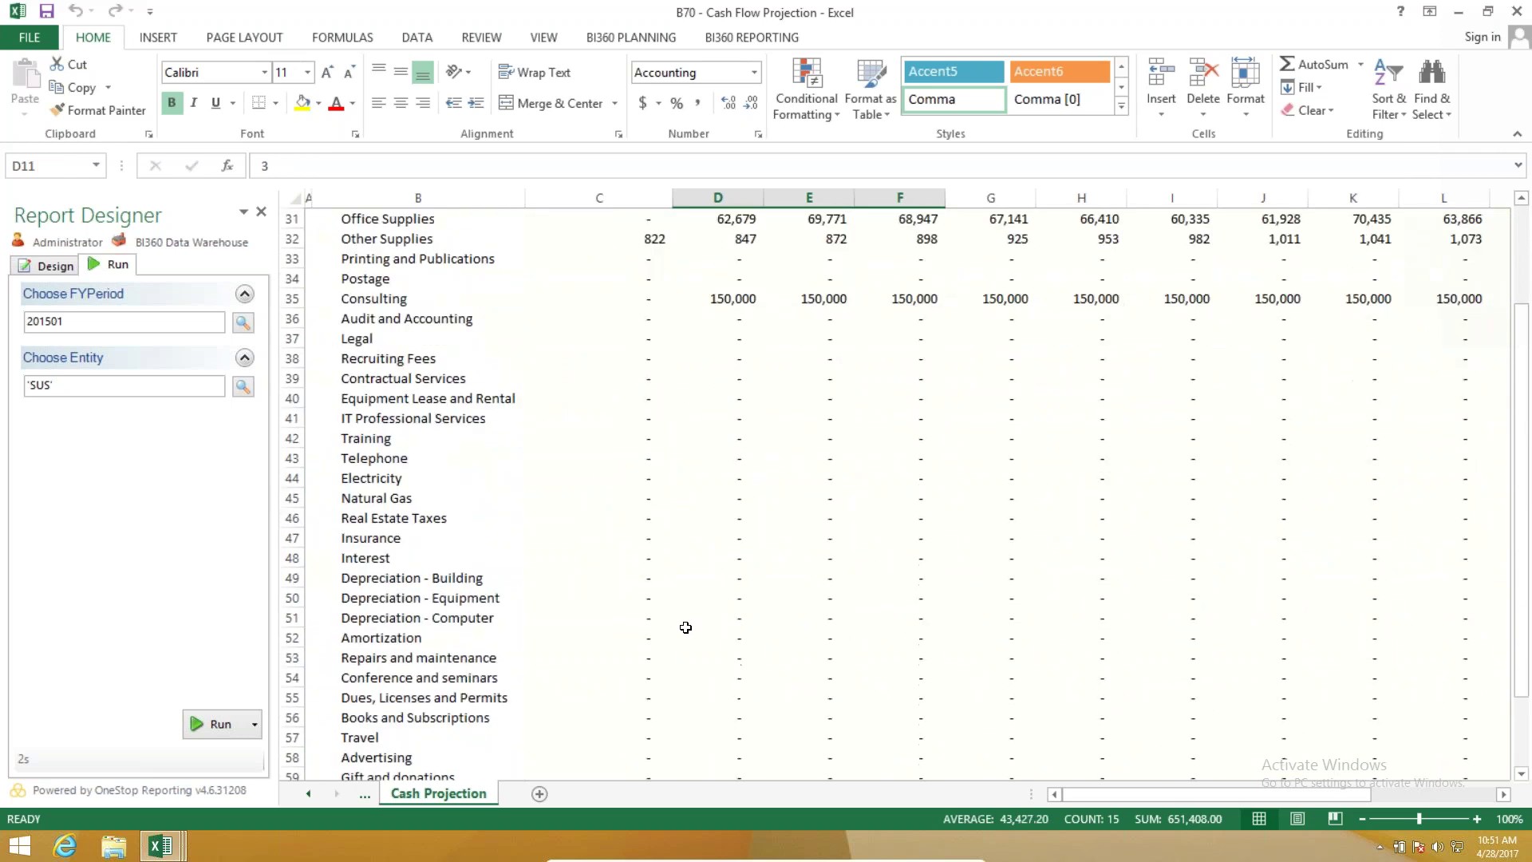
scroll(685, 627, "up", 9)
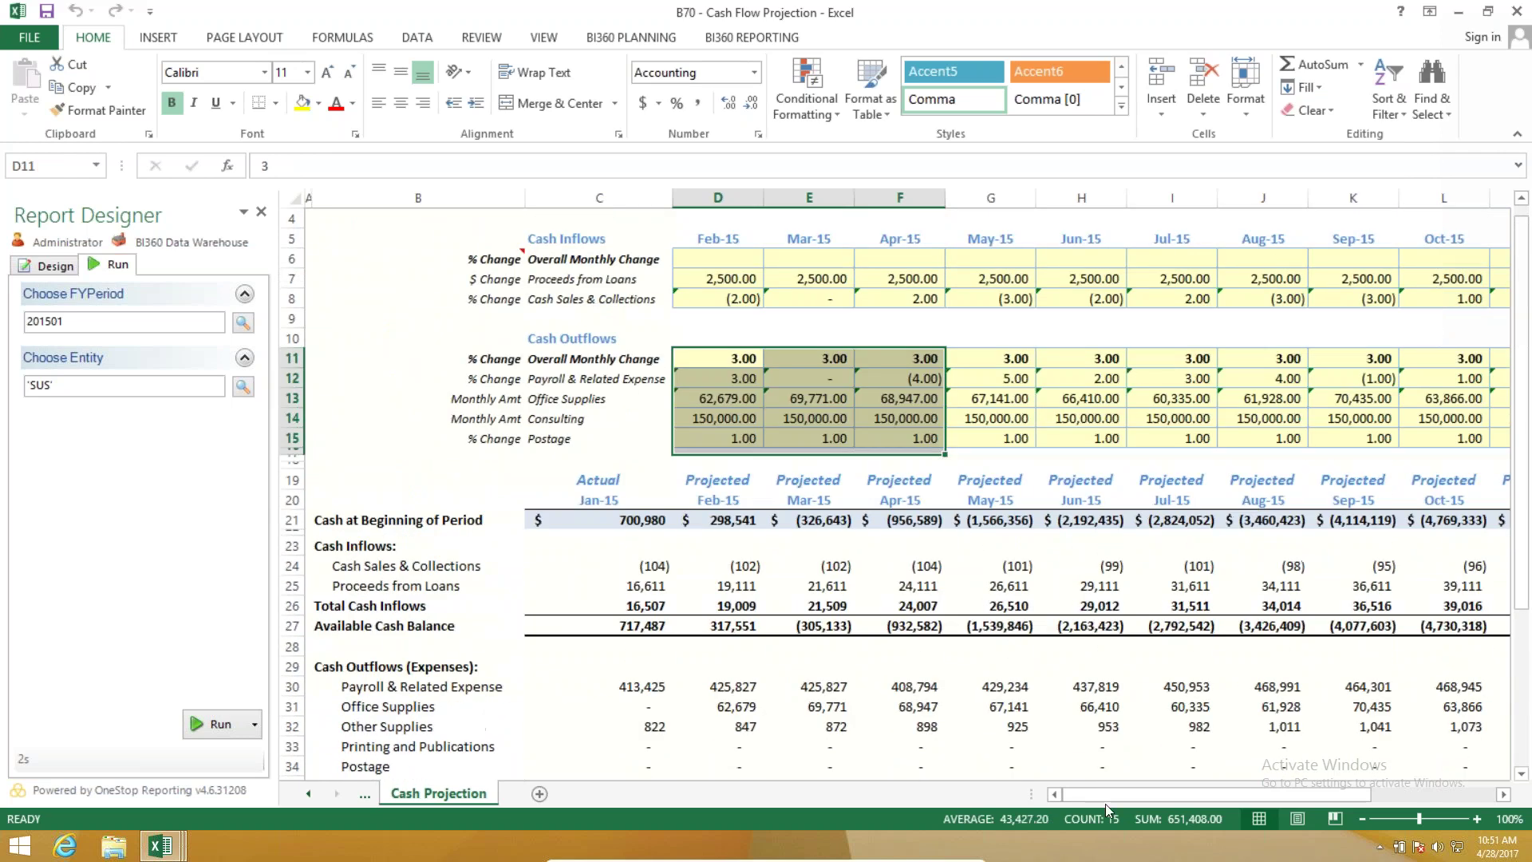
left_click_drag(1105, 801, 782, 729)
Show BI360 Assignments with Modeling Templates, Budgeting - Profit and Loss Only and Budgeting Templates expanded.
left_click(634, 39)
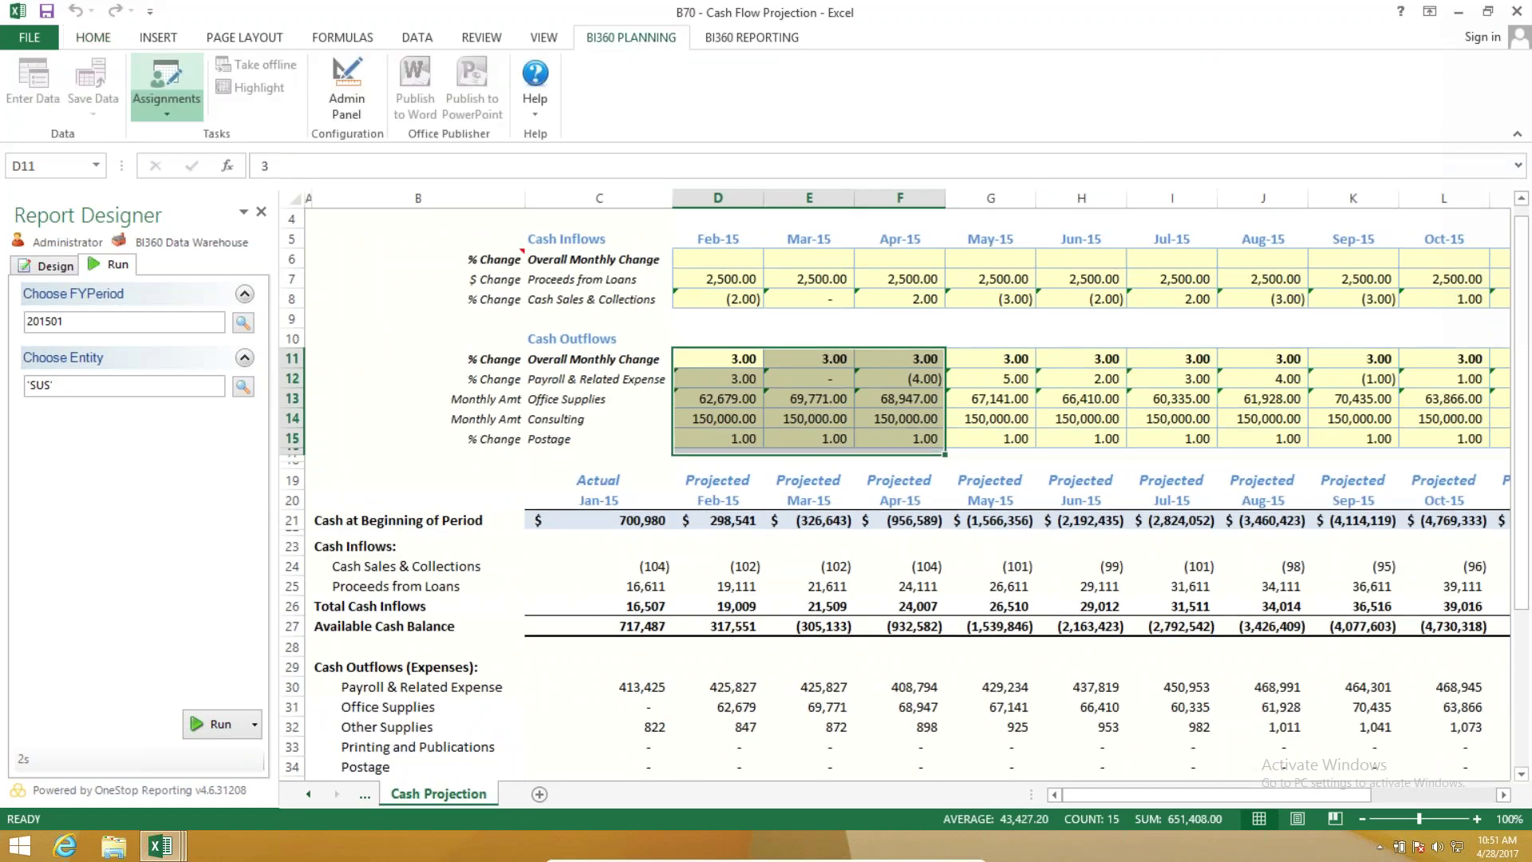
left_click(166, 87)
left_click(322, 424)
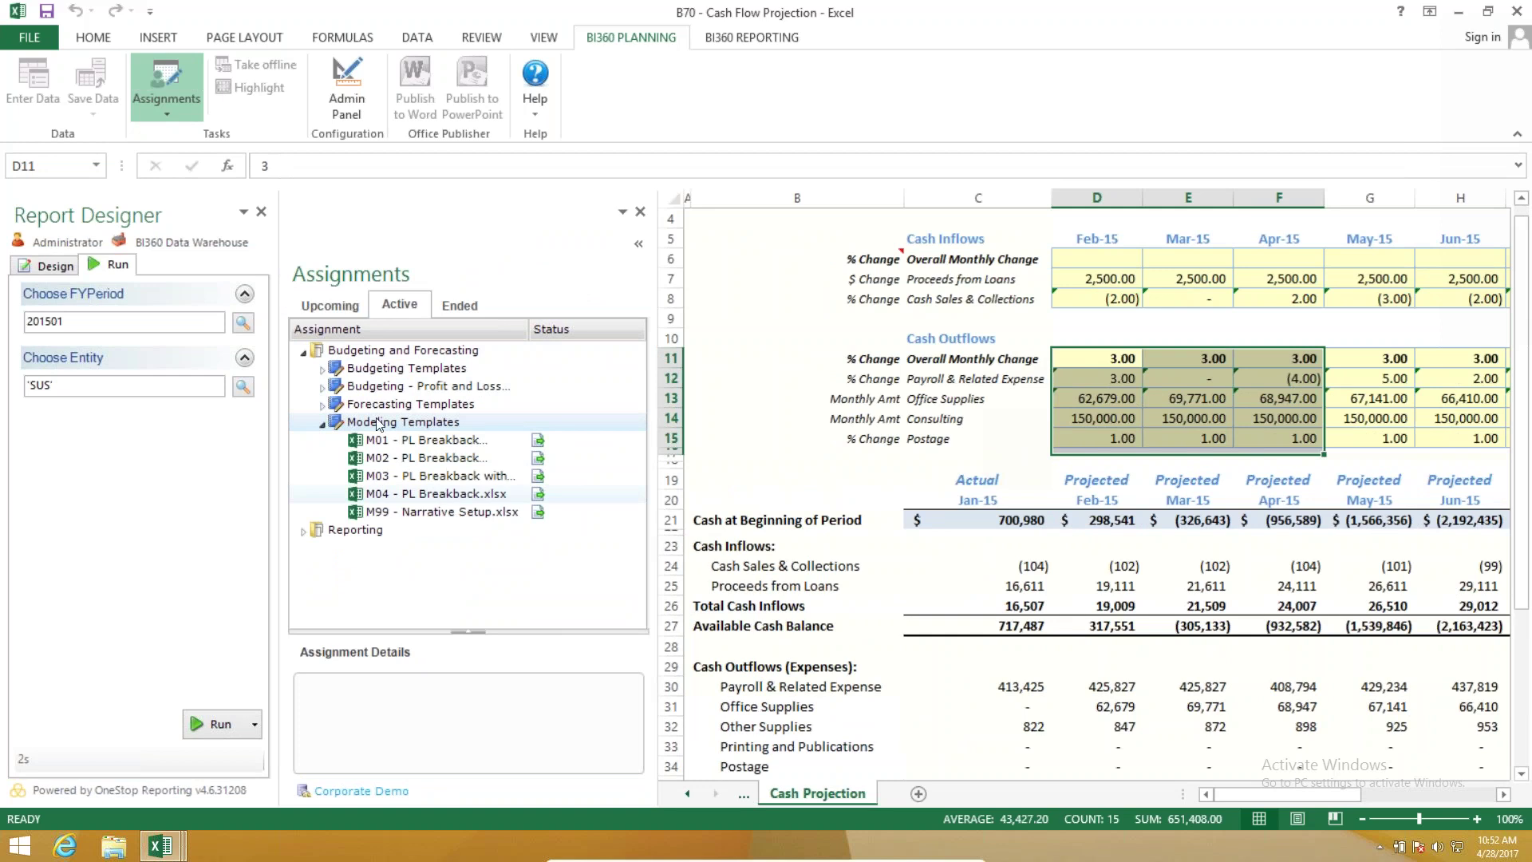
left_click(323, 389)
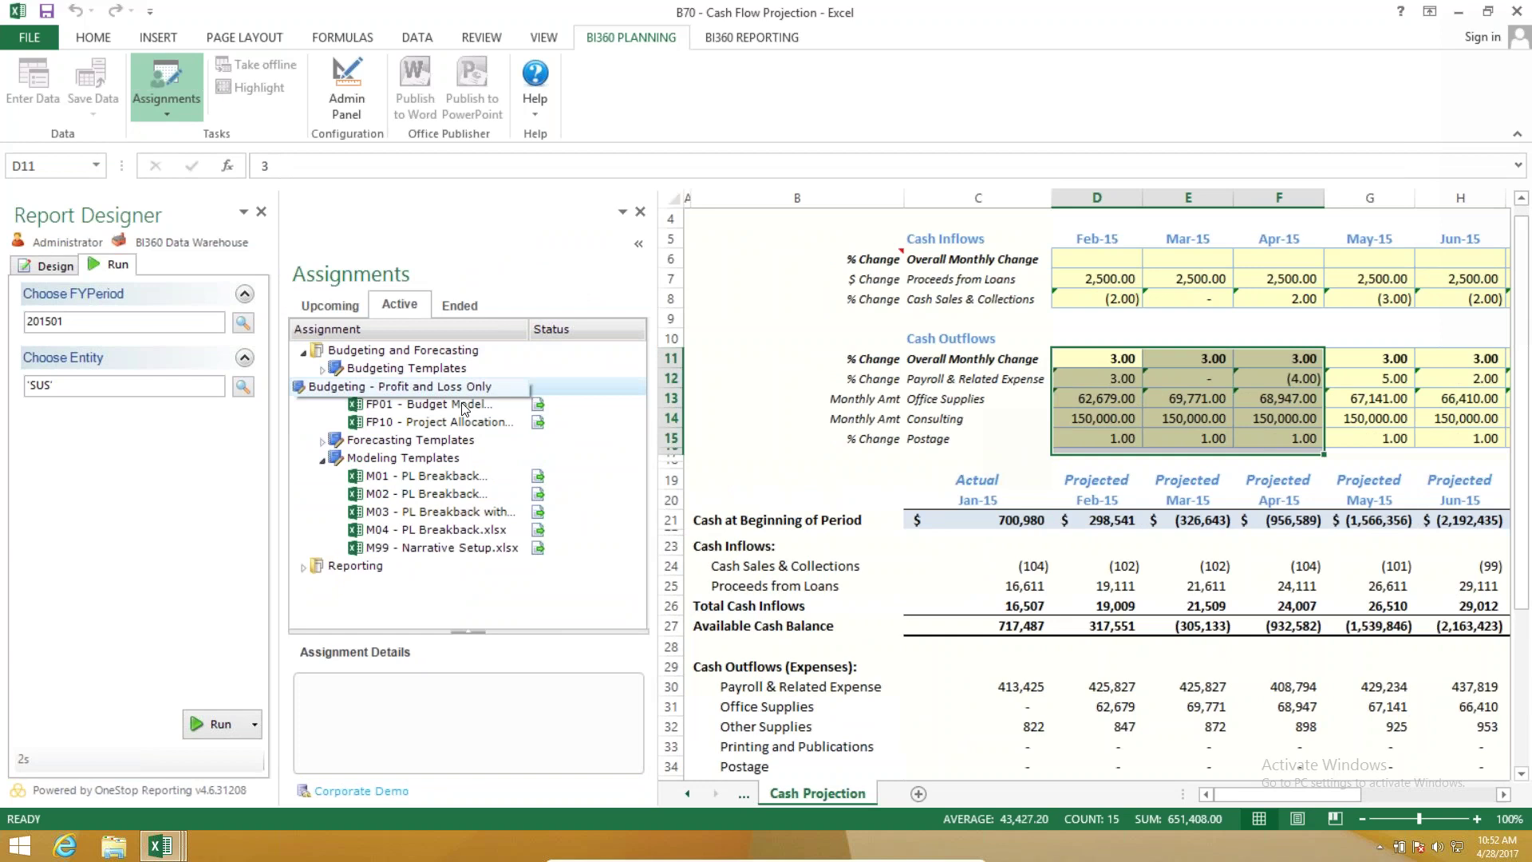
left_click(324, 371)
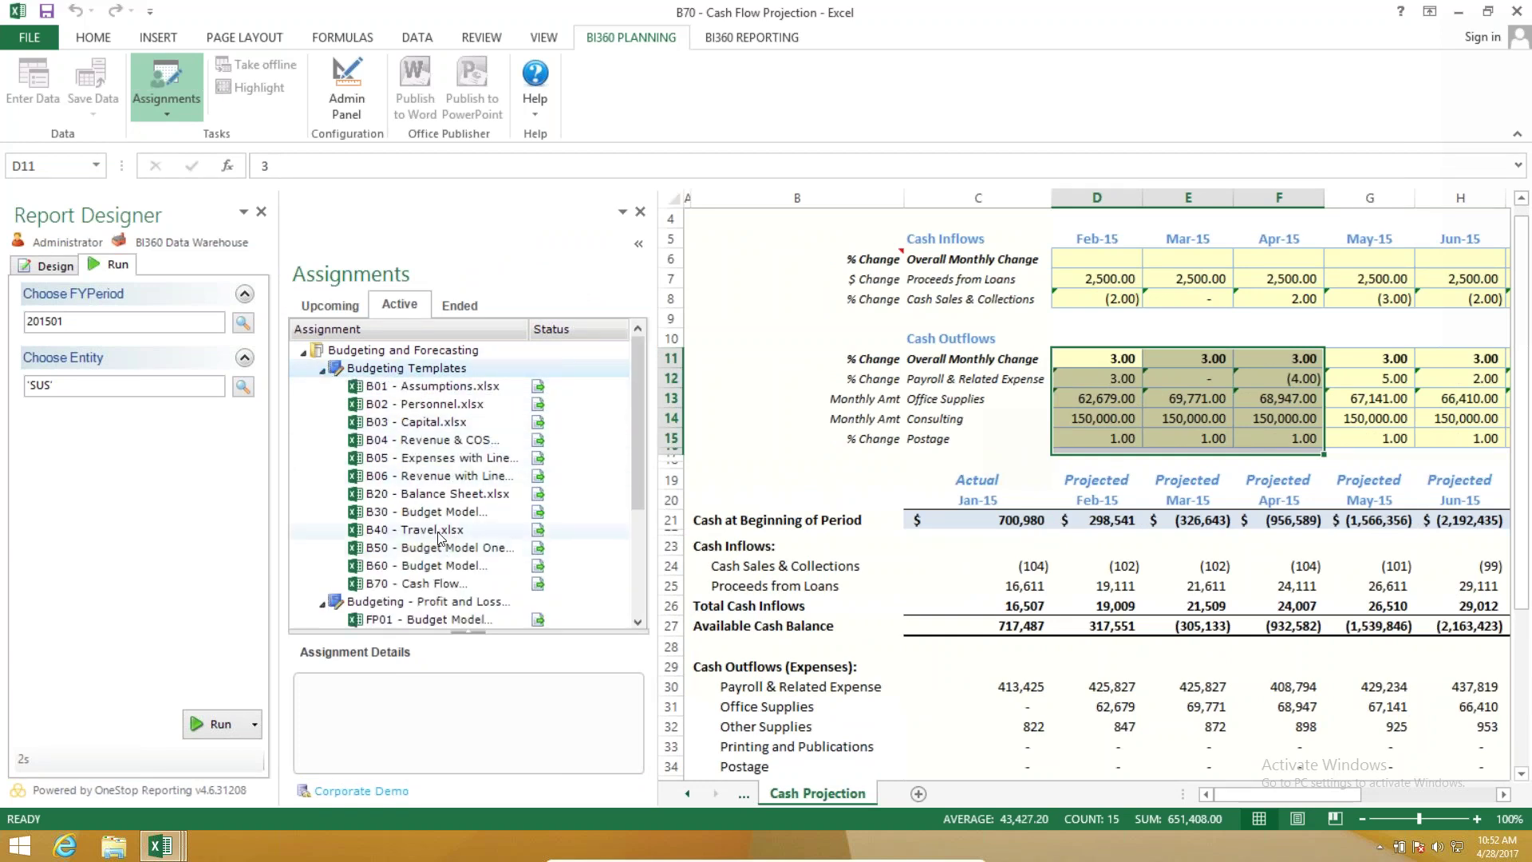
Open B40 - Travel.xlsx and run it for the Corporate US 2016 budget travel plan.
double_click(438, 531)
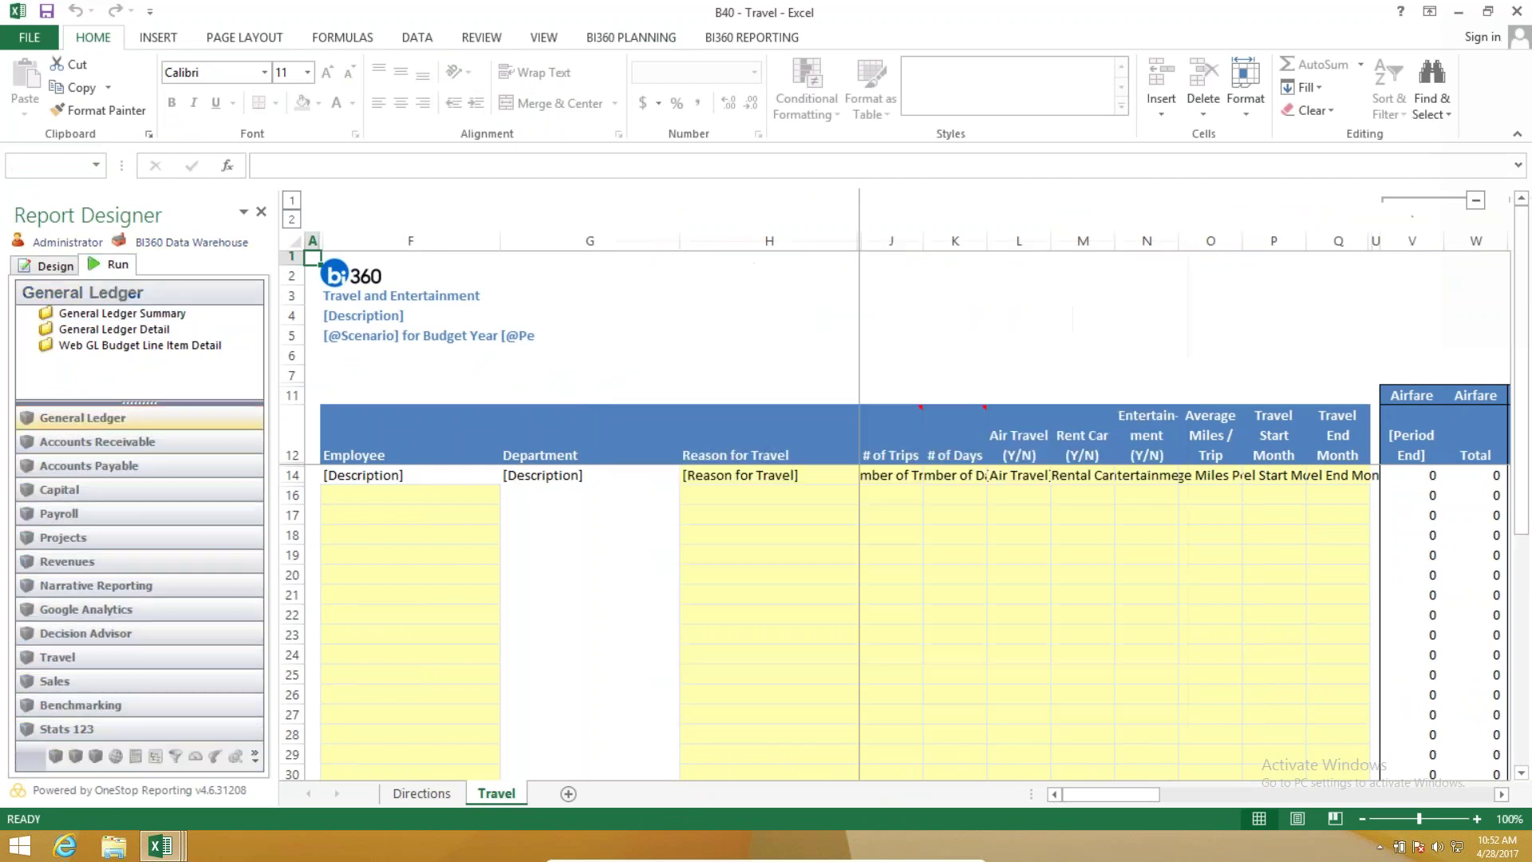
left_click(204, 723)
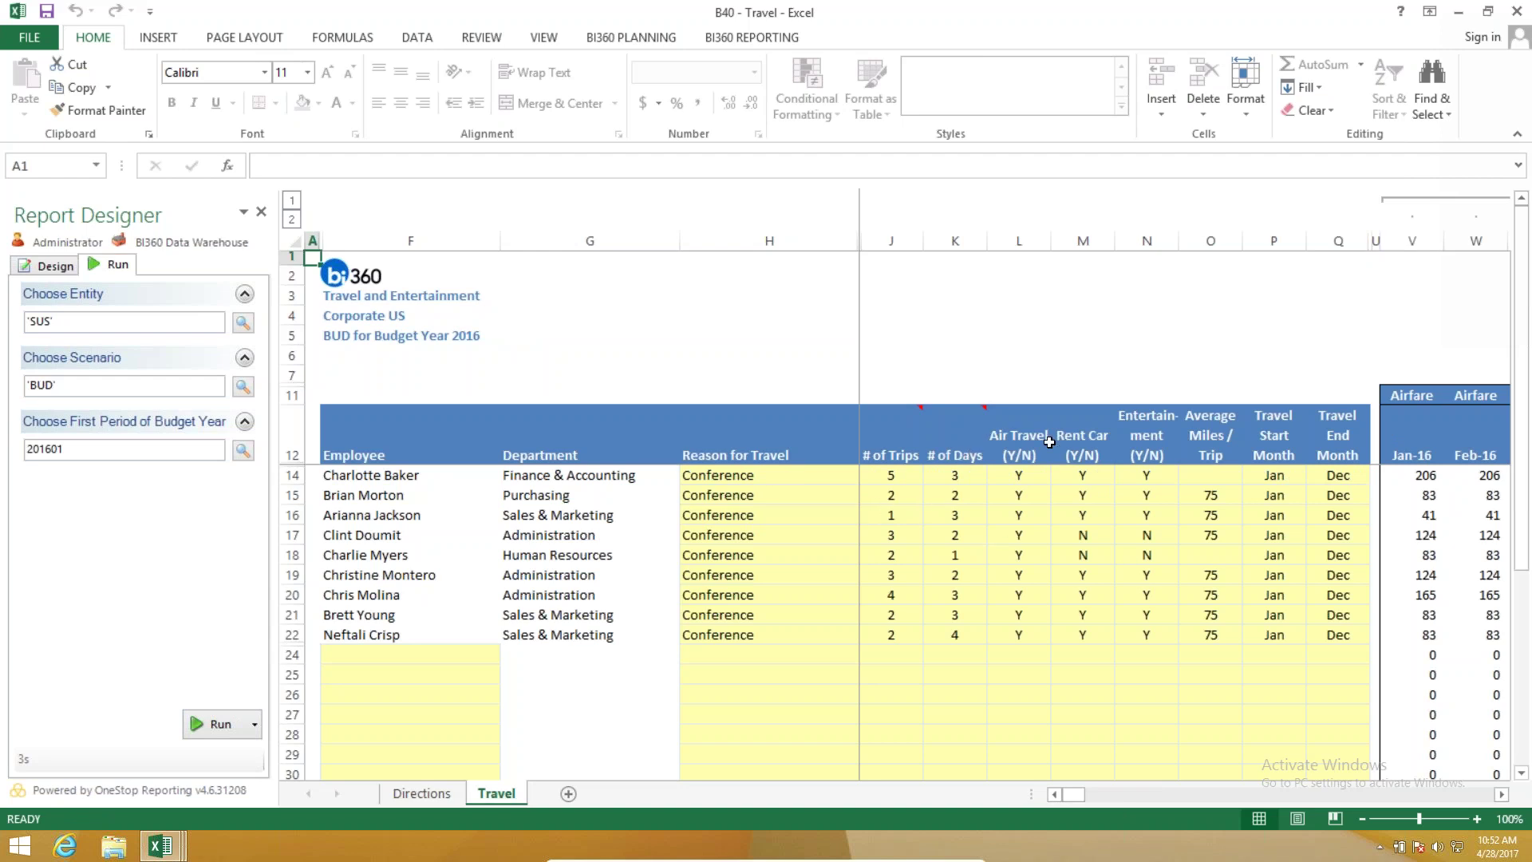
Add two Finance & Accounting employees to the empty traveller rows 24 and 25.
scroll(1038, 575, "down", 1)
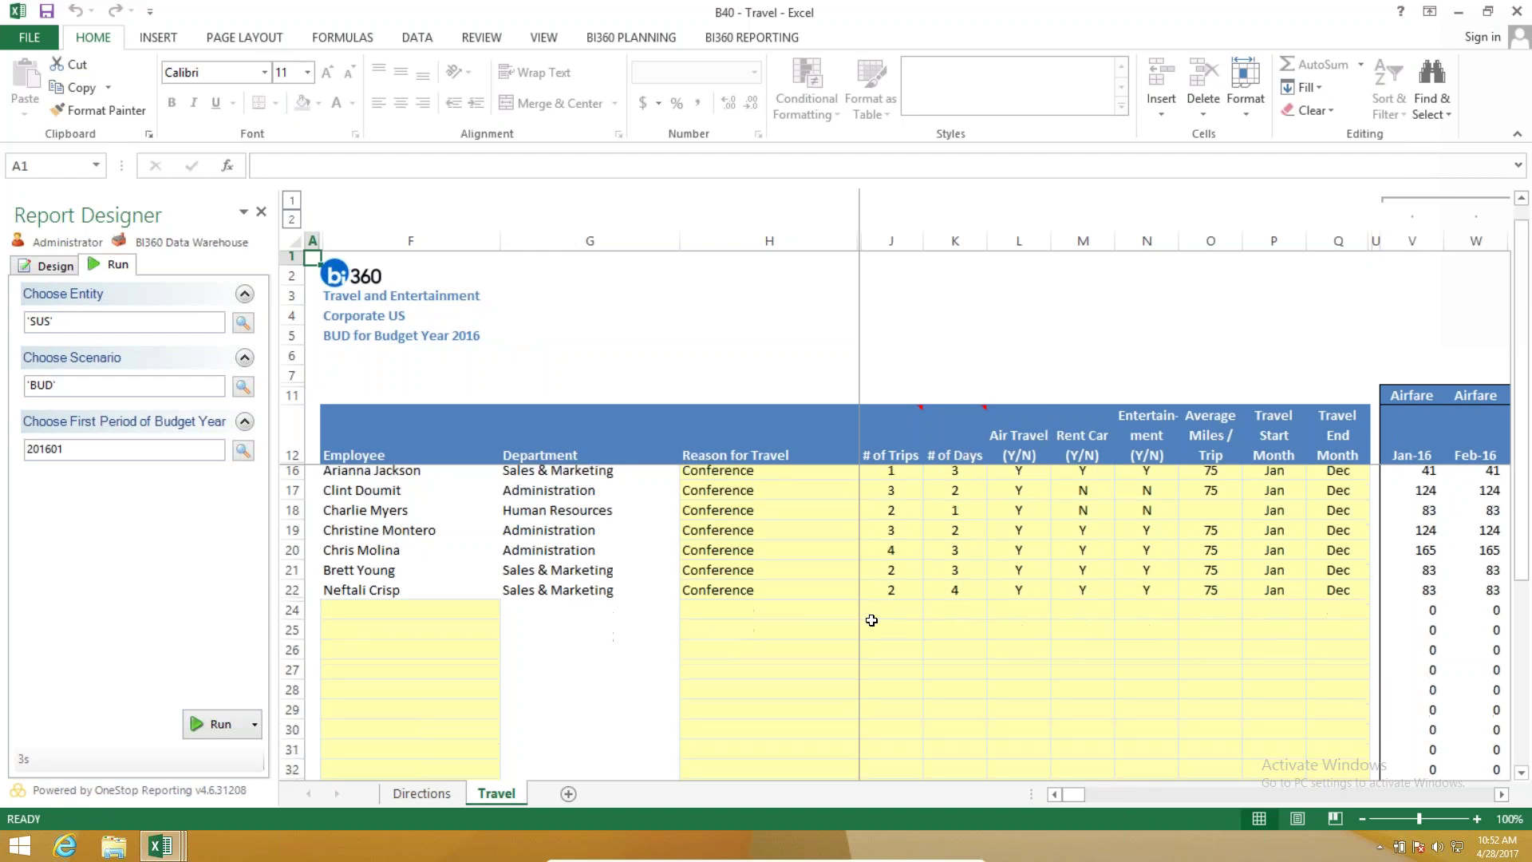
left_click(447, 595)
left_click(508, 596)
left_click(439, 634)
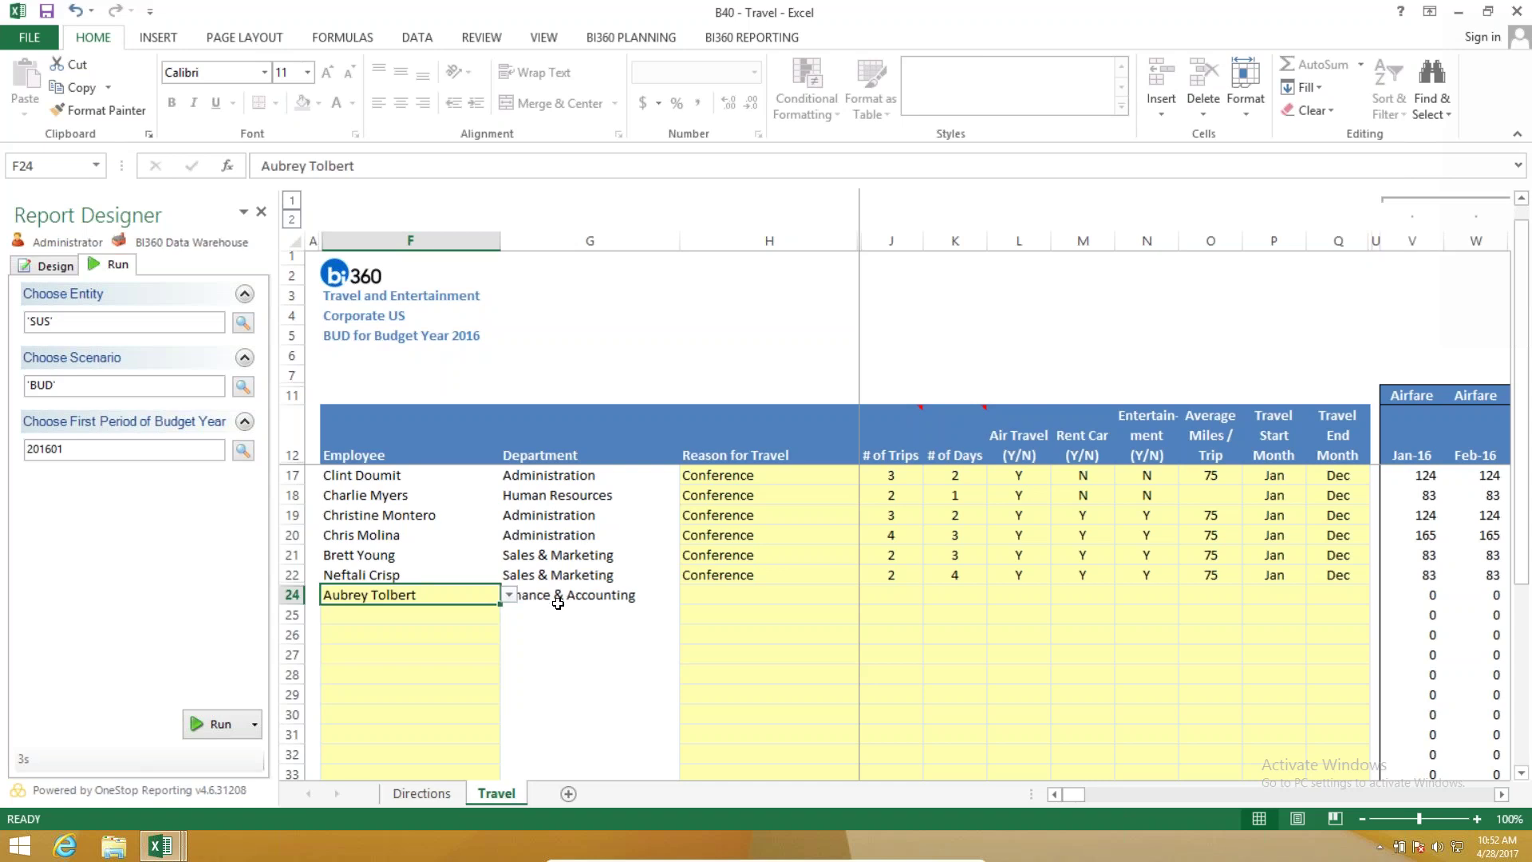
key("Return")
left_click(508, 615)
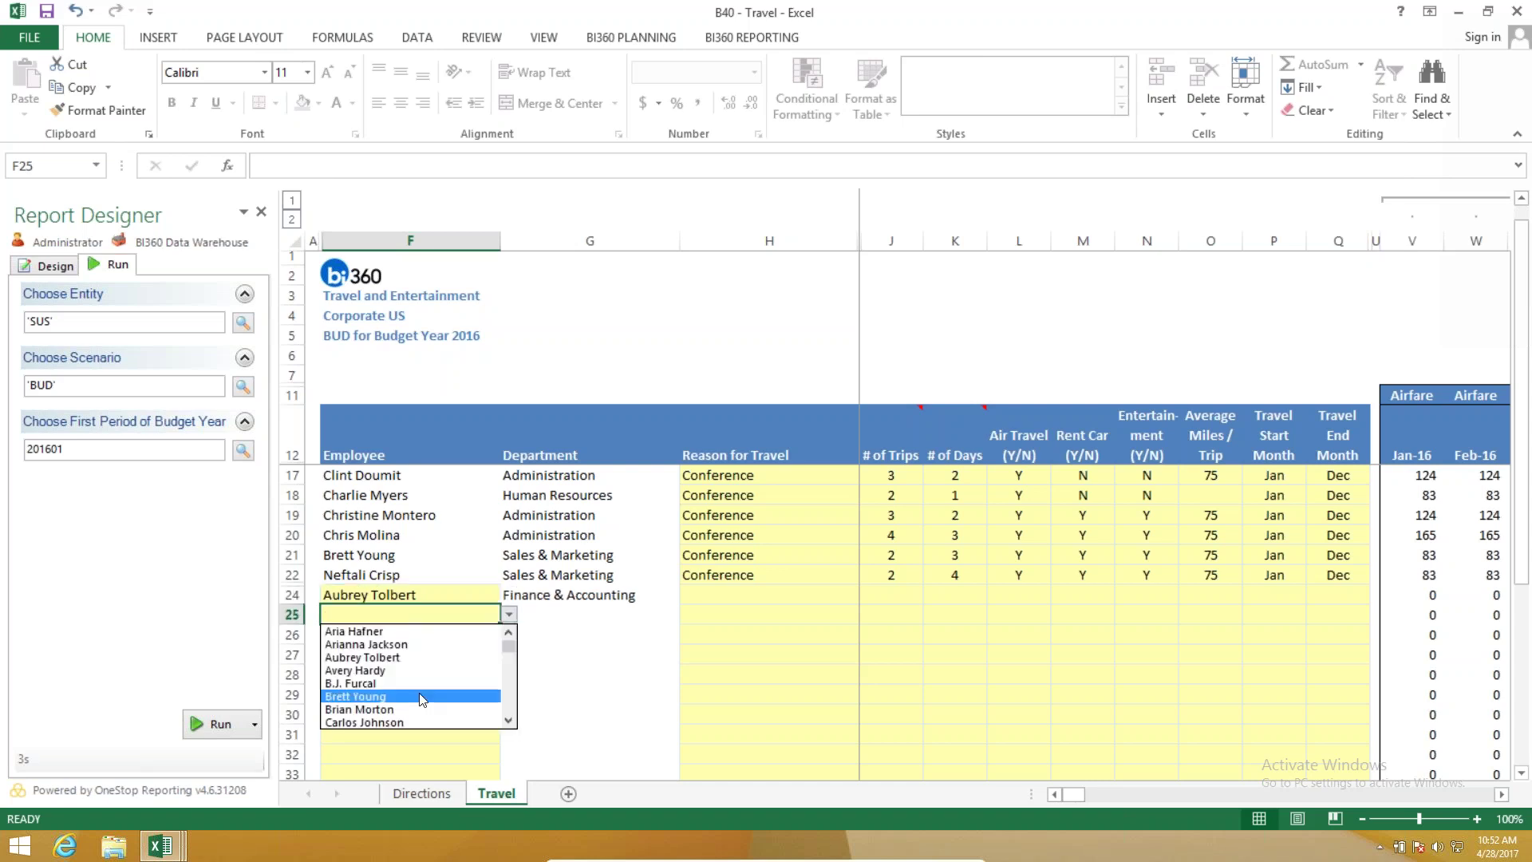
left_click(351, 684)
left_click(377, 653)
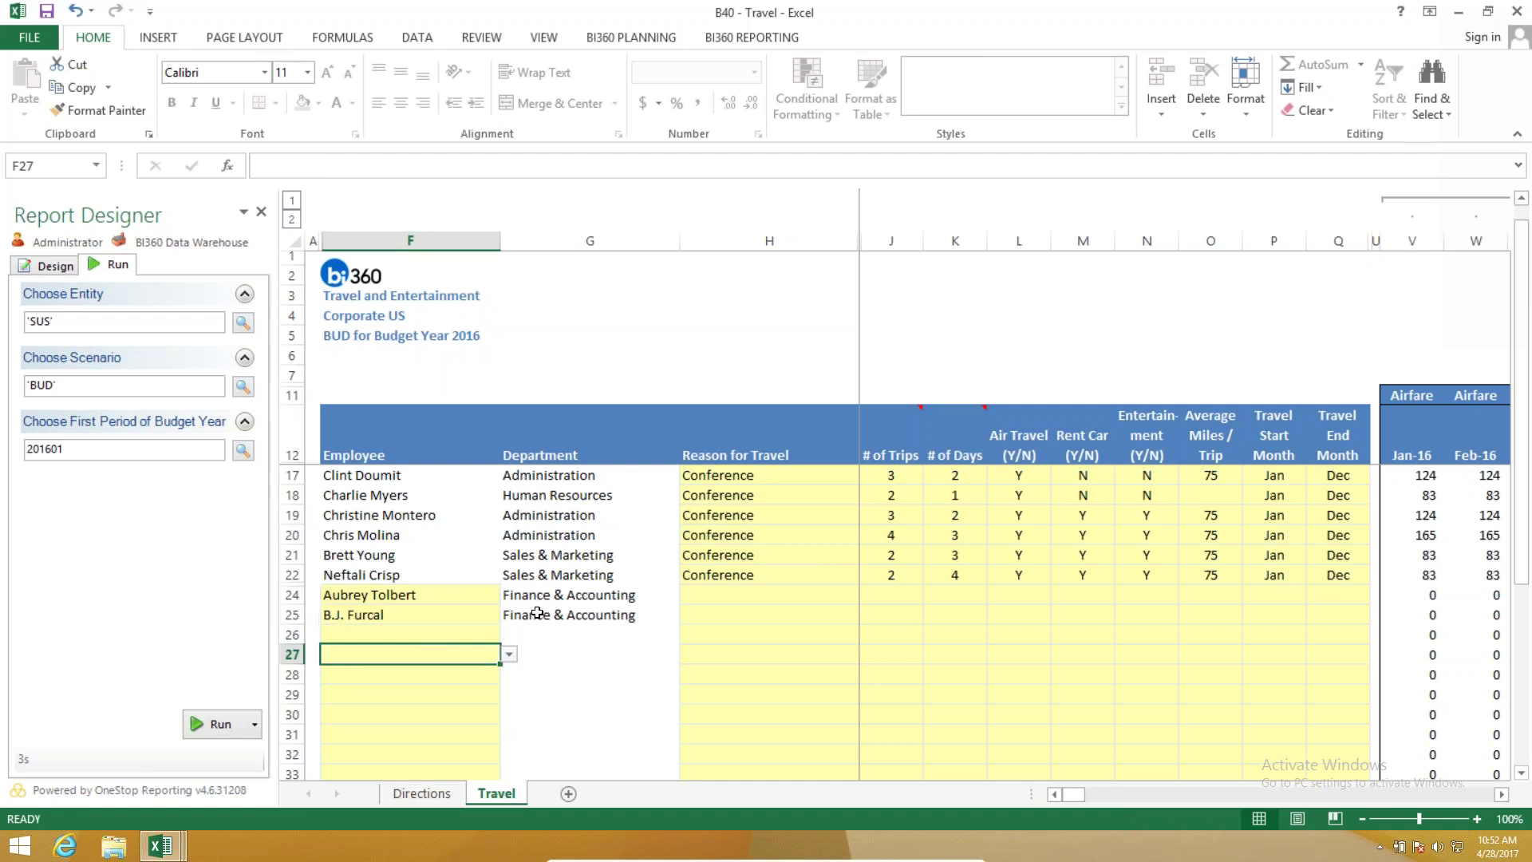
Give row 24 a Sales Training trip: 4 trips, 2 days, air travel Y.
left_click(787, 591)
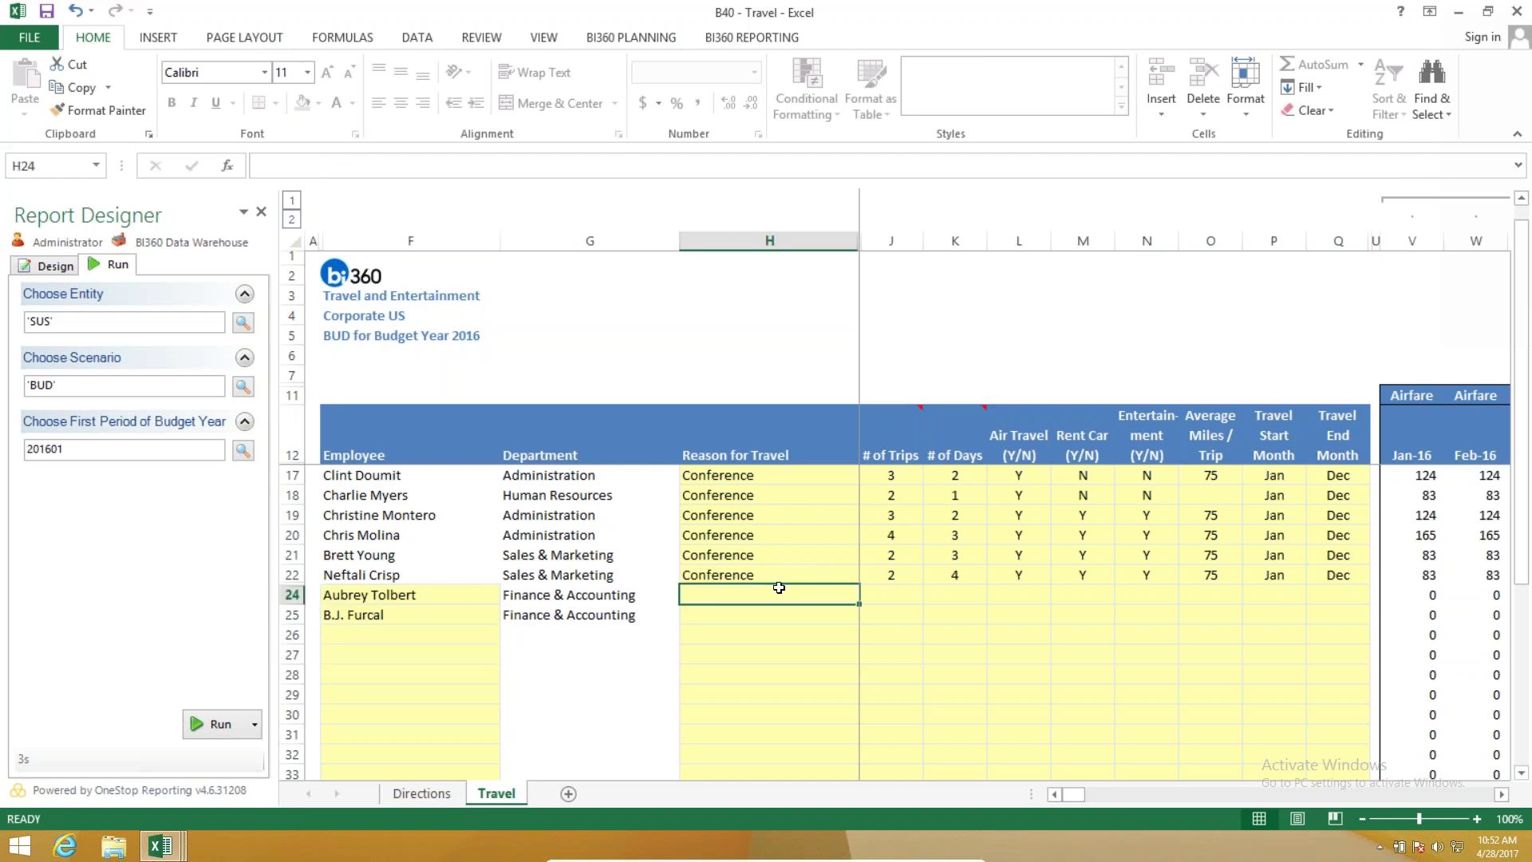
type("Sales Training")
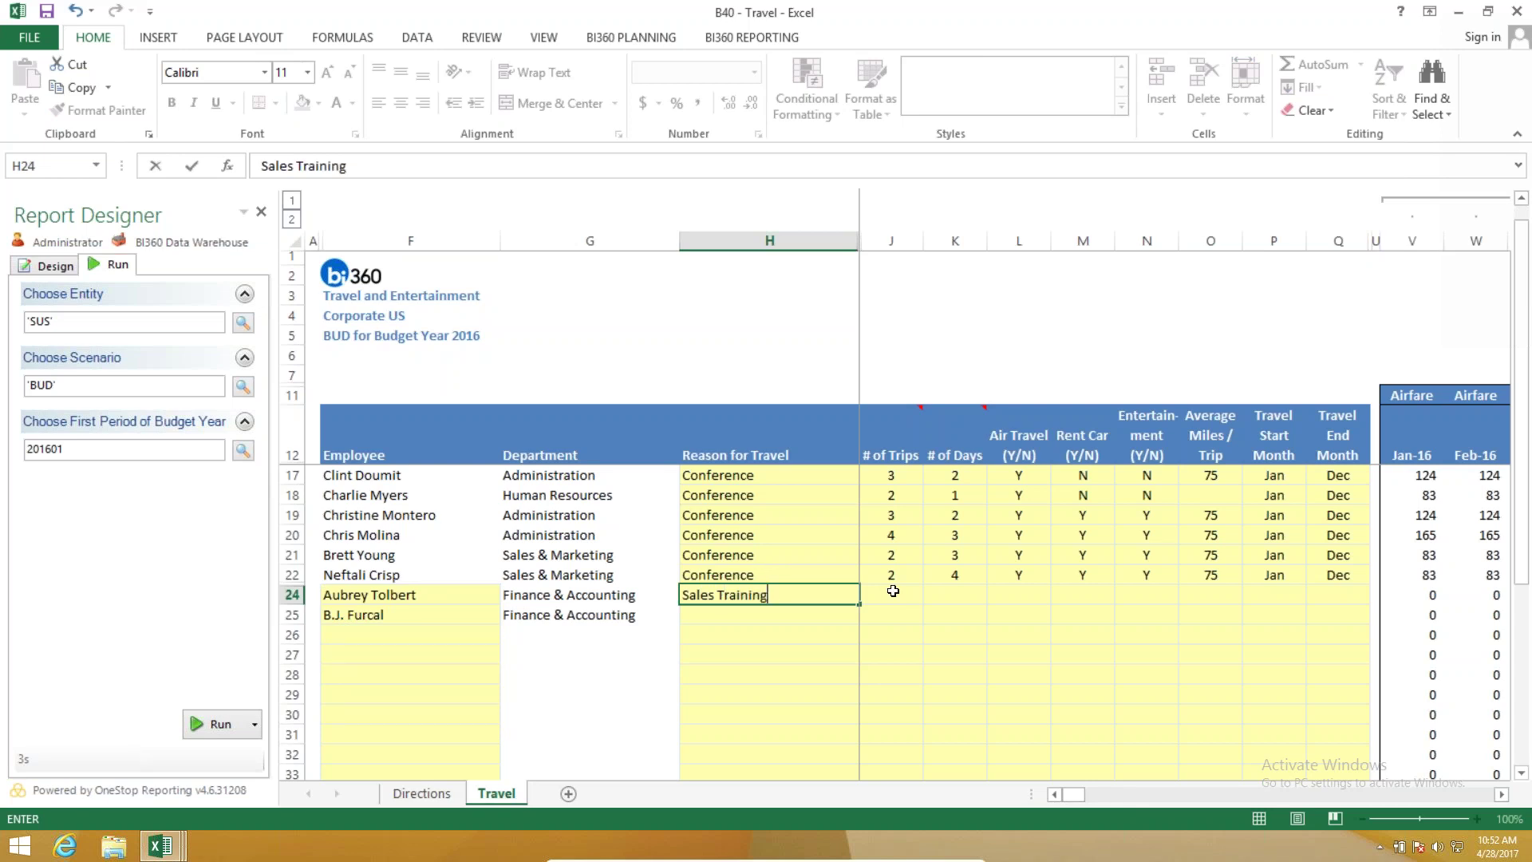
left_click(893, 593)
type("4")
key("Tab")
type("2")
left_click(1016, 596)
left_click(1060, 594)
left_click(1029, 612)
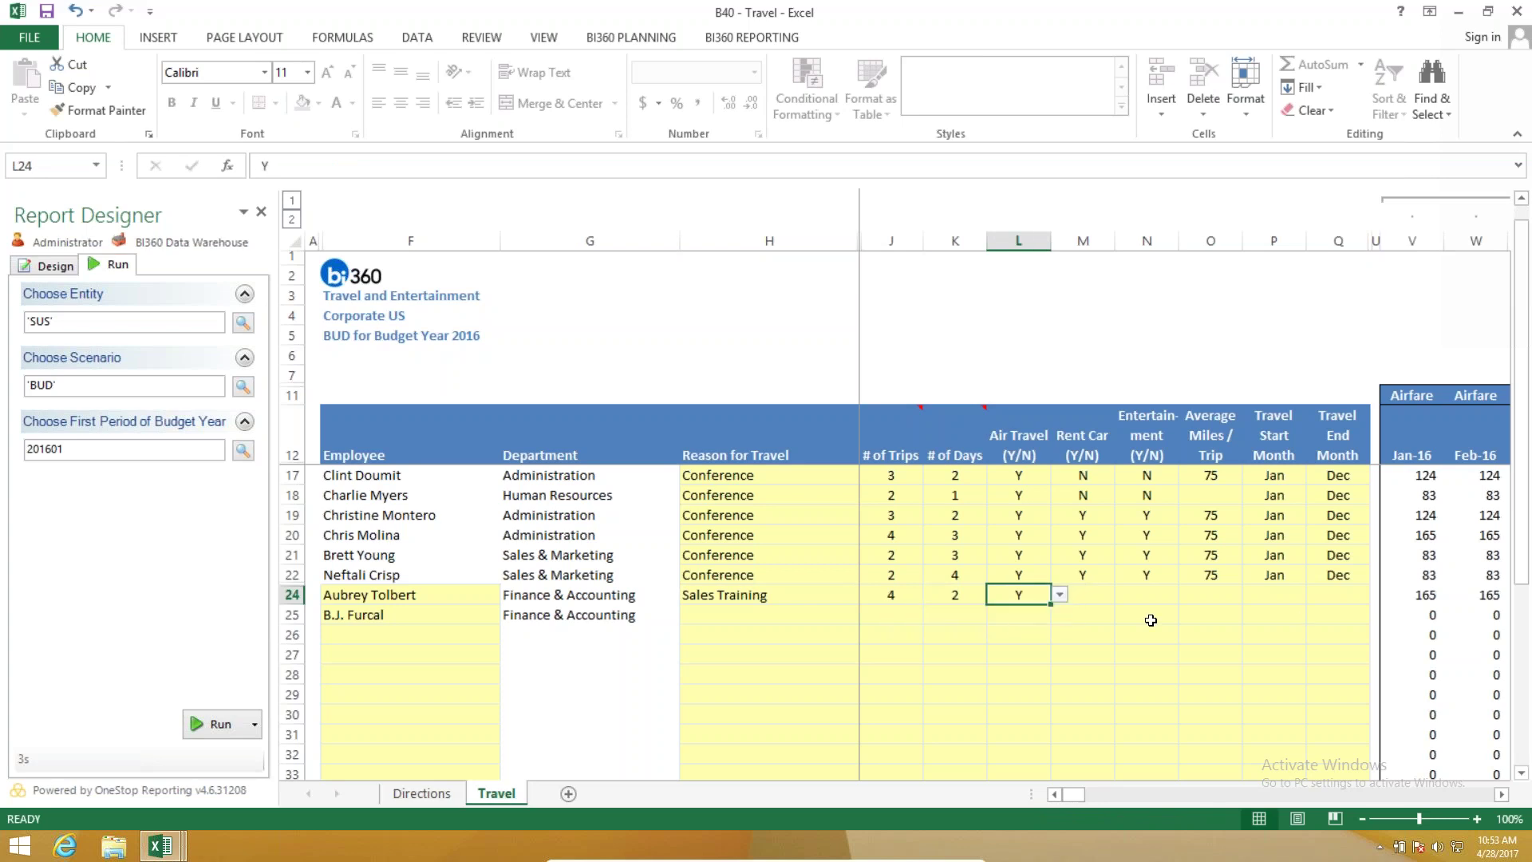
Review the airfare, hotel, rental and parking cost columns, then return the template to design mode.
left_click(1501, 795)
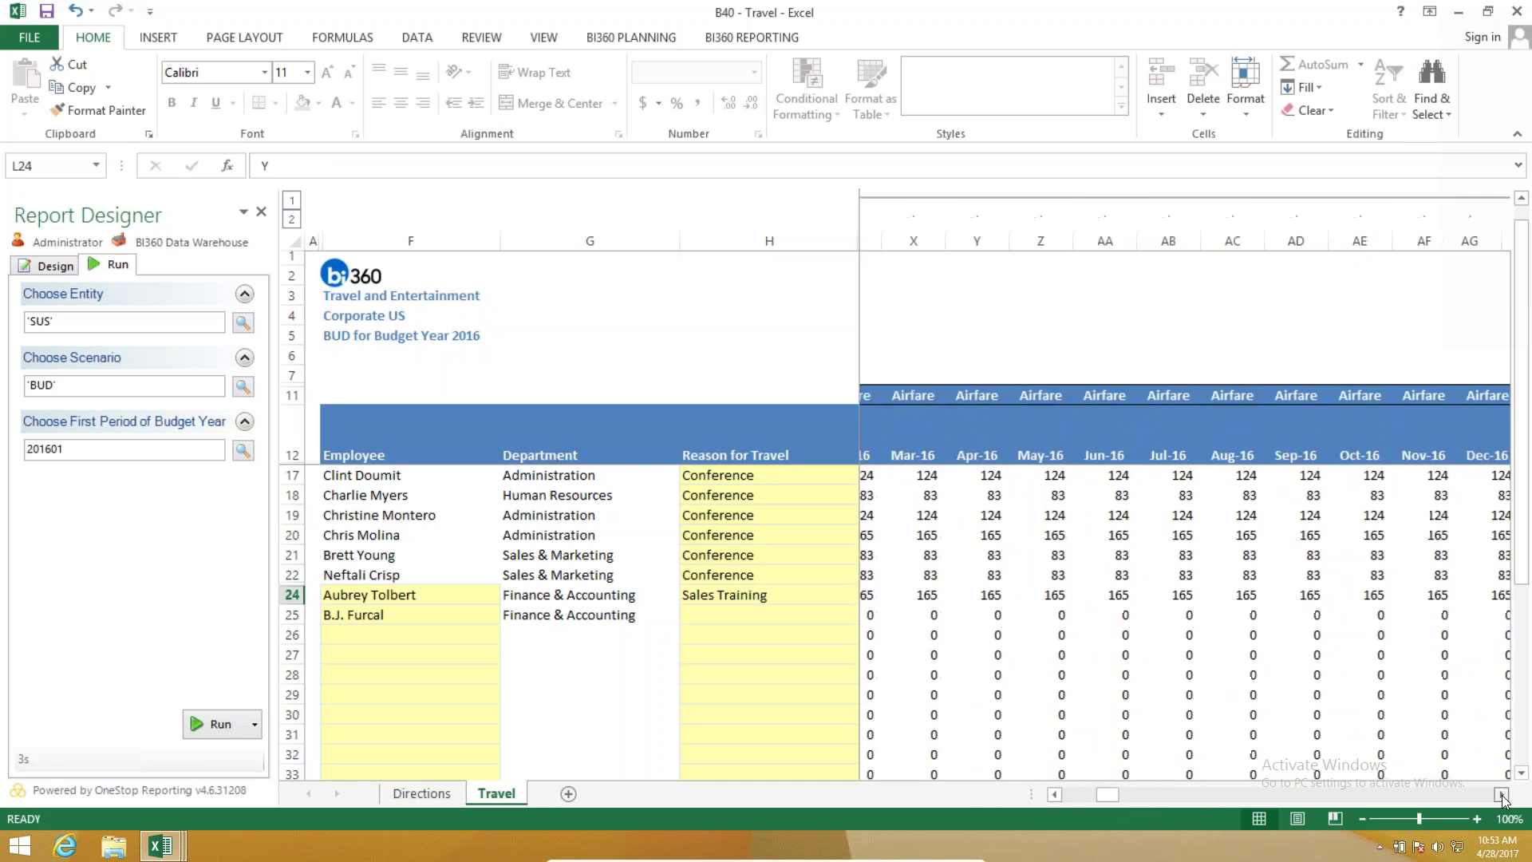
left_click(1501, 795)
left_click(1501, 794)
left_click(1501, 795)
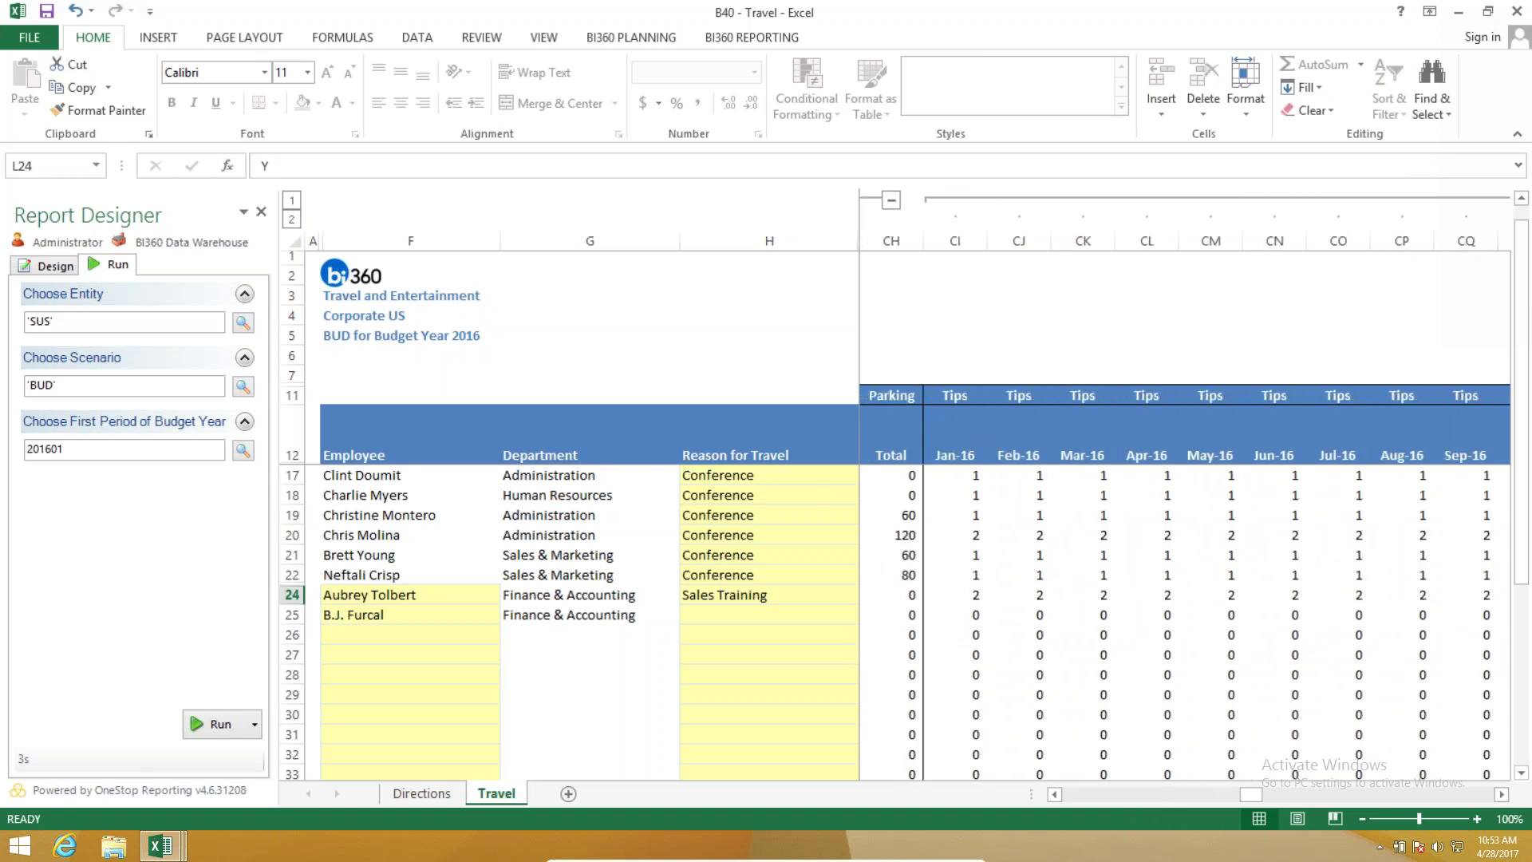
left_click(56, 265)
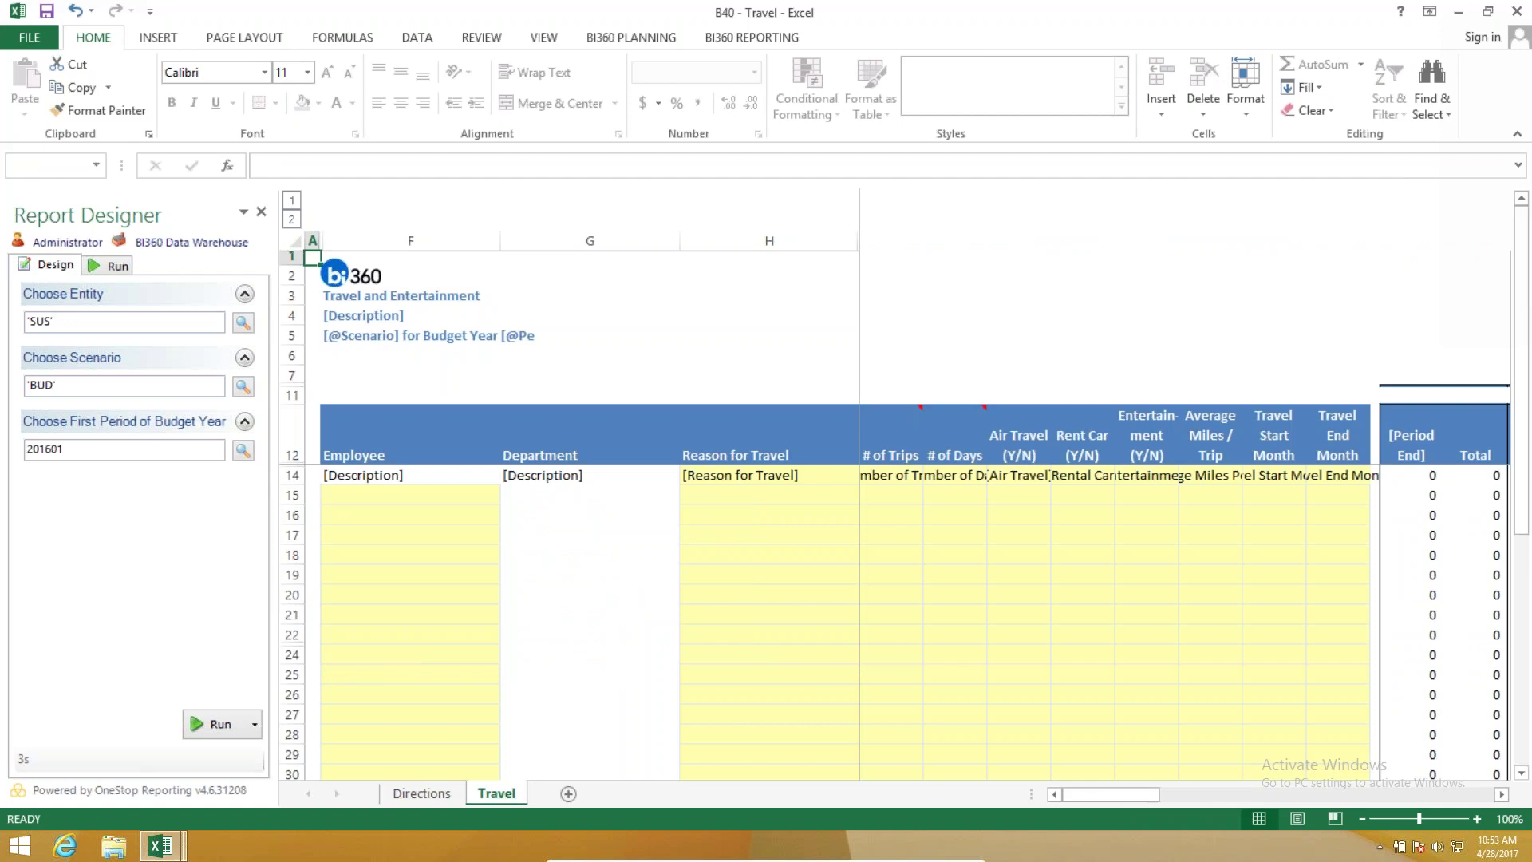
Open FR00 - BI360 Decision Pack.xlsx from Reporting > Financial and Analysis in Assignments.
left_click(165, 80)
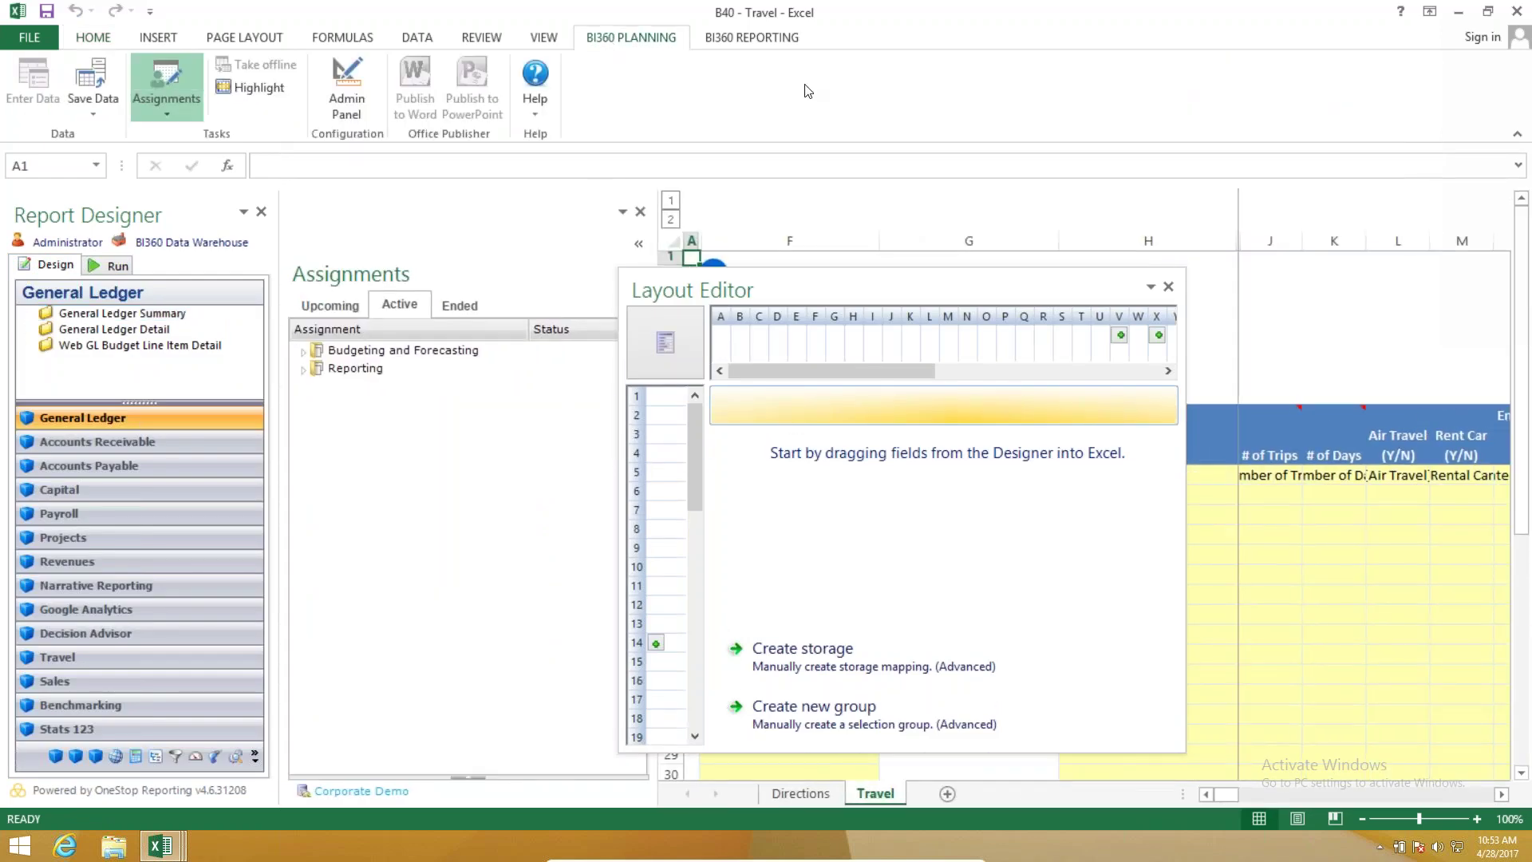
left_click(303, 369)
left_click(322, 388)
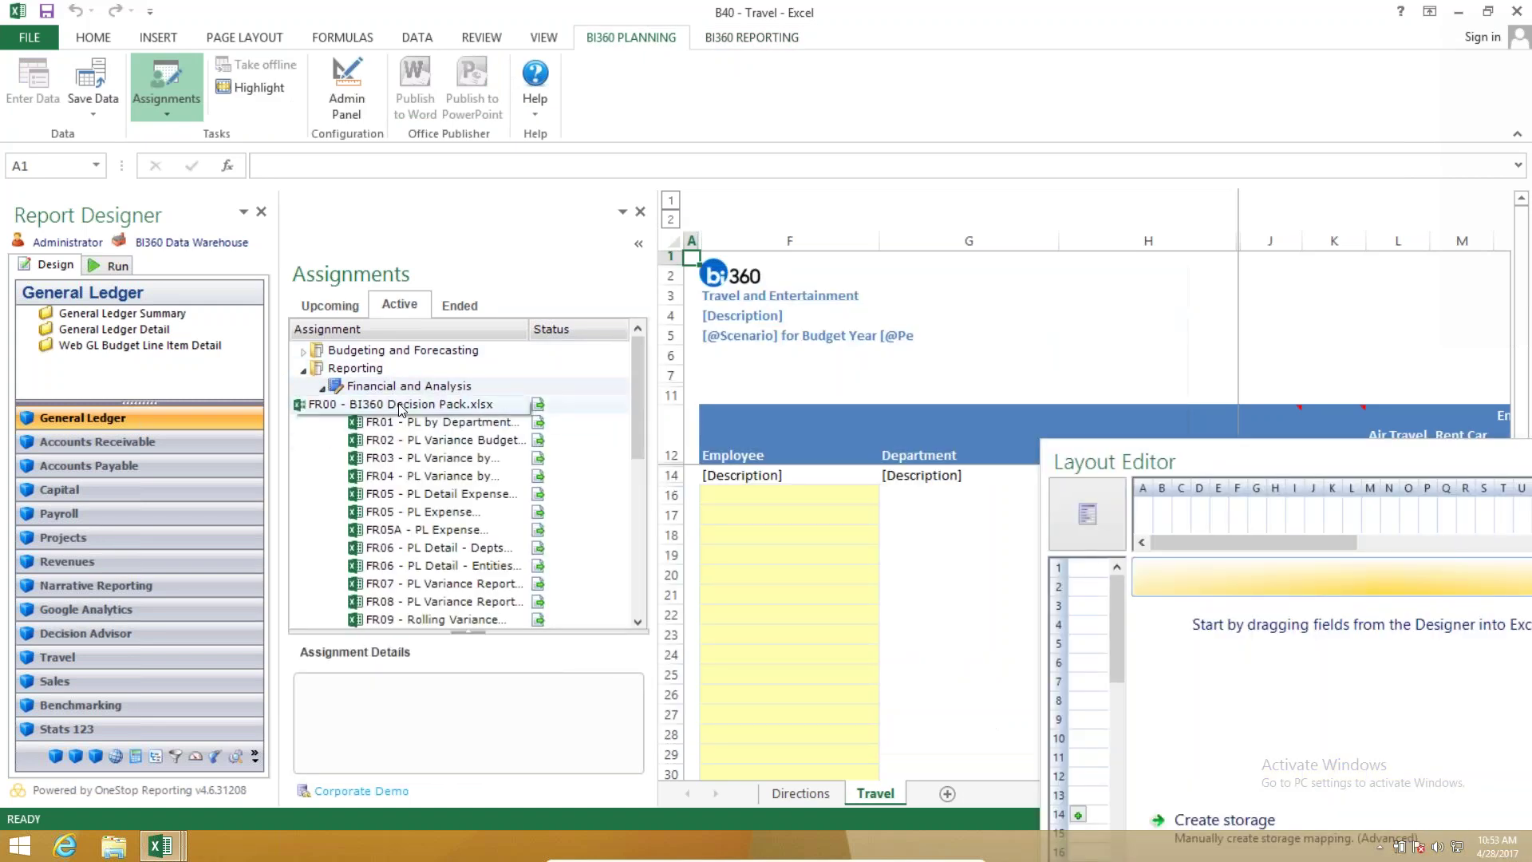
double_click(405, 405)
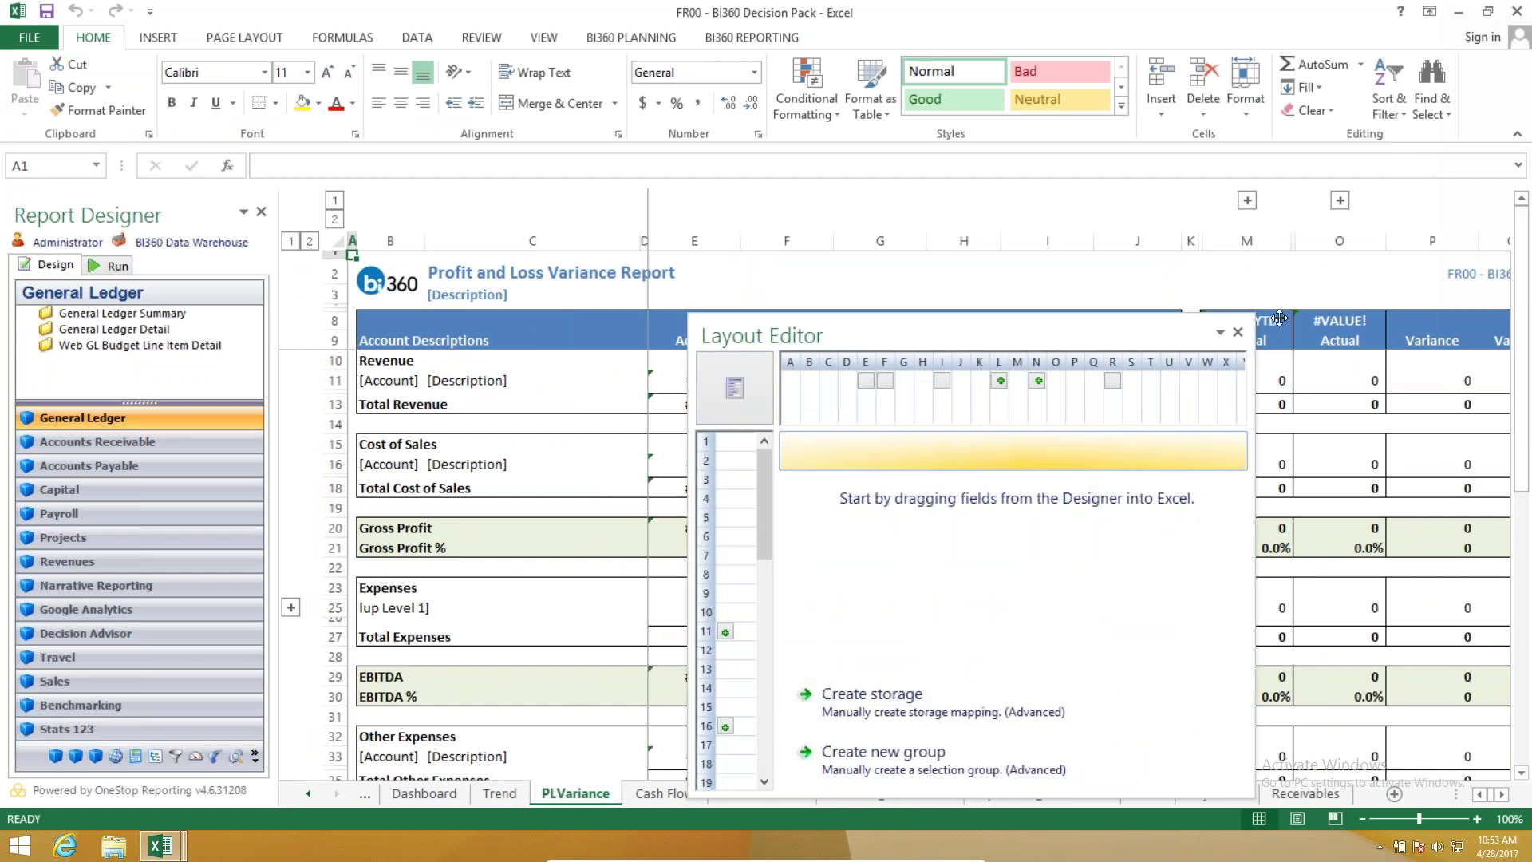
Dock the Layout Editor aside and view the Receivables and Payments report templates.
left_click_drag(1279, 318, 1317, 335)
left_click(1305, 794)
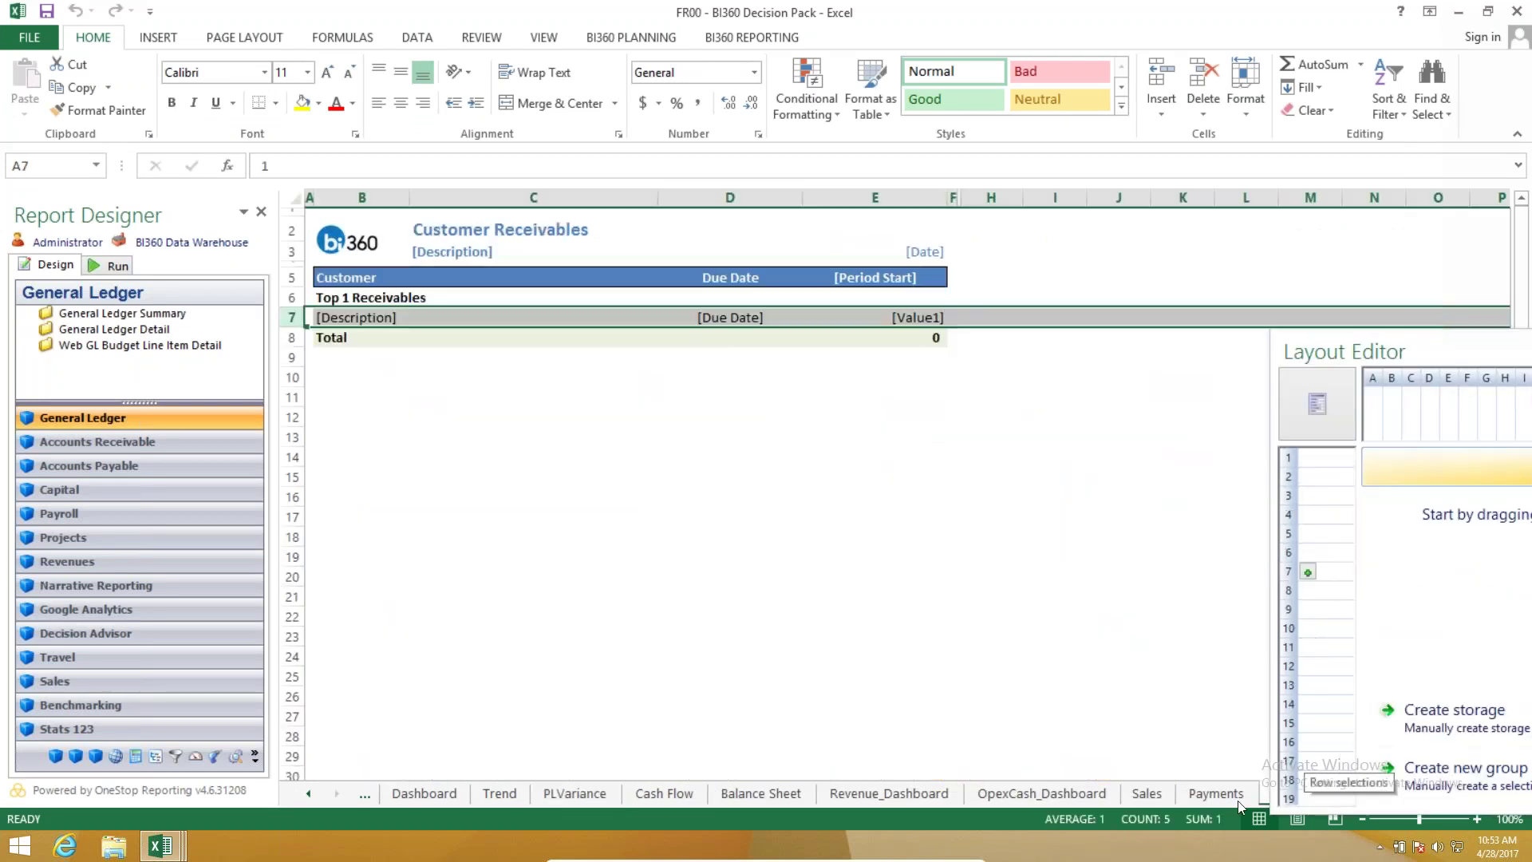
left_click(1216, 793)
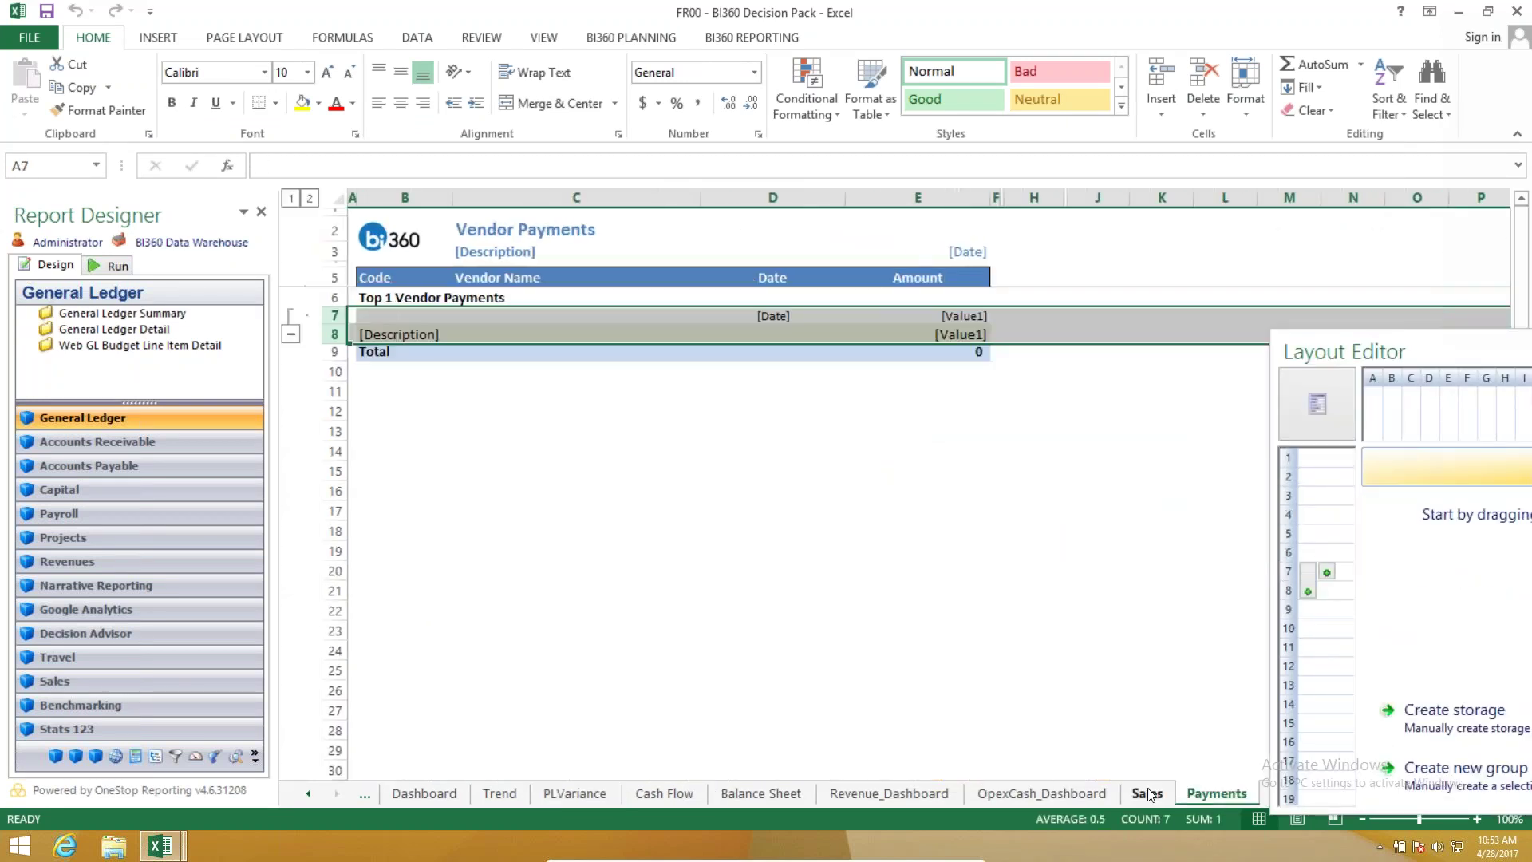
key("ctrl+Page_Up")
left_click(1231, 795)
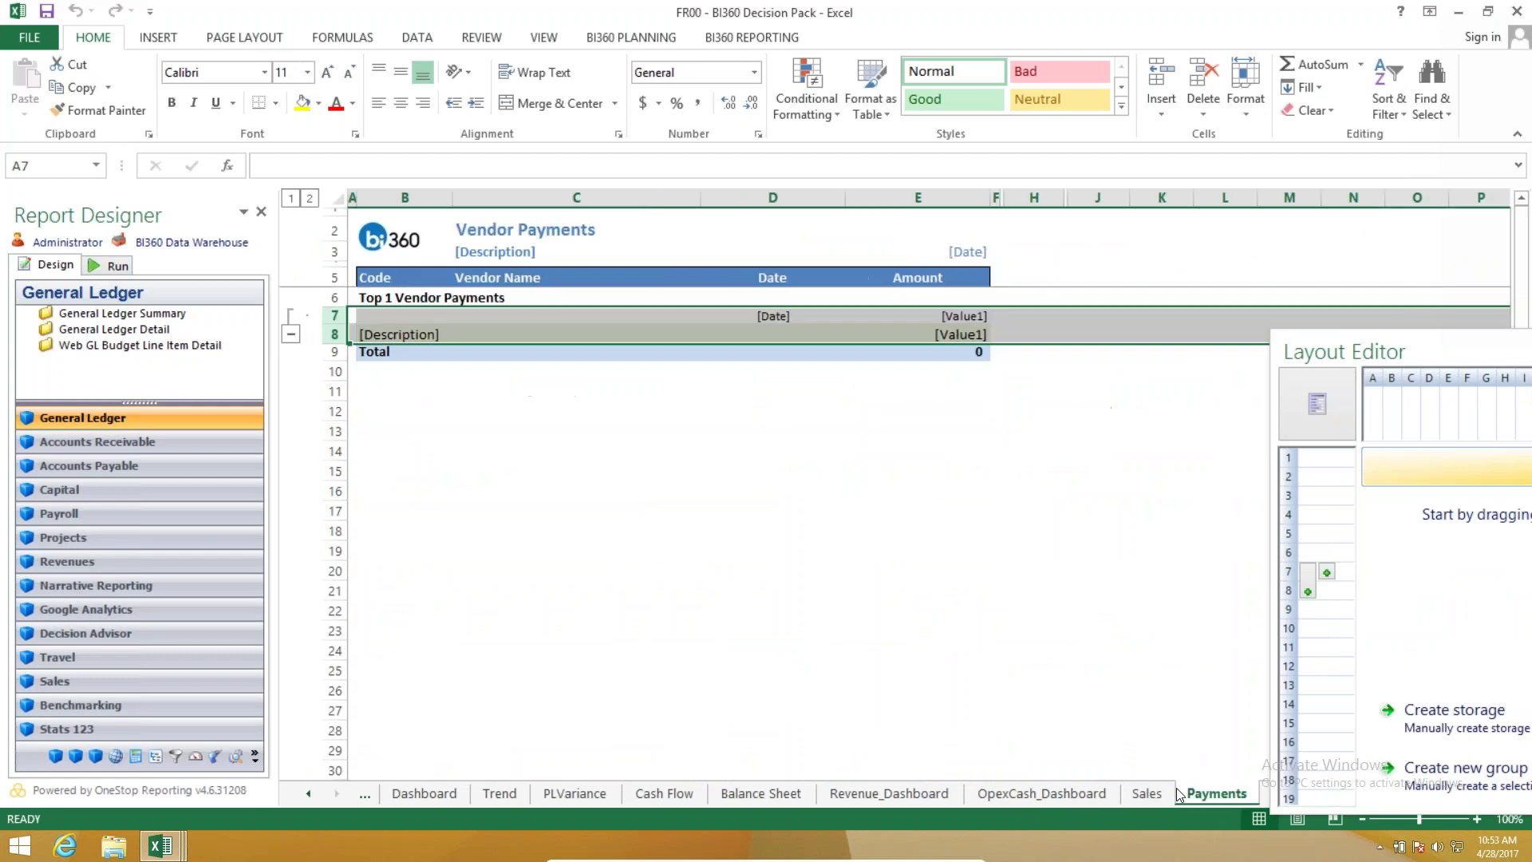
Flip back through the Sales, Cash Flow and Dashboard sheets to the News headline sheet.
key("ctrl+Page_Up")
key("ctrl+Page_Up")
key("ctrl+Page_Down")
key("ctrl+Page_Down")
key("ctrl+Page_Up")
key("ctrl+Page_Up")
key("ctrl+Page_Down")
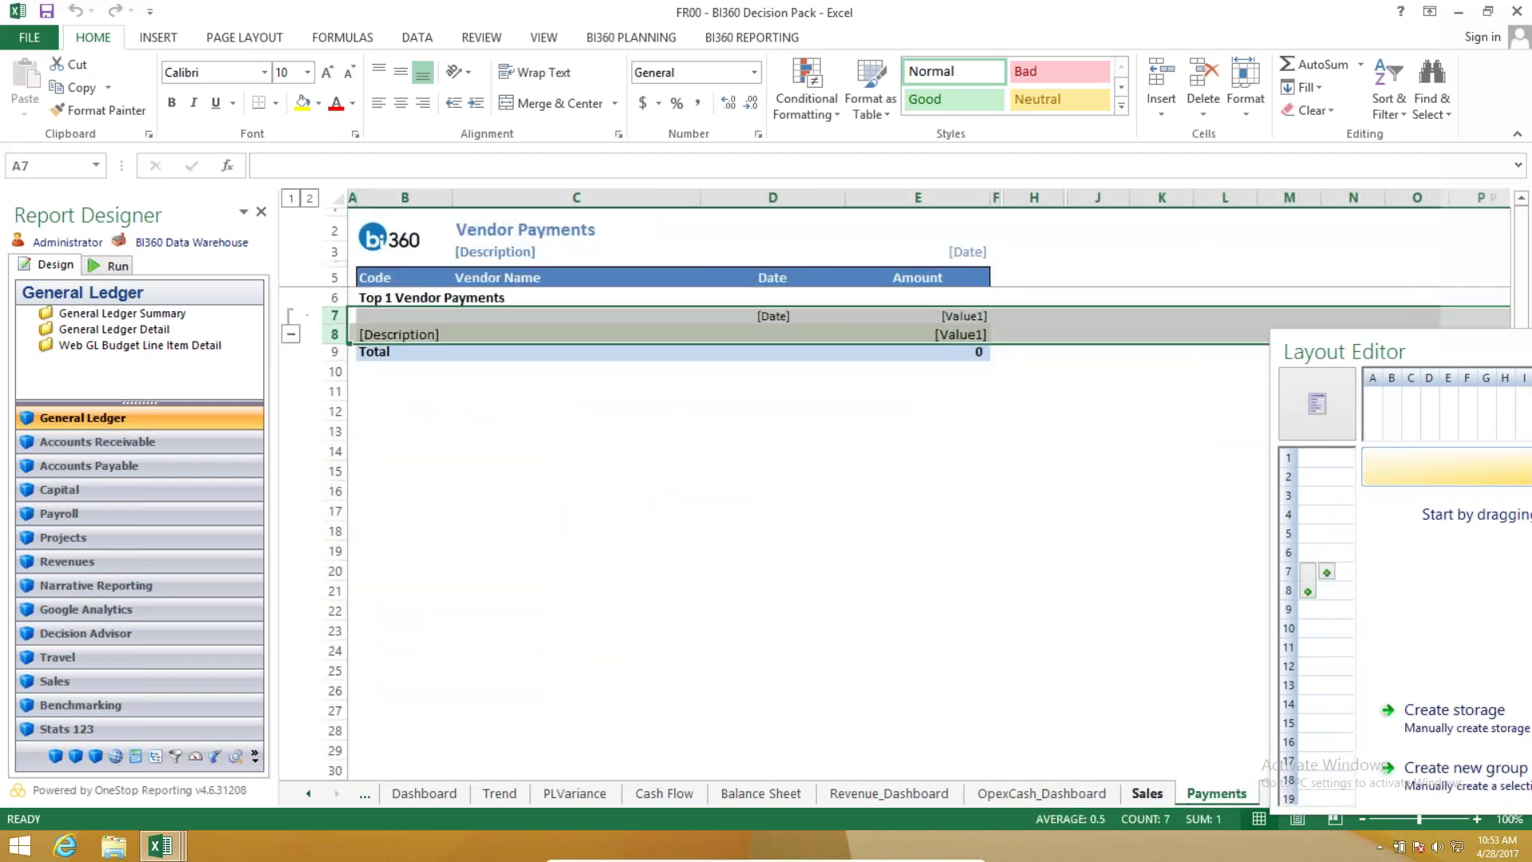
key("ctrl+Page_Up")
key("ctrl+Page_Up")
key("ctrl+Page_Up")
key("ctrl+Page_Up")
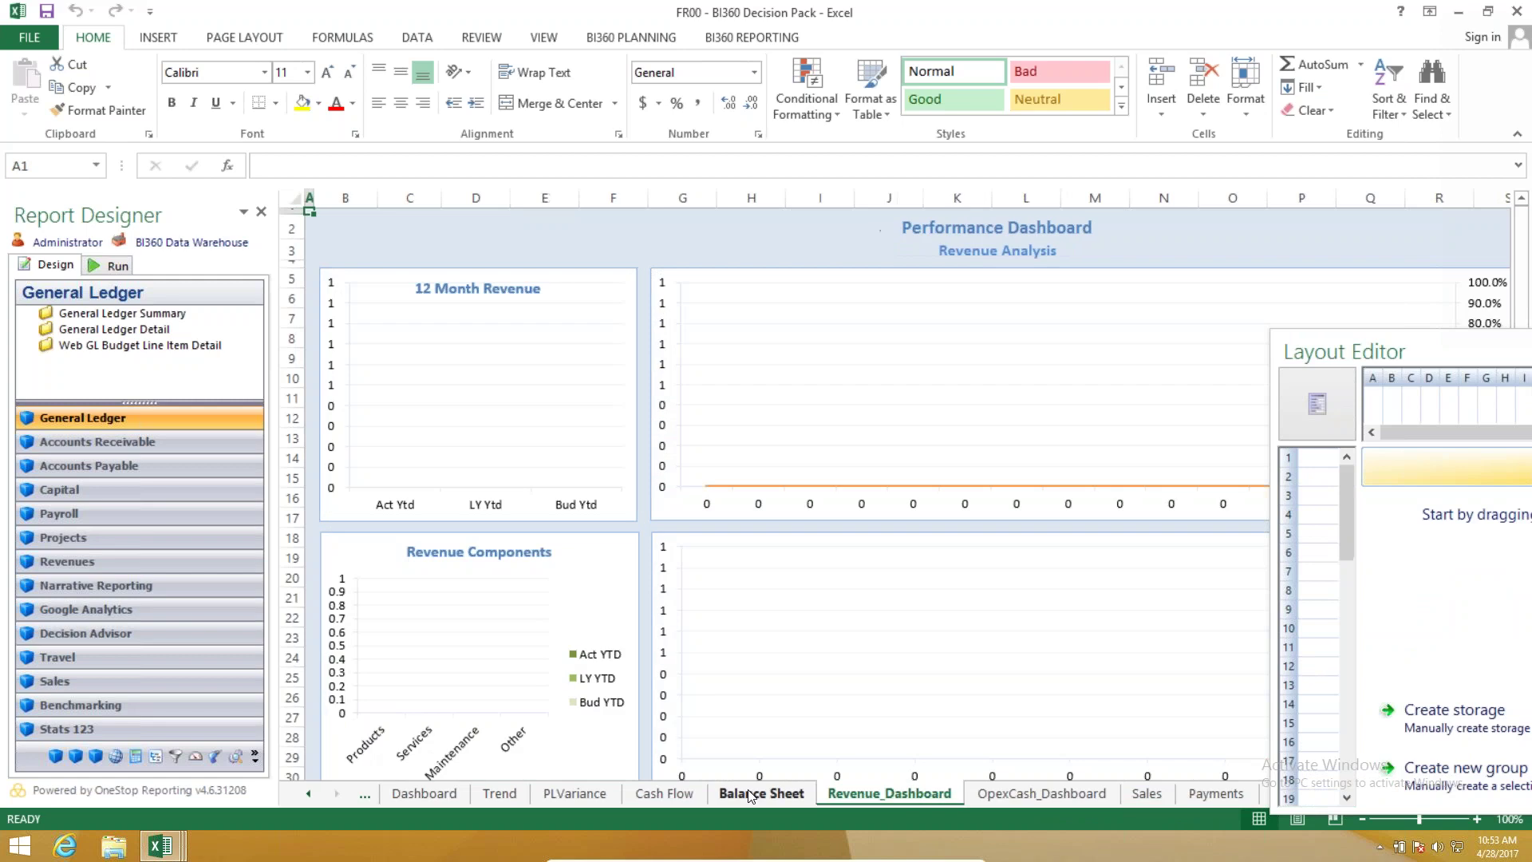
key("ctrl+Page_Up")
key("ctrl+Page_Up")
key("ctrl+Page_Up")
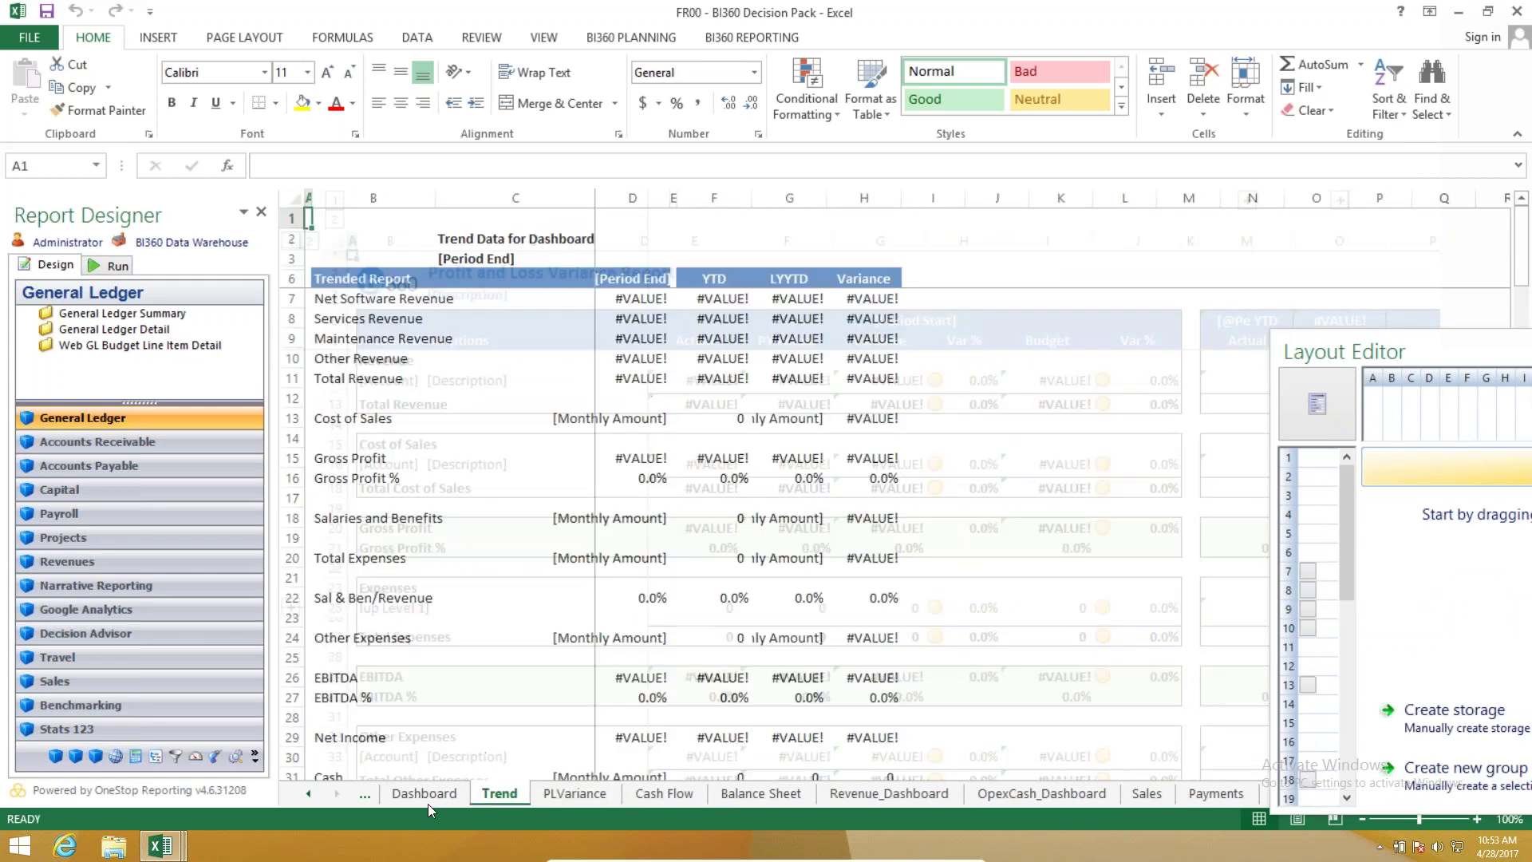
key("ctrl+Page_Up")
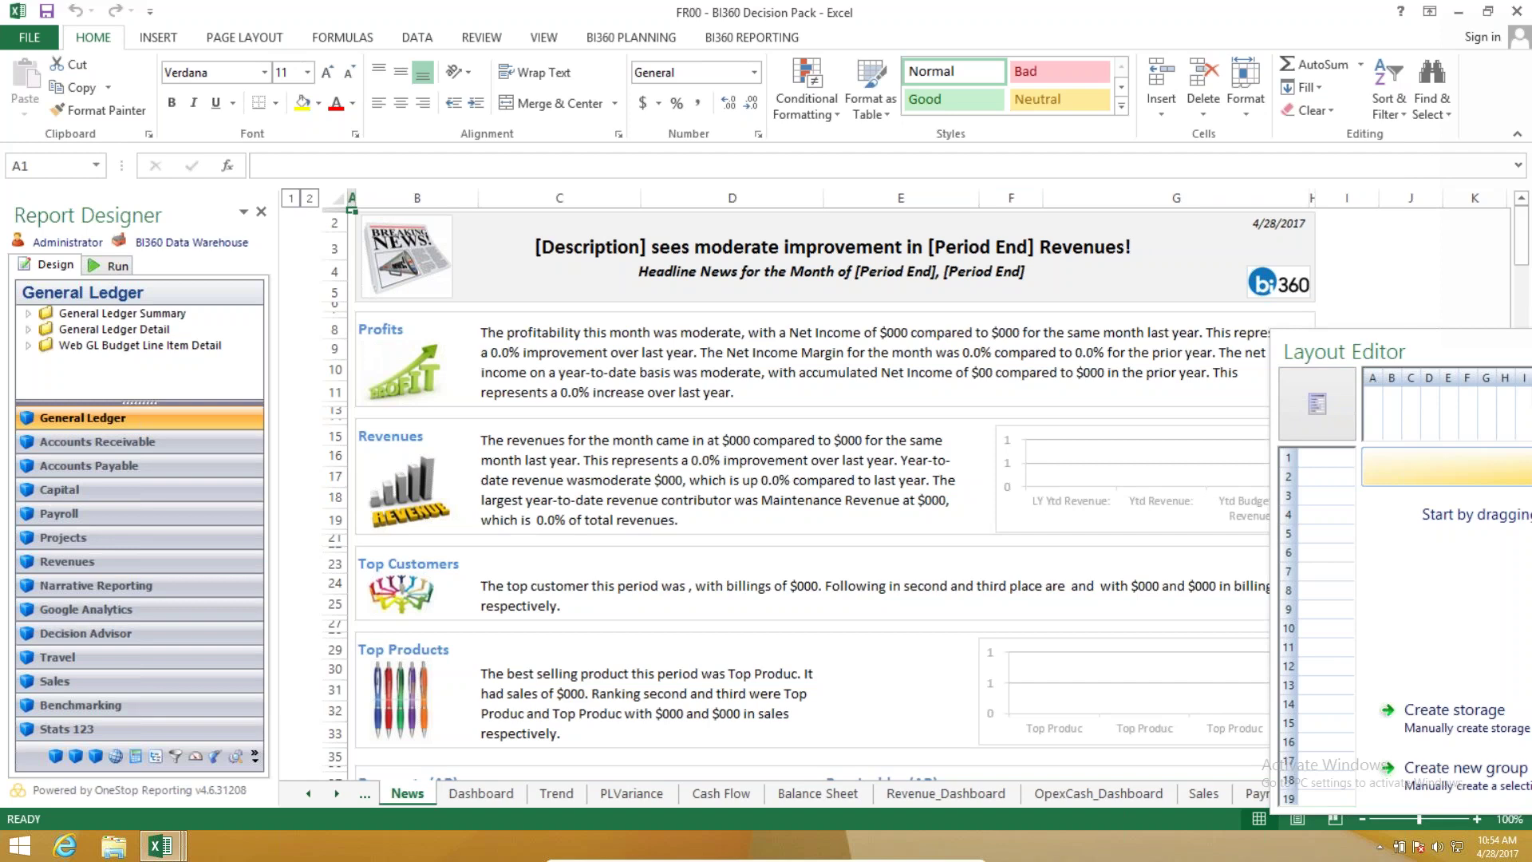
left_click(111, 266)
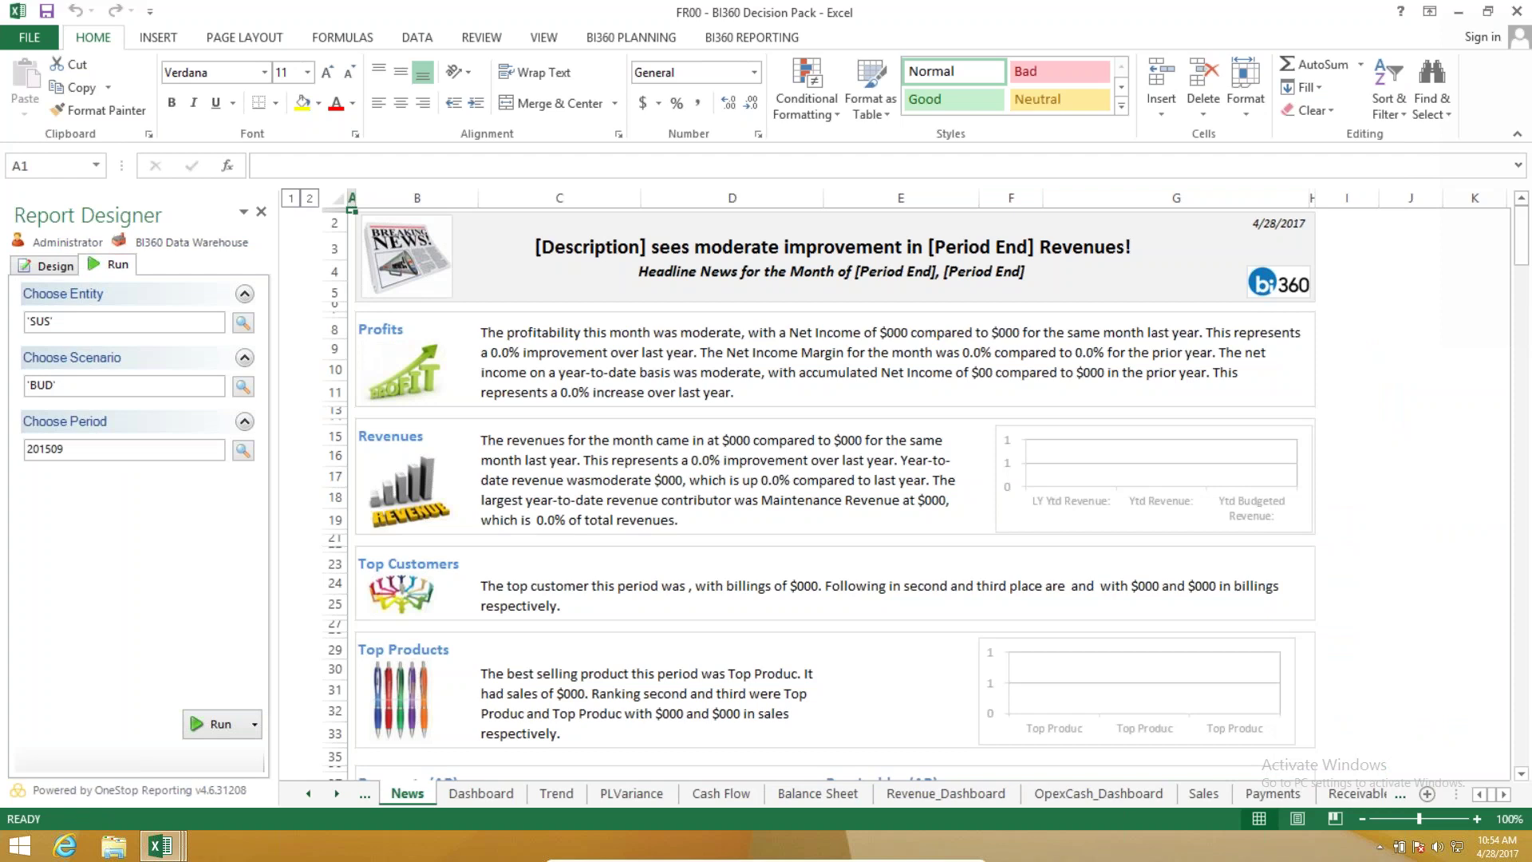
Run the Decision Pack with entity SUS, scenario BUD and period 201509.
left_click(244, 322)
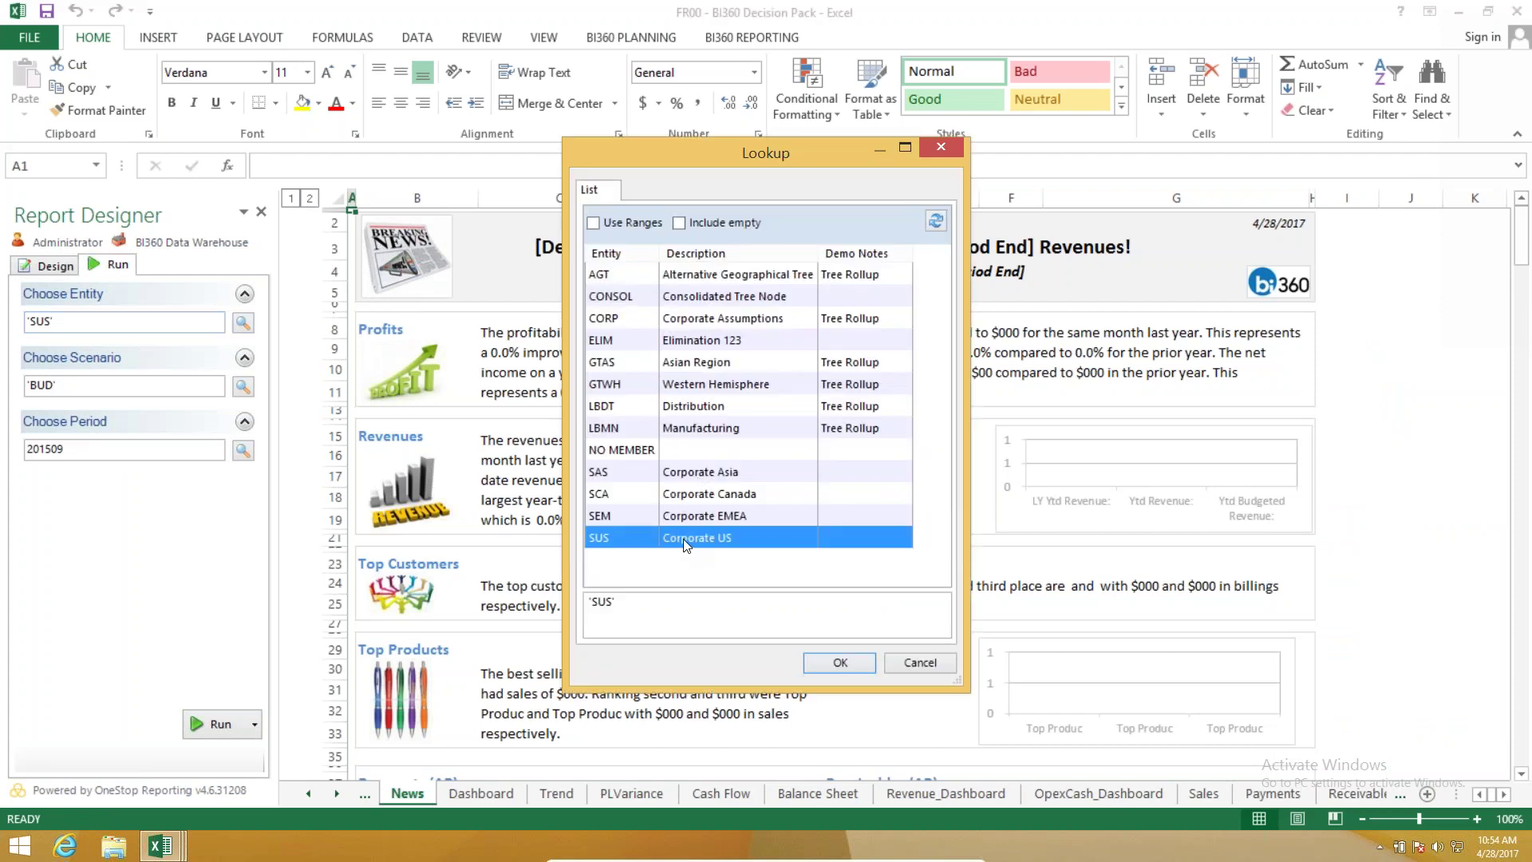
key("Return")
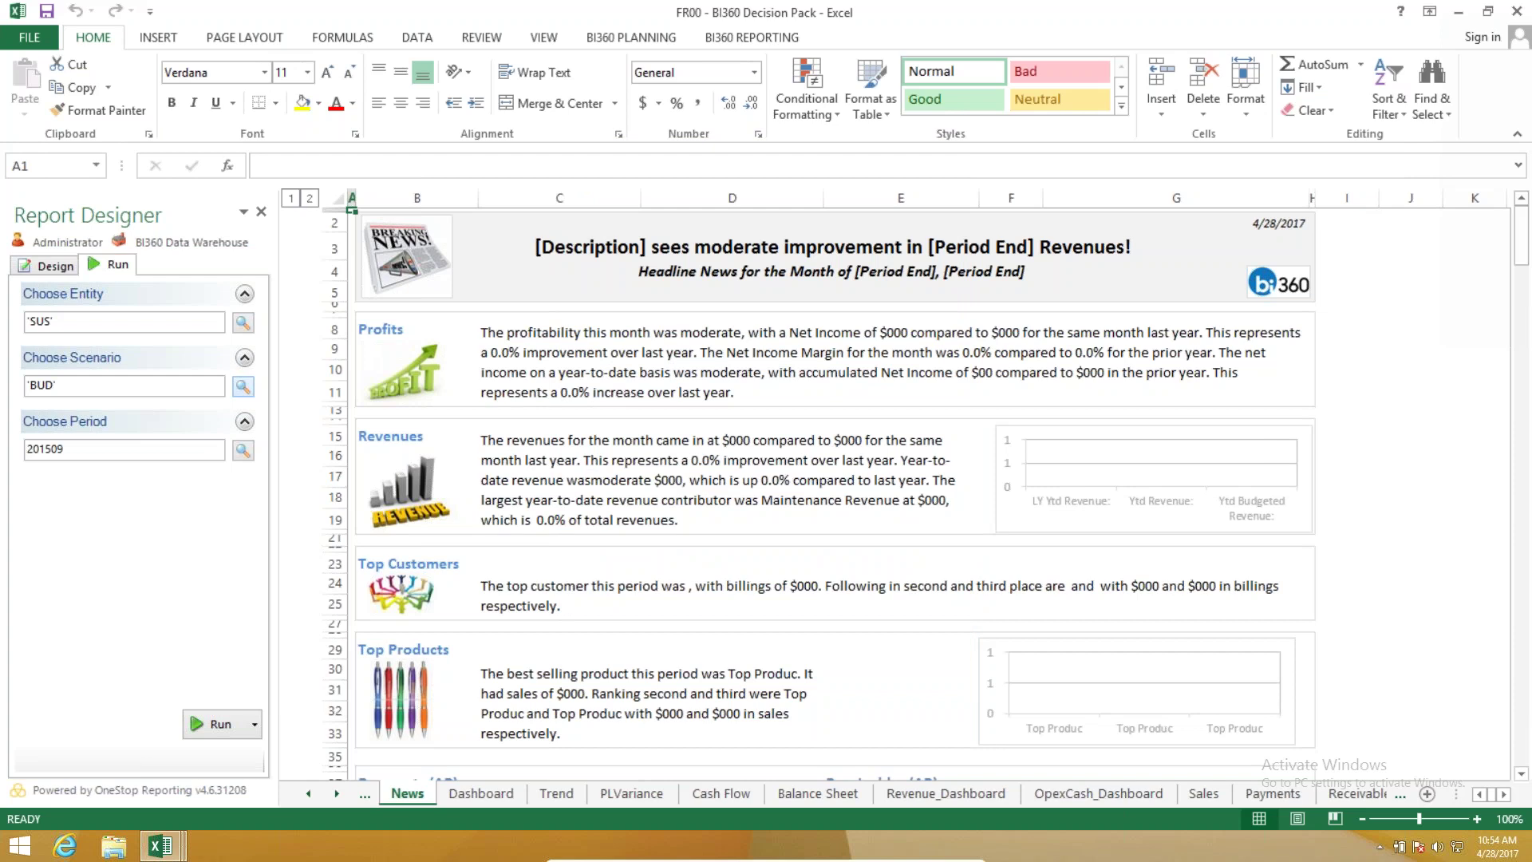
left_click(243, 386)
left_click(708, 322)
key("Up")
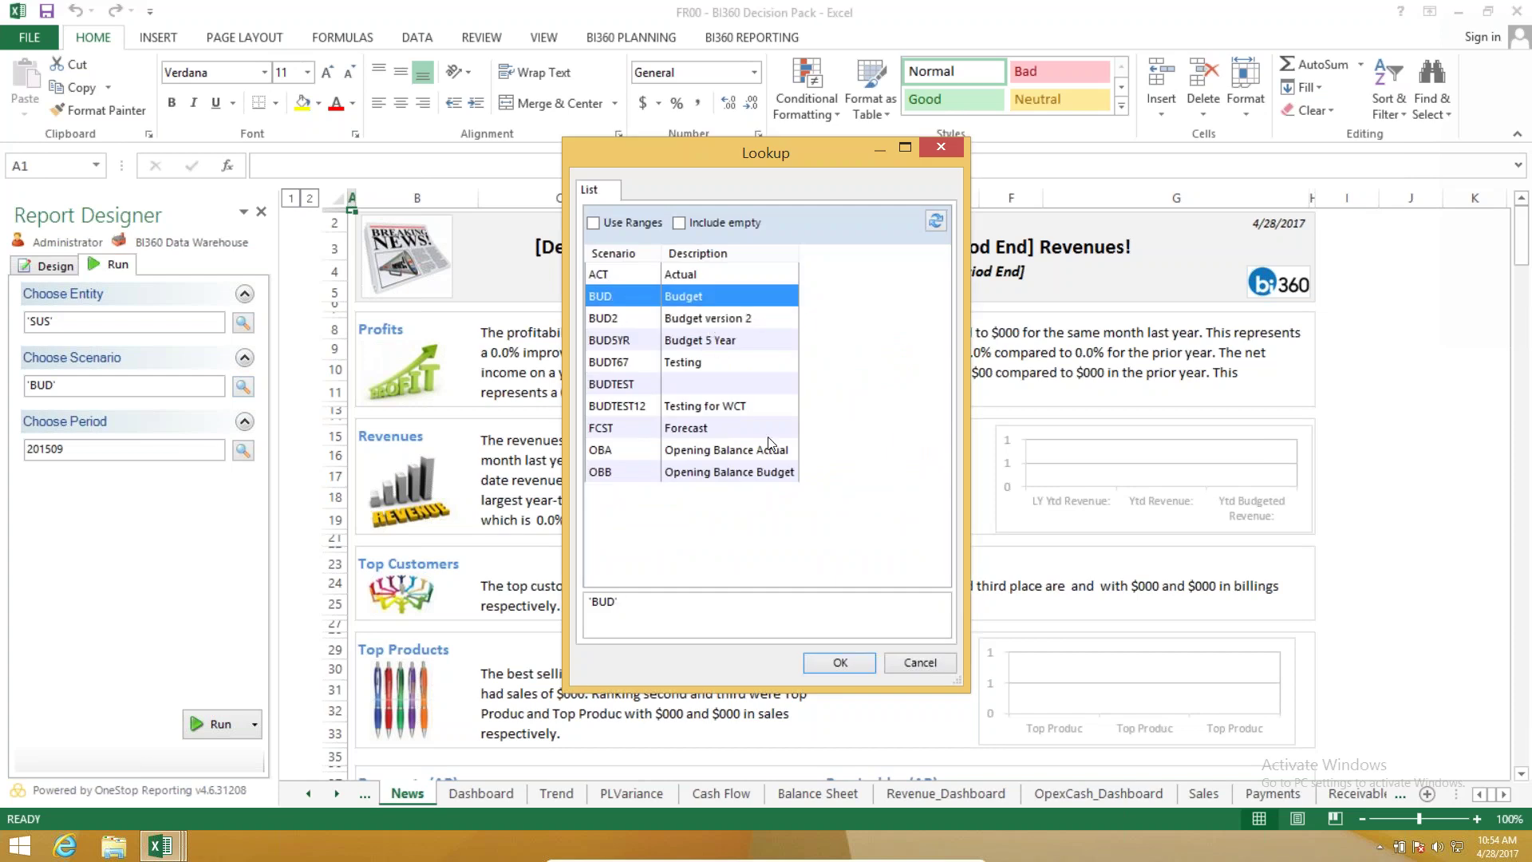
left_click(846, 663)
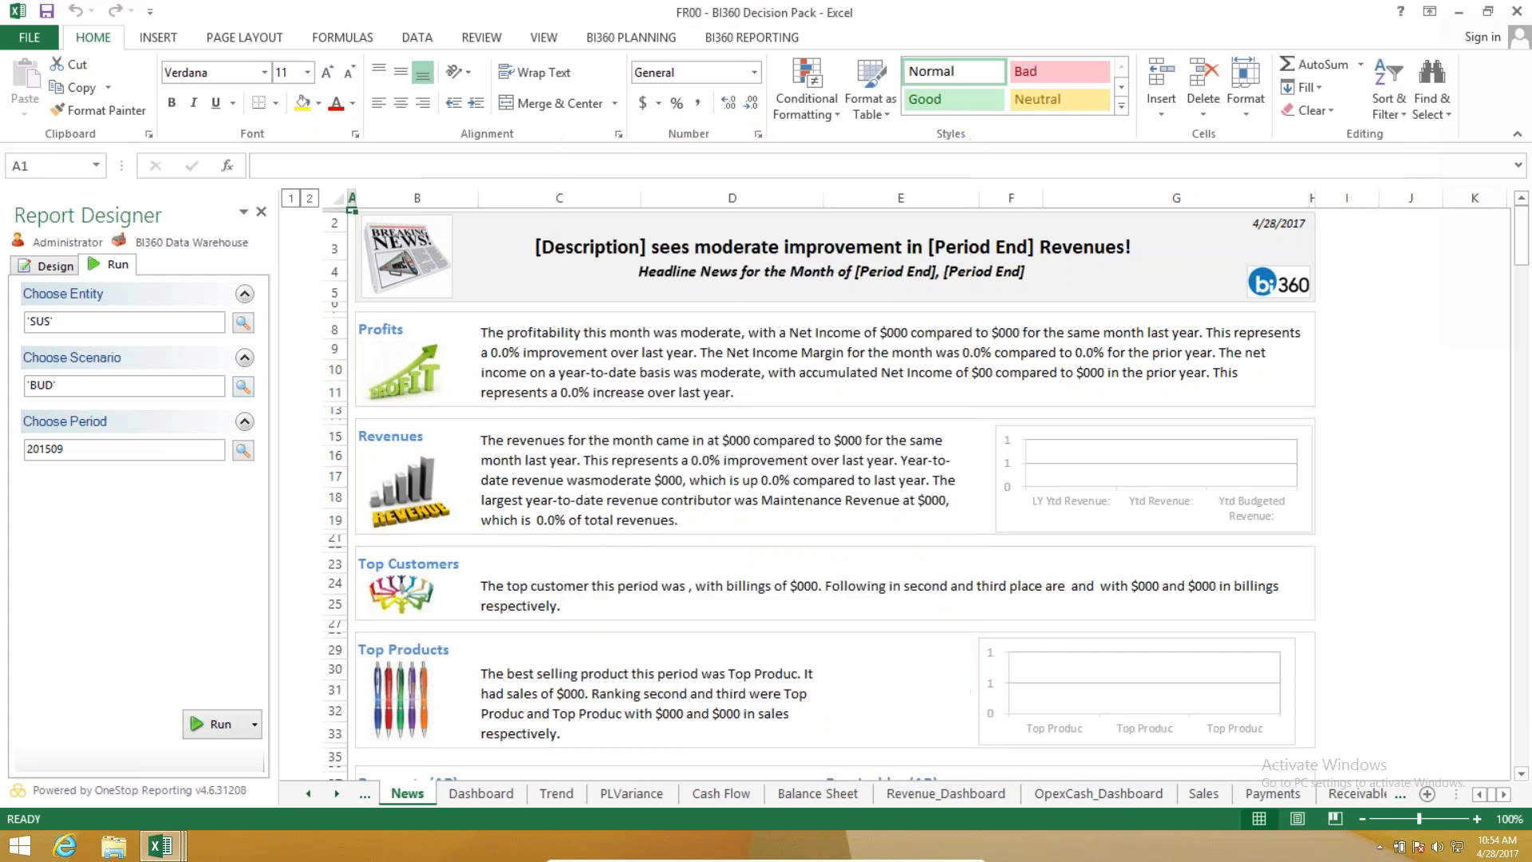
left_click(212, 724)
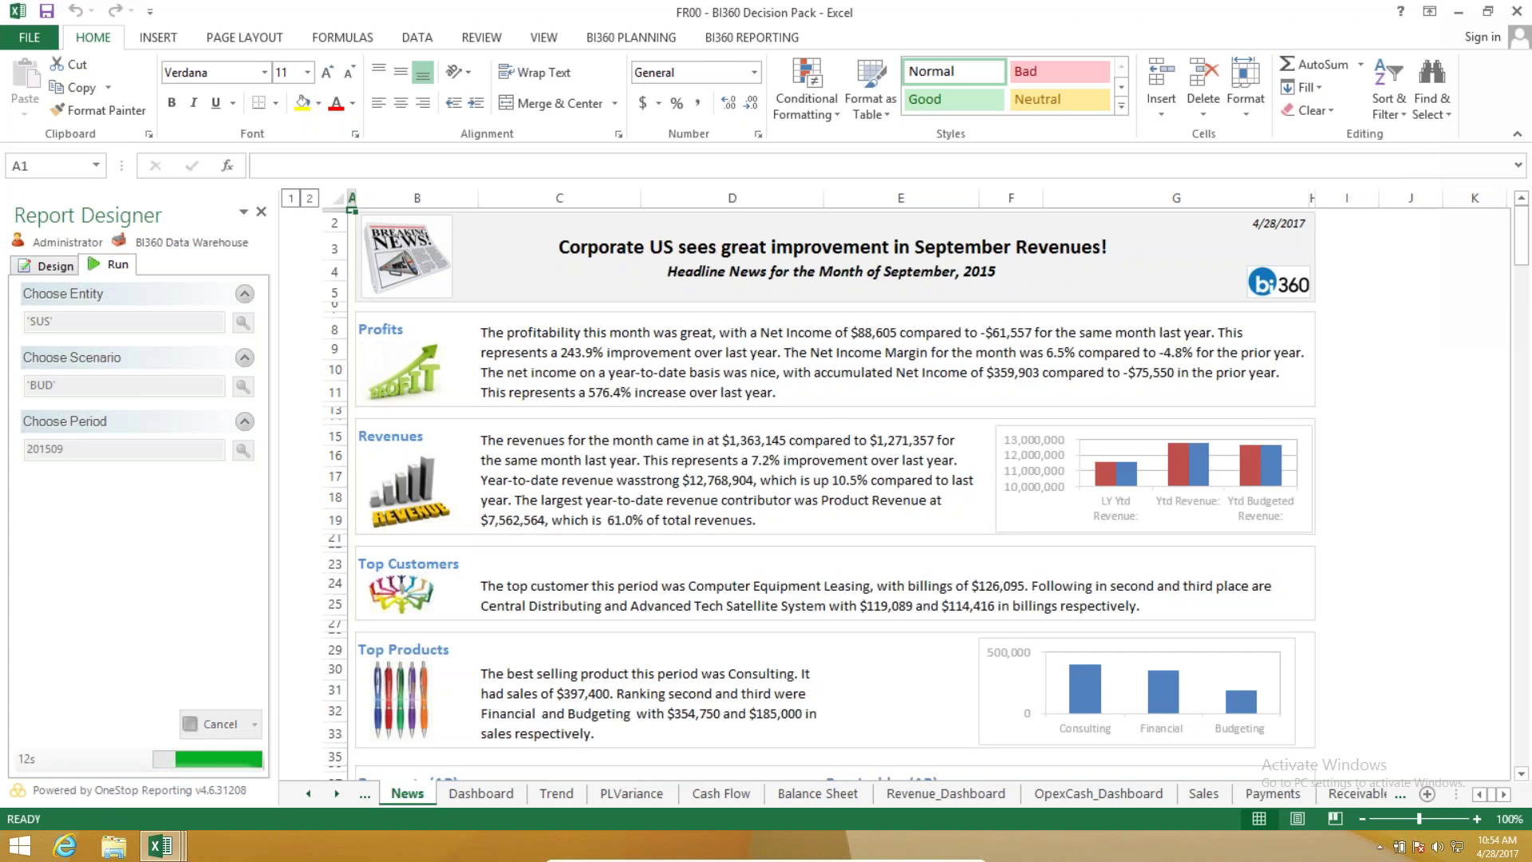
Close the Report Designer, review the run News sheet, and go to the Dashboard KPIs.
left_click(261, 212)
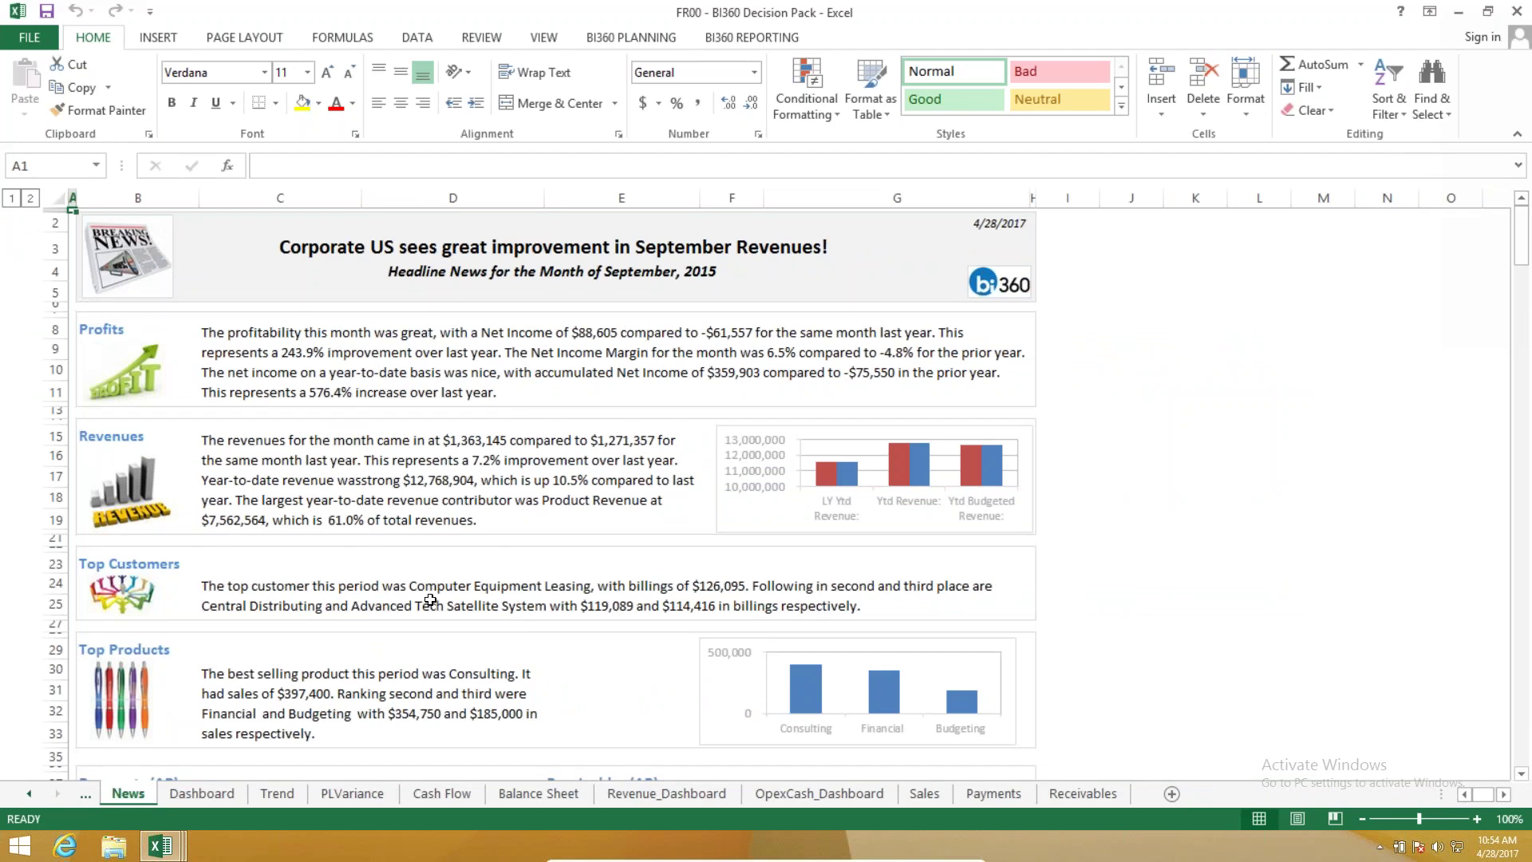
scroll(291, 606, "down", 3)
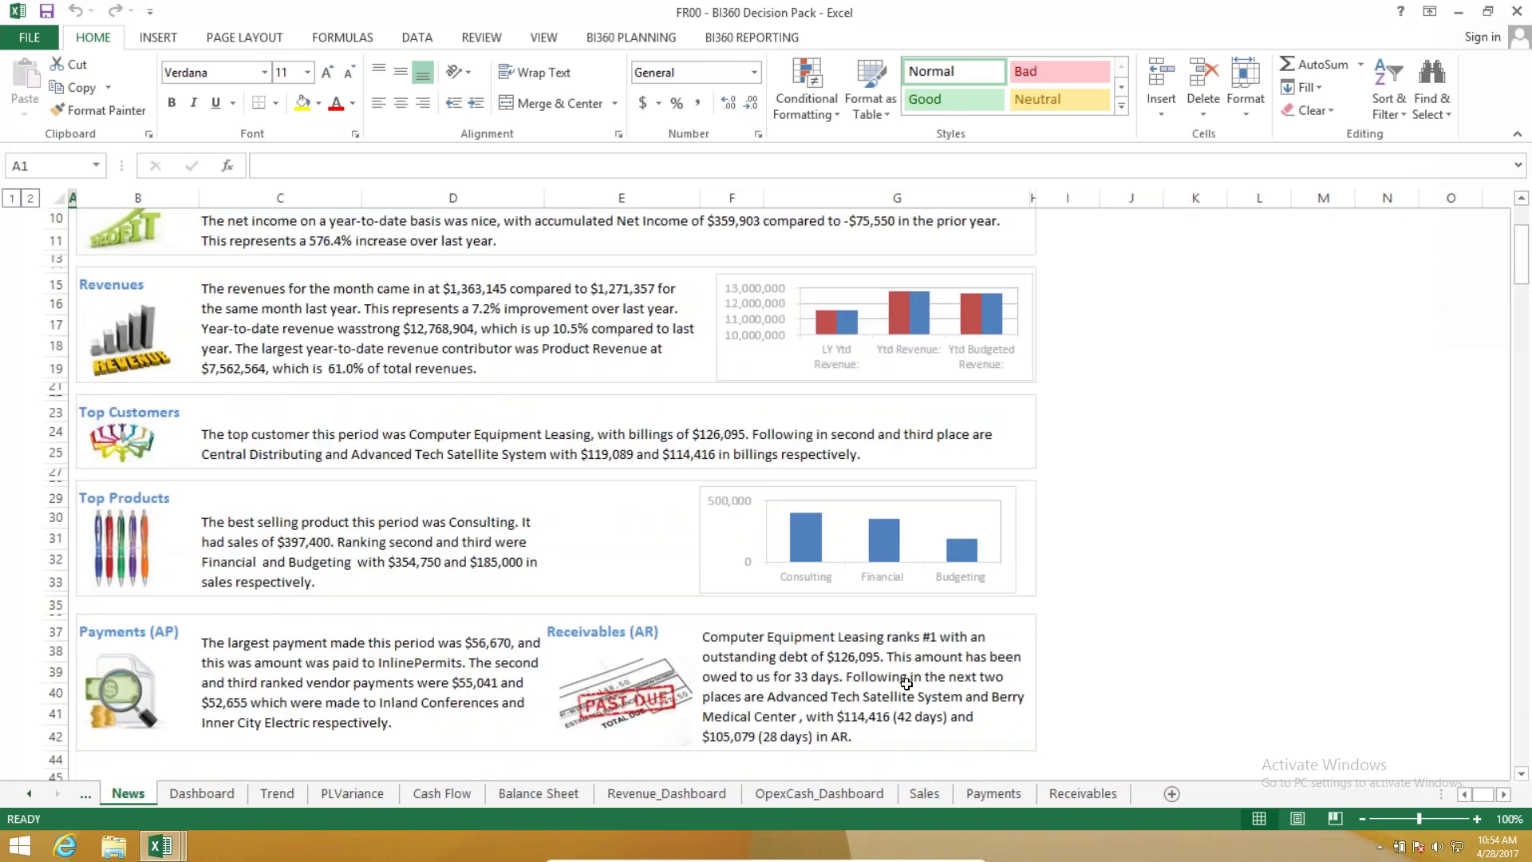
scroll(878, 706, "up", 1)
scroll(879, 706, "up", 2)
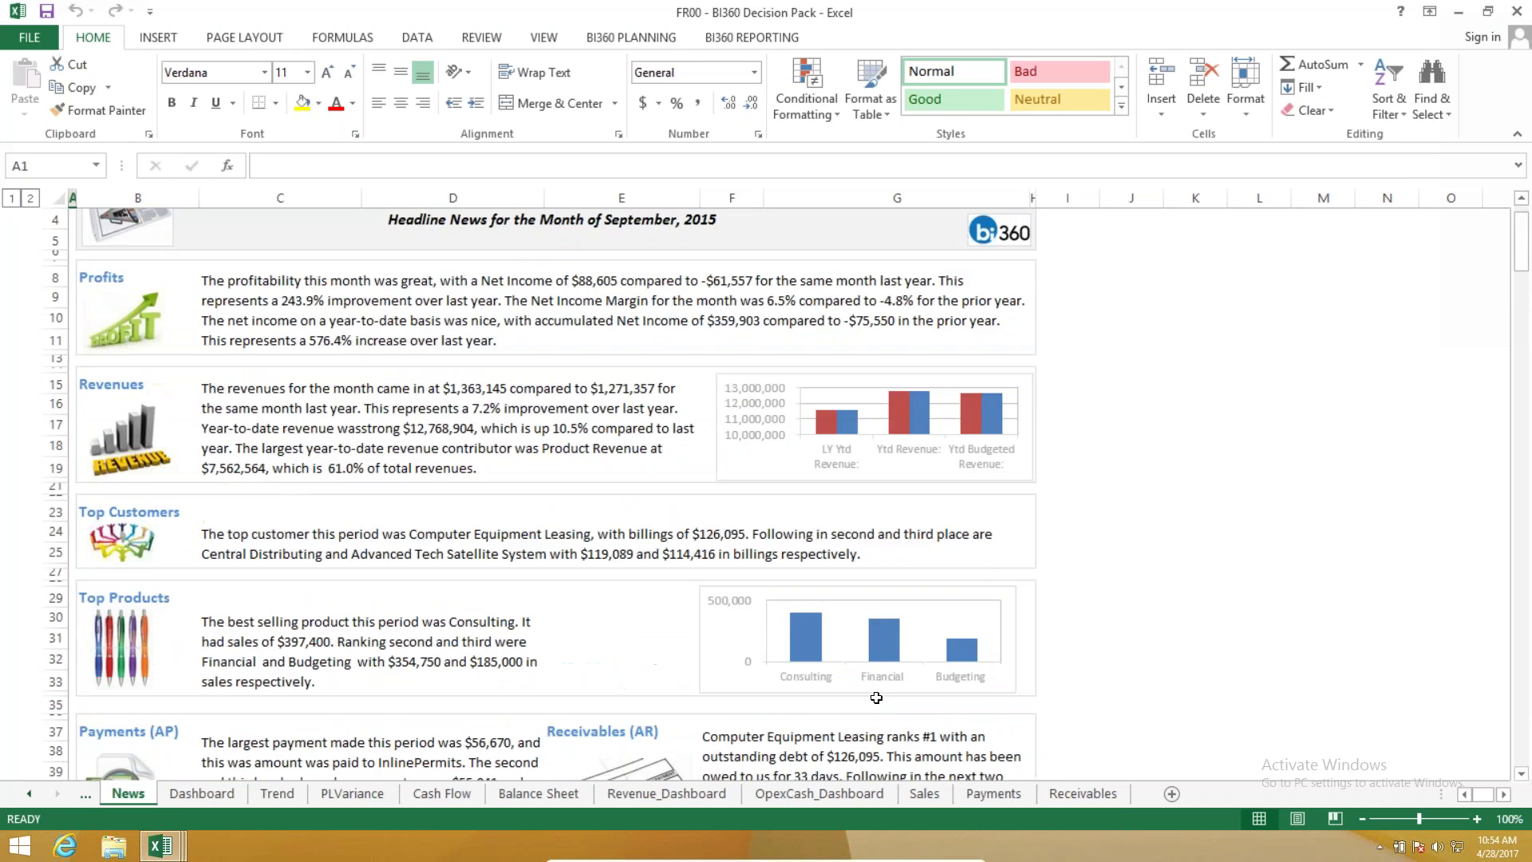
scroll(877, 698, "up", 2)
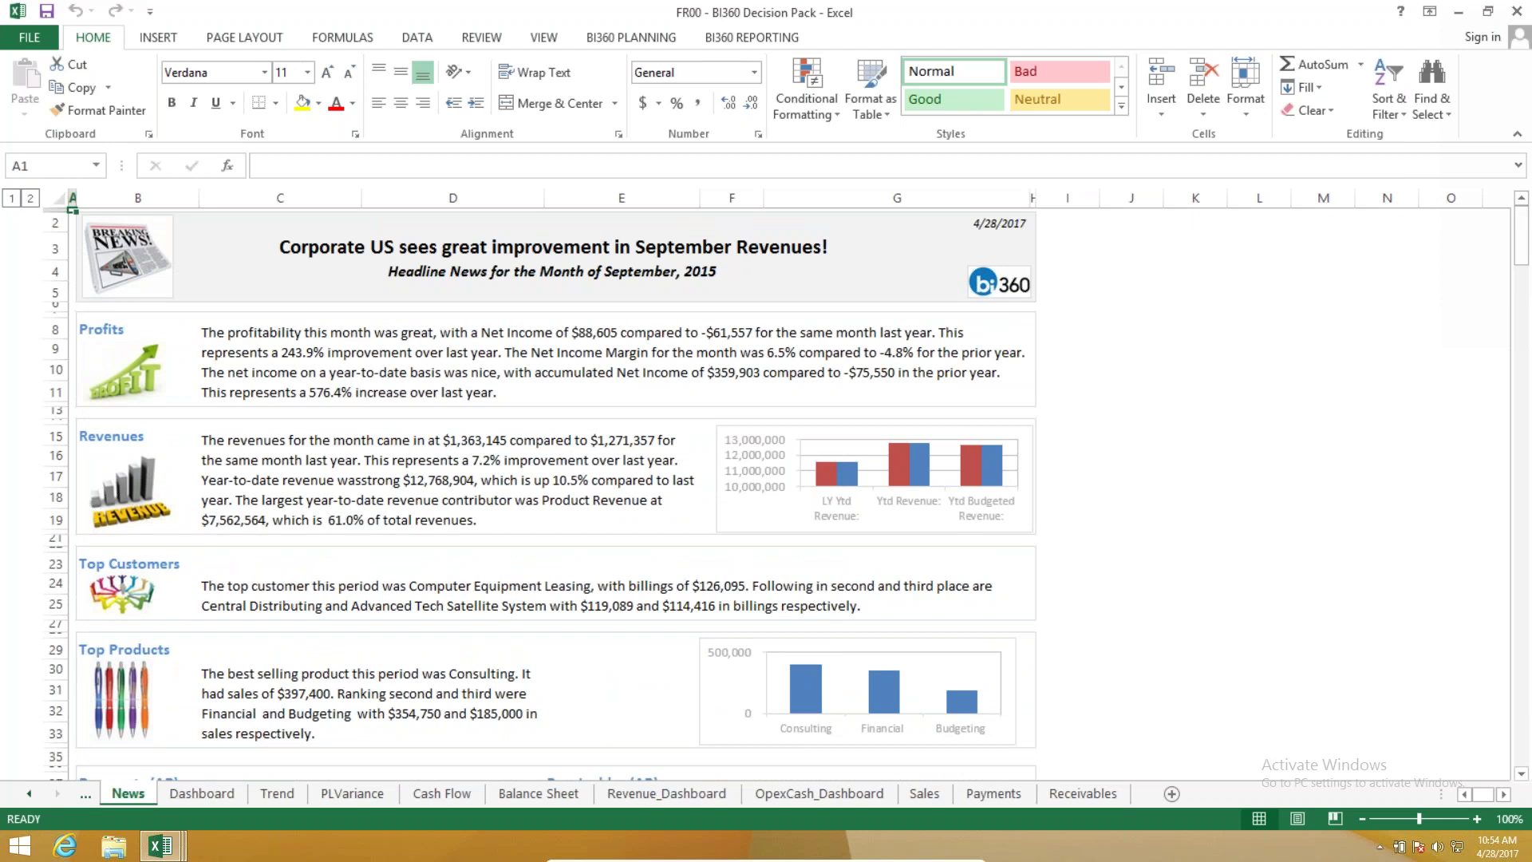
left_click(239, 793)
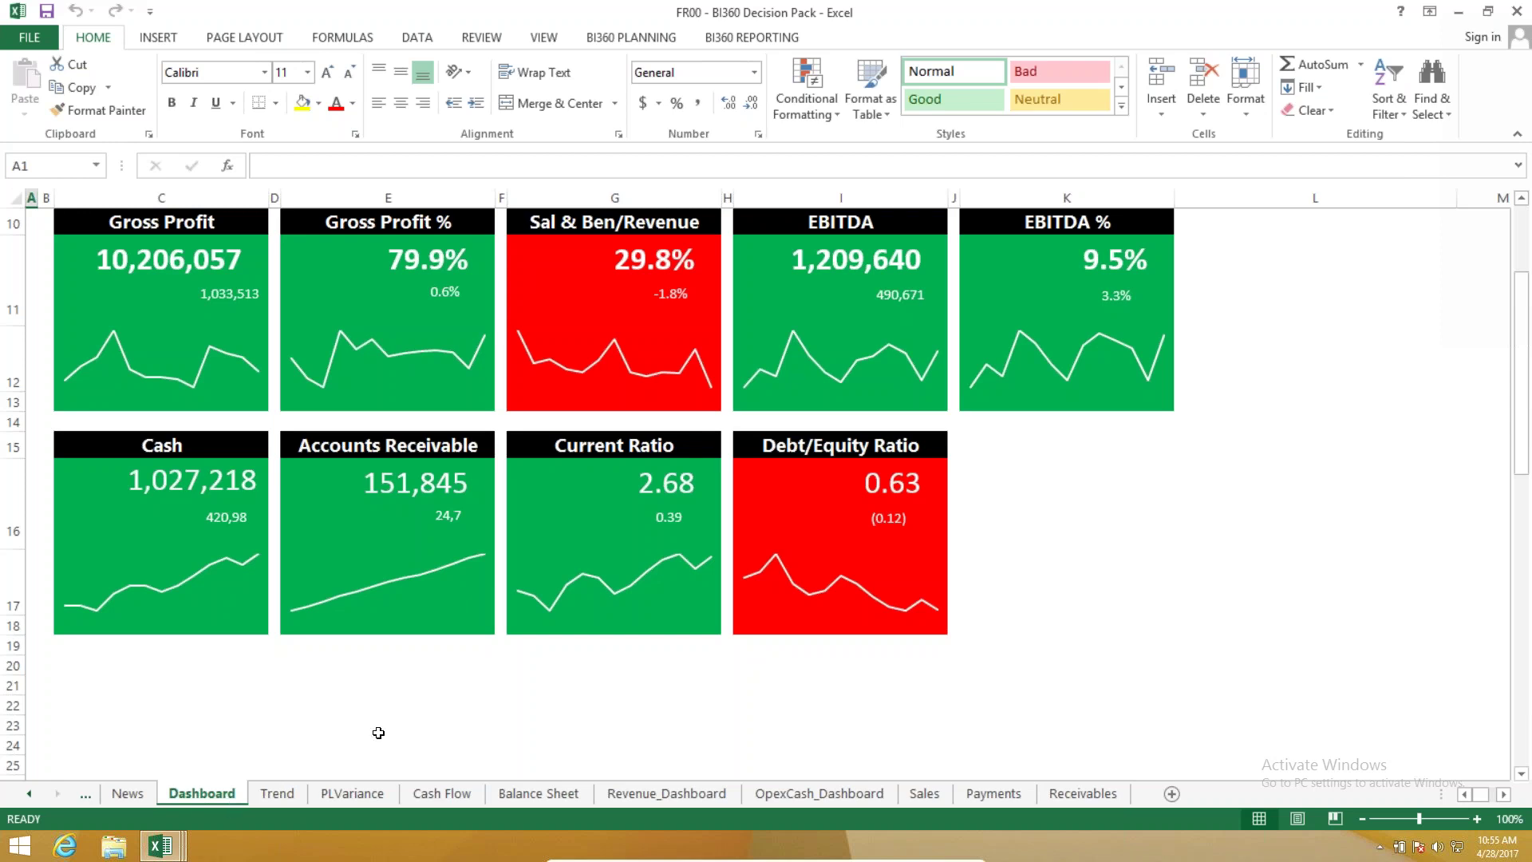
Look over the Trend sheet, then check PLVariance's YTD Budget formula and expand its monthly actual columns.
left_click(277, 793)
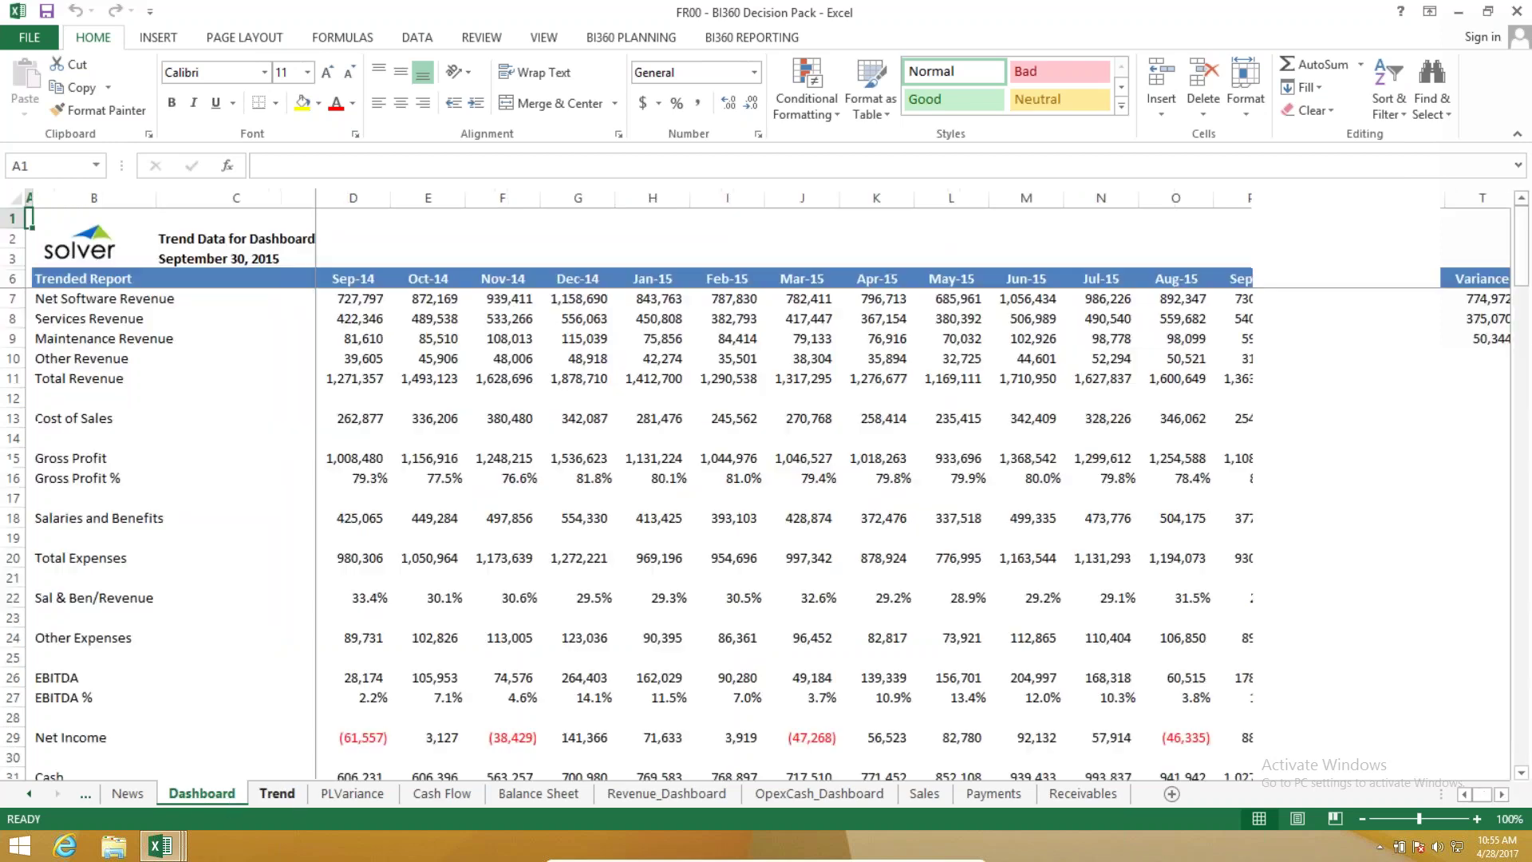
left_click(348, 794)
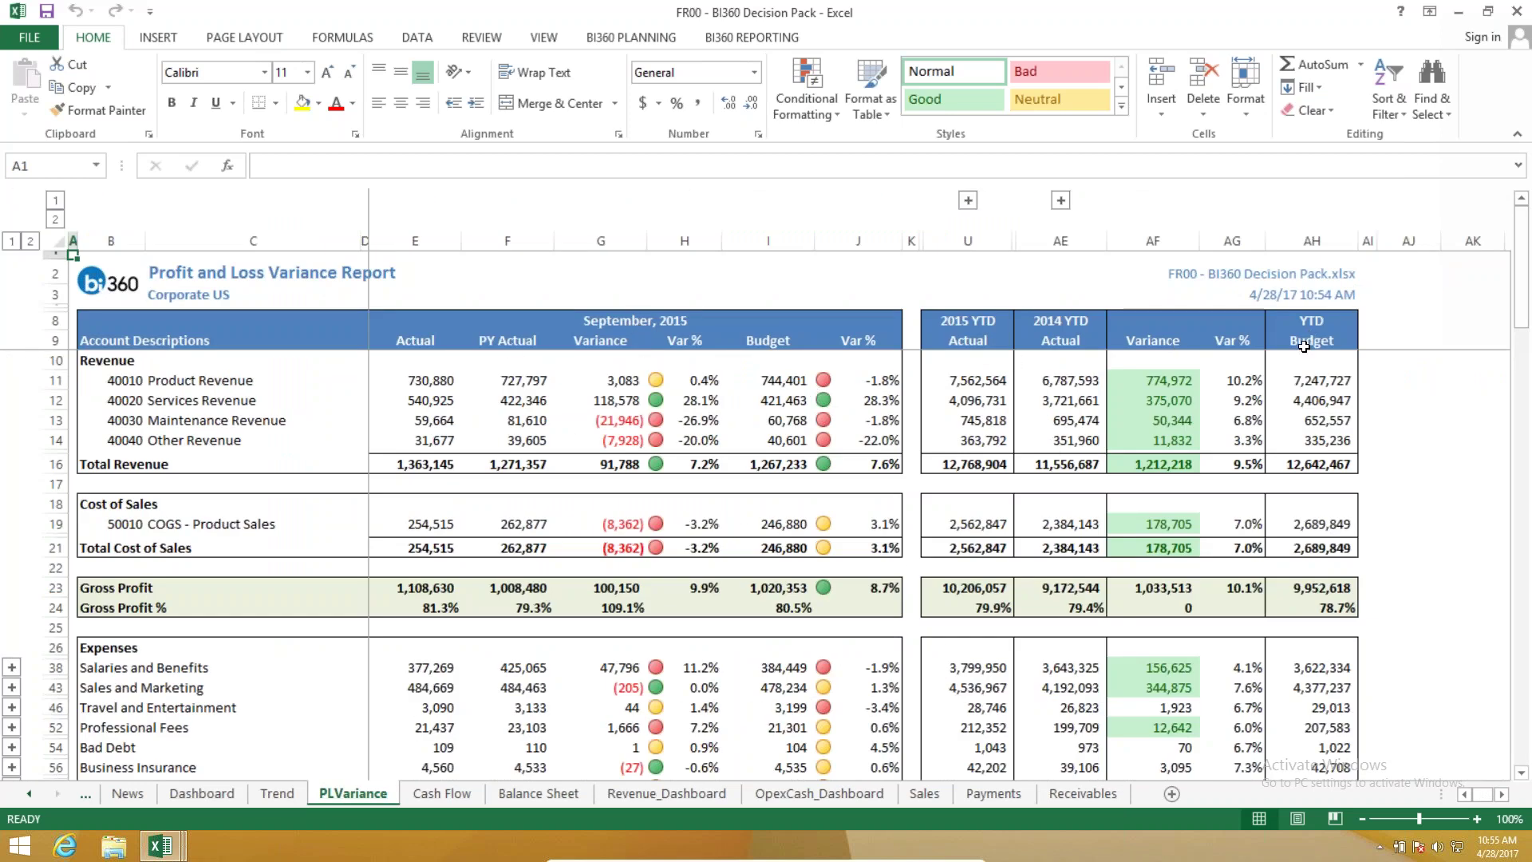
left_click_drag(1317, 361, 1317, 420)
left_click(1317, 381)
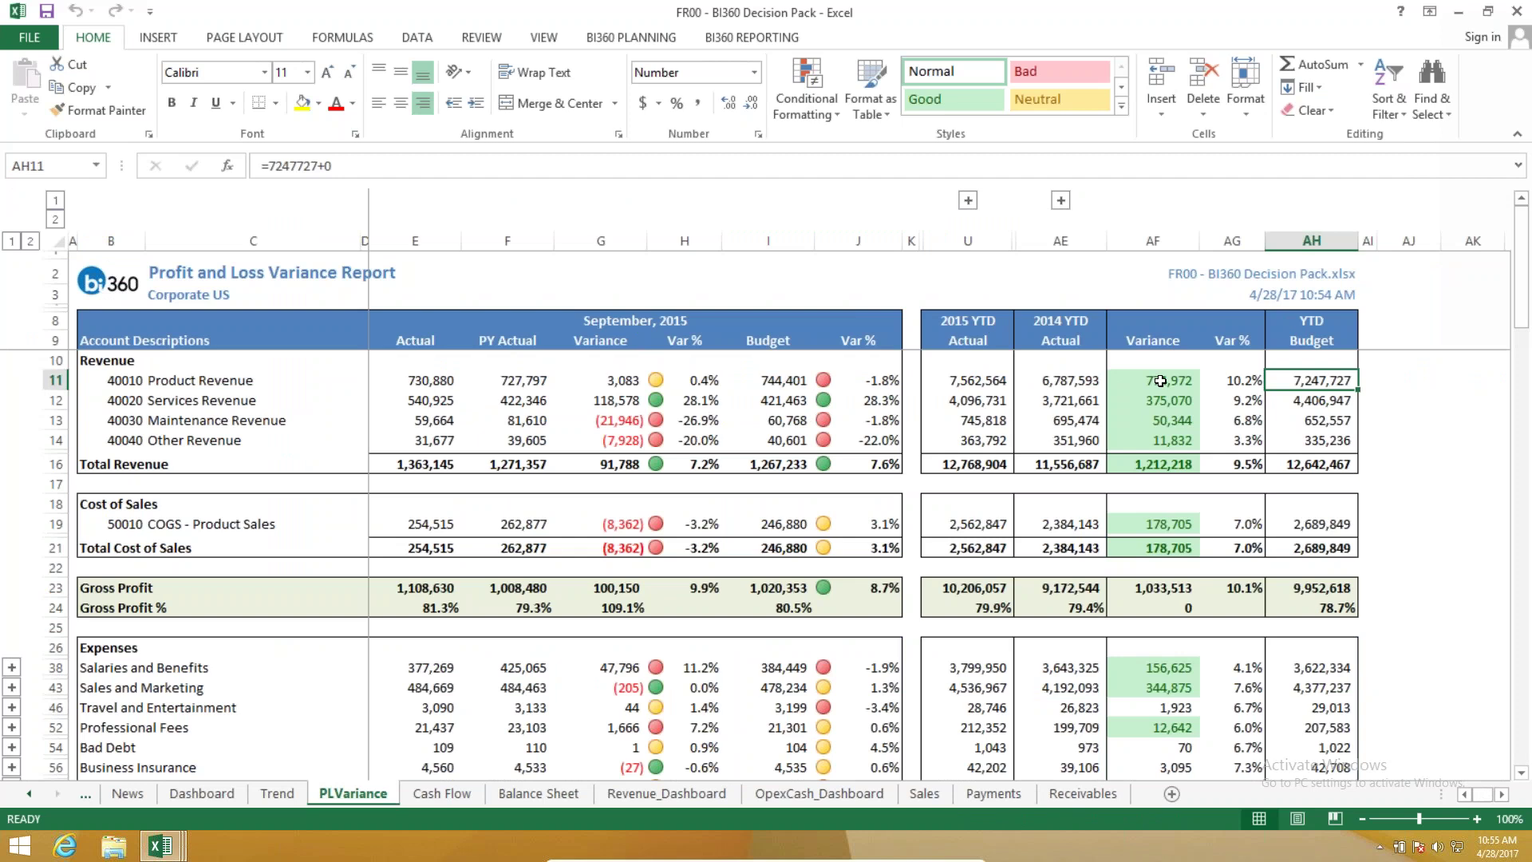
left_click(967, 200)
scroll(1393, 413, "right", 2)
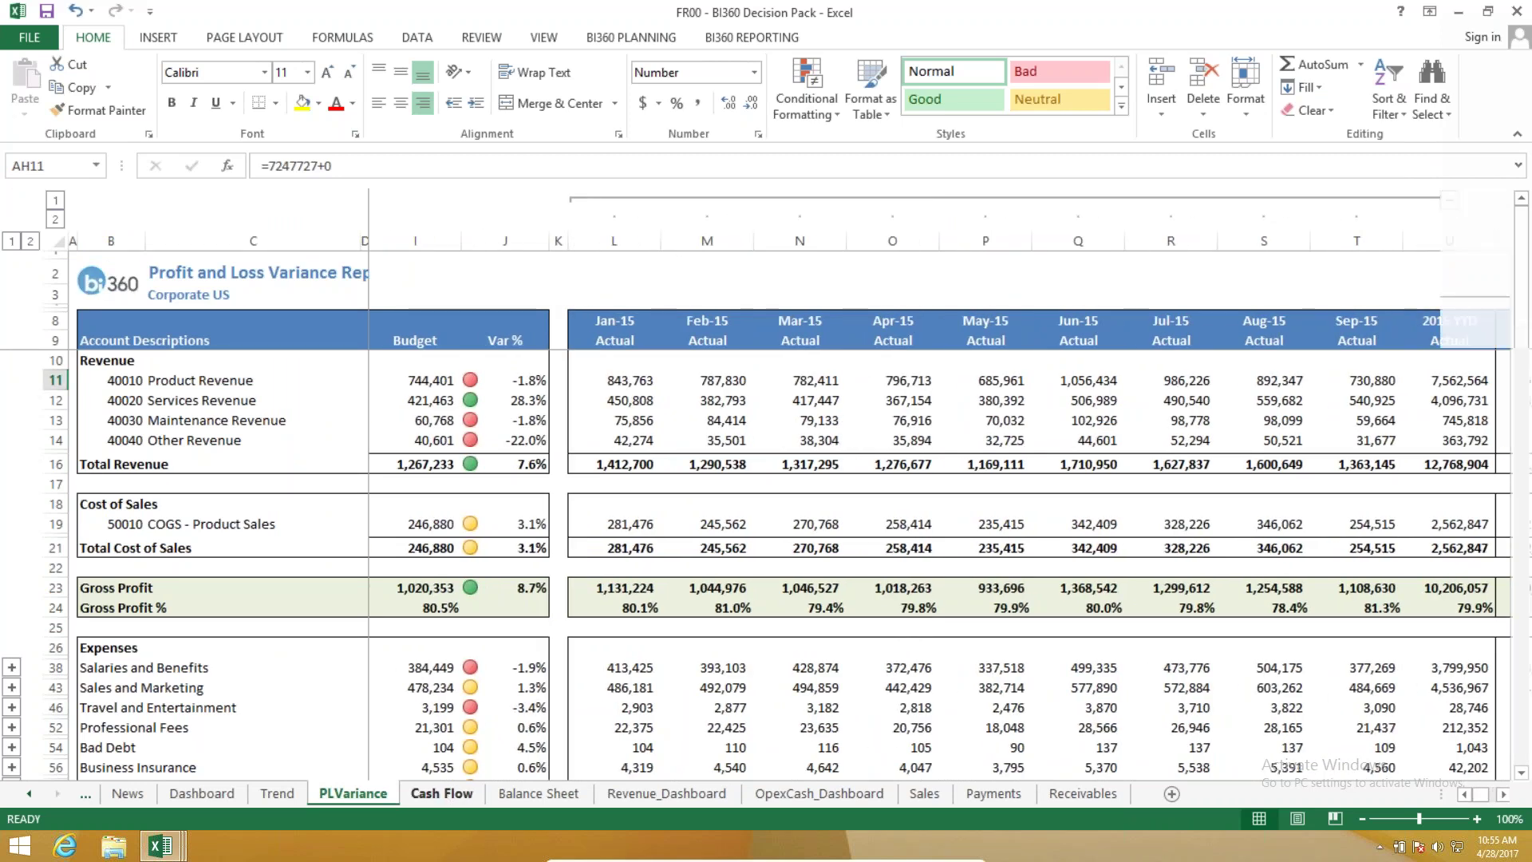
Browse the Cash Flow, Balance Sheet and OpexCash_Dashboard reports.
left_click(441, 793)
left_click(539, 793)
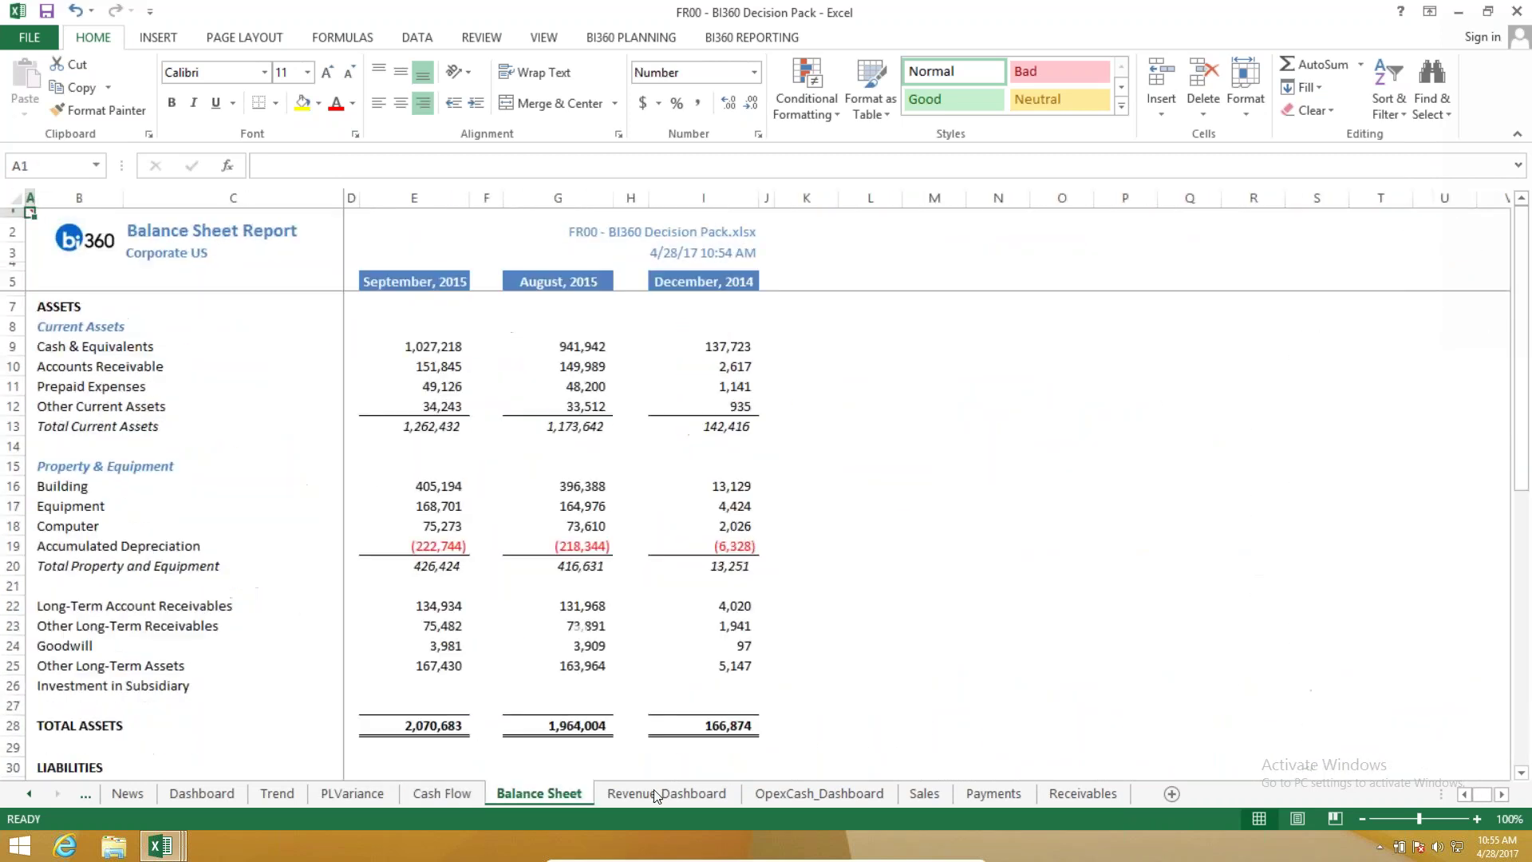
left_click(818, 792)
Collapse the Sales report to customer summaries, expand Berry Medical Center and the row 21 customer, then view Payments.
key("ctrl+Page_Down")
left_click(12, 198)
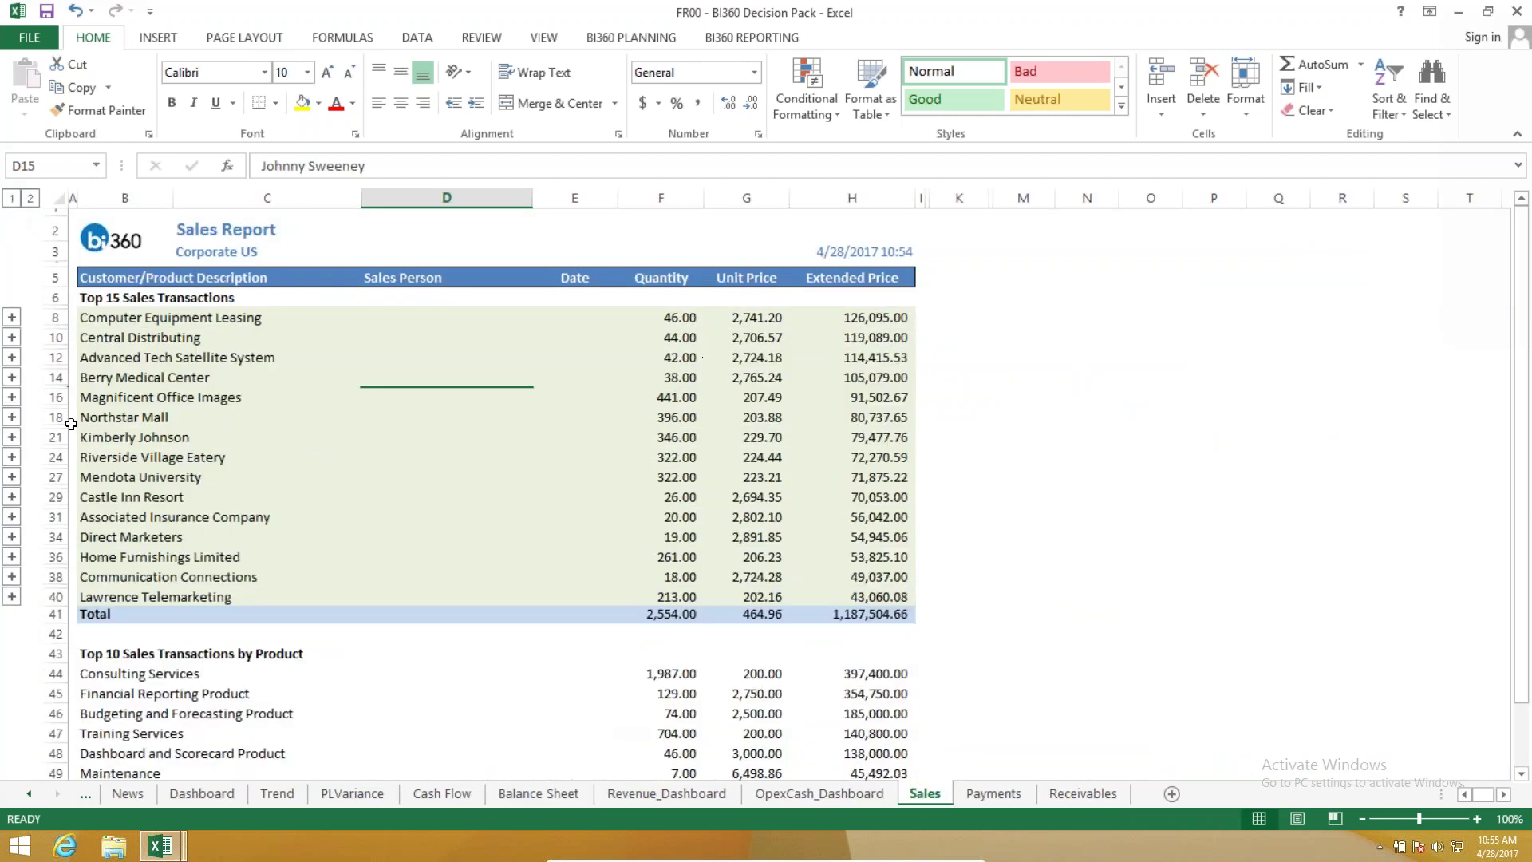
left_click(12, 376)
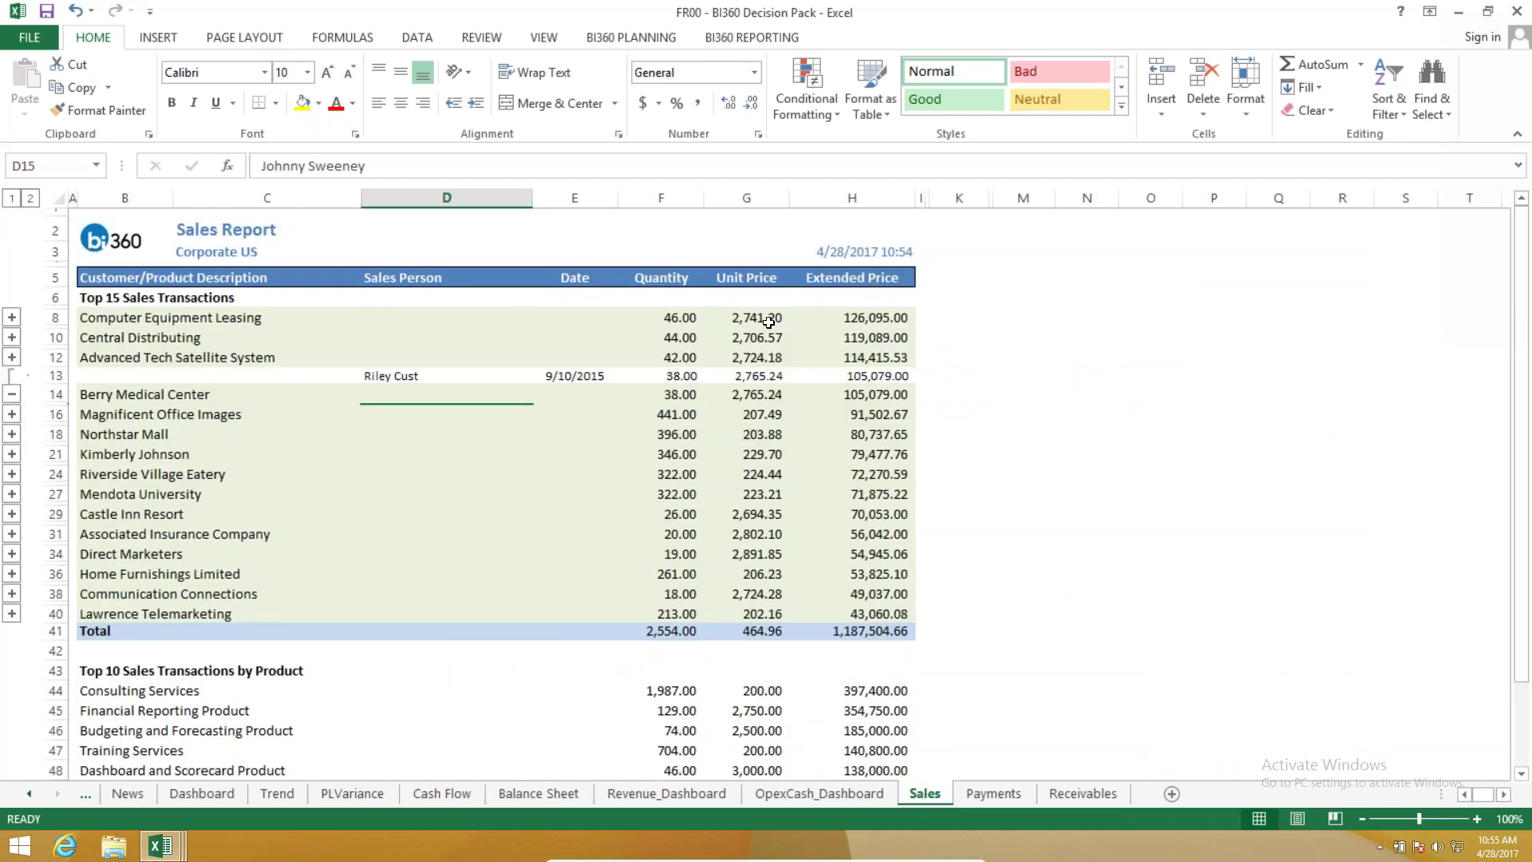
left_click(12, 456)
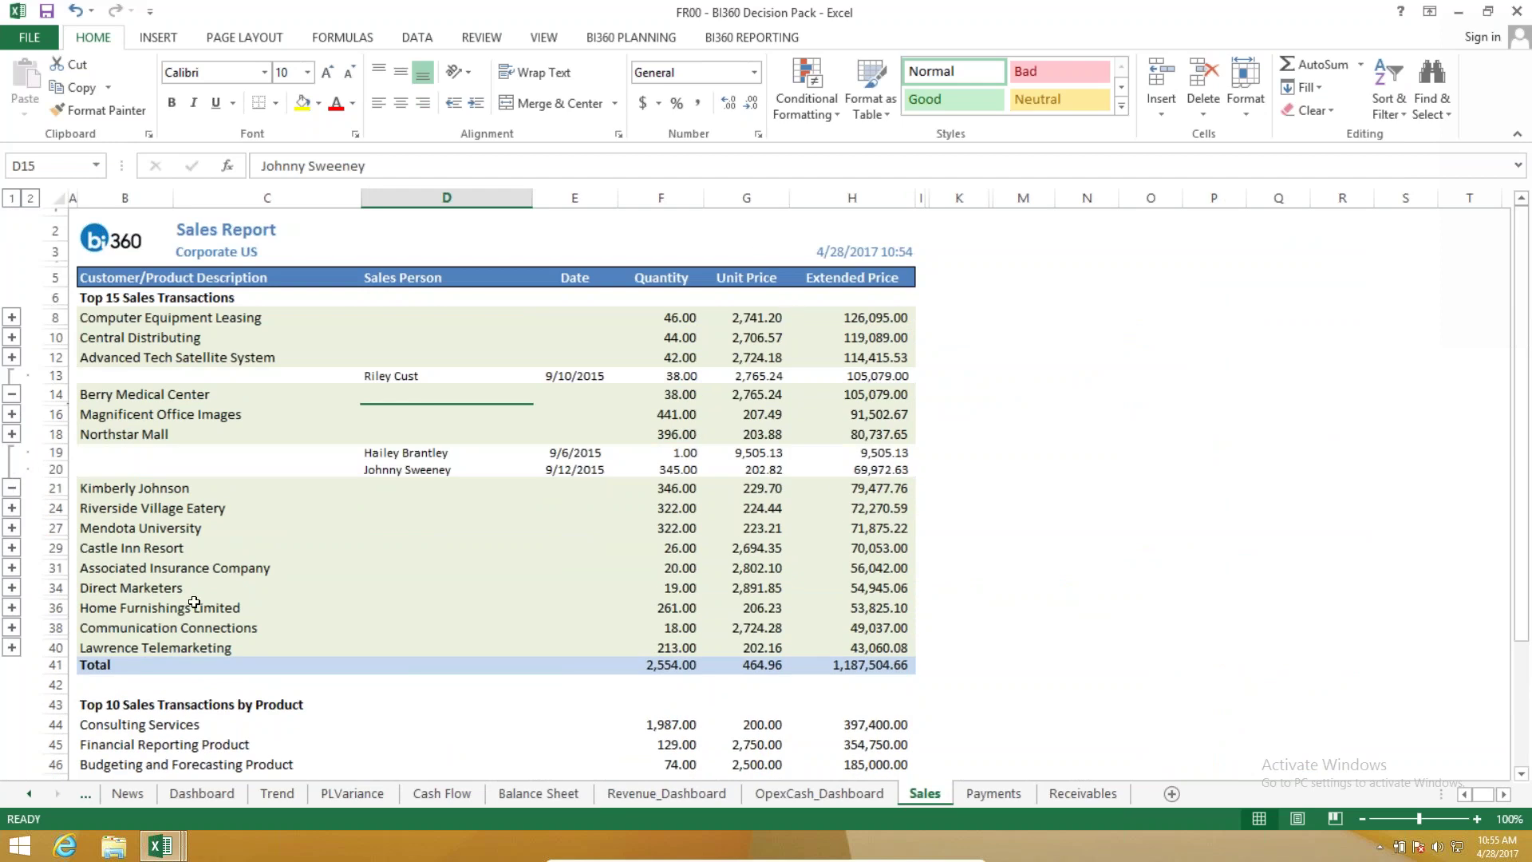
left_click_drag(926, 271, 821, 729)
left_click(814, 725)
left_click(994, 793)
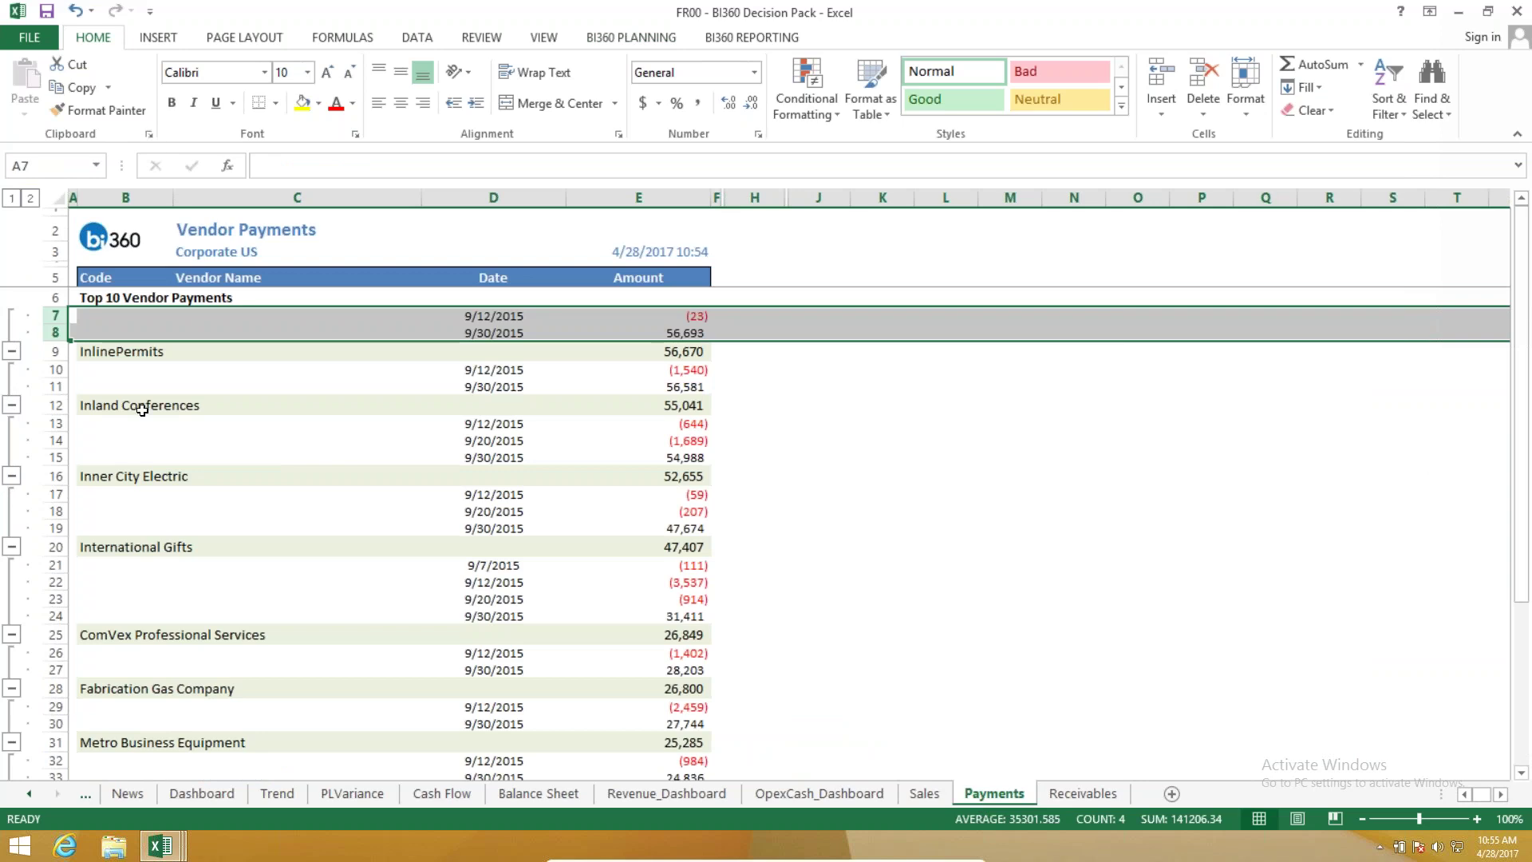
Select vendor payment rows 14–21, open the BI360 Report Designer from the Reporting tab, and minimise Excel.
left_click_drag(239, 440, 1159, 568)
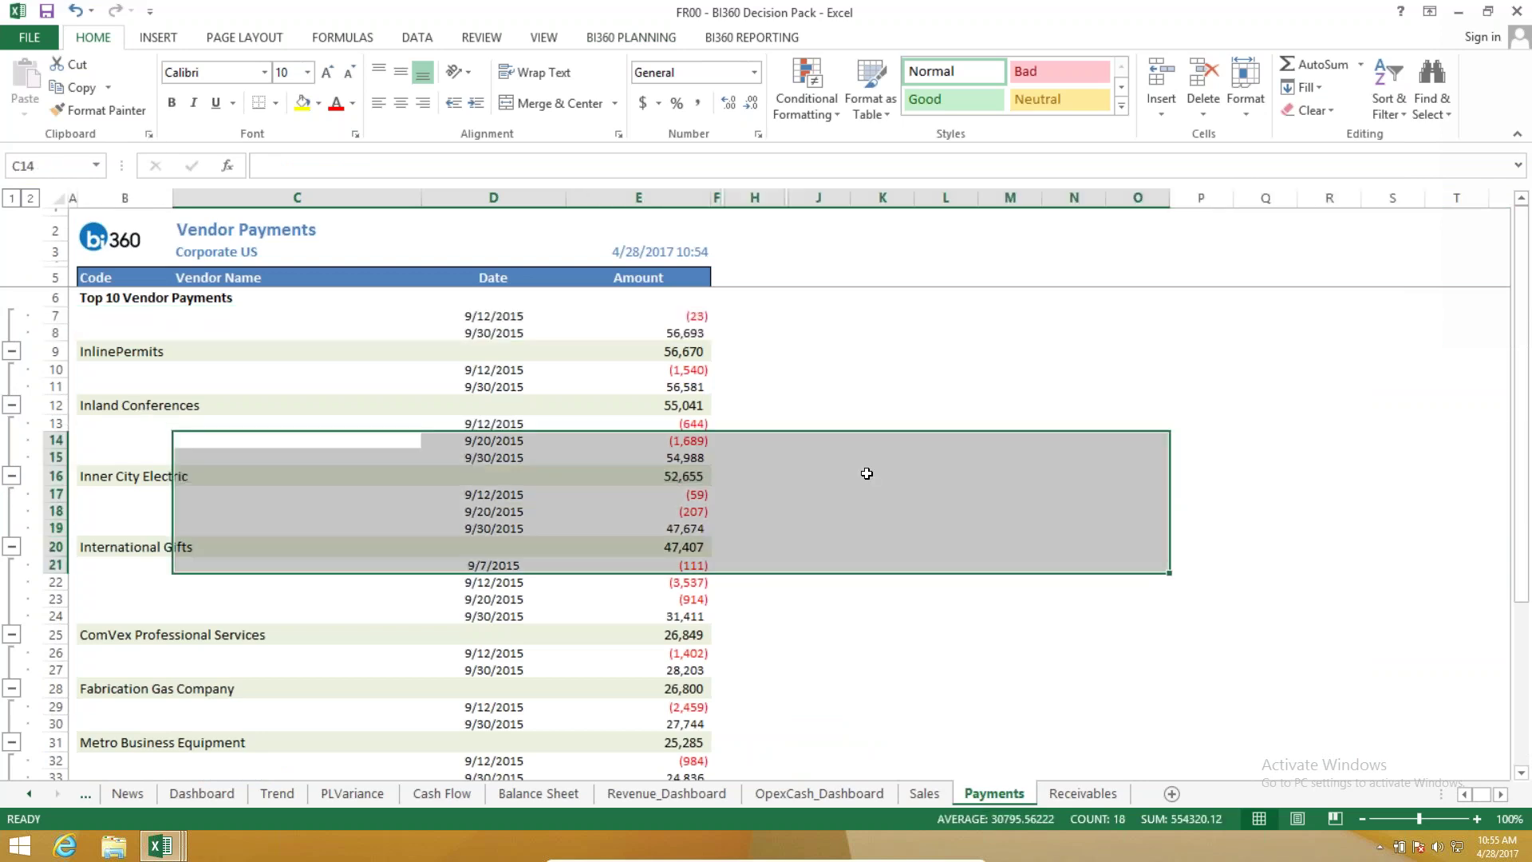
left_click(866, 473)
left_click(631, 38)
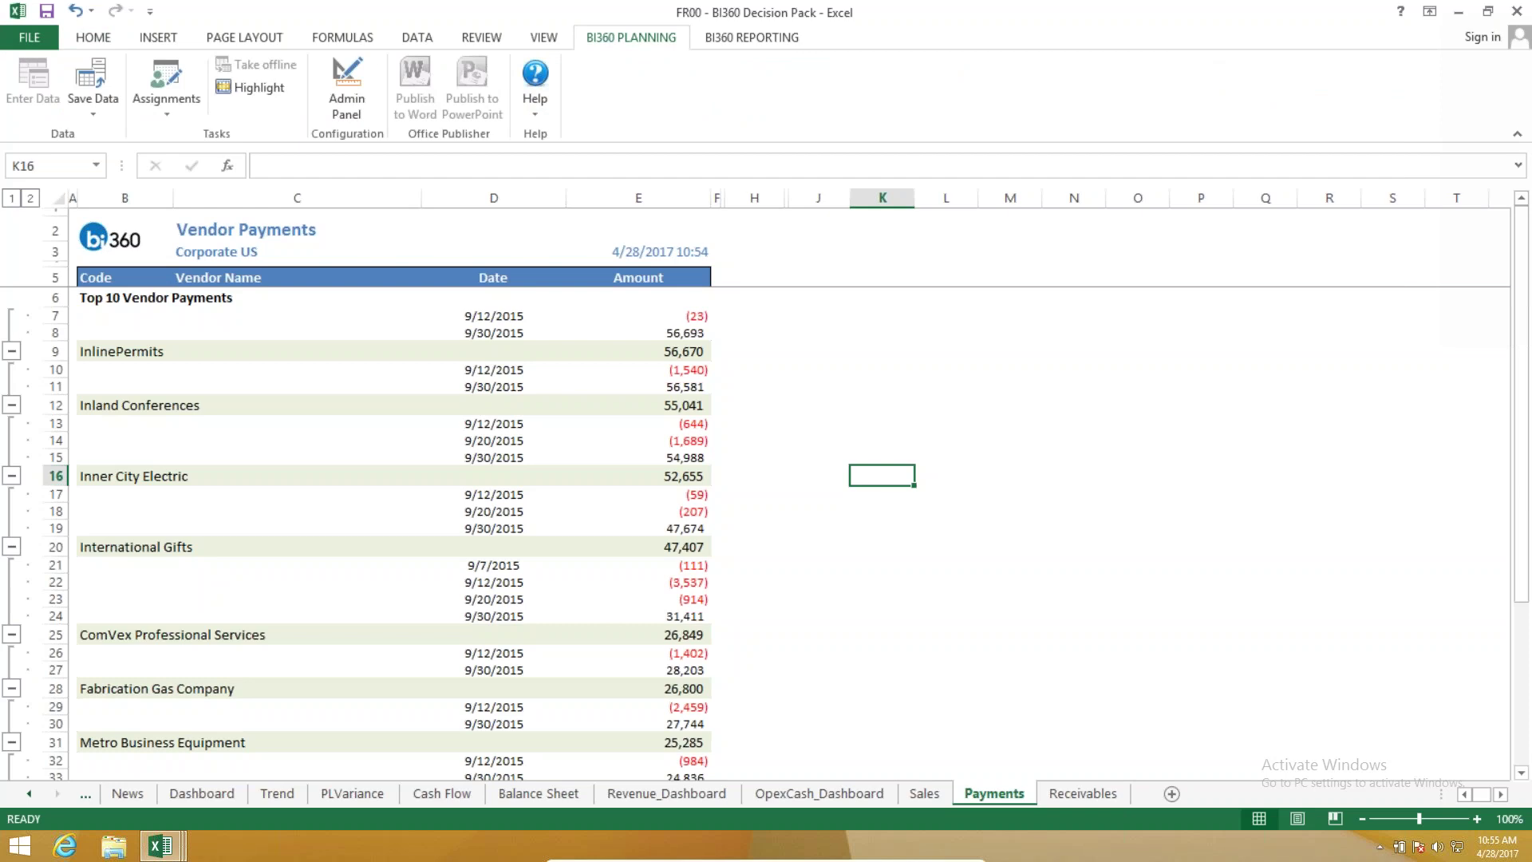
left_click(751, 37)
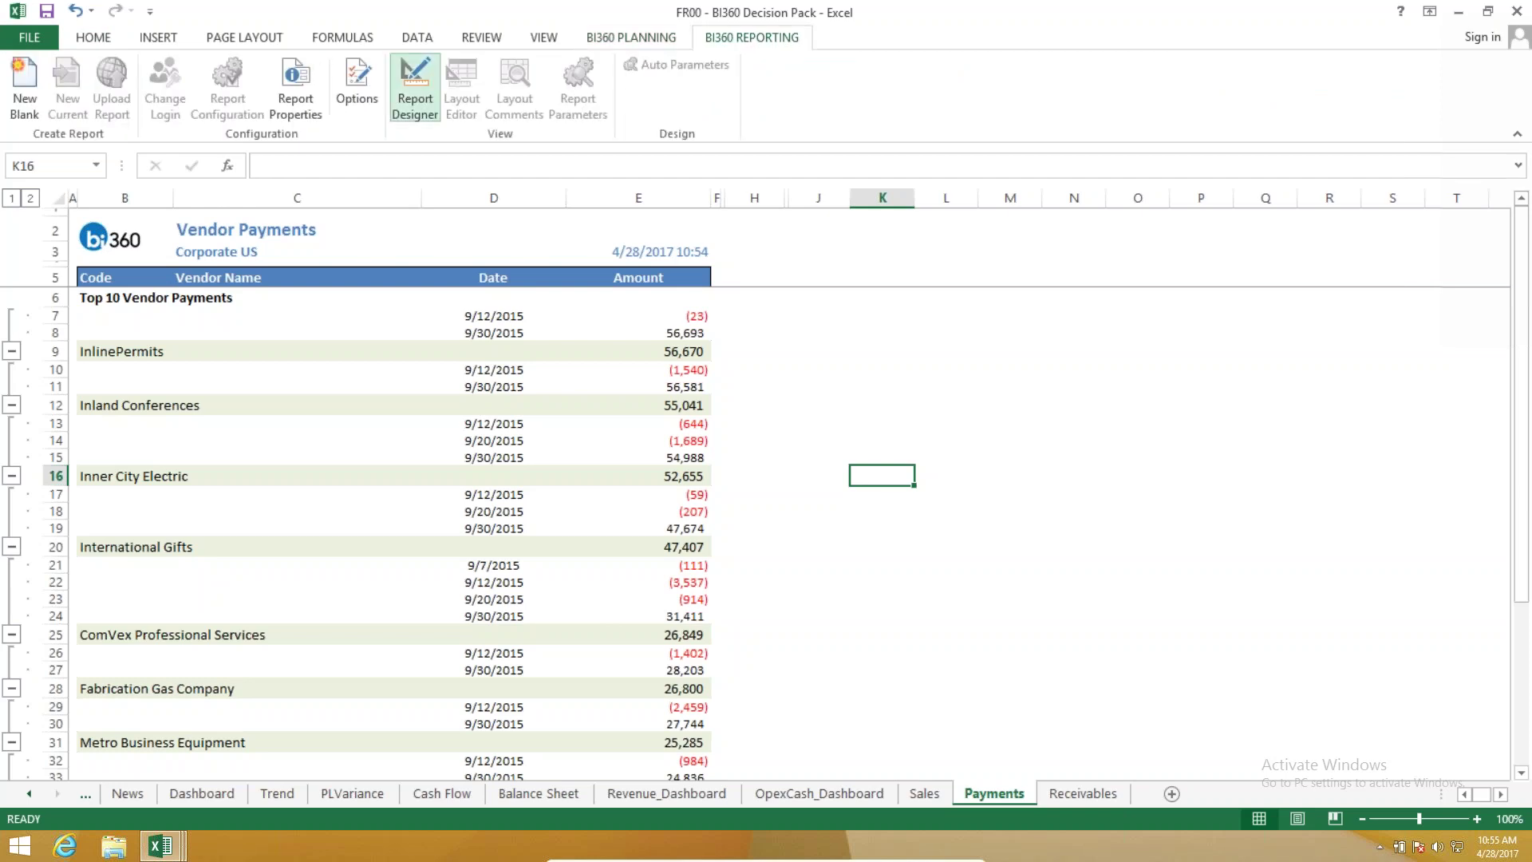
left_click(415, 88)
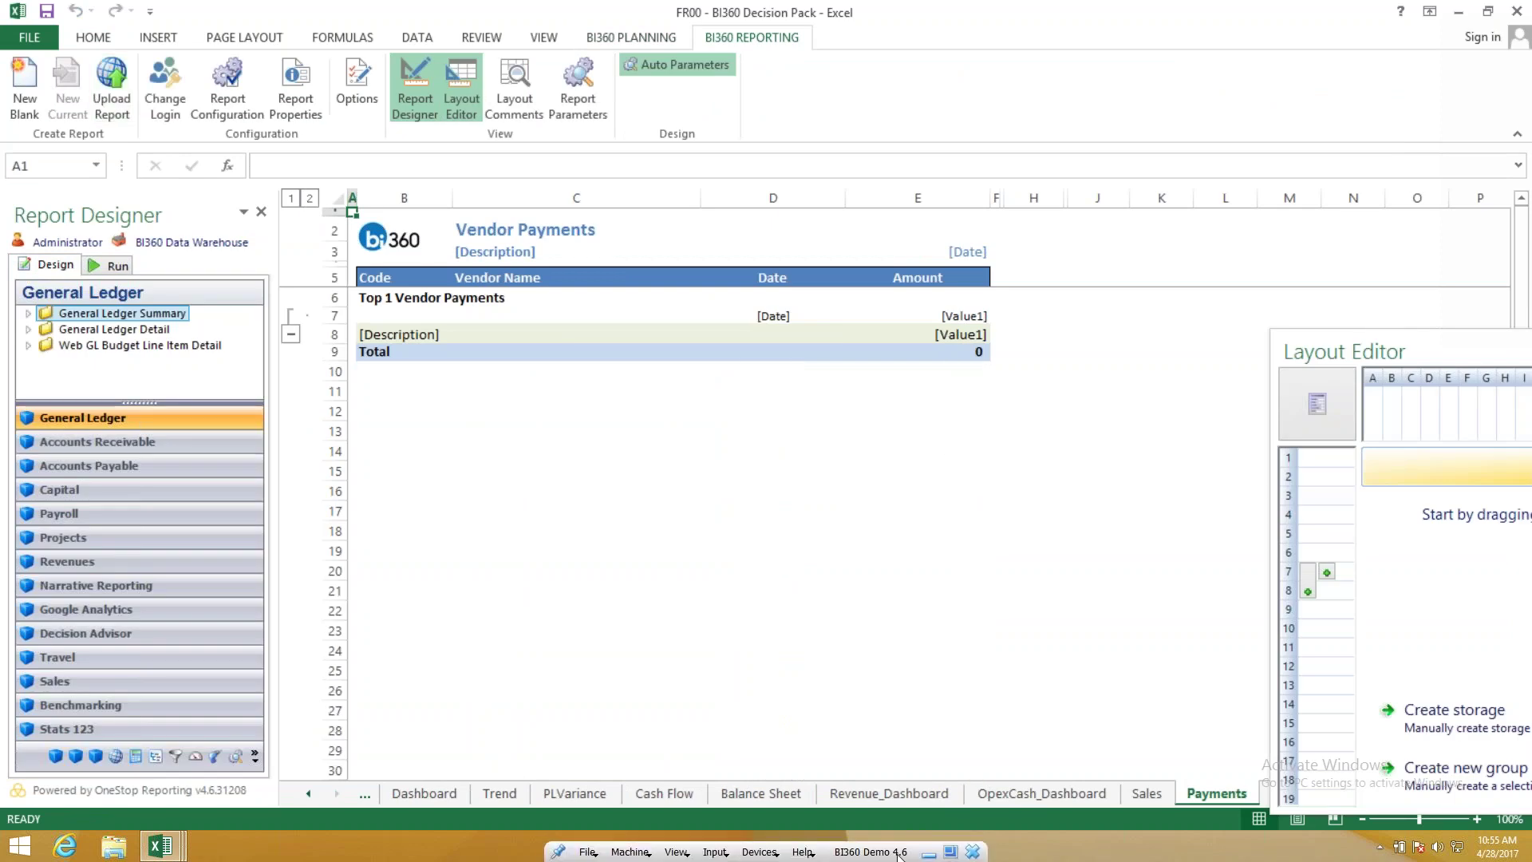
left_click(928, 852)
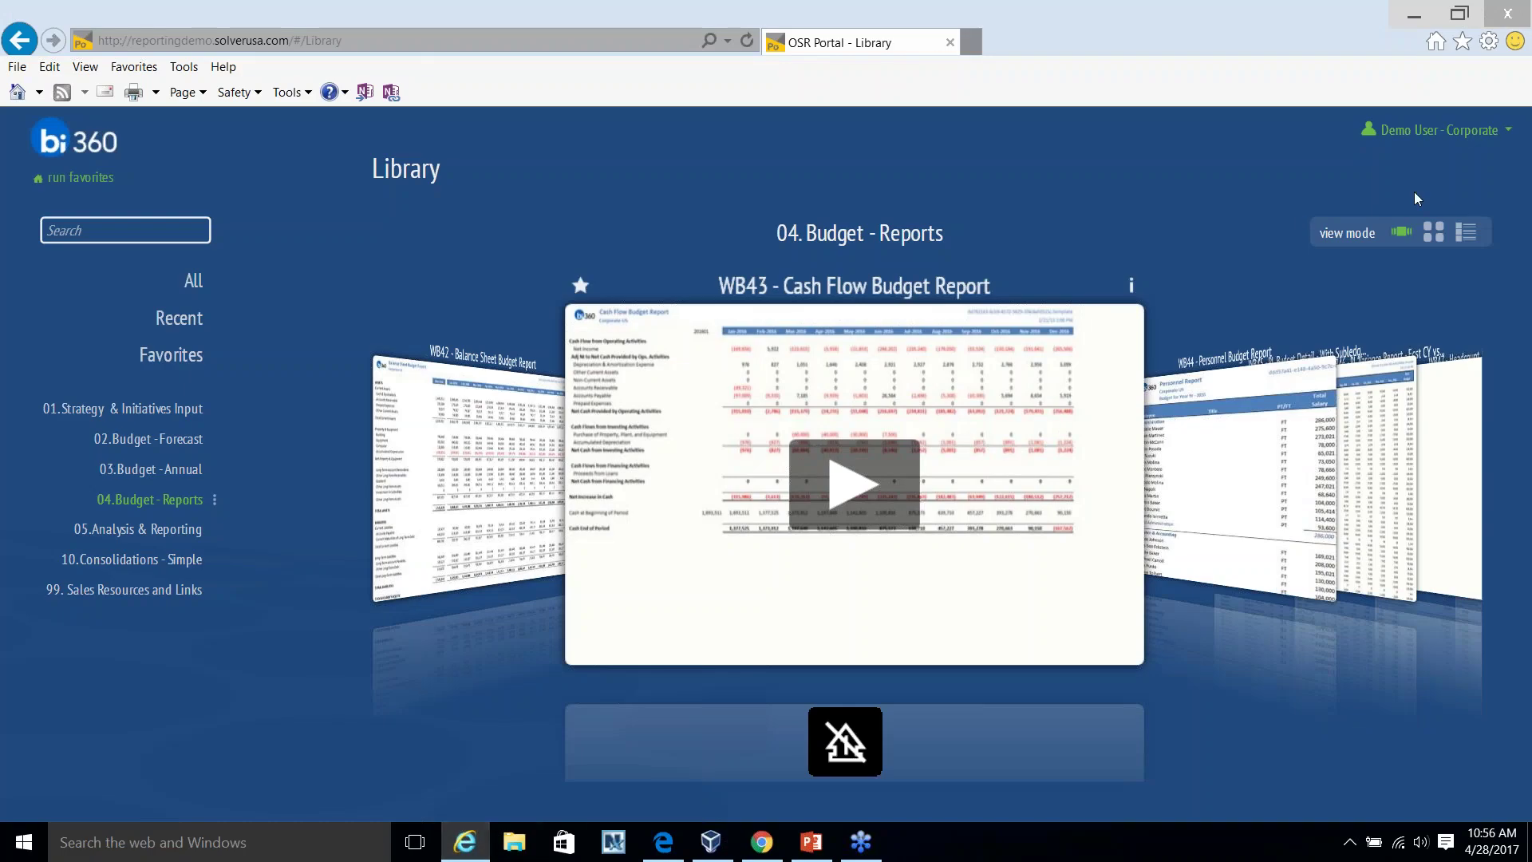
Load the demo portal in a new tab and open M04 - PL Breakback from 02.Forecasting, full-page.
left_click(1428, 130)
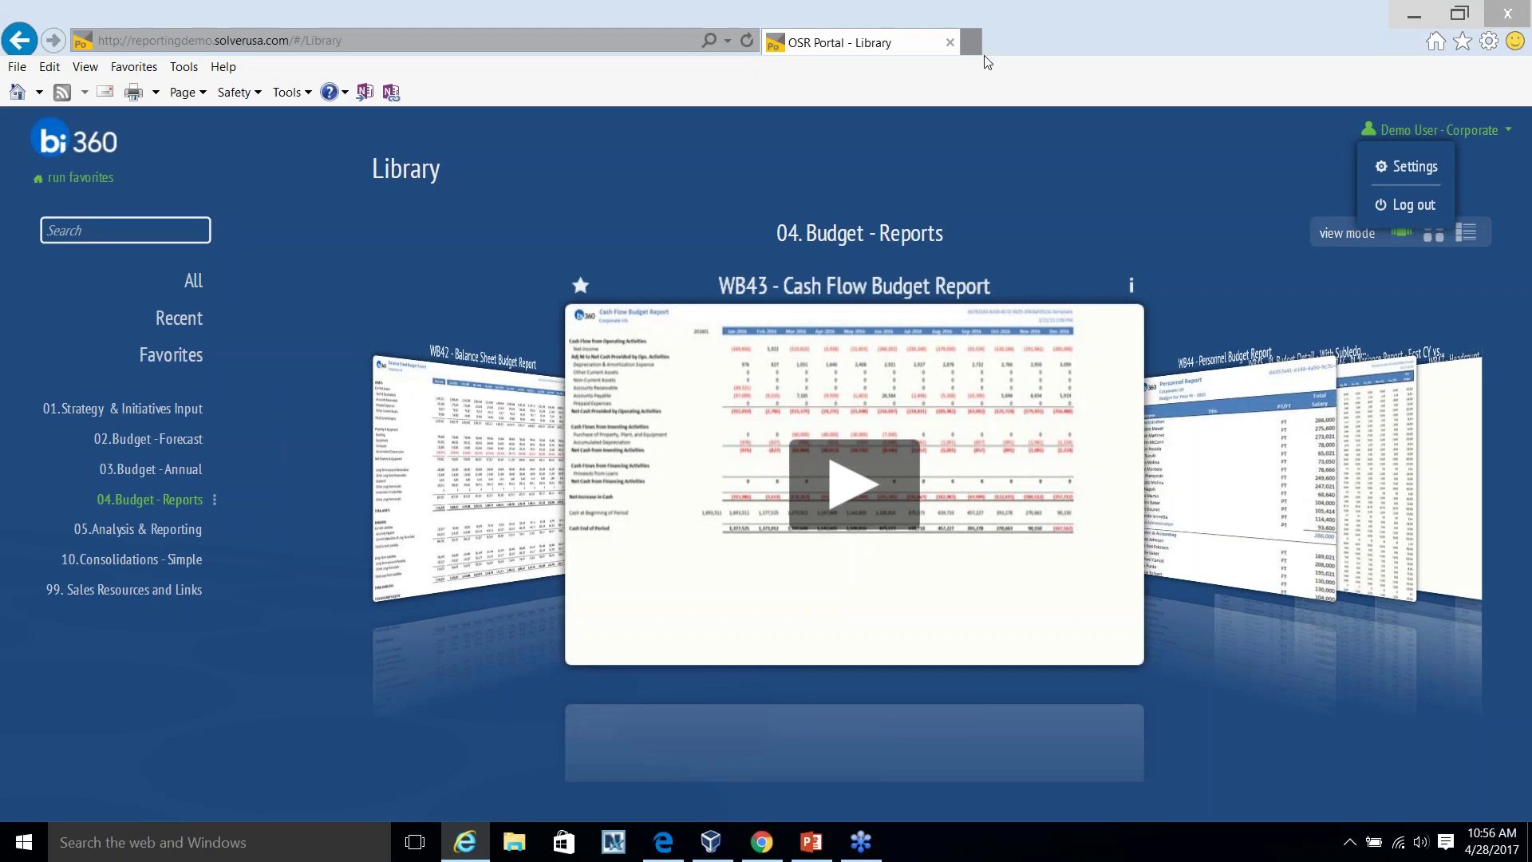
key("ctrl+t")
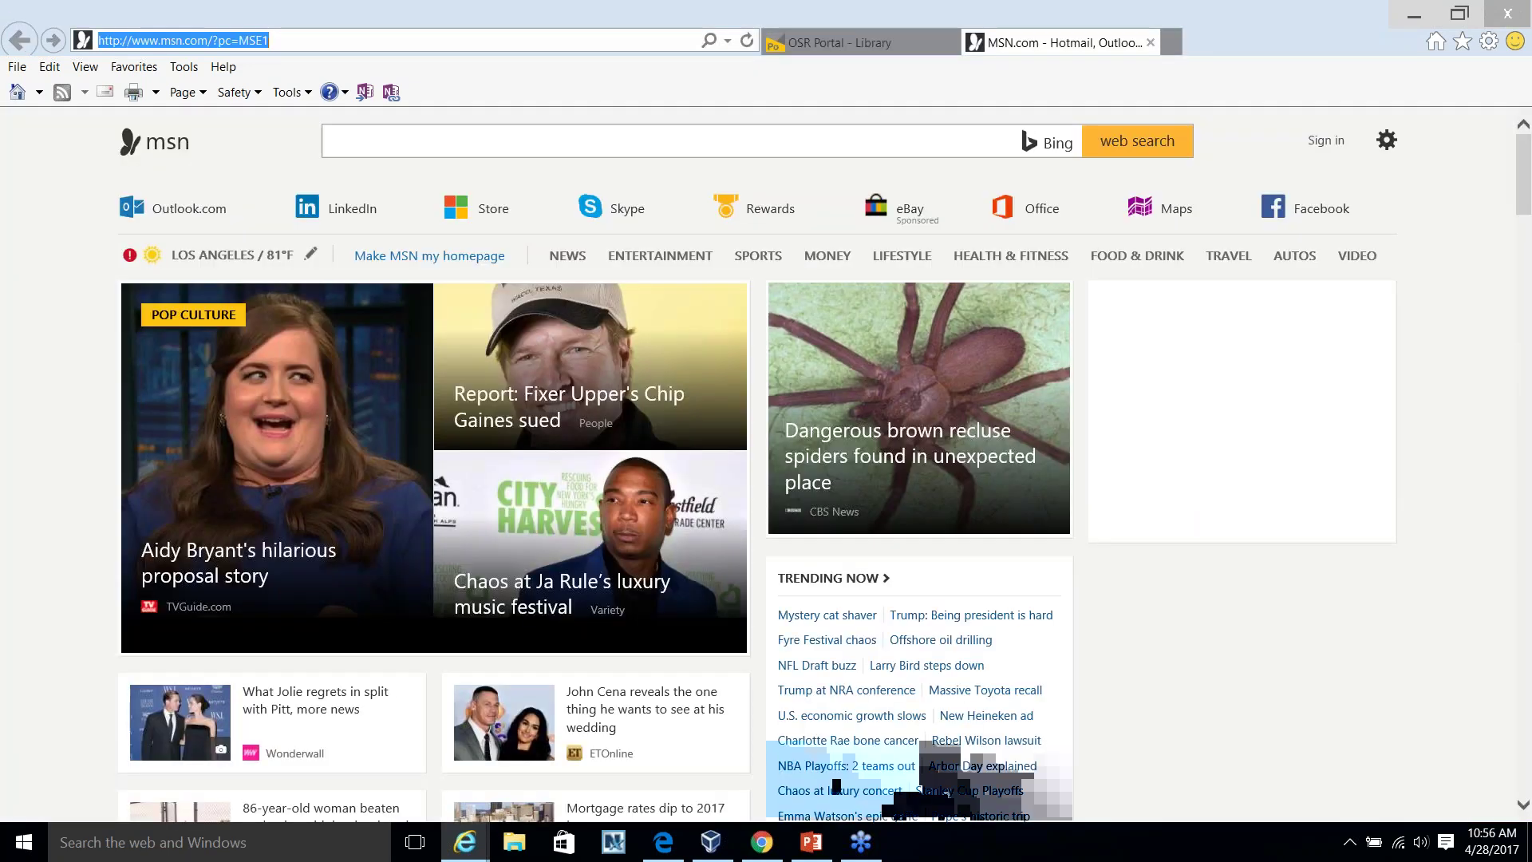
type("dem")
key("Return")
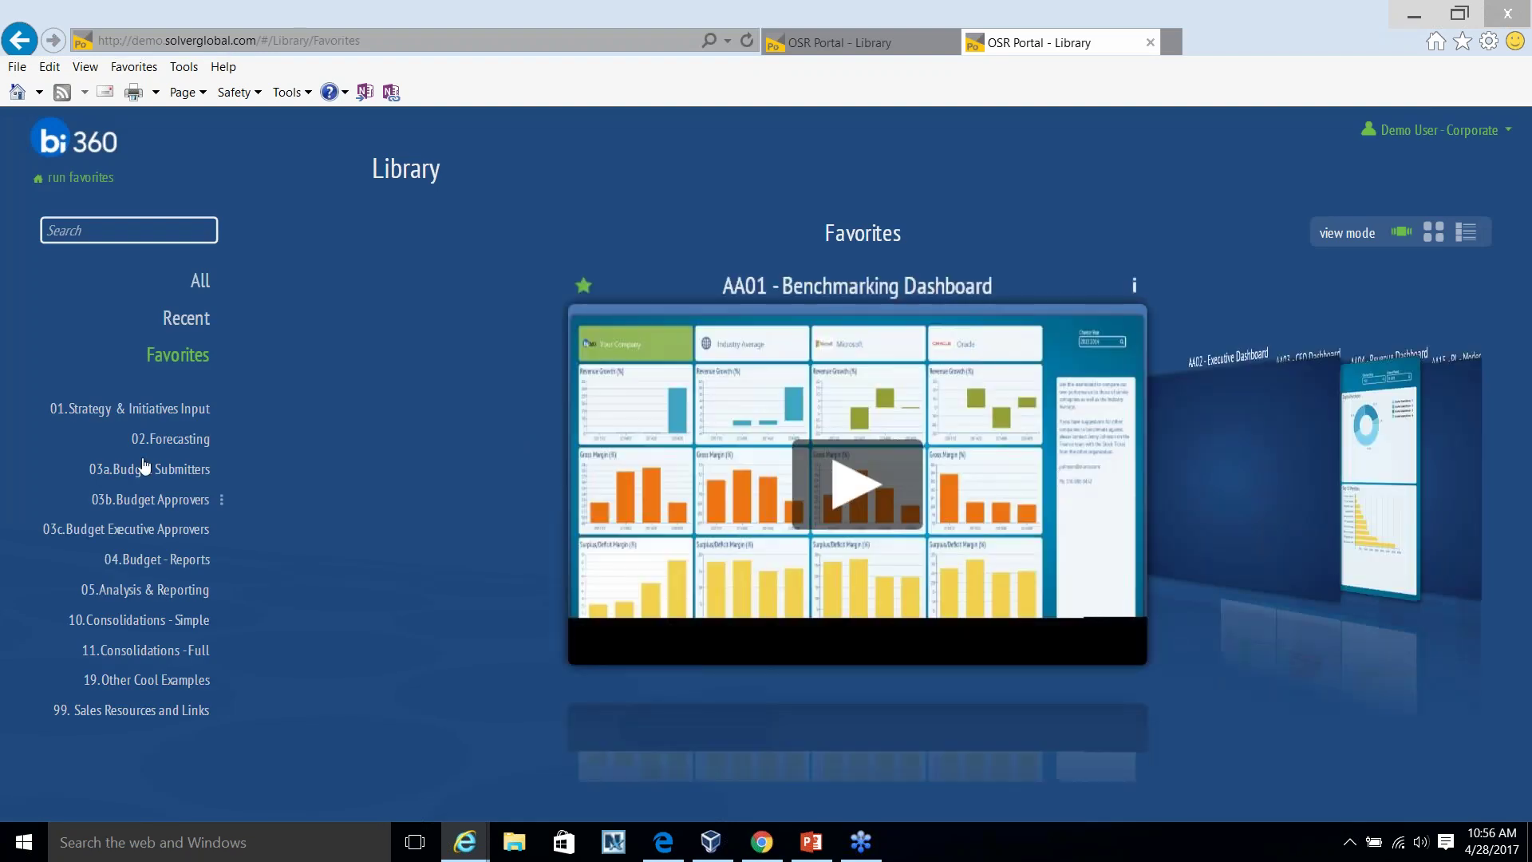
left_click(165, 441)
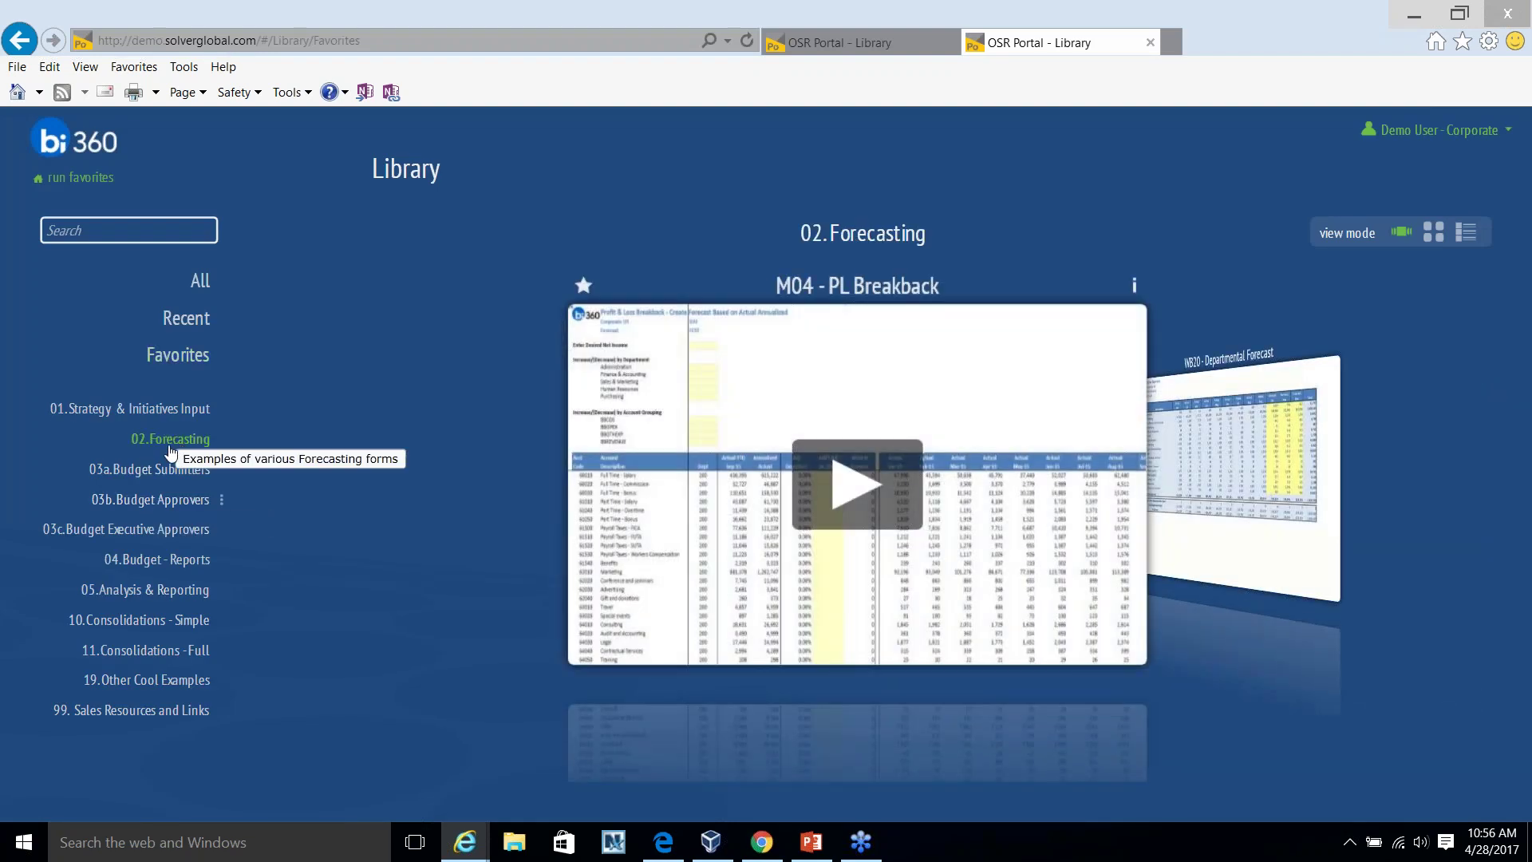
left_click(857, 484)
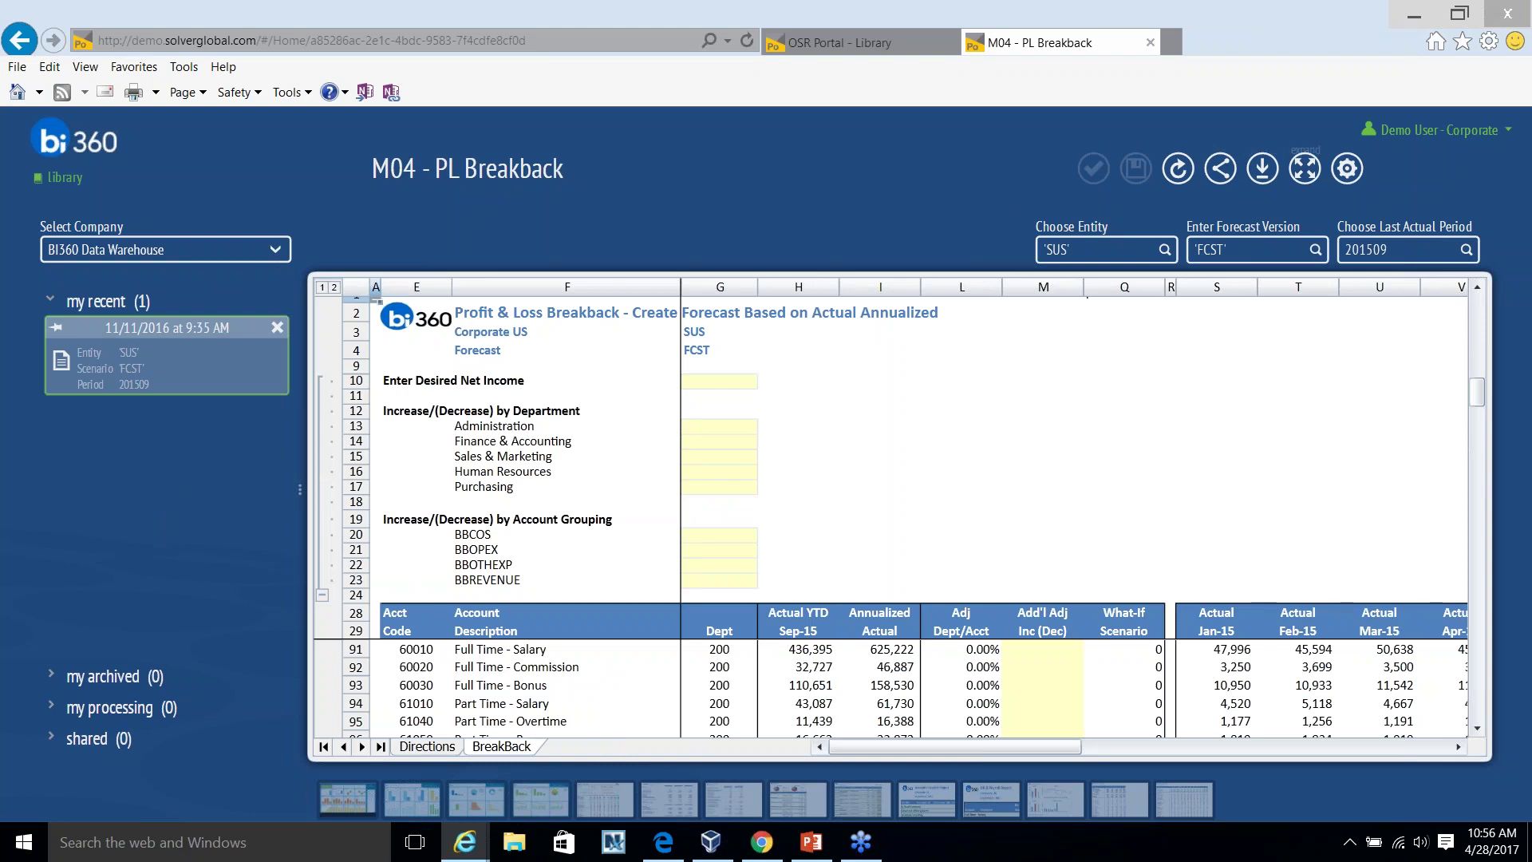
left_click(1305, 168)
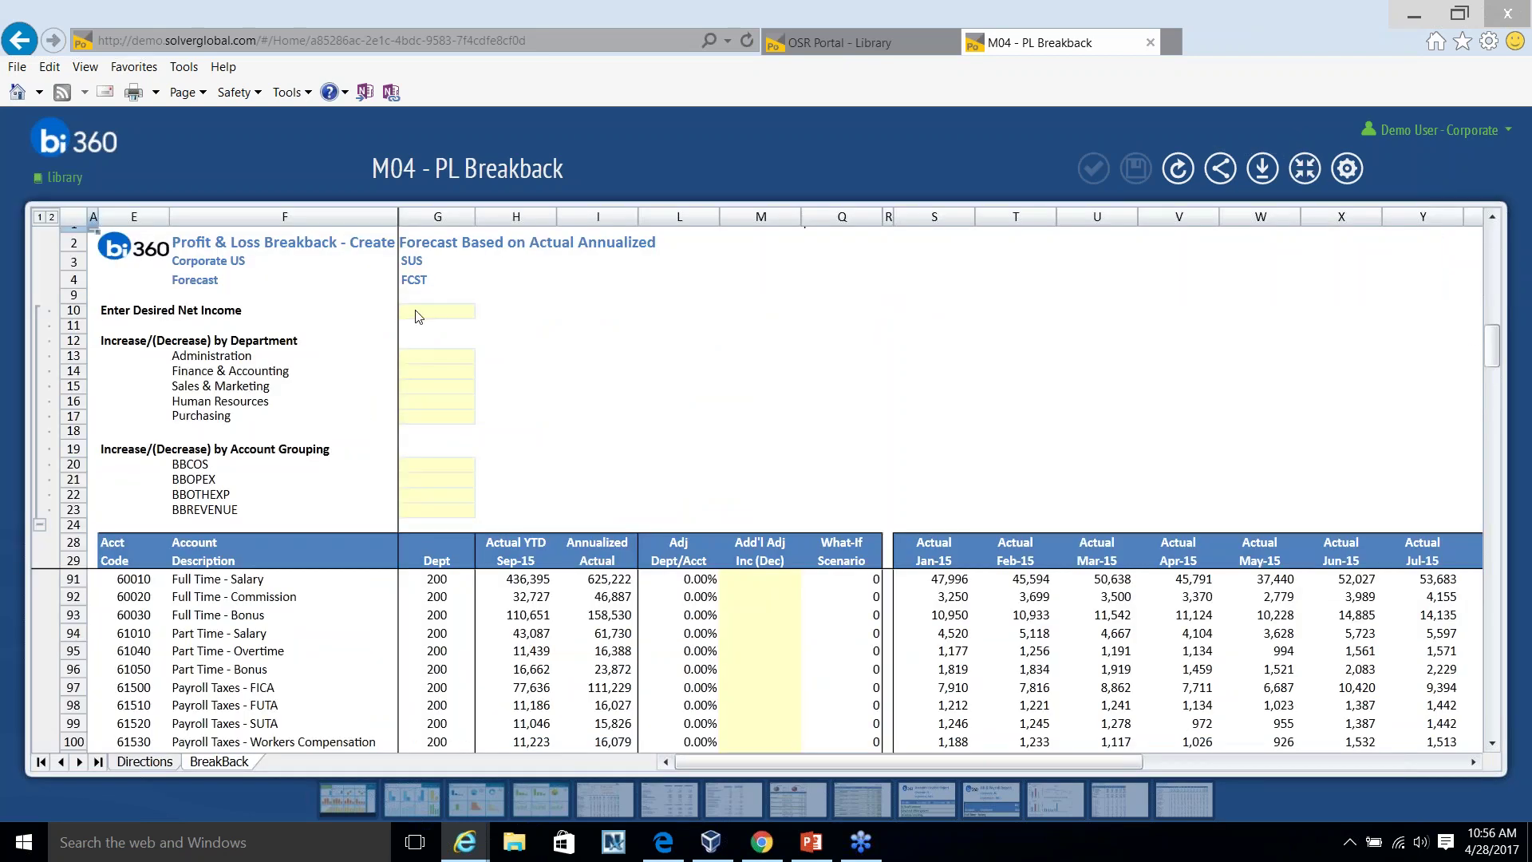
Enter 3000000 as the desired net income in cell G10.
left_click(409, 314)
type("3000000")
key("Return")
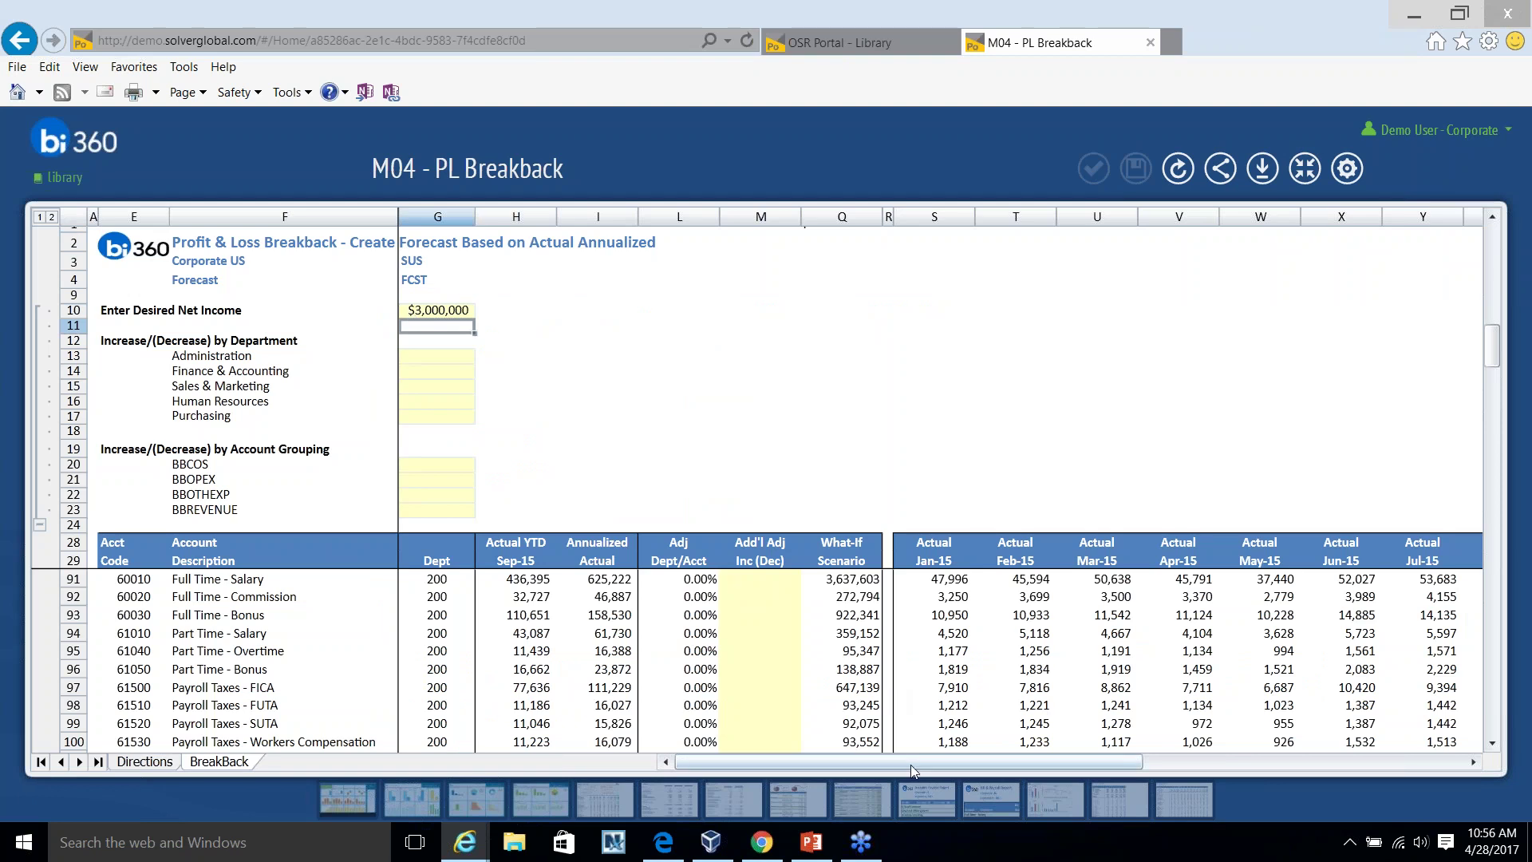
left_click(1186, 766)
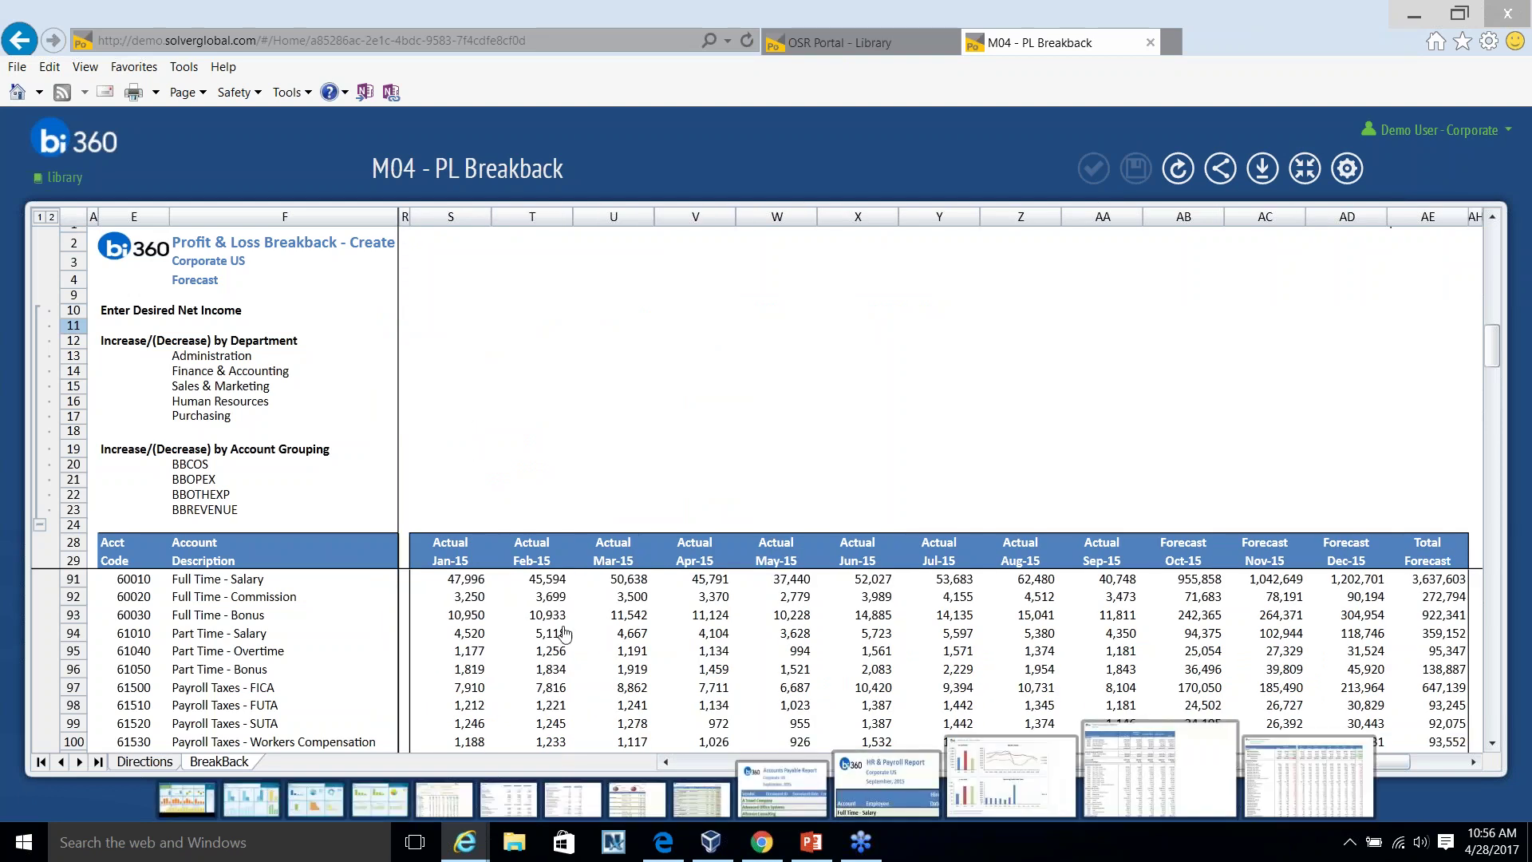
Point out the department, account grouping and Increase/(Decrease) by Department rows, then open sharing options.
left_click(738, 375)
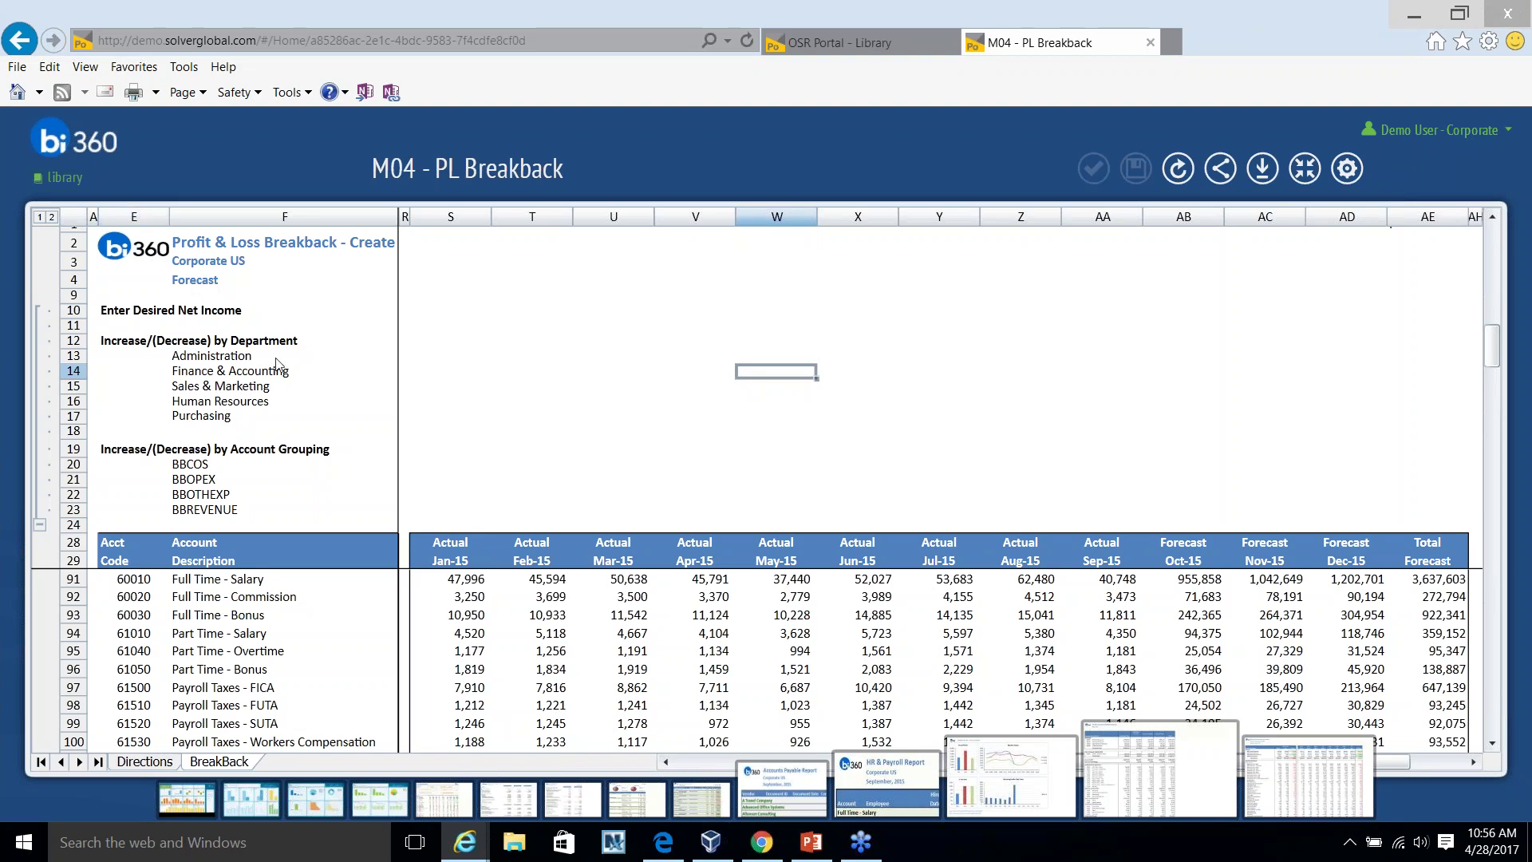
left_click(949, 439)
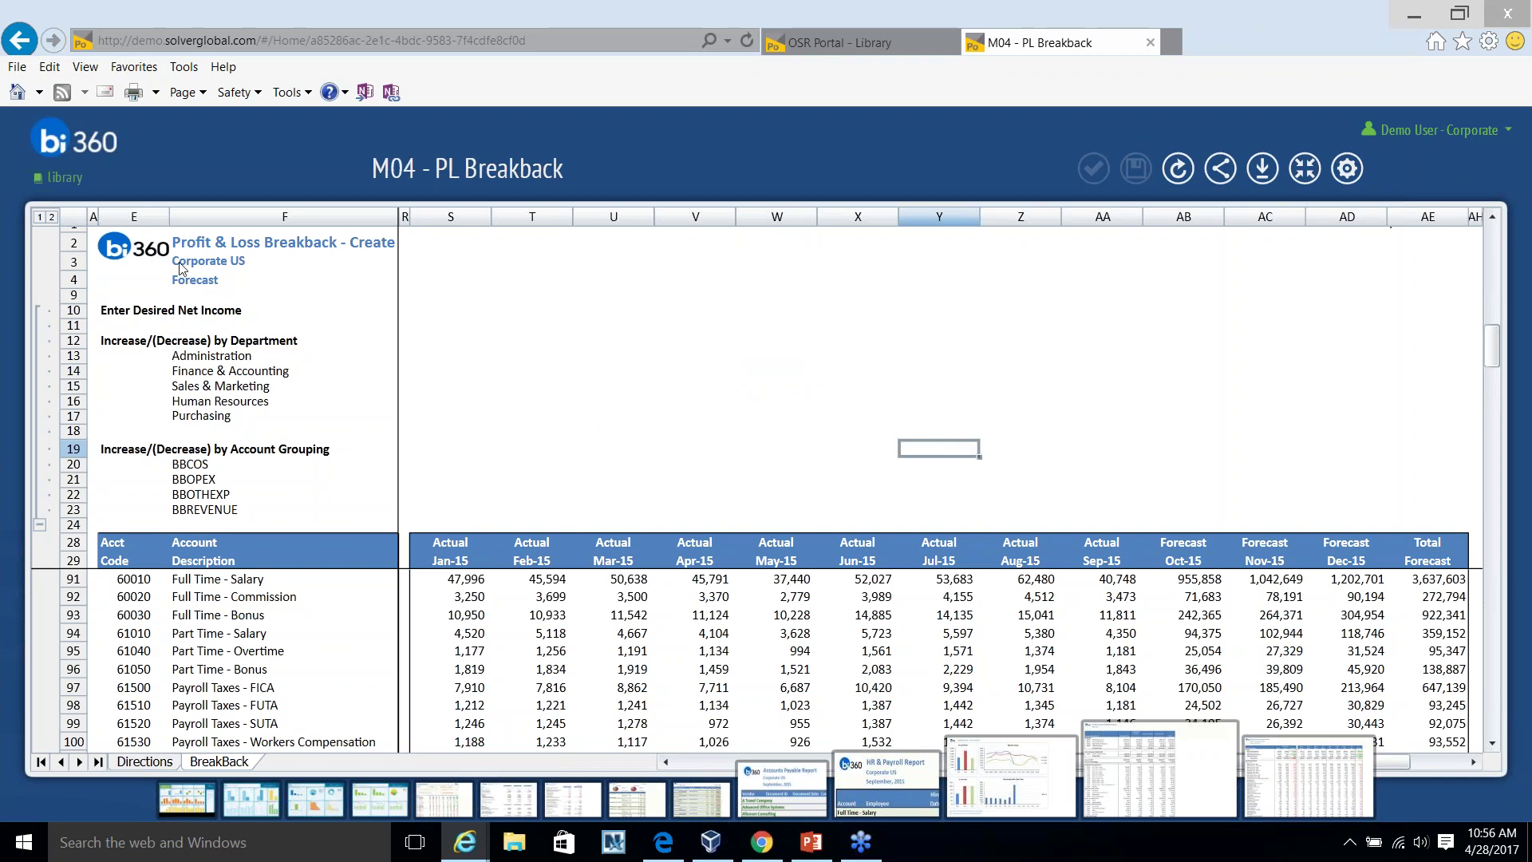
left_click(702, 343)
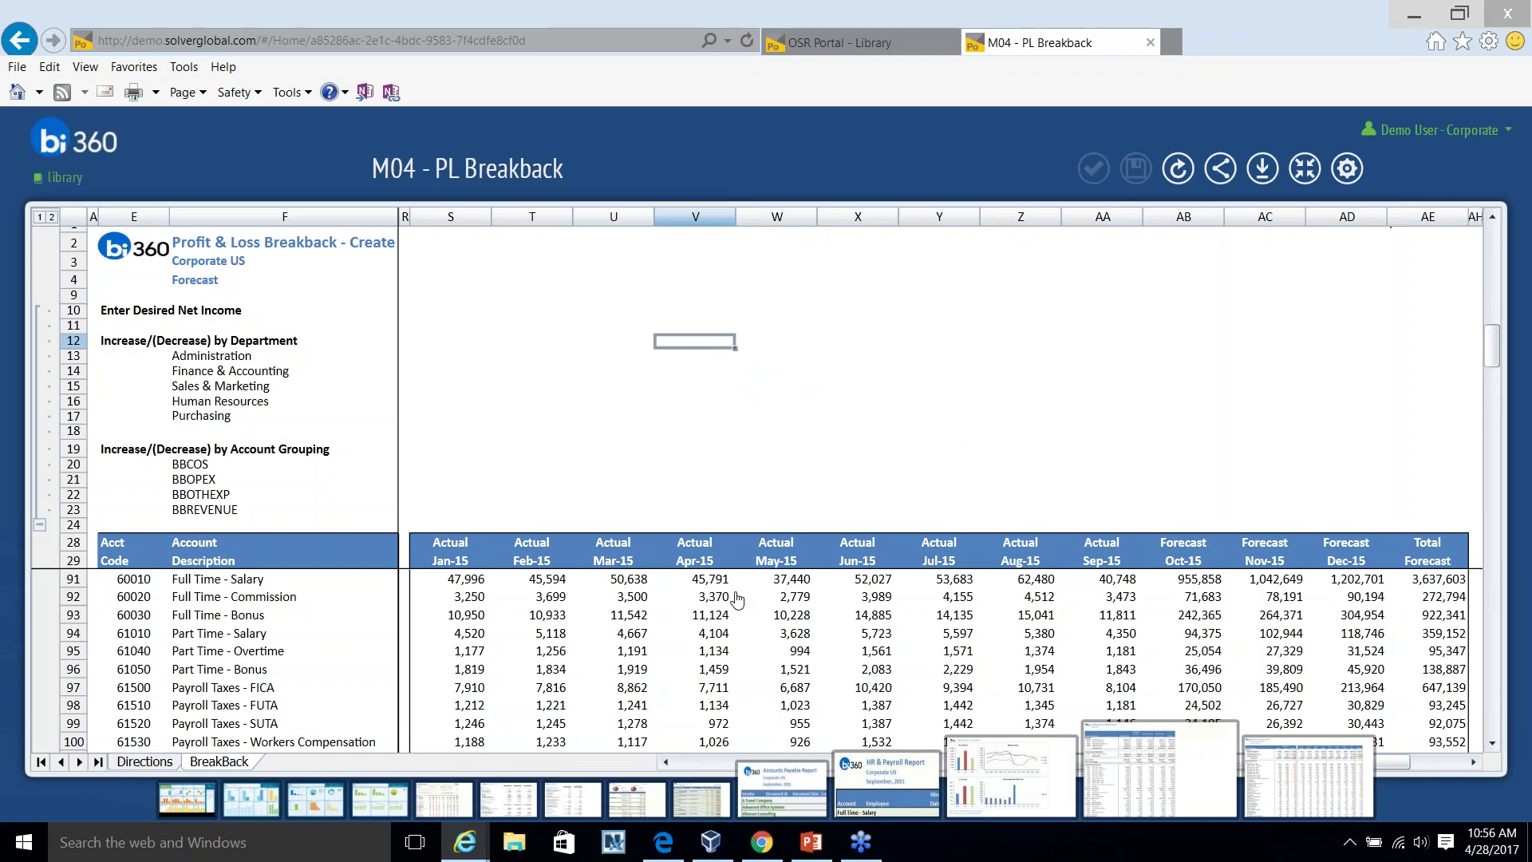
left_click(1219, 170)
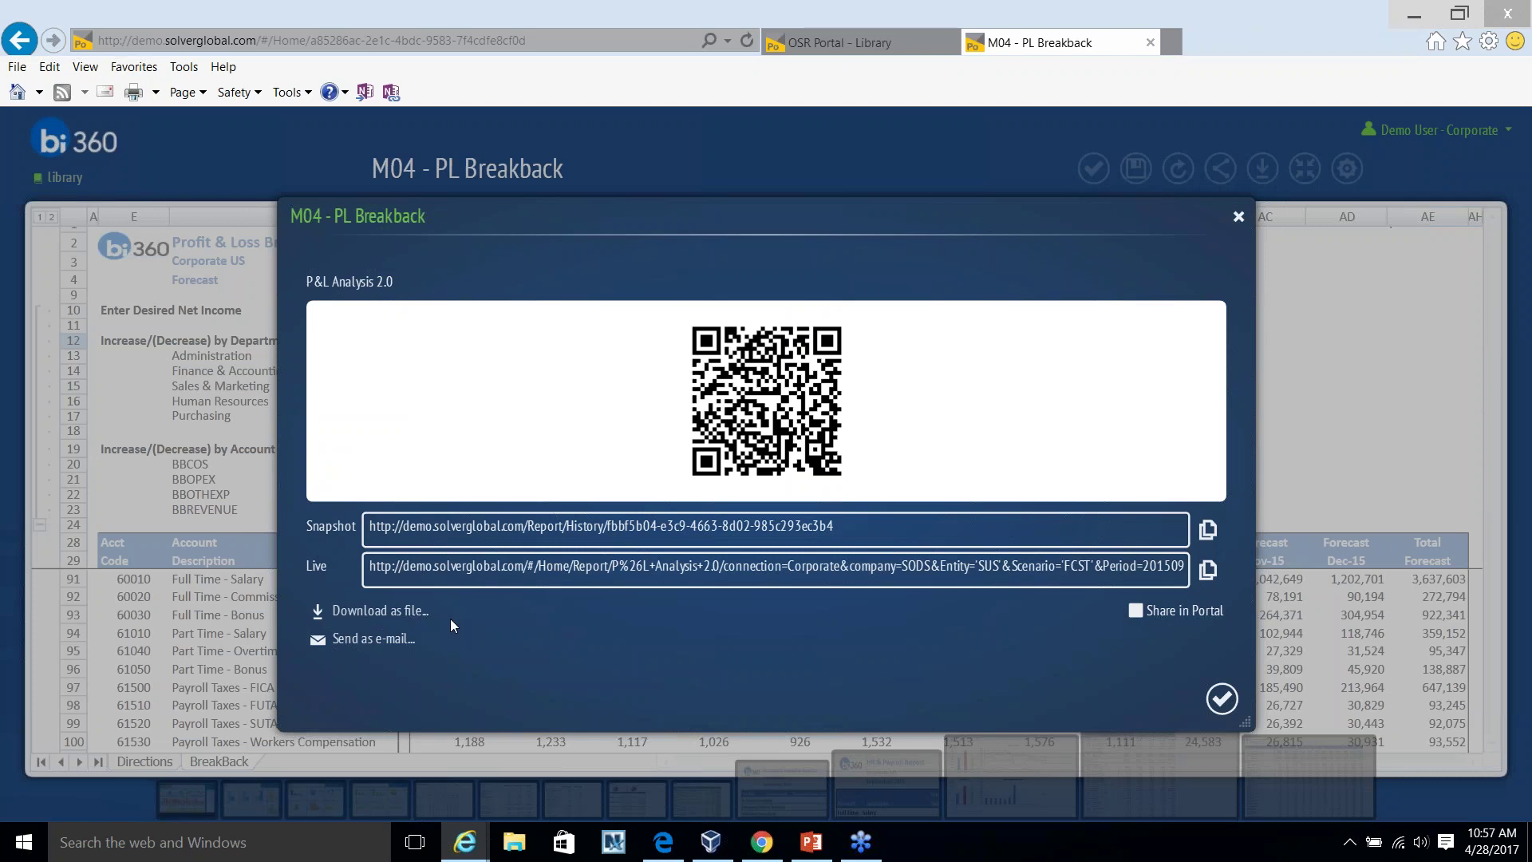
Download the report as an Excel file named 'Modeling Excel'.
left_click(380, 611)
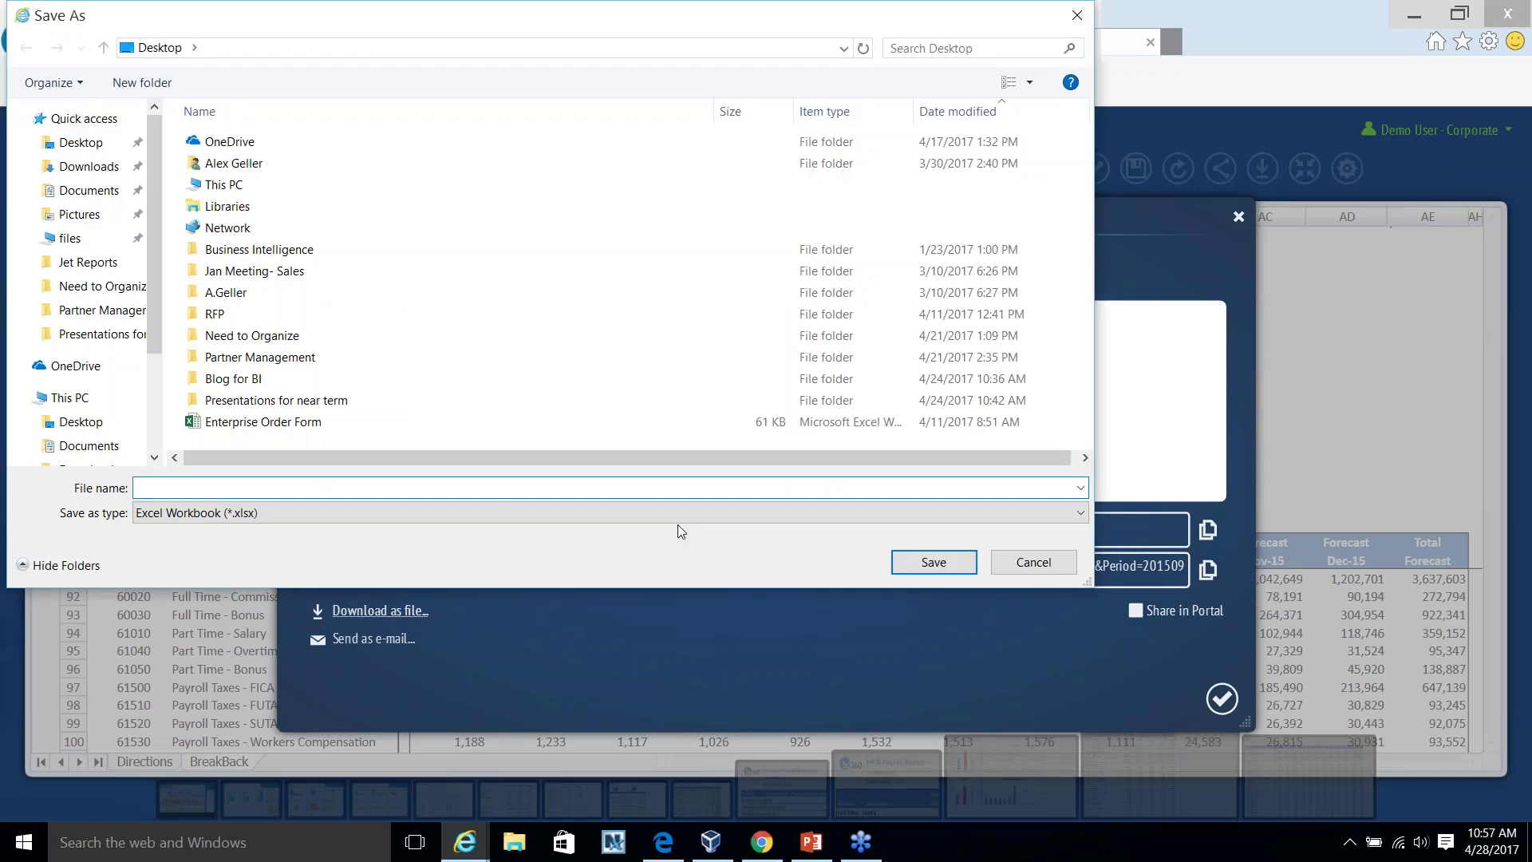
type("Modeling Excel")
key("Return")
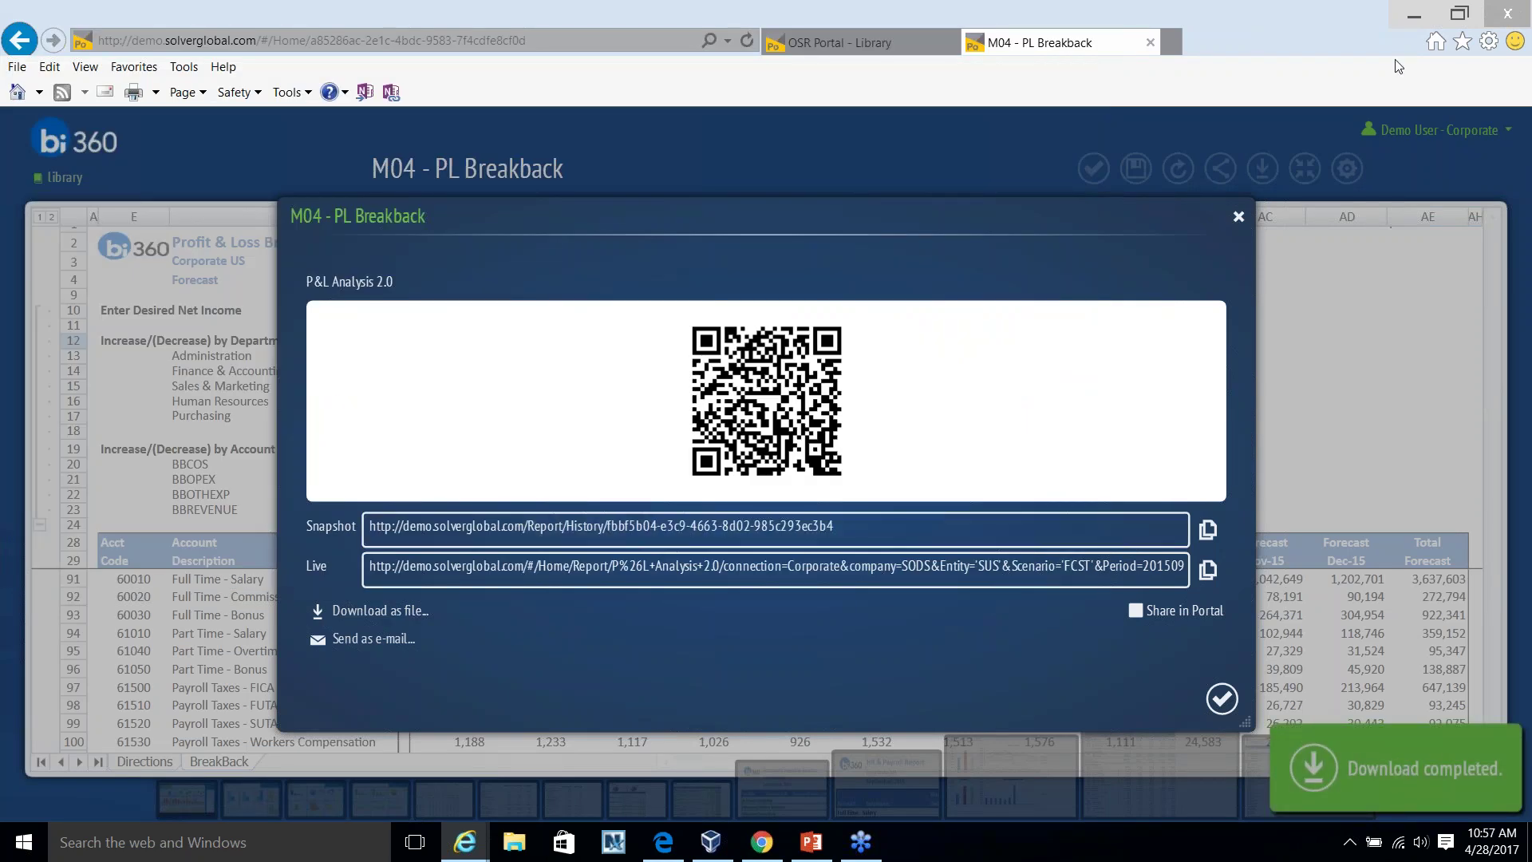
Minimise the browser and slide show, then open the Modeling Excel workbook from the desktop.
left_click(1414, 16)
left_click(1434, 16)
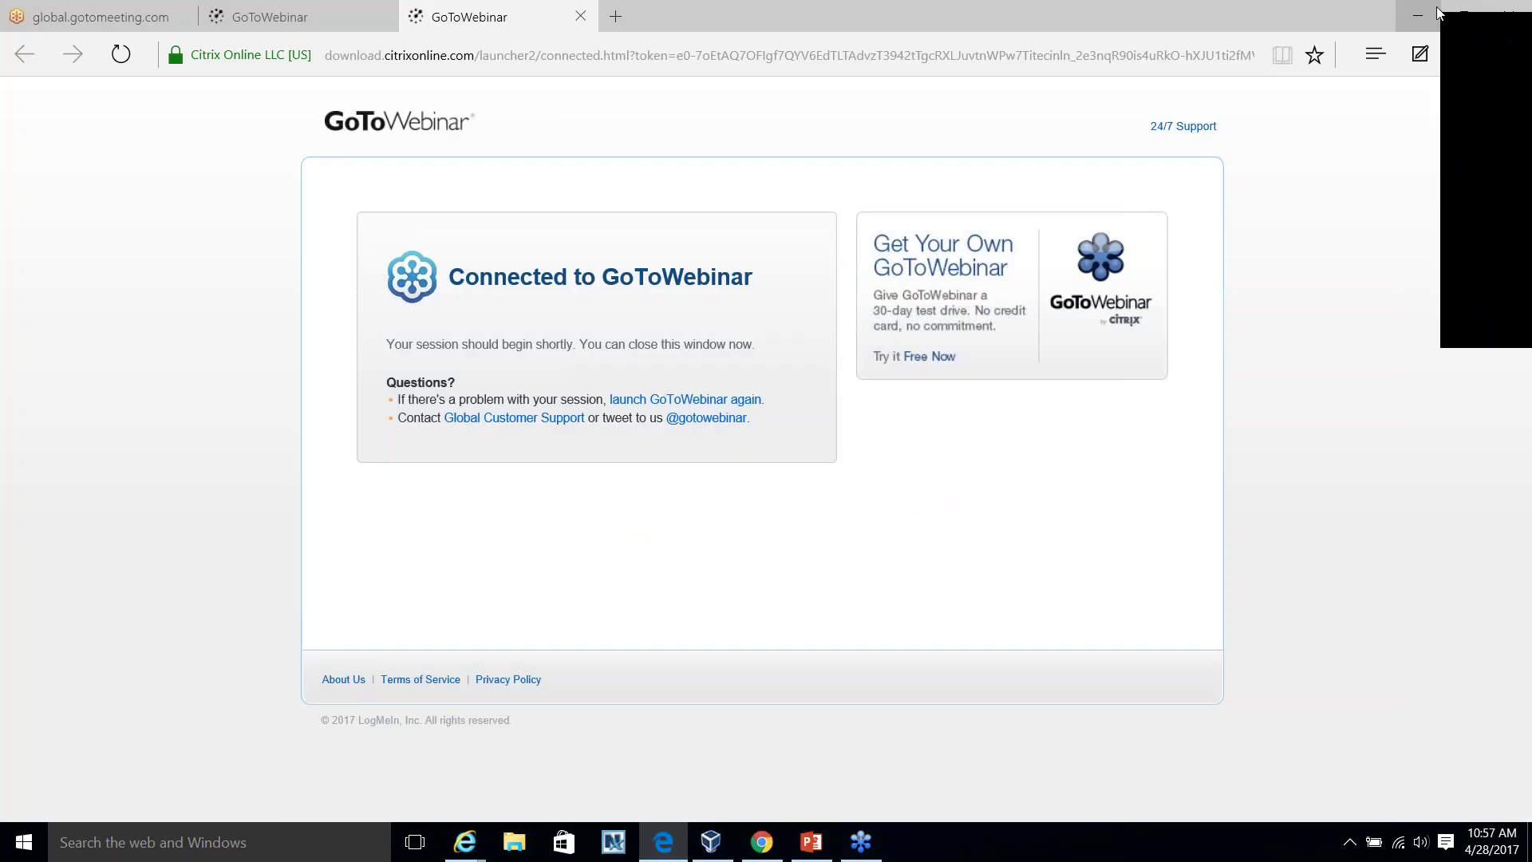
key("super+d")
left_click_drag(38, 14, 506, 243)
double_click(506, 241)
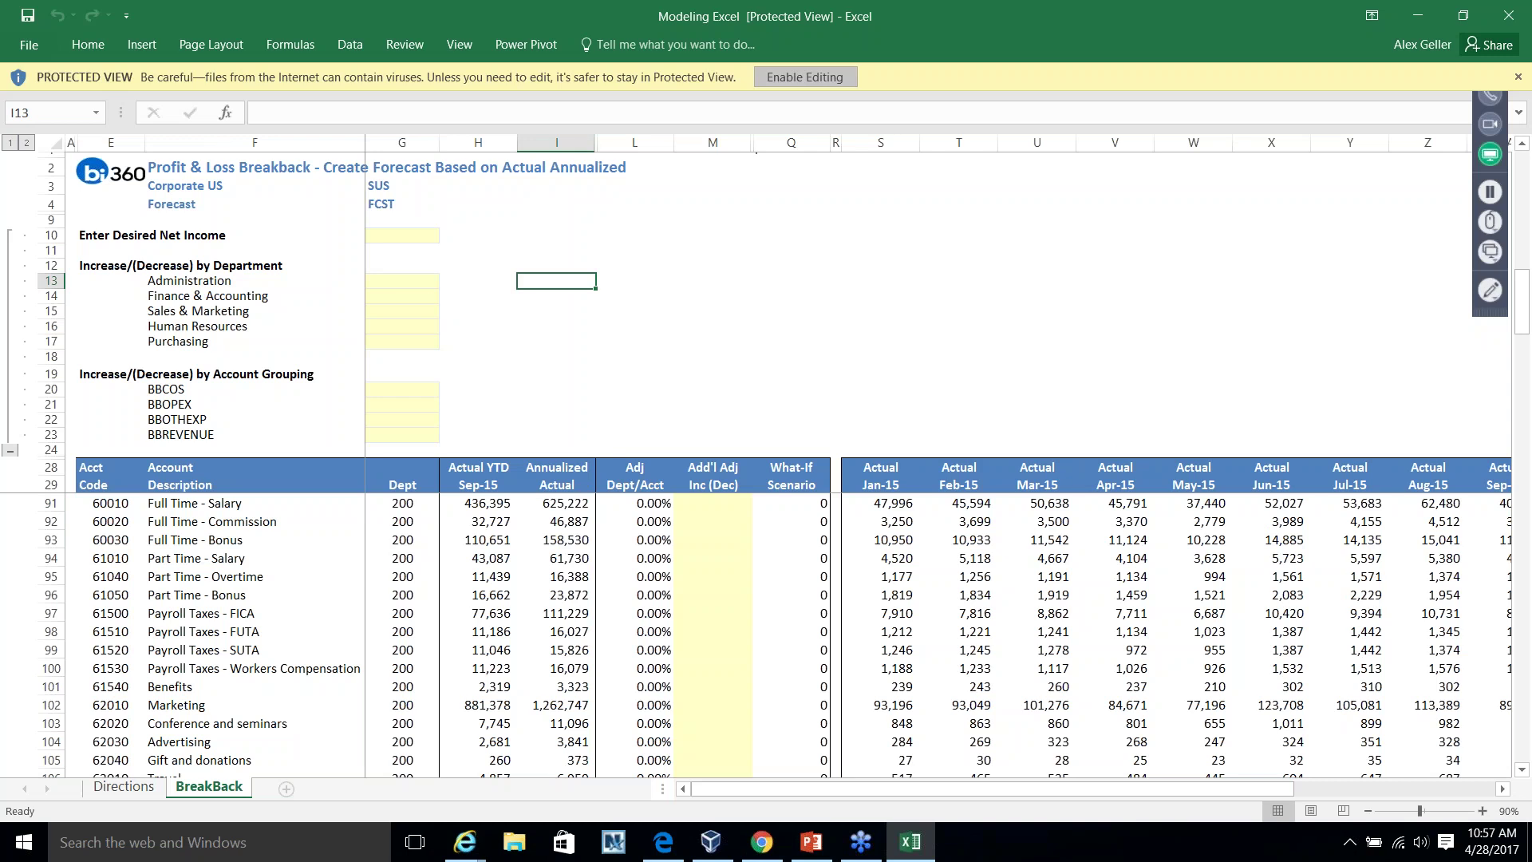
Enable editing, inspect the Adj Dept/Acct formula in L93 and cell L20, then return to PowerPoint.
left_click(805, 76)
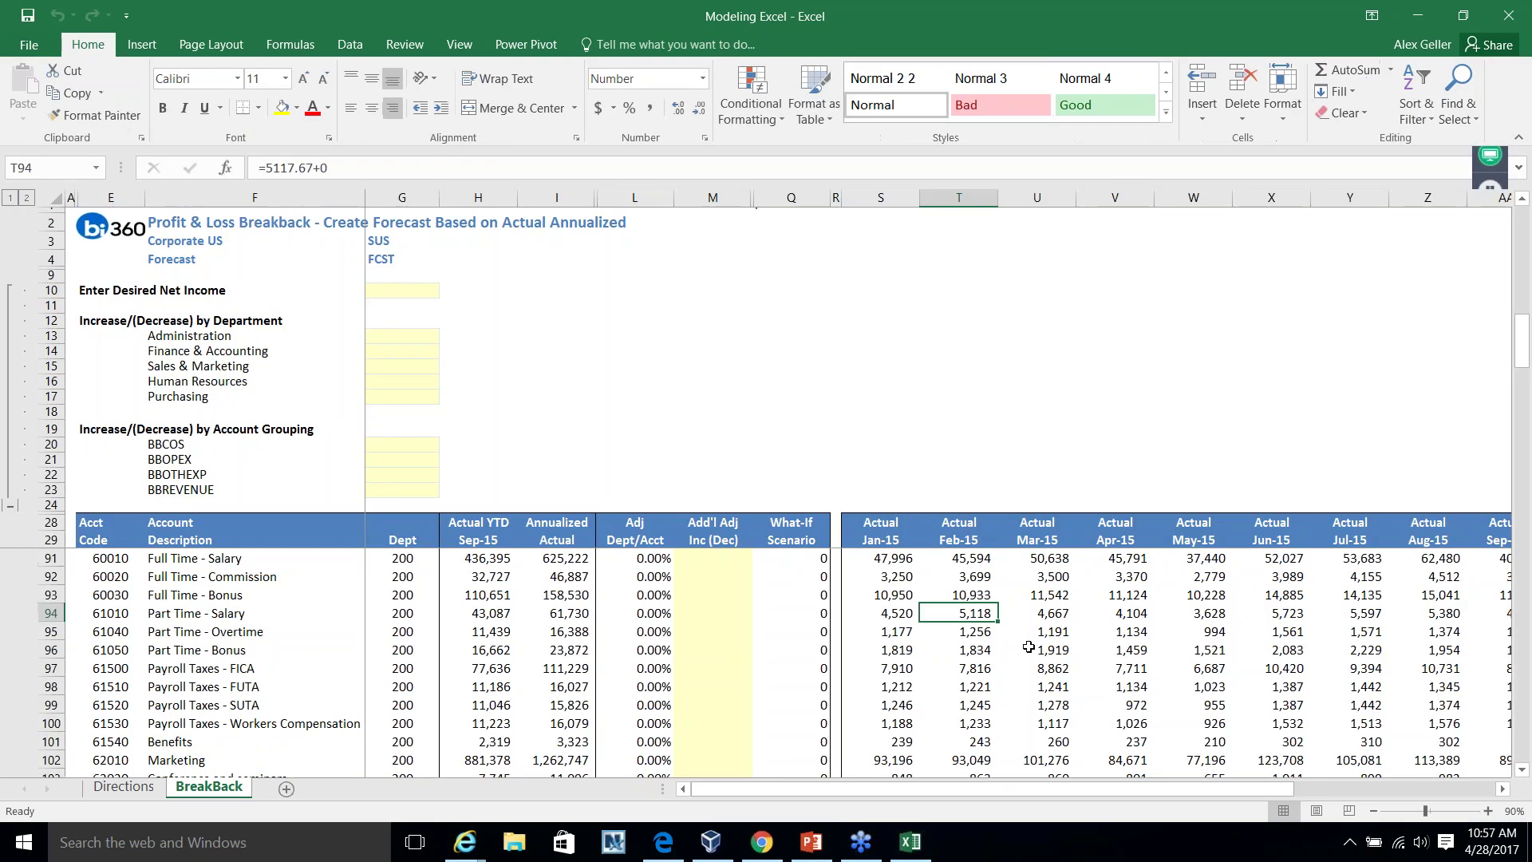
left_click(600, 602)
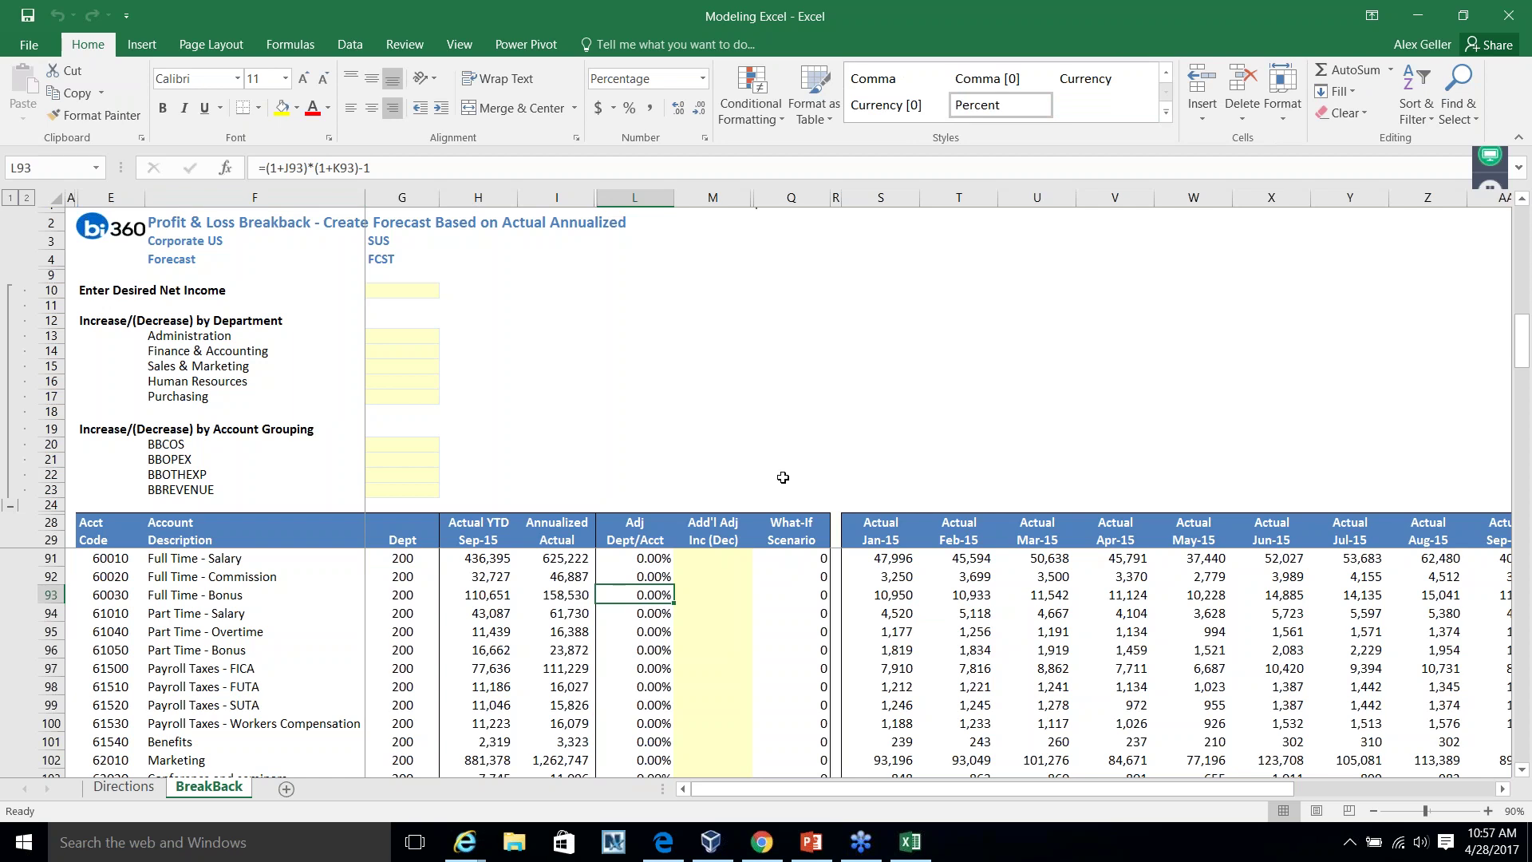
left_click(713, 428)
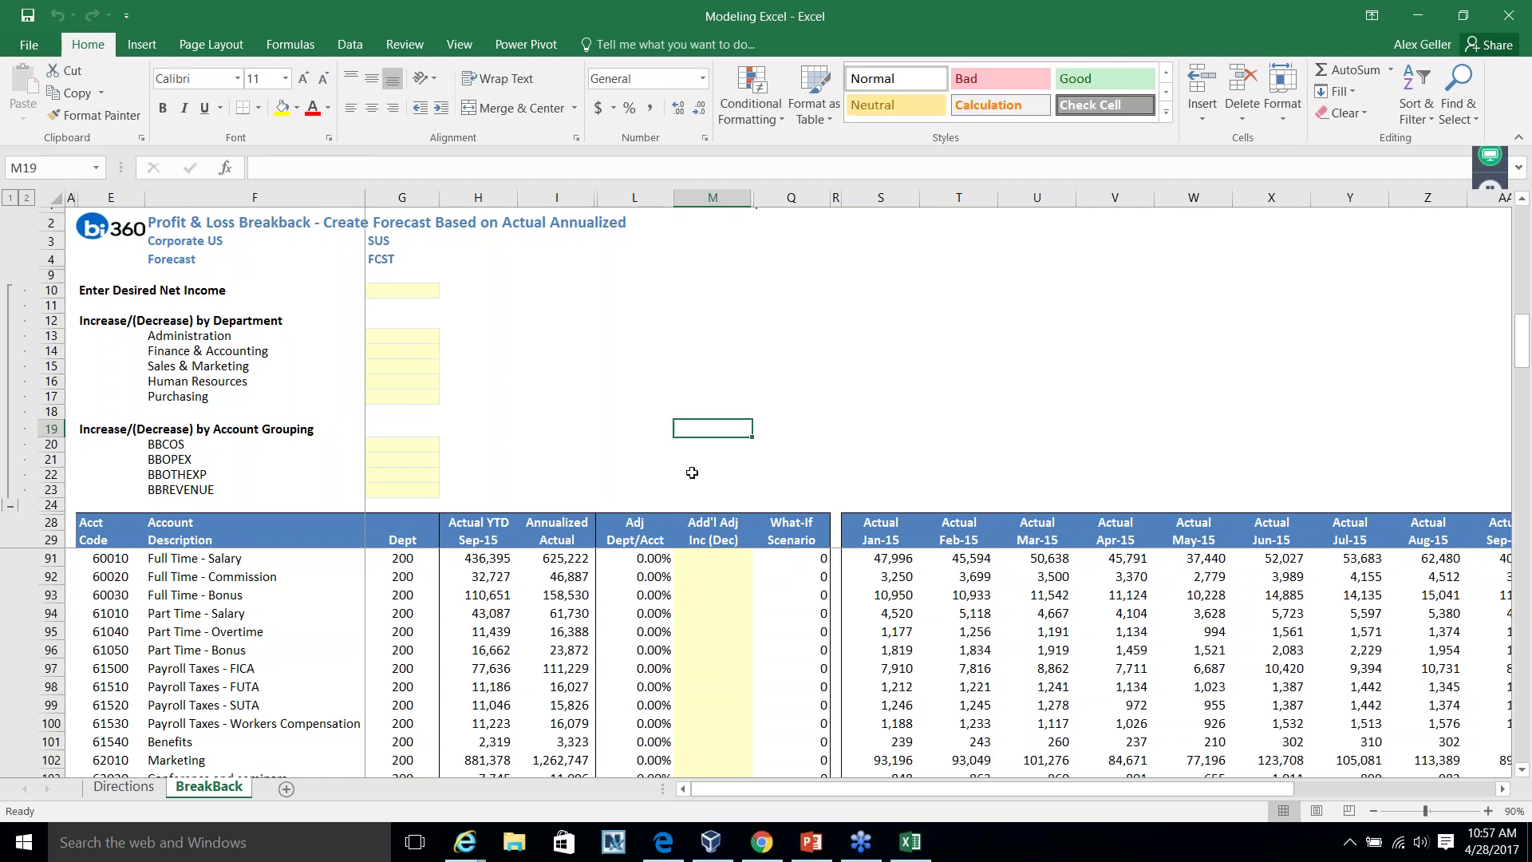
left_click(609, 446)
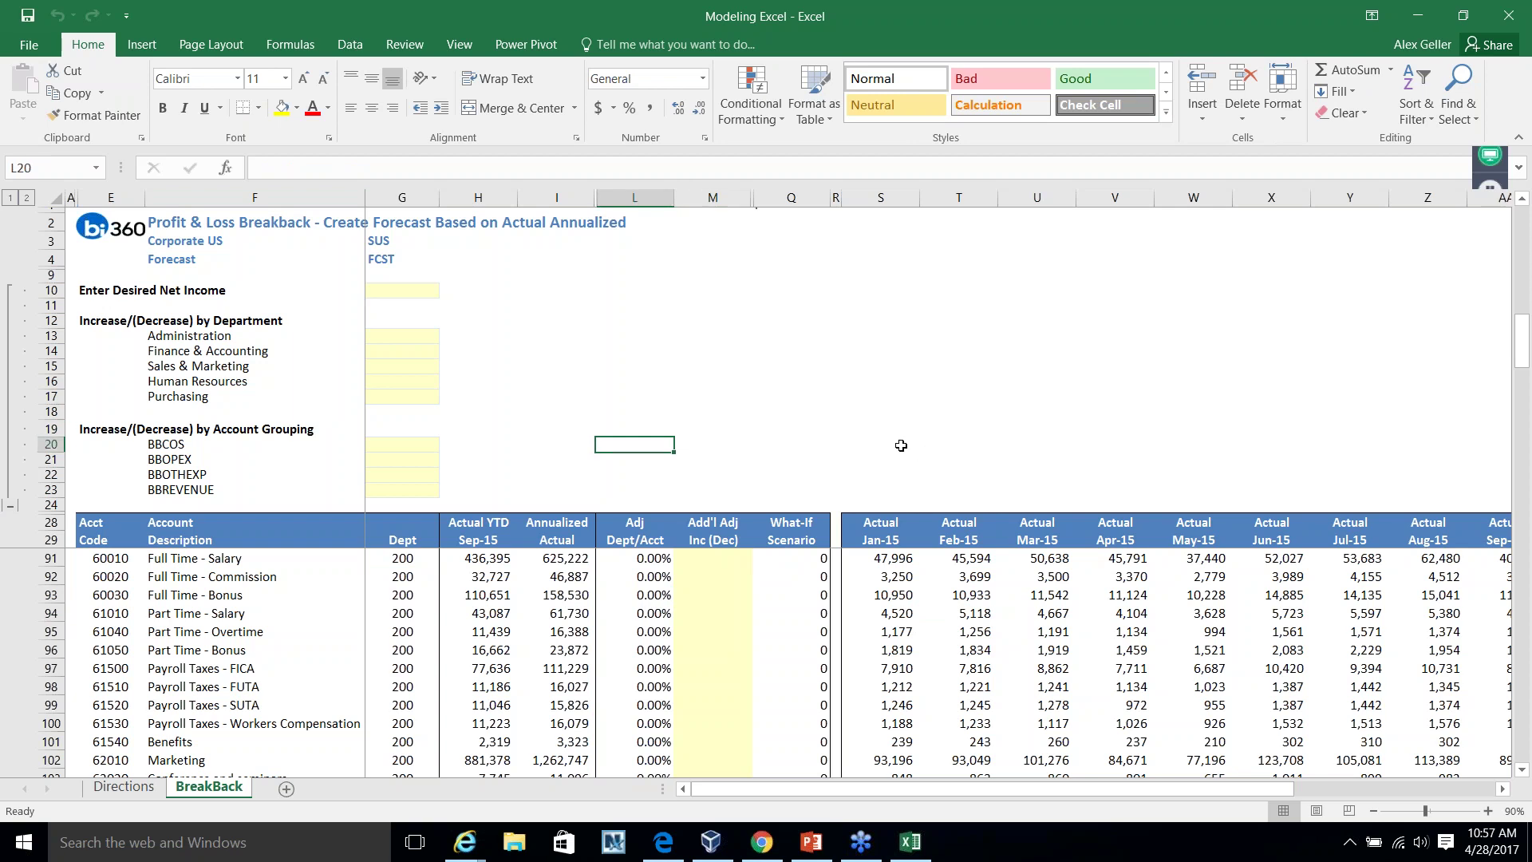
left_click(810, 845)
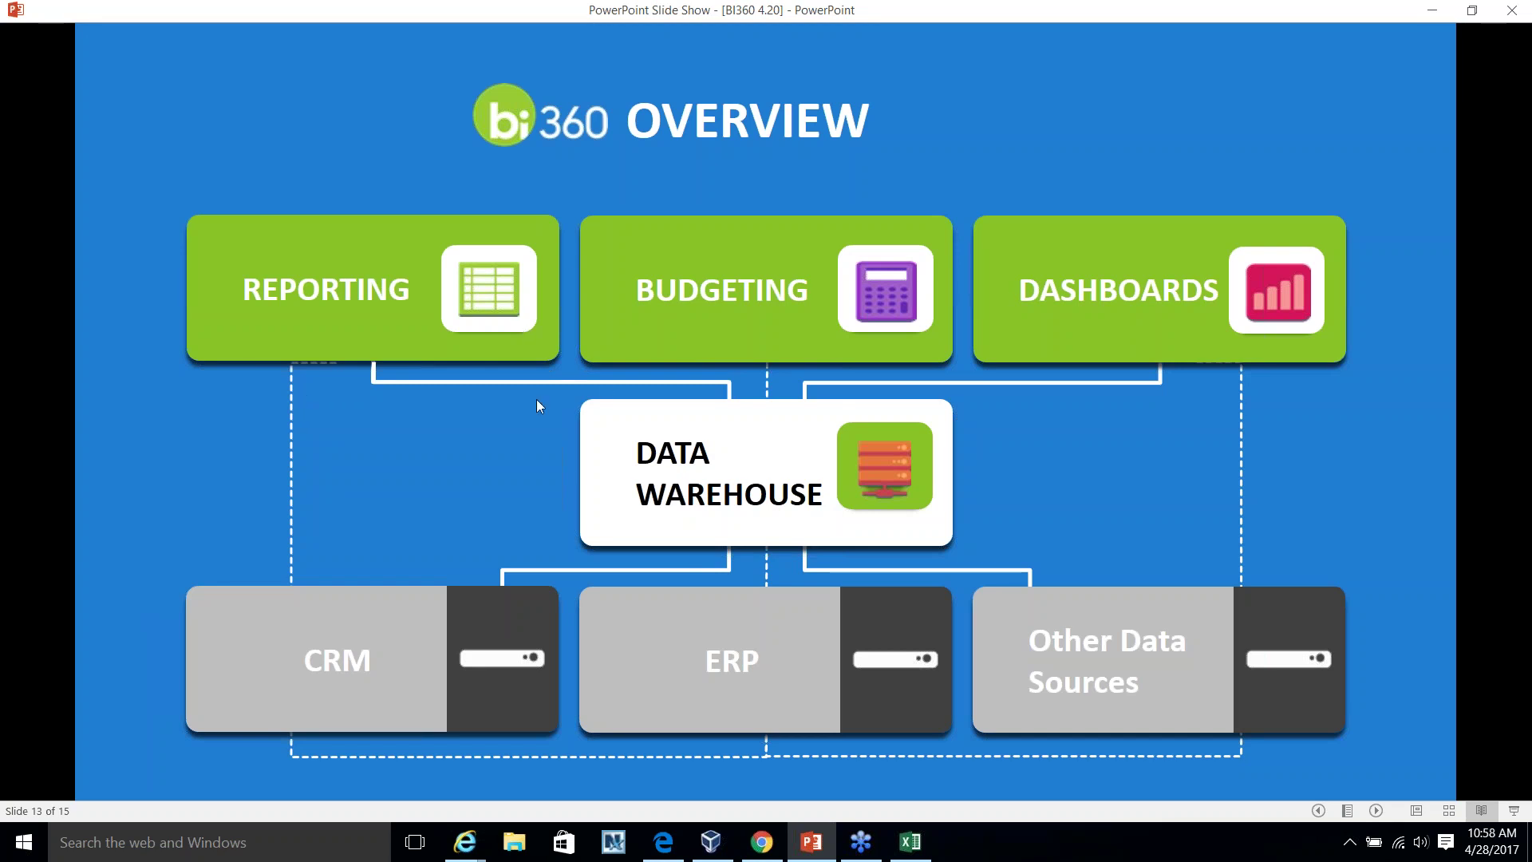
Advance the slide show two slides to the question-mark coffee cup slide, 14 of 15.
left_click(650, 473)
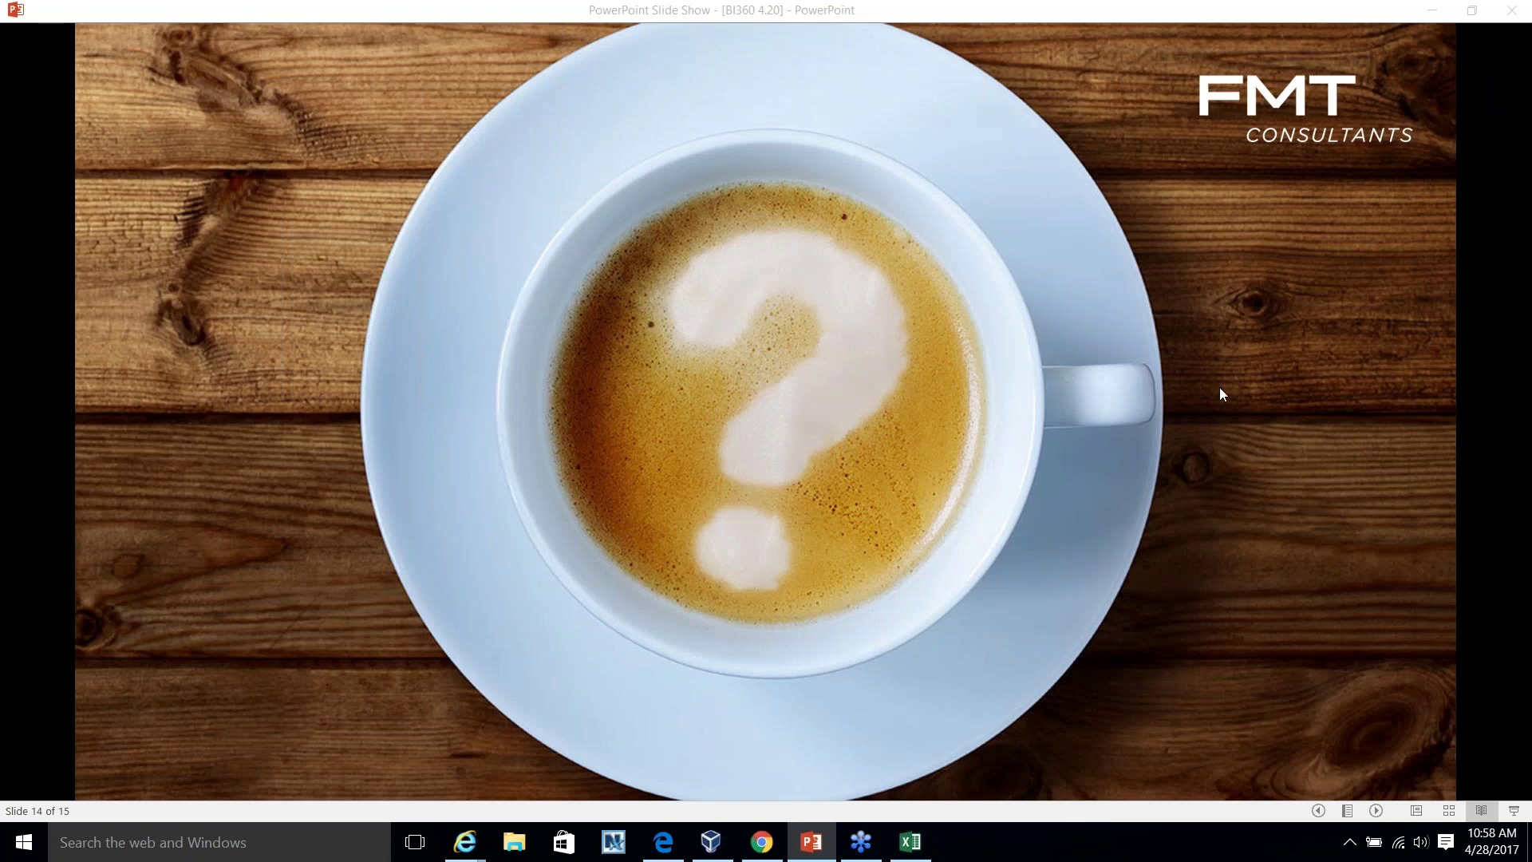
left_click(1376, 810)
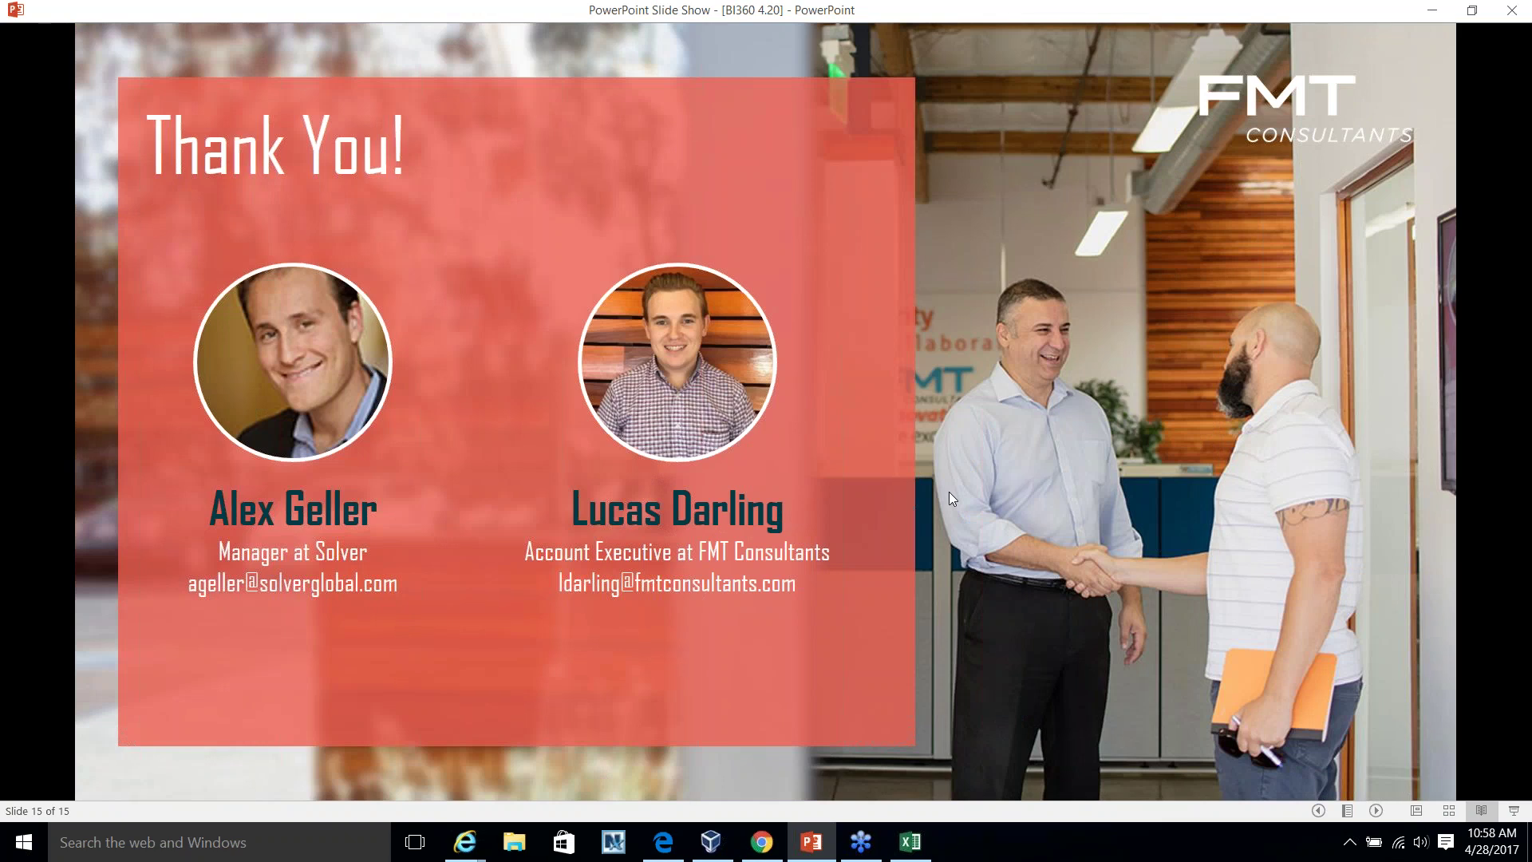